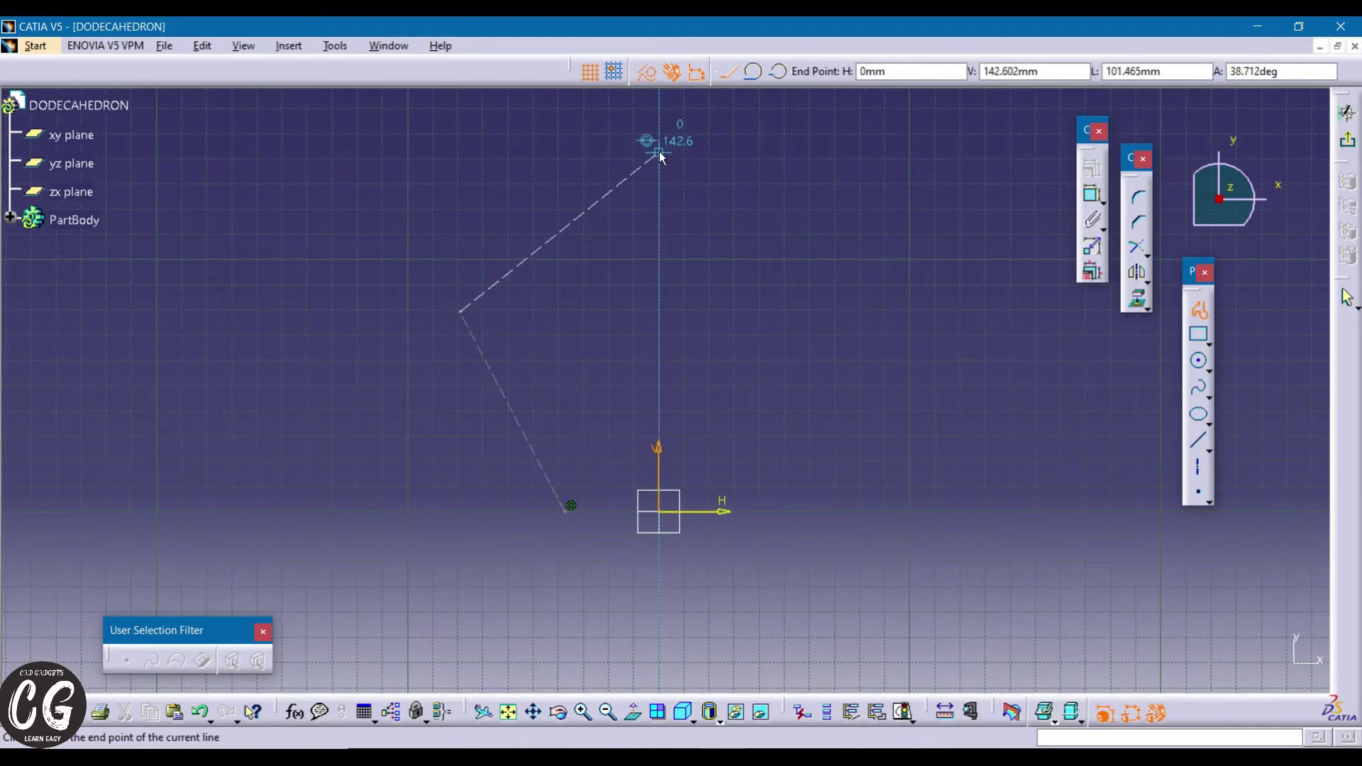
# - Close the five-sided profile with its base on the horizontal axis and constrain its upper-right side to 100 mm
pyautogui.click(812, 505)
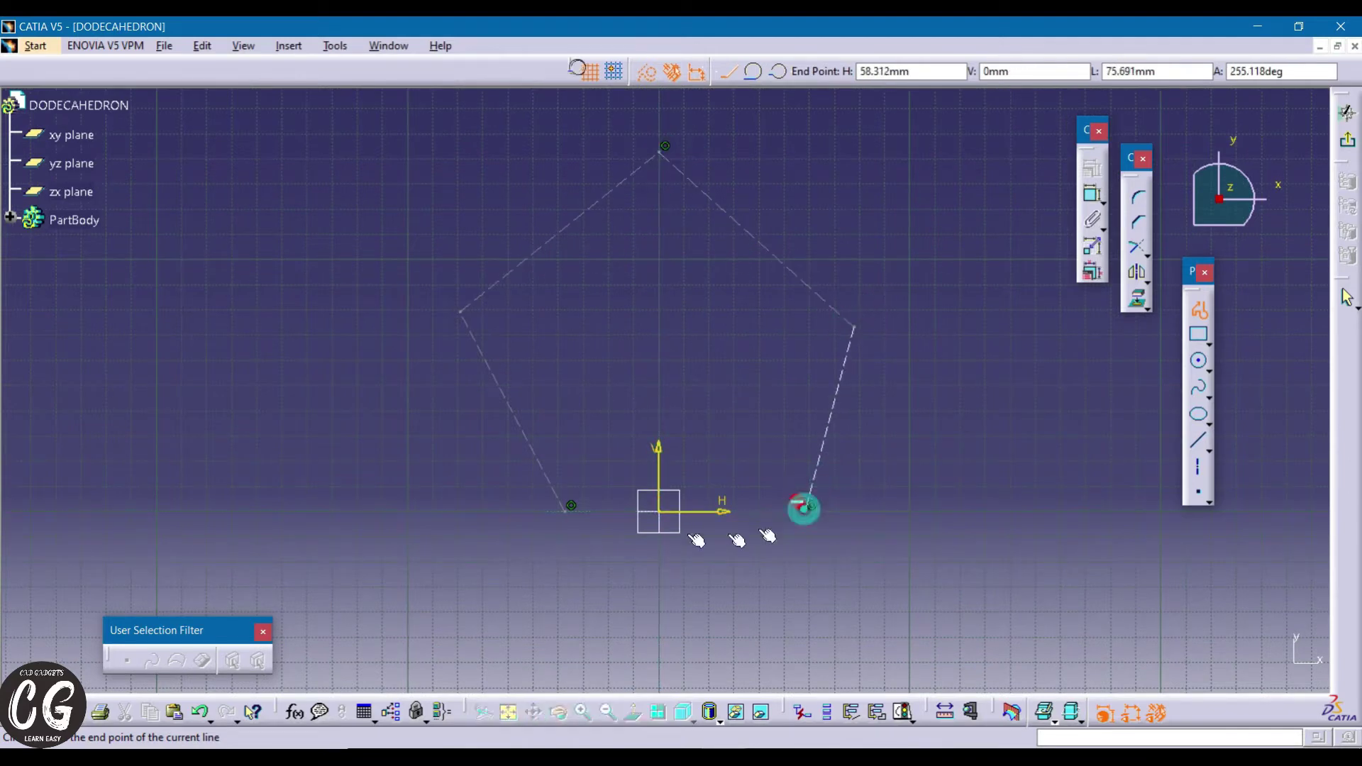
pyautogui.click(571, 505)
pyautogui.click(1092, 195)
pyautogui.click(815, 282)
pyautogui.doubleClick(815, 282)
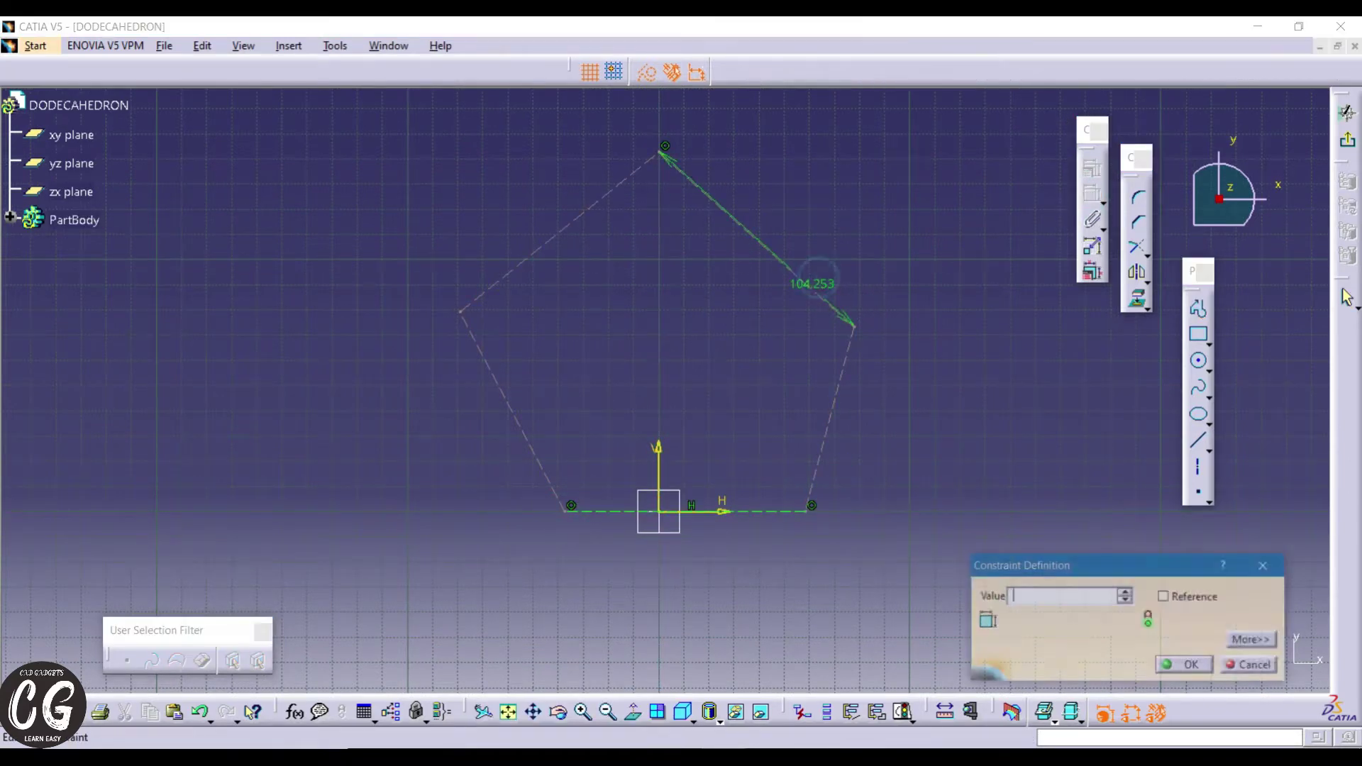
pyautogui.write('100')
pyautogui.press('Return')
# - Constrain the pentagon's upper-left and lower-left sides to a length of 100 mm each
pyautogui.click(567, 224)
pyautogui.doubleClick(562, 204)
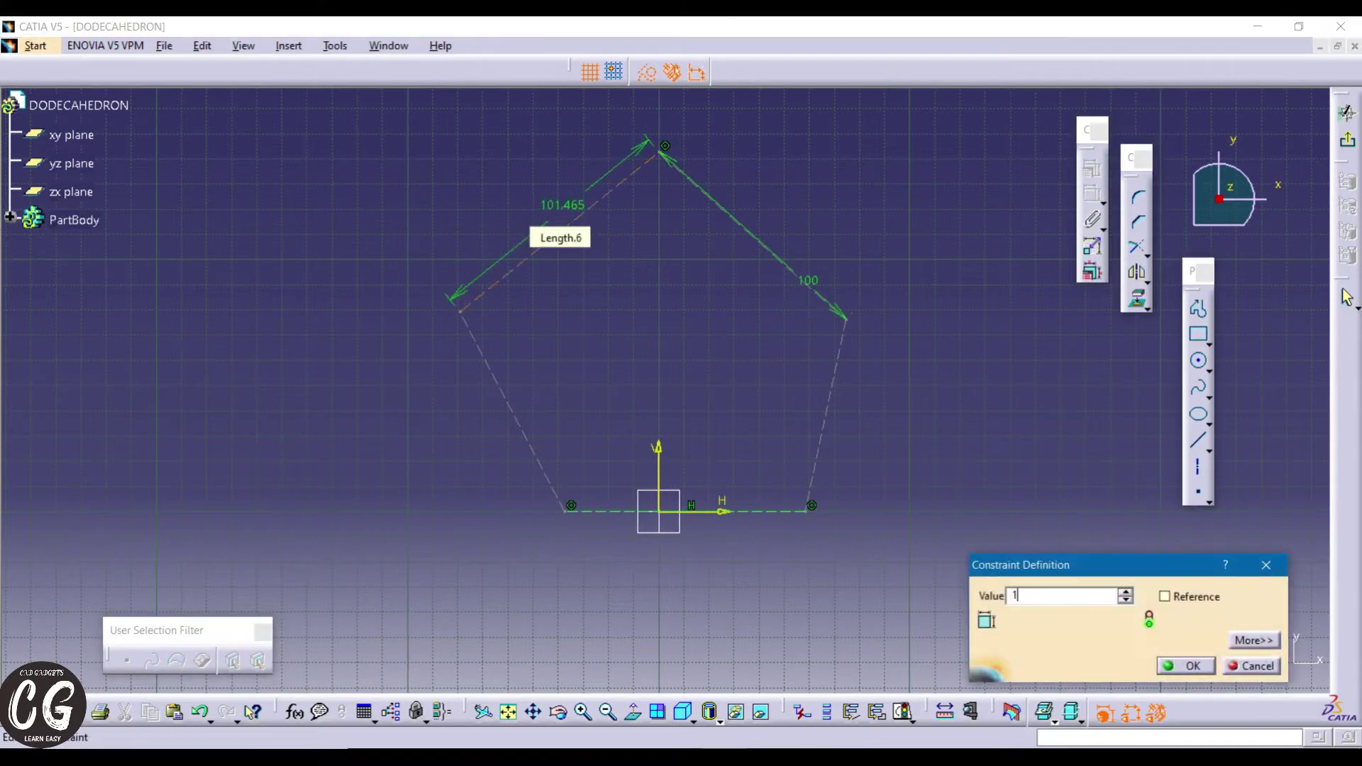
pyautogui.write('100')
pyautogui.press('Return')
pyautogui.click(528, 441)
pyautogui.click(516, 449)
pyautogui.doubleClick(513, 442)
pyautogui.write('100')
pyautogui.press('Return')
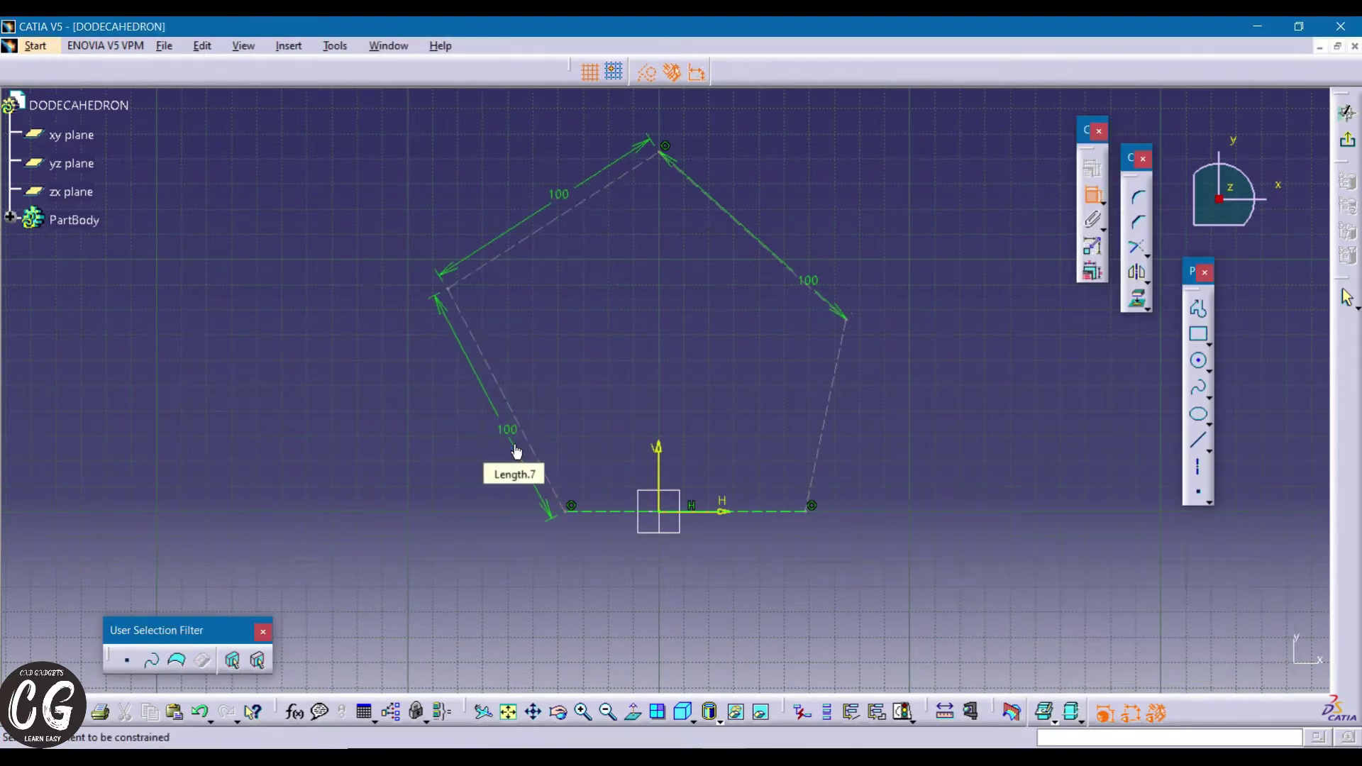
# - Constrain the pentagon's lower-right side to a length of 100 mm
pyautogui.click(838, 397)
pyautogui.doubleClick(836, 395)
pyautogui.write('100mm')
pyautogui.press('Return')
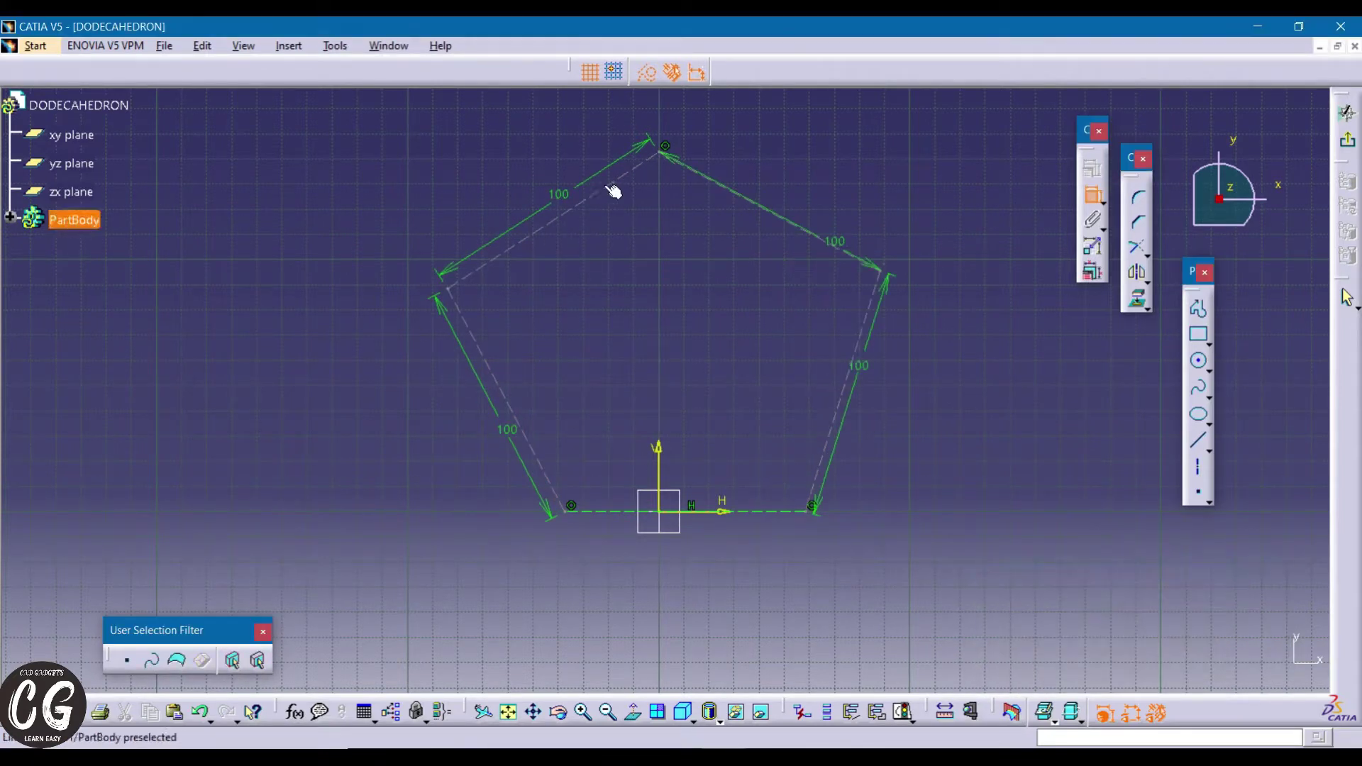
# - Add an angle constraint of 108 degrees between the two sides meeting at the pentagon's top corner
pyautogui.click(607, 185)
pyautogui.click(699, 202)
pyautogui.doubleClick(692, 206)
pyautogui.write('108')
pyautogui.press('Return')
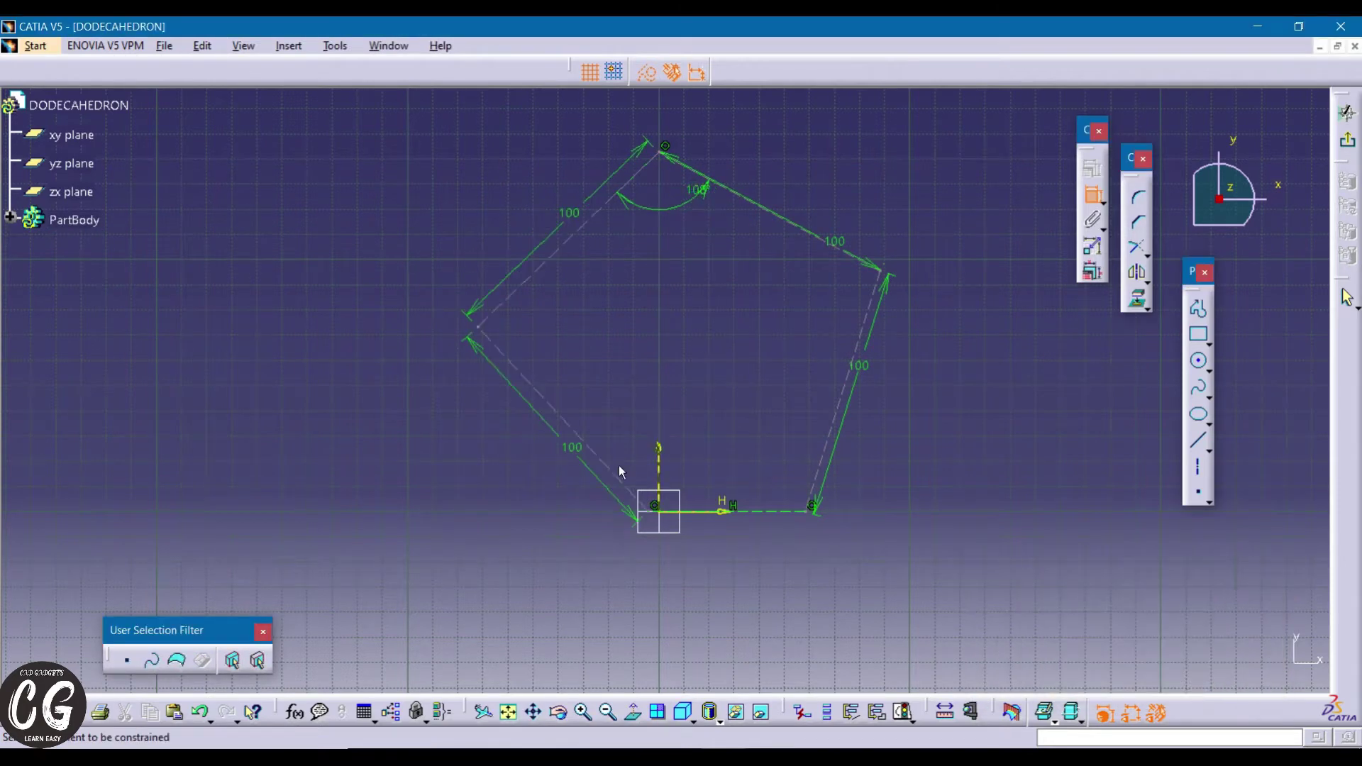
# - Set the interior angles at the pentagon's lower-left and left corners to 108 degrees each
pyautogui.click(648, 464)
pyautogui.doubleClick(646, 465)
pyautogui.write('108deg')
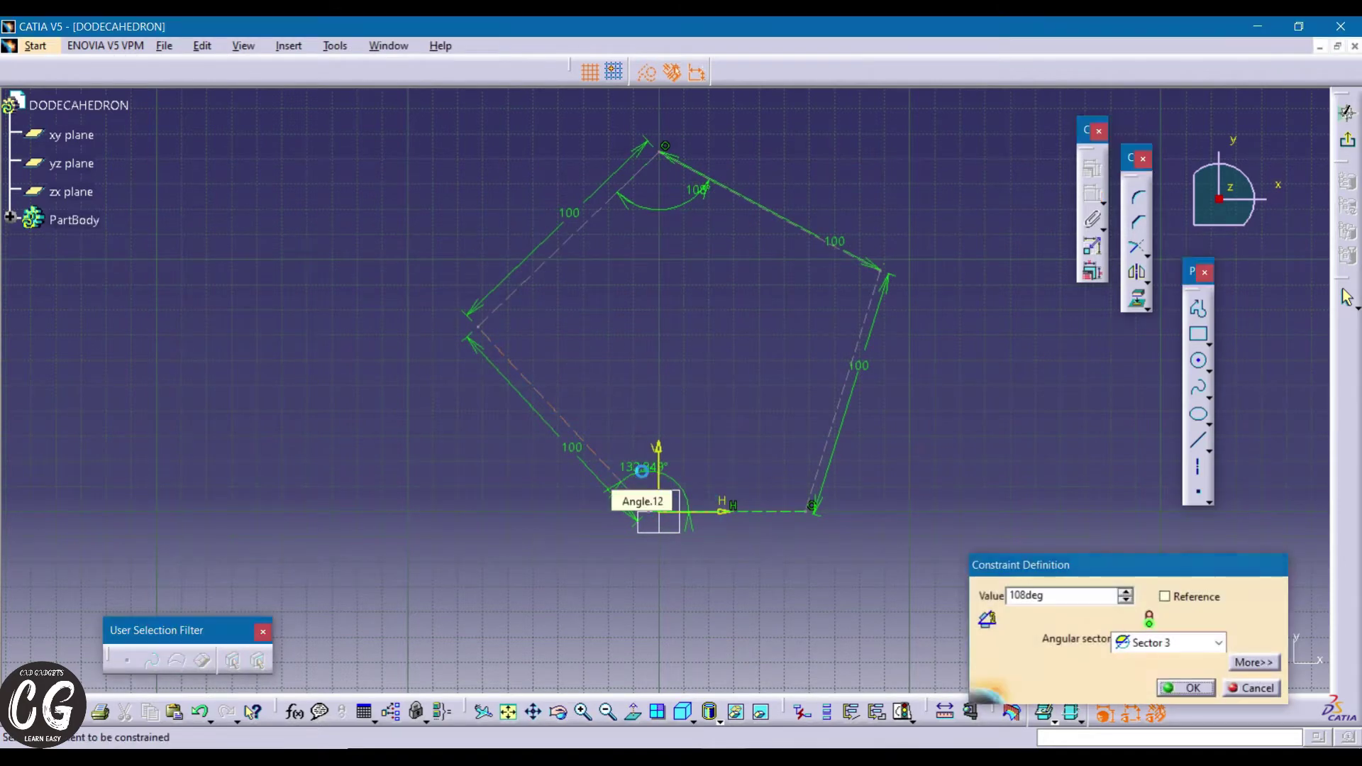
pyautogui.press('Return')
pyautogui.click(472, 316)
pyautogui.click(480, 307)
pyautogui.doubleClick(480, 312)
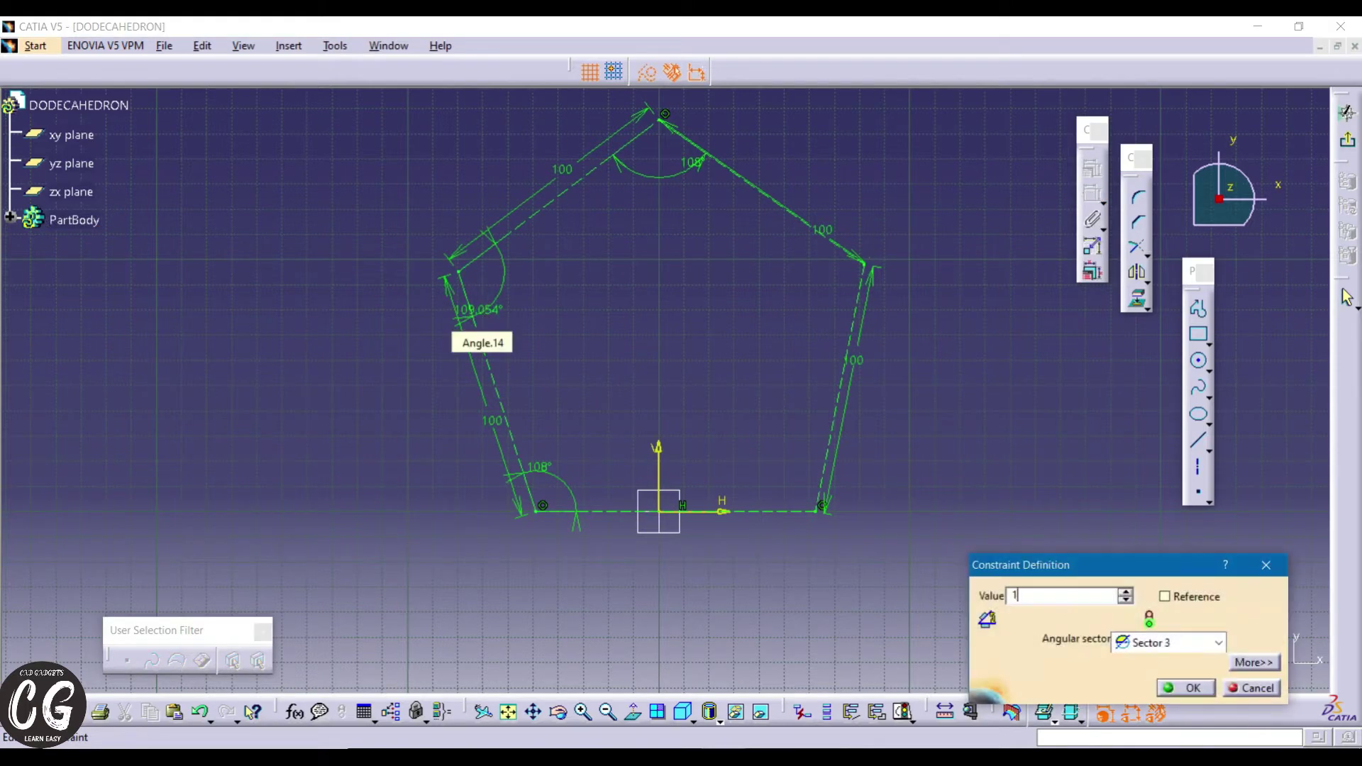
pyautogui.write('108')
pyautogui.press('Return')
# - Place a point on each of the pentagon's five corners and exit the sketch
pyautogui.click(1198, 491)
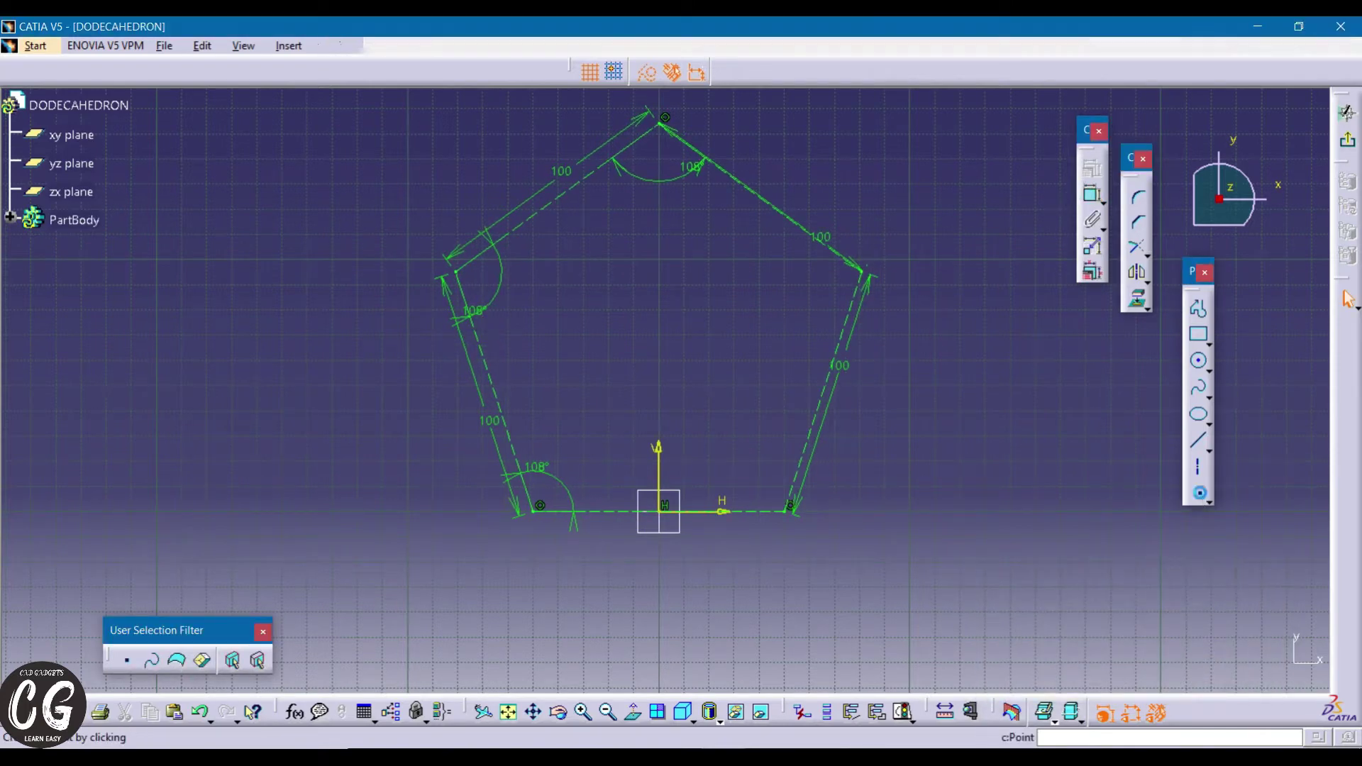
pyautogui.click(665, 128)
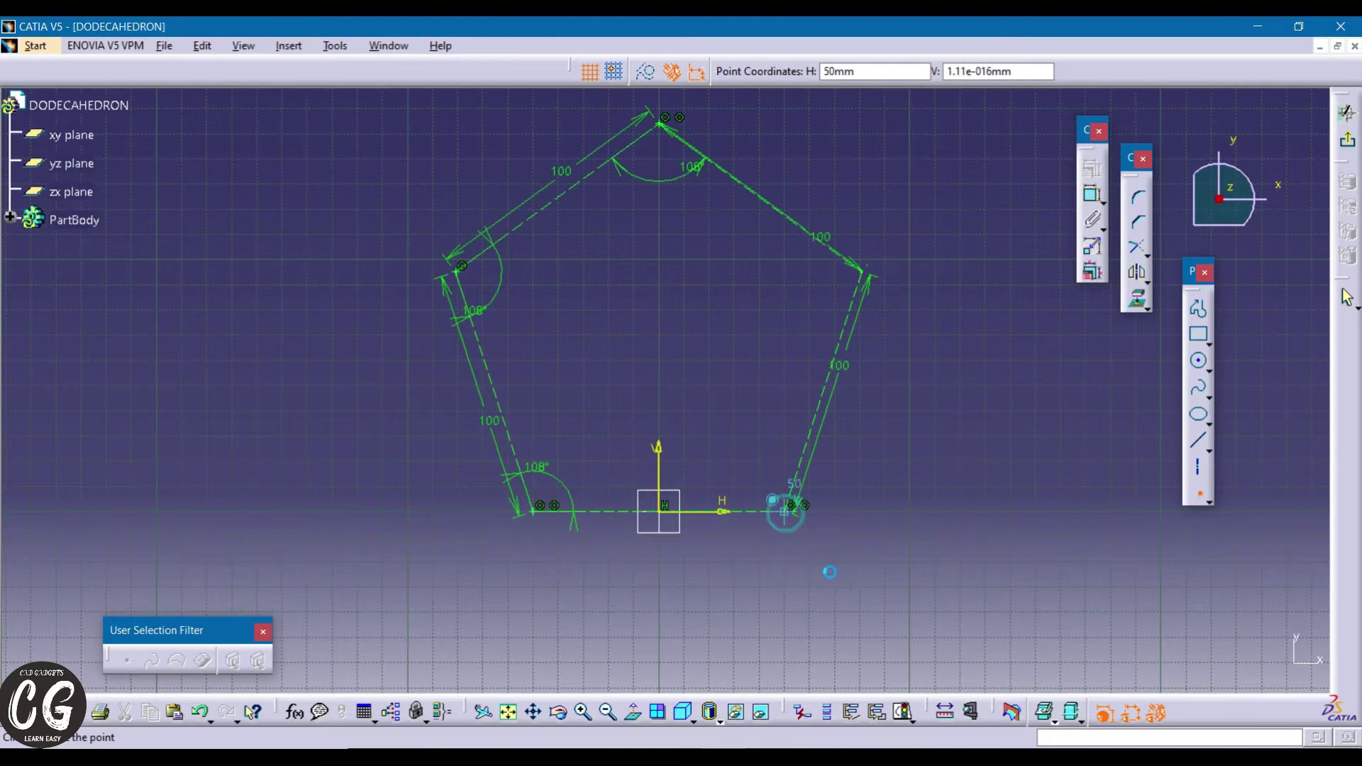
pyautogui.press('Escape')
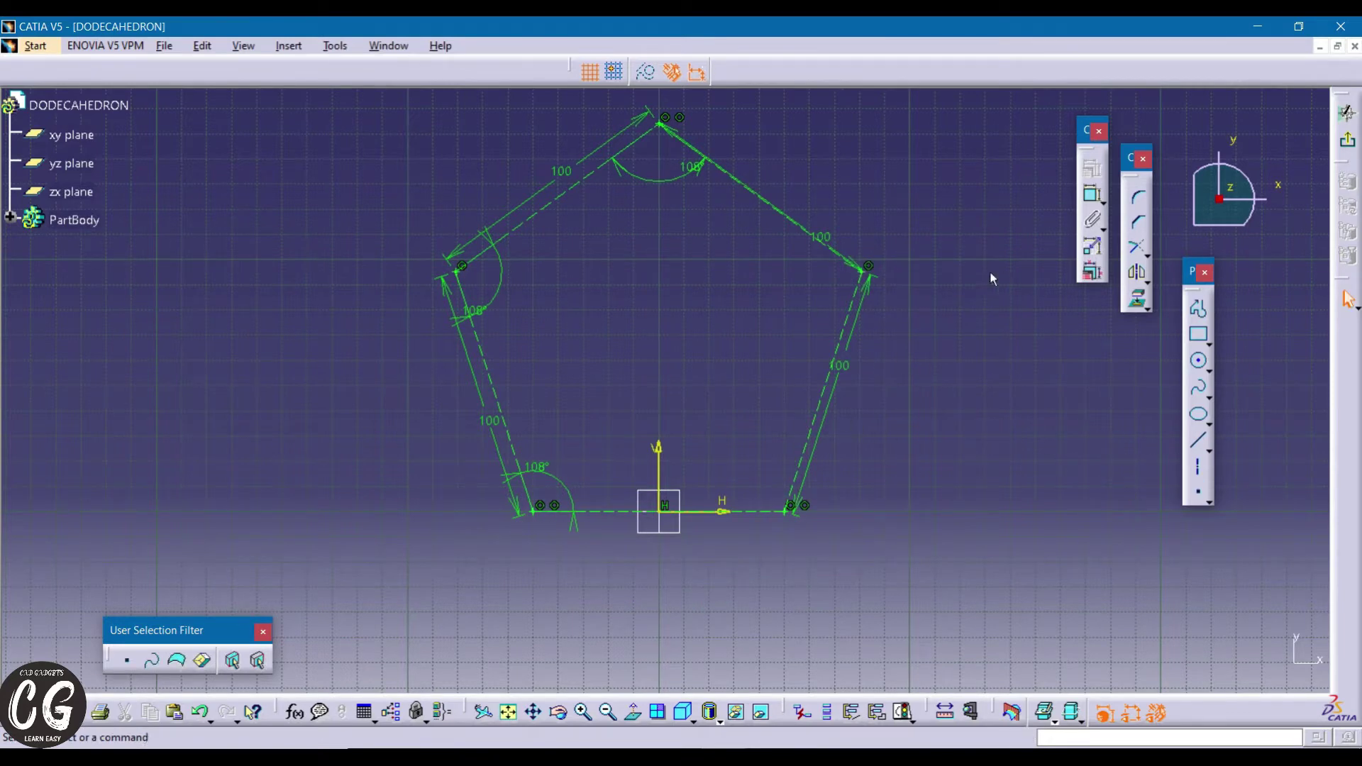
pyautogui.click(1348, 145)
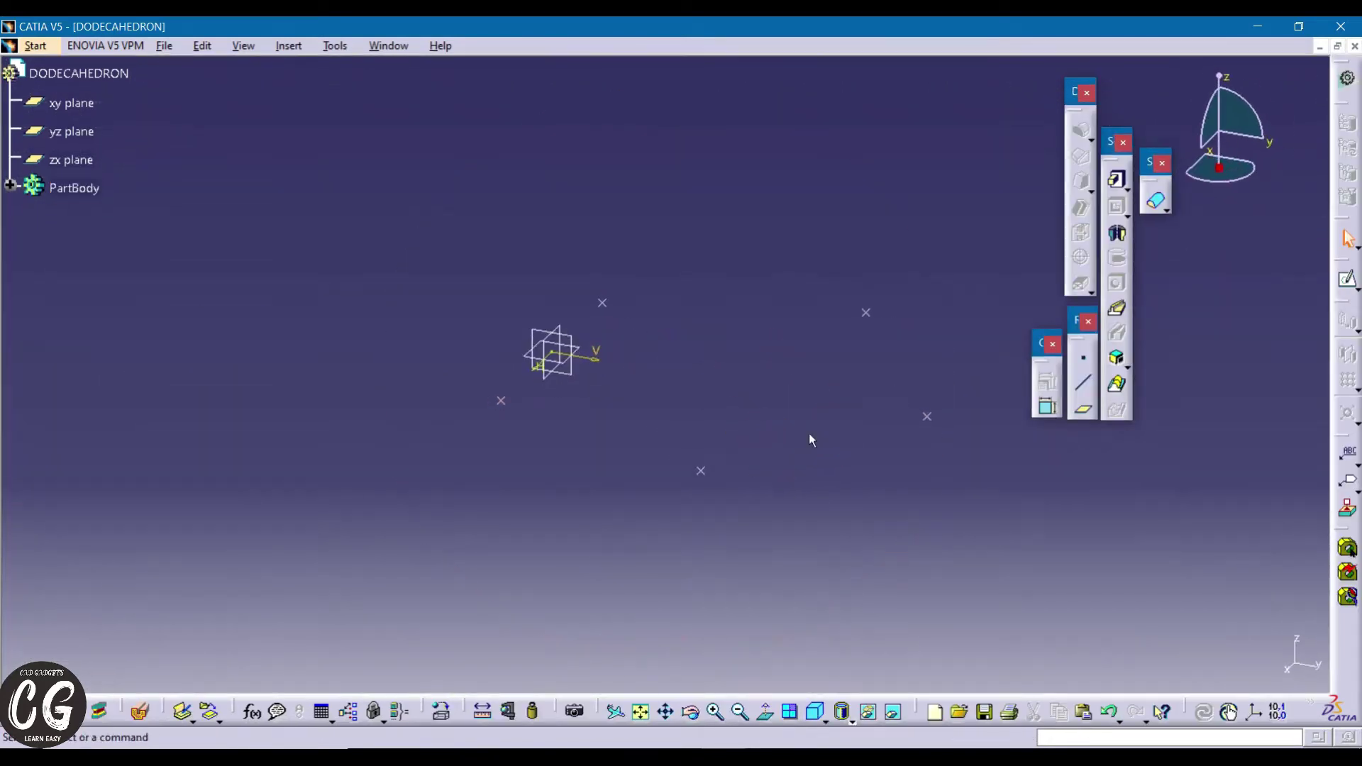
# - Create a plane at an angle of 206.565 degrees to the zx plane, rotated about the X axis
pyautogui.click(1084, 411)
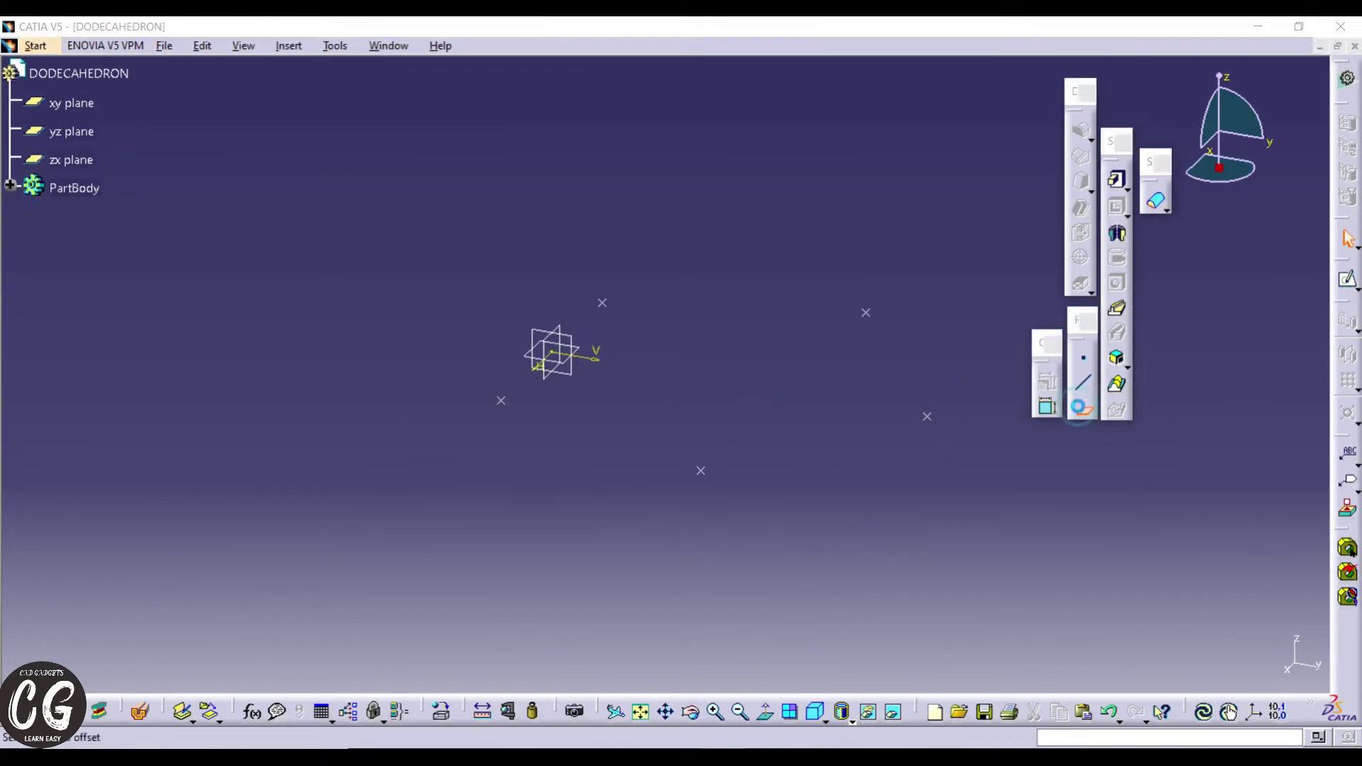
pyautogui.click(590, 347)
pyautogui.click(1144, 226)
pyautogui.click(1127, 264)
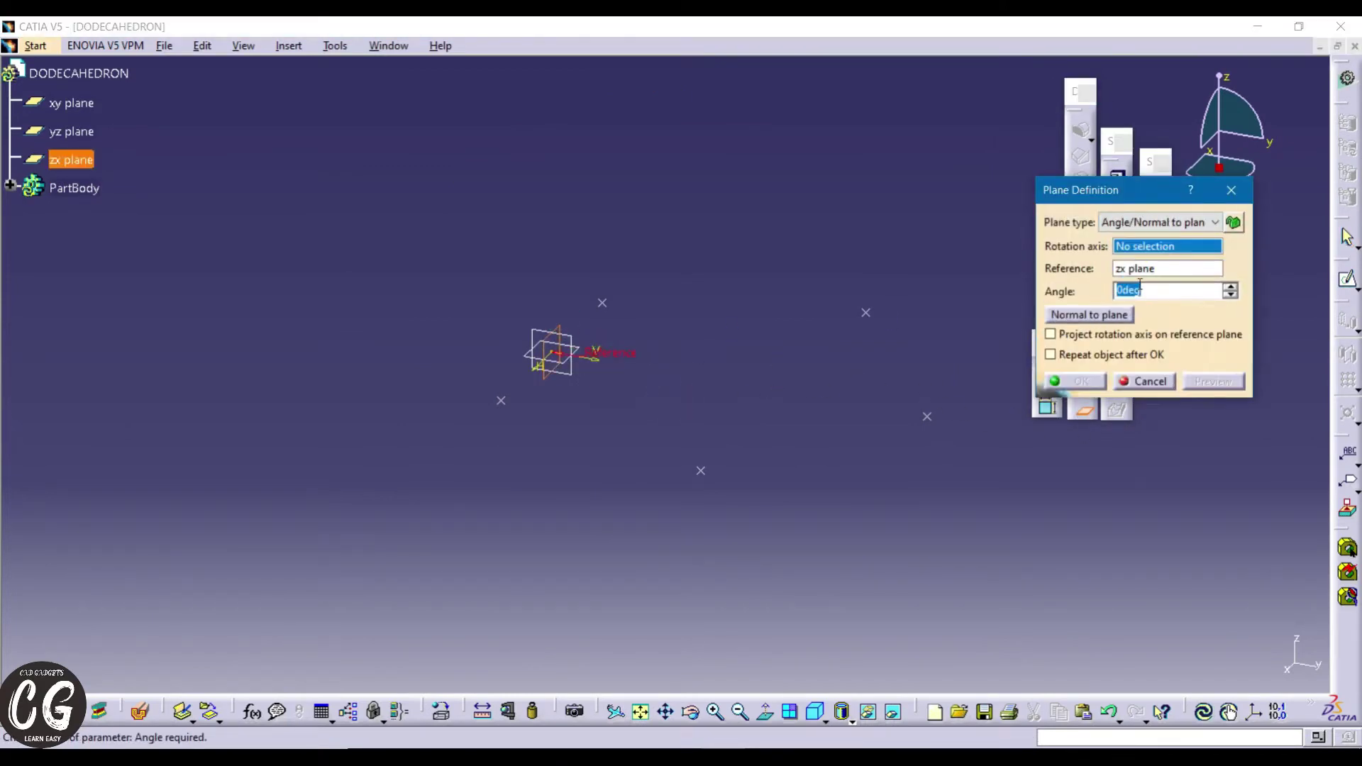
pyautogui.rightClick(1137, 246)
pyautogui.click(1171, 273)
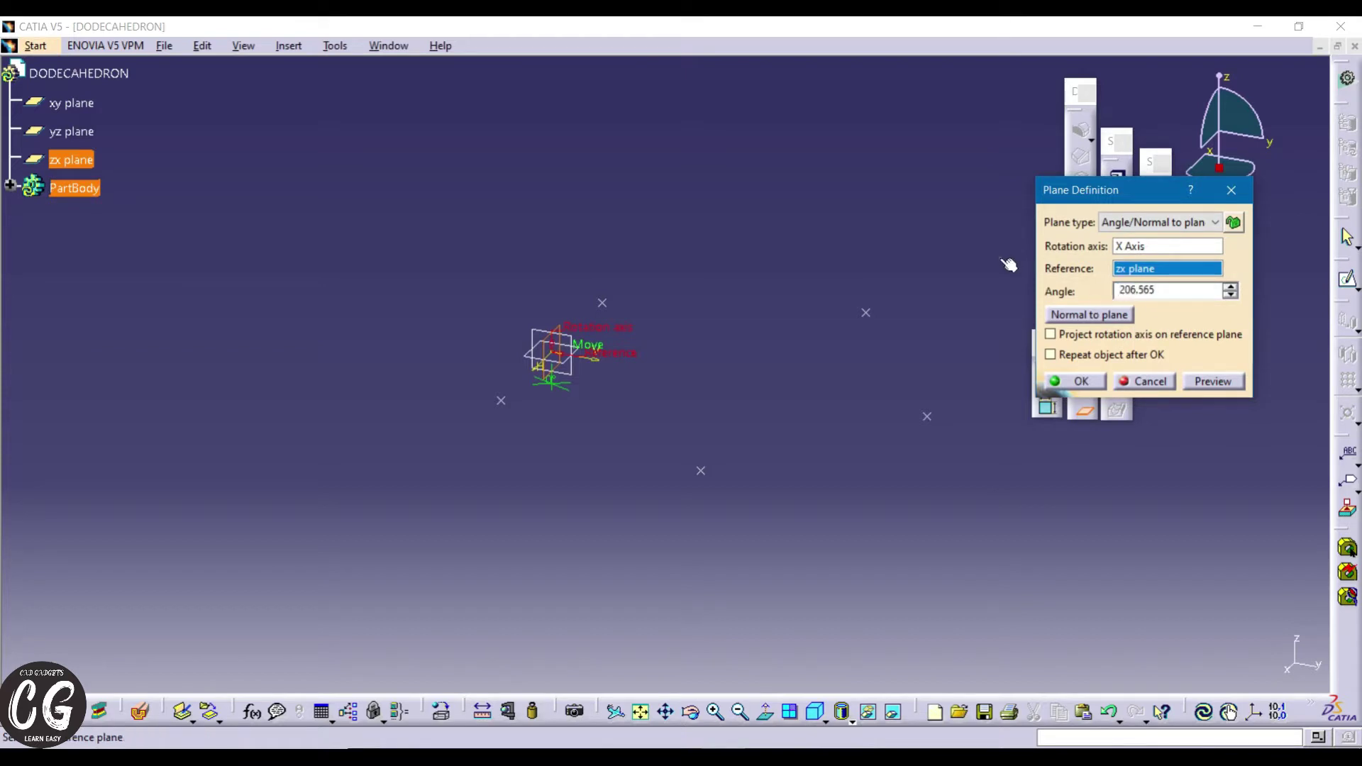
pyautogui.press('Return')
# - Sketch an open four-line profile on the new angled plane, with its apex on the vertical axis and its ends near the pentagon's base points
pyautogui.moveTo(607, 307); pyautogui.dragTo(591, 263, button='middle')
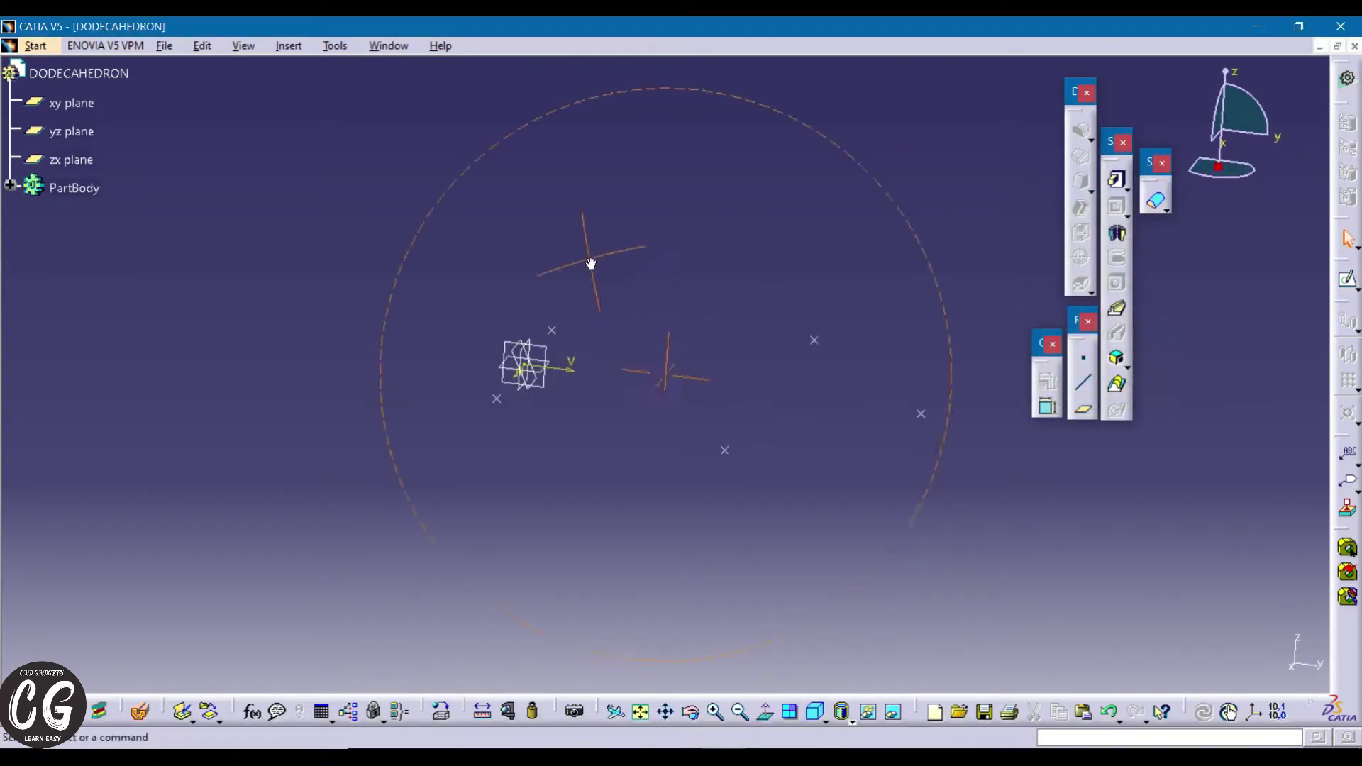
pyautogui.click(1347, 282)
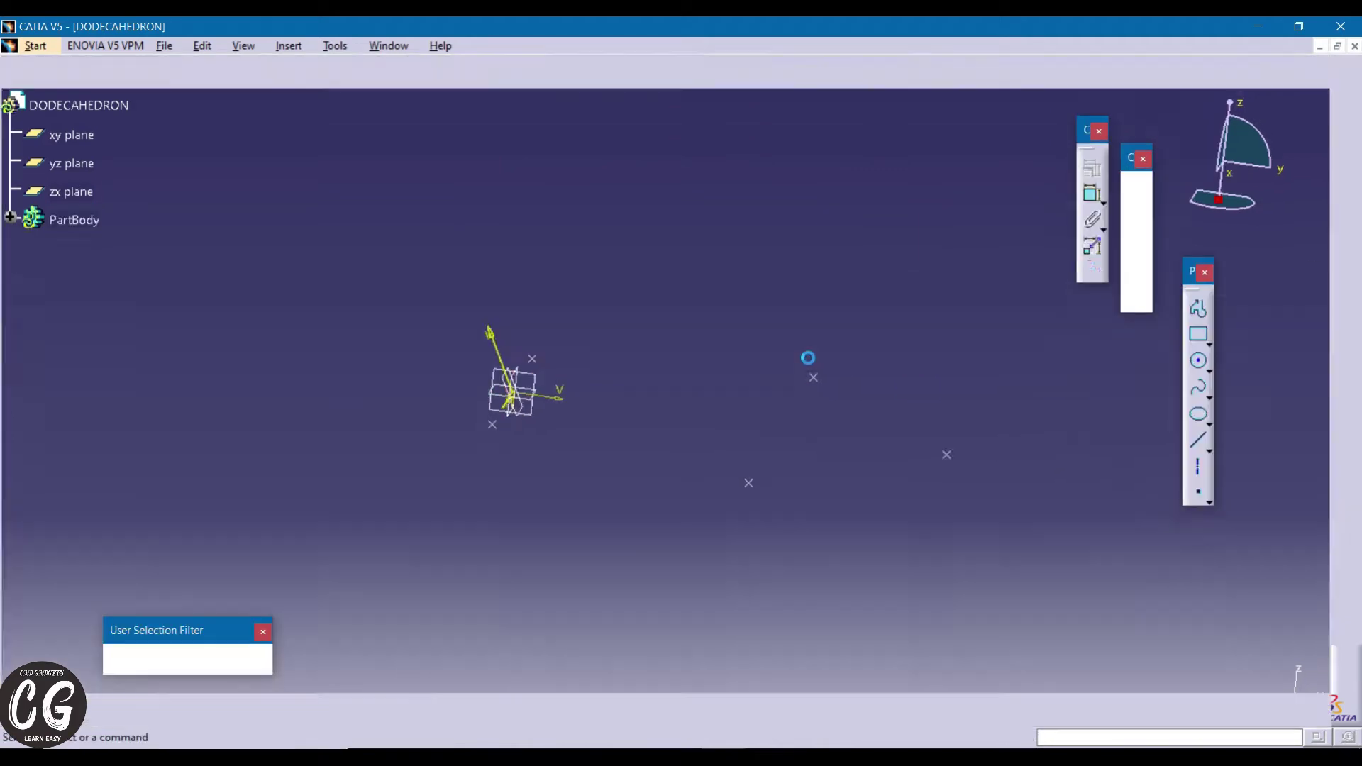
pyautogui.click(1198, 308)
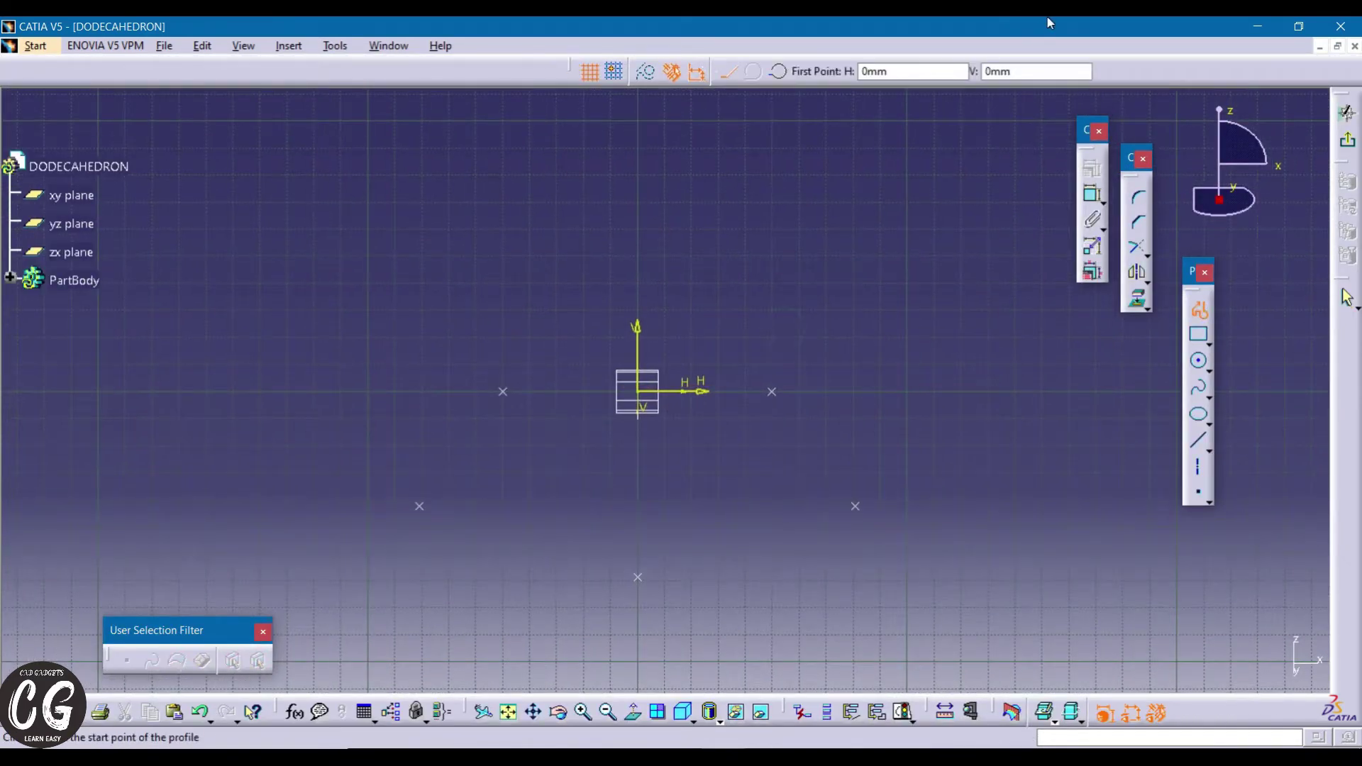
pyautogui.click(493, 371)
pyautogui.click(428, 186)
pyautogui.moveTo(628, 134); pyautogui.dragTo(631, 221, button='middle')
pyautogui.click(638, 134)
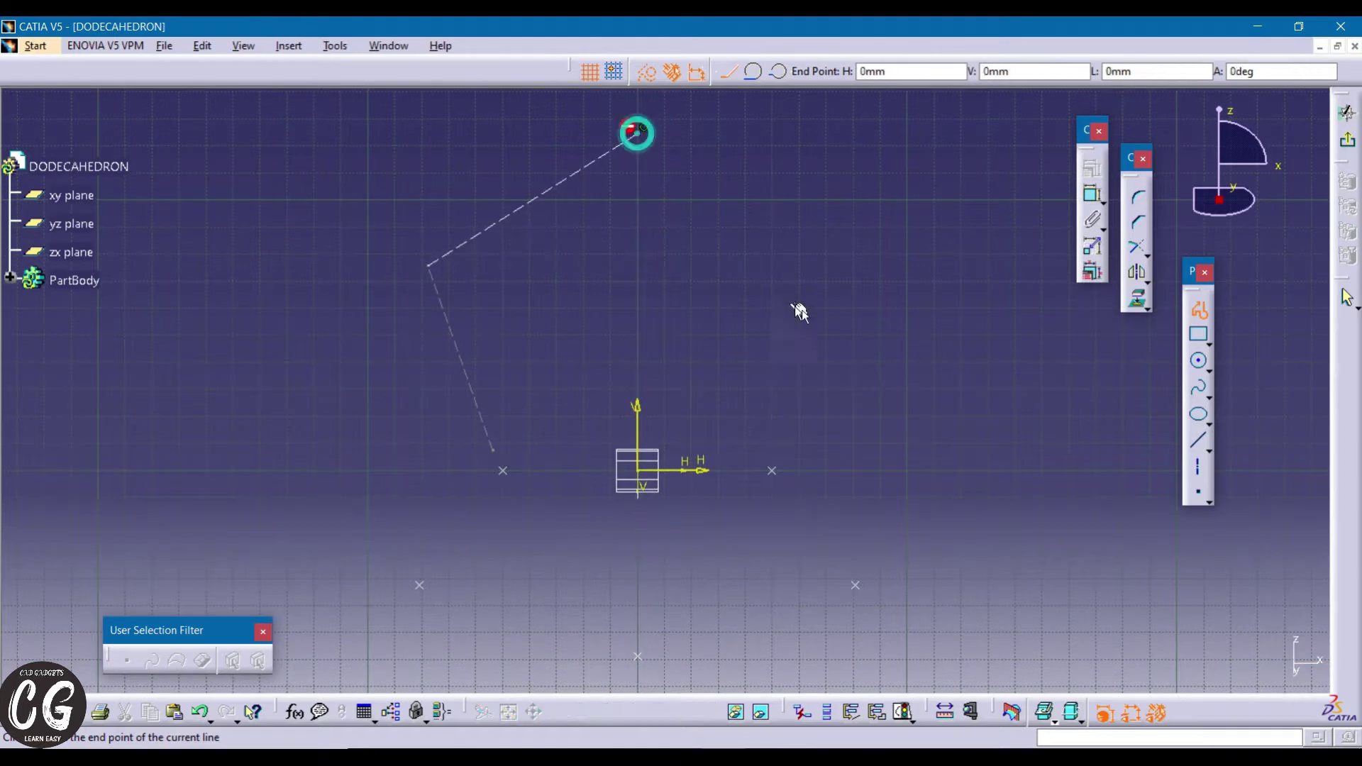
pyautogui.click(780, 458)
pyautogui.press('Escape')
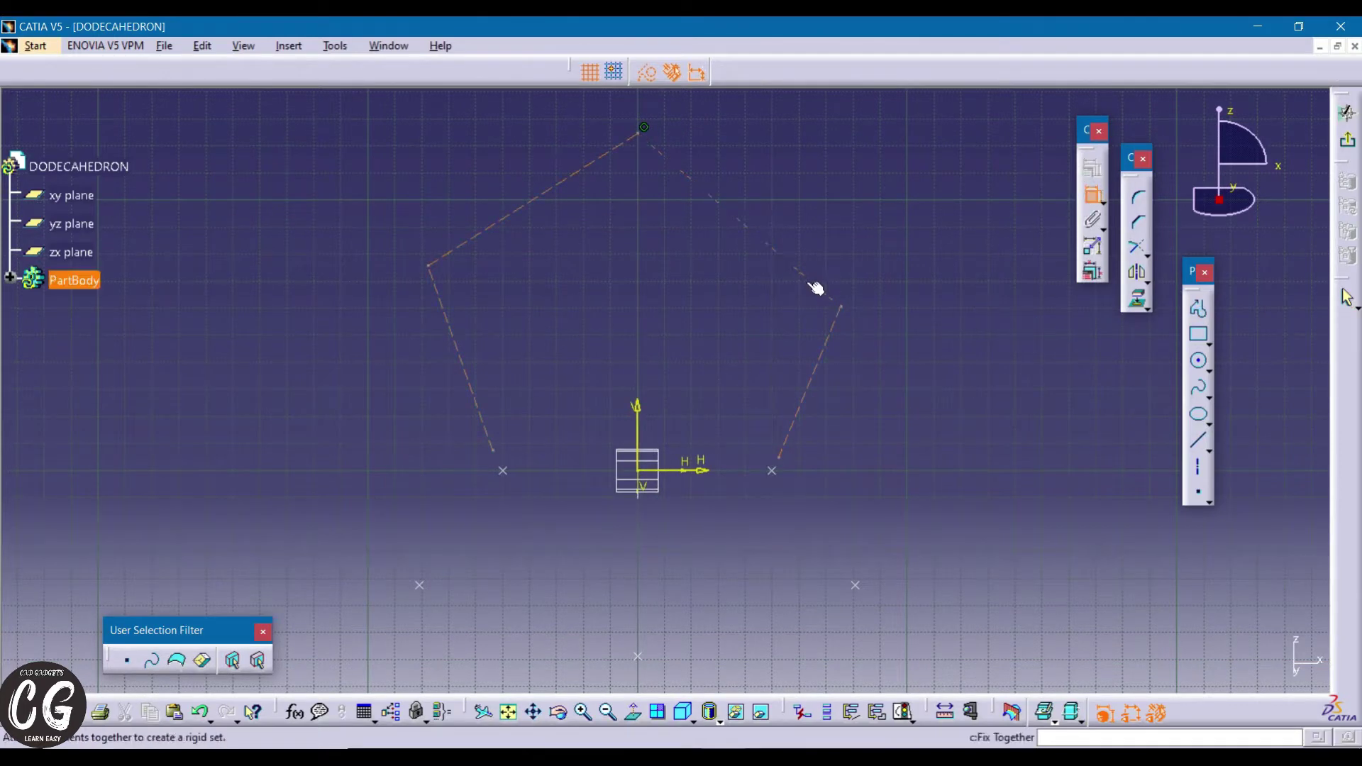
# - Constrain the open profile's upper-right and lower-right lines to 100 mm each
pyautogui.click(809, 283)
pyautogui.doubleClick(815, 263)
pyautogui.write('100')
pyautogui.press('Return')
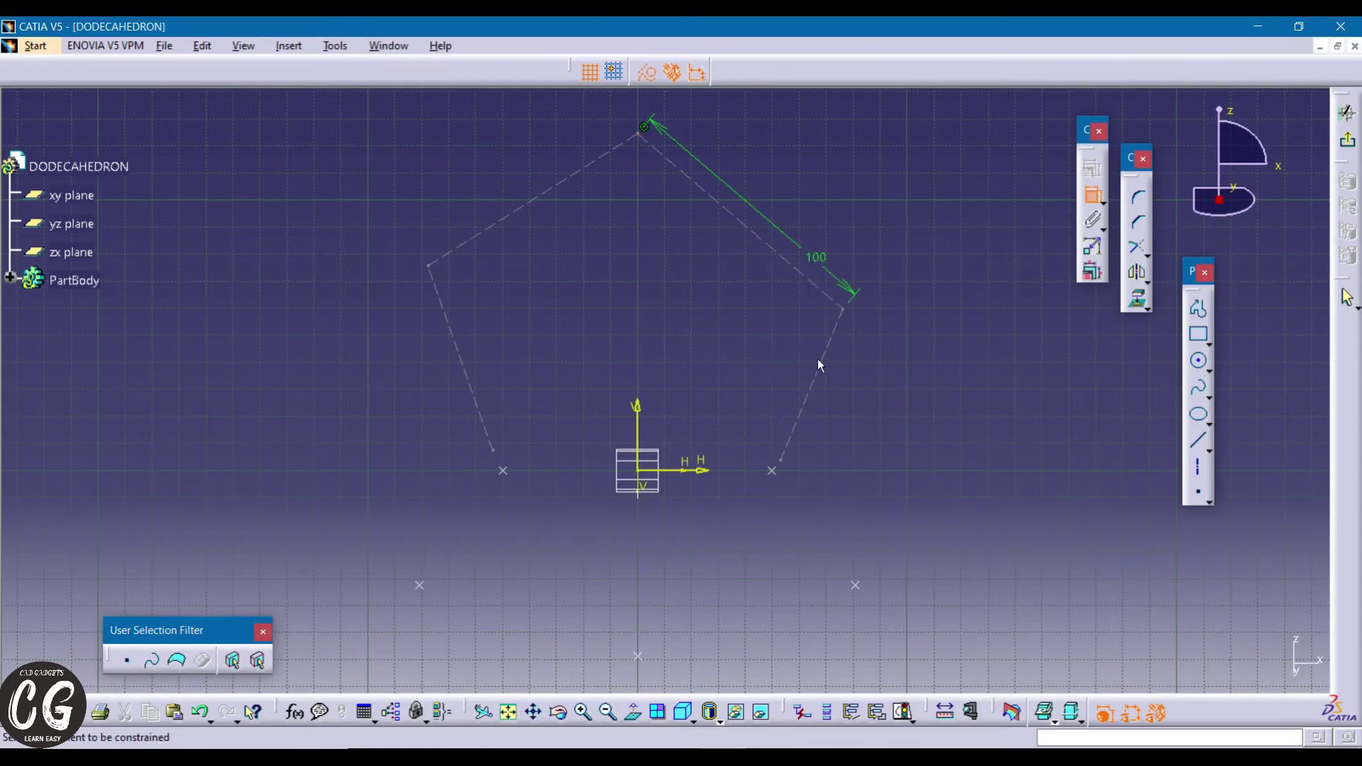
pyautogui.click(817, 365)
pyautogui.doubleClick(816, 383)
pyautogui.write('100')
pyautogui.press('Return')
# - Constrain the open profile's upper-left and lower-left lines to 100 mm each
pyautogui.click(539, 197)
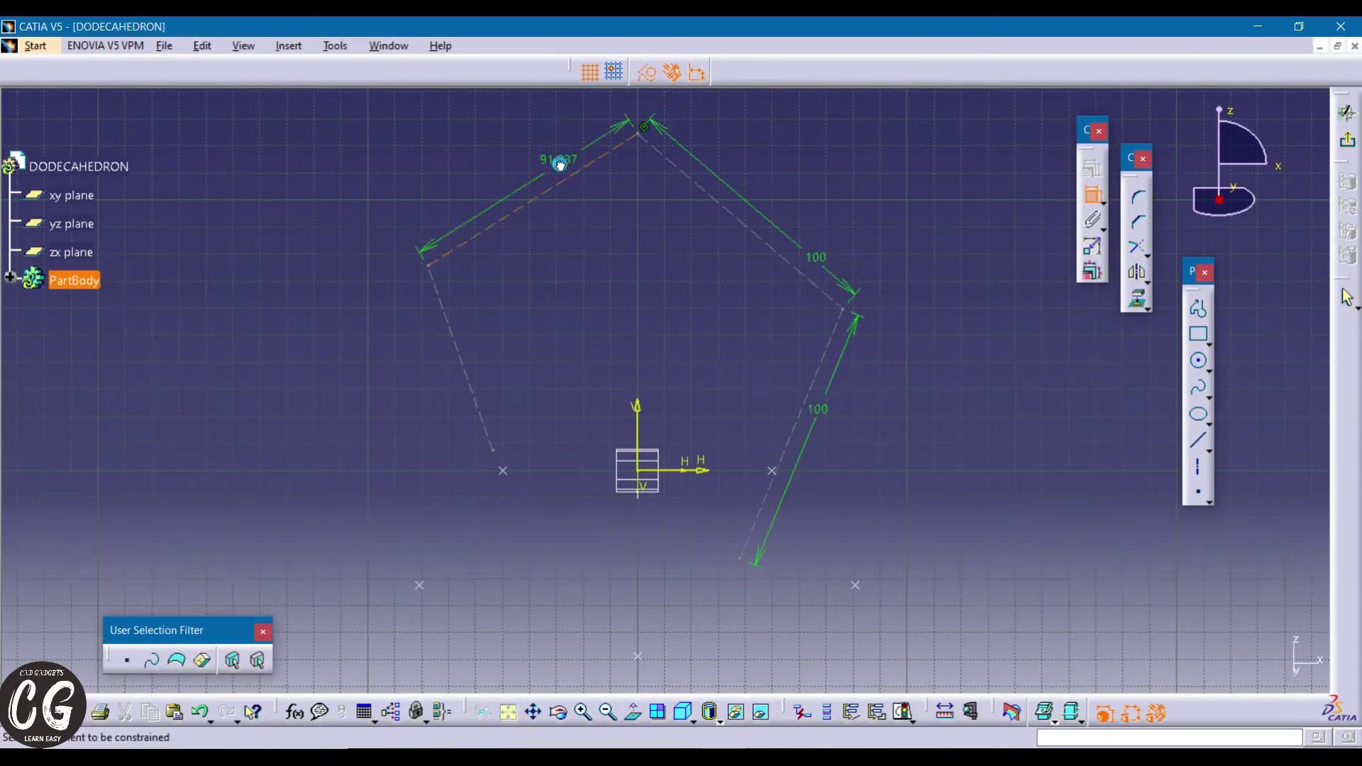
pyautogui.doubleClick(560, 165)
pyautogui.write('100')
pyautogui.press('Return')
pyautogui.click(460, 423)
pyautogui.doubleClick(438, 415)
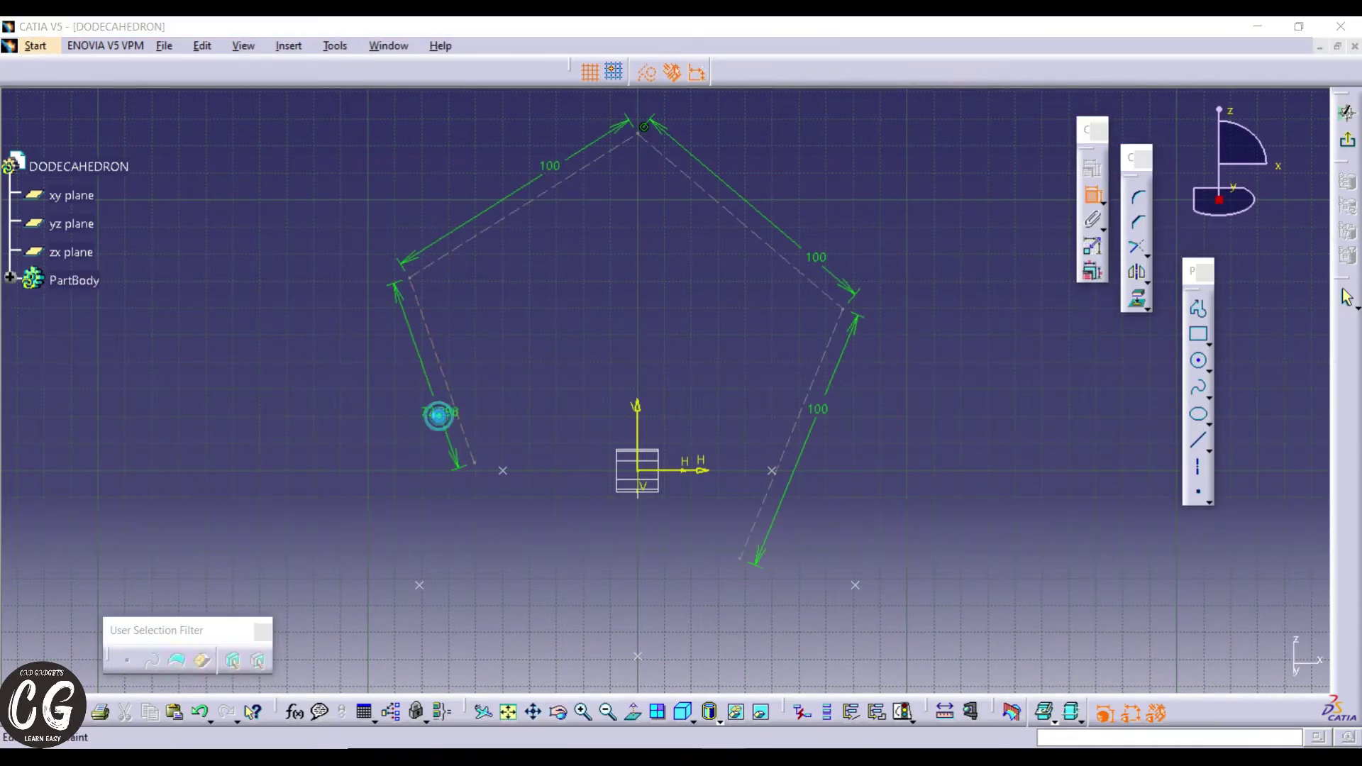
pyautogui.write('100')
pyautogui.press('Return')
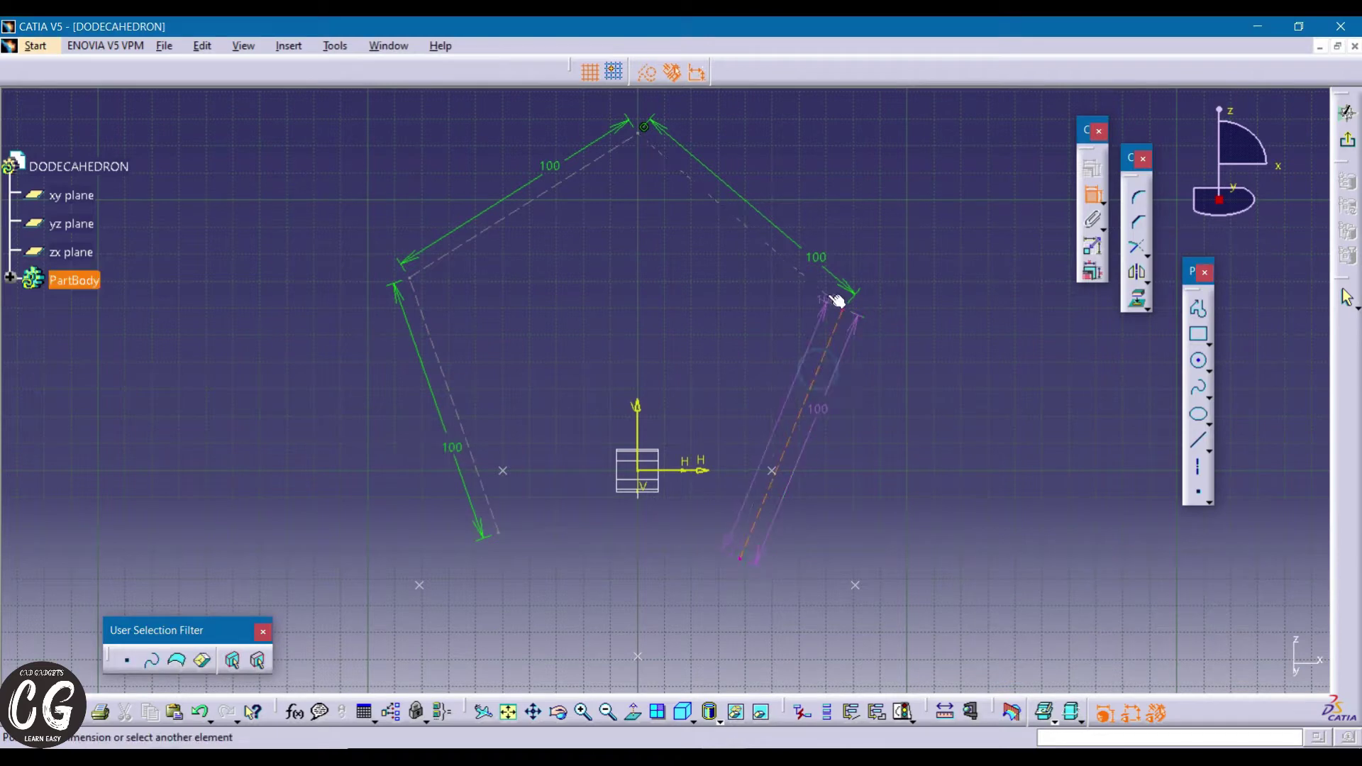
# - Set the interior angles at the open profile's right and left corners to 108 degrees each
pyautogui.click(831, 298)
pyautogui.doubleClick(815, 307)
pyautogui.write('108')
pyautogui.press('Return')
pyautogui.click(495, 226)
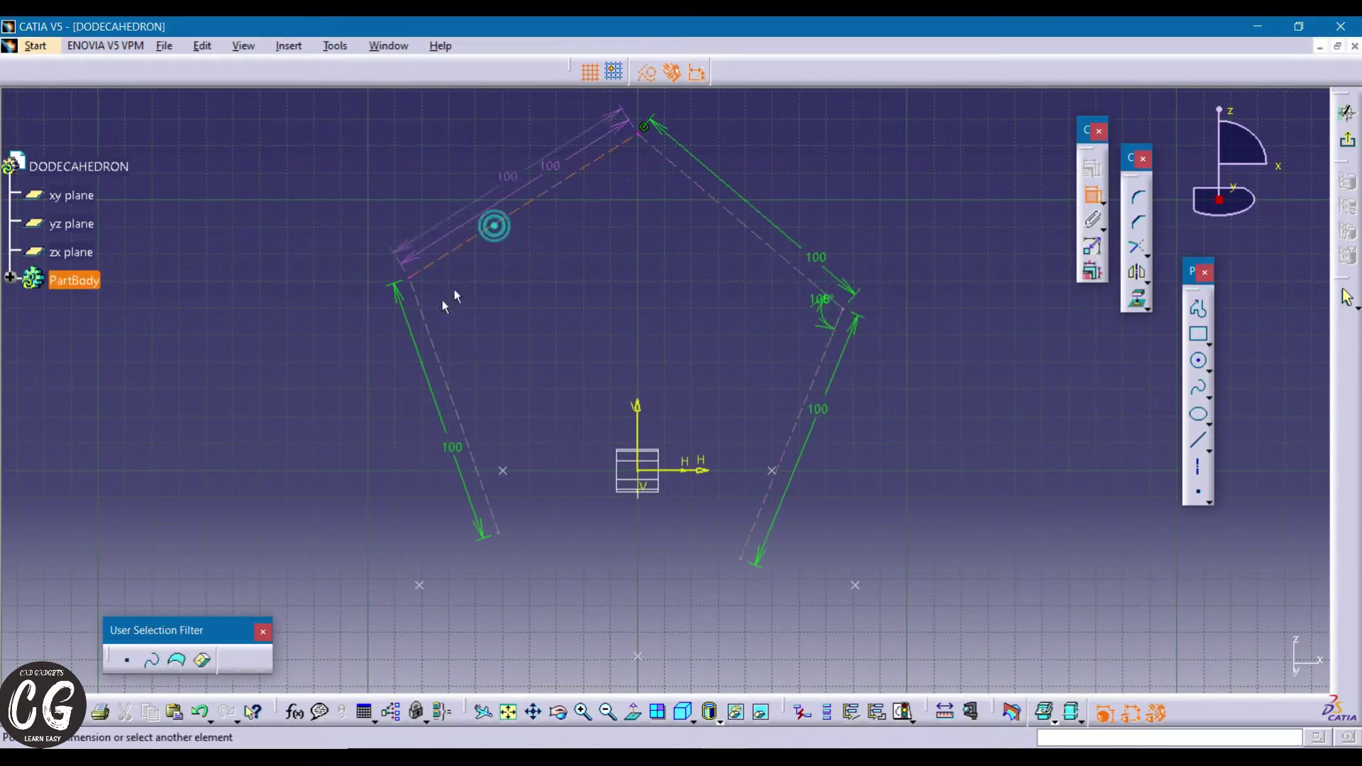
pyautogui.doubleClick(434, 295)
pyautogui.write('108')
pyautogui.press('Return')
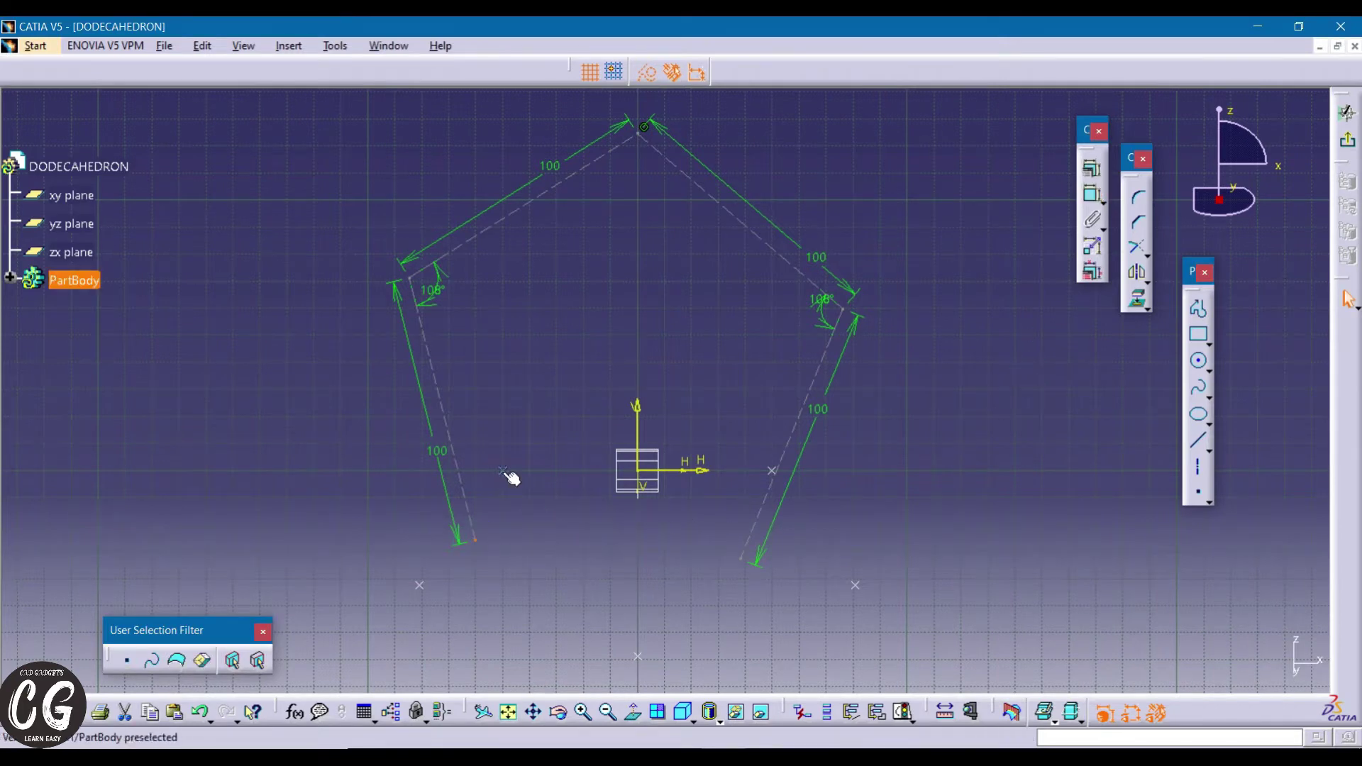
# - Make both lower ends of the open profile coincident with the first pentagon's two base points
pyautogui.click(1092, 168)
pyautogui.click(1191, 480)
pyautogui.click(1164, 650)
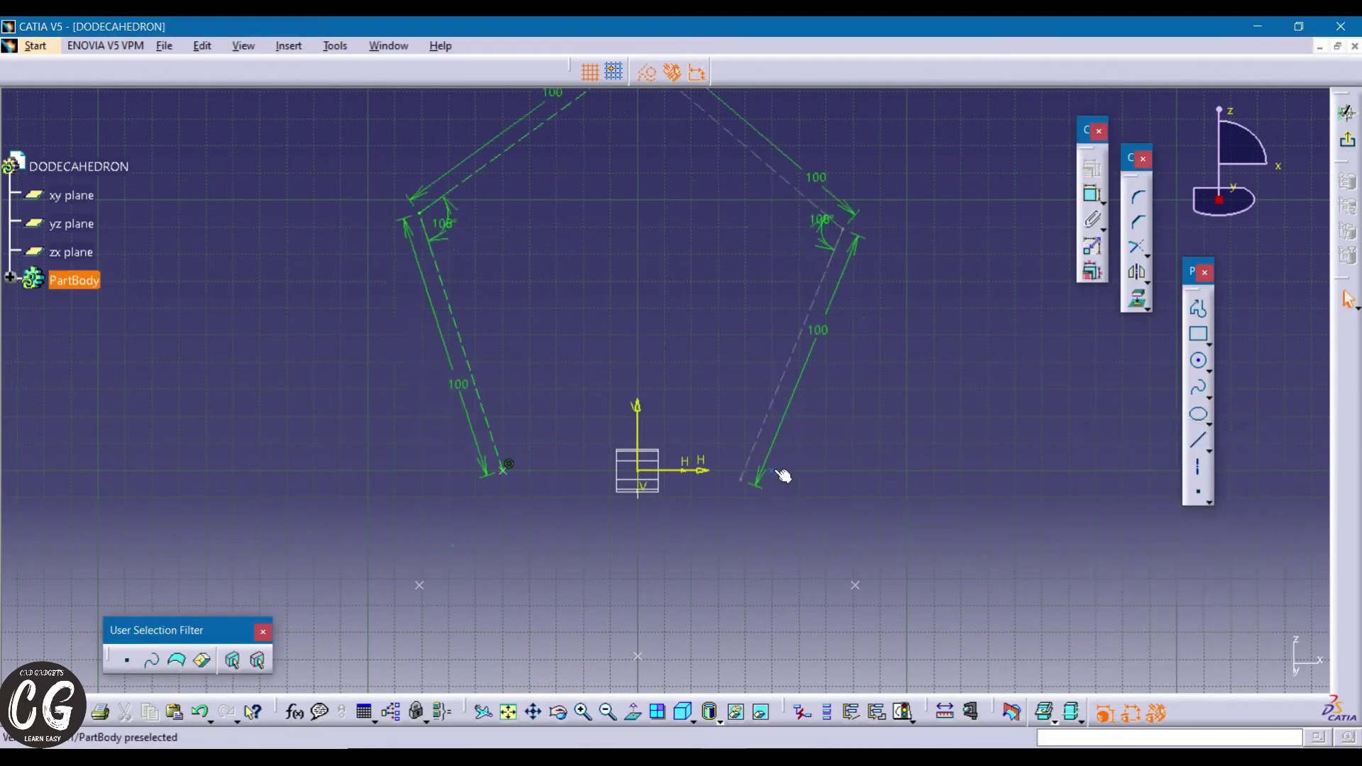
pyautogui.click(1092, 168)
pyautogui.click(1189, 483)
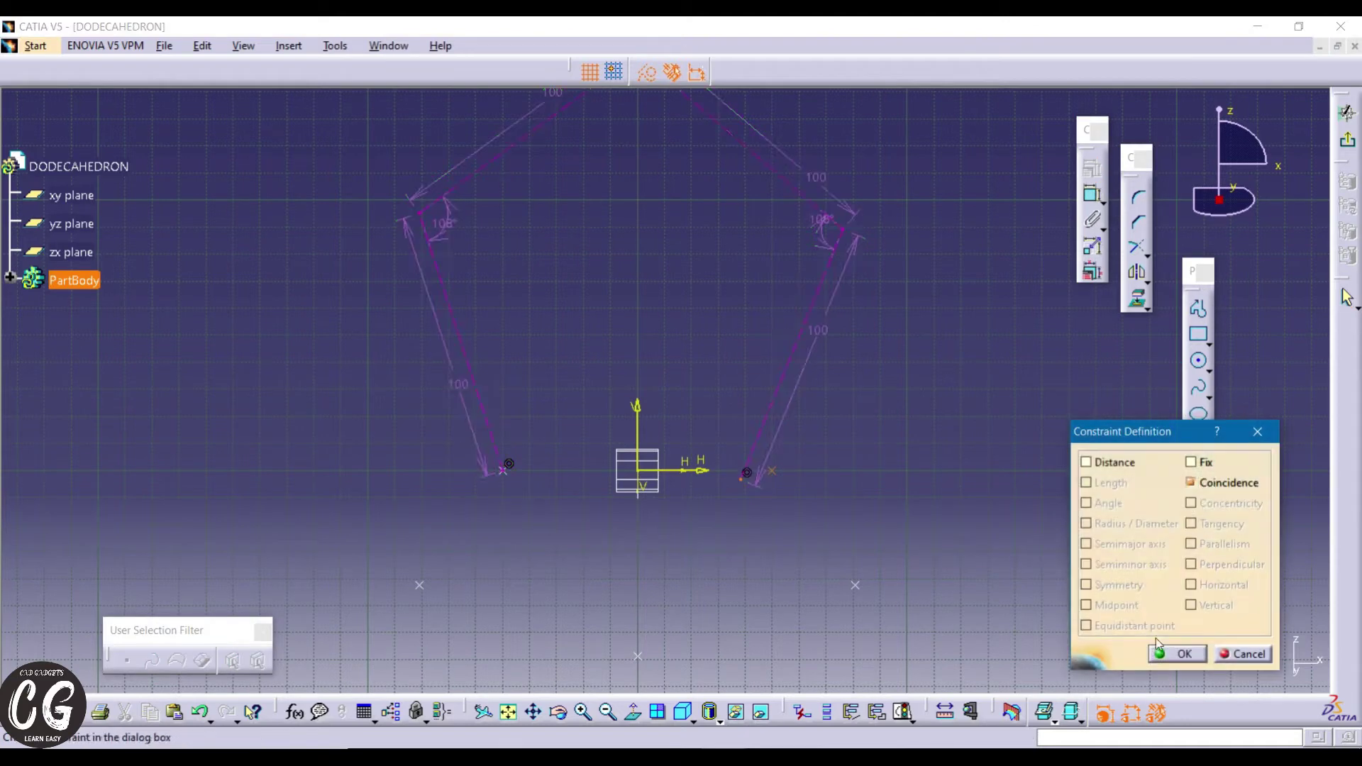
pyautogui.click(1165, 651)
# - Delete the 100 mm length constraint from the profile's upper-right line
pyautogui.scroll(-1, 867, 357)
pyautogui.moveTo(867, 357)
pyautogui.mouseDown(button='middle')
pyautogui.moveTo(877, 426)
pyautogui.moveTo(927, 419)
pyautogui.mouseUp(button='middle')
pyautogui.rightClick(819, 248)
pyautogui.click(913, 486)
# - Place points on the profile's top, right and left corners and exit the sketch
pyautogui.scroll(1, 927, 418)
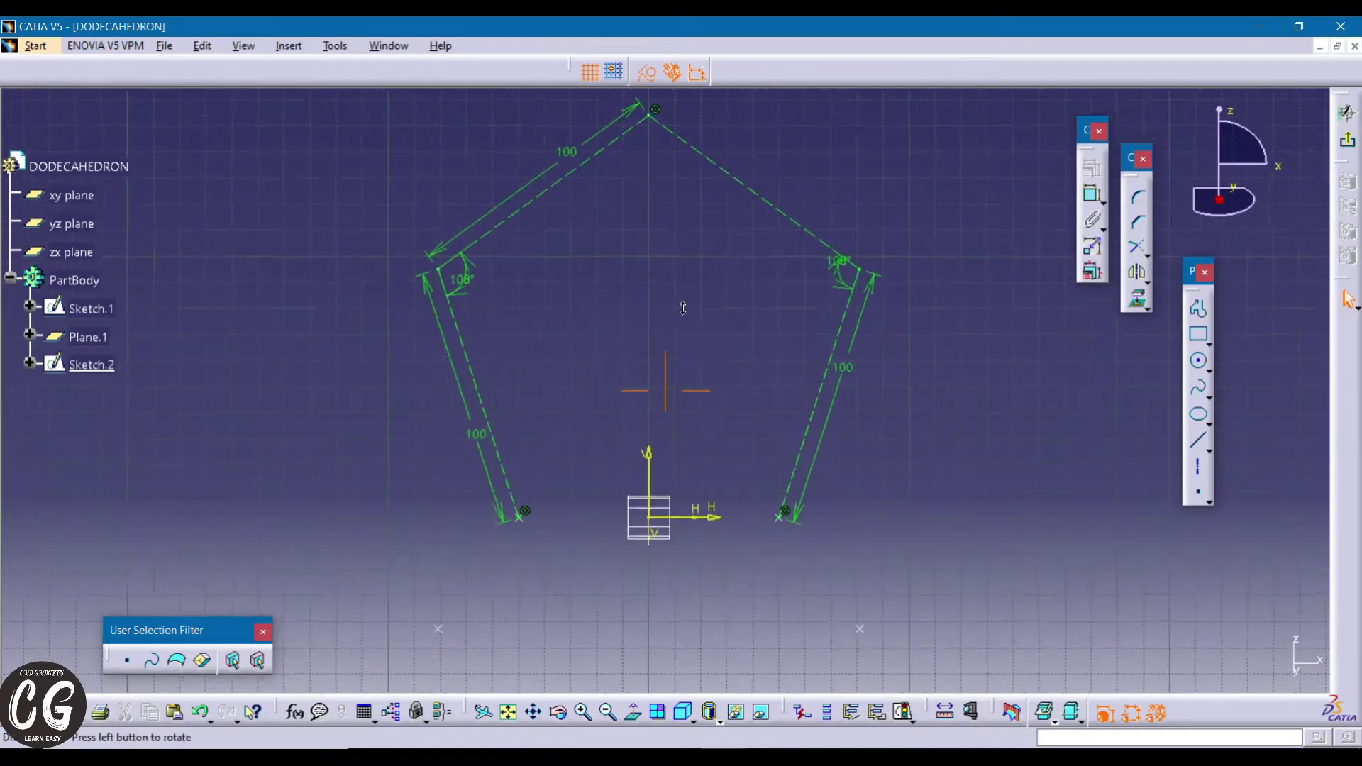
pyautogui.doubleClick(1198, 494)
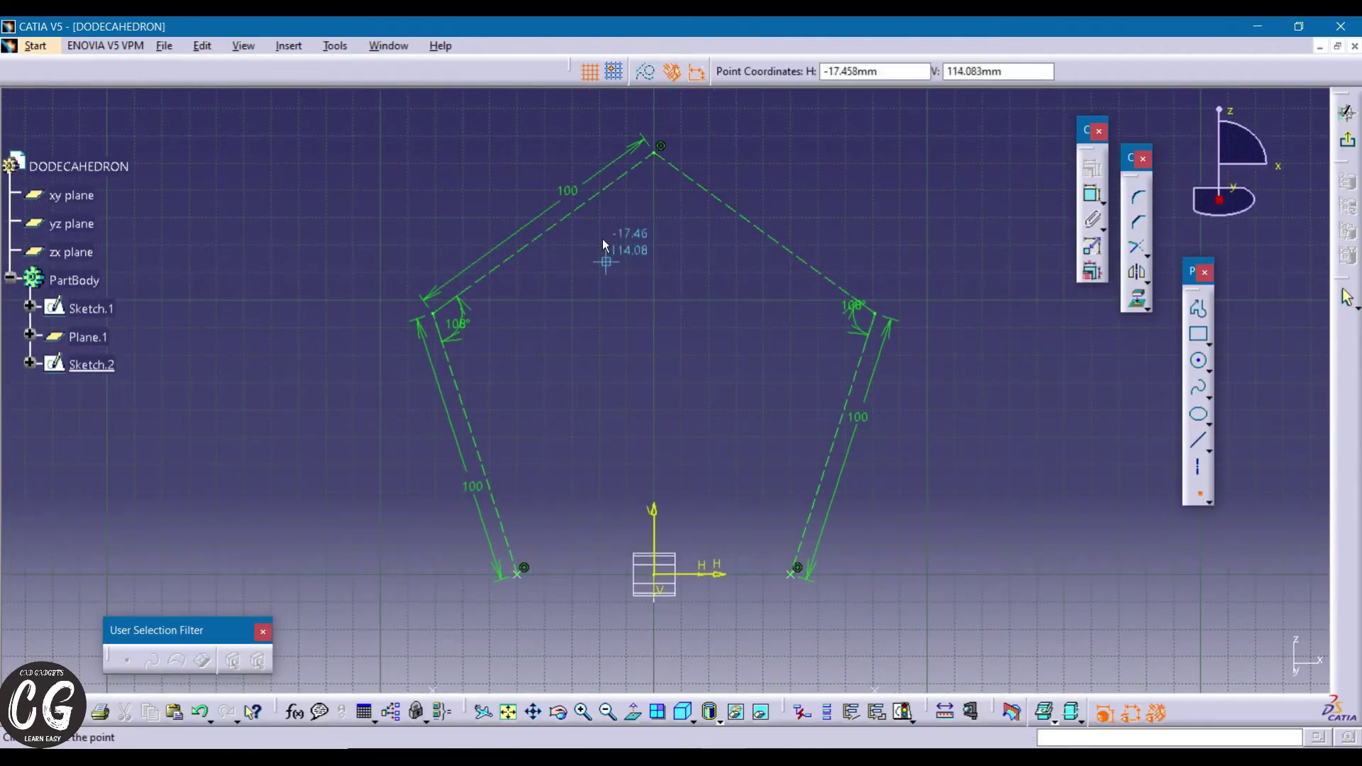
pyautogui.click(653, 151)
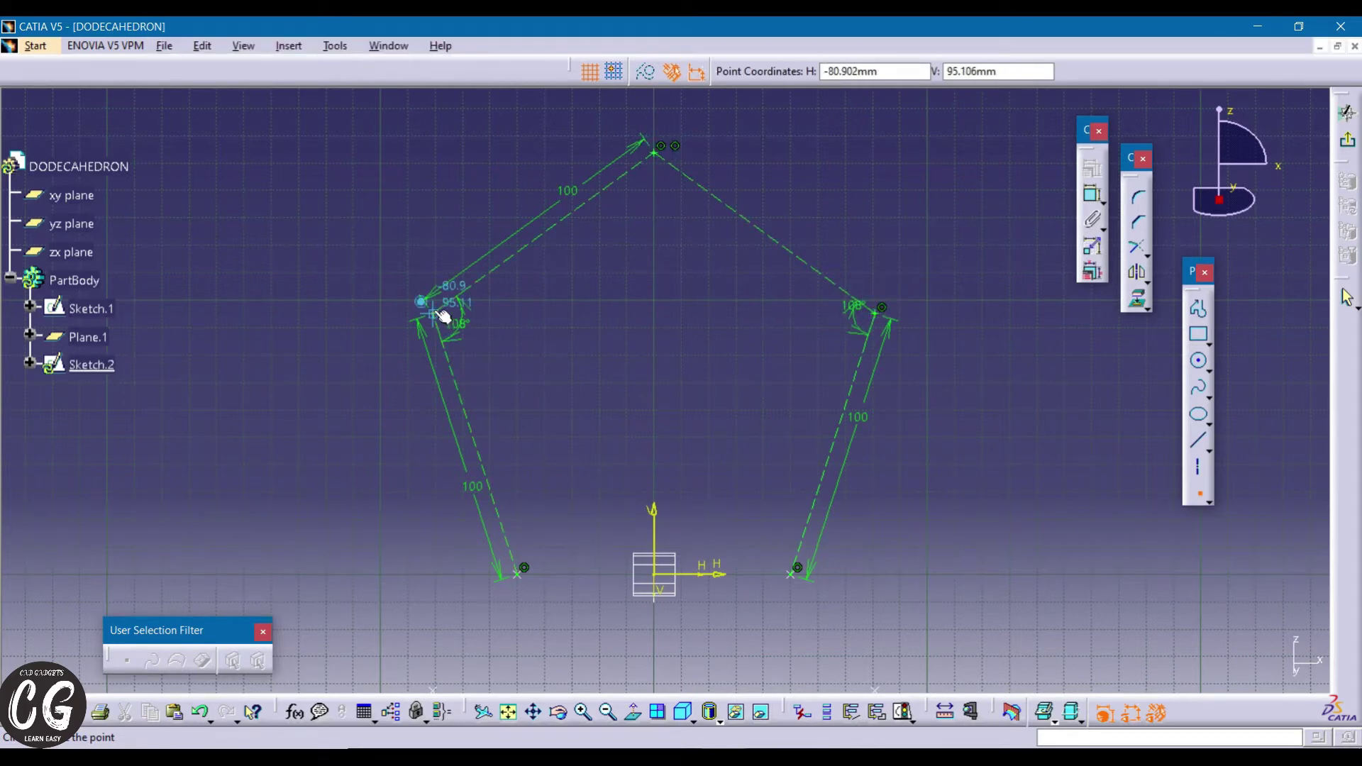
pyautogui.click(1199, 495)
pyautogui.click(1346, 113)
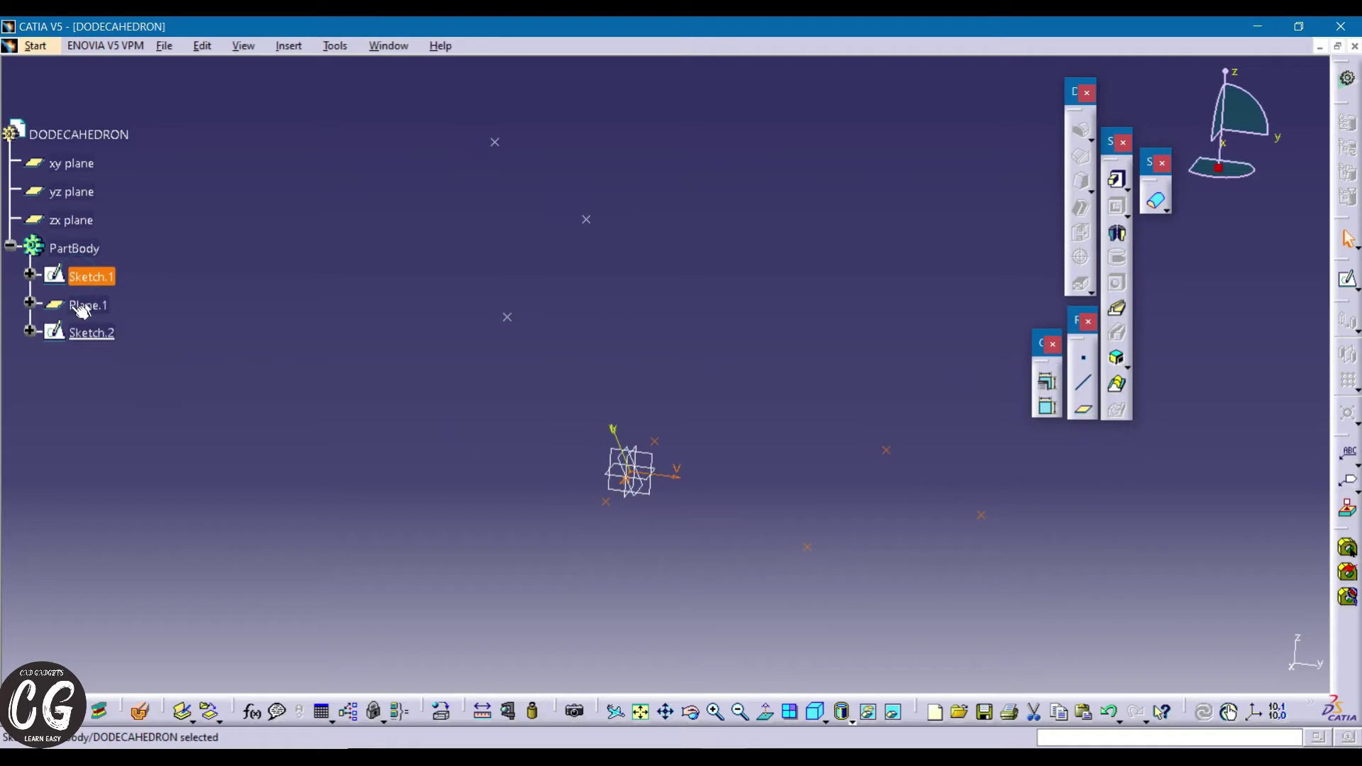
# - Create a plane through three points: the nearest side corner of Sketch.2 and the two adjacent Sketch.1 base corners
pyautogui.moveTo(817, 312)
pyautogui.mouseDown(button='middle')
pyautogui.moveTo(821, 364)
pyautogui.moveTo(432, 468)
pyautogui.moveTo(946, 322)
pyautogui.moveTo(846, 249)
pyautogui.moveTo(709, 262)
pyautogui.mouseUp(button='middle')
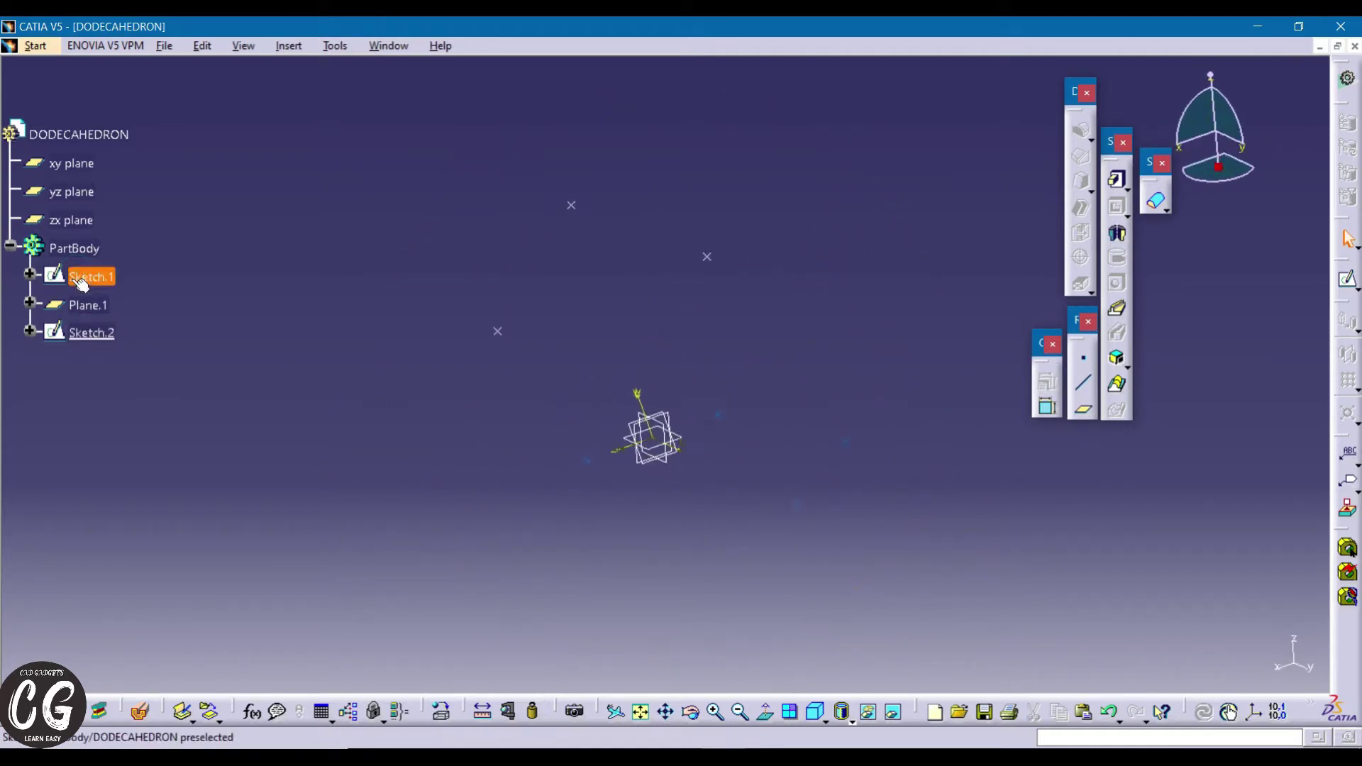
pyautogui.click(1075, 418)
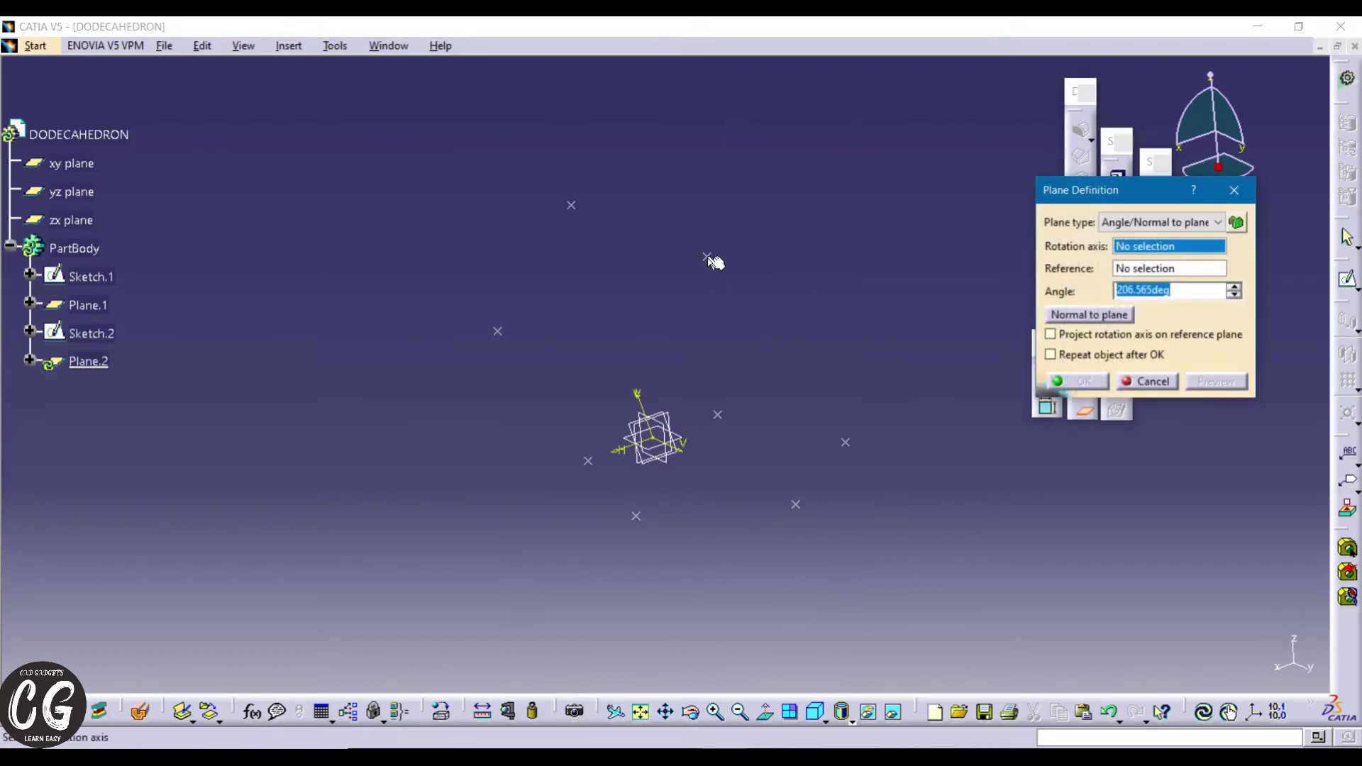
pyautogui.click(707, 256)
pyautogui.click(718, 414)
pyautogui.click(846, 441)
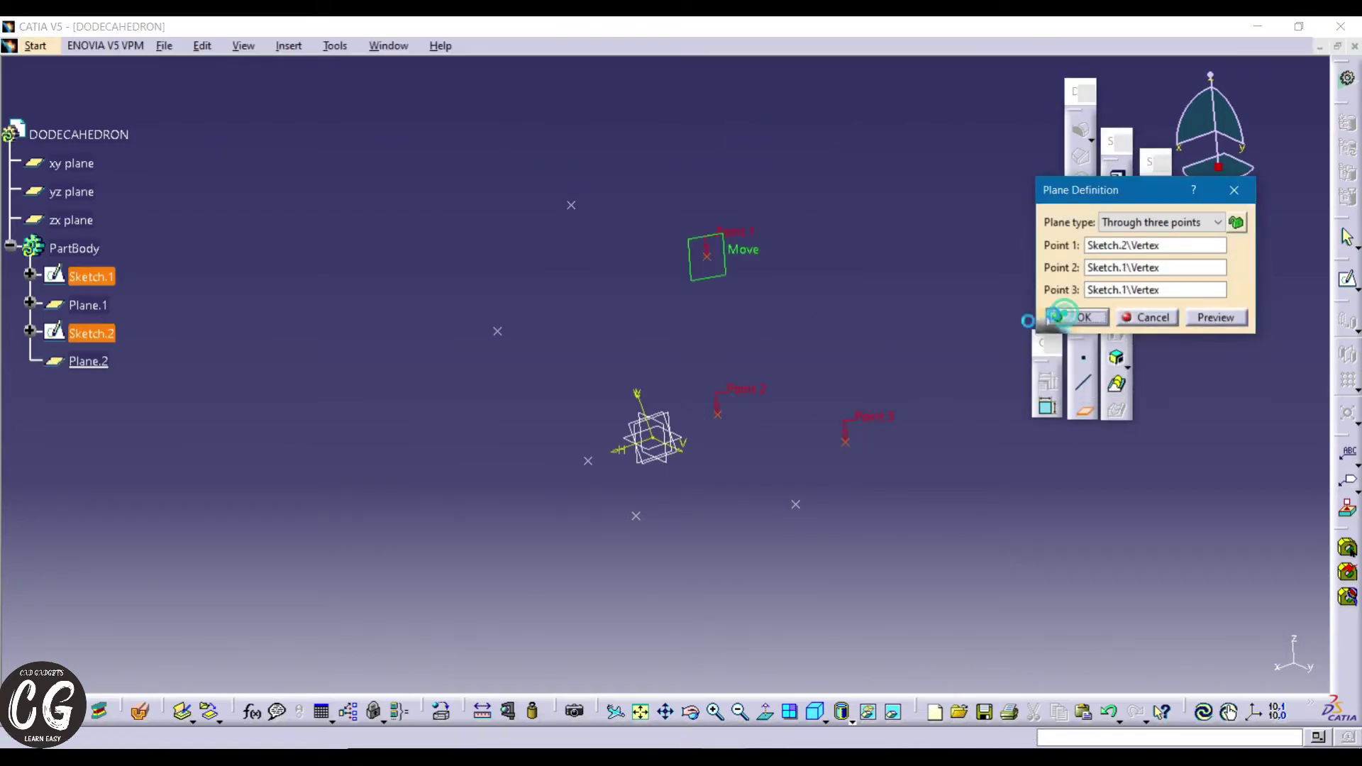
pyautogui.click(1075, 317)
pyautogui.moveTo(816, 320); pyautogui.dragTo(730, 267, button='middle')
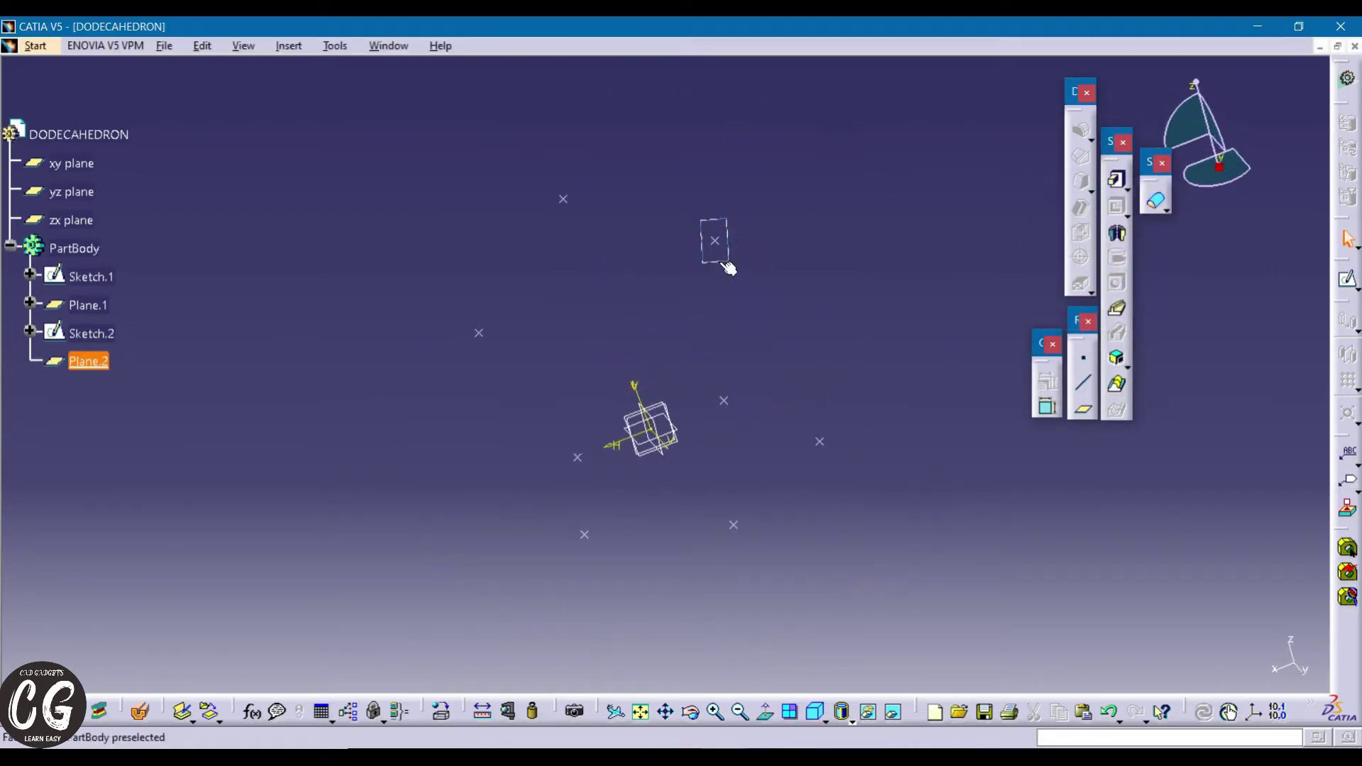
# - Start a sketch on the new three-point plane and draw an open profile of three connected construction lines
pyautogui.click(1348, 284)
pyautogui.moveTo(770, 329)
pyautogui.mouseDown(button='middle')
pyautogui.moveTo(785, 343)
pyautogui.moveTo(447, 329)
pyautogui.moveTo(847, 300)
pyautogui.moveTo(709, 392)
pyautogui.moveTo(632, 361)
pyautogui.moveTo(618, 415)
pyautogui.mouseUp(button='middle')
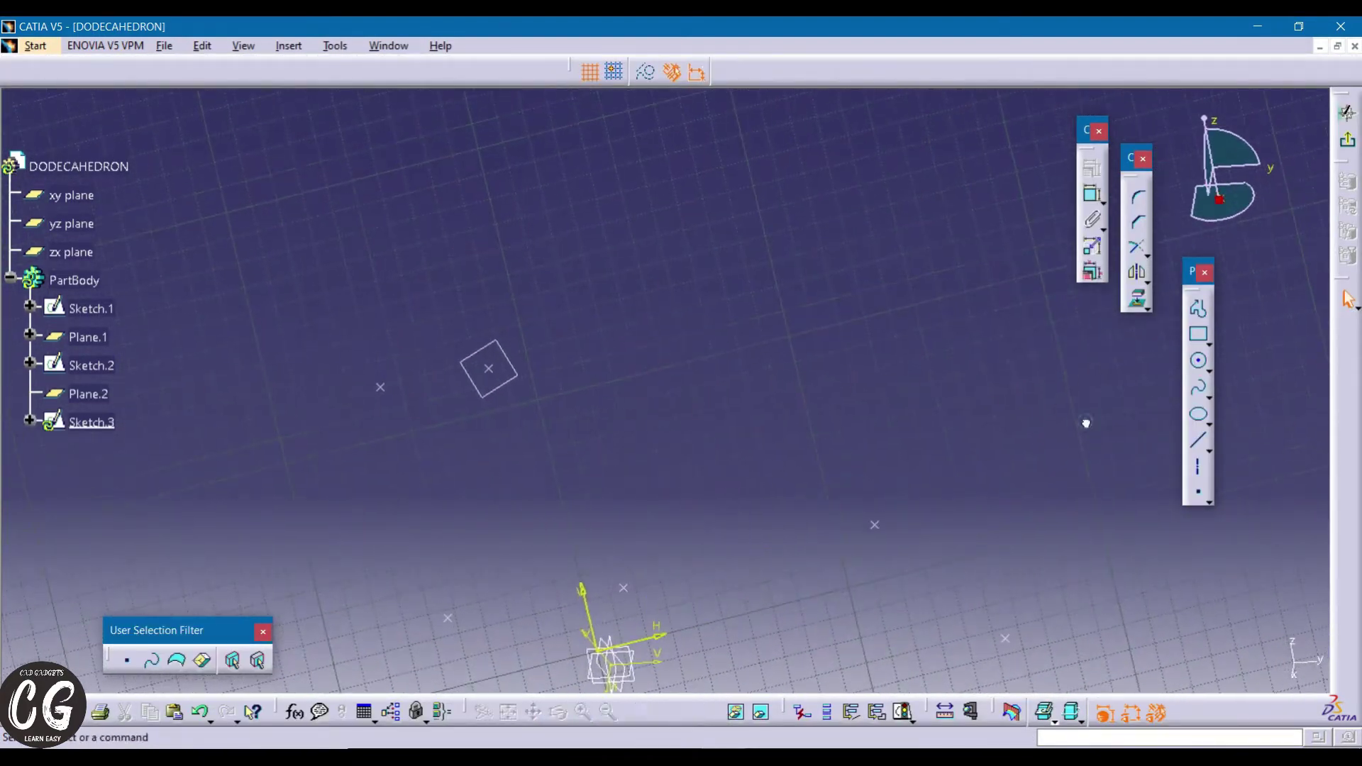
pyautogui.click(1198, 308)
pyautogui.click(646, 70)
pyautogui.click(493, 329)
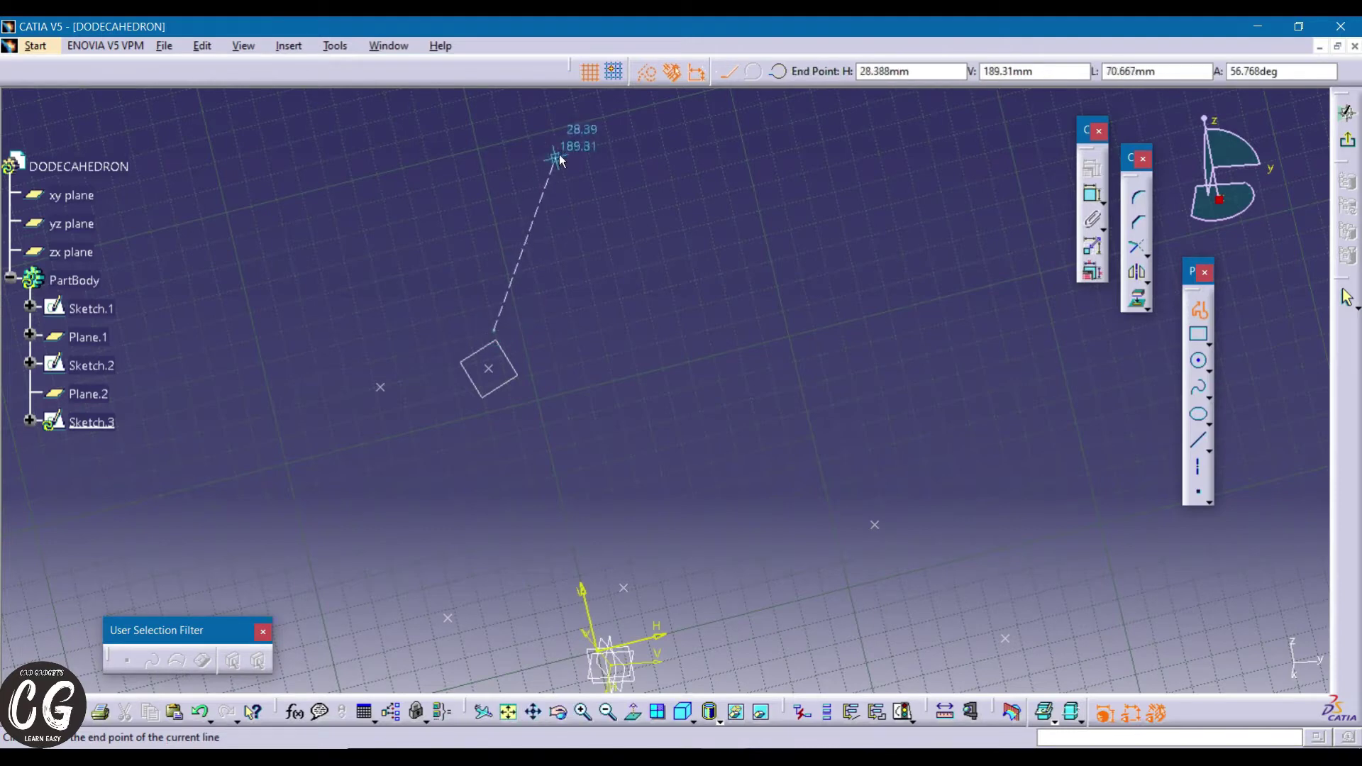
pyautogui.click(617, 144)
pyautogui.click(899, 272)
pyautogui.doubleClick(887, 487)
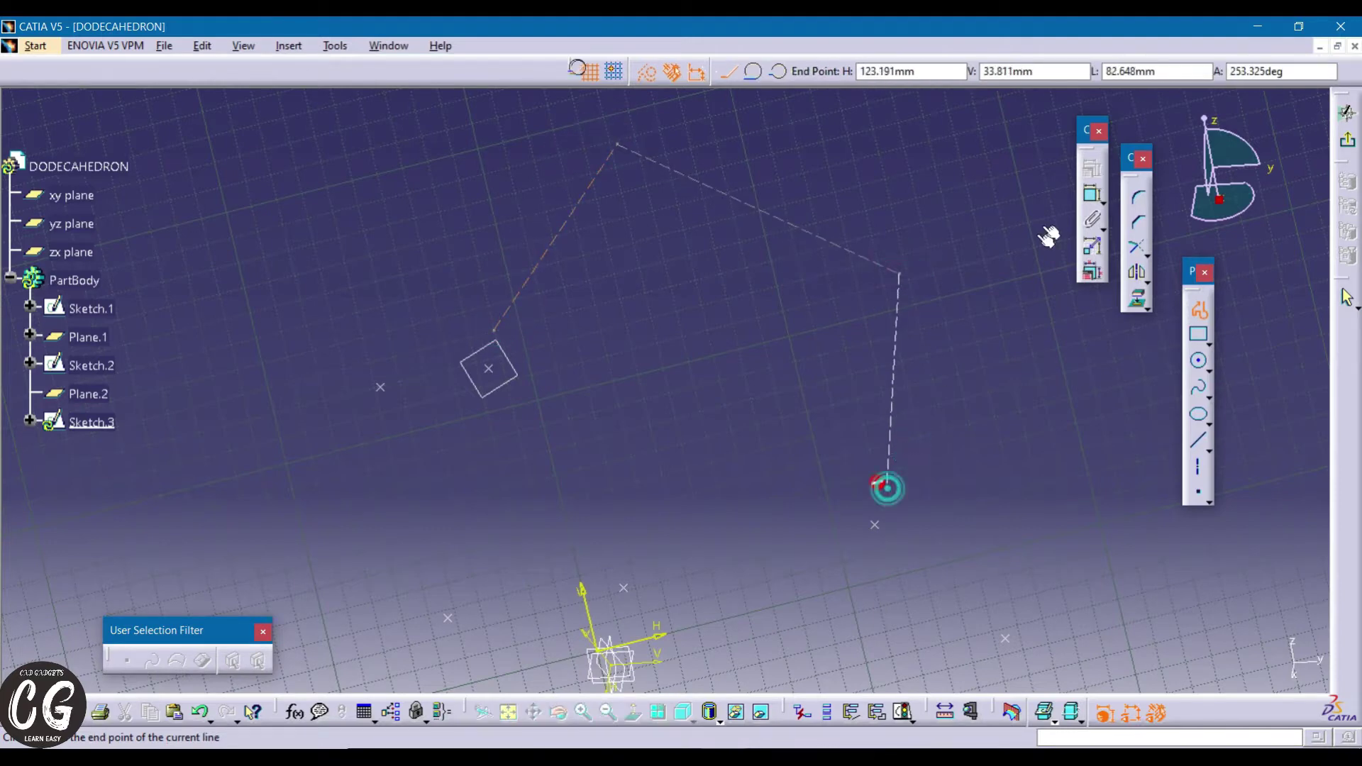
# - Constrain the lengths of all three lines of the open profile to 100 mm each
pyautogui.click(849, 248)
pyautogui.doubleClick(856, 238)
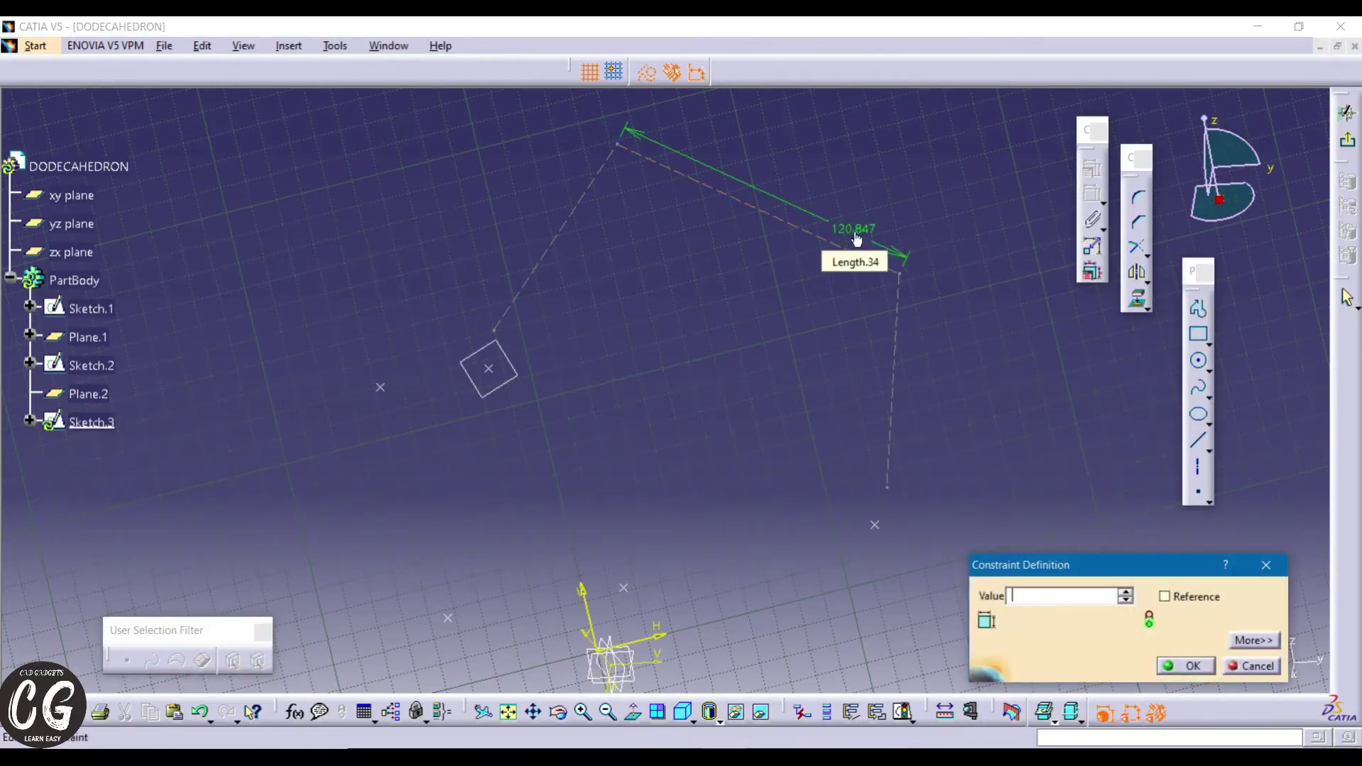
pyautogui.press('Return')
pyautogui.doubleClick(560, 220)
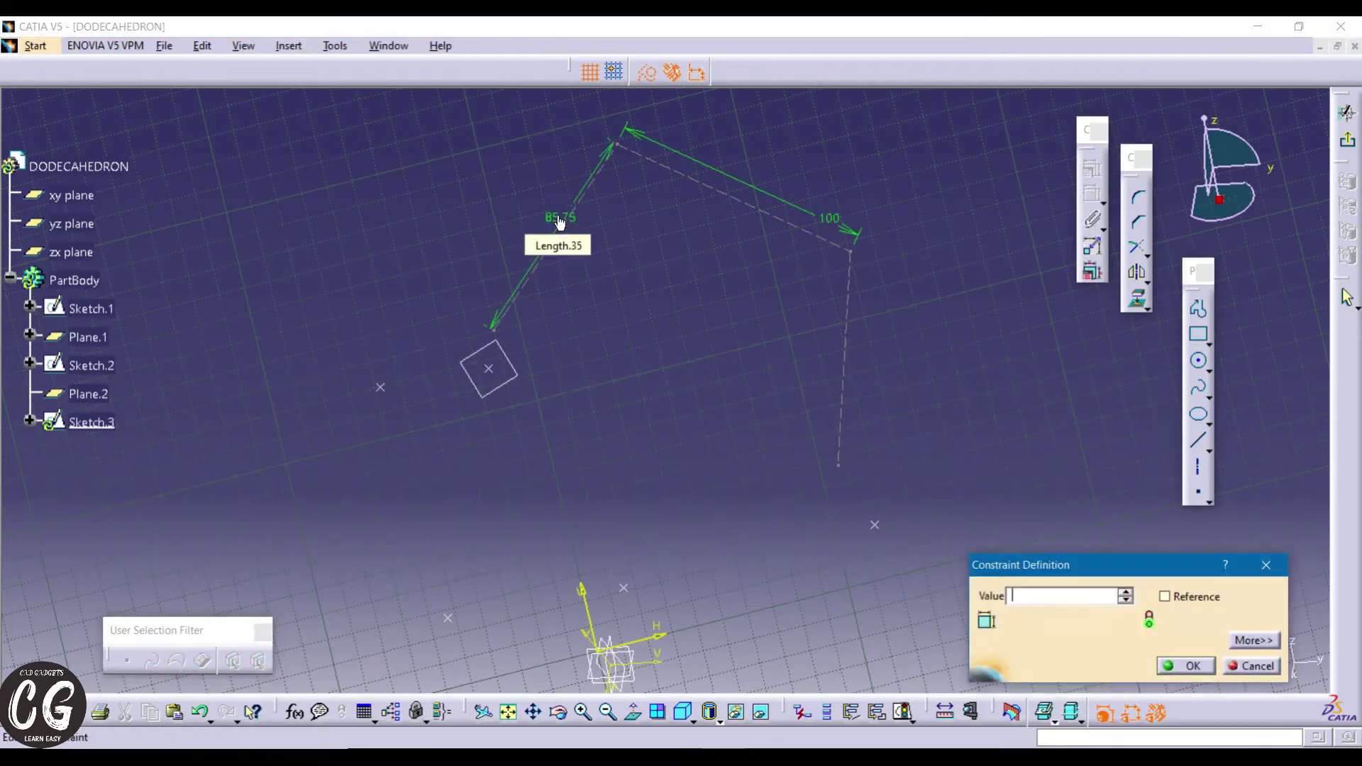
pyautogui.press('Return')
pyautogui.click(865, 334)
pyautogui.click(896, 328)
pyautogui.doubleClick(896, 327)
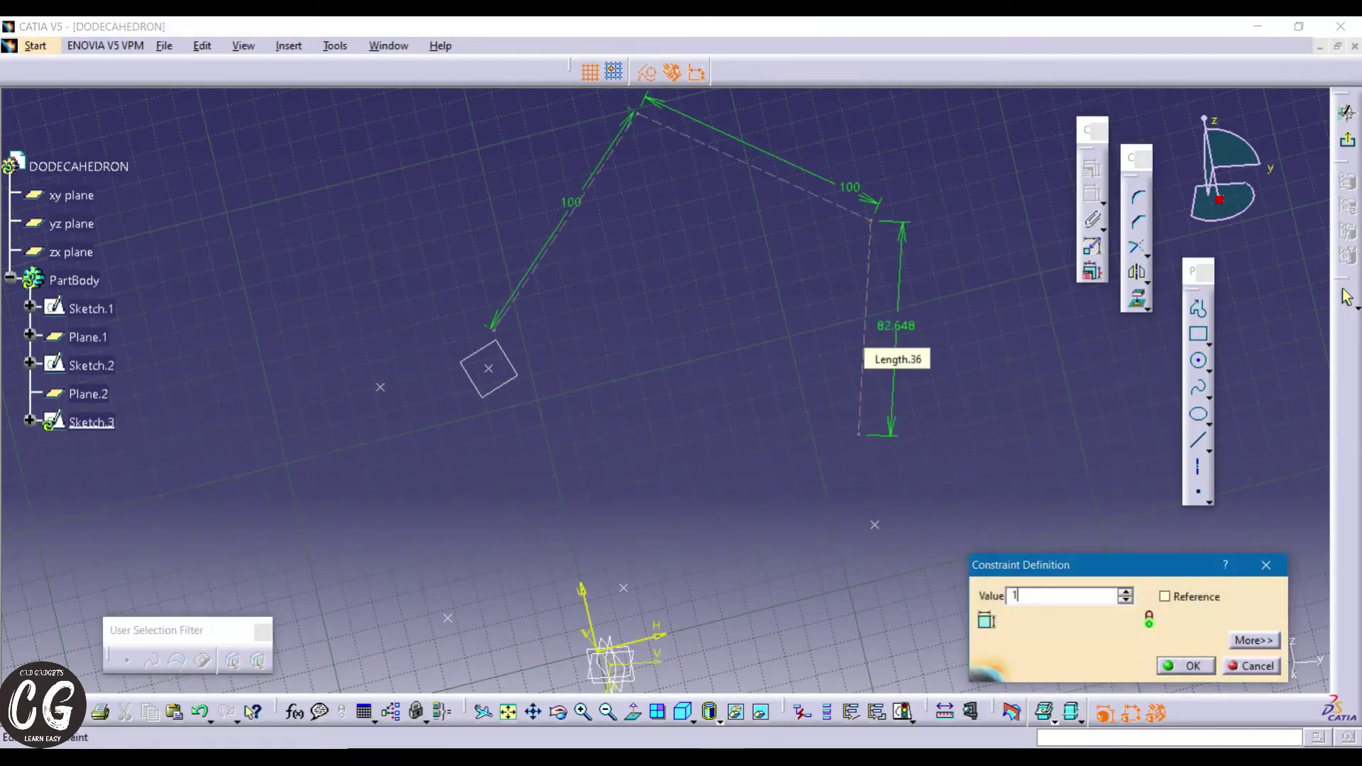
pyautogui.write('100')
pyautogui.press('Return')
# - Set the angle between the profile's upper-left and upper-right lines to 108 degrees
pyautogui.click(638, 155)
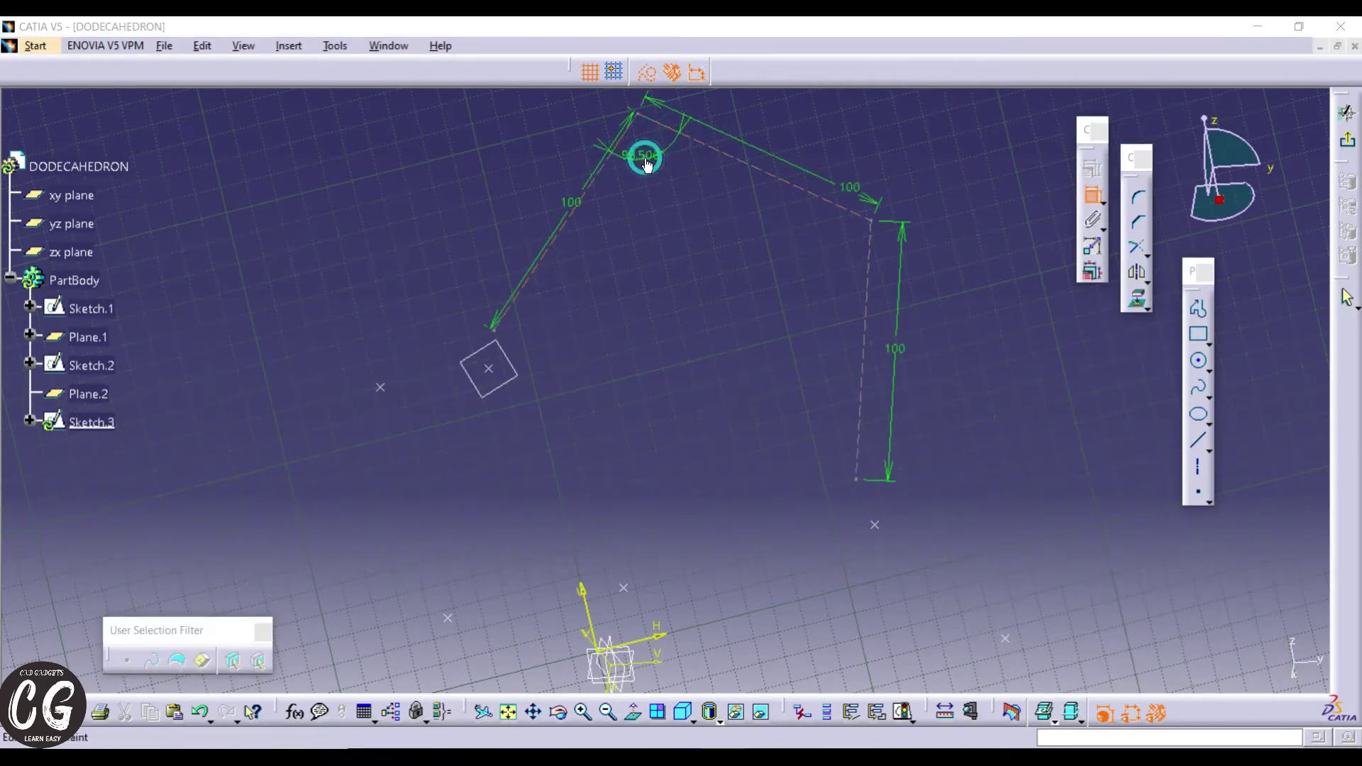
pyautogui.doubleClick(644, 152)
pyautogui.write('108')
pyautogui.press('Return')
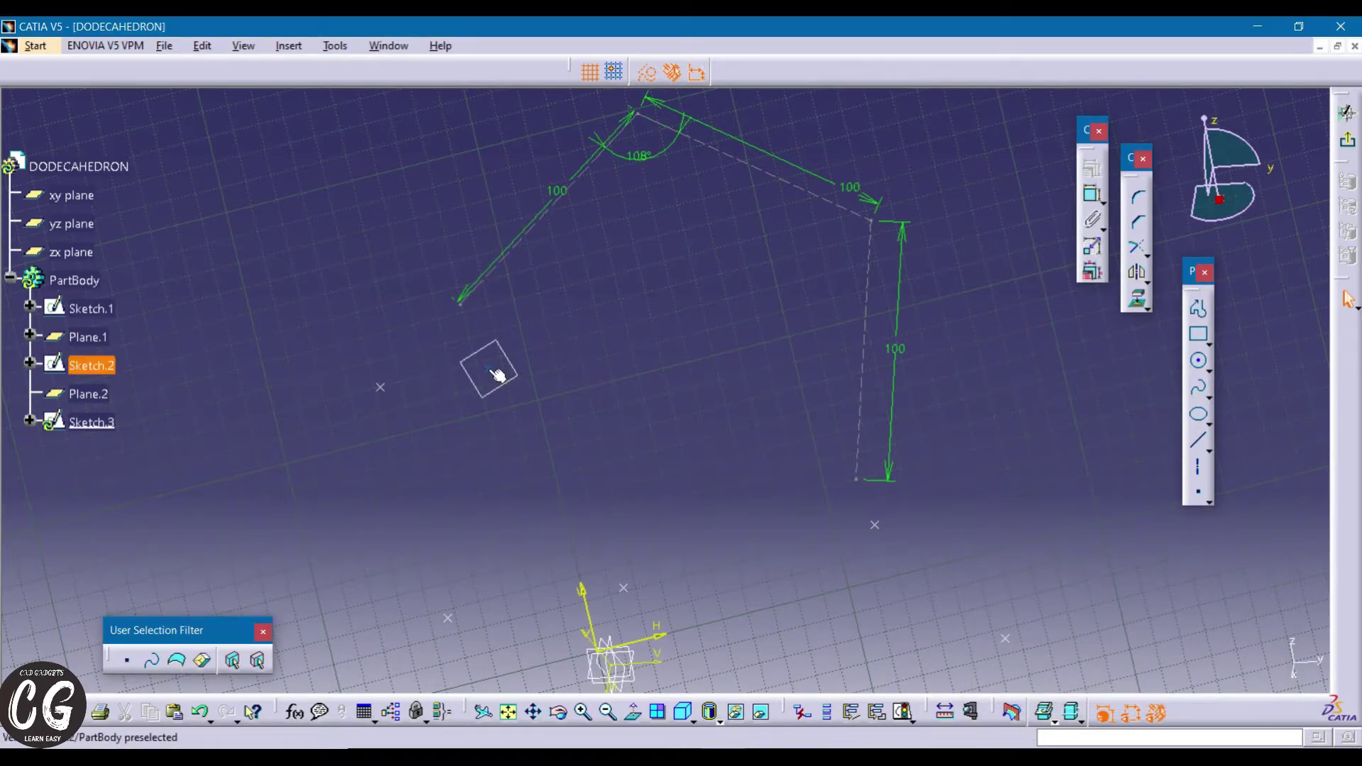
# - Make the profile's left end coincident with the Sketch.2 corner point and its right end coincident with the Sketch.1 base point
pyautogui.click(1091, 168)
pyautogui.click(1186, 480)
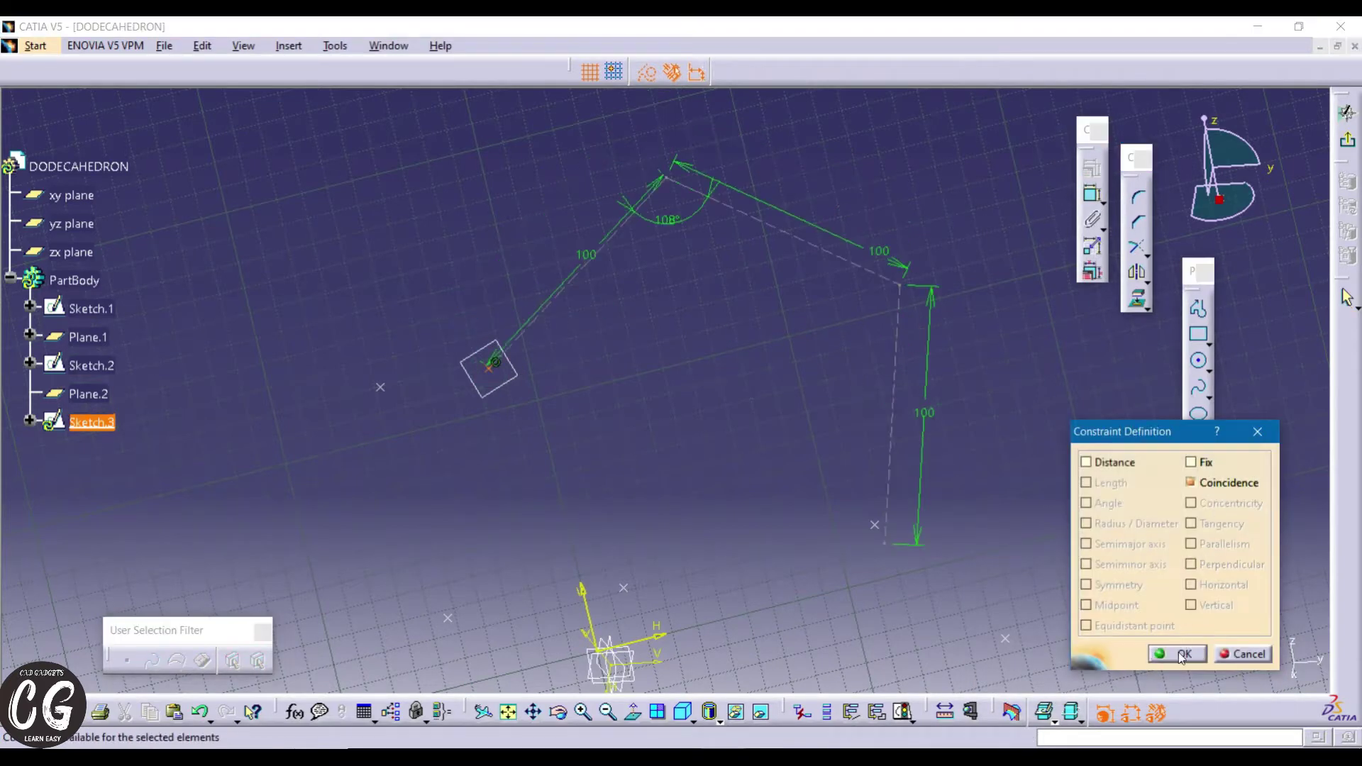
pyautogui.click(1170, 651)
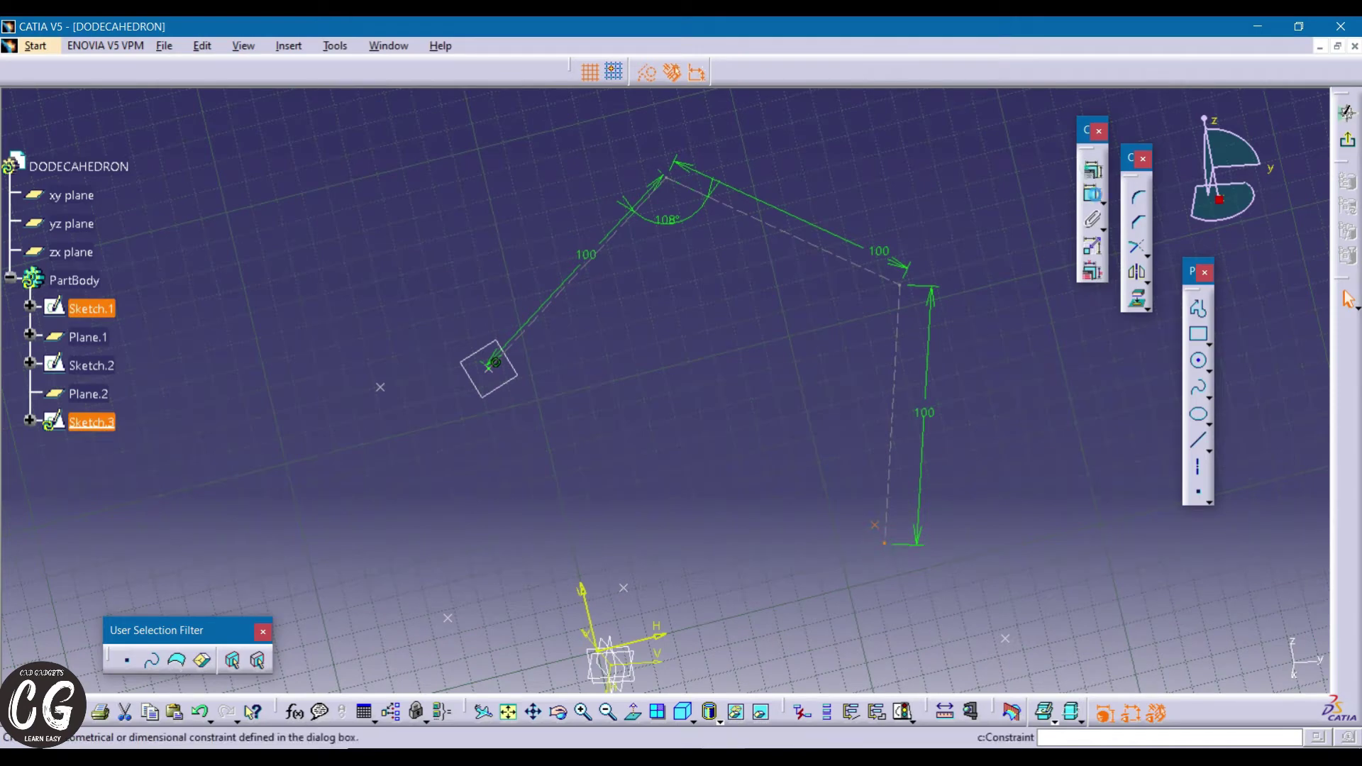
pyautogui.click(1091, 169)
pyautogui.click(1199, 484)
pyautogui.click(1168, 650)
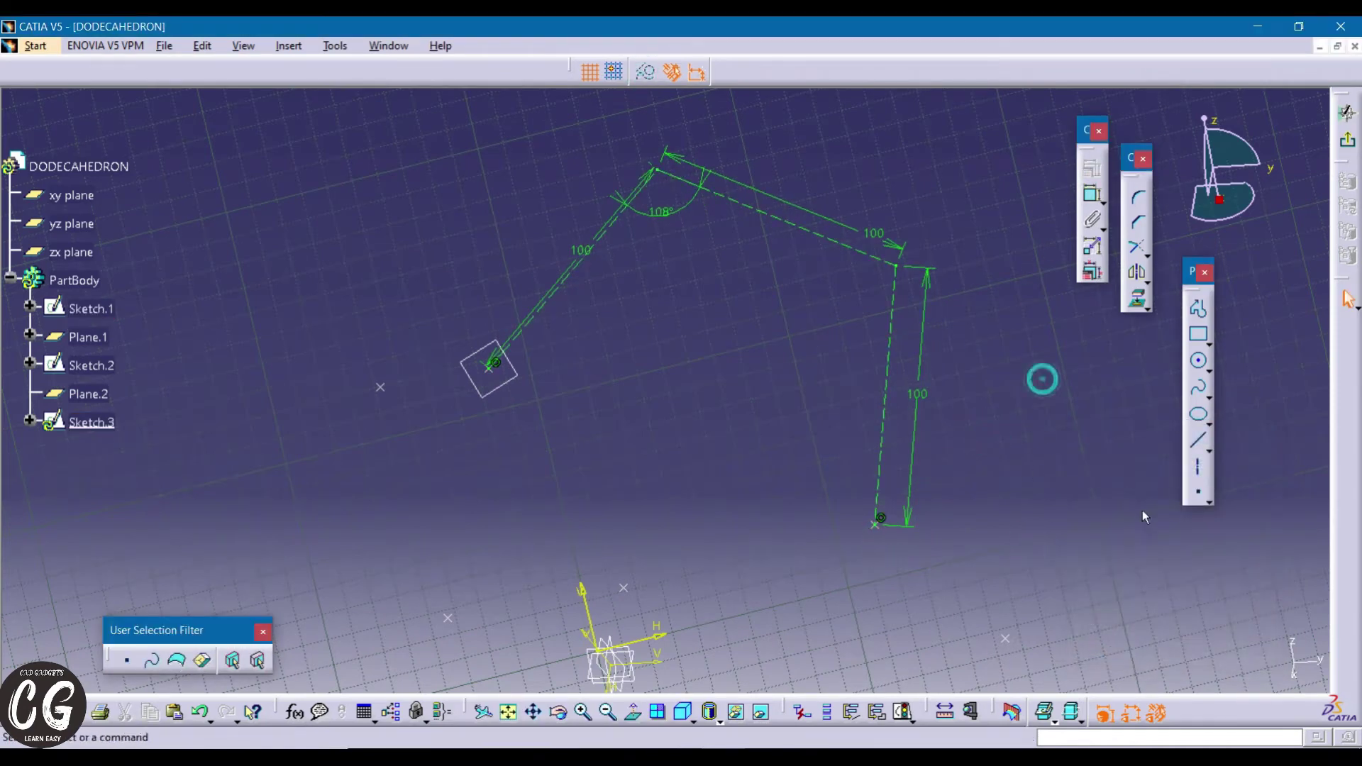
# - Place points on the two upper corners of the open profile and exit the sketch
pyautogui.click(1197, 492)
pyautogui.click(663, 164)
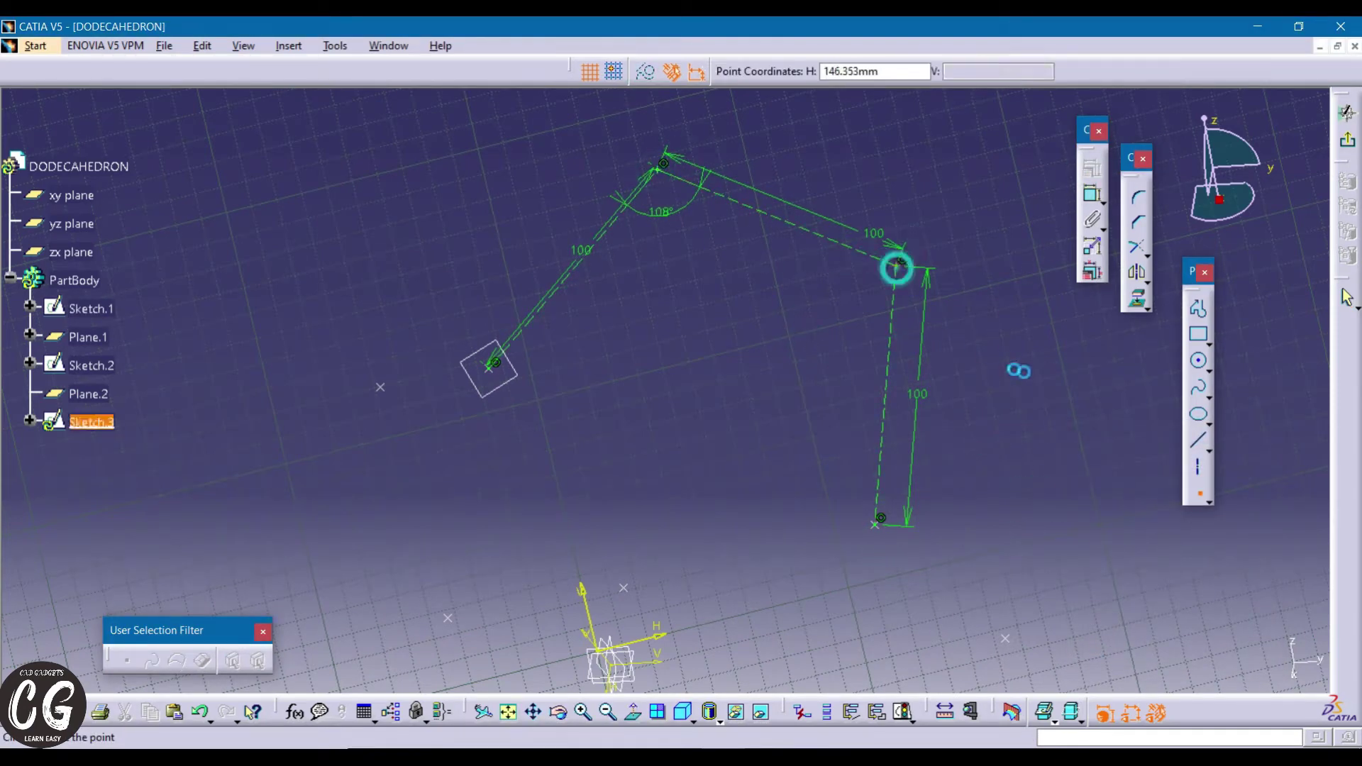
pyautogui.click(902, 259)
pyautogui.press('Escape')
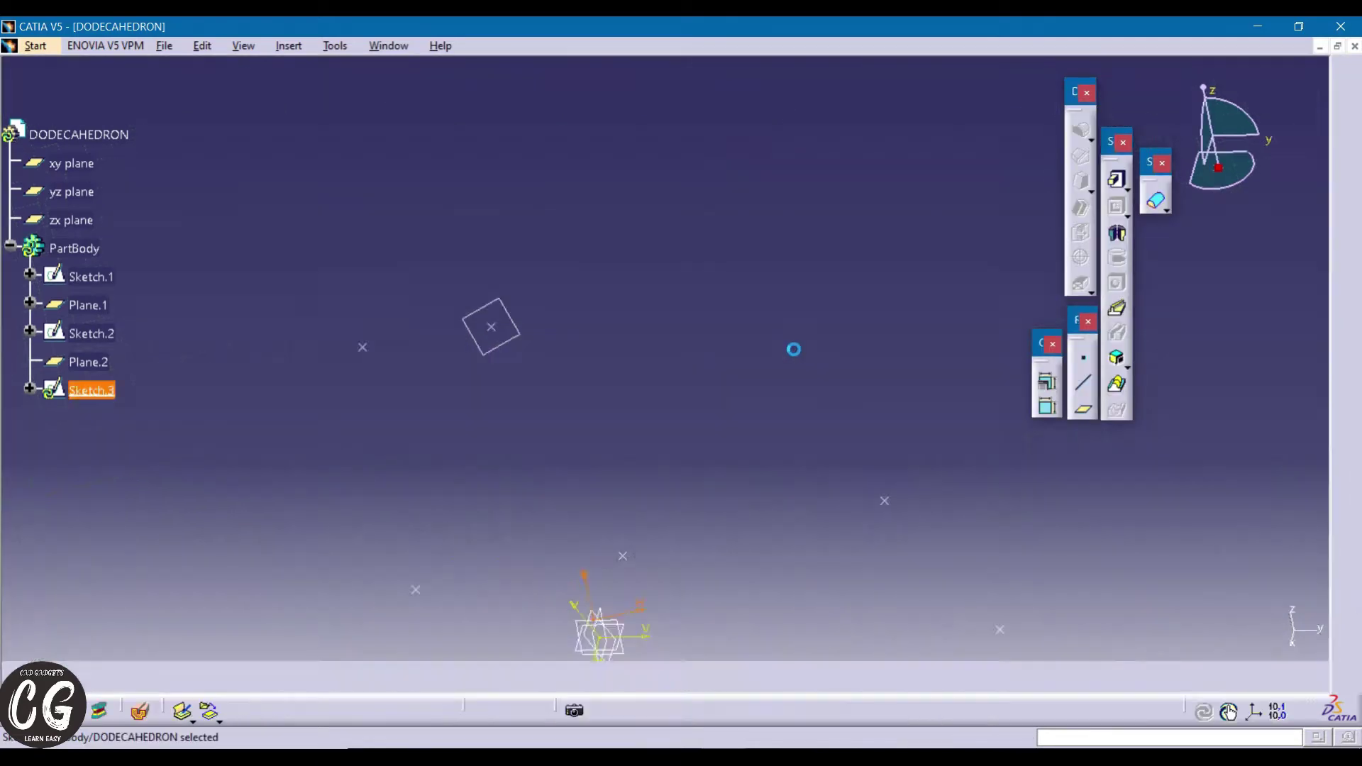
pyautogui.moveTo(793, 347)
pyautogui.mouseDown(button='middle')
pyautogui.moveTo(738, 355)
pyautogui.moveTo(753, 368)
pyautogui.moveTo(758, 440)
pyautogui.moveTo(796, 334)
pyautogui.moveTo(781, 341)
pyautogui.mouseUp(button='middle')
# - Create three point-to-point lines for the new face's outer edges, from the Sketch.2 corner through both Sketch.3 points to the base point
pyautogui.click(1085, 385)
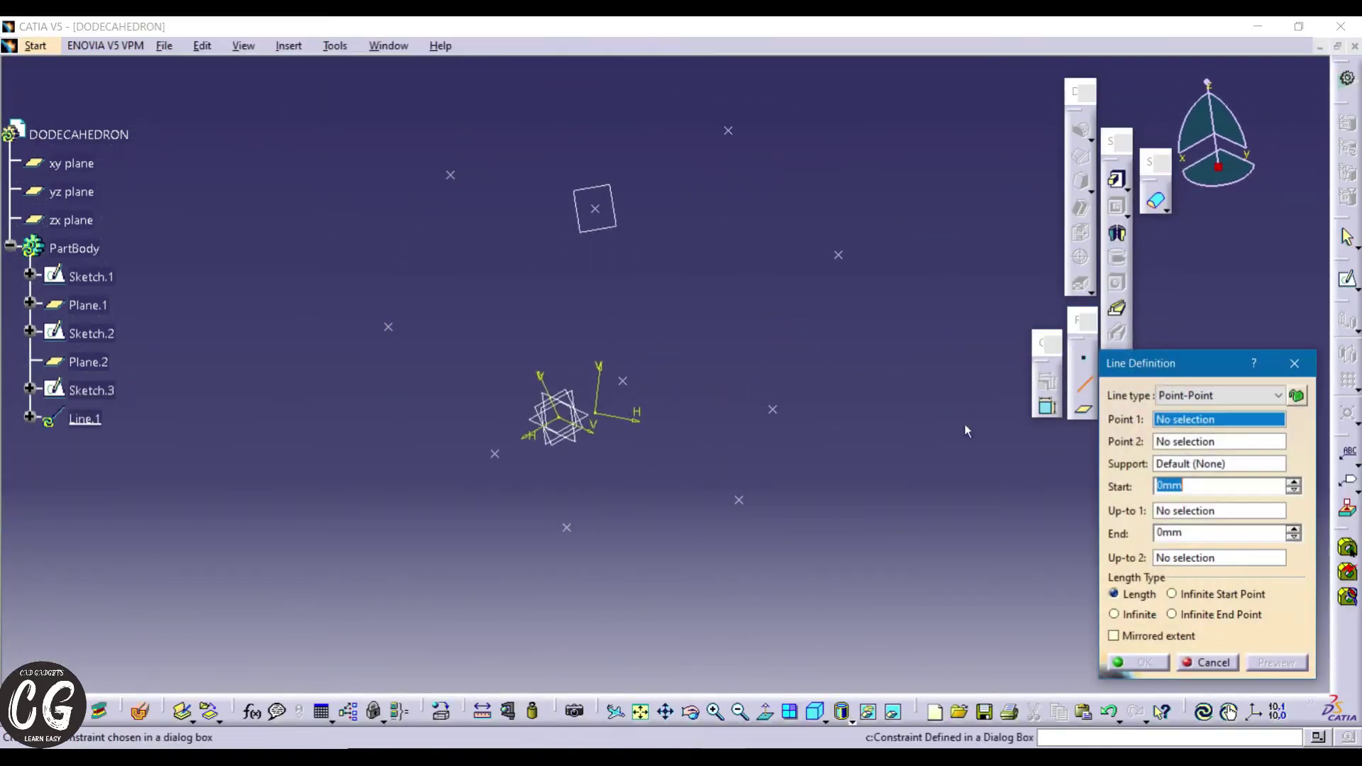
pyautogui.click(729, 131)
pyautogui.click(838, 254)
pyautogui.click(1139, 661)
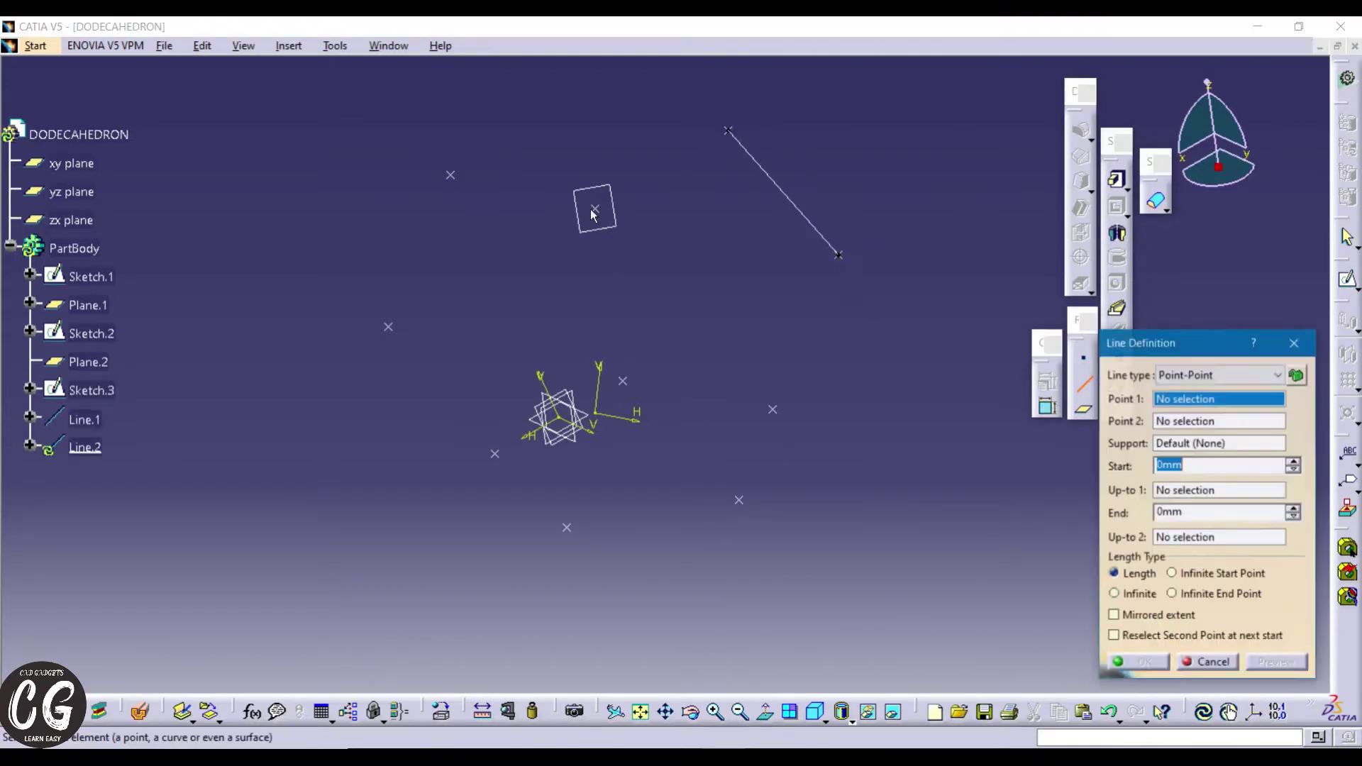
pyautogui.click(594, 208)
pyautogui.click(728, 131)
pyautogui.click(1142, 661)
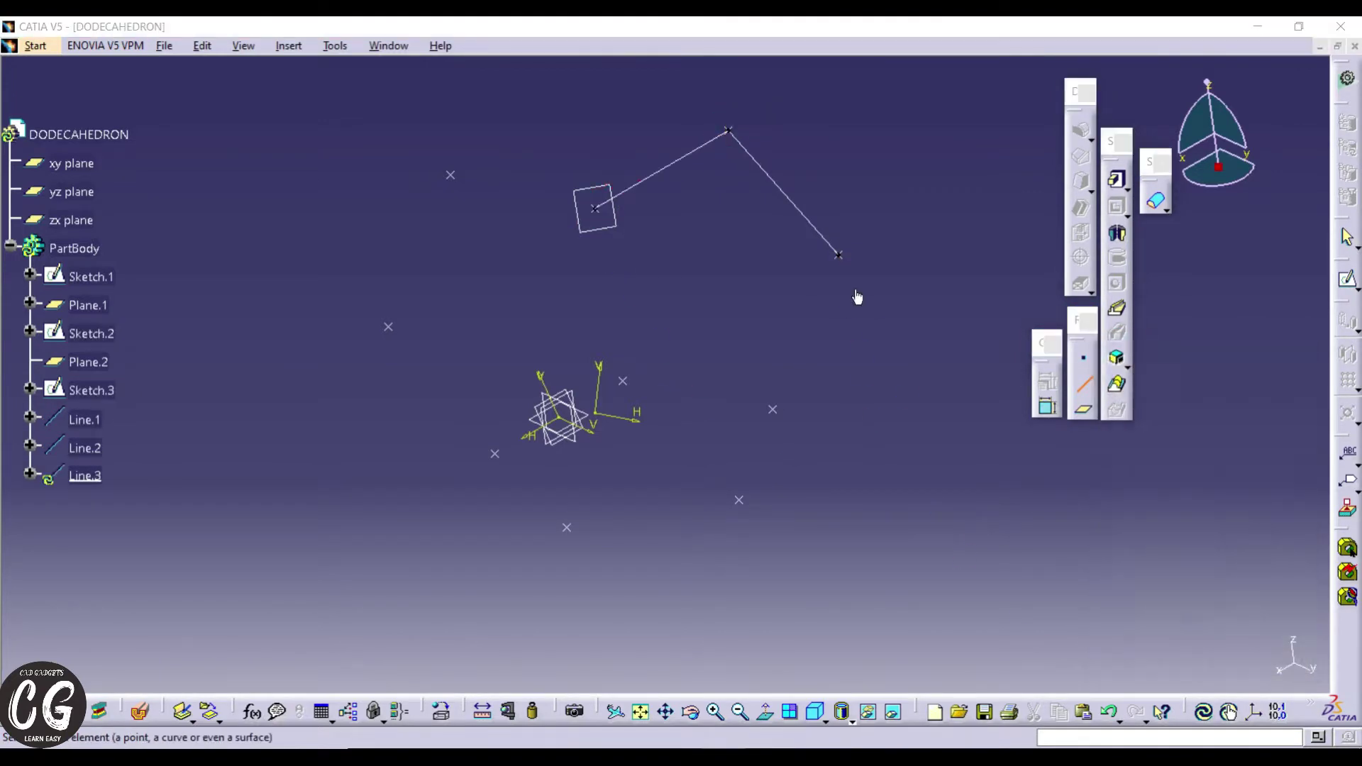
pyautogui.moveTo(1159, 352); pyautogui.dragTo(1156, 98)
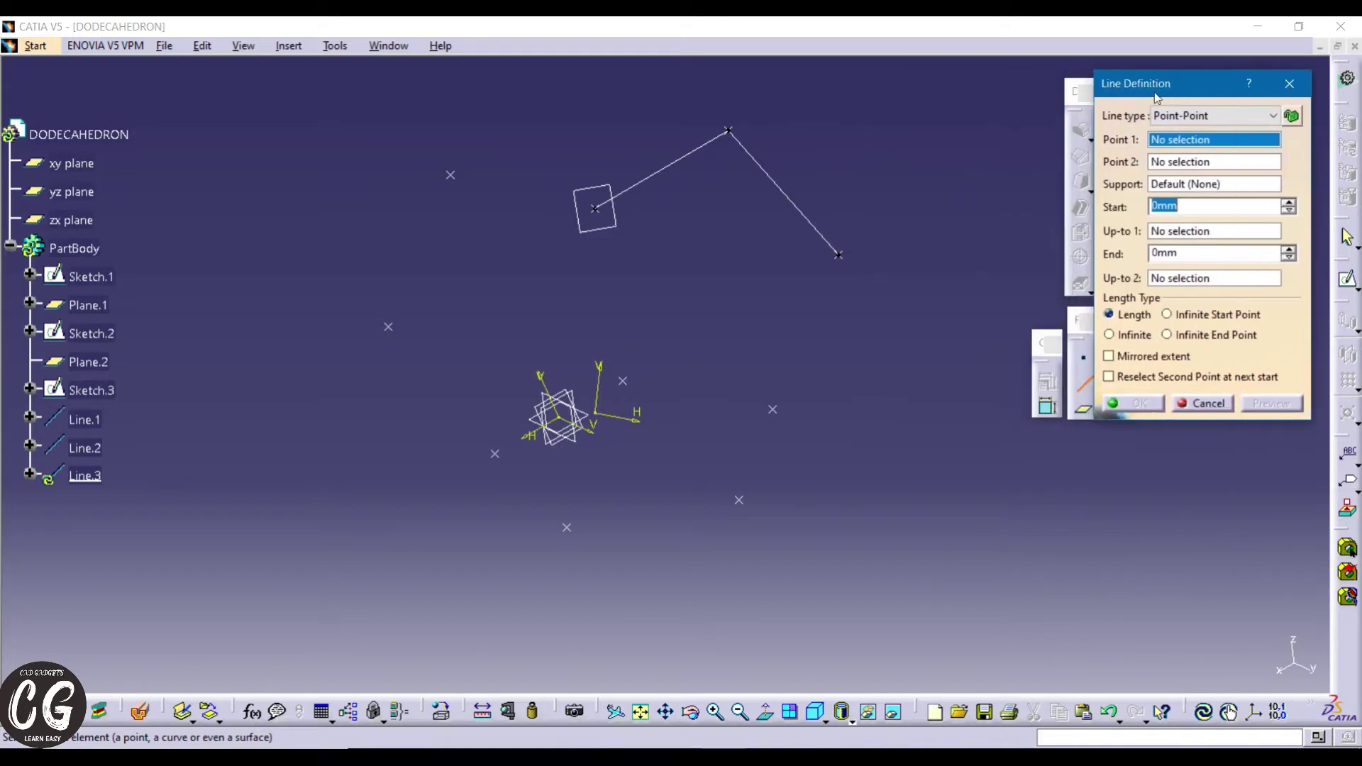
pyautogui.click(838, 255)
pyautogui.click(772, 410)
pyautogui.click(1134, 403)
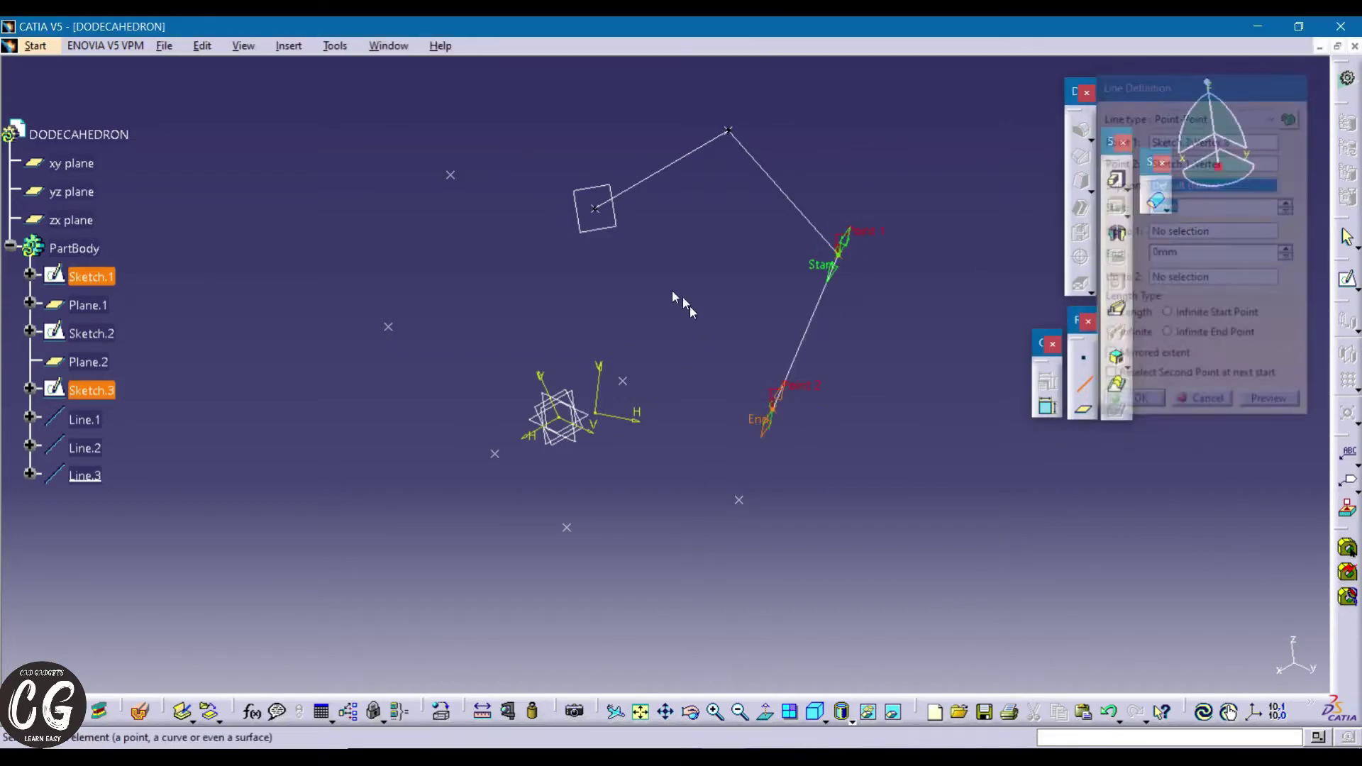
pyautogui.click(595, 208)
pyautogui.moveTo(766, 355); pyautogui.dragTo(807, 355, button='middle')
pyautogui.click(778, 414)
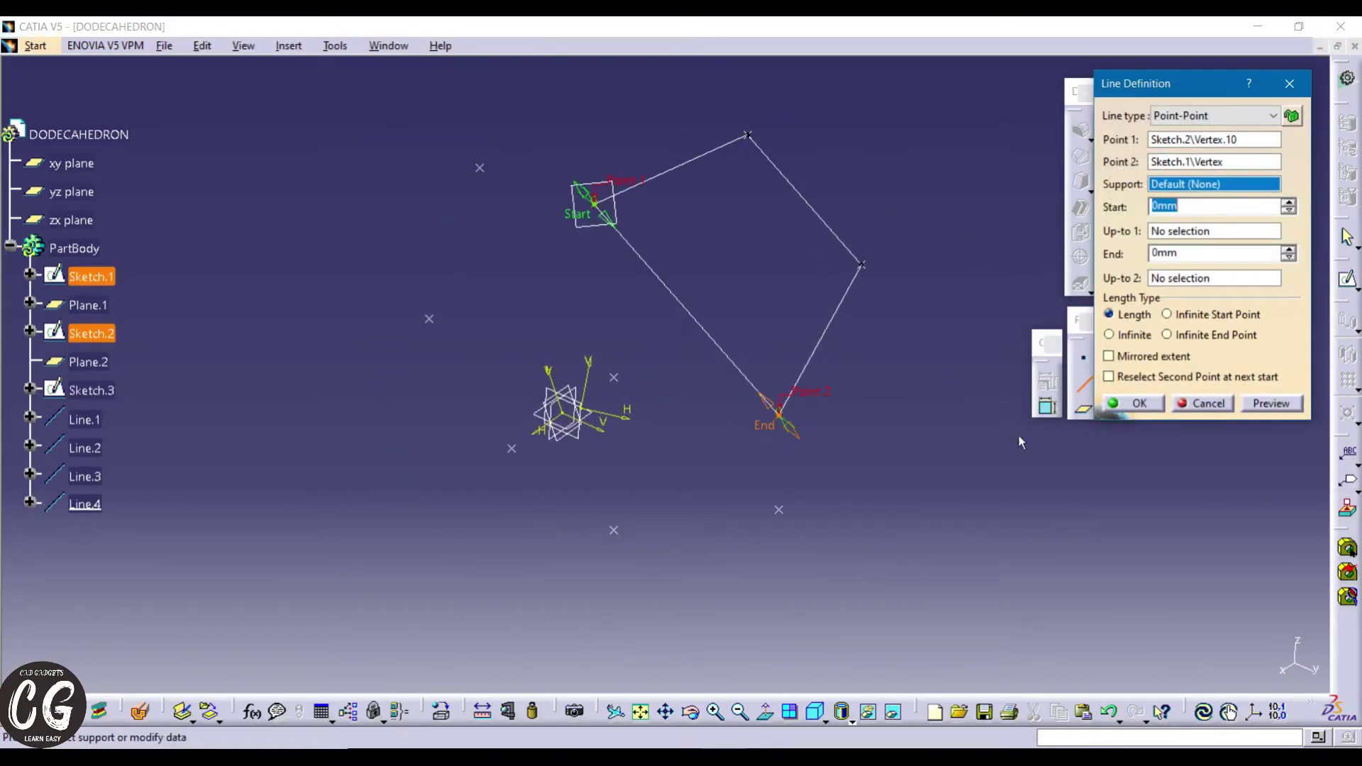
pyautogui.click(1288, 84)
# - Close the new pentagonal face with two point-to-point lines along its edge shared with Sketch.2 and its base edge
pyautogui.click(1084, 383)
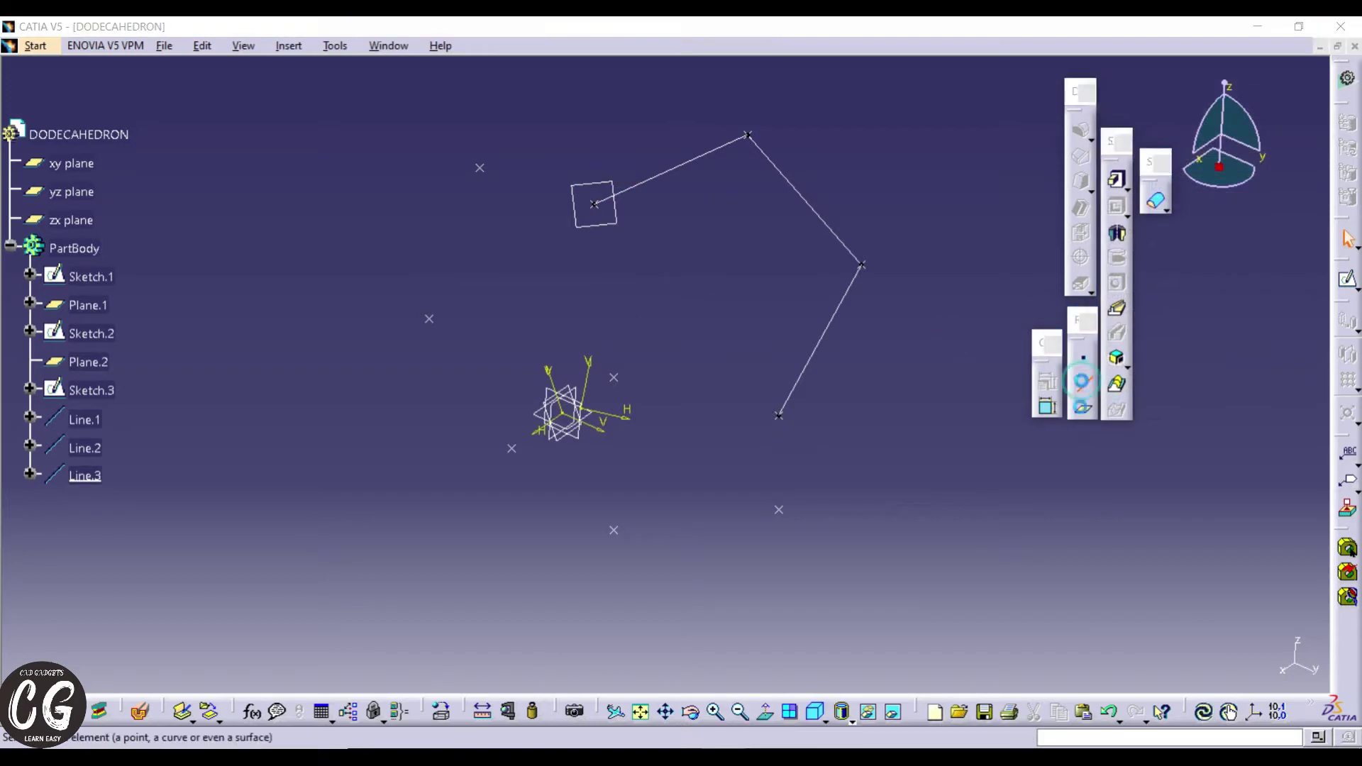
pyautogui.click(594, 204)
pyautogui.click(615, 379)
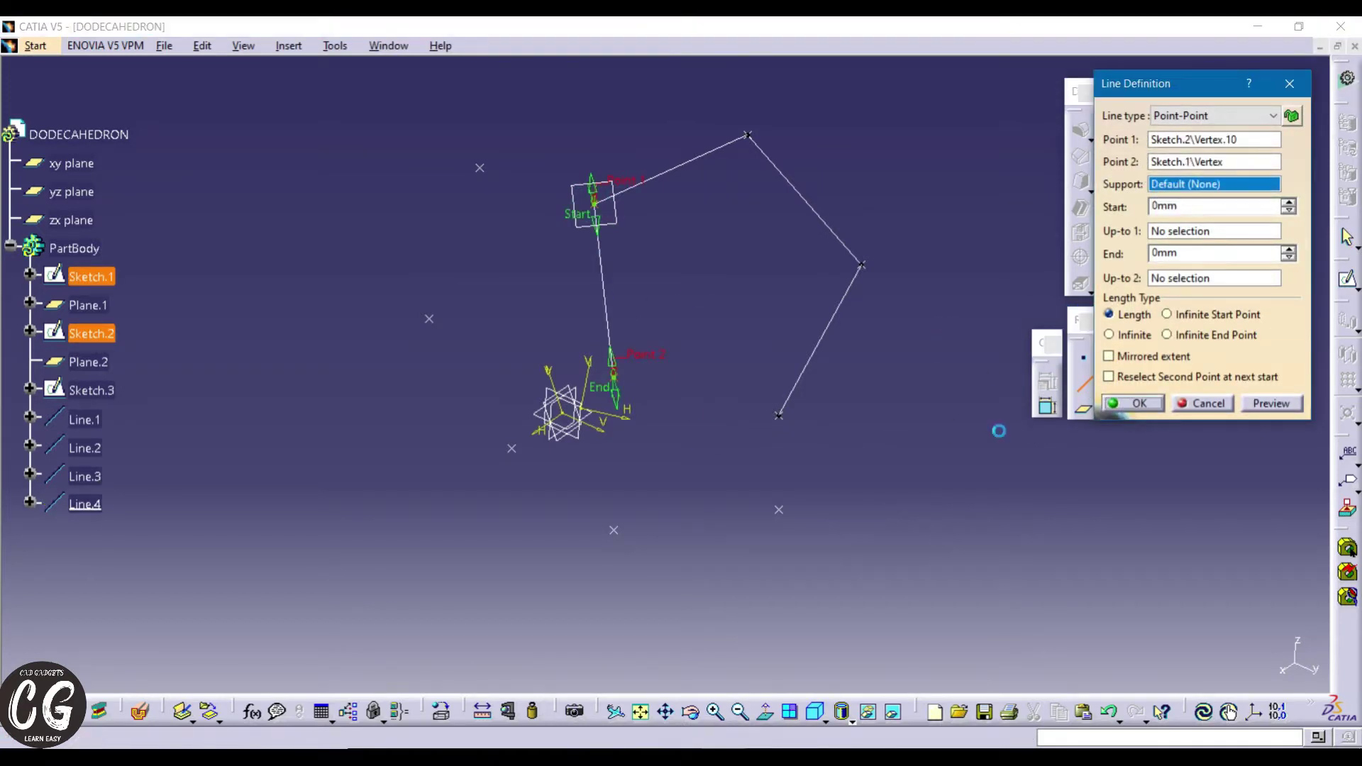
pyautogui.click(1133, 403)
pyautogui.click(778, 415)
pyautogui.click(614, 378)
pyautogui.click(1132, 403)
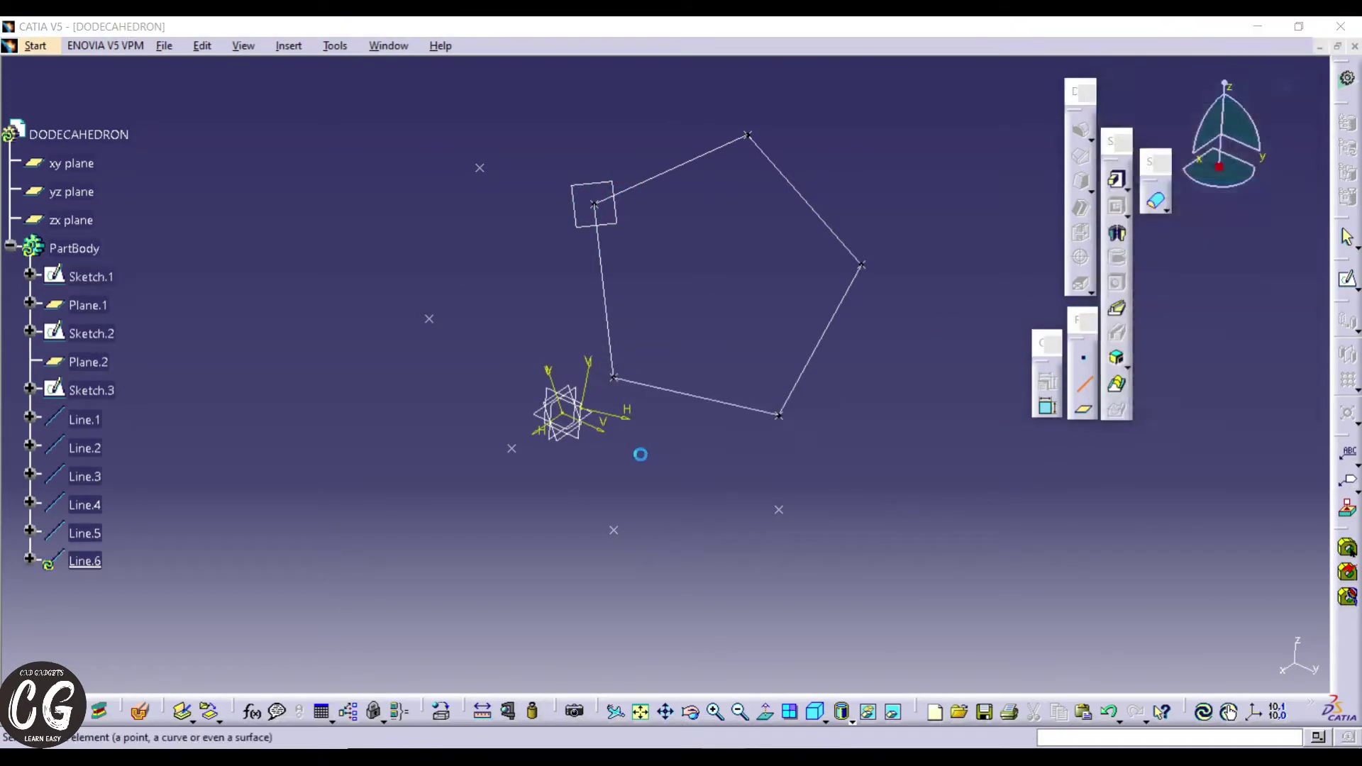
# - Complete the base pentagon by joining its Sketch.1 corner points with four more point-to-point lines
pyautogui.click(614, 378)
pyautogui.click(512, 449)
pyautogui.press('Return')
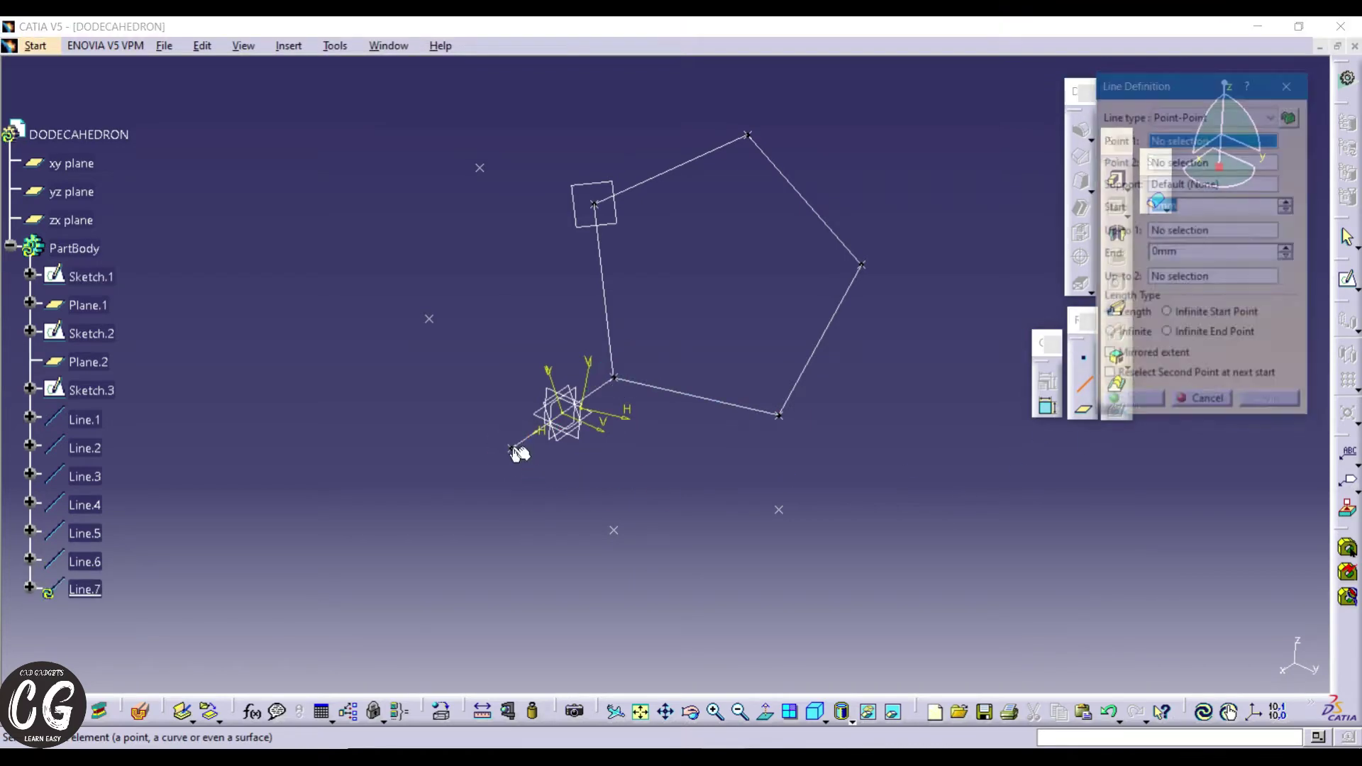
pyautogui.click(614, 530)
pyautogui.click(511, 449)
pyautogui.press('Return')
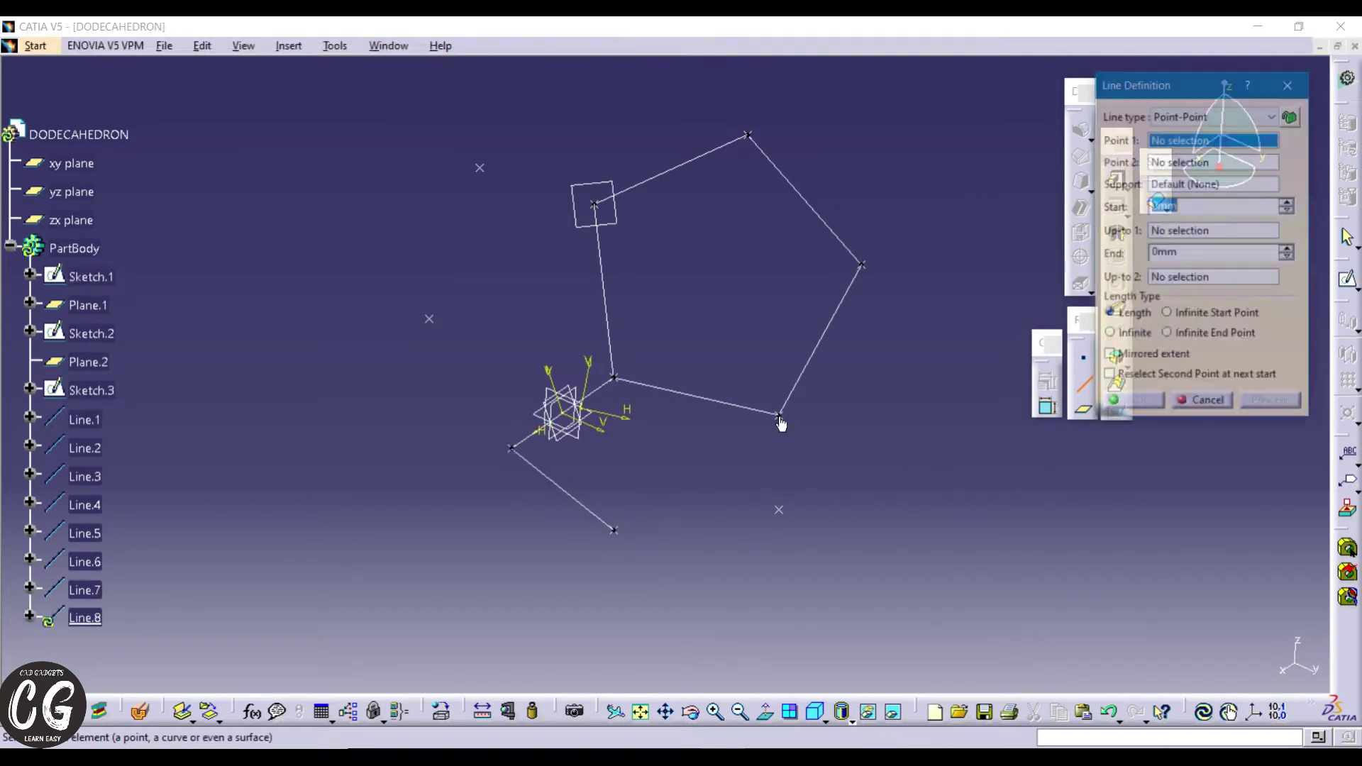
pyautogui.click(779, 415)
pyautogui.click(779, 509)
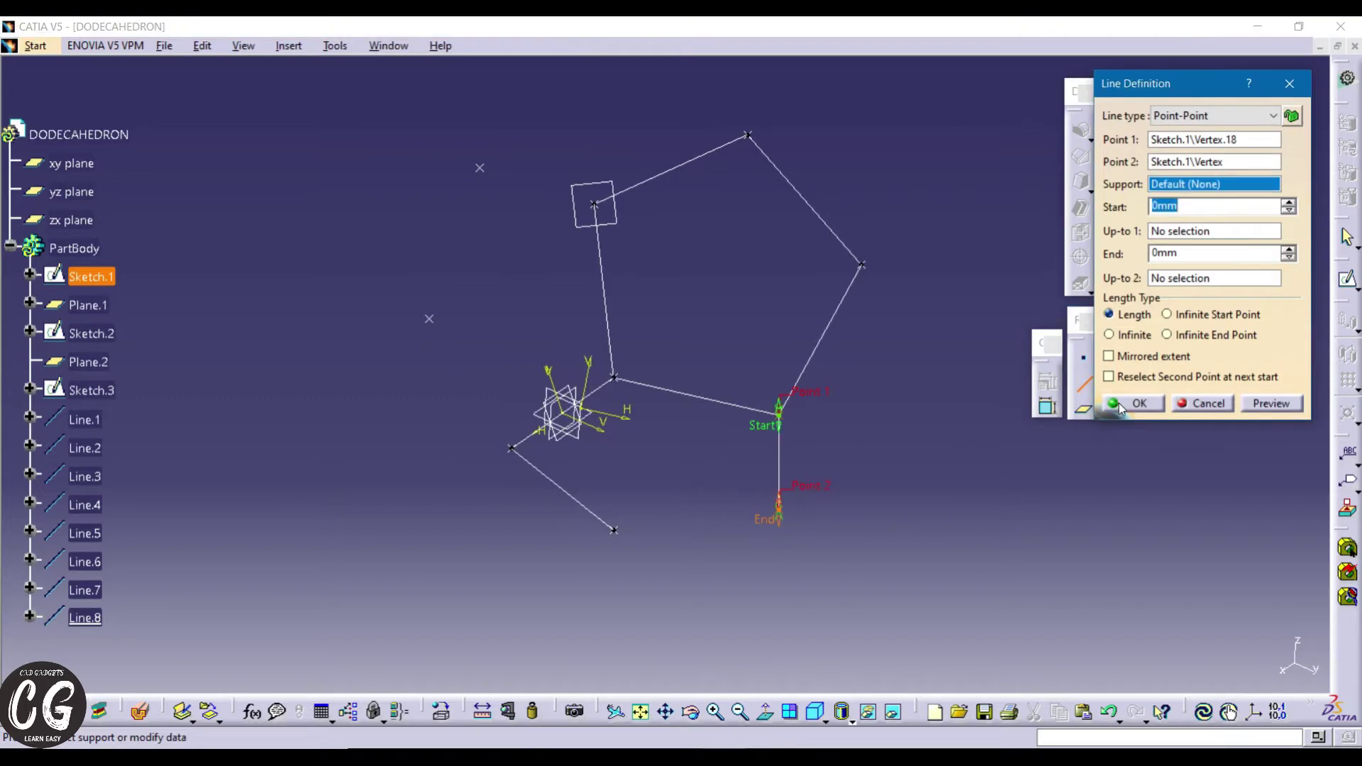
pyautogui.click(1119, 408)
pyautogui.click(614, 529)
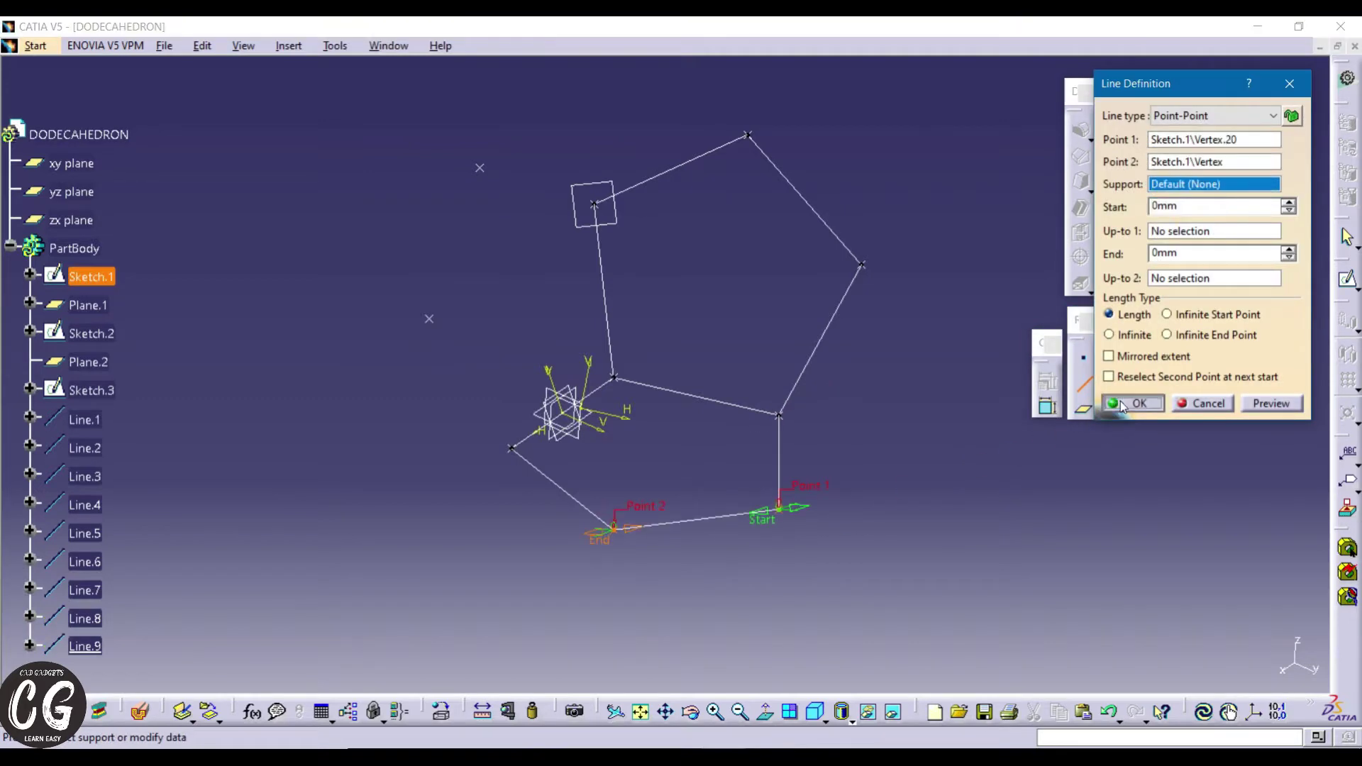
pyautogui.click(1119, 407)
# - Complete the Sketch.2 pentagonal face with three point-to-point lines through its corners down to the base point
pyautogui.click(592, 205)
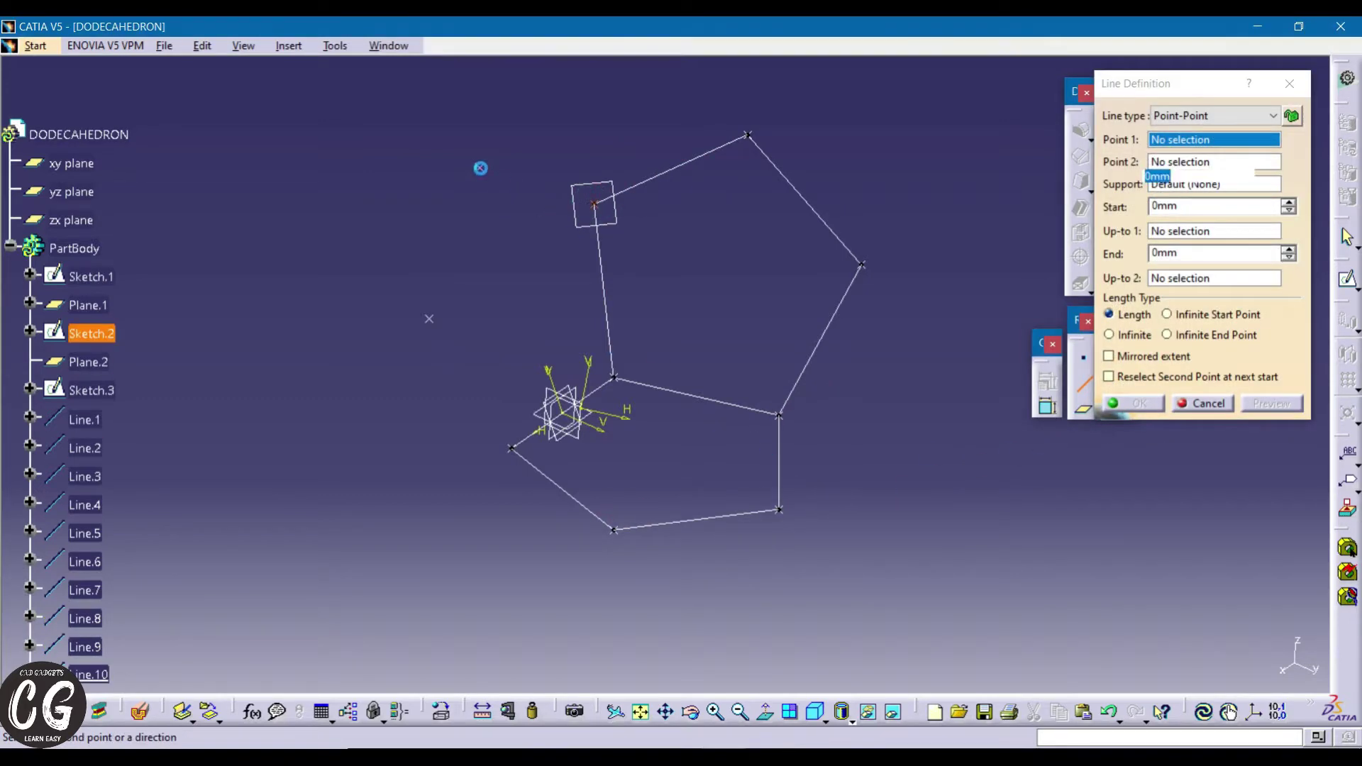
pyautogui.click(480, 169)
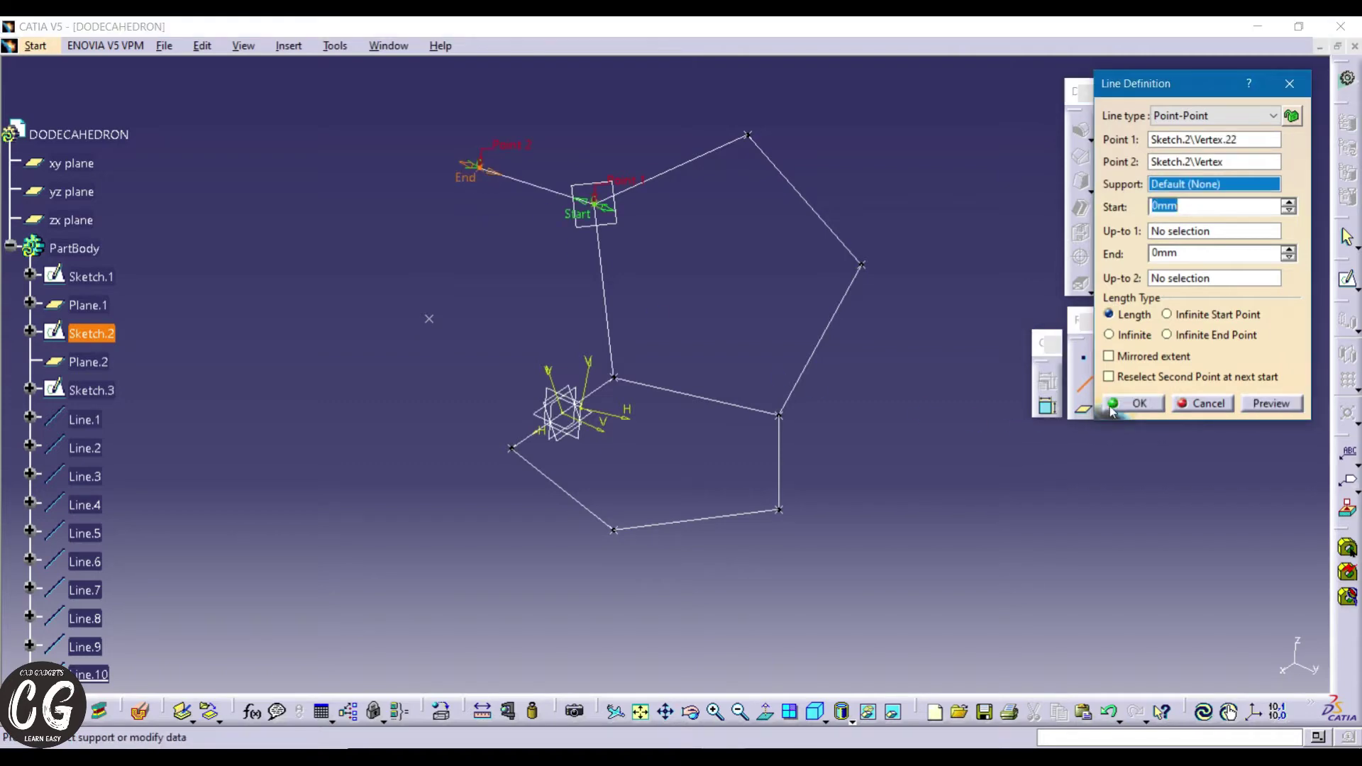
pyautogui.click(1115, 406)
pyautogui.click(480, 168)
pyautogui.click(431, 320)
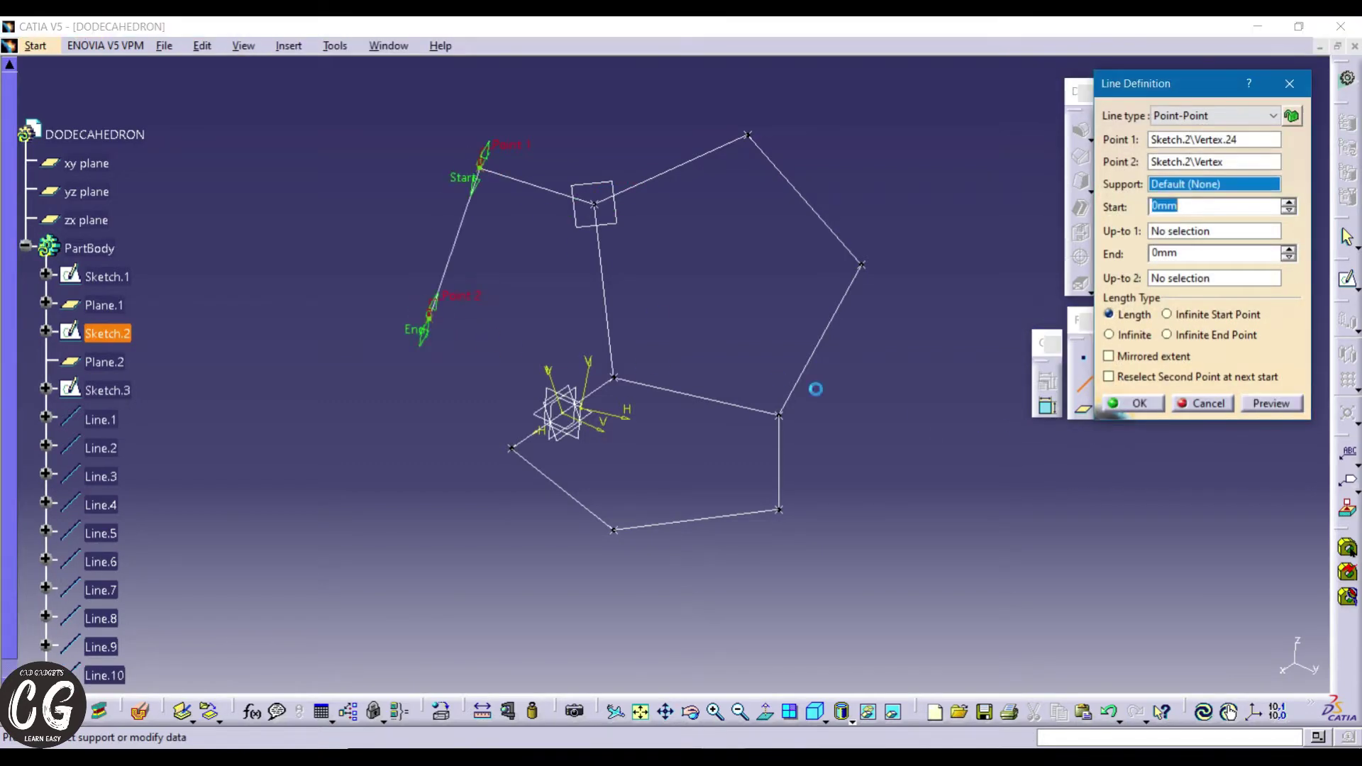
pyautogui.click(1133, 402)
pyautogui.click(428, 319)
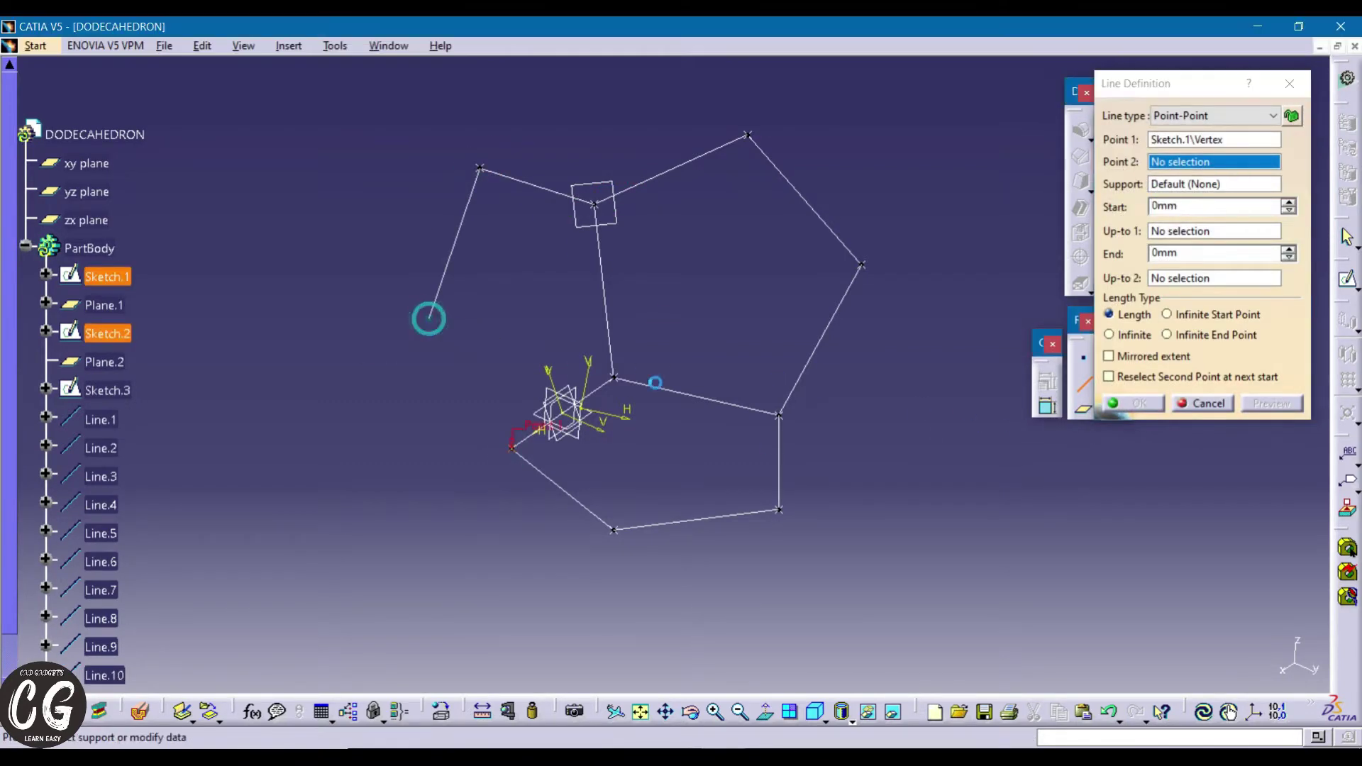
pyautogui.click(512, 448)
pyautogui.click(1132, 403)
pyautogui.click(1081, 380)
pyautogui.moveTo(816, 454); pyautogui.dragTo(993, 285, button='middle')
pyautogui.click(1083, 409)
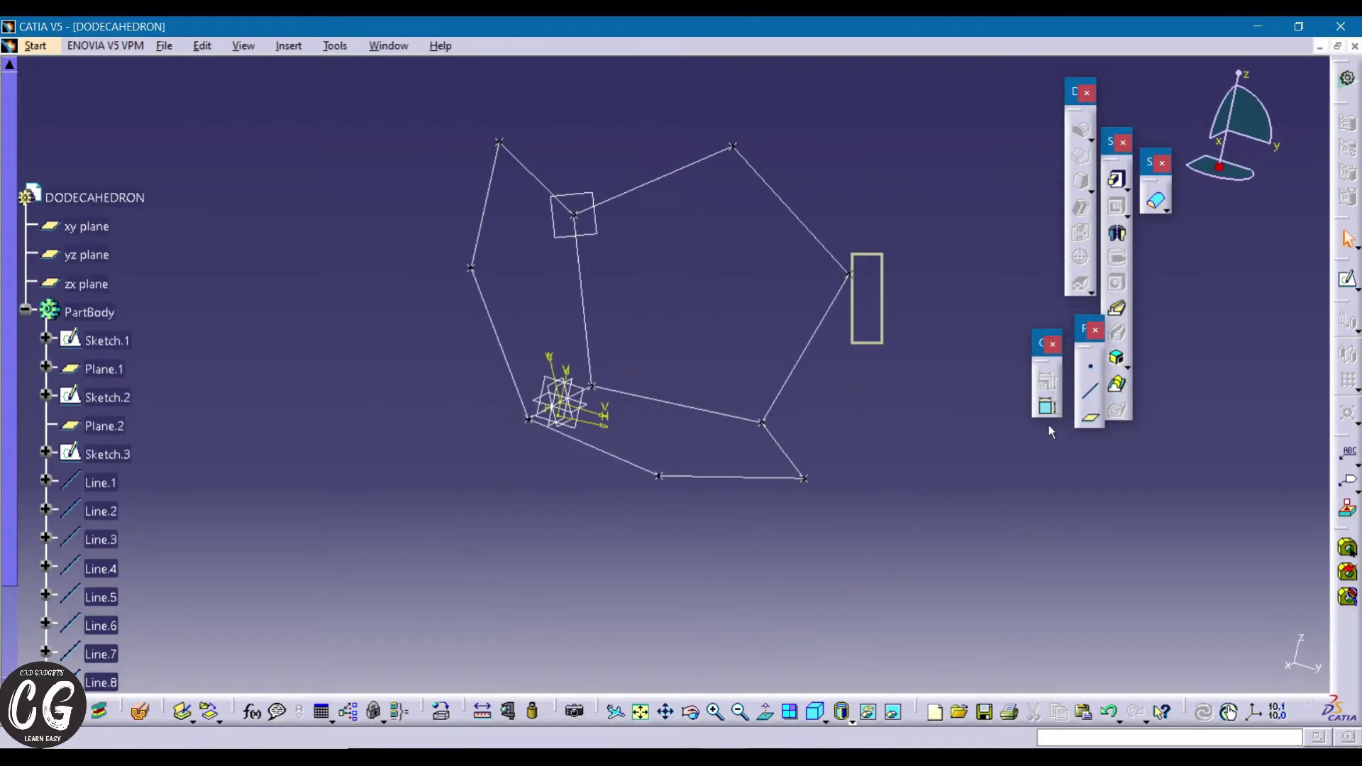
# - Create a plane through the free Sketch.3 corner and the two adjacent Sketch.1 base corners, and open a sketch on it
pyautogui.click(849, 273)
pyautogui.click(762, 423)
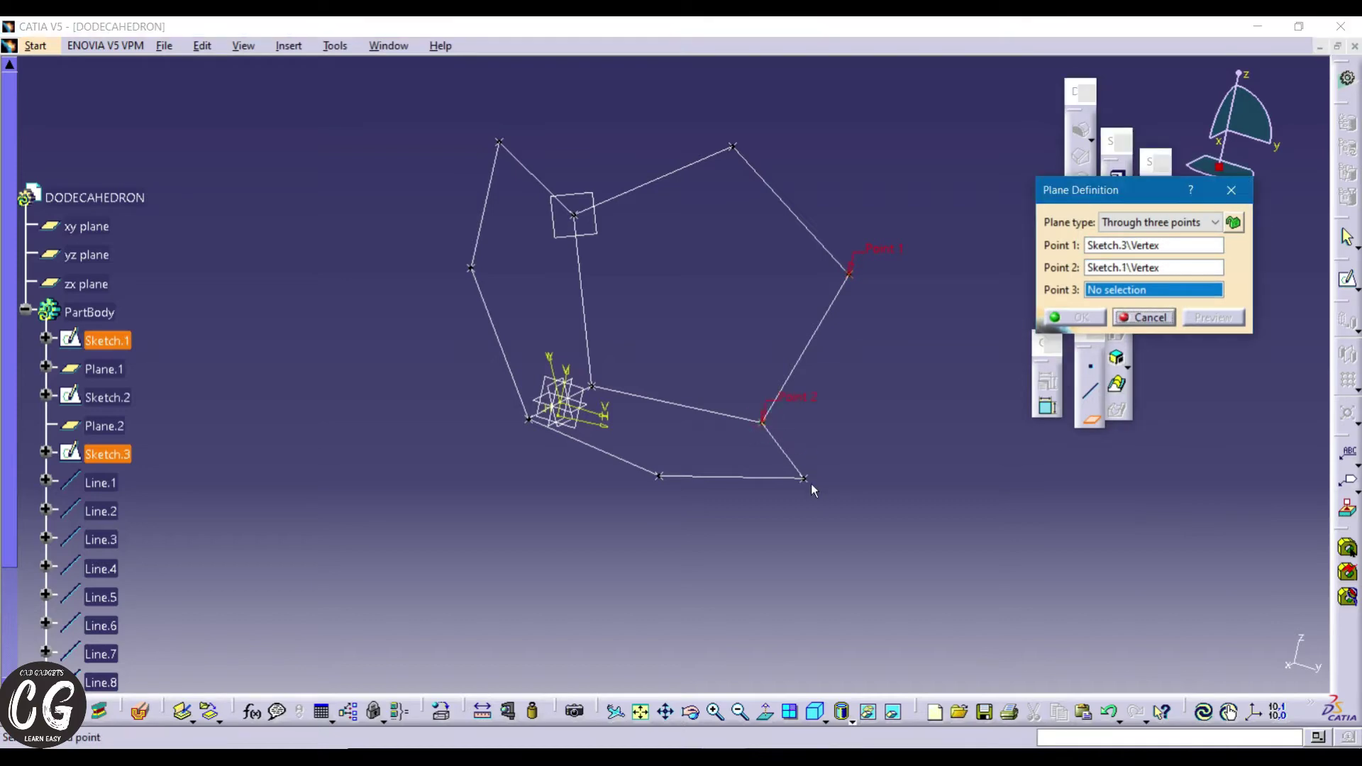
pyautogui.click(803, 478)
pyautogui.press('Return')
pyautogui.click(855, 284)
pyautogui.click(1347, 278)
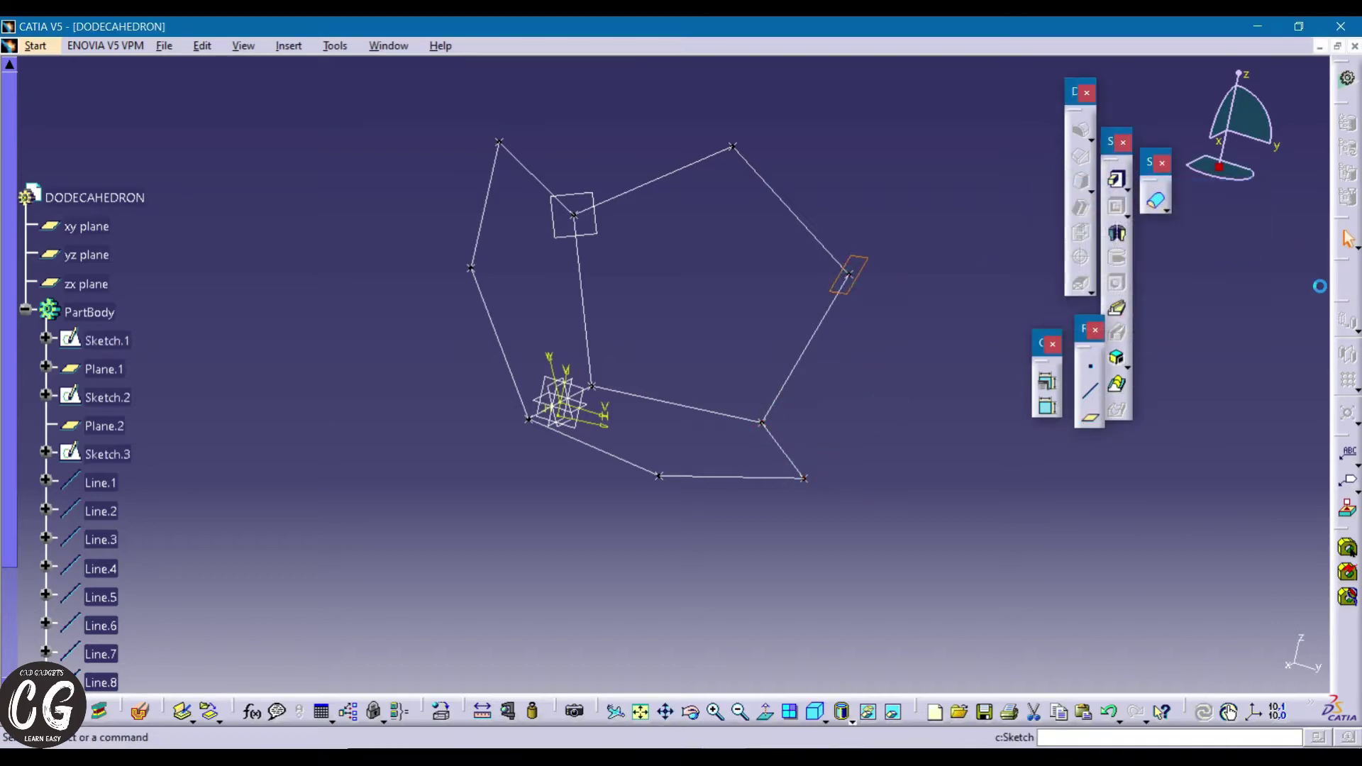
pyautogui.moveTo(866, 364)
pyautogui.mouseDown(button='middle')
pyautogui.moveTo(578, 380)
pyautogui.moveTo(802, 239)
pyautogui.moveTo(621, 443)
pyautogui.mouseUp(button='middle')
# - Sketch an open three-line construction profile from the Sketch.3 corner toward the base, middle line about 116 mm, and delete its automatic perpendicularity constraint
pyautogui.click(908, 410)
pyautogui.click(1198, 310)
pyautogui.click(647, 71)
pyautogui.click(643, 291)
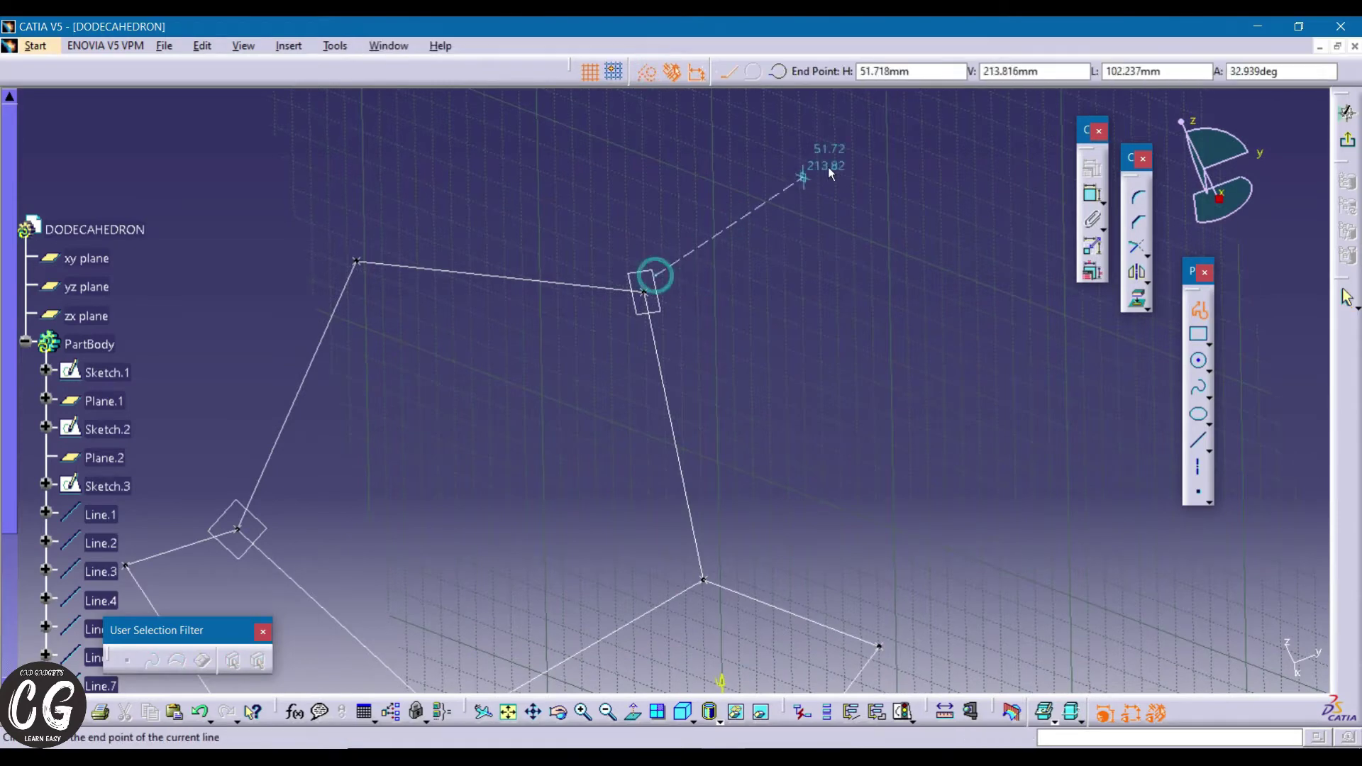
pyautogui.click(855, 178)
pyautogui.click(1014, 447)
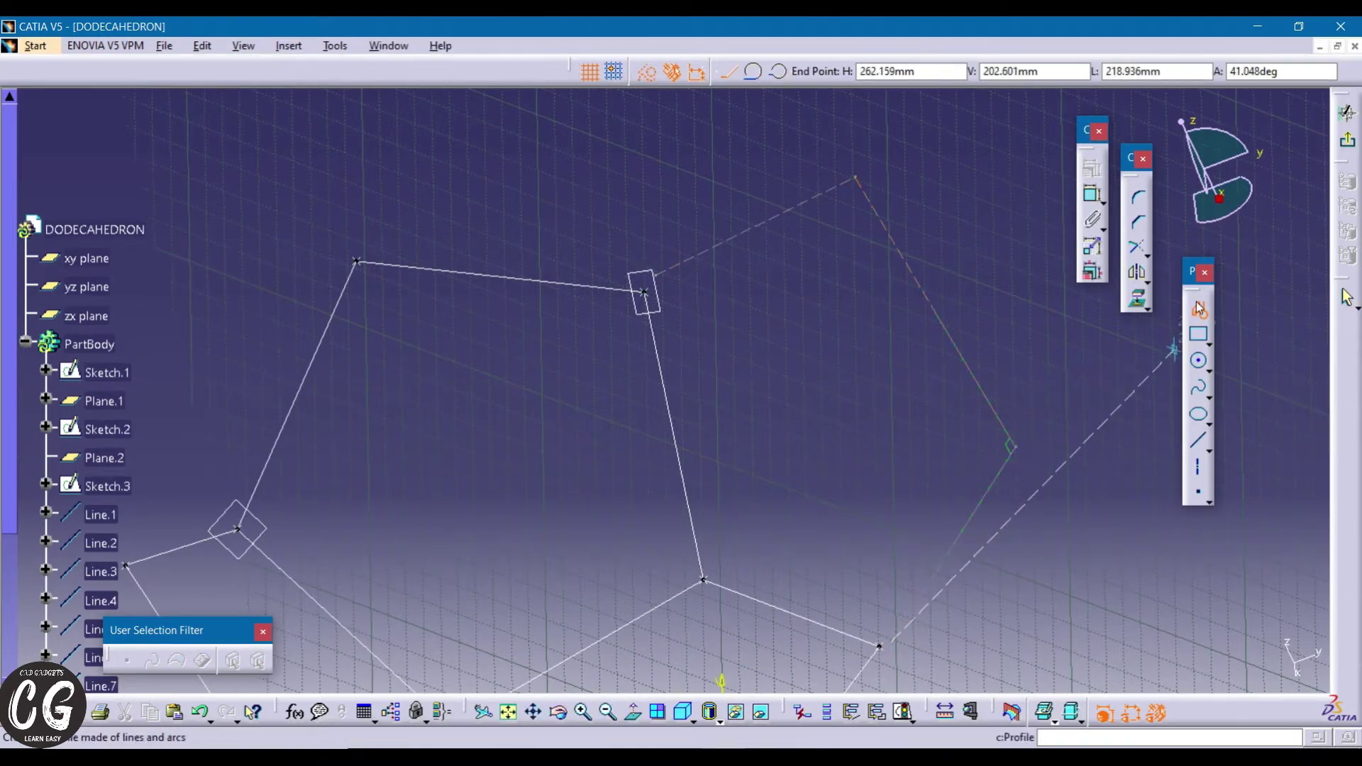
pyautogui.press('Escape')
pyautogui.rightClick(1004, 448)
pyautogui.click(1046, 687)
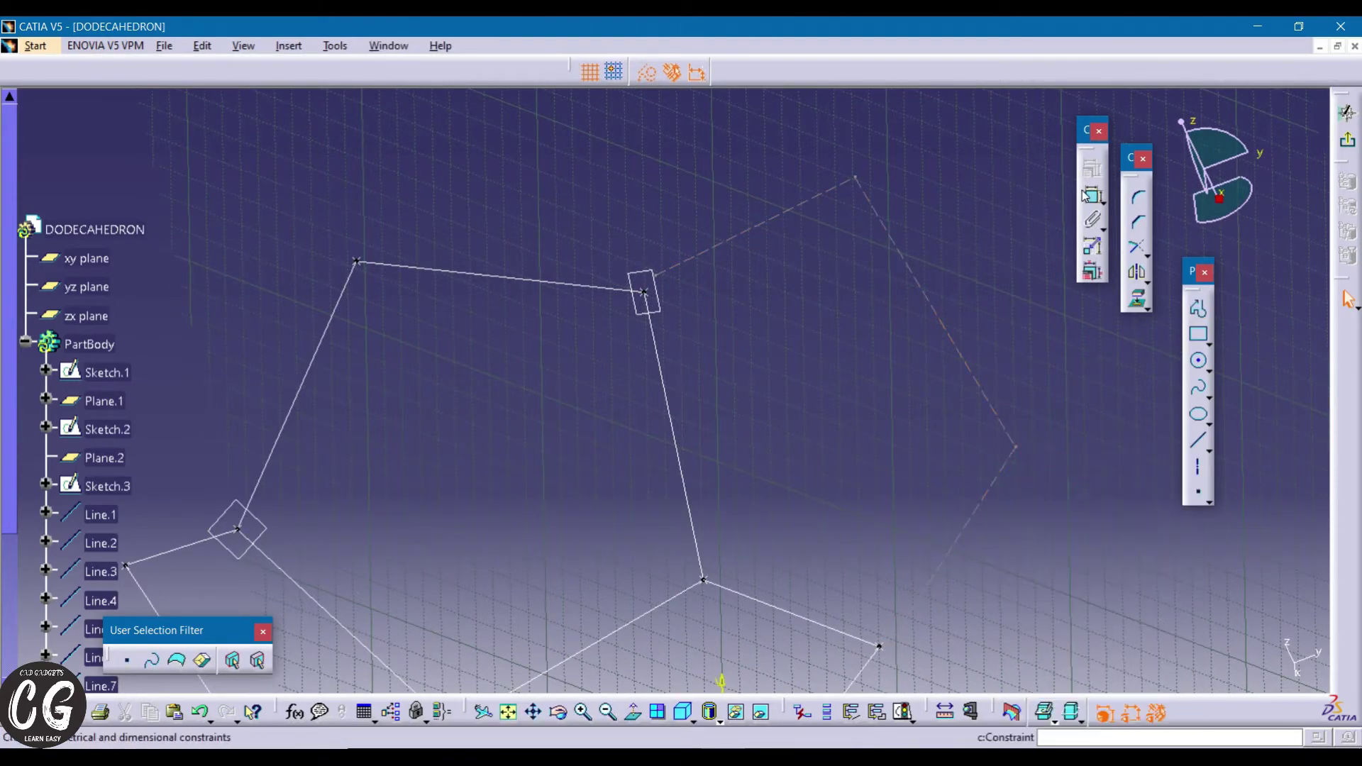
# - Dimension the three construction lines of the new profile and set each length to 100 mm
pyautogui.click(834, 195)
pyautogui.doubleClick(815, 180)
pyautogui.write('100')
pyautogui.press('Return')
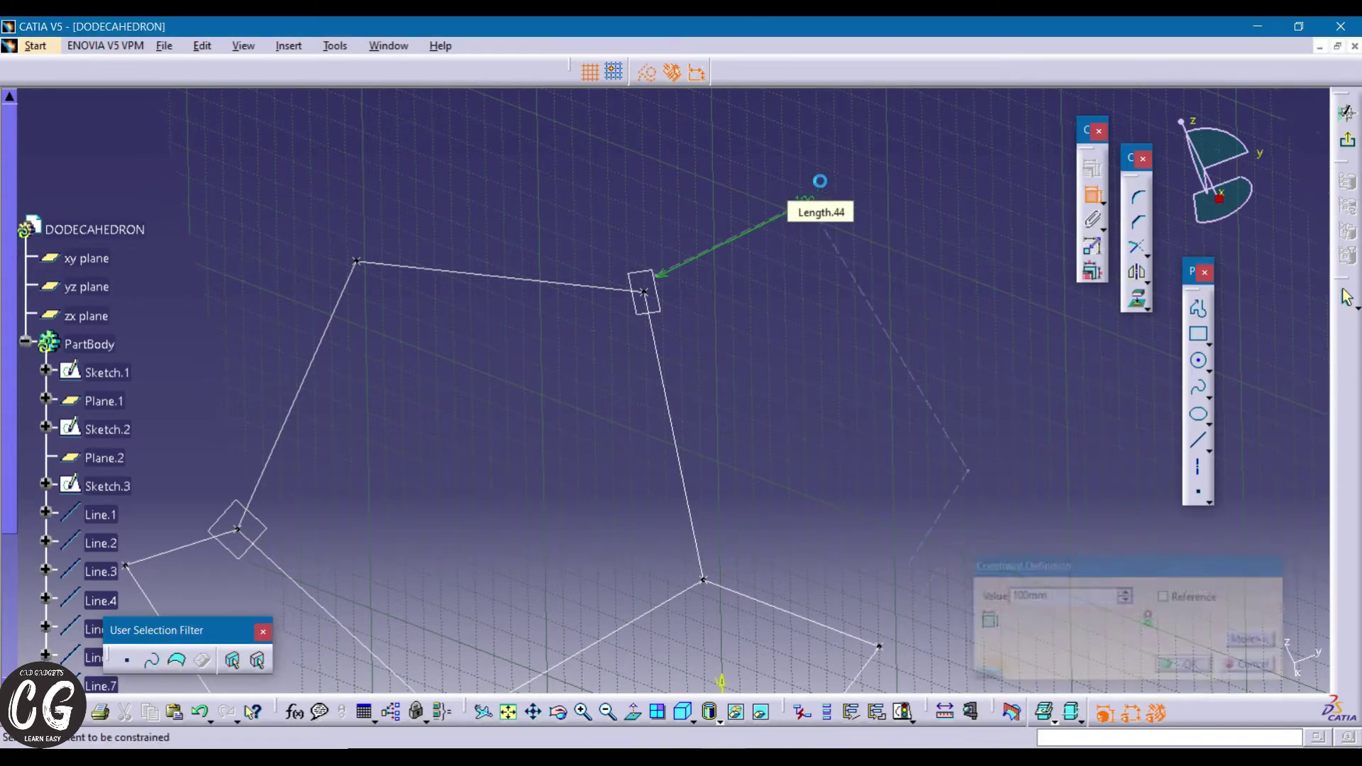
pyautogui.doubleClick(858, 256)
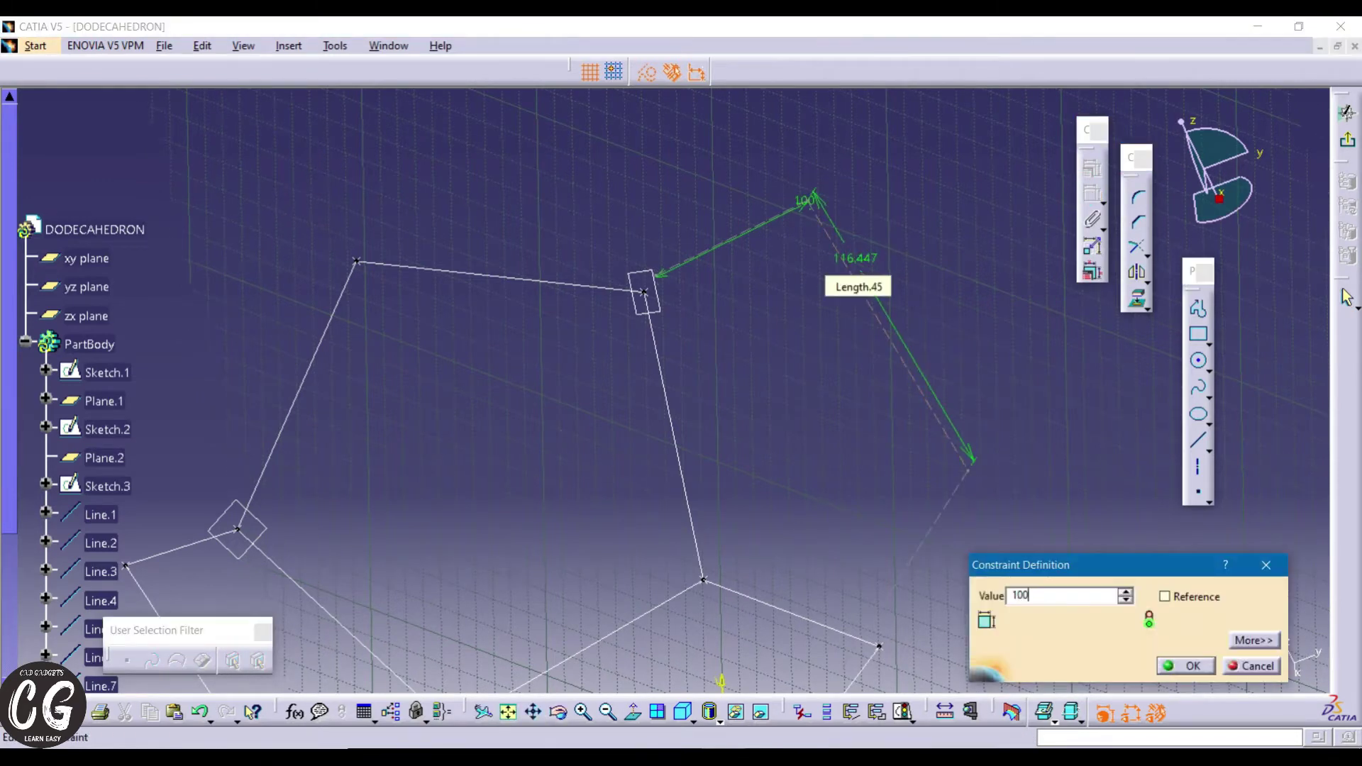
pyautogui.press('Return')
pyautogui.doubleClick(991, 503)
pyautogui.write('100')
pyautogui.press('Return')
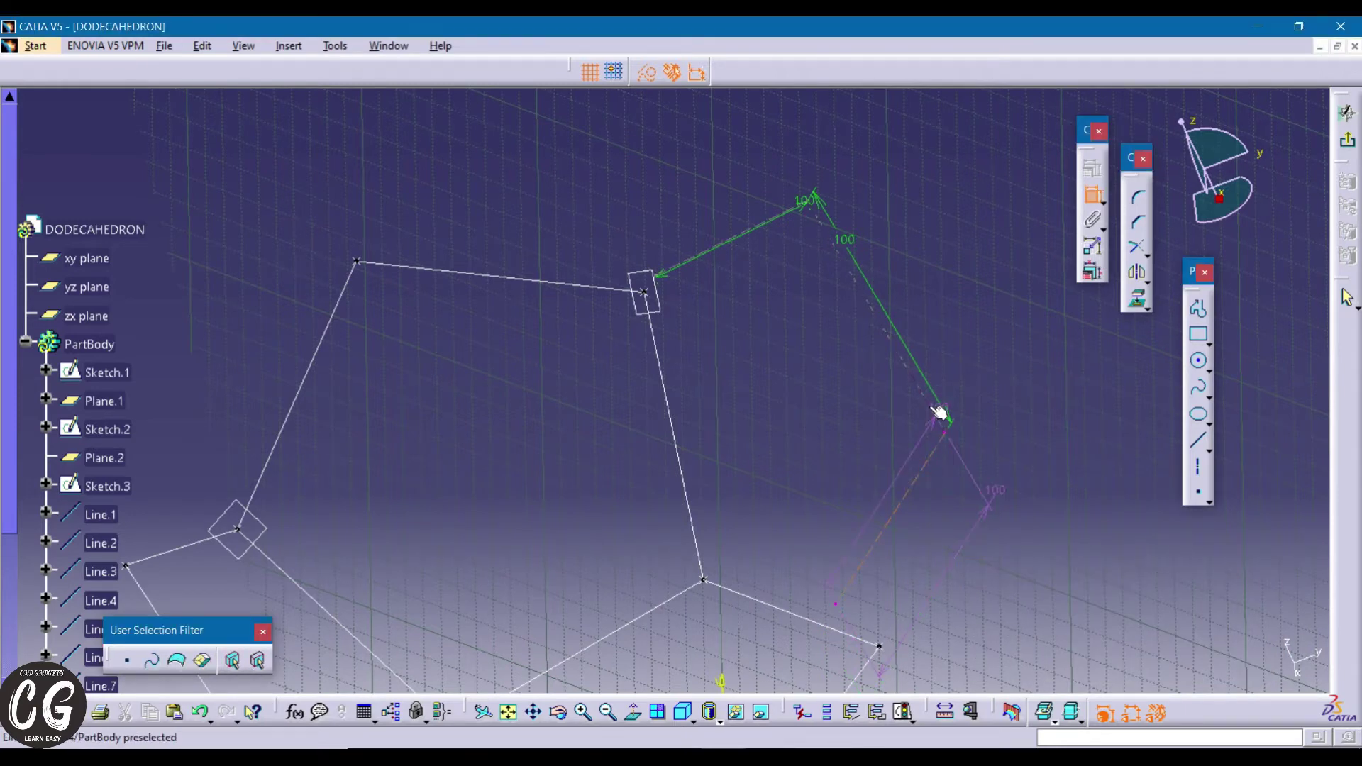
# - Set the angle between the profile's last two lines to 108° and delete the redundant length dimension
pyautogui.click(930, 457)
pyautogui.doubleClick(912, 418)
pyautogui.write('108')
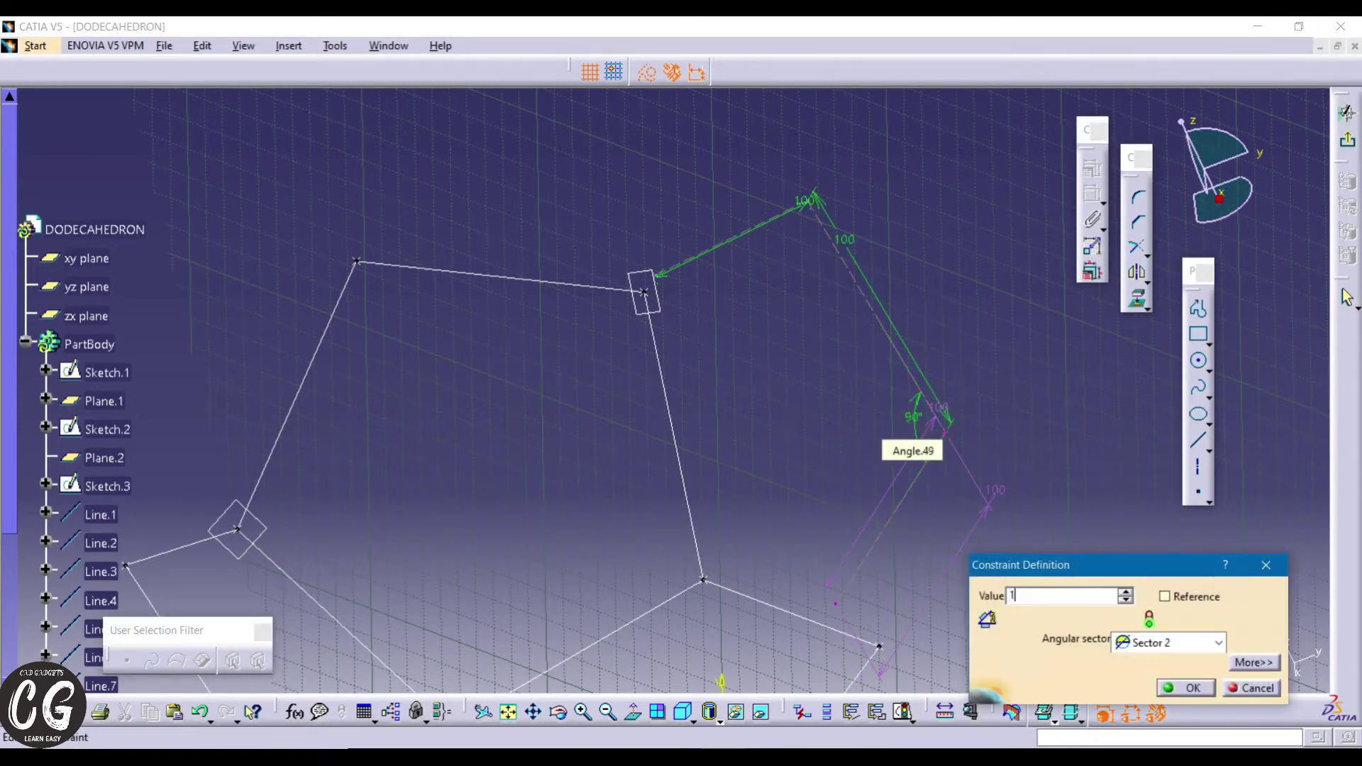
pyautogui.press('Return')
pyautogui.rightClick(986, 509)
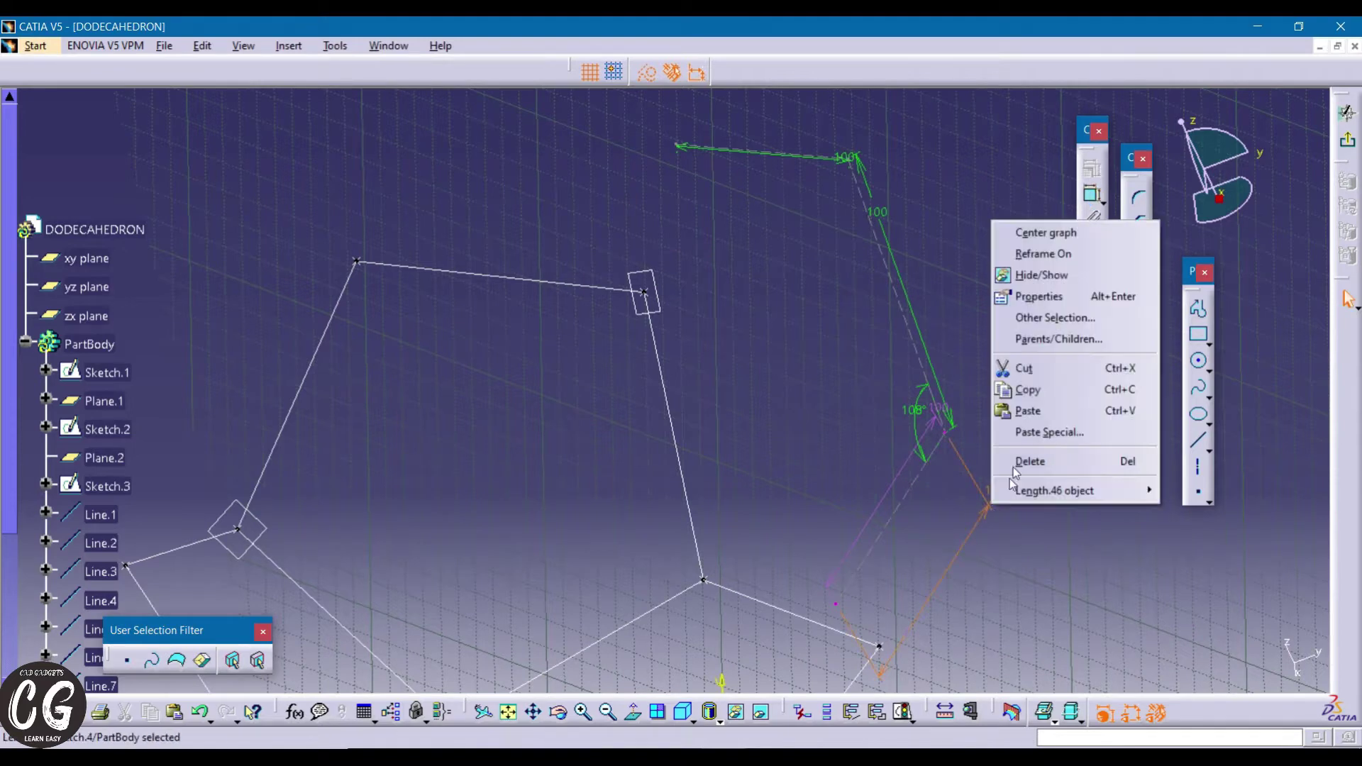
pyautogui.click(1018, 462)
# - Make the profile's upper endpoint coincident with the Sketch.3 corner
pyautogui.click(944, 475)
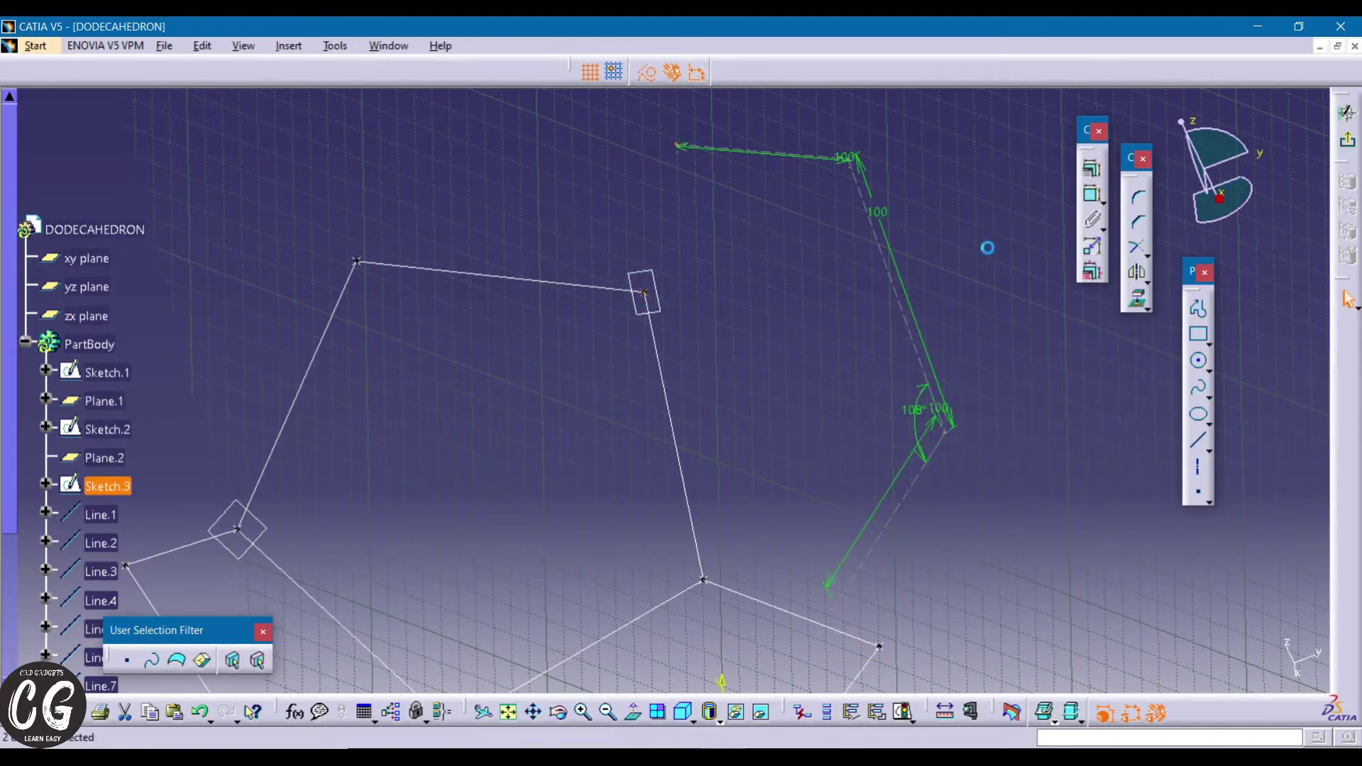
pyautogui.click(1243, 653)
pyautogui.click(1091, 168)
pyautogui.click(1190, 480)
pyautogui.click(1170, 653)
pyautogui.moveTo(987, 562); pyautogui.dragTo(930, 471, button='middle')
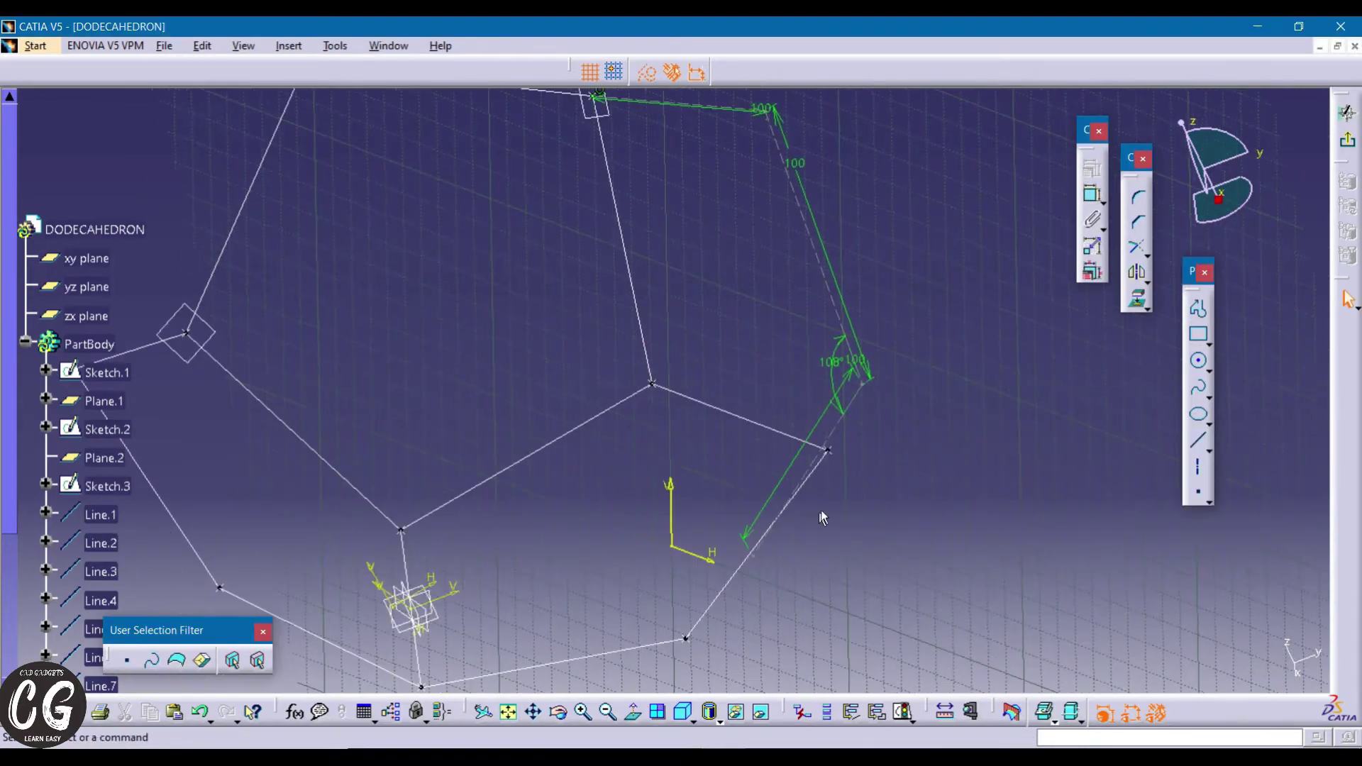
# - Make the profile's lower endpoint coincident with the neighbouring Sketch.1 base corner
pyautogui.moveTo(822, 518); pyautogui.dragTo(915, 511, button='middle')
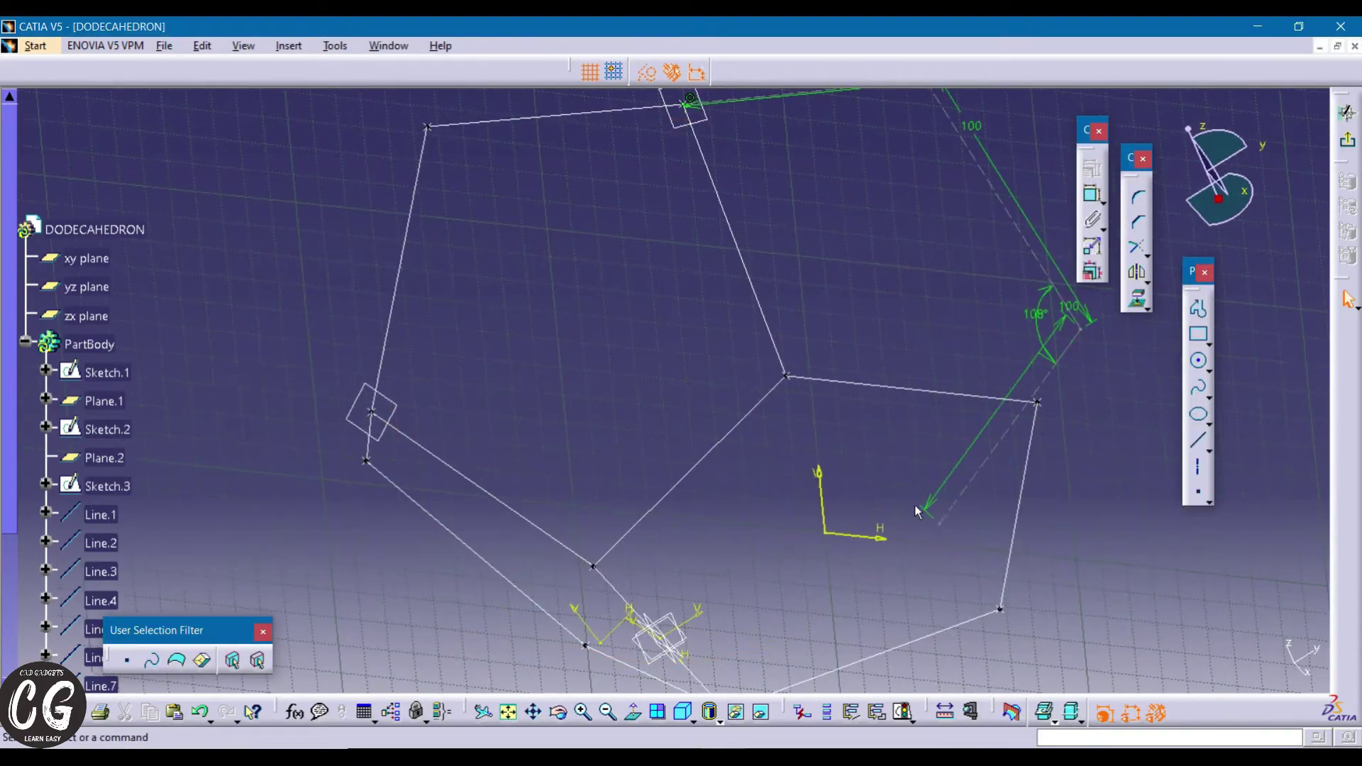
pyautogui.keyDown('ctrl'); pyautogui.click(1038, 401); pyautogui.keyUp('ctrl')
pyautogui.click(1092, 168)
pyautogui.click(1190, 480)
pyautogui.click(1173, 653)
# - Switch off construction mode, place standard points on the profile's two free corners, and exit the sketch
pyautogui.moveTo(951, 577); pyautogui.dragTo(919, 582, button='middle')
pyautogui.click(646, 72)
pyautogui.click(1198, 492)
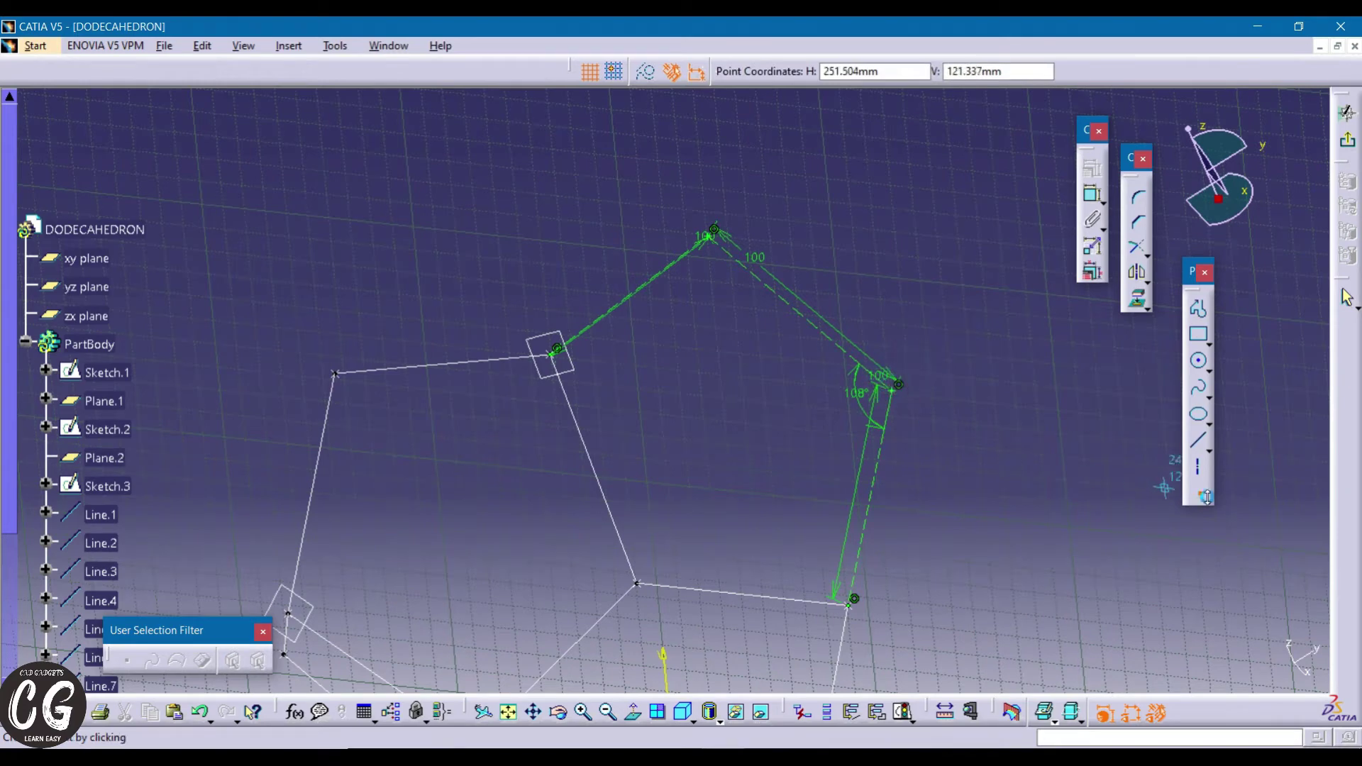
pyautogui.press('Escape')
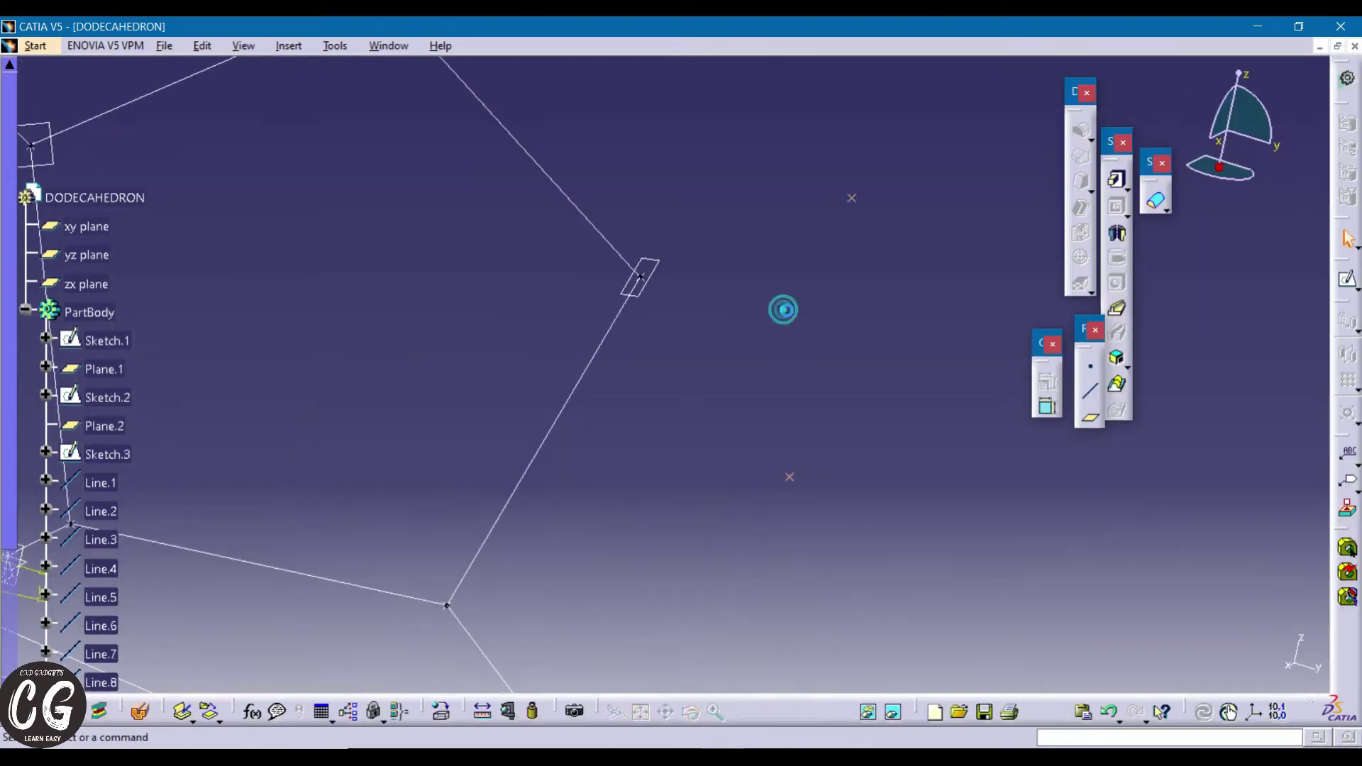
# - Create three point-to-point lines from the Sketch.3 corner through both new sketch points to the Sketch.1 base corner
pyautogui.moveTo(781, 308)
pyautogui.mouseDown(button='middle')
pyautogui.moveTo(769, 461)
pyautogui.moveTo(717, 471)
pyautogui.moveTo(835, 415)
pyautogui.mouseUp(button='middle')
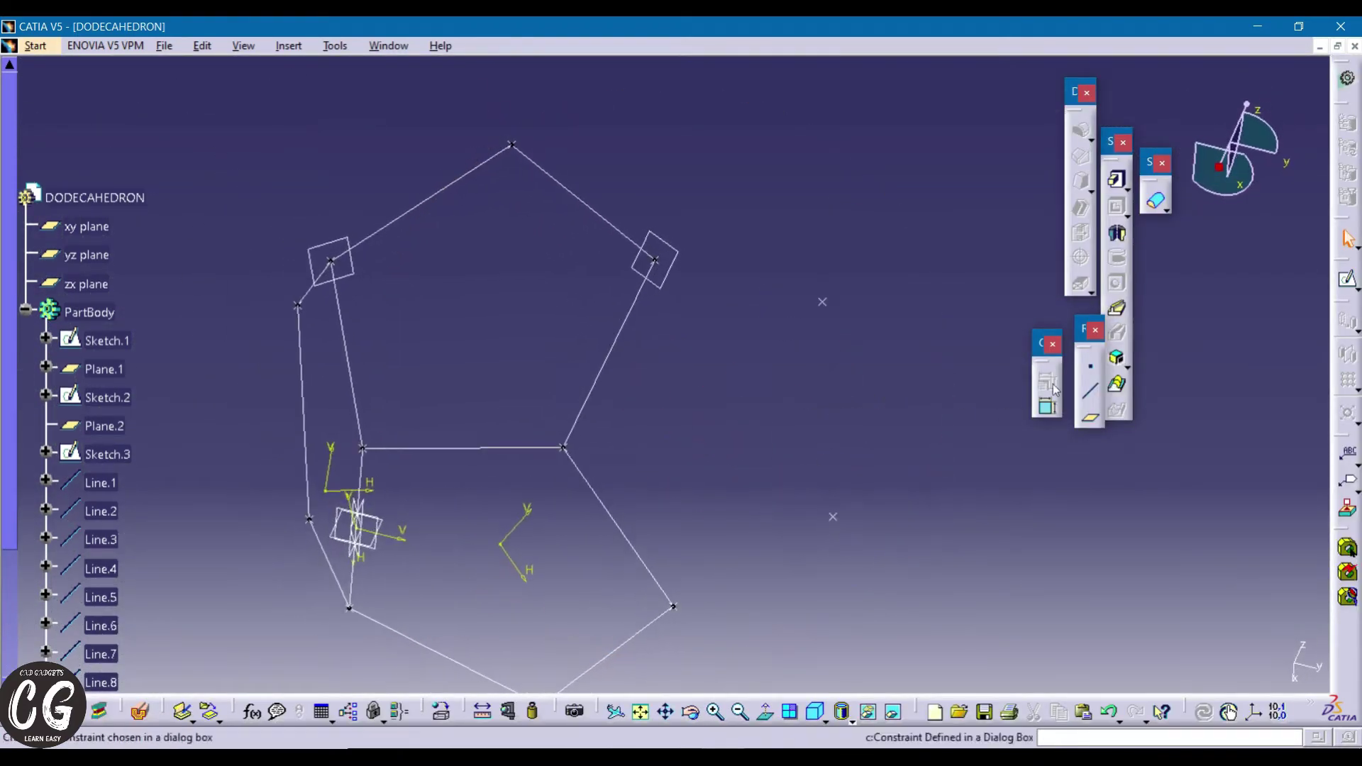
pyautogui.click(1090, 391)
pyautogui.click(655, 260)
pyautogui.click(824, 302)
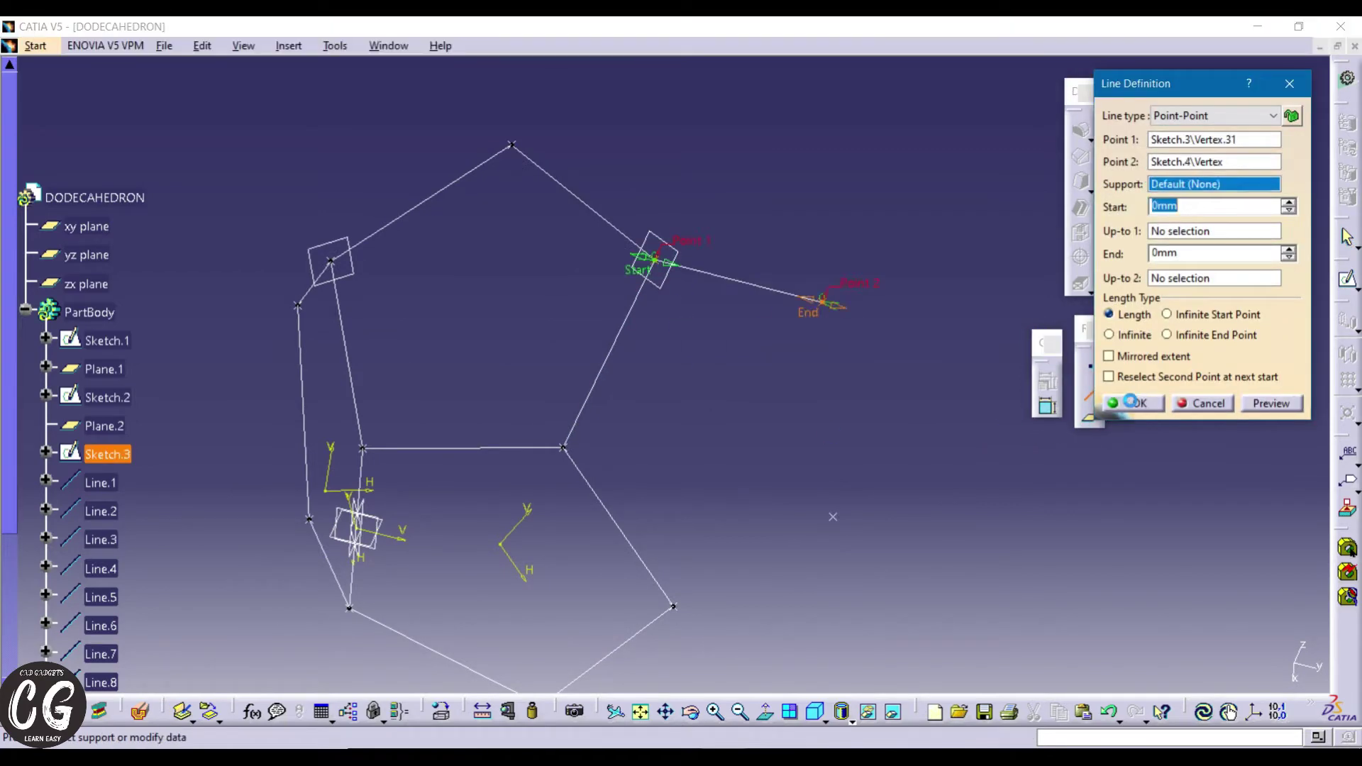
pyautogui.click(1130, 401)
pyautogui.click(823, 302)
pyautogui.click(834, 517)
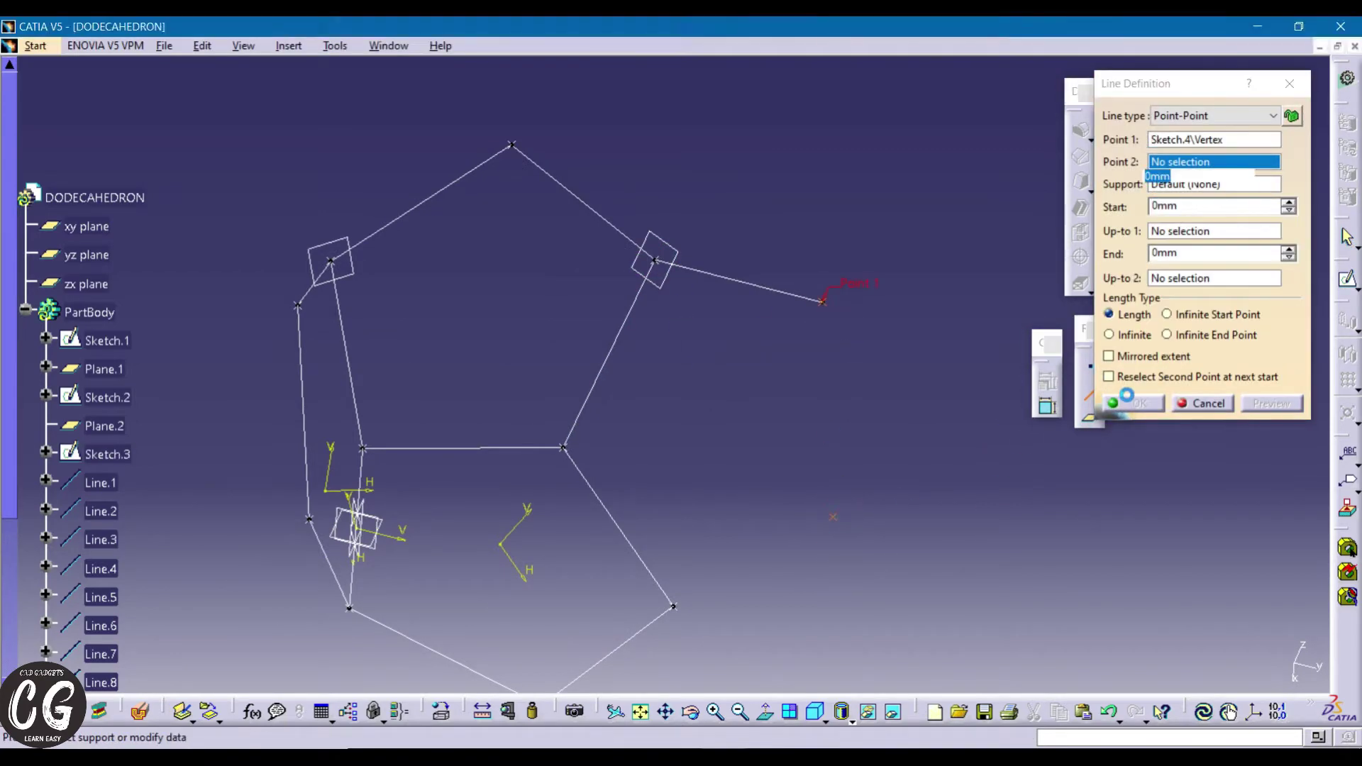
pyautogui.click(1127, 401)
pyautogui.click(673, 607)
pyautogui.click(834, 517)
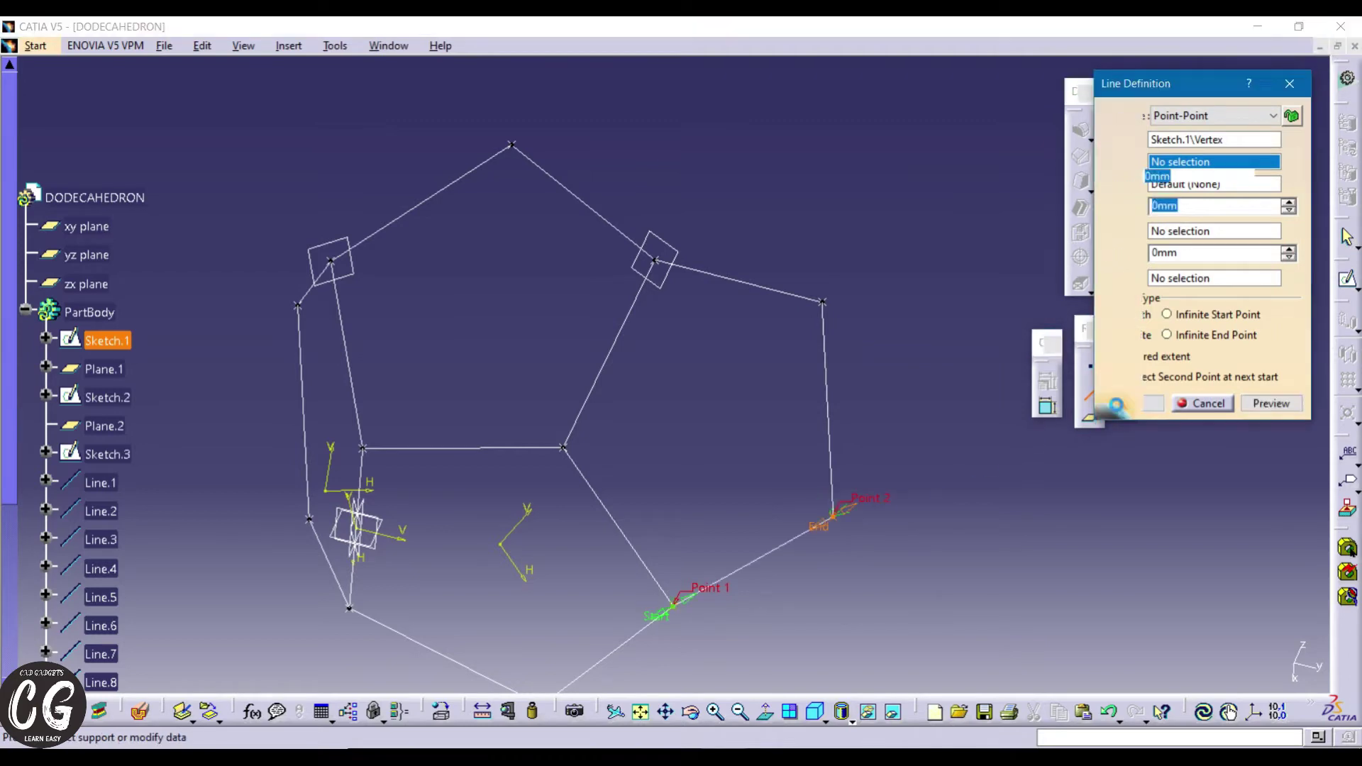
pyautogui.click(1121, 403)
pyautogui.press('Escape')
# - Create a plane through the lower Sketch.4 point and two adjacent Sketch.1 base corners, and open a sketch on it
pyautogui.moveTo(939, 508)
pyautogui.mouseDown(button='middle')
pyautogui.moveTo(603, 441)
pyautogui.moveTo(815, 566)
pyautogui.moveTo(565, 377)
pyautogui.moveTo(855, 382)
pyautogui.moveTo(783, 447)
pyautogui.mouseUp(button='middle')
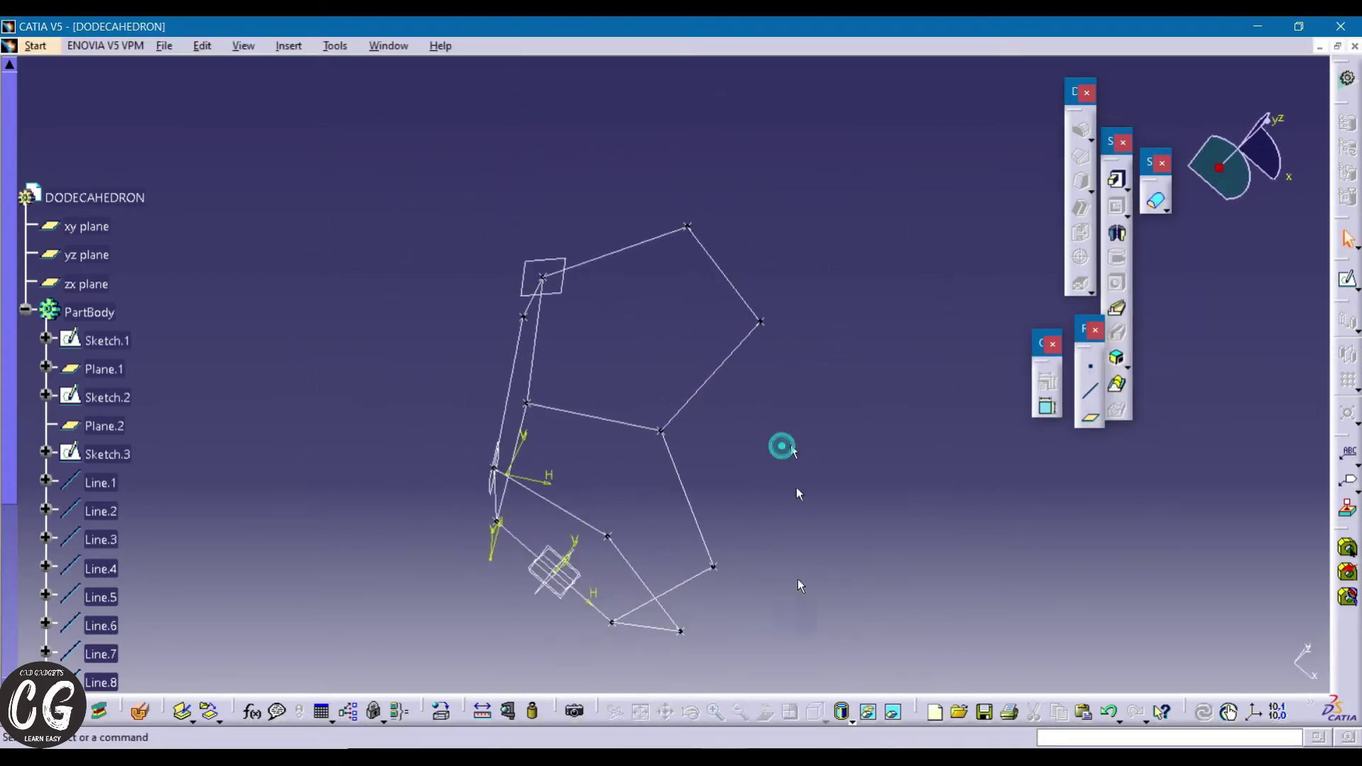
pyautogui.click(1090, 368)
pyautogui.click(1224, 323)
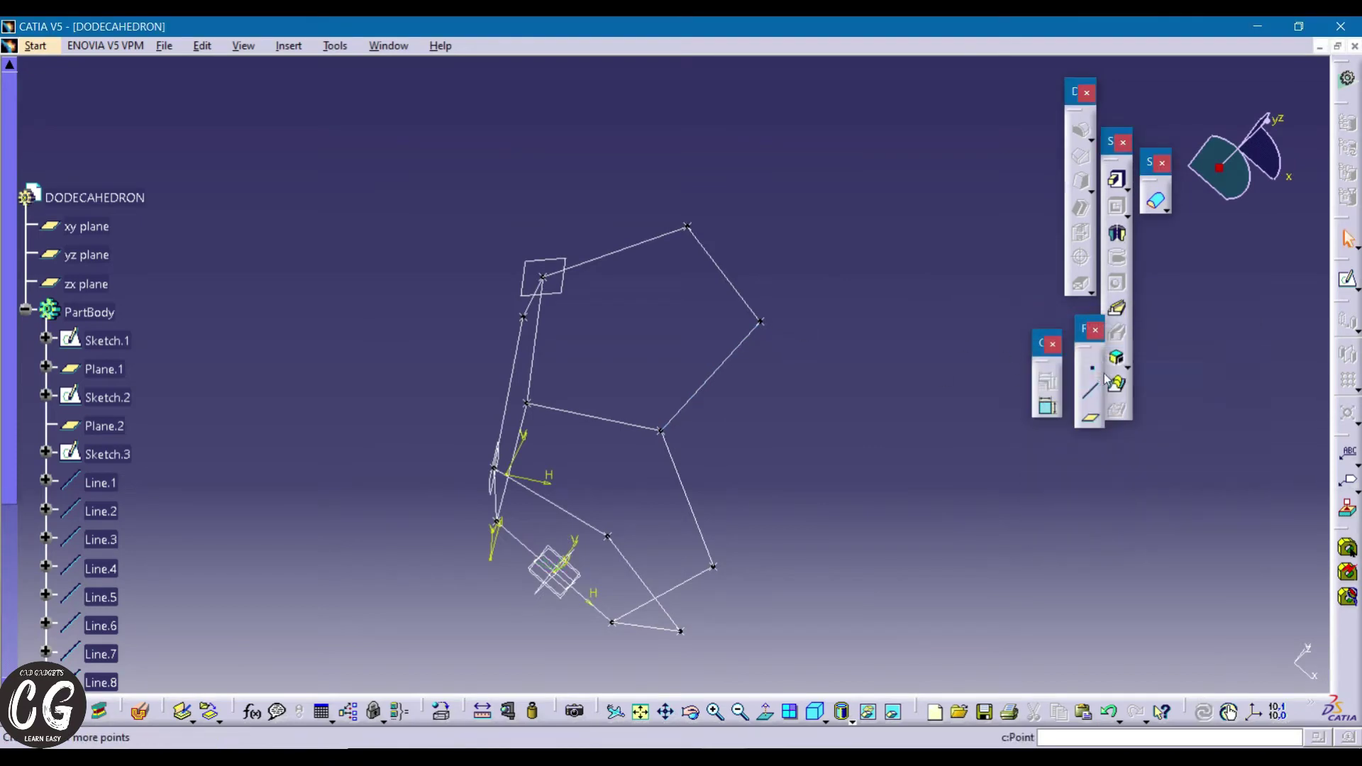
pyautogui.click(1090, 420)
pyautogui.click(760, 321)
pyautogui.click(660, 430)
pyautogui.click(660, 429)
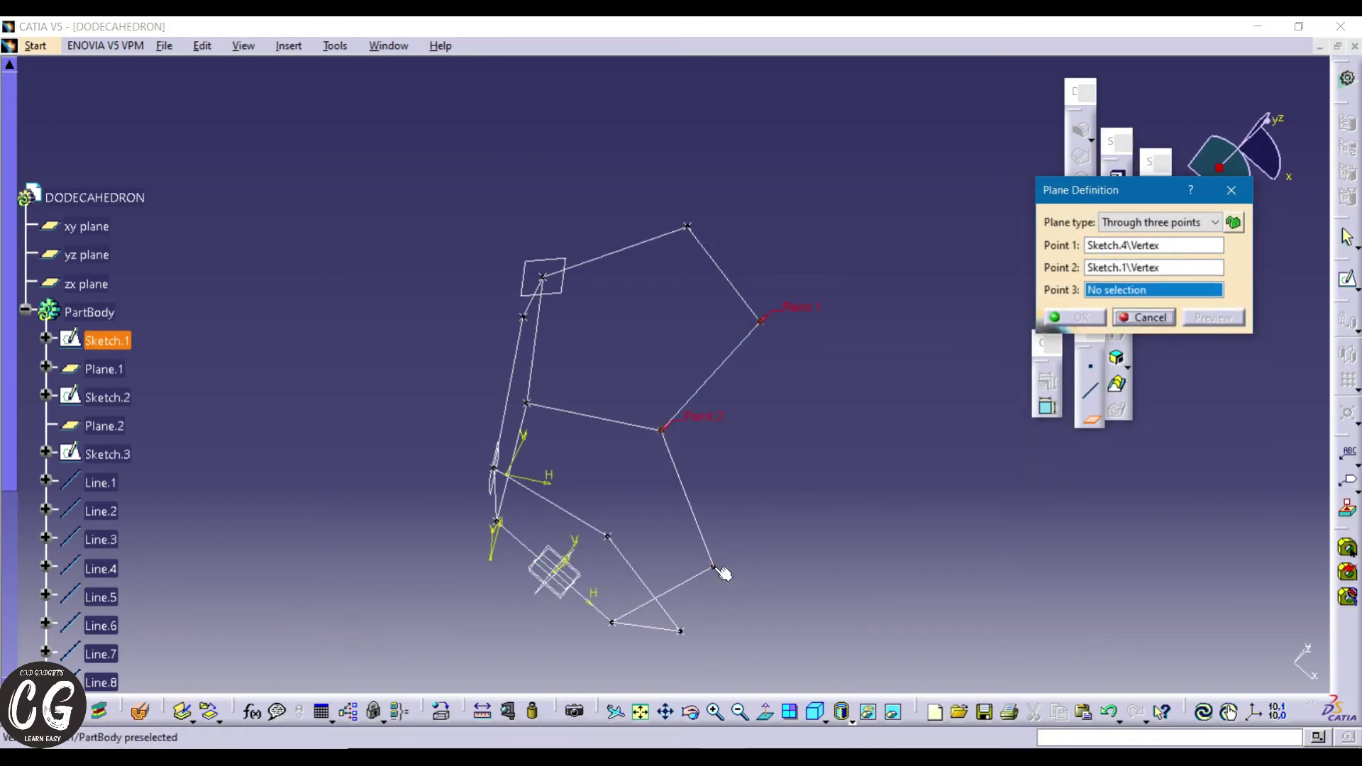
pyautogui.click(1076, 319)
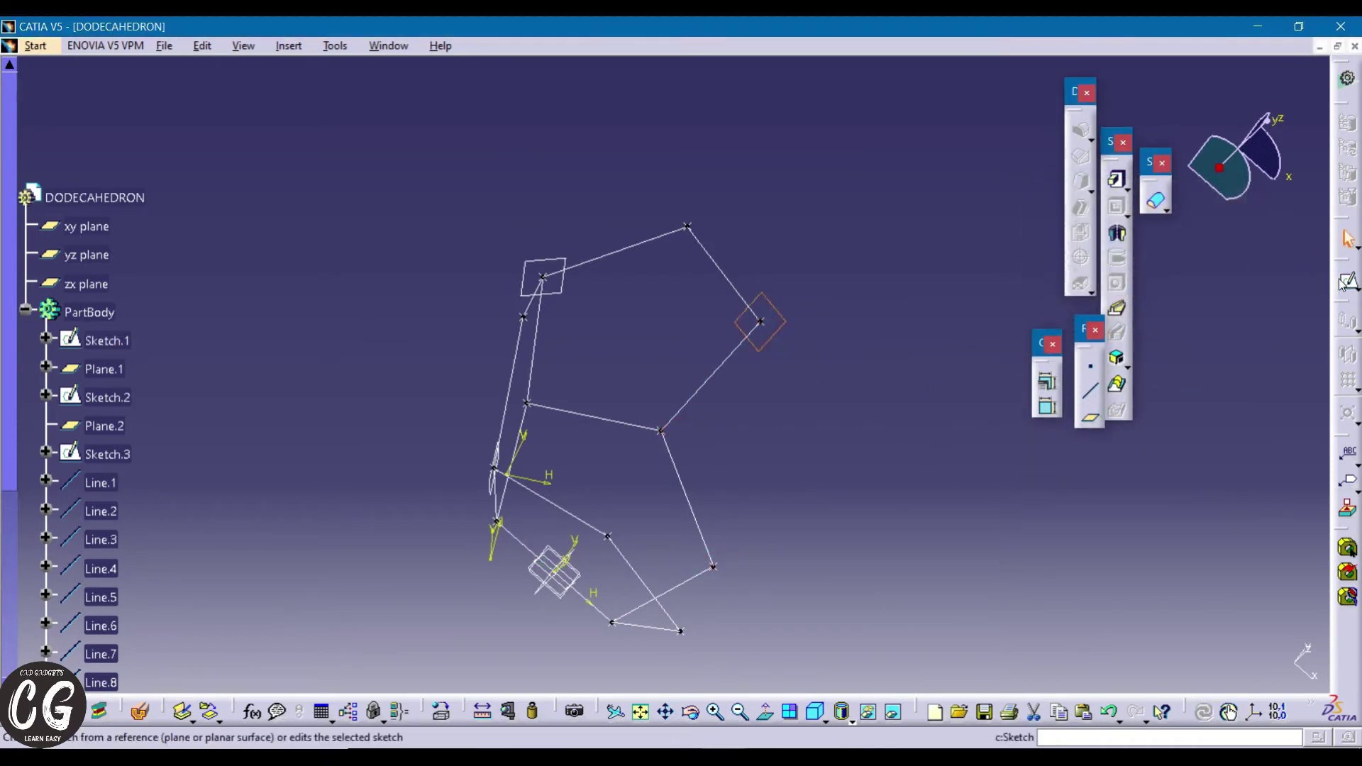
pyautogui.click(1346, 281)
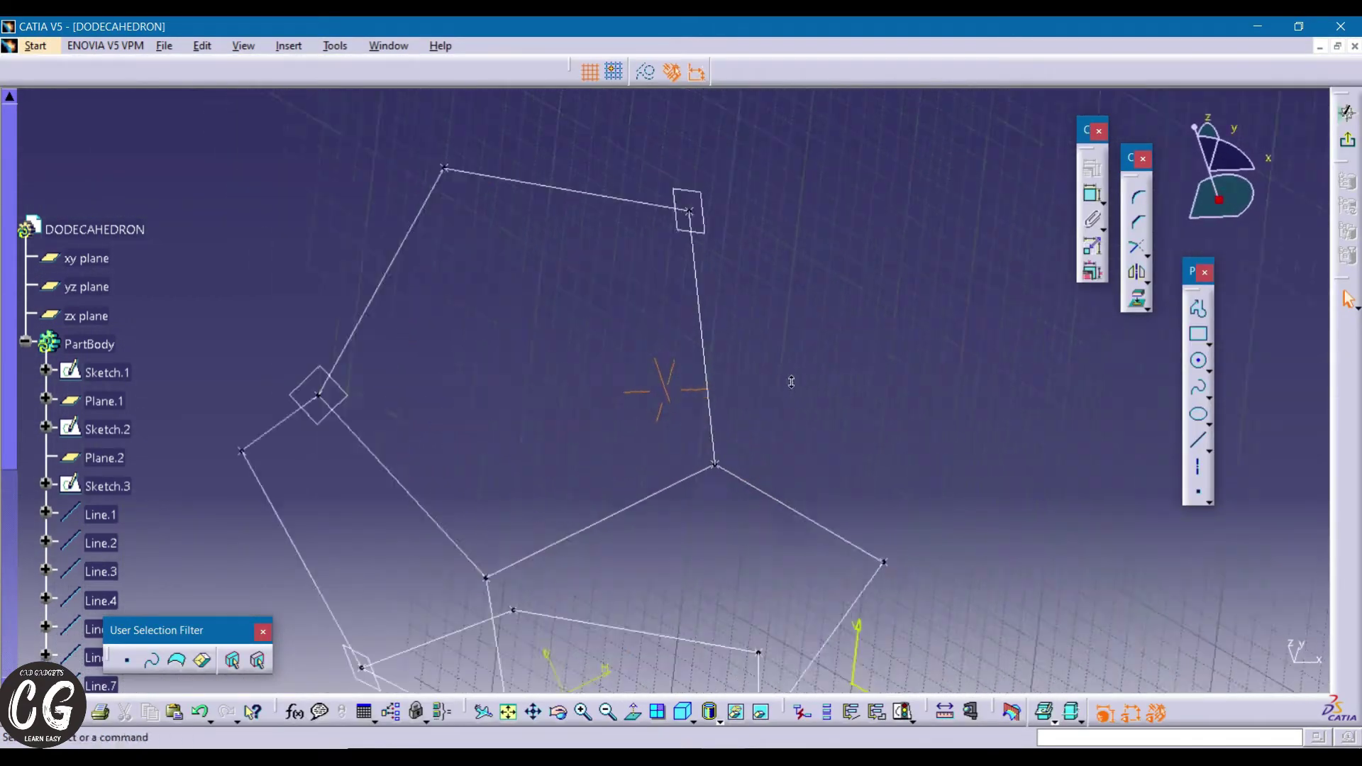
# - Sketch an open three-line construction profile from near the Sketch.4 corner to the base corner, its last two lines about 95 mm long
pyautogui.moveTo(790, 381)
pyautogui.mouseDown(button='middle')
pyautogui.moveTo(754, 377)
pyautogui.moveTo(786, 375)
pyautogui.mouseUp(button='middle')
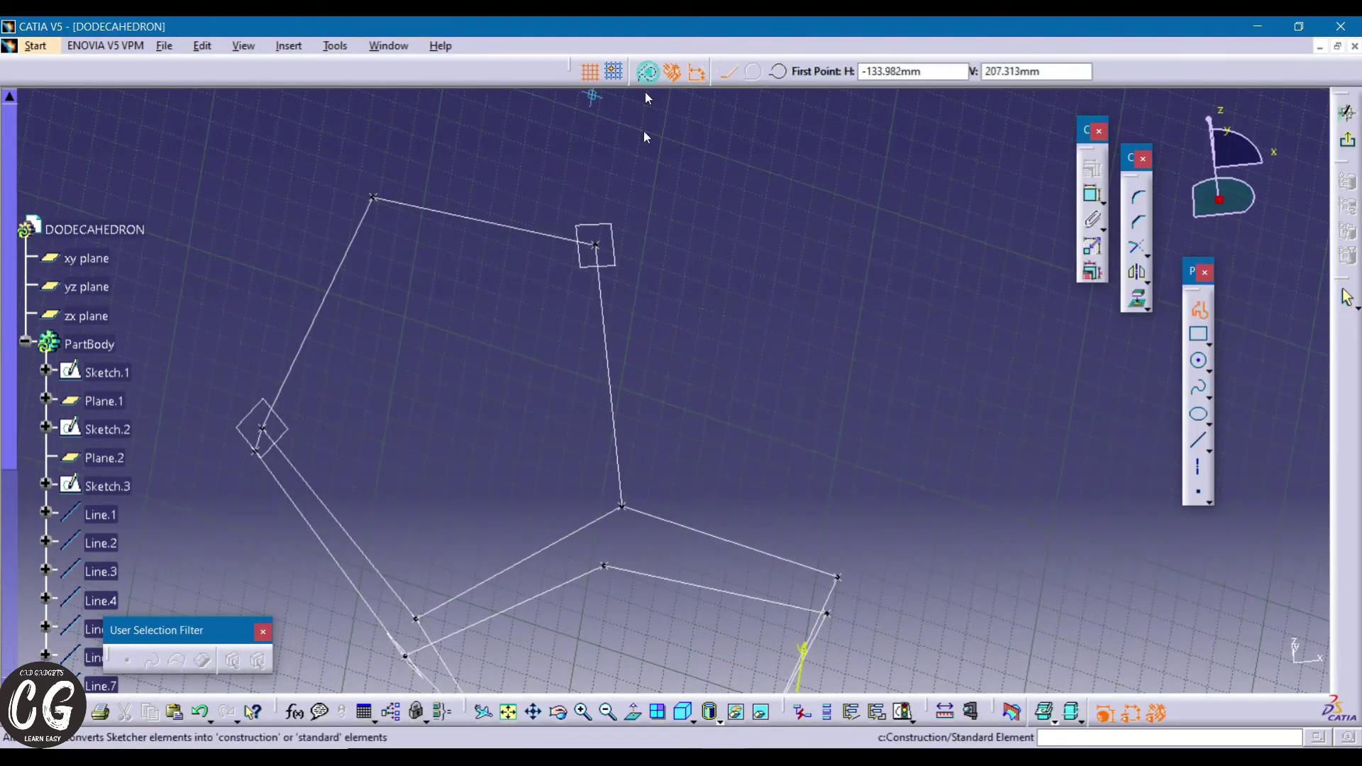
pyautogui.click(602, 230)
pyautogui.click(833, 149)
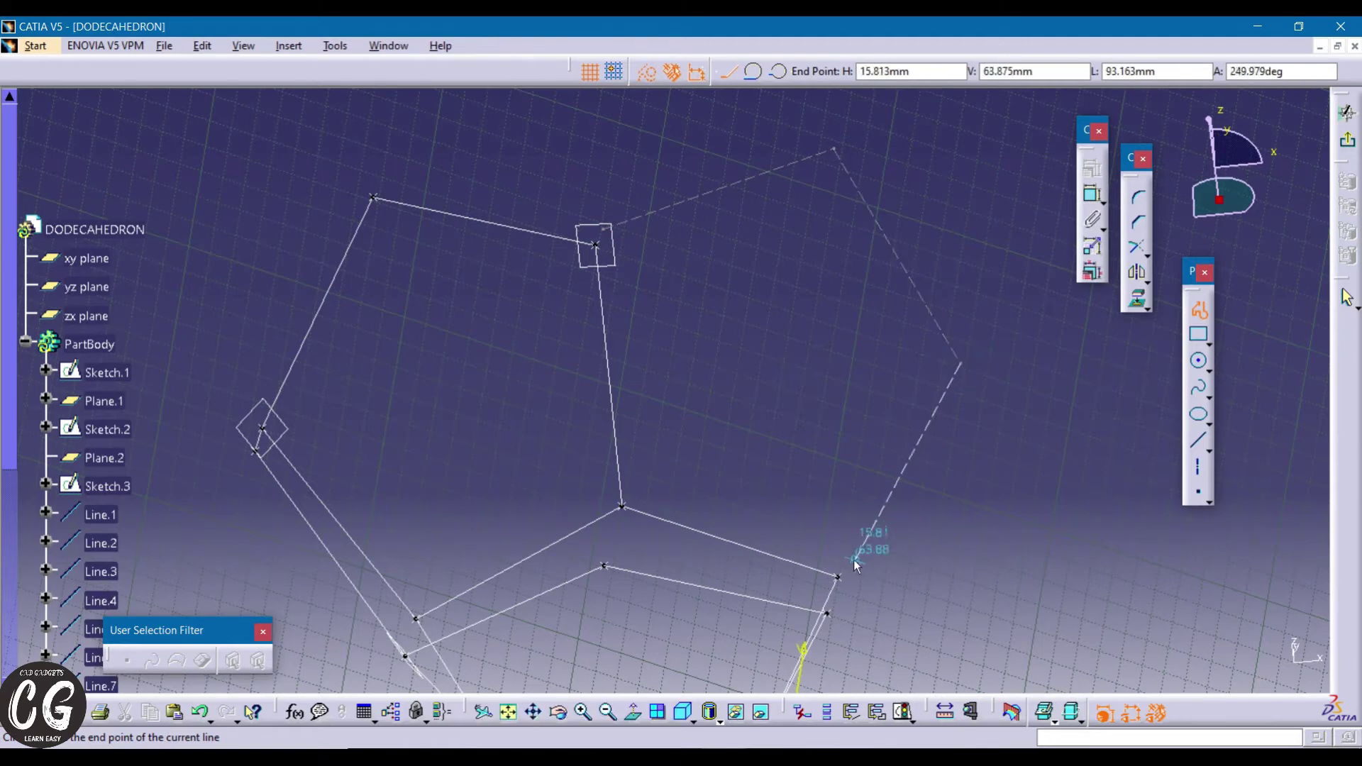
pyautogui.click(1188, 313)
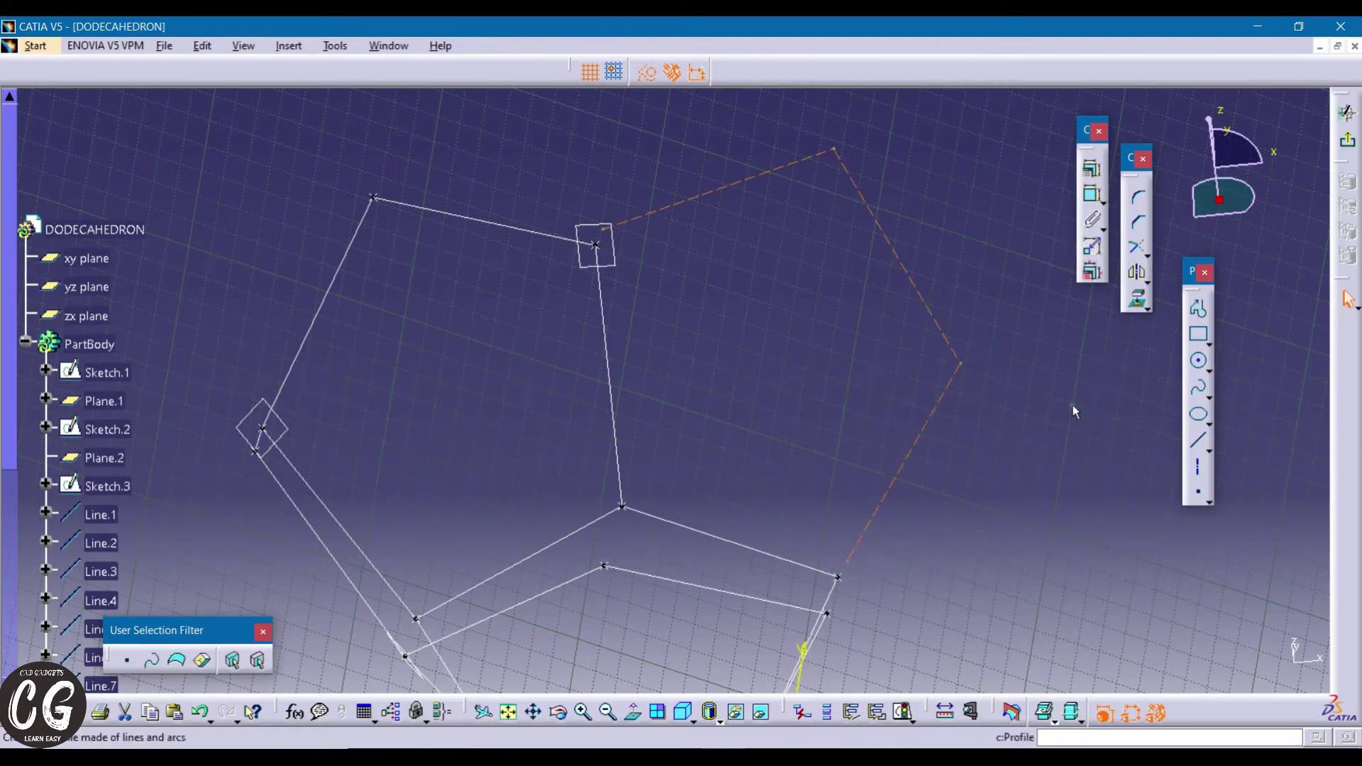
# - Set the profile's three line lengths to 100 mm each and the angle between the last two lines to 108°
pyautogui.click(723, 188)
pyautogui.doubleClick(721, 177)
pyautogui.write('100')
pyautogui.press('Return')
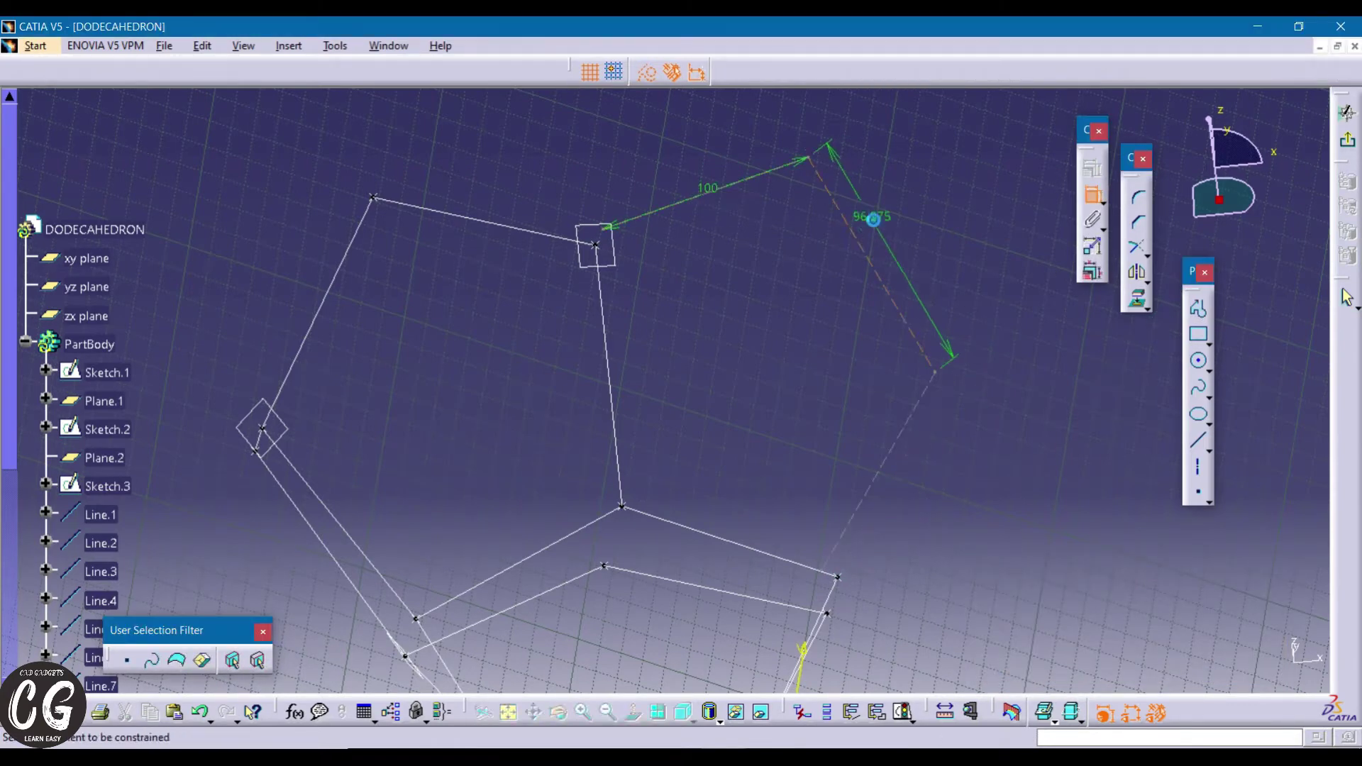
pyautogui.doubleClick(873, 219)
pyautogui.write('100')
pyautogui.press('Return')
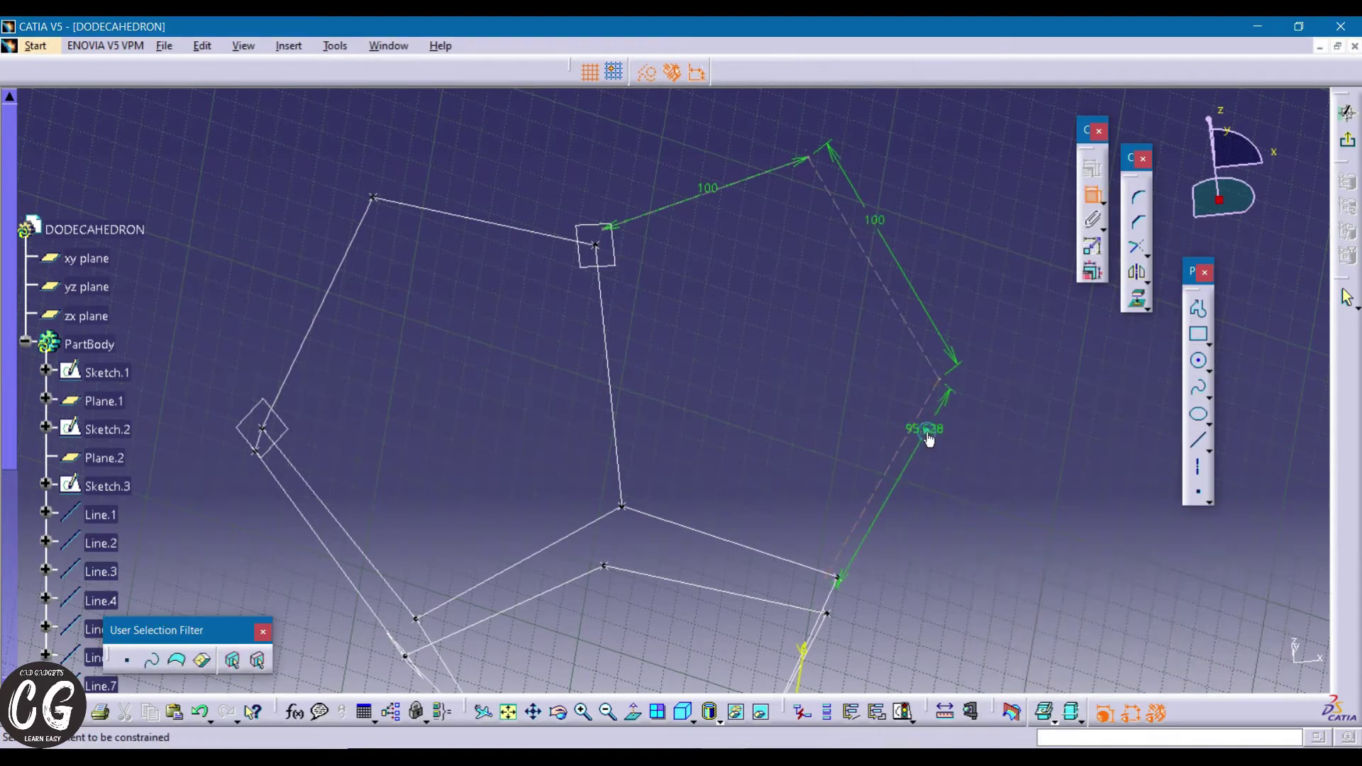
pyautogui.doubleClick(926, 430)
pyautogui.write('100')
pyautogui.press('Return')
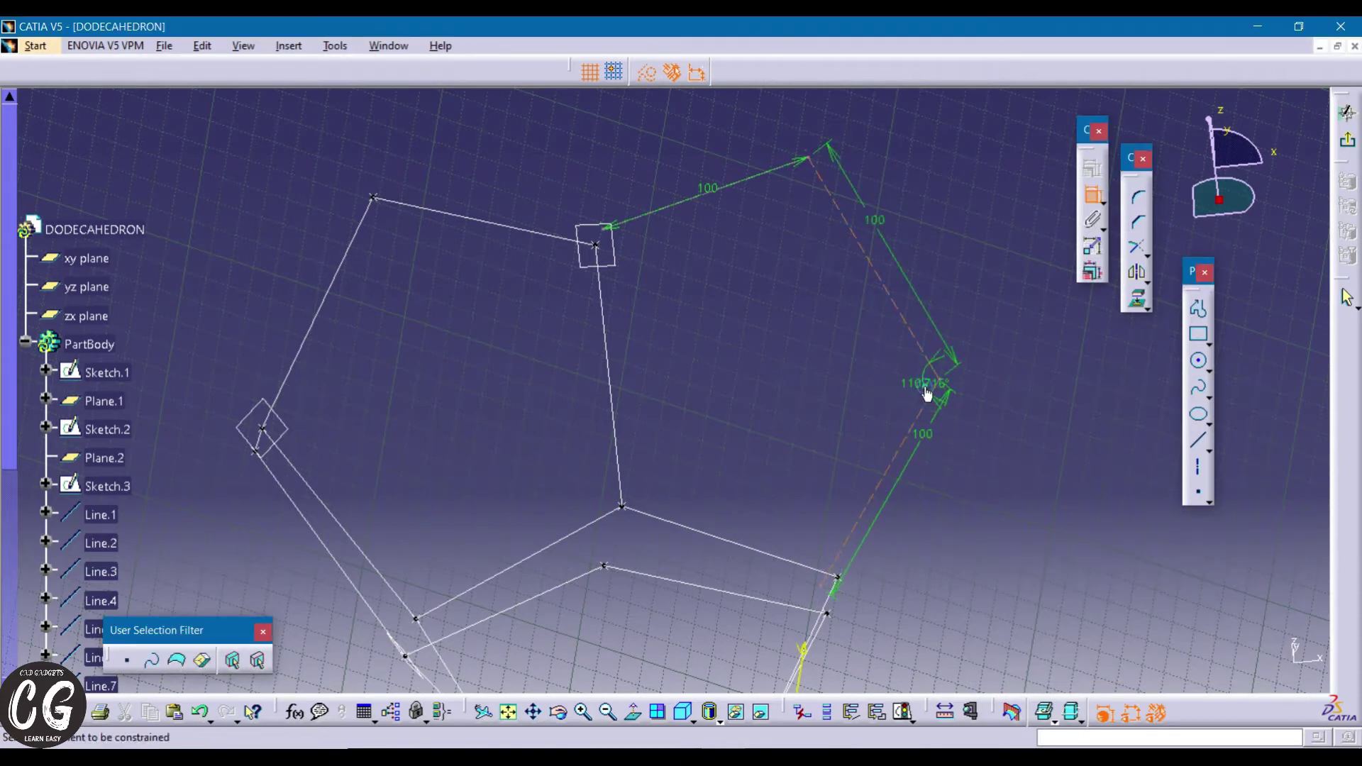
pyautogui.doubleClick(925, 389)
pyautogui.press('Return')
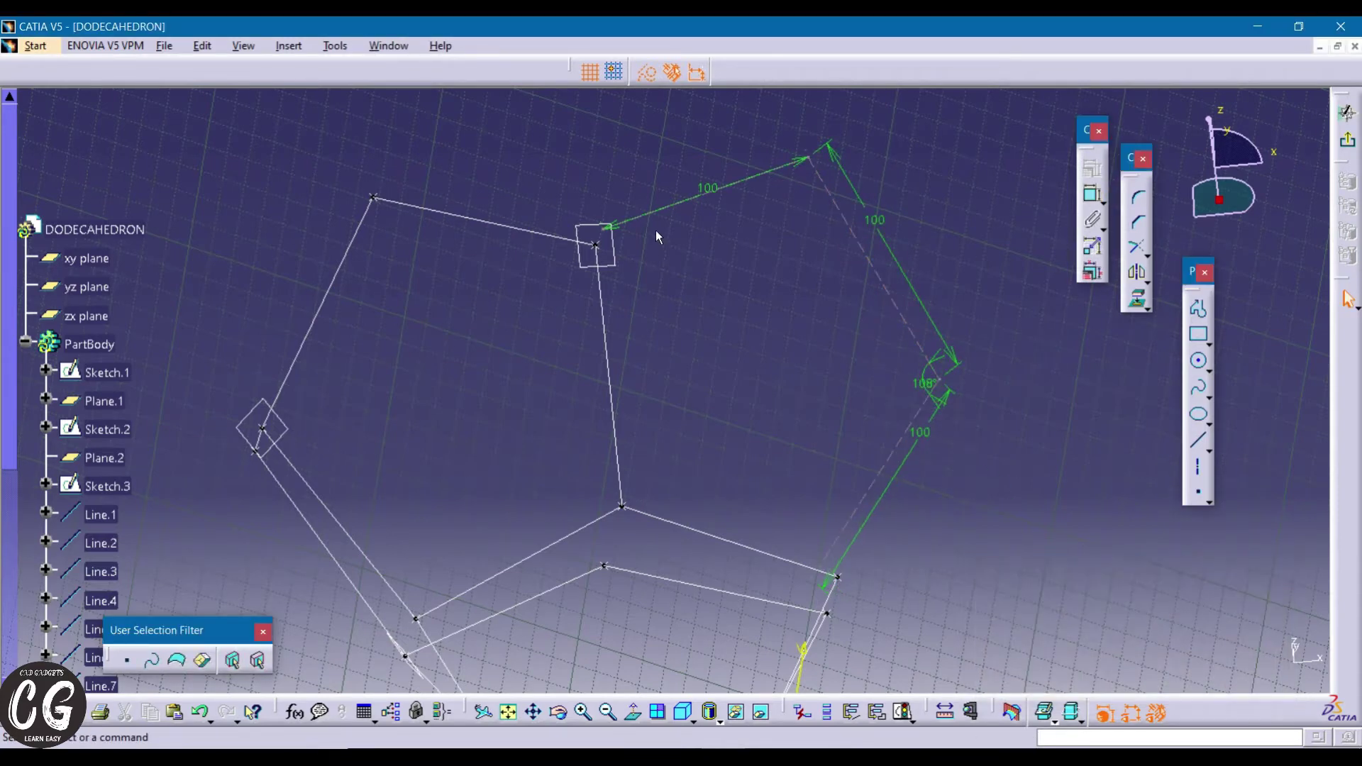
# - Make the profile's two endpoints coincident with the Sketch.4 corner and the Sketch.1 base corner
pyautogui.click(1091, 168)
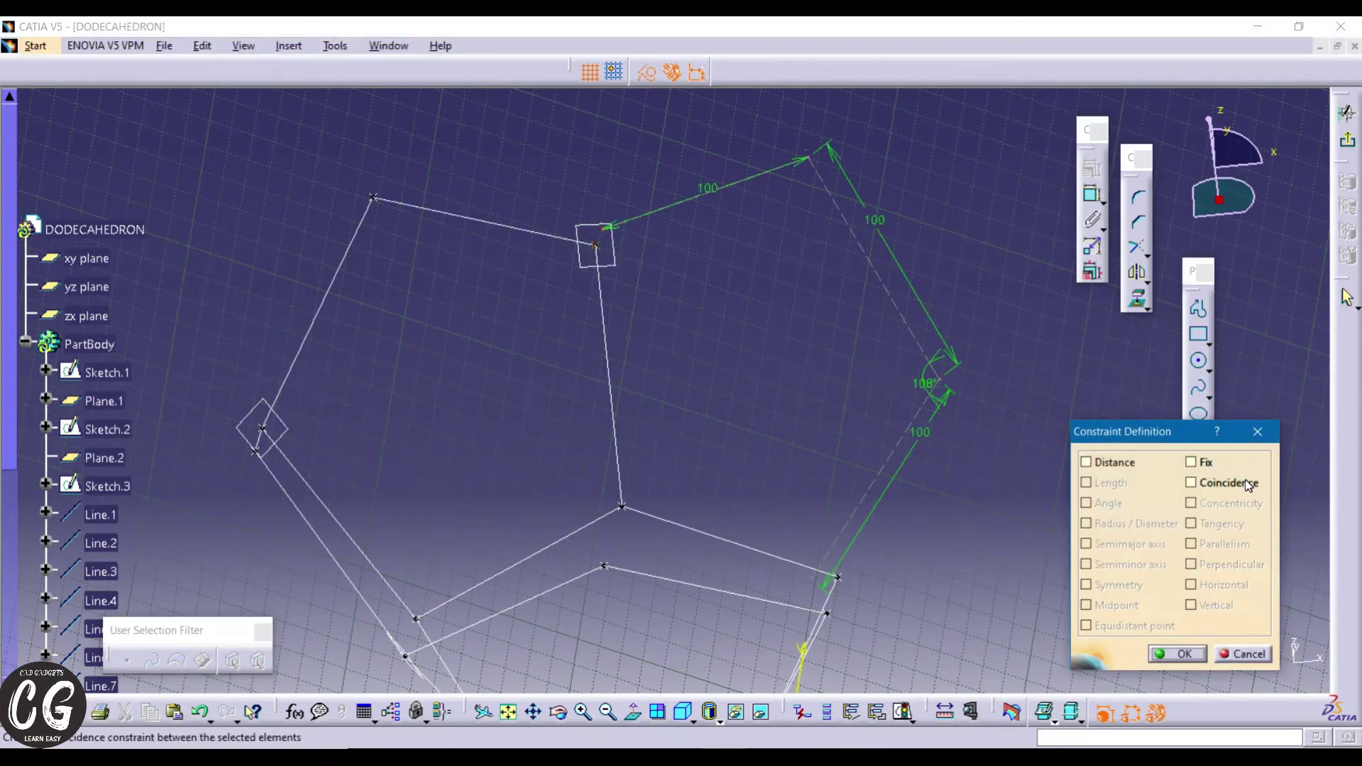
pyautogui.click(1242, 483)
pyautogui.click(1180, 654)
pyautogui.moveTo(1019, 638); pyautogui.dragTo(784, 174, button='middle')
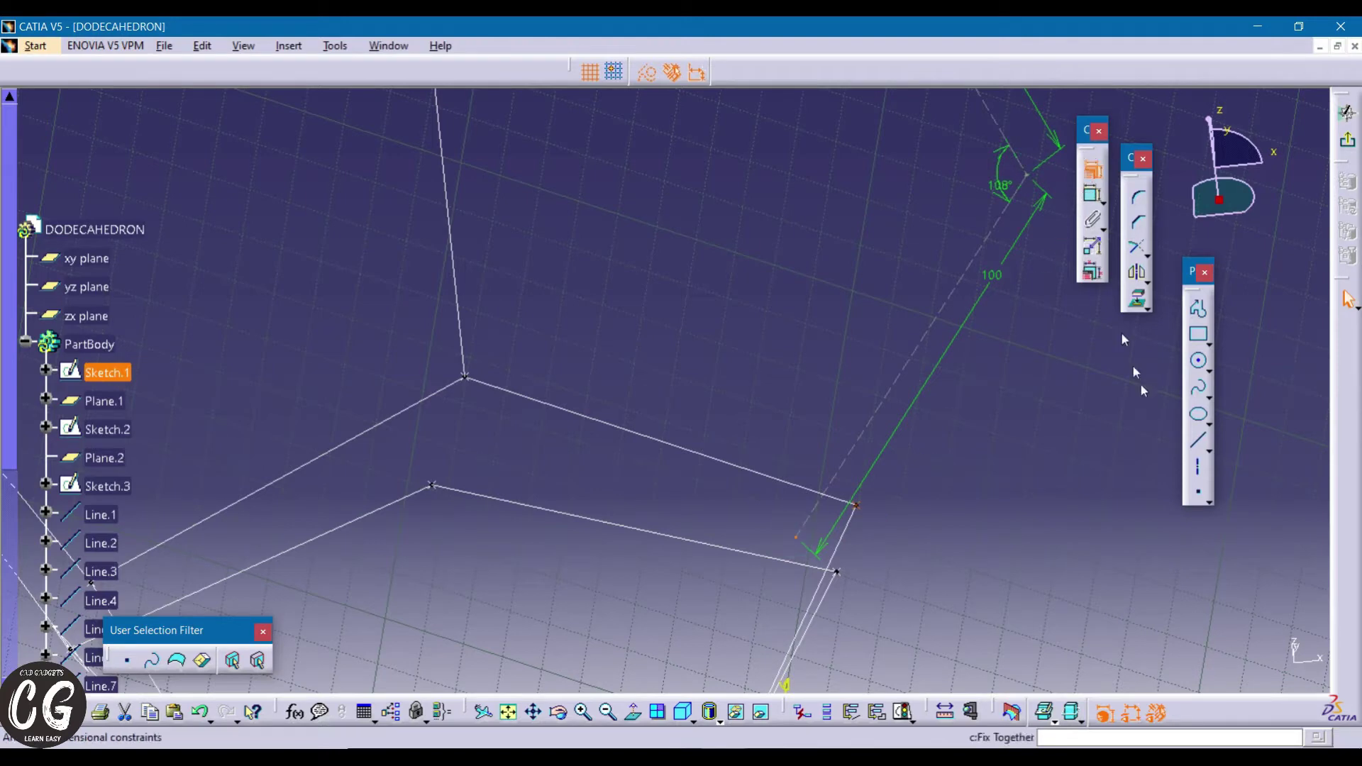
pyautogui.click(1220, 482)
pyautogui.click(1180, 654)
# - Place standard points on the two free corners of the constrained profile
pyautogui.moveTo(845, 398); pyautogui.dragTo(841, 508, button='middle')
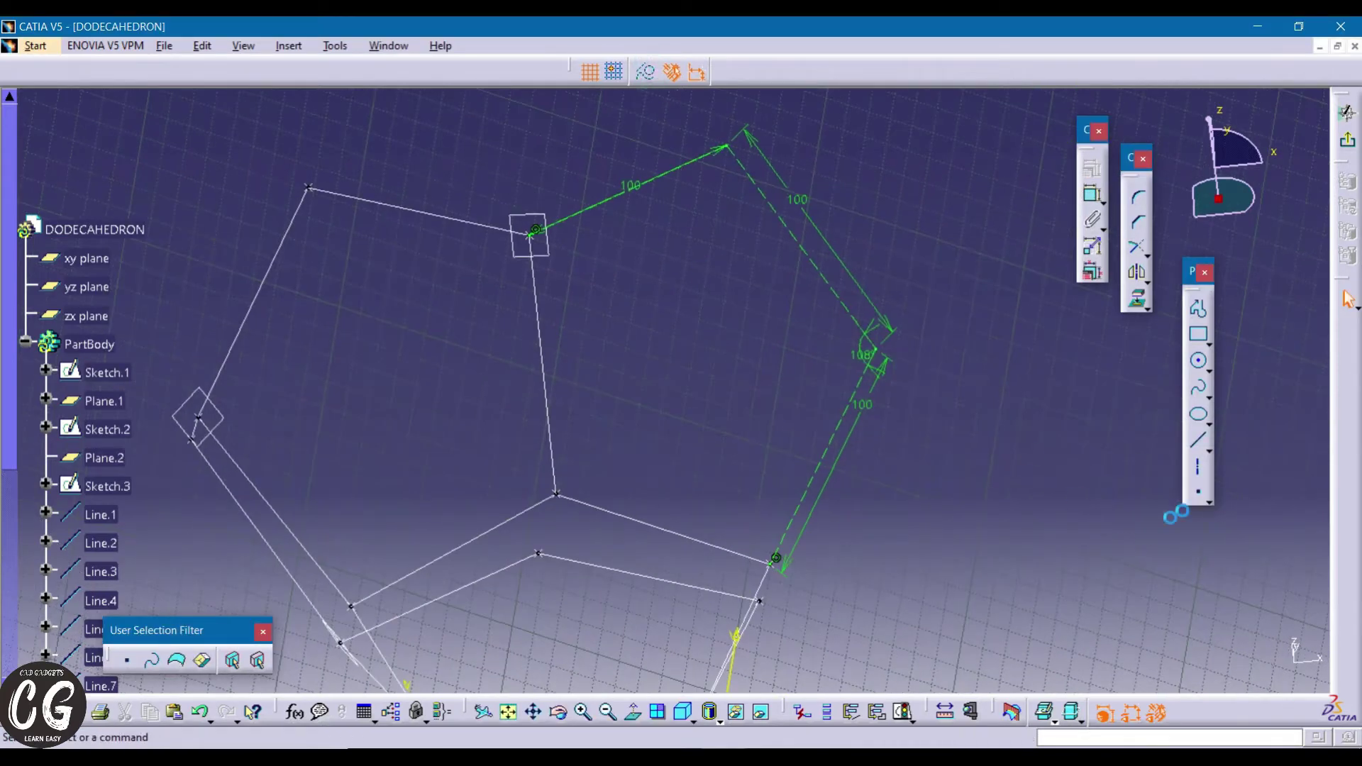
pyautogui.click(733, 138)
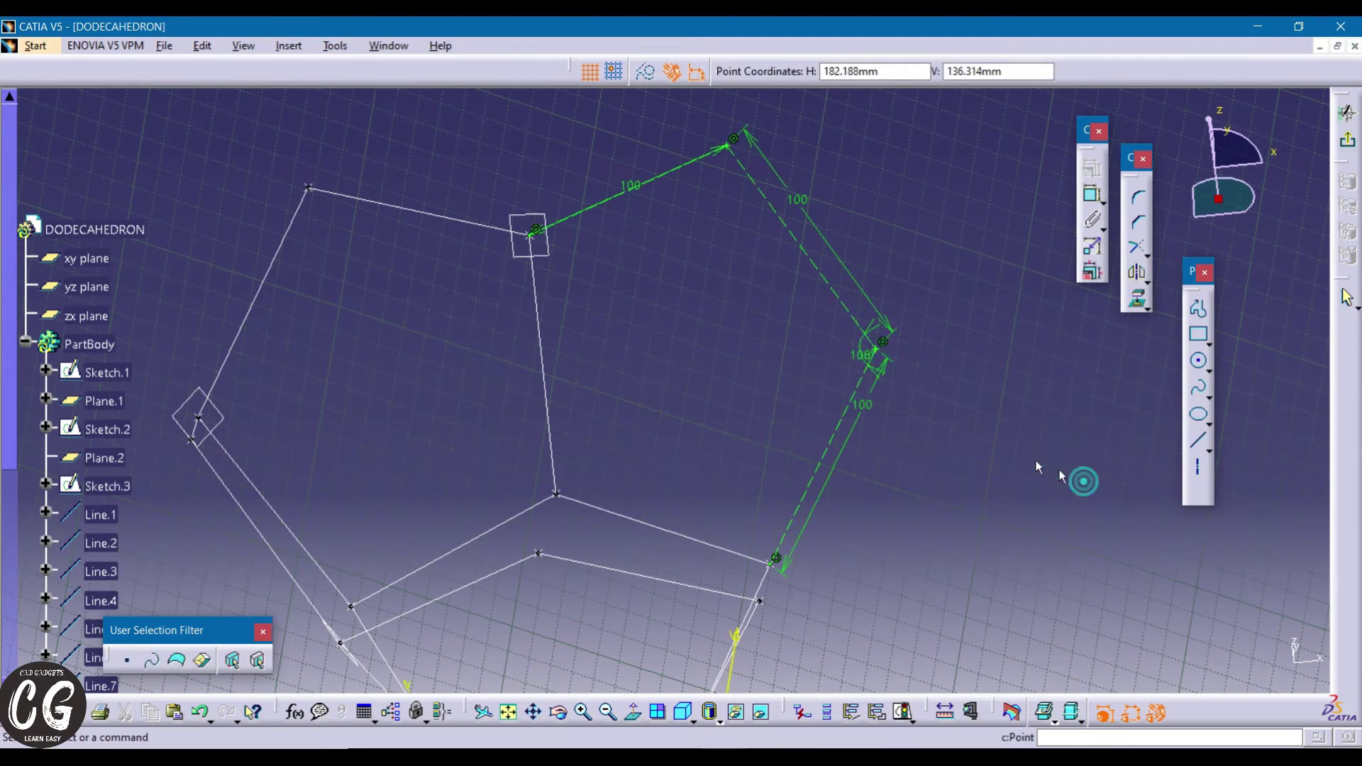
# - Exit the sketch and draw point-to-point lines from the Sketch.4 corner to the first new point and on to the second
pyautogui.click(1347, 139)
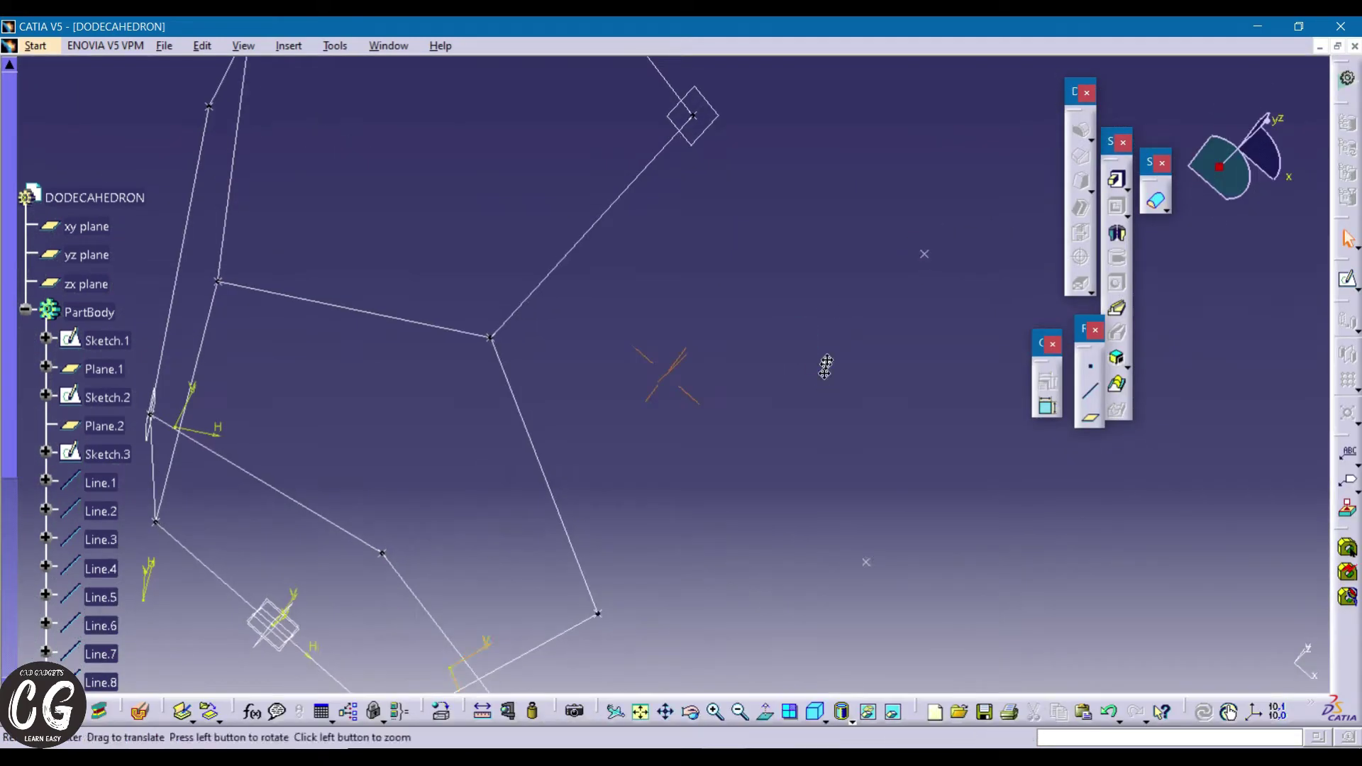
pyautogui.click(1090, 390)
pyautogui.click(688, 168)
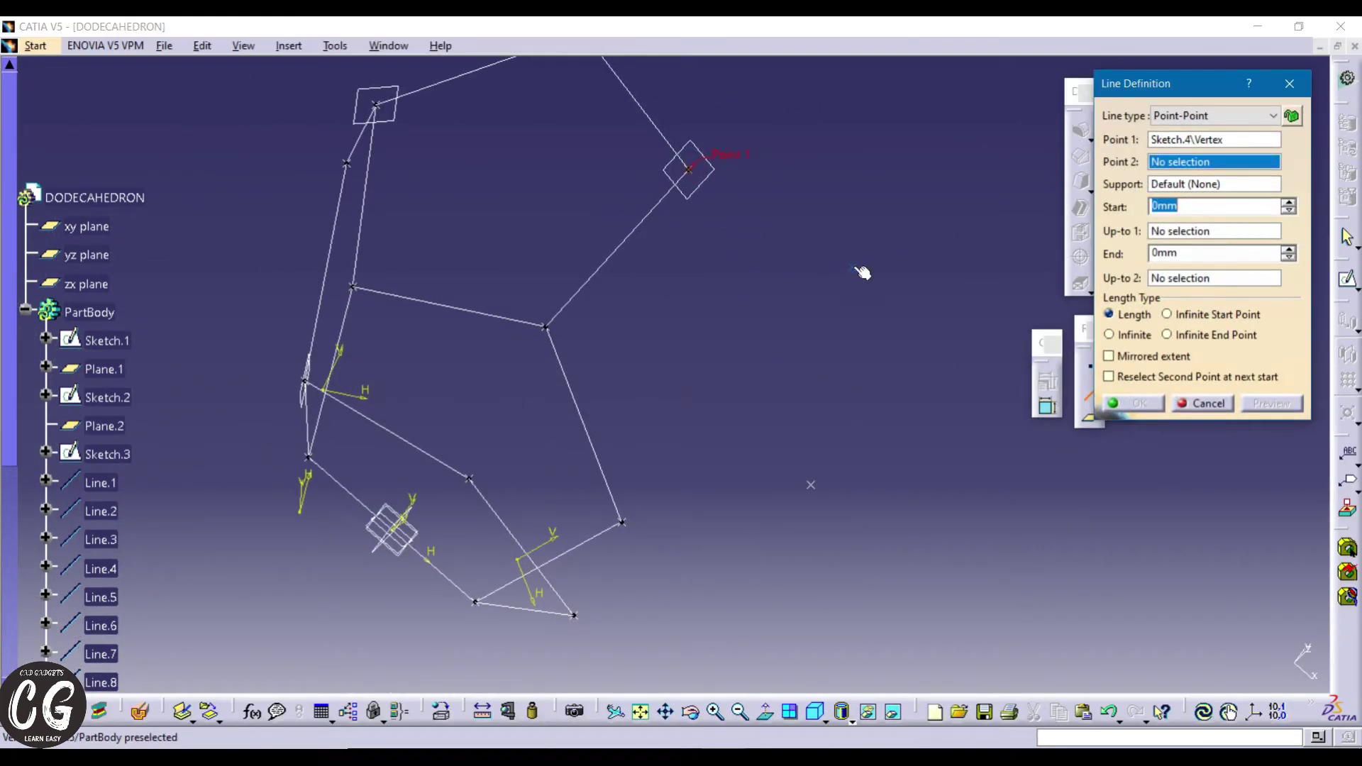
pyautogui.click(853, 267)
pyautogui.click(1139, 403)
pyautogui.click(811, 484)
pyautogui.click(853, 267)
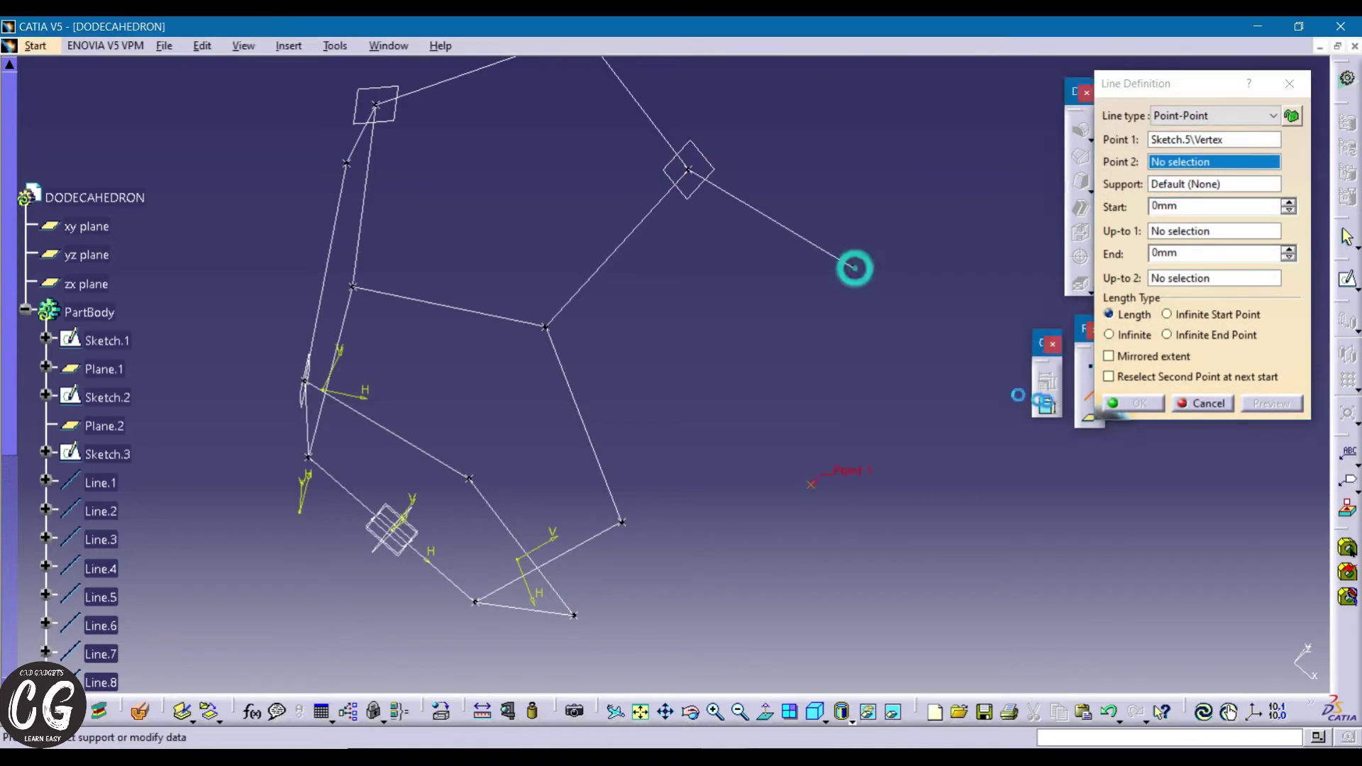
pyautogui.click(1138, 403)
# - Close the side pentagon with a point-to-point line from the Sketch.1 base corner to the remaining new point
pyautogui.click(1139, 403)
pyautogui.click(621, 522)
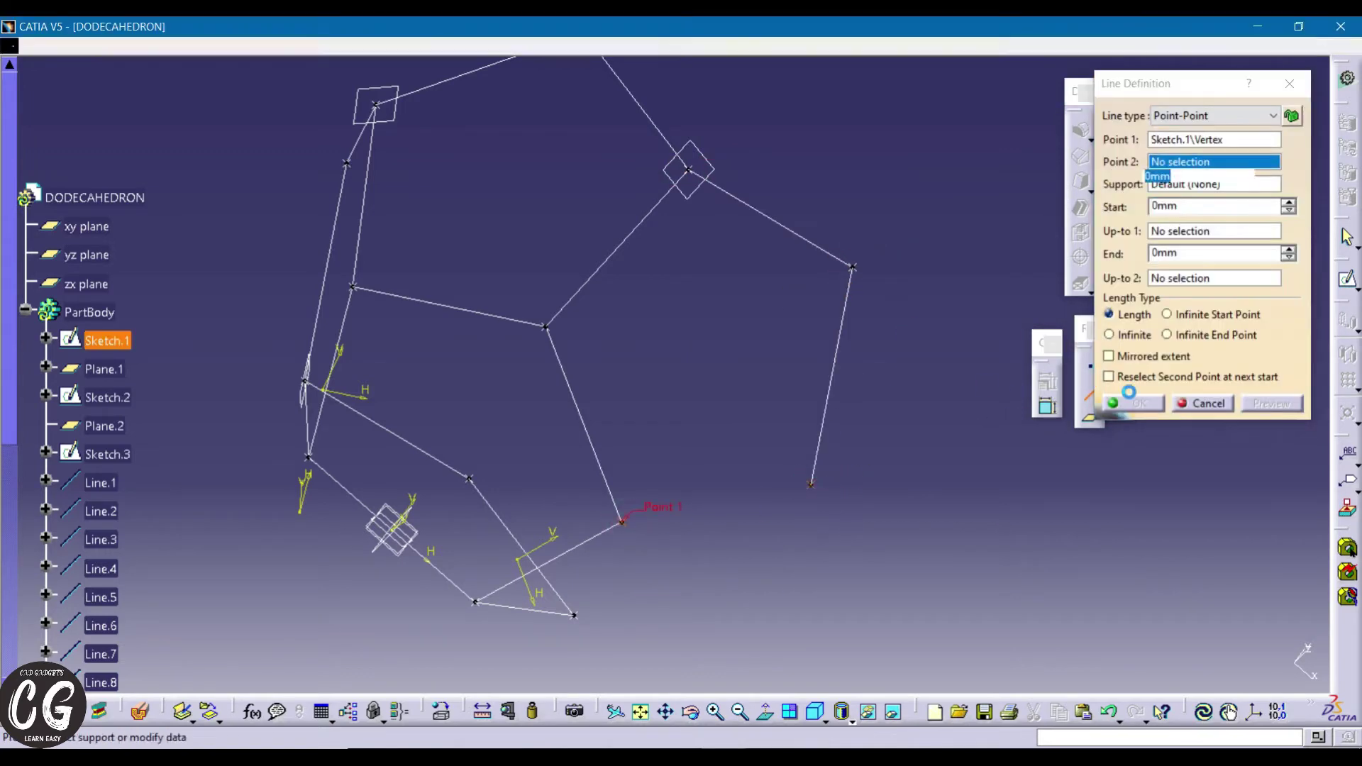
pyautogui.click(810, 485)
pyautogui.click(1139, 403)
pyautogui.press('Escape')
# - Create a plane through three points using two adjacent Sketch.1 base corners and the Sketch.2 rim corner beside the last open gap
pyautogui.moveTo(756, 532); pyautogui.dragTo(717, 341, button='middle')
pyautogui.click(1090, 419)
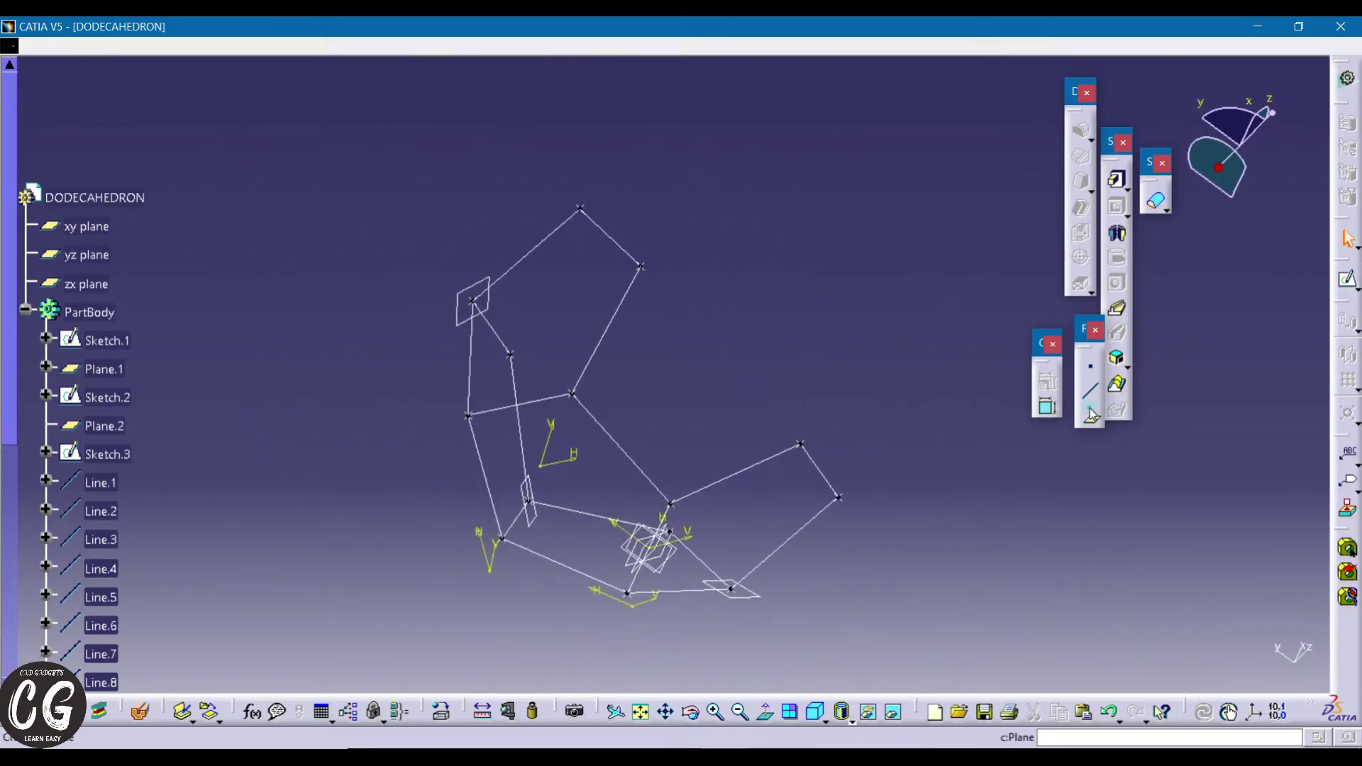
pyautogui.click(572, 394)
pyautogui.click(671, 504)
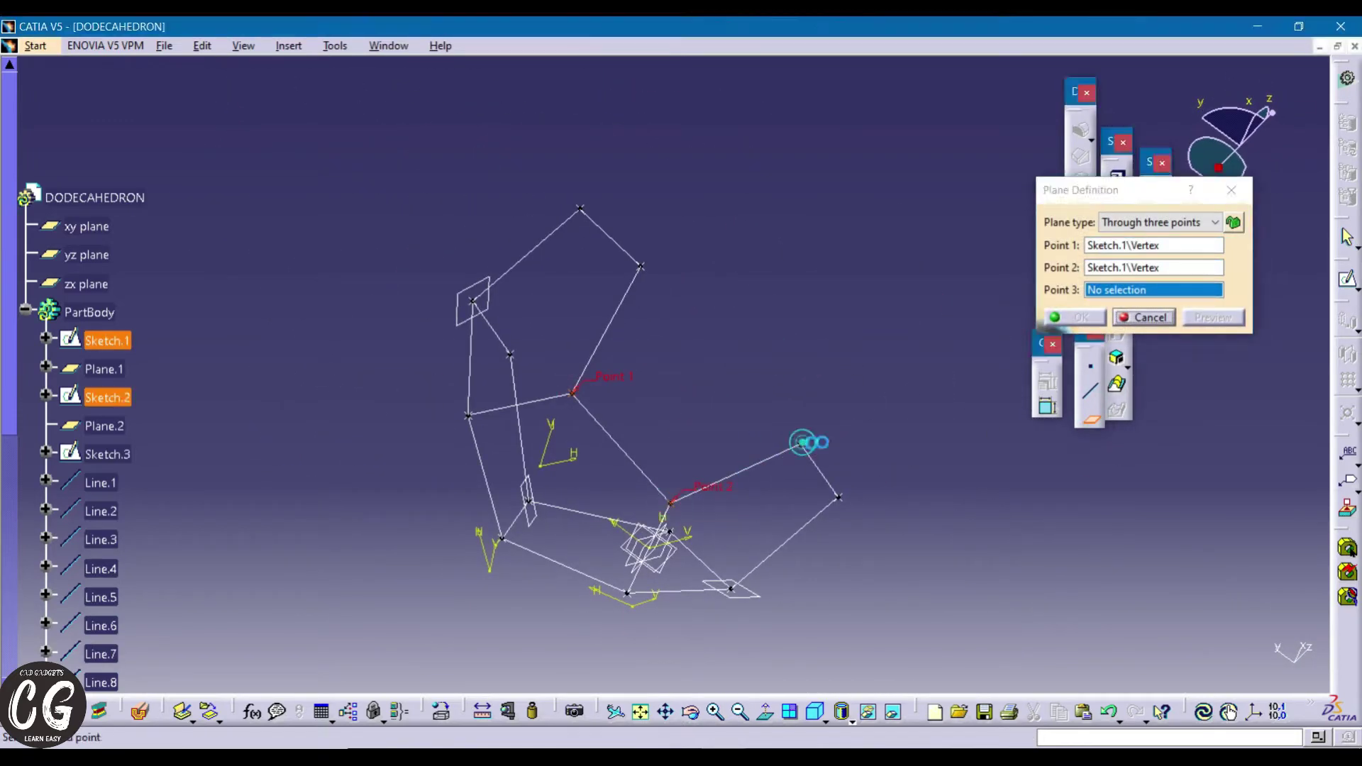
pyautogui.click(800, 444)
pyautogui.click(1075, 317)
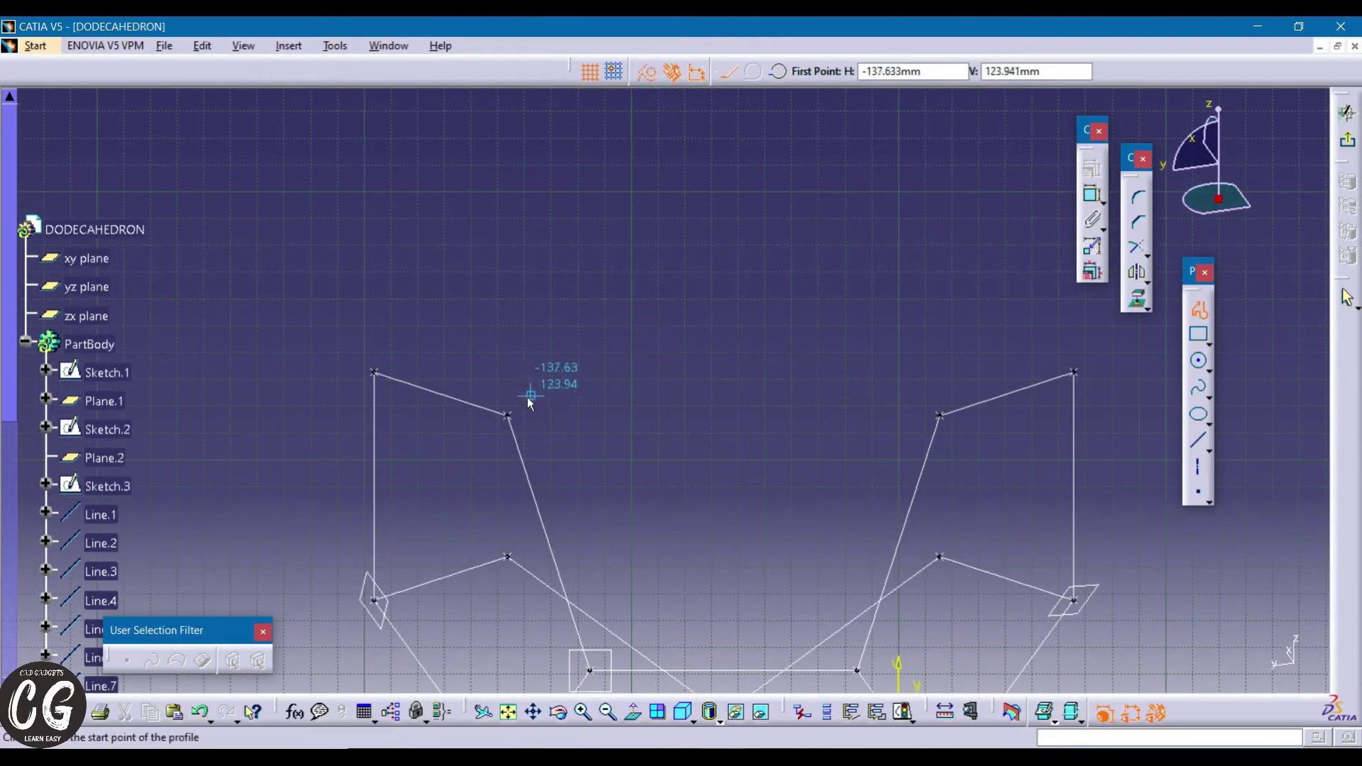
# - Sketch an open two-line construction profile across the gap between the two facing pentagon corners and set both line lengths to 100 mm
pyautogui.click(522, 397)
pyautogui.click(1134, 202)
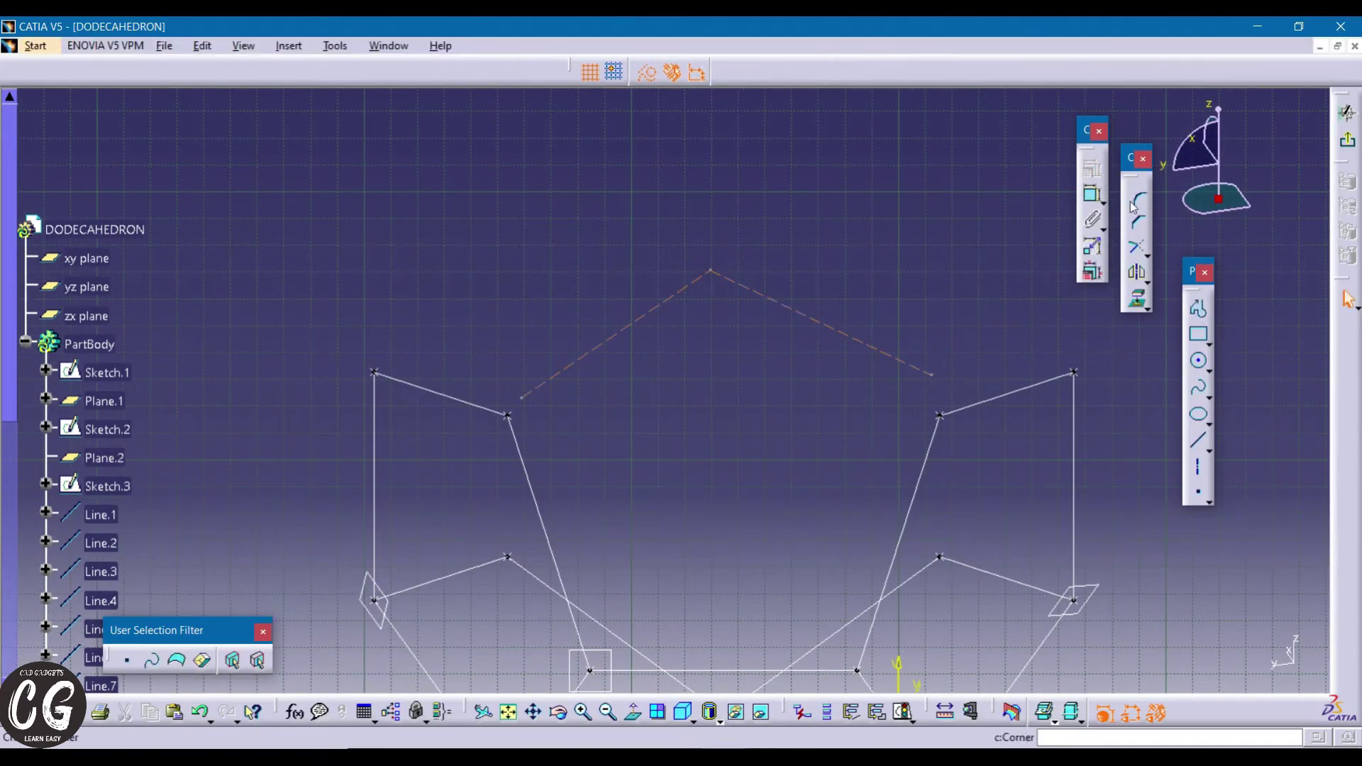
pyautogui.doubleClick(654, 273)
pyautogui.write('10')
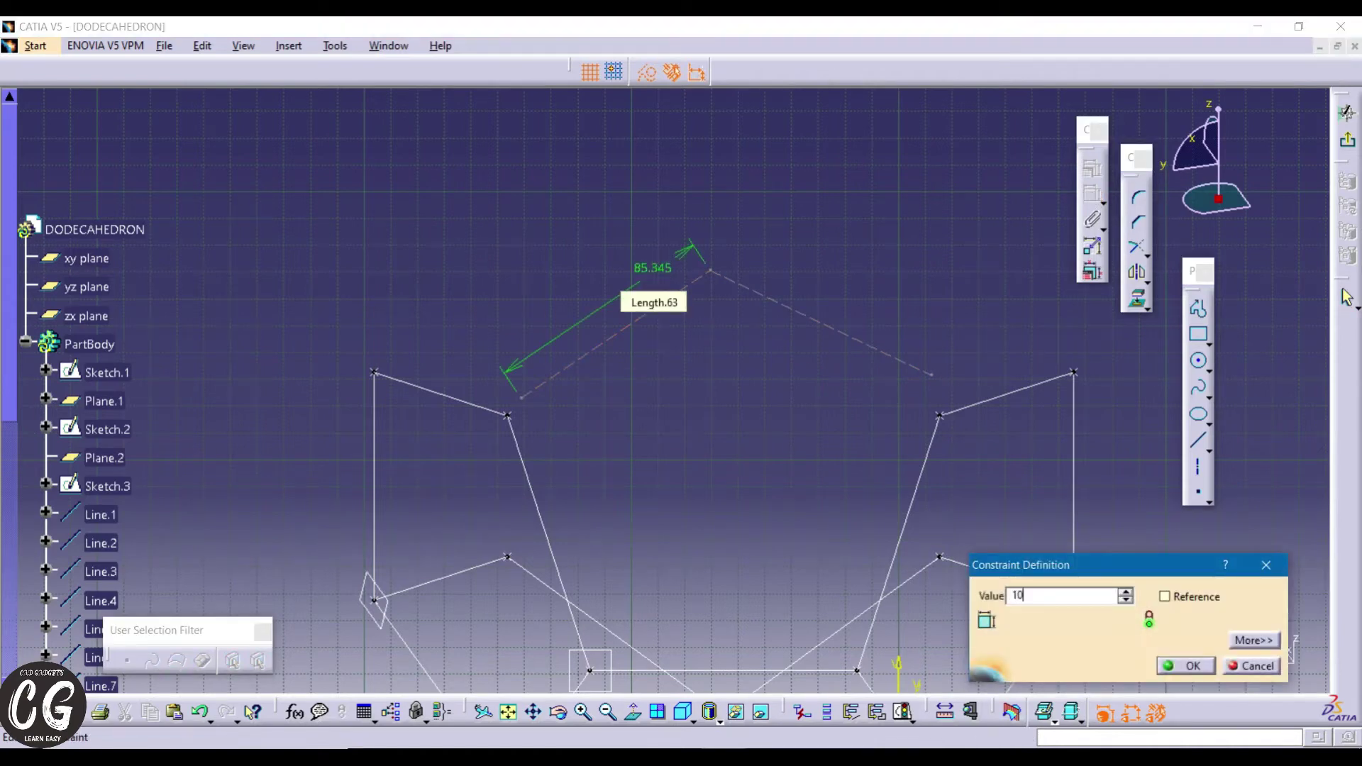
pyautogui.write('0')
pyautogui.press('Return')
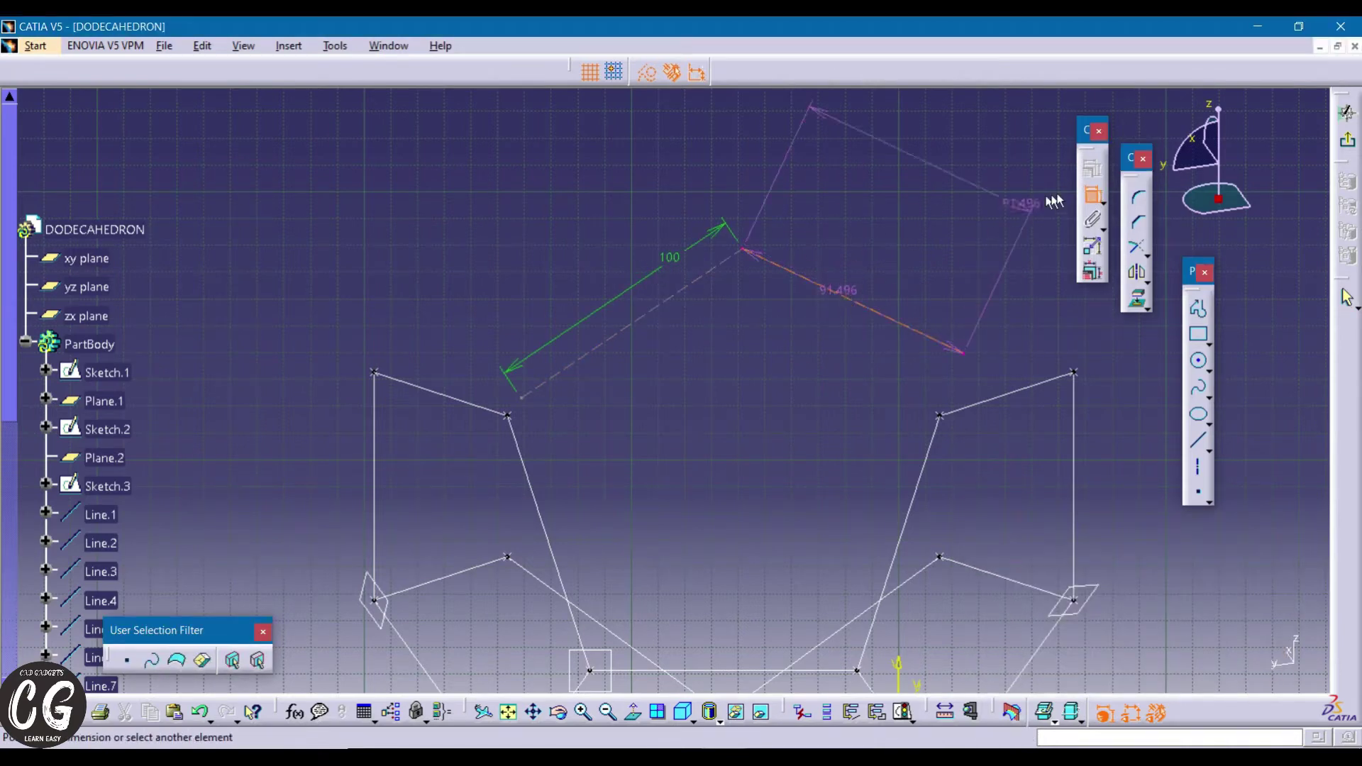
pyautogui.doubleClick(837, 288)
pyautogui.write('100mm')
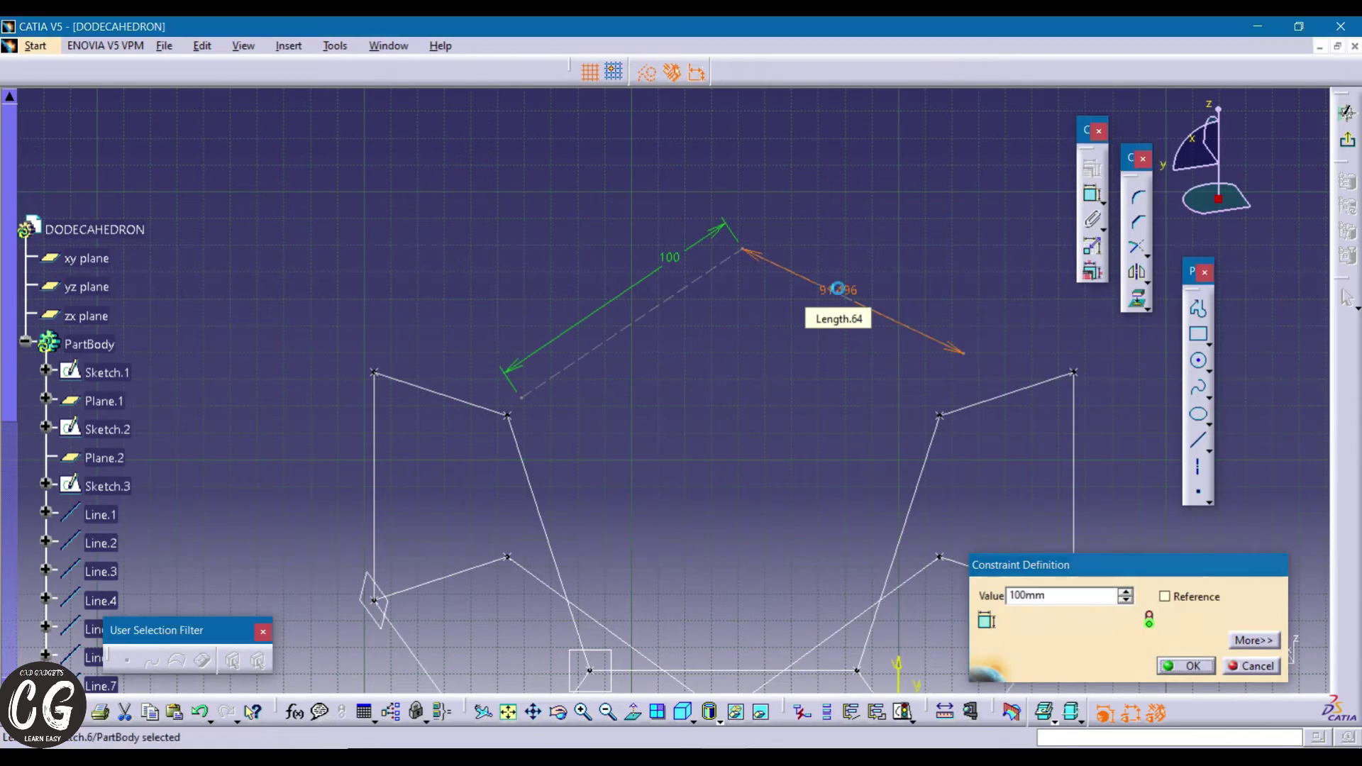
pyautogui.press('Return')
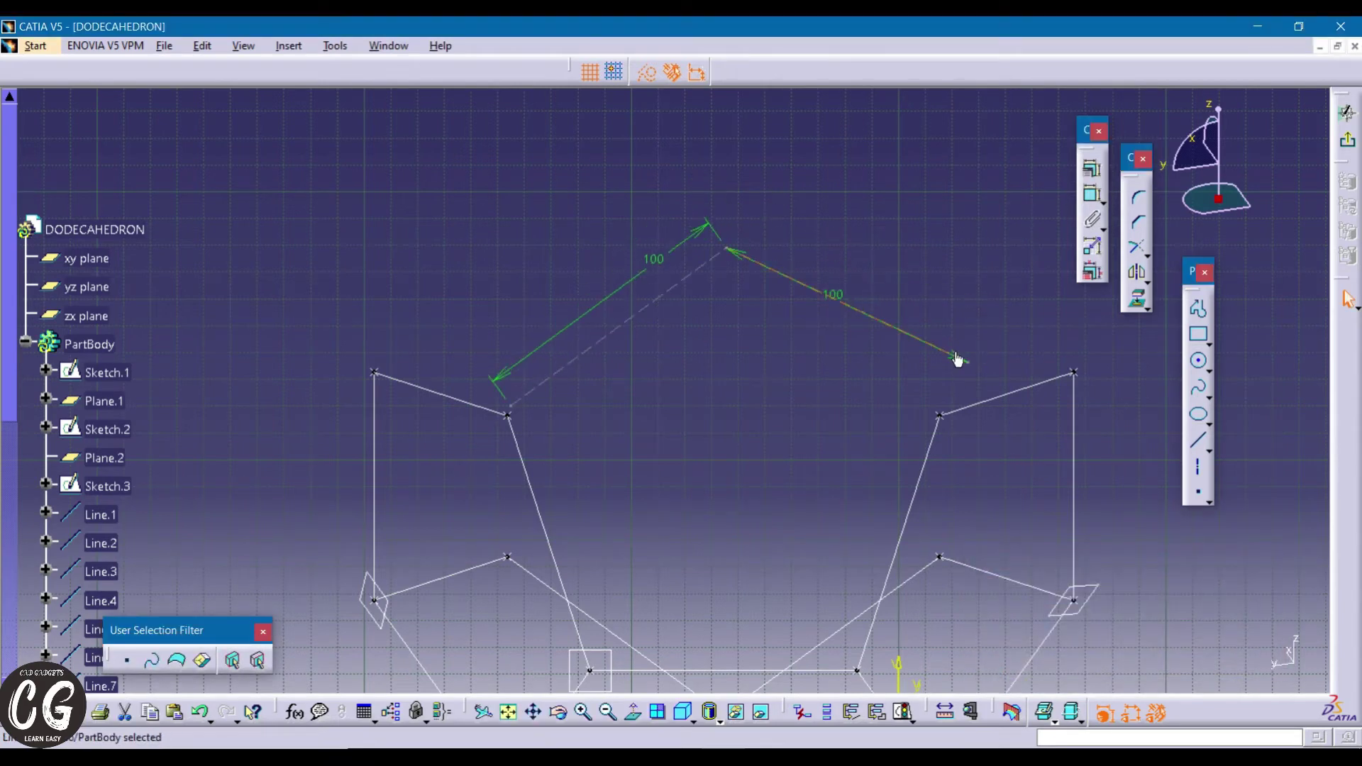
# - Make the two-line profile's endpoints coincident with the two facing pentagon corners
pyautogui.click(1084, 175)
pyautogui.click(1199, 651)
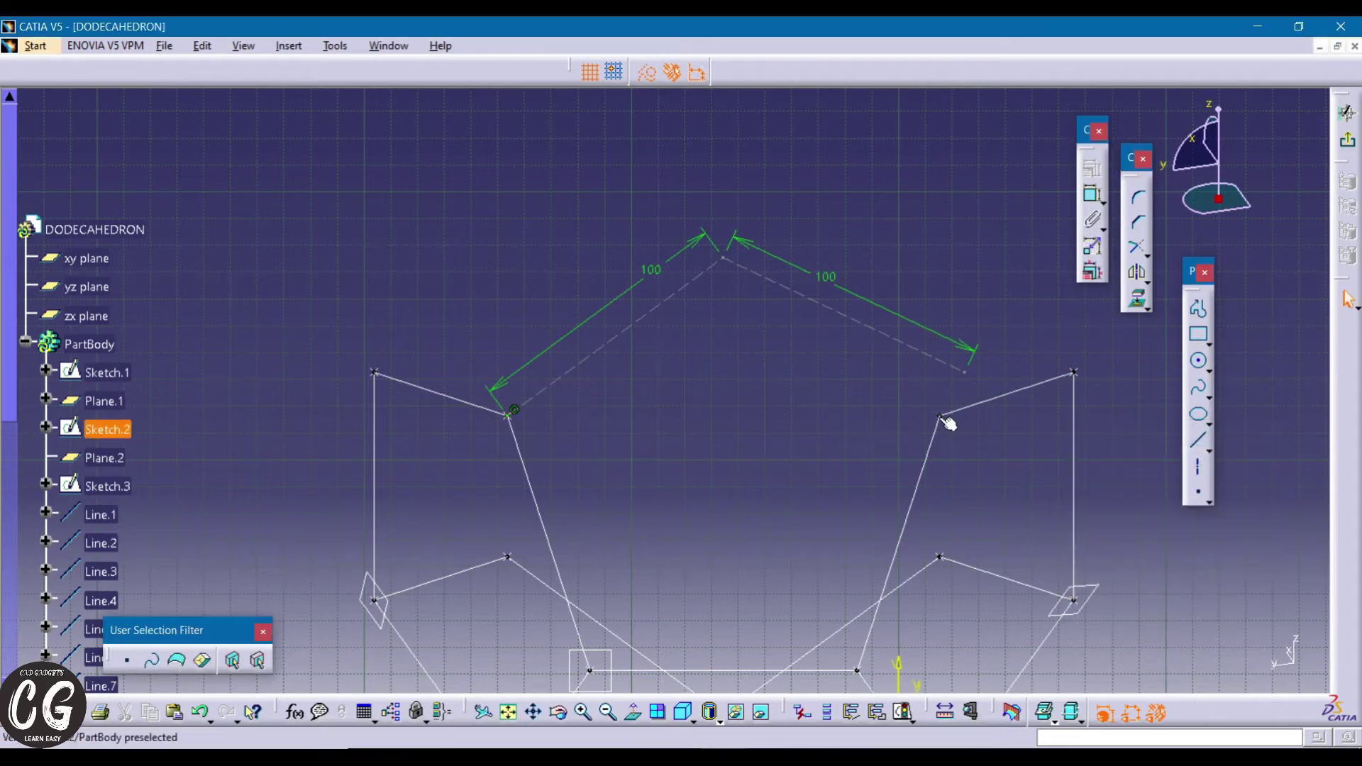
pyautogui.click(1094, 188)
pyautogui.click(1189, 480)
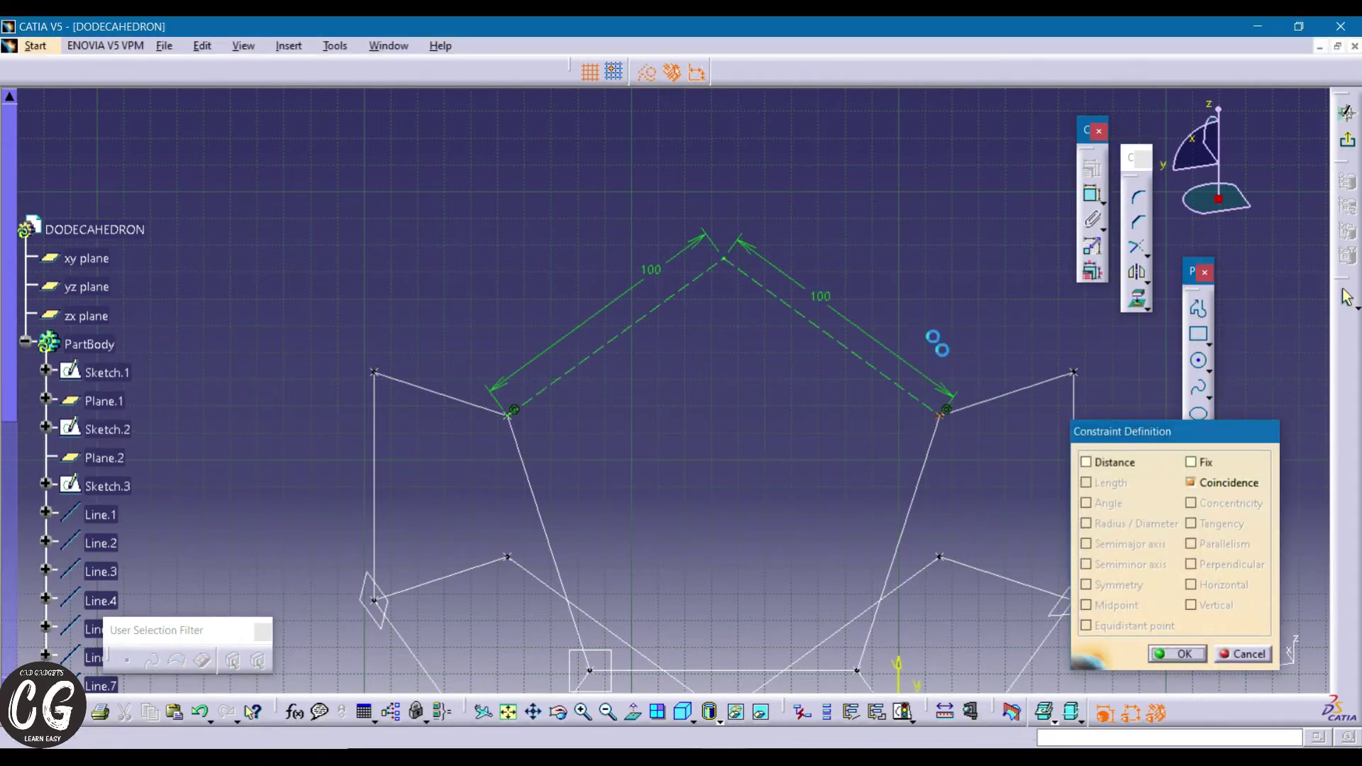
pyautogui.click(1165, 651)
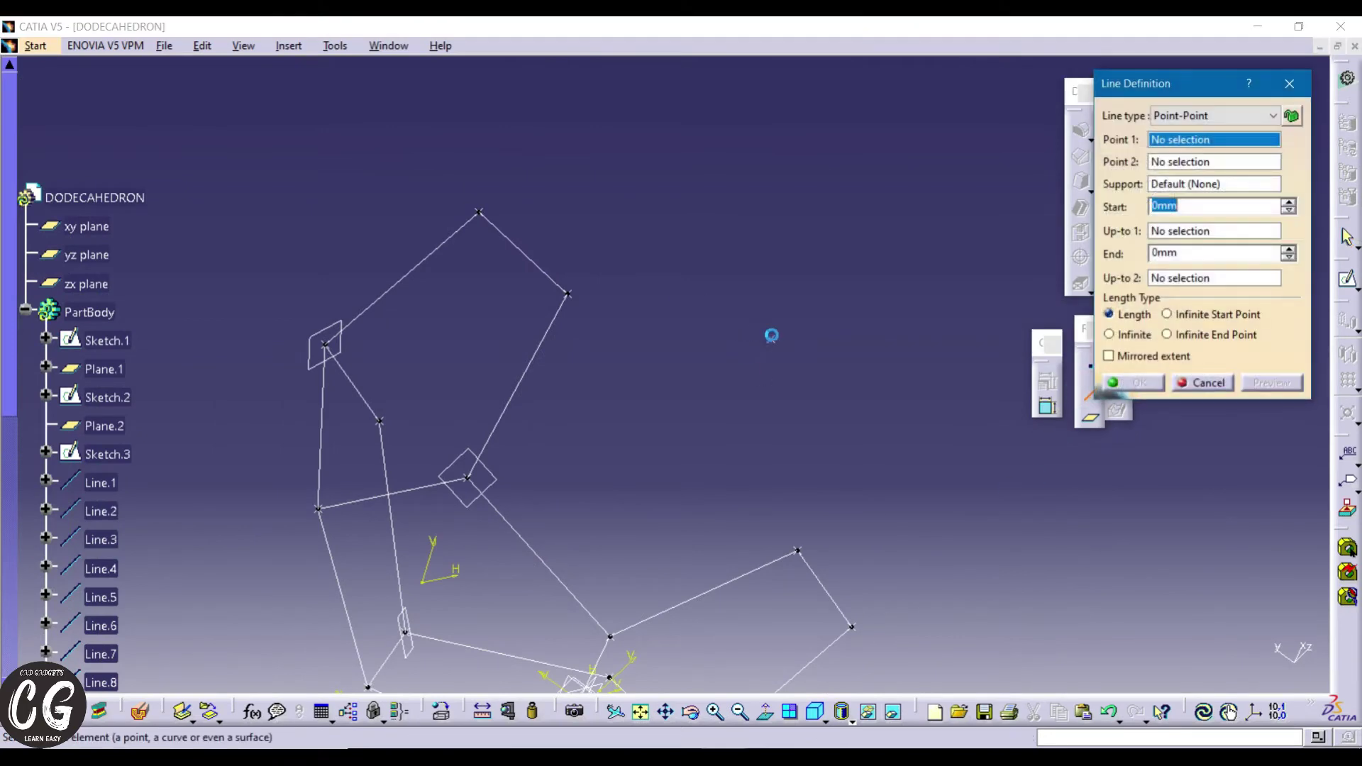
# - Join the new apex point to the two facing pentagon corners with point-to-point lines
pyautogui.click(771, 337)
pyautogui.click(568, 293)
pyautogui.press('Return')
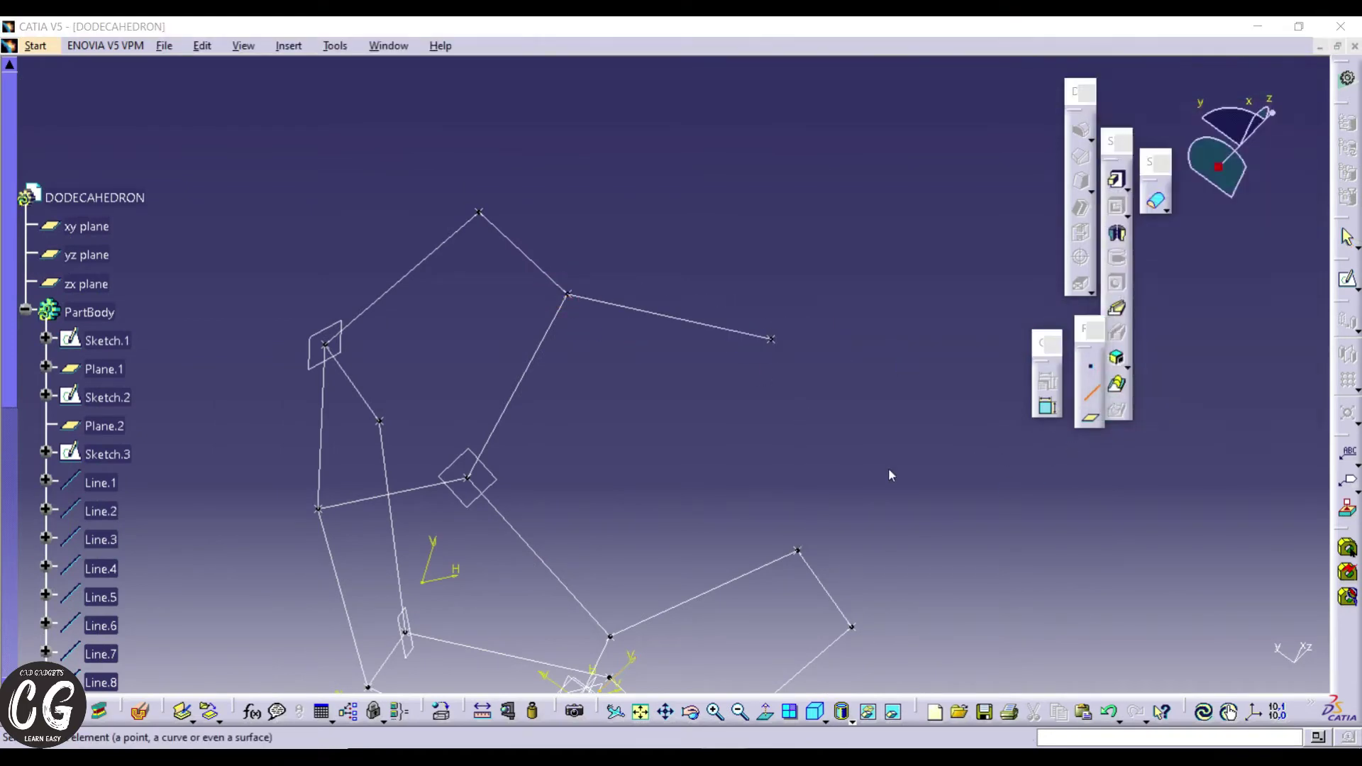
pyautogui.click(797, 550)
pyautogui.click(770, 339)
pyautogui.click(1131, 402)
pyautogui.moveTo(858, 240)
pyautogui.mouseDown(button='middle')
pyautogui.moveTo(733, 296)
pyautogui.moveTo(1065, 372)
pyautogui.mouseUp(button='middle')
pyautogui.click(1085, 394)
pyautogui.moveTo(887, 369)
pyautogui.mouseDown(button='middle')
pyautogui.moveTo(727, 343)
pyautogui.moveTo(889, 359)
pyautogui.mouseUp(button='middle')
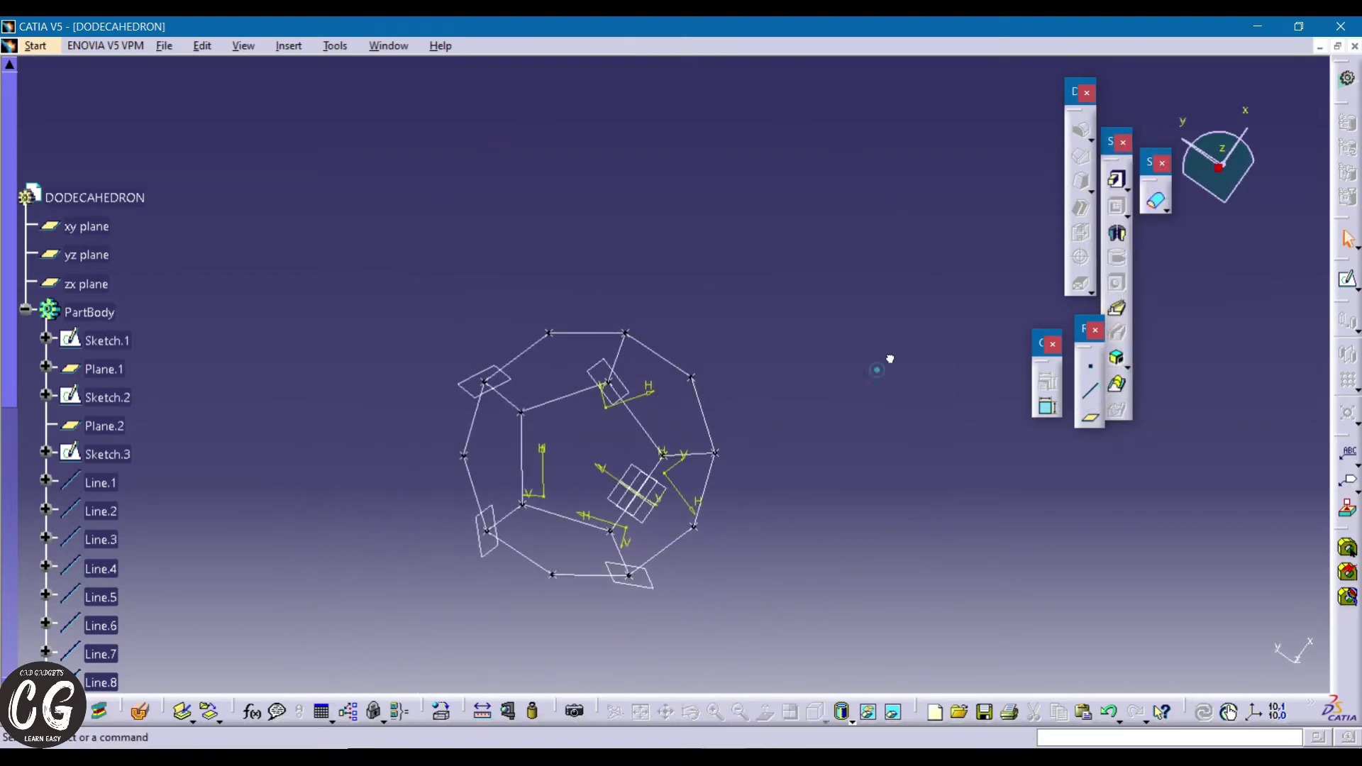
# - Switch to the surface design workbench and fill the base pentagon bounded by Line.9, Line.8, Line.5, Line.6 and Line.7
pyautogui.click(35, 45)
pyautogui.moveTo(92, 85)
pyautogui.click(341, 595)
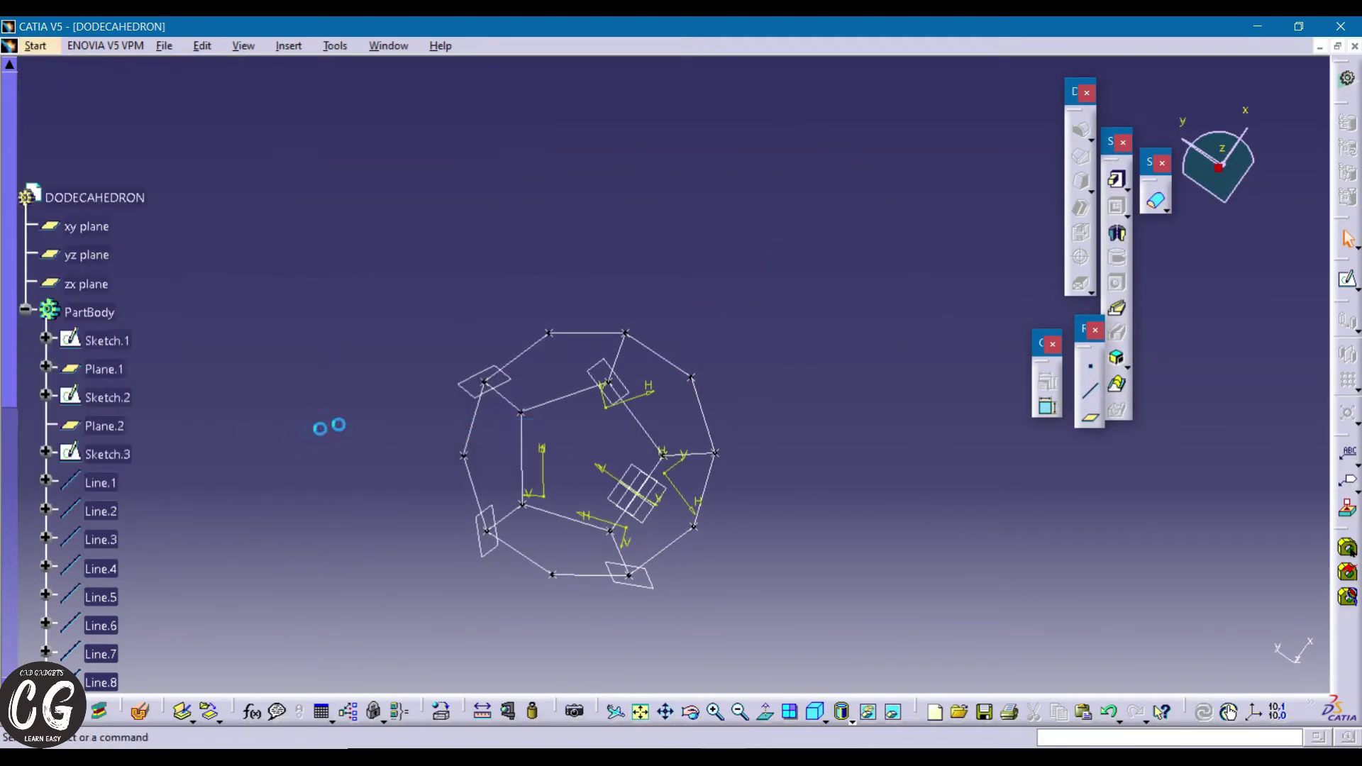
pyautogui.moveTo(552, 377); pyautogui.dragTo(830, 273, button='middle')
pyautogui.click(1126, 227)
pyautogui.click(599, 289)
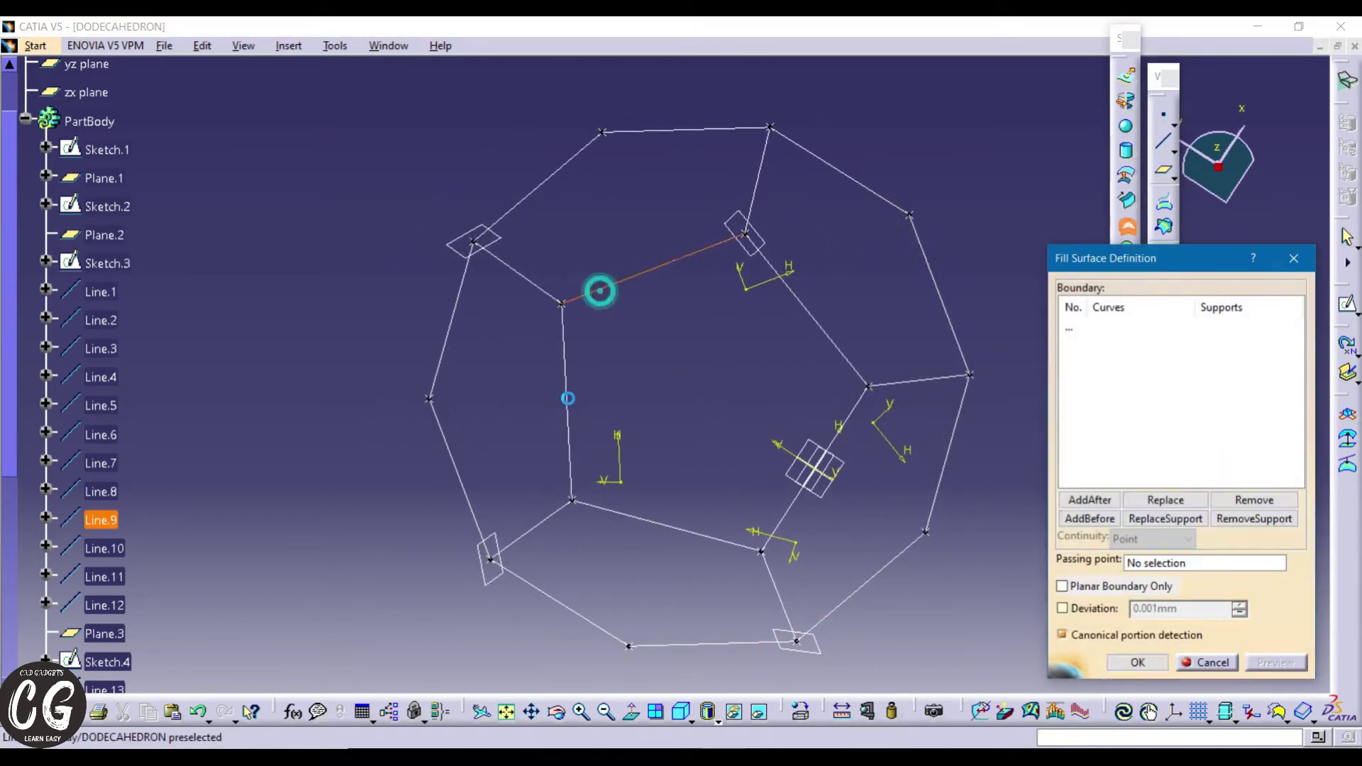
pyautogui.click(567, 397)
pyautogui.click(663, 526)
pyautogui.click(803, 508)
pyautogui.click(804, 307)
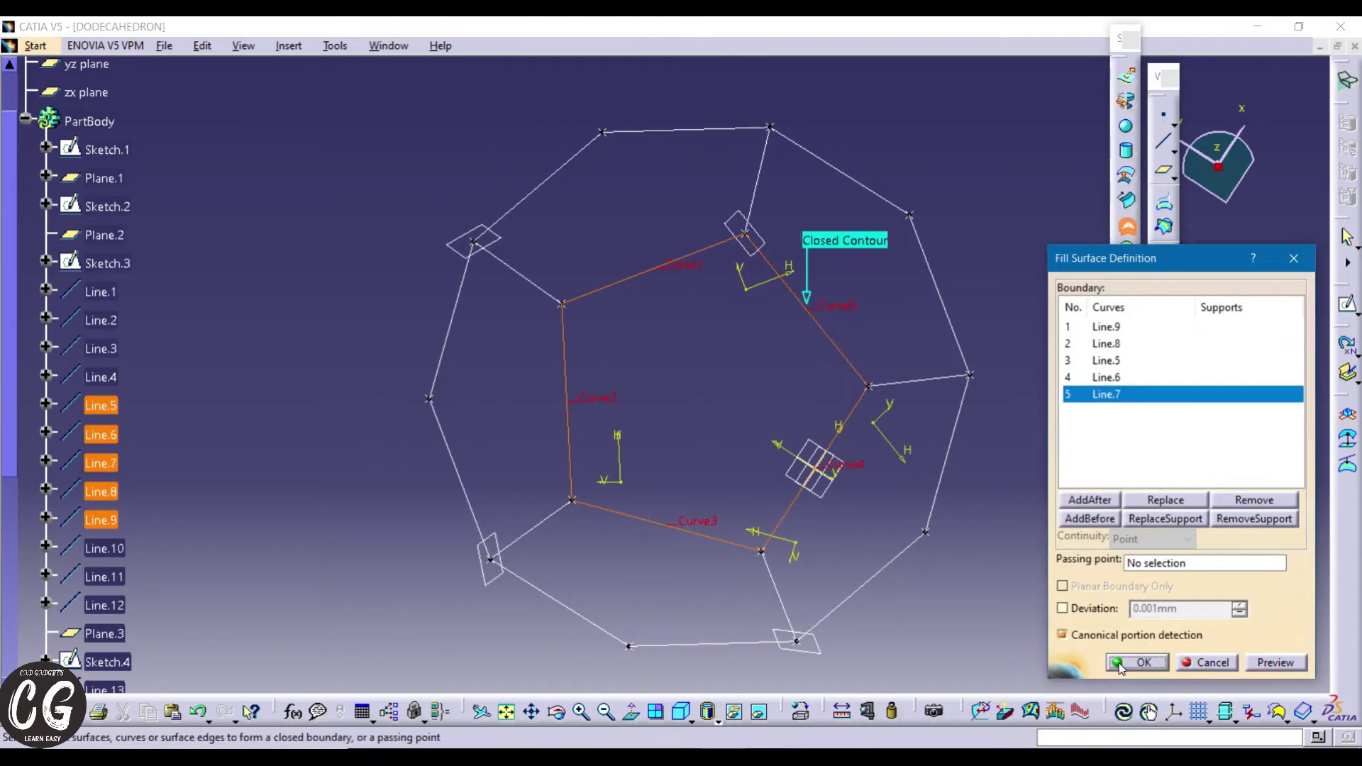
pyautogui.press('Return')
# - Fill the side pentagon adjoining base edge Line.7, using its five boundary lines
pyautogui.click(836, 168)
pyautogui.click(756, 175)
pyautogui.click(802, 306)
pyautogui.click(920, 379)
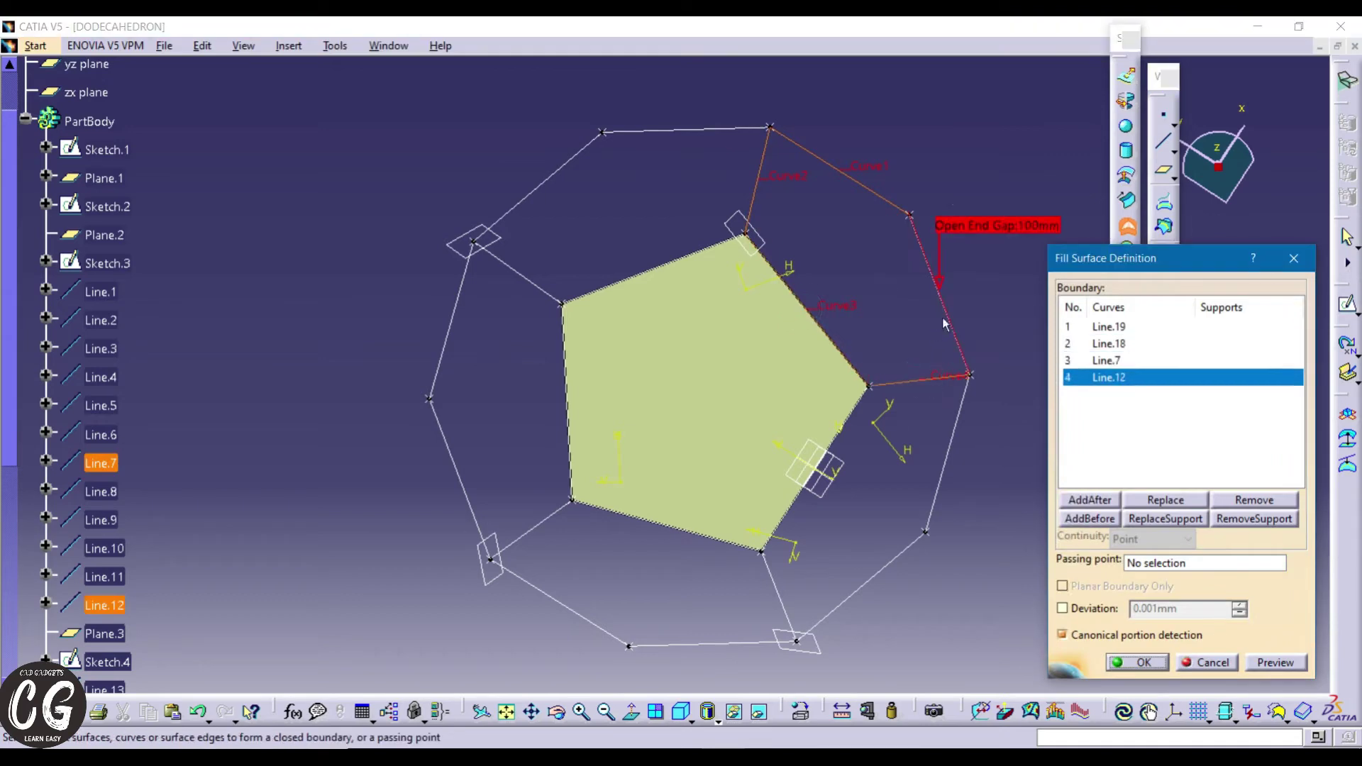
pyautogui.click(944, 312)
pyautogui.click(1136, 661)
# - Fill the side pentagon bounded by Line.16, Line.15, Line.9, Line.18 and Line.17
pyautogui.click(573, 160)
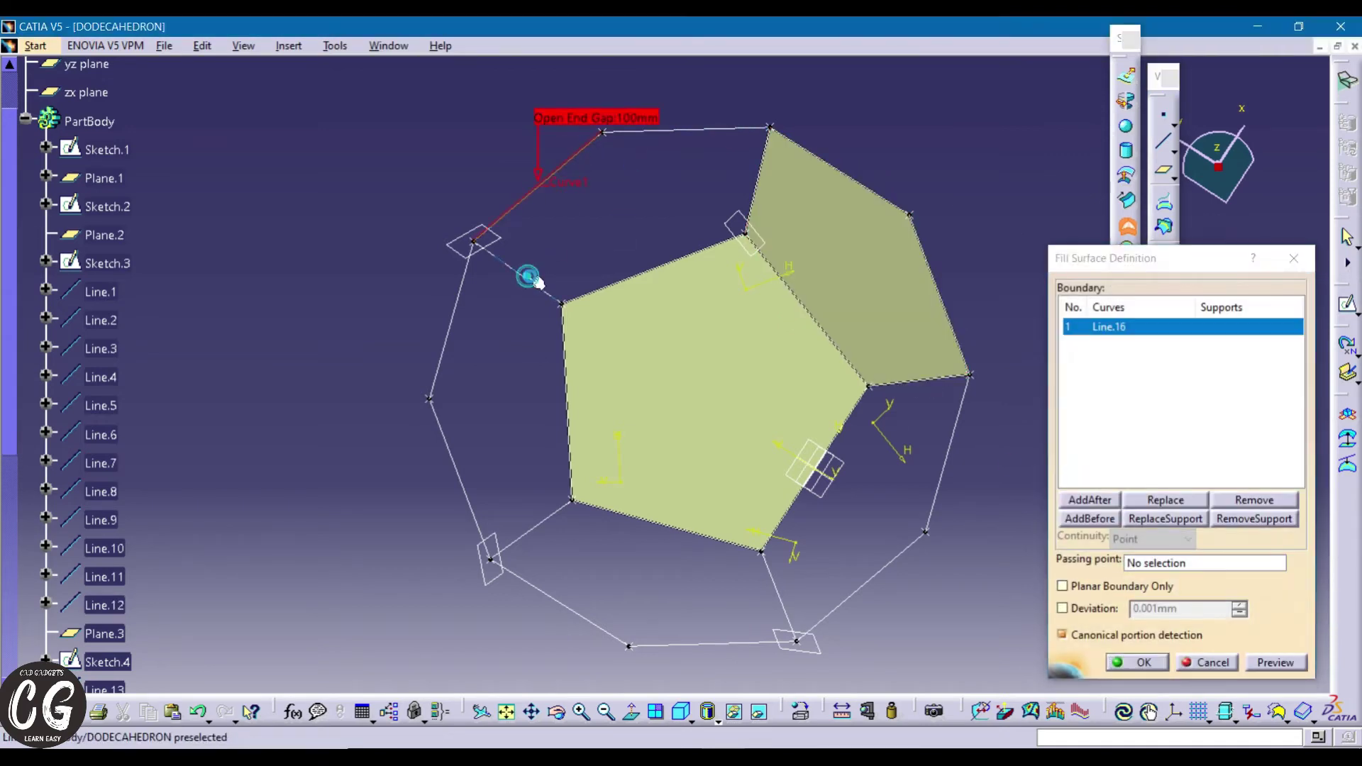
pyautogui.click(526, 277)
pyautogui.click(623, 280)
pyautogui.click(760, 177)
pyautogui.click(734, 129)
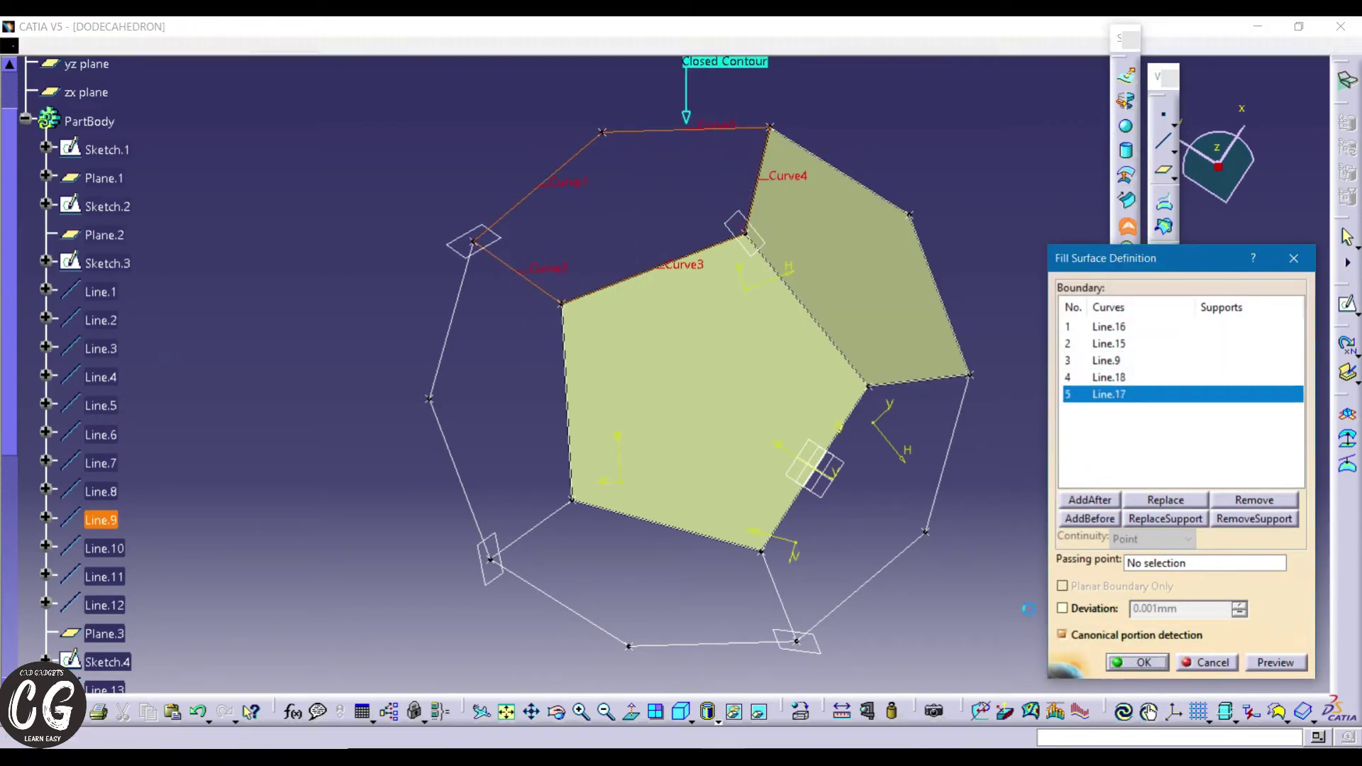
pyautogui.click(1136, 661)
# - Fill the side pentagon adjoining base edge Line.6, selecting its boundary lines in consecutive order from Line.11
pyautogui.moveTo(974, 542); pyautogui.dragTo(927, 395, button='middle')
pyautogui.click(901, 304)
pyautogui.click(872, 235)
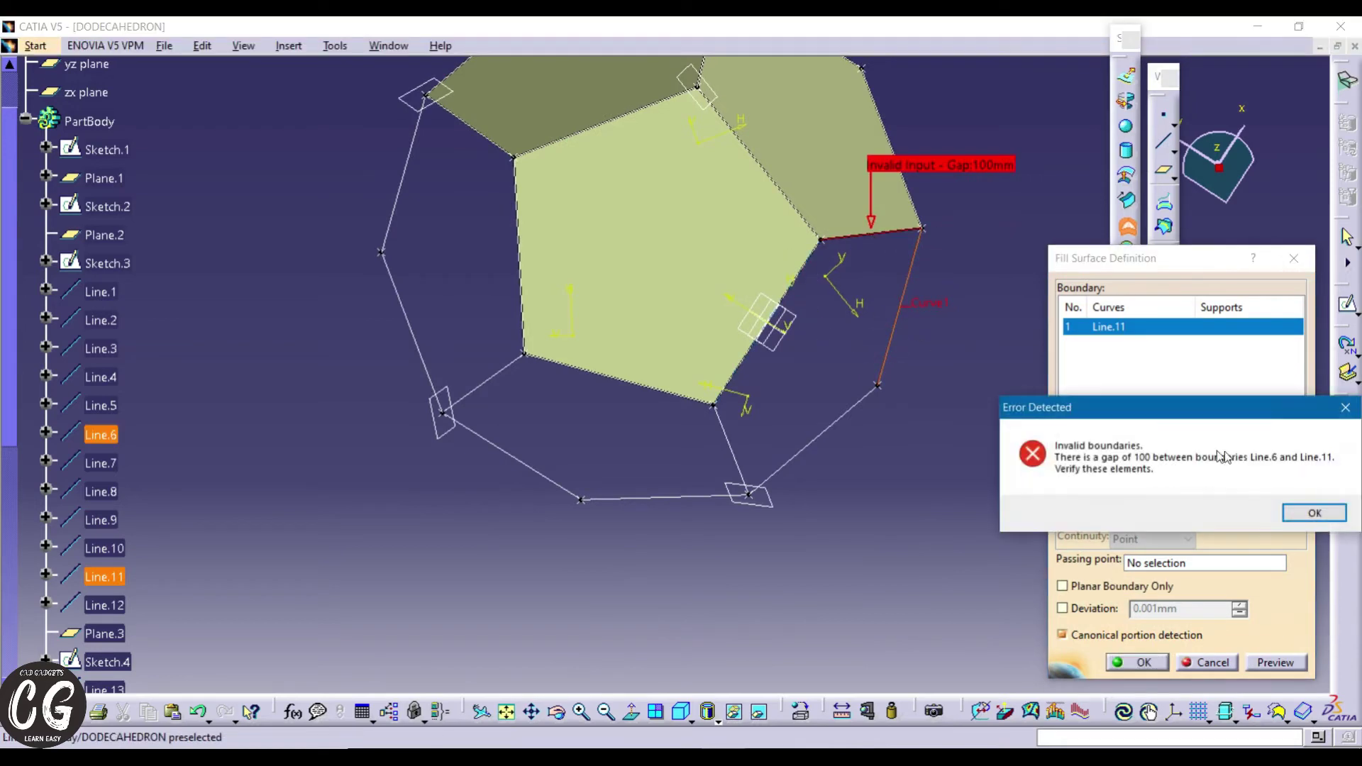
pyautogui.click(1305, 511)
pyautogui.click(855, 413)
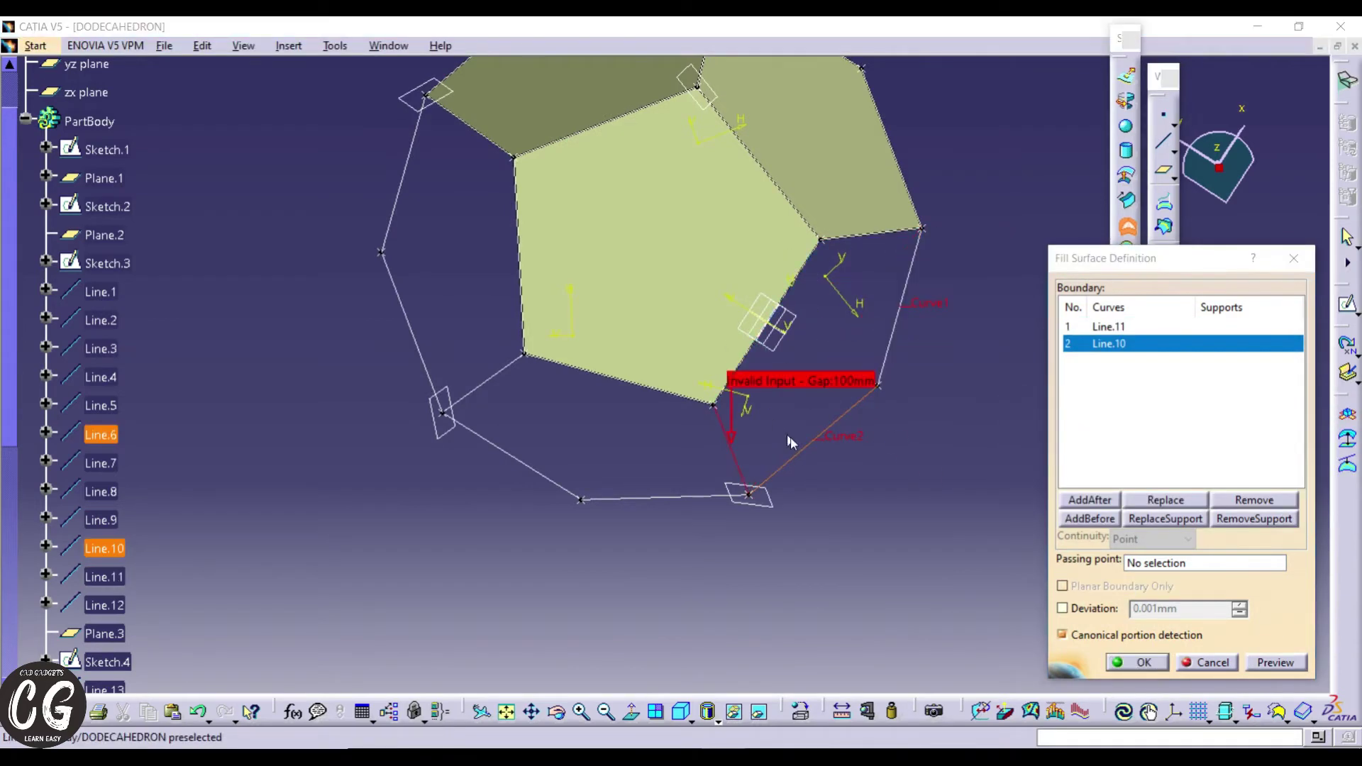
pyautogui.press('Return')
pyautogui.click(736, 454)
pyautogui.click(774, 318)
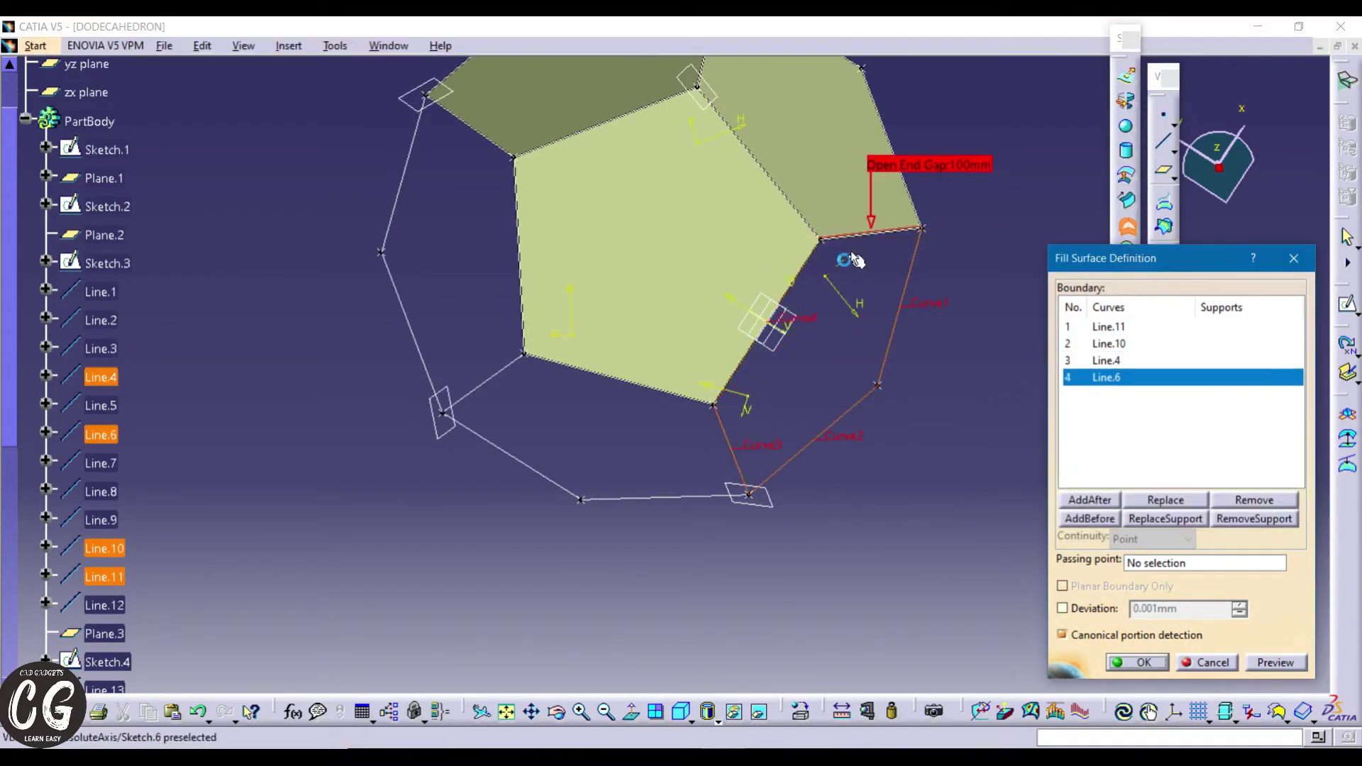
pyautogui.click(871, 235)
pyautogui.click(1129, 661)
# - Fill the side pentagon adjoining base edge Line.5, using its five boundary lines
pyautogui.click(623, 379)
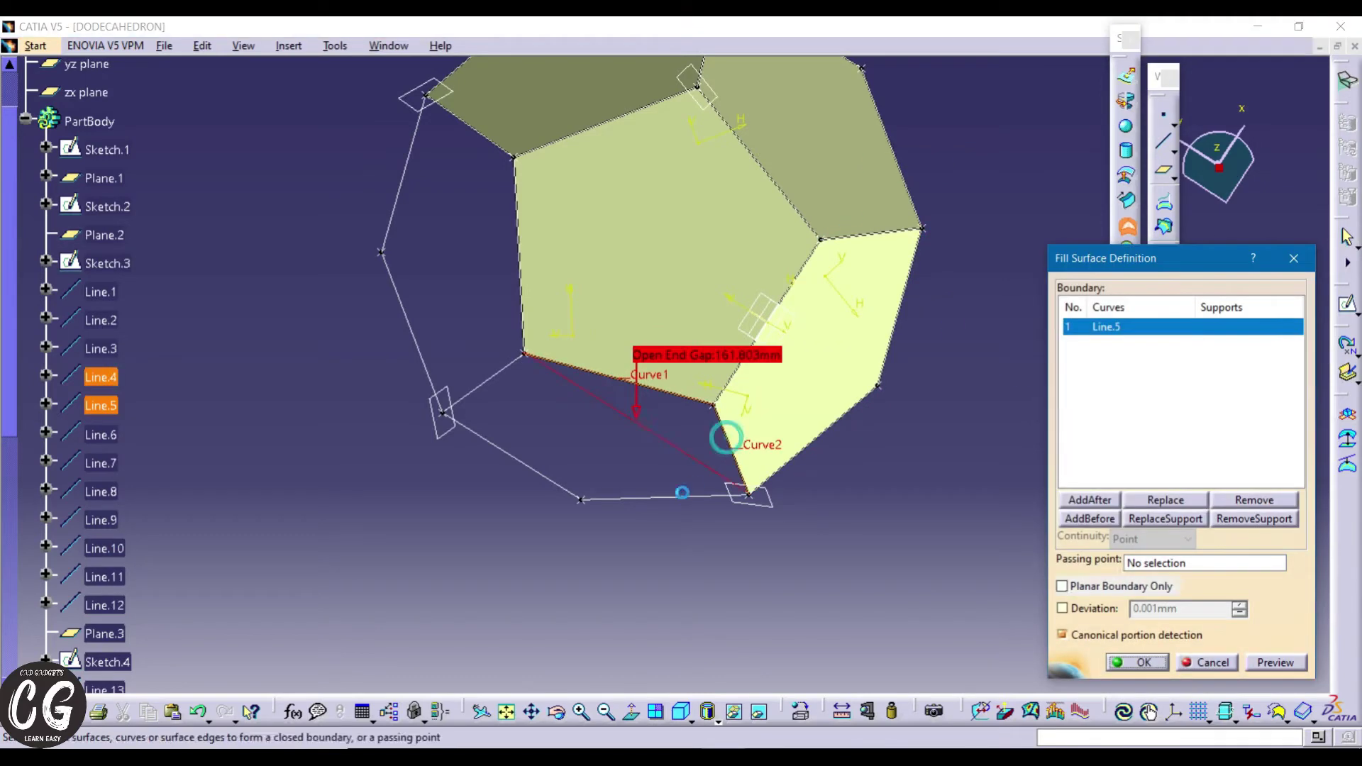
pyautogui.click(726, 435)
pyautogui.click(667, 496)
pyautogui.click(550, 480)
pyautogui.click(489, 383)
pyautogui.click(1136, 662)
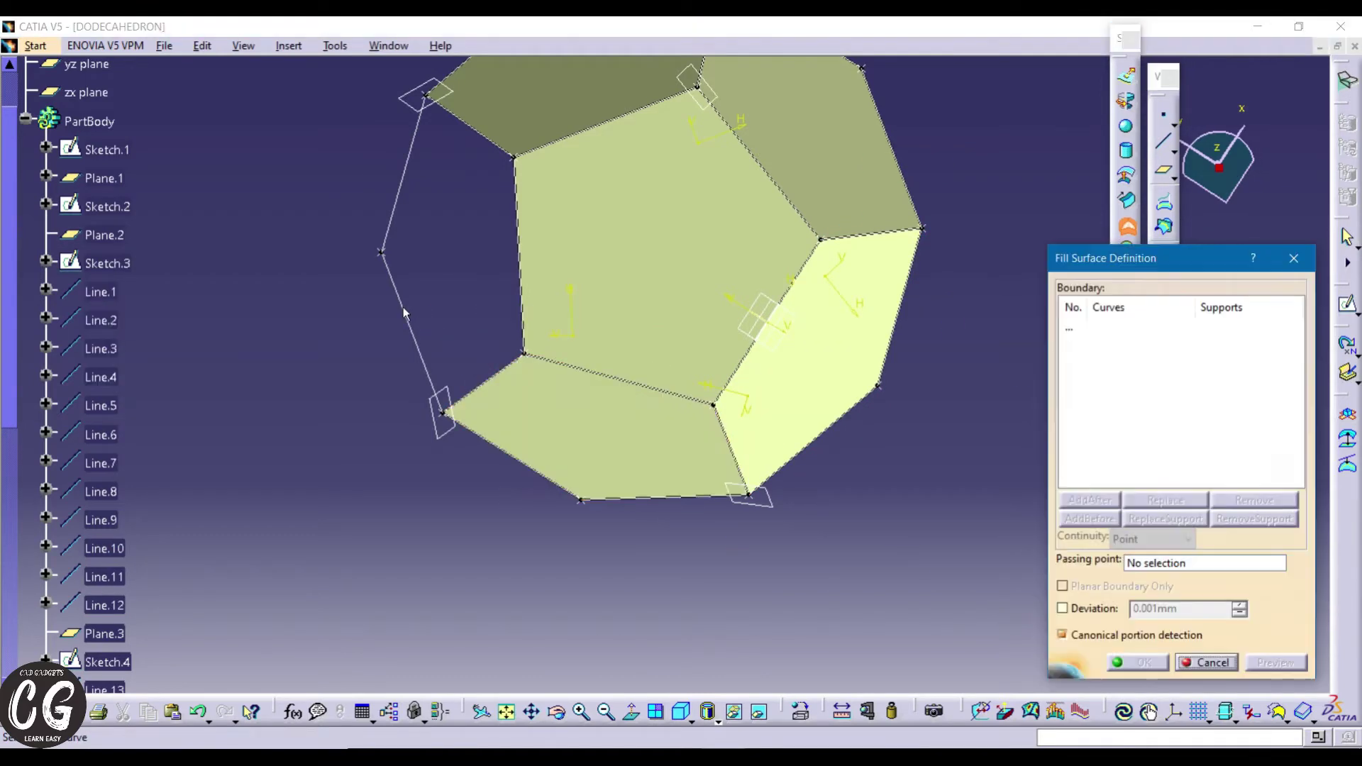
# - Fill the last open side pentagon, adjoining base edge Line.8, and end the Fill command
pyautogui.click(466, 126)
pyautogui.click(519, 282)
pyautogui.click(486, 381)
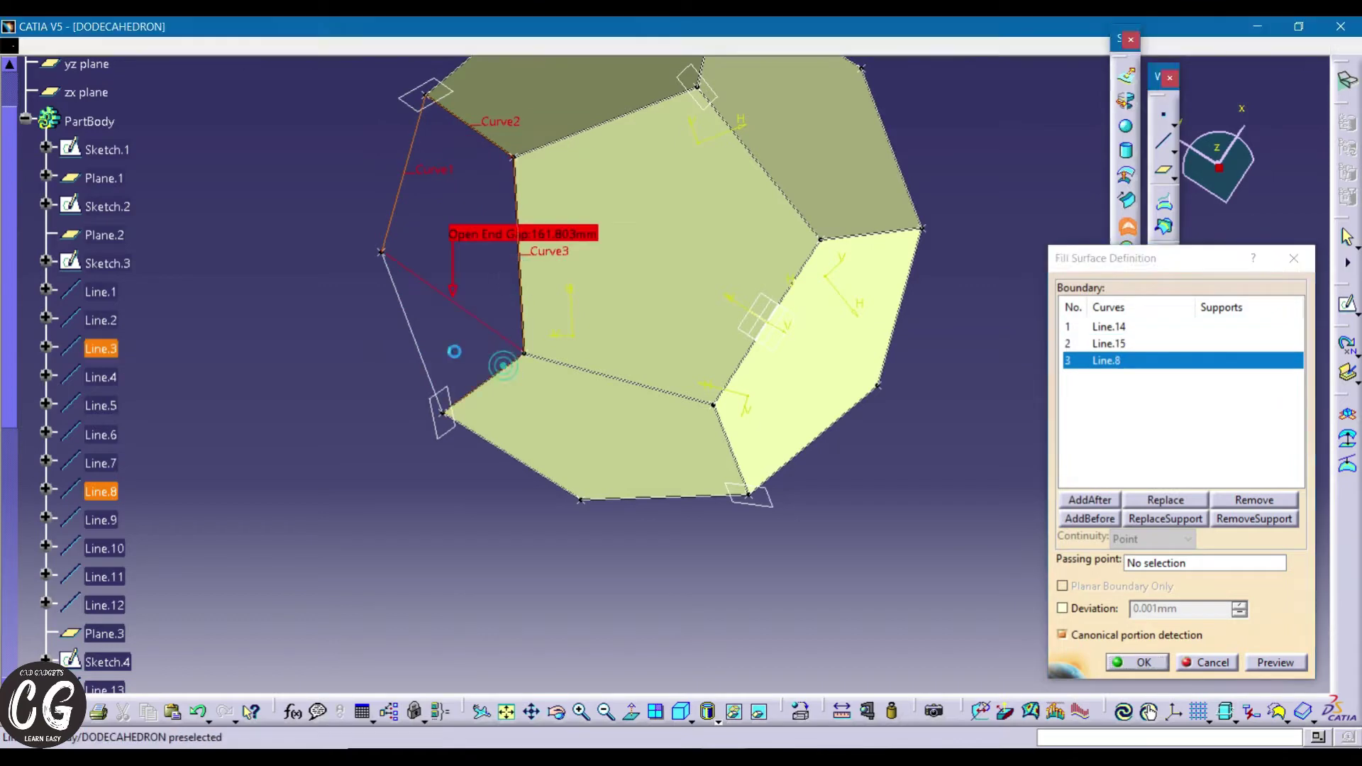
pyautogui.click(417, 344)
pyautogui.click(402, 173)
pyautogui.click(1112, 661)
pyautogui.click(1126, 226)
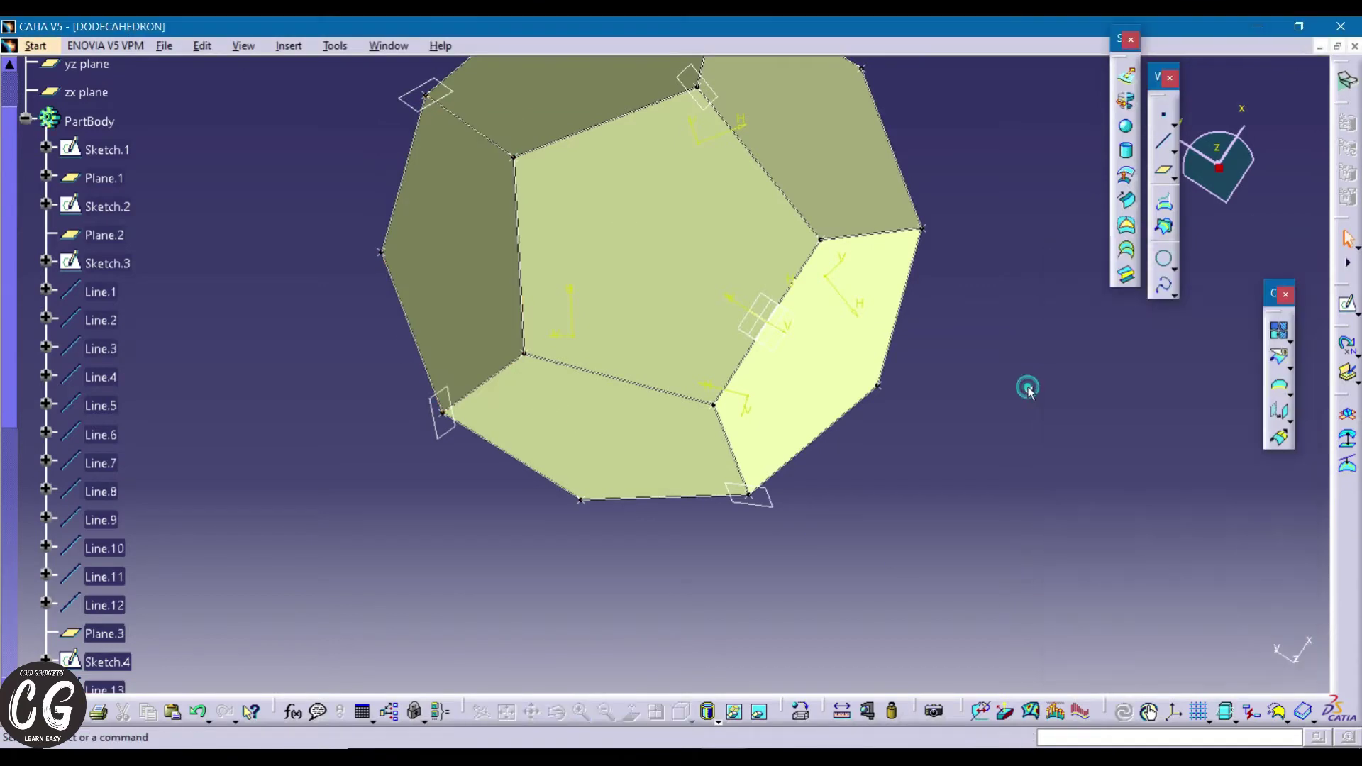
# - Switch back to Part Design and create a plane through three consecutive corners of the open upper rim, starting at the Sketch.2 vertex
pyautogui.moveTo(745, 426); pyautogui.dragTo(915, 473, button='middle')
pyautogui.click(35, 46)
pyautogui.moveTo(206, 92)
pyautogui.click(293, 88)
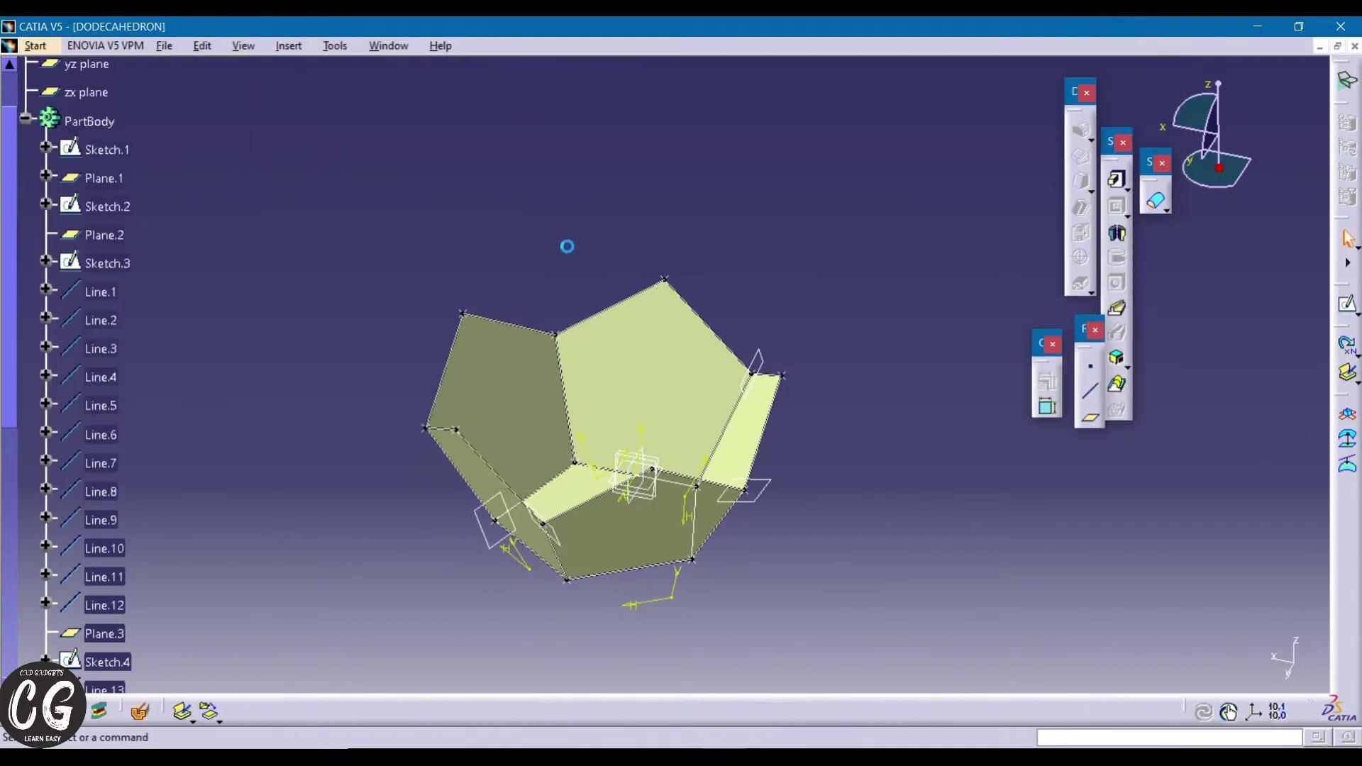
pyautogui.moveTo(815, 362); pyautogui.dragTo(1009, 405, button='middle')
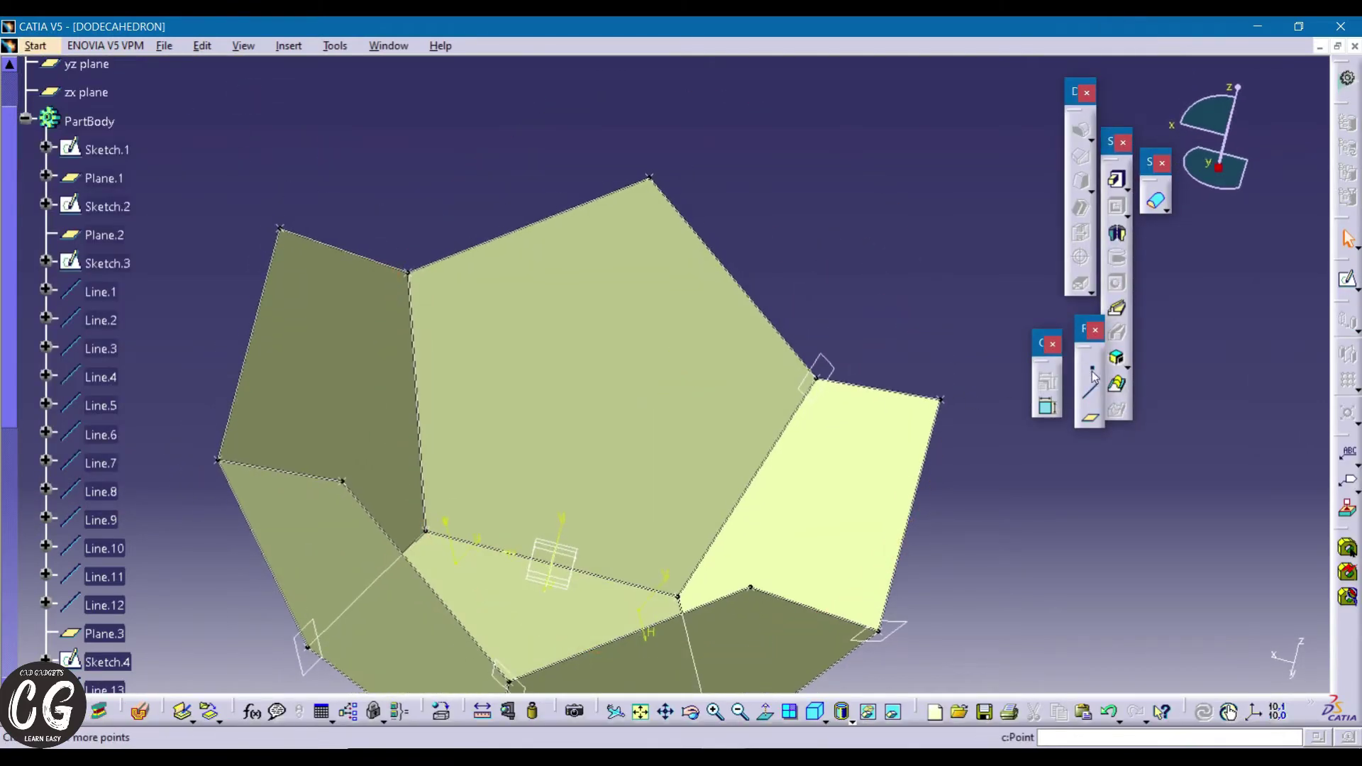
pyautogui.click(1090, 417)
pyautogui.click(650, 178)
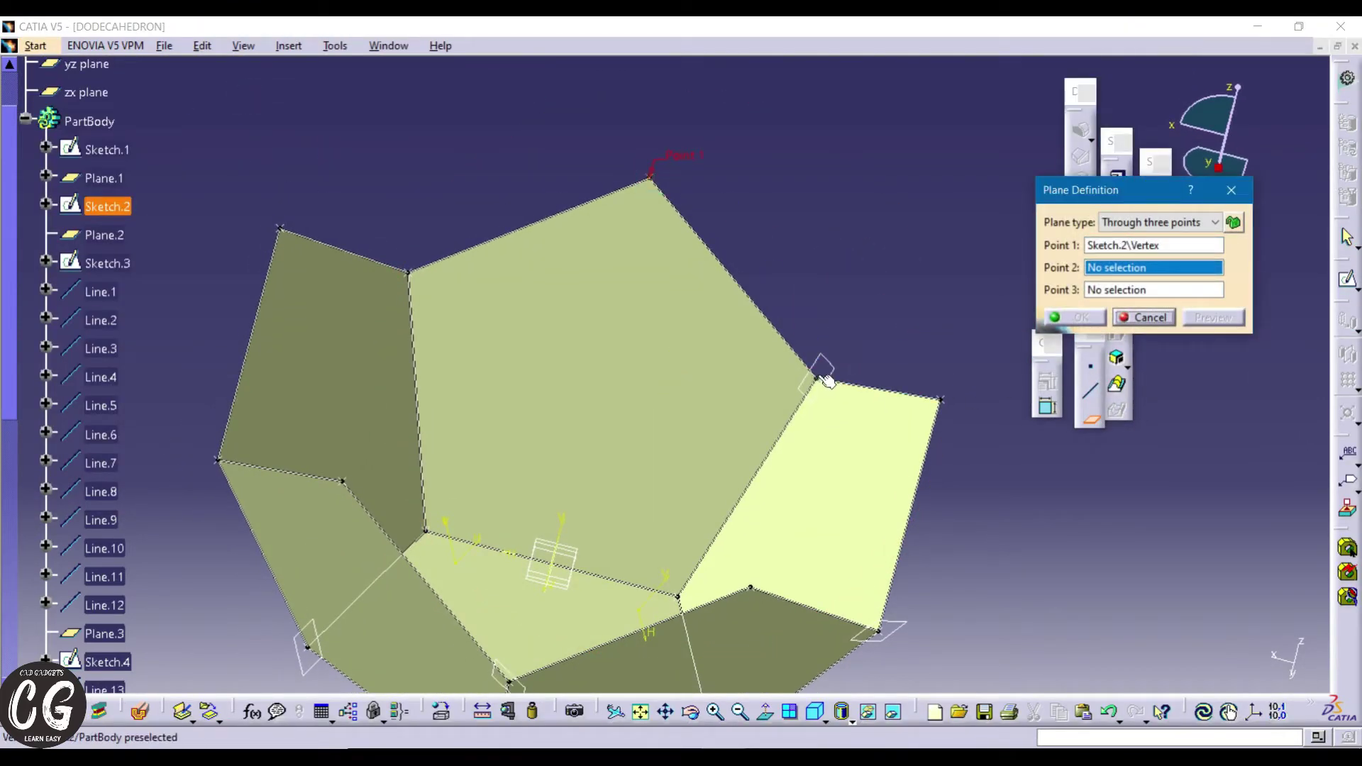
pyautogui.click(943, 400)
pyautogui.click(1075, 317)
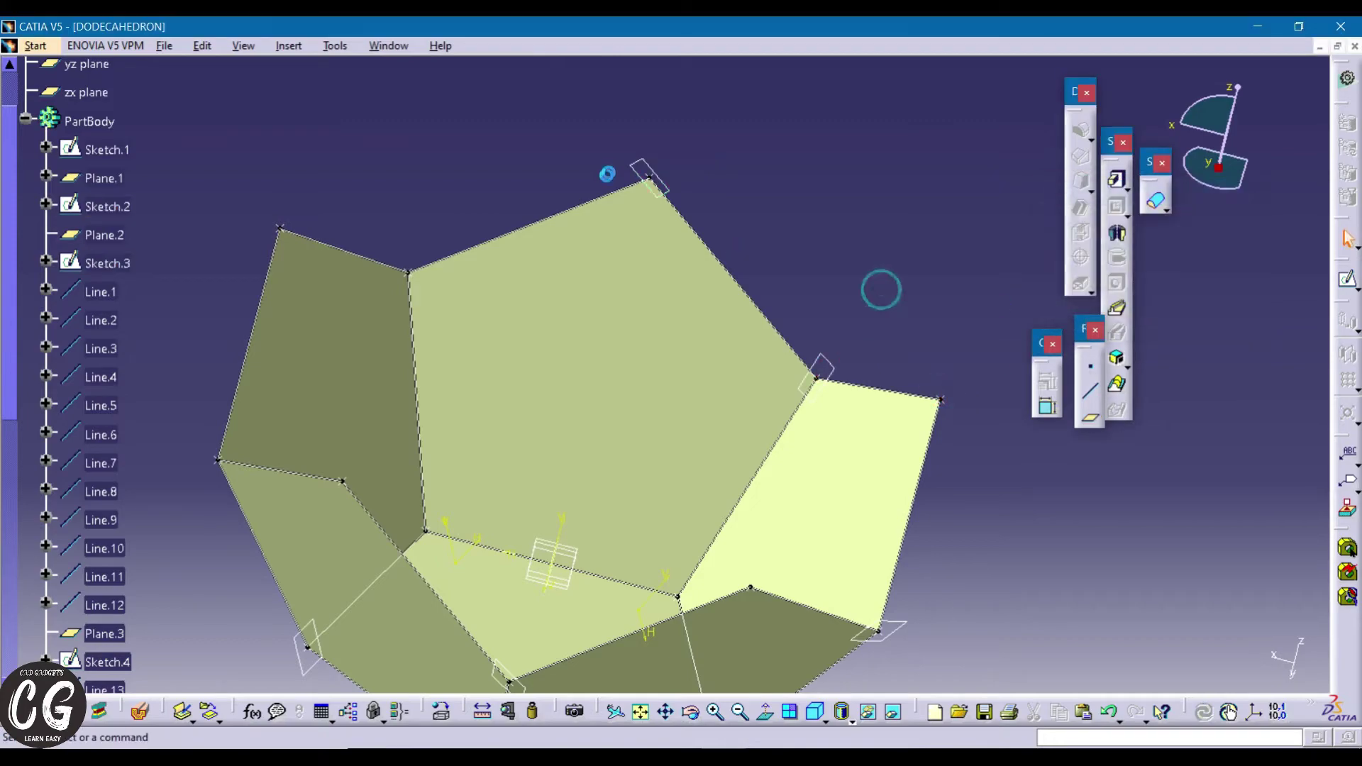
# - On the new plane, sketch an open profile of three connected construction lines spanning the gap between two rim corners, the first about 128 mm long
pyautogui.click(1348, 283)
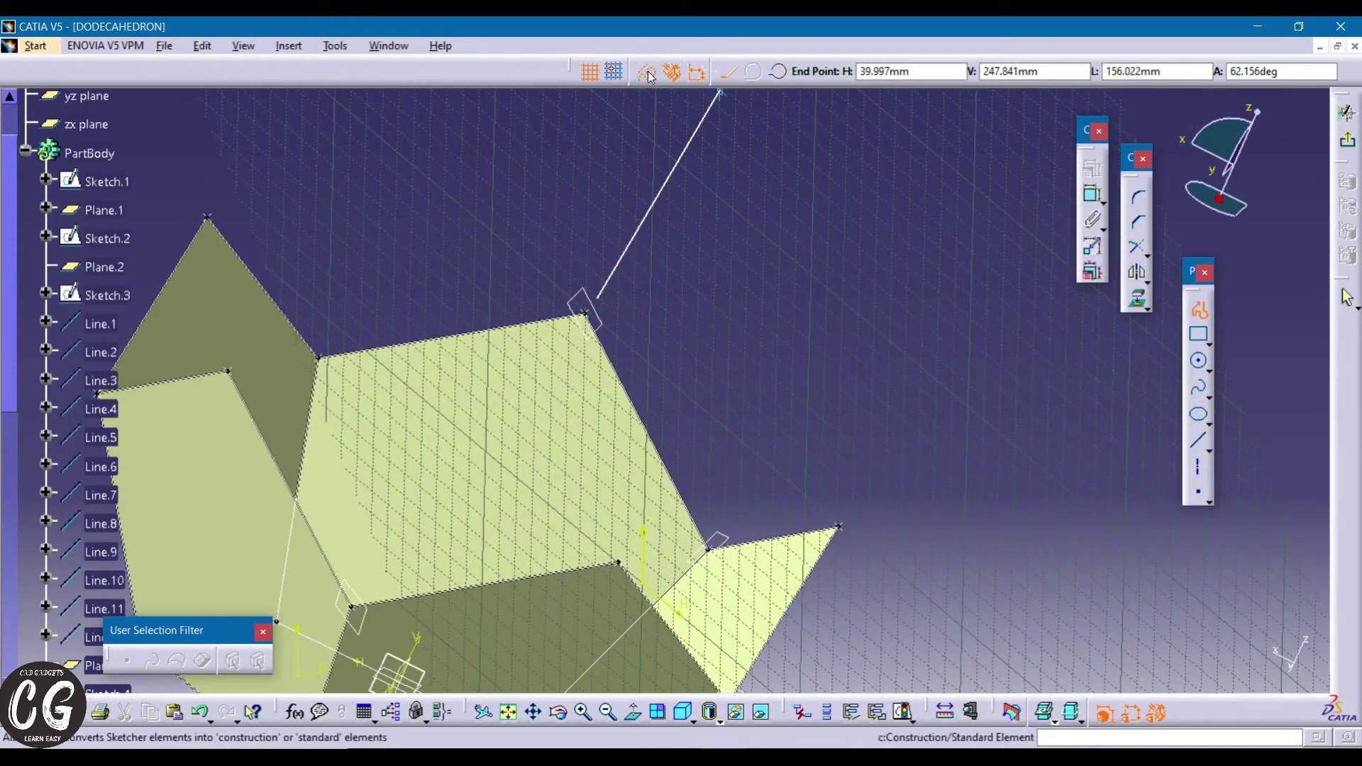
pyautogui.click(712, 151)
pyautogui.click(883, 333)
pyautogui.click(851, 517)
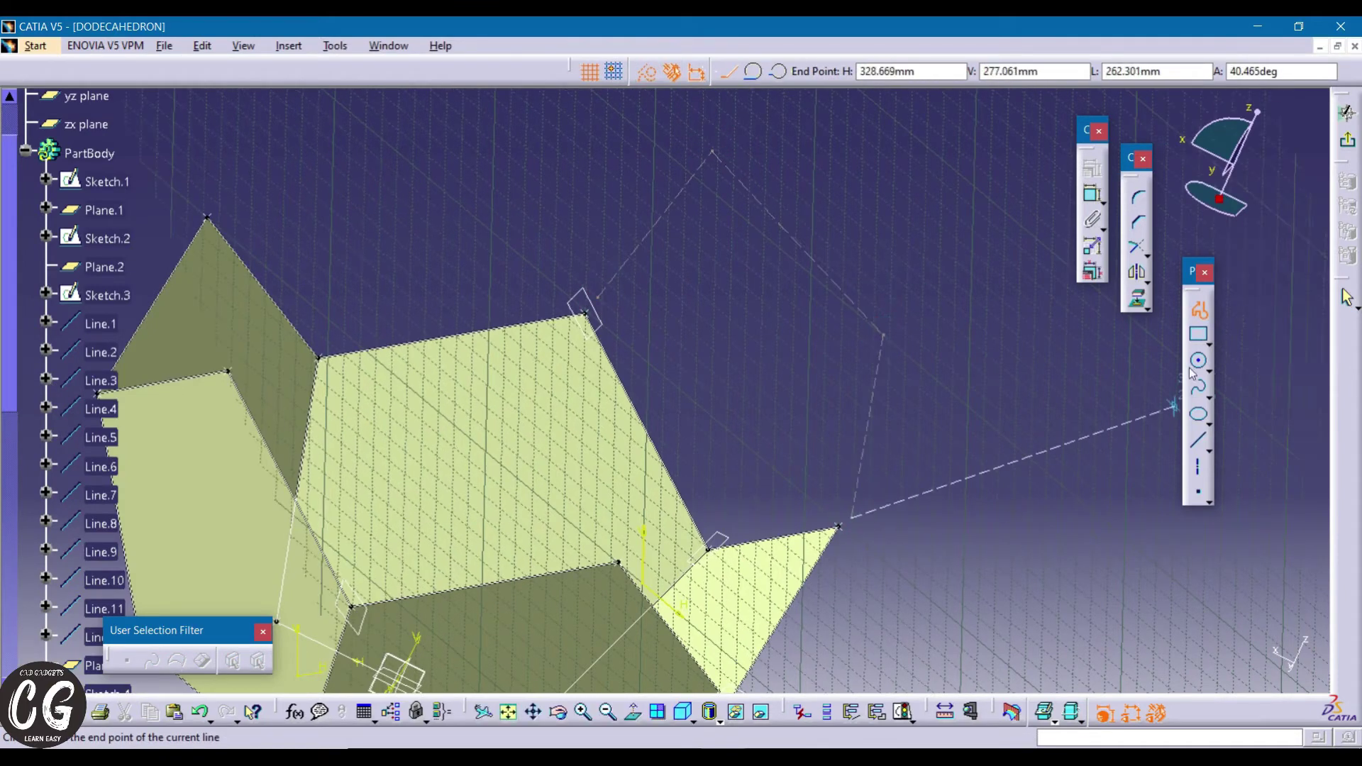
# - Dimension each of the three construction lines and set all their lengths to 100 mm
pyautogui.click(1086, 191)
pyautogui.doubleClick(674, 196)
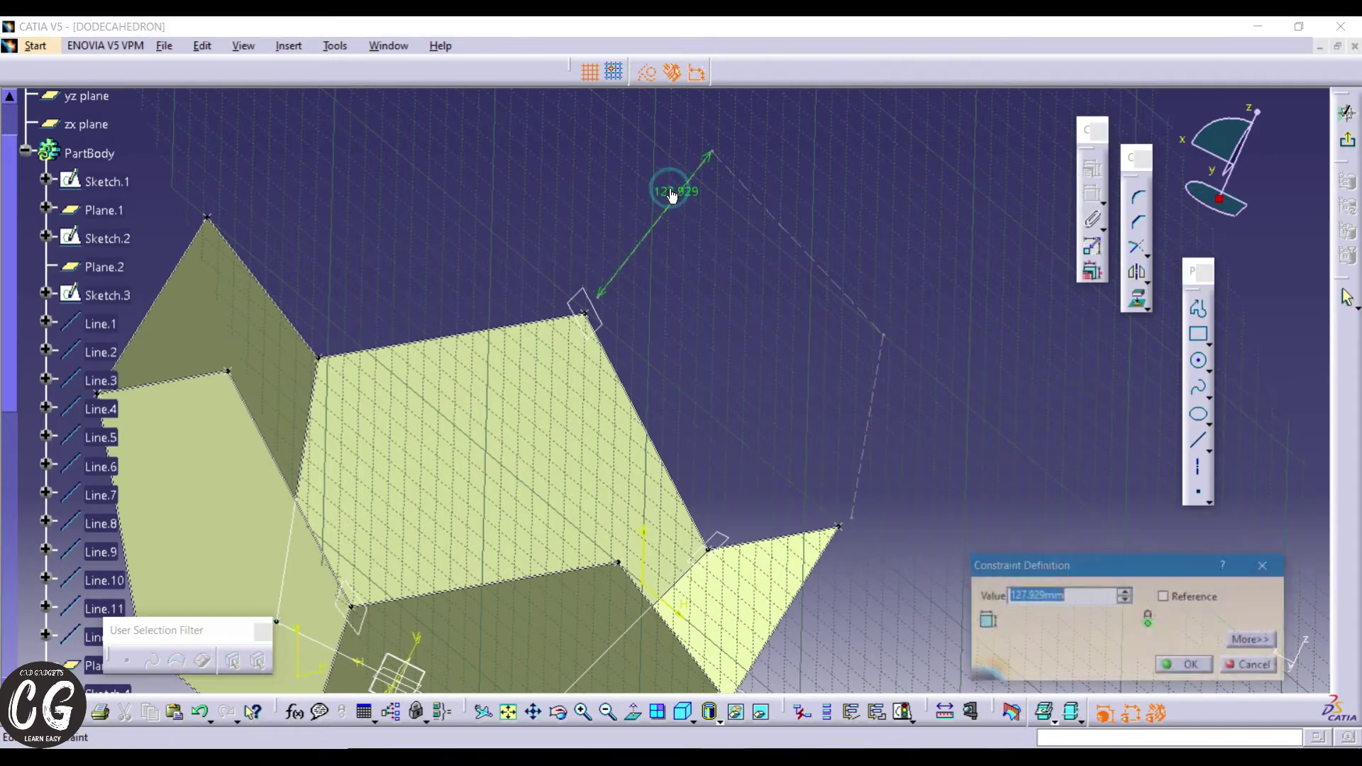
pyautogui.write('100')
pyautogui.press('Return')
pyautogui.doubleClick(794, 277)
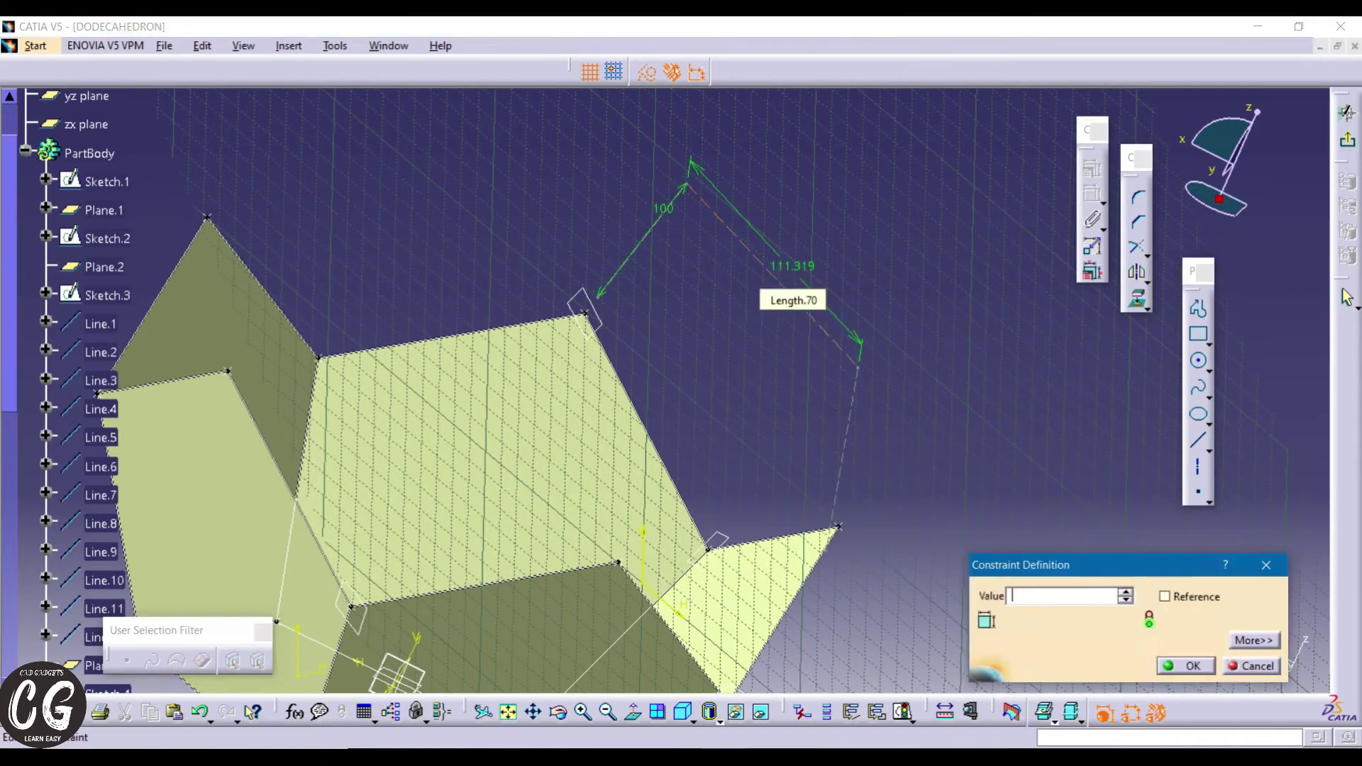
pyautogui.write('100mm')
pyautogui.press('Return')
pyautogui.click(836, 413)
pyautogui.doubleClick(849, 409)
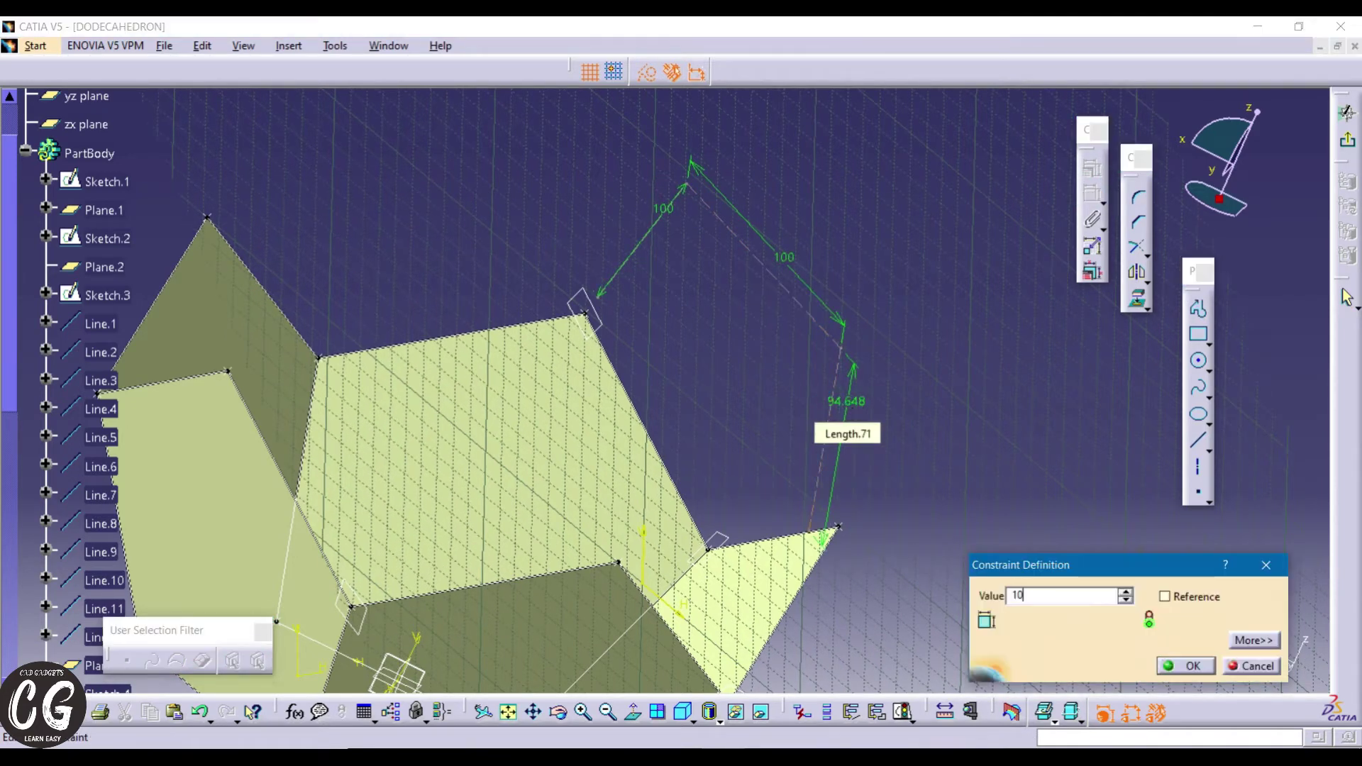
pyautogui.write('100')
pyautogui.press('Return')
# - Make the profile's two free ends coincident with the Sketch.2 and Sketch.3 rim vertices
pyautogui.keyDown('ctrl'); pyautogui.moveTo(670, 379); pyautogui.dragTo(711, 276, button='middle'); pyautogui.keyUp('ctrl')
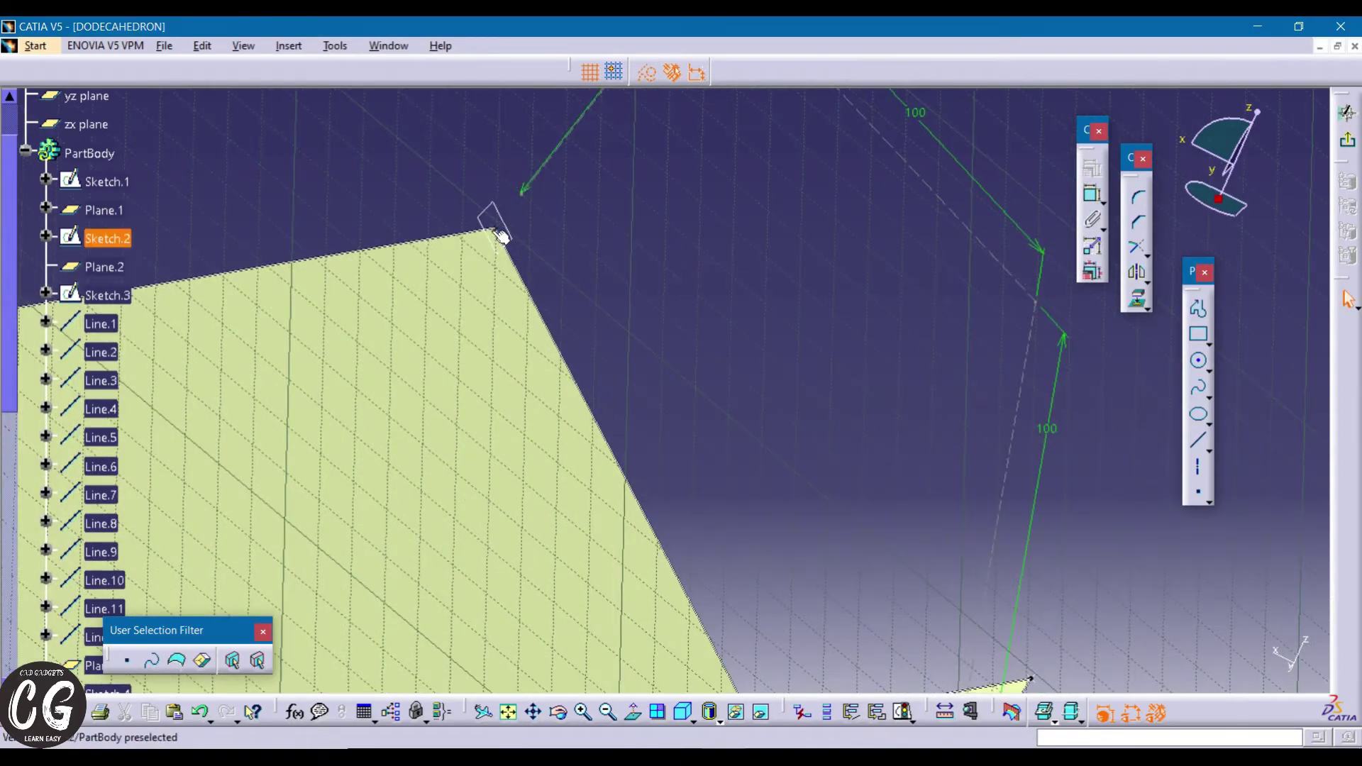
pyautogui.click(1093, 170)
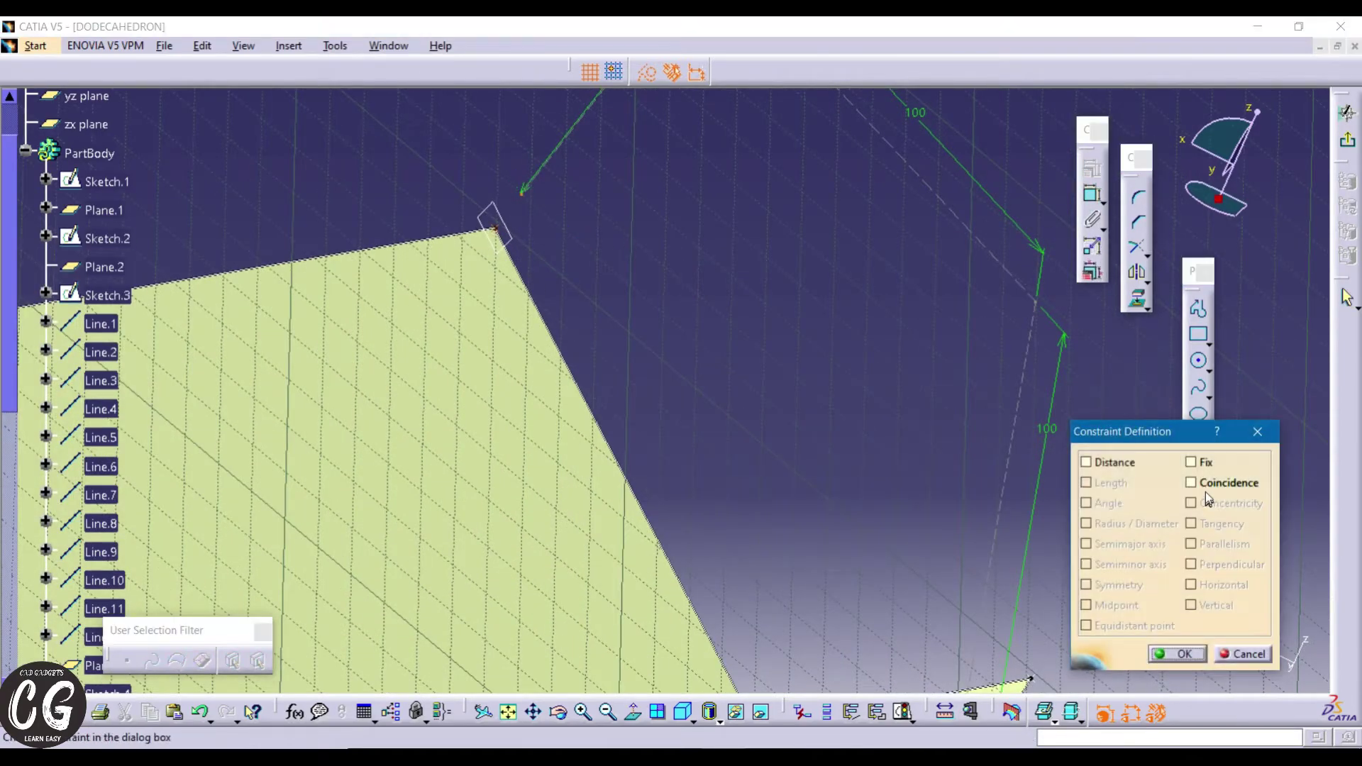
pyautogui.click(1189, 480)
pyautogui.click(1164, 651)
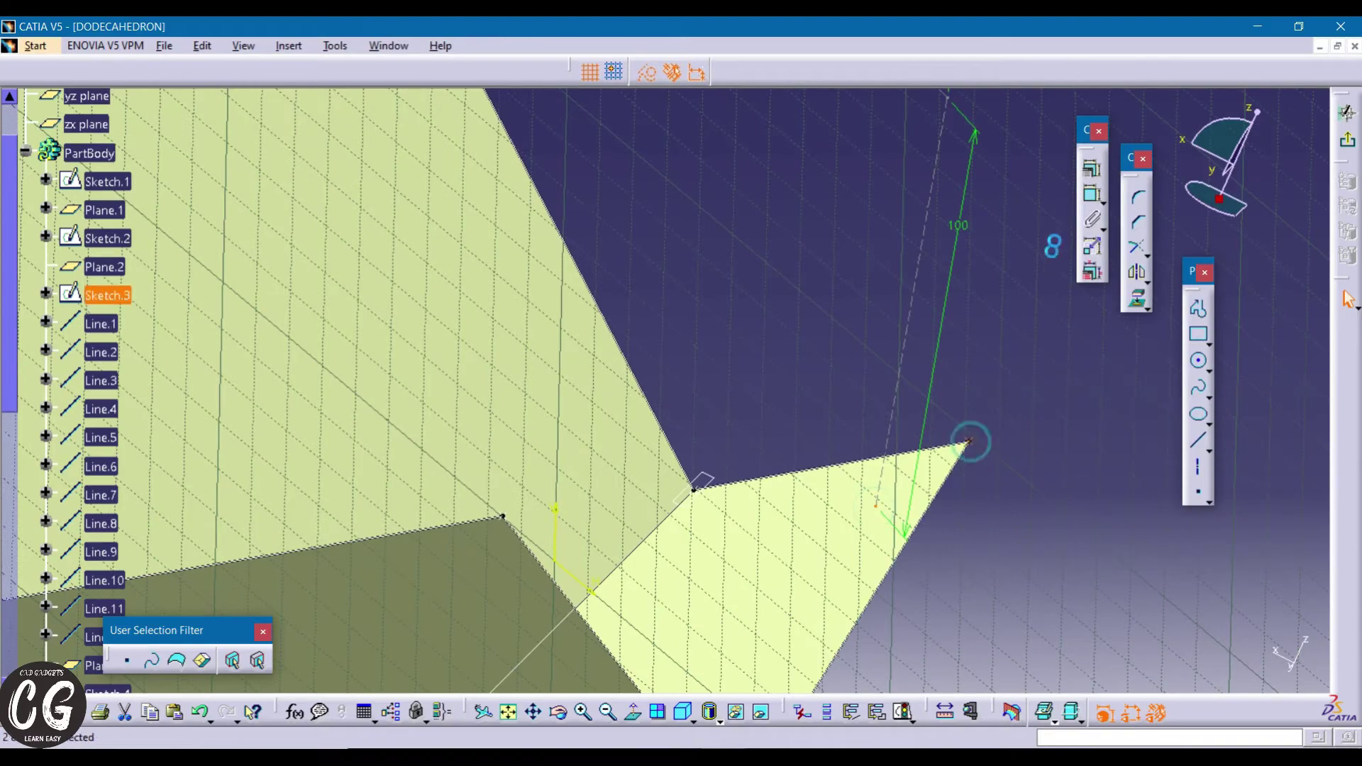
pyautogui.click(1091, 169)
pyautogui.click(1188, 480)
pyautogui.click(1170, 652)
pyautogui.keyDown('ctrl'); pyautogui.moveTo(797, 358); pyautogui.dragTo(811, 502, button='middle'); pyautogui.keyUp('ctrl')
pyautogui.click(1014, 376)
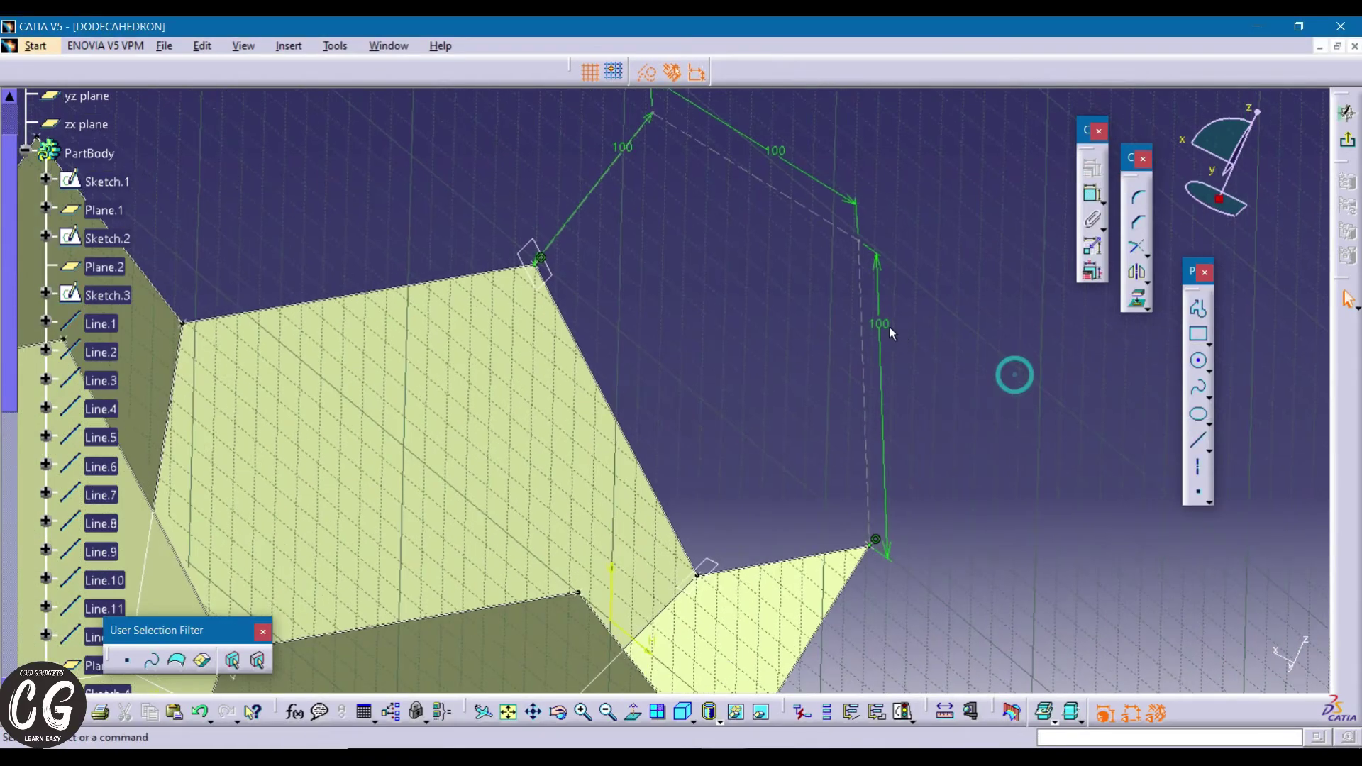
# - Constrain the angle between the second and third construction lines to 108°
pyautogui.moveTo(891, 333); pyautogui.dragTo(1056, 352, button='middle')
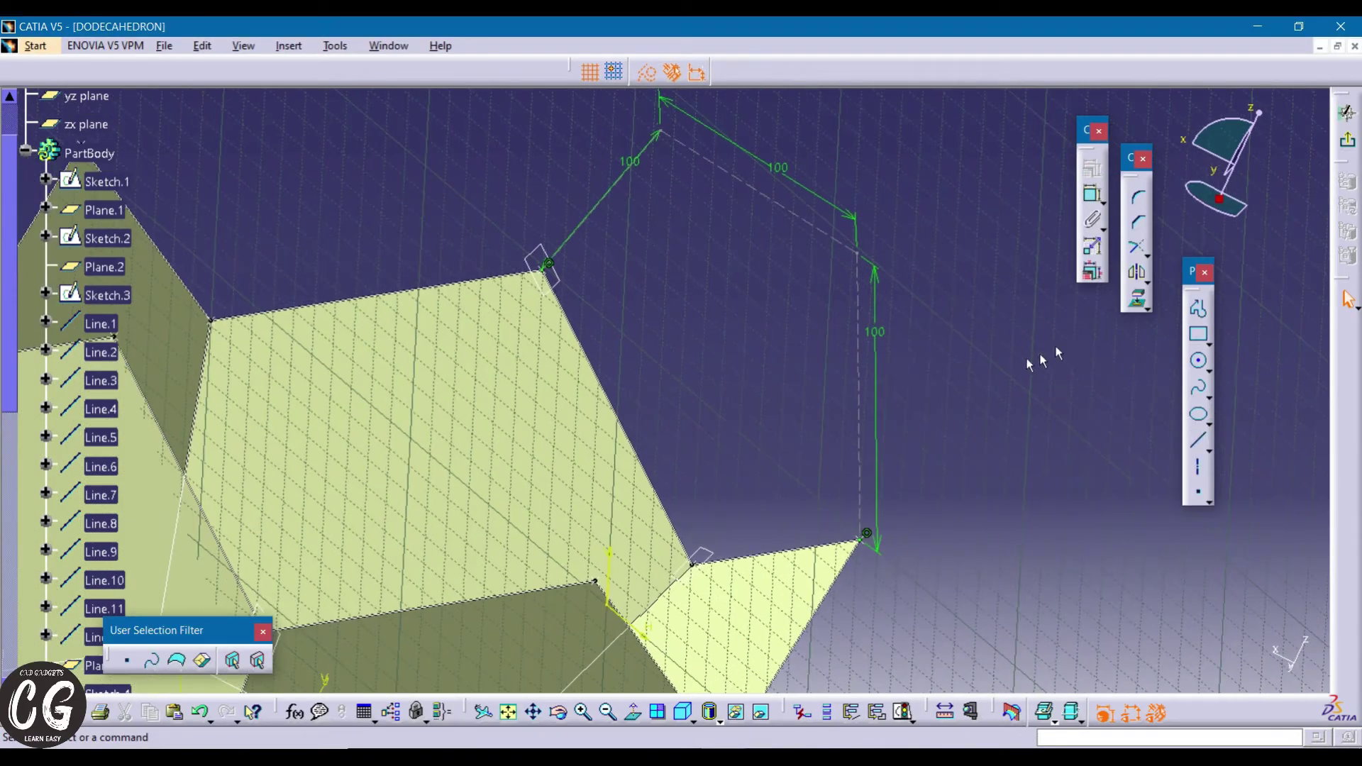
pyautogui.doubleClick(836, 291)
pyautogui.write('108')
pyautogui.press('Return')
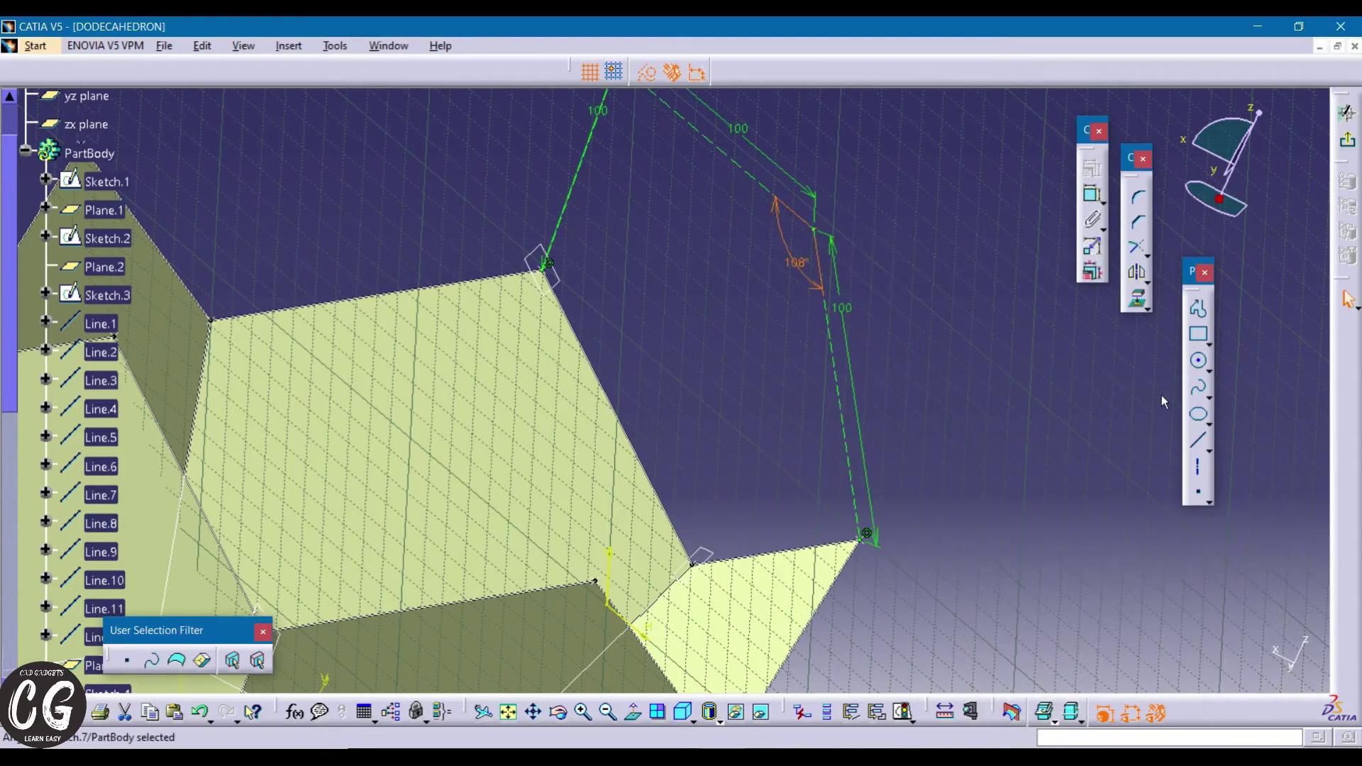
pyautogui.click(942, 349)
# - Place standard points on the profile's two outer corners and exit the sketch
pyautogui.moveTo(941, 349); pyautogui.dragTo(1077, 407, button='middle')
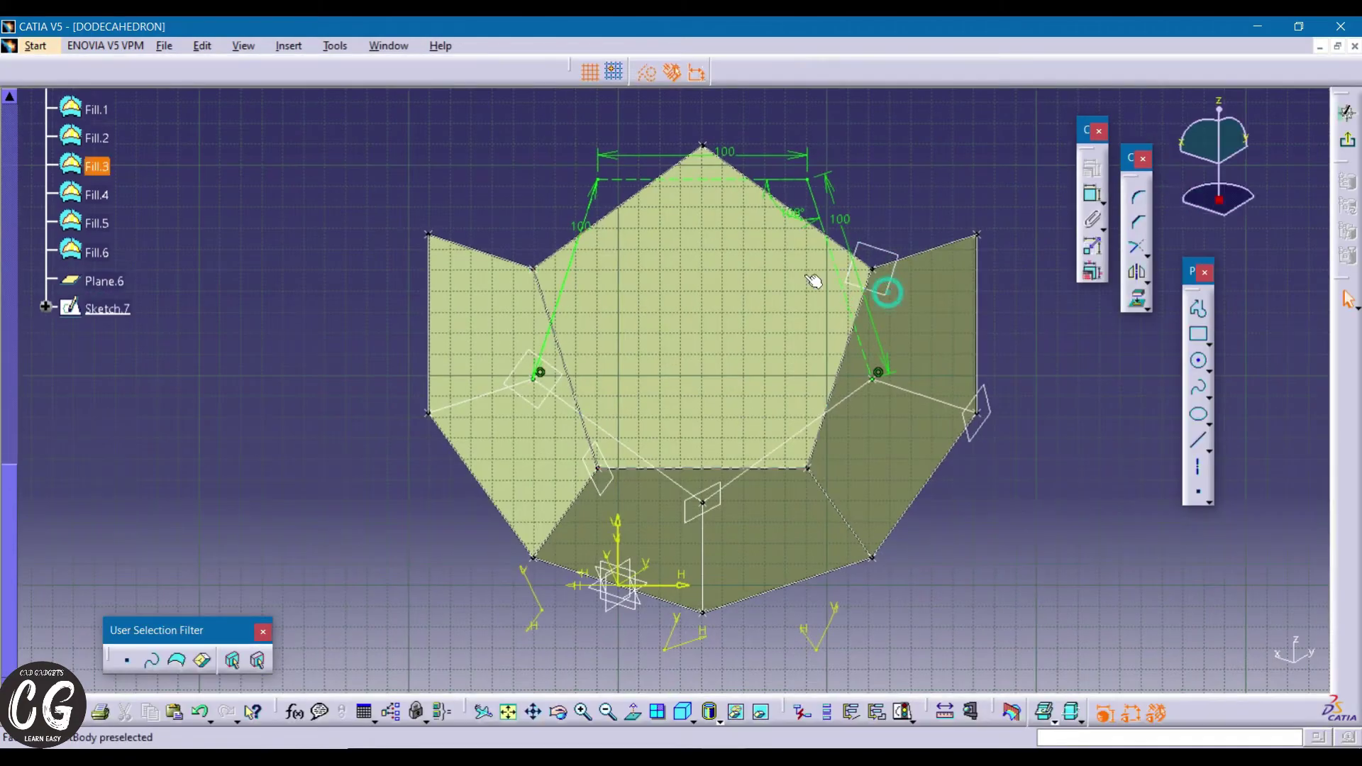
pyautogui.moveTo(815, 278)
pyautogui.mouseDown(button='middle')
pyautogui.moveTo(847, 334)
pyautogui.moveTo(623, 406)
pyautogui.moveTo(731, 409)
pyautogui.mouseUp(button='middle')
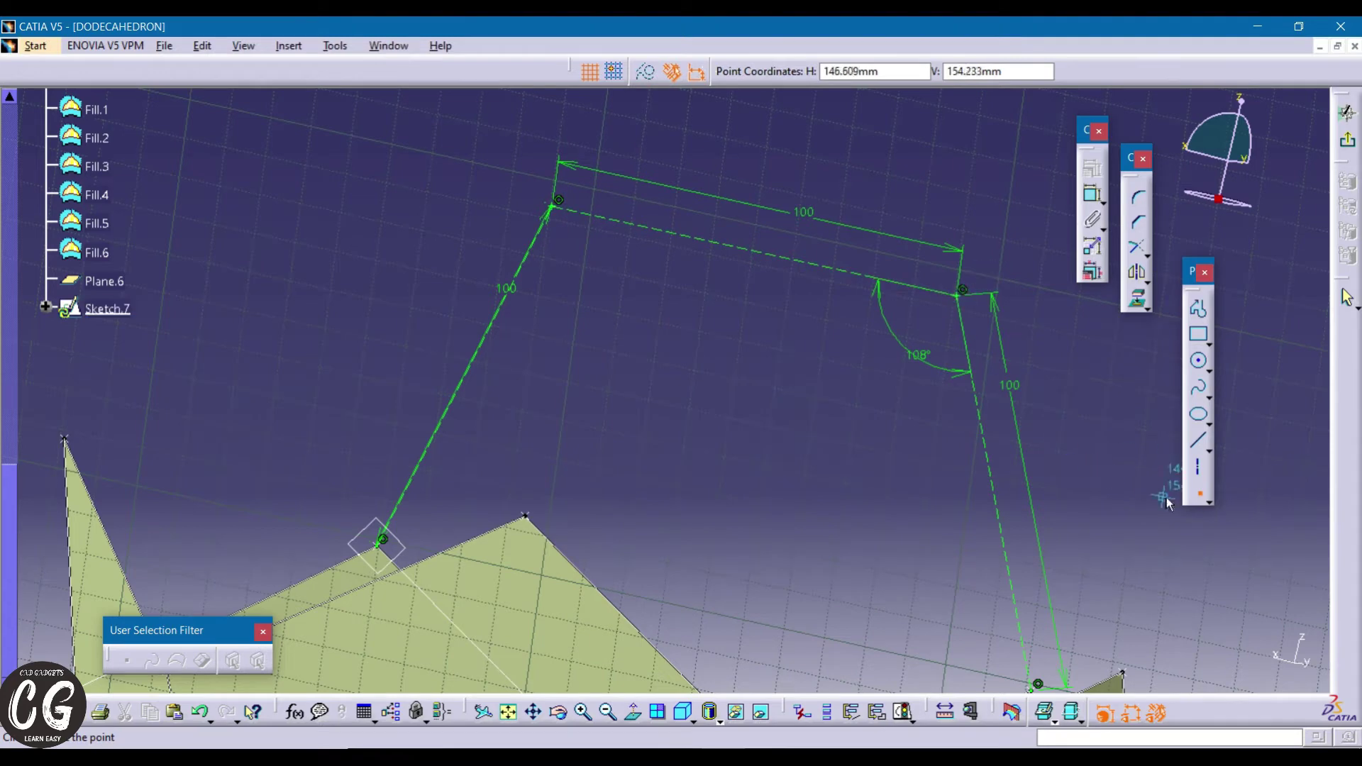
pyautogui.press('Escape')
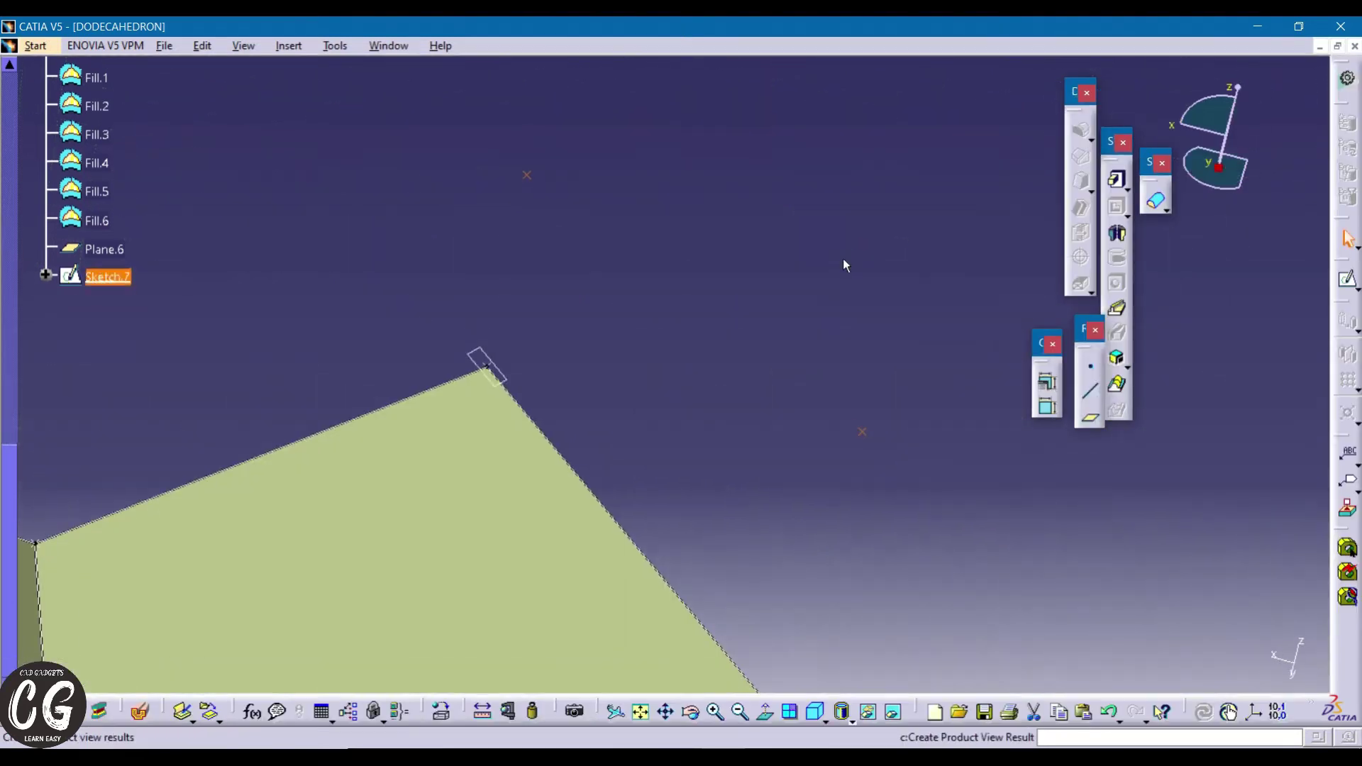
# - Create three point-to-point lines joining the two new points to each other and to the neighbouring rim corners, completing the pentagon outline
pyautogui.moveTo(845, 265); pyautogui.dragTo(766, 312, button='middle')
pyautogui.doubleClick(1093, 390)
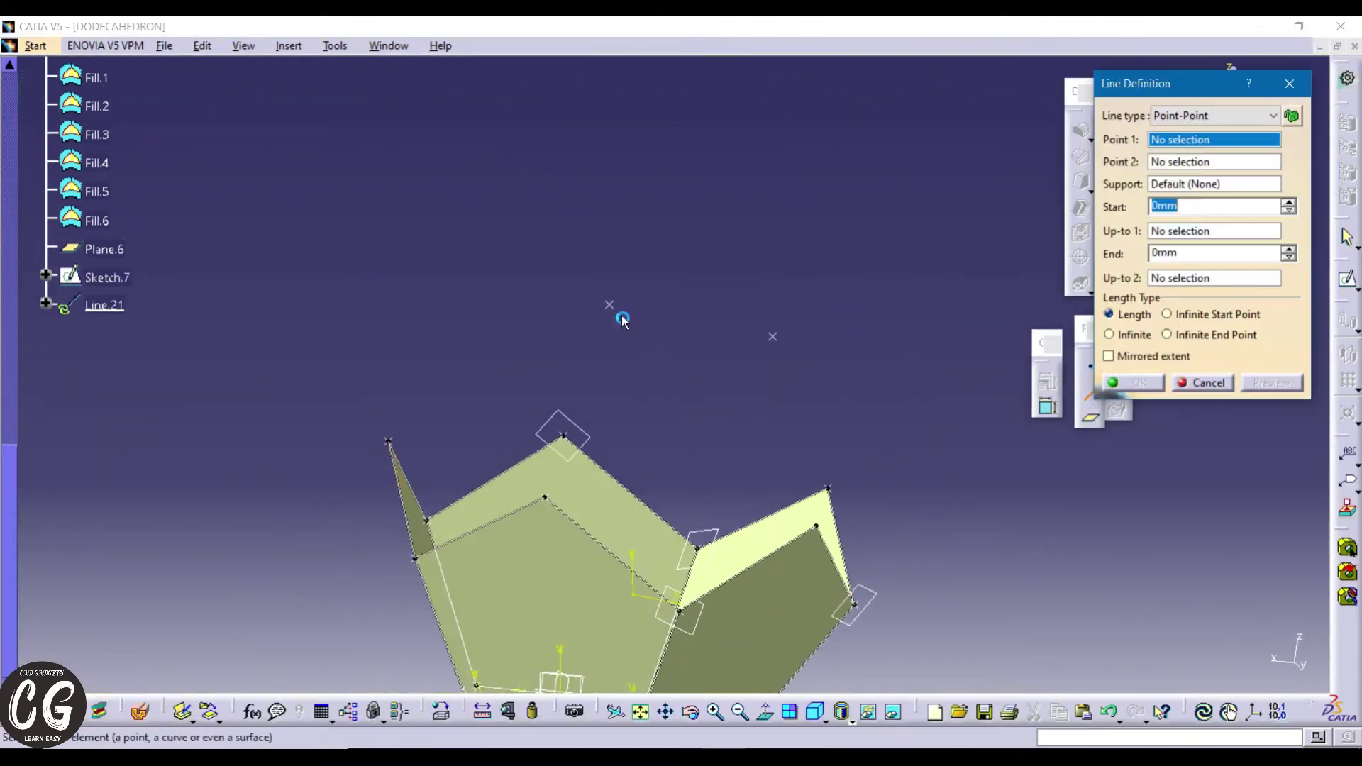
pyautogui.click(609, 305)
pyautogui.click(773, 336)
pyautogui.press('Return')
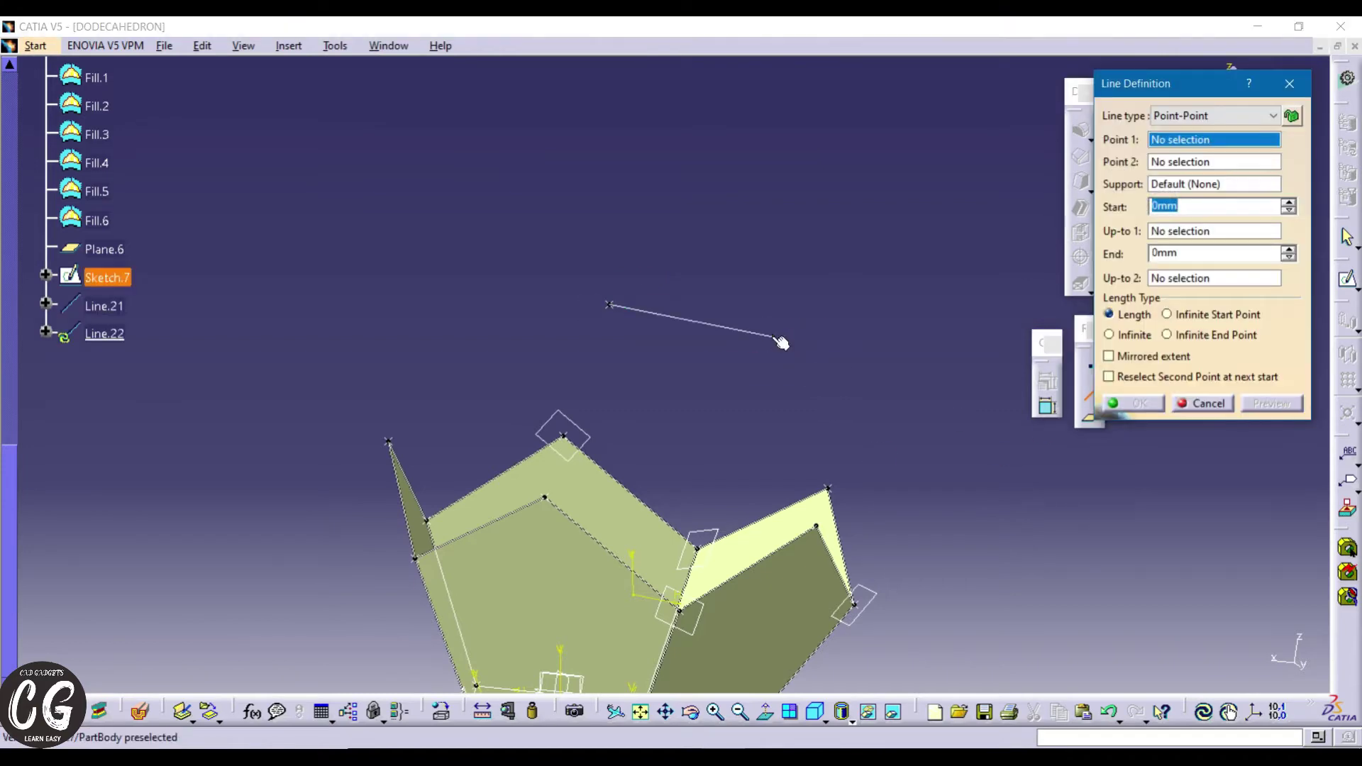
pyautogui.click(773, 336)
pyautogui.click(827, 487)
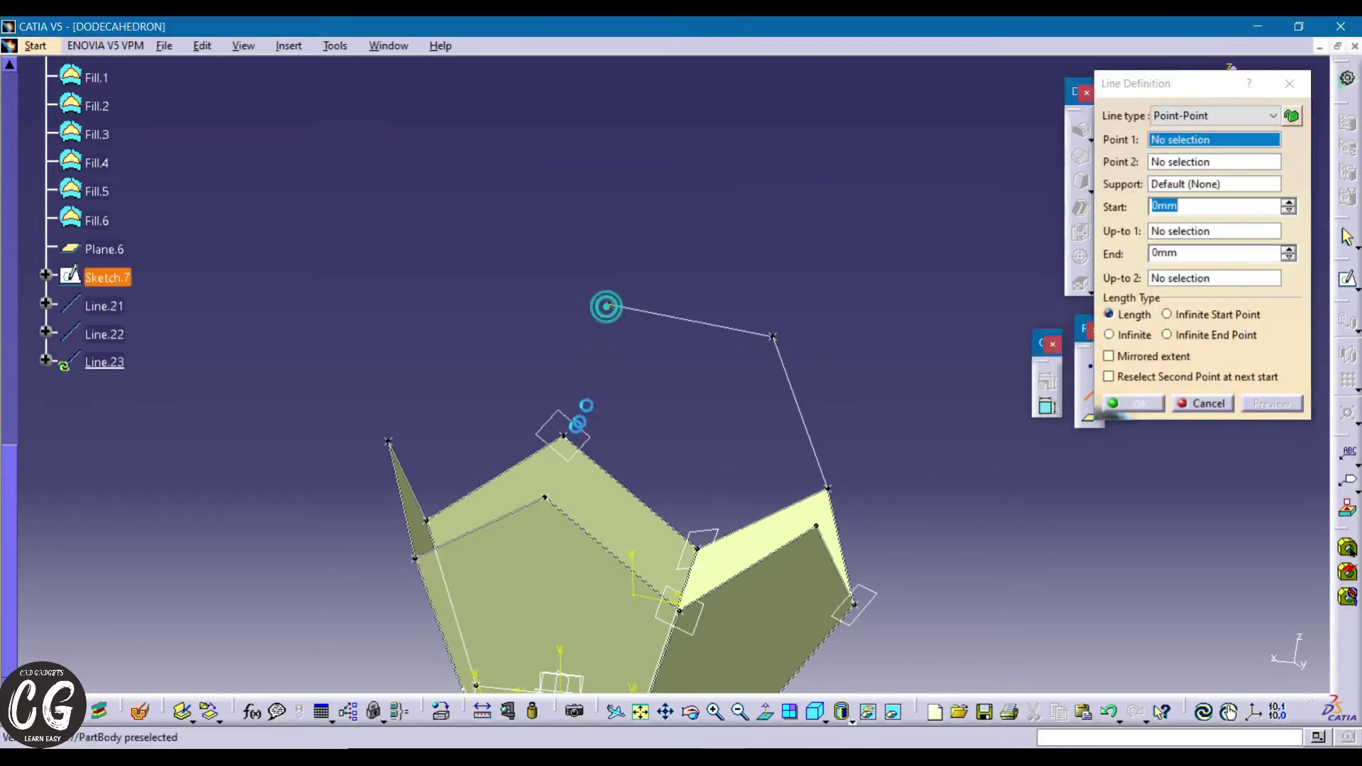
pyautogui.click(609, 304)
pyautogui.click(563, 434)
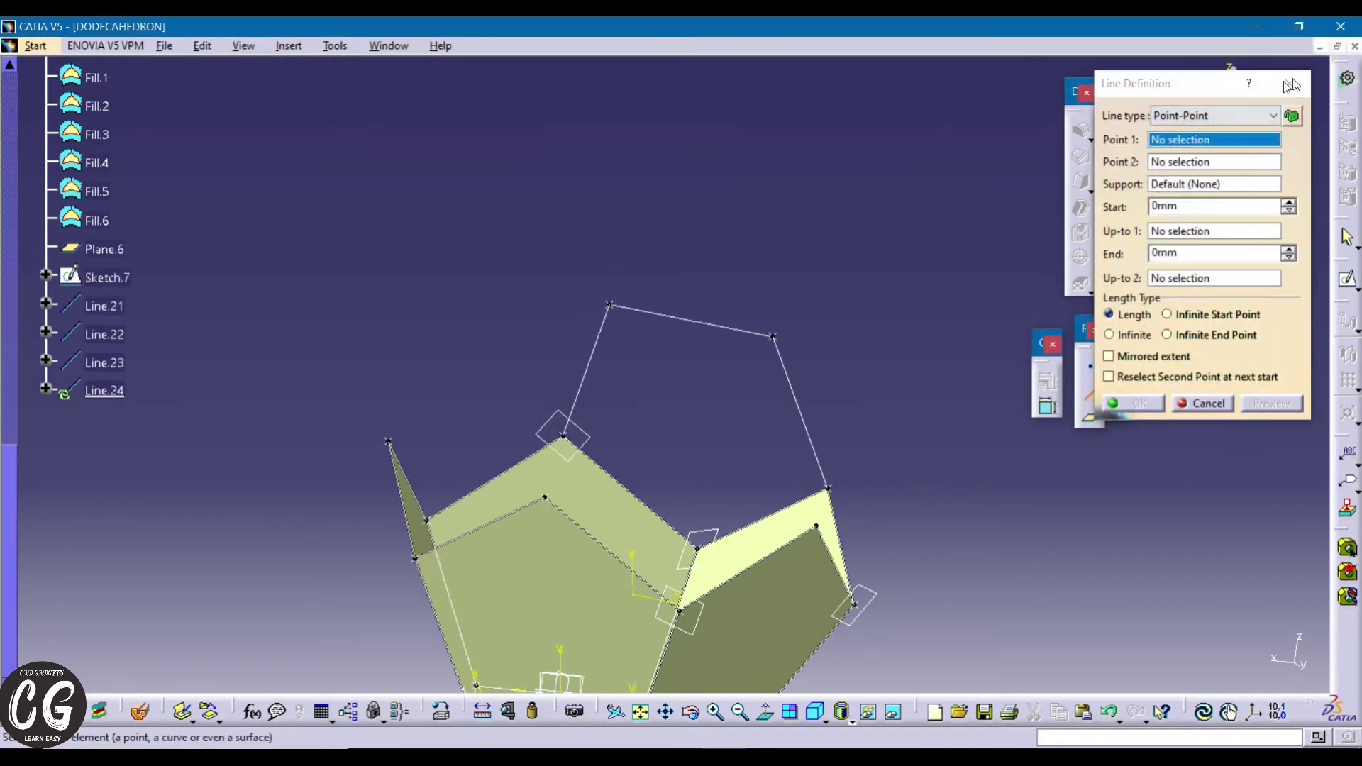
pyautogui.press('Escape')
# - Create a plane through three points, using the Sketch.7 vertex and the two adjacent Sketch.2 vertices
pyautogui.moveTo(924, 310); pyautogui.dragTo(794, 393, button='middle')
pyautogui.click(1088, 423)
pyautogui.click(1090, 422)
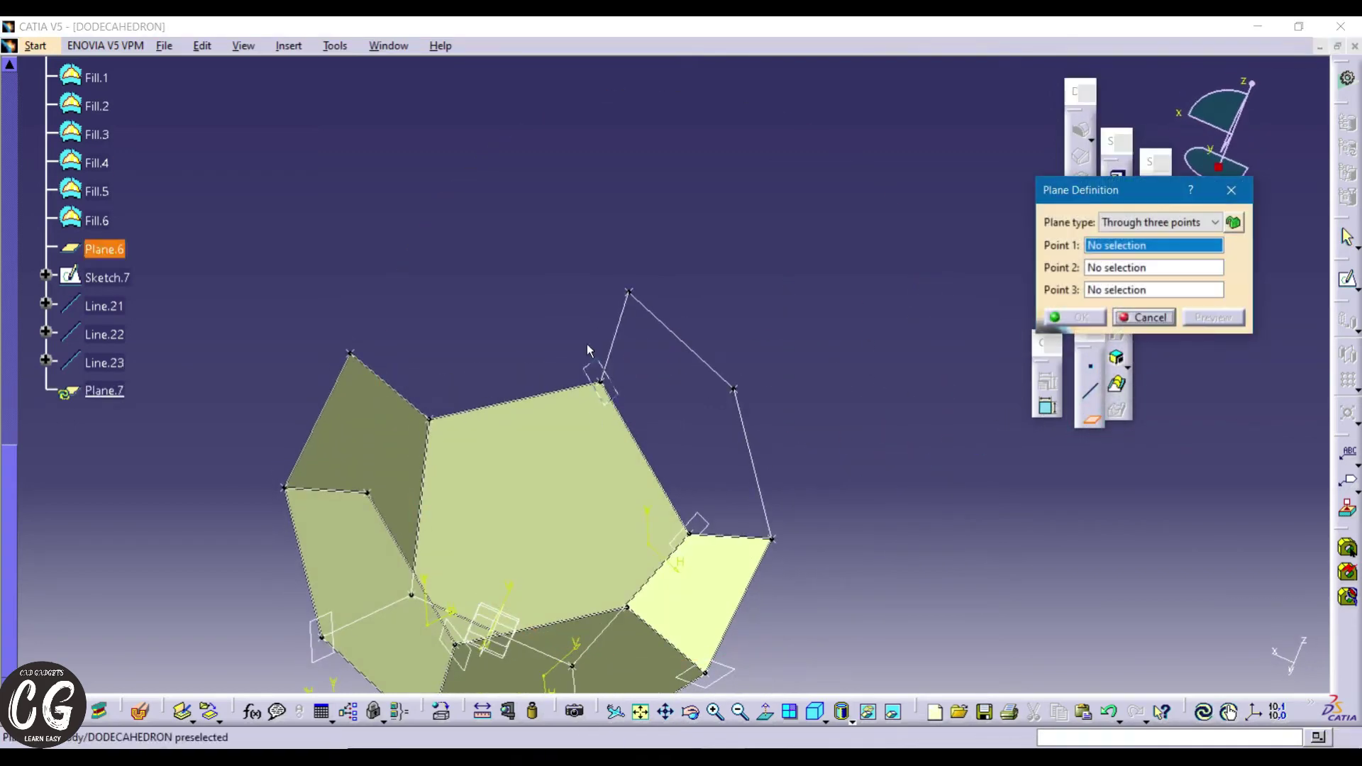
pyautogui.click(629, 291)
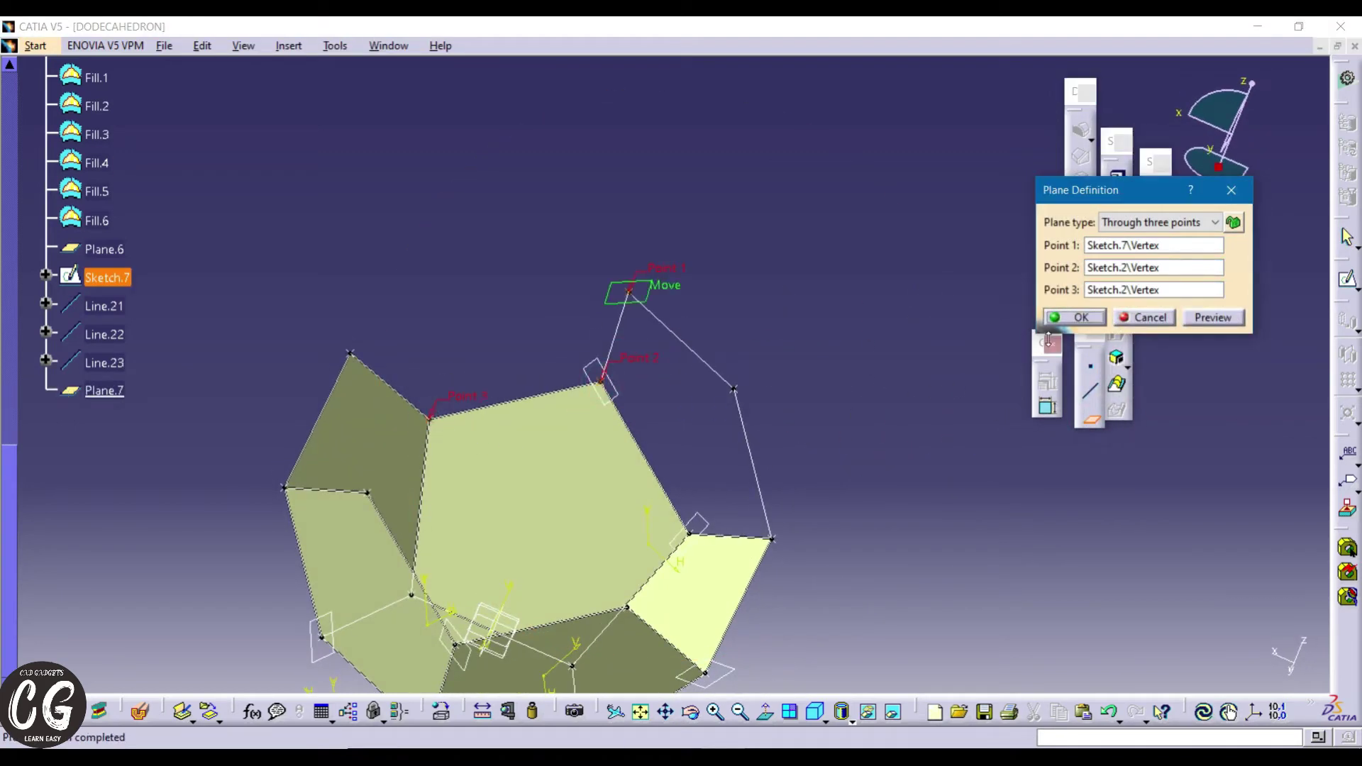
pyautogui.click(1073, 317)
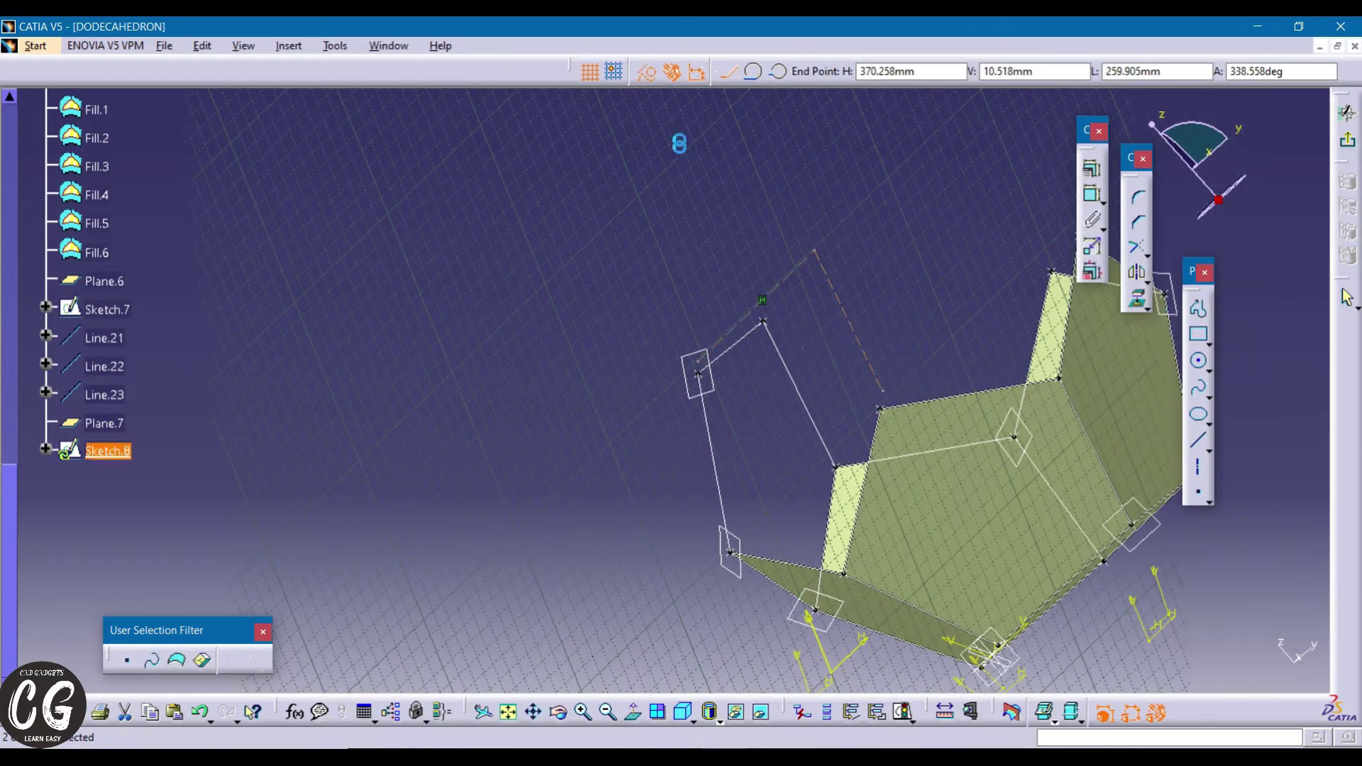
# - Set the angle between the two construction lines to 108° and the length of the line nearest the Plane.7 corner to 100 mm
pyautogui.click(816, 273)
pyautogui.doubleClick(817, 283)
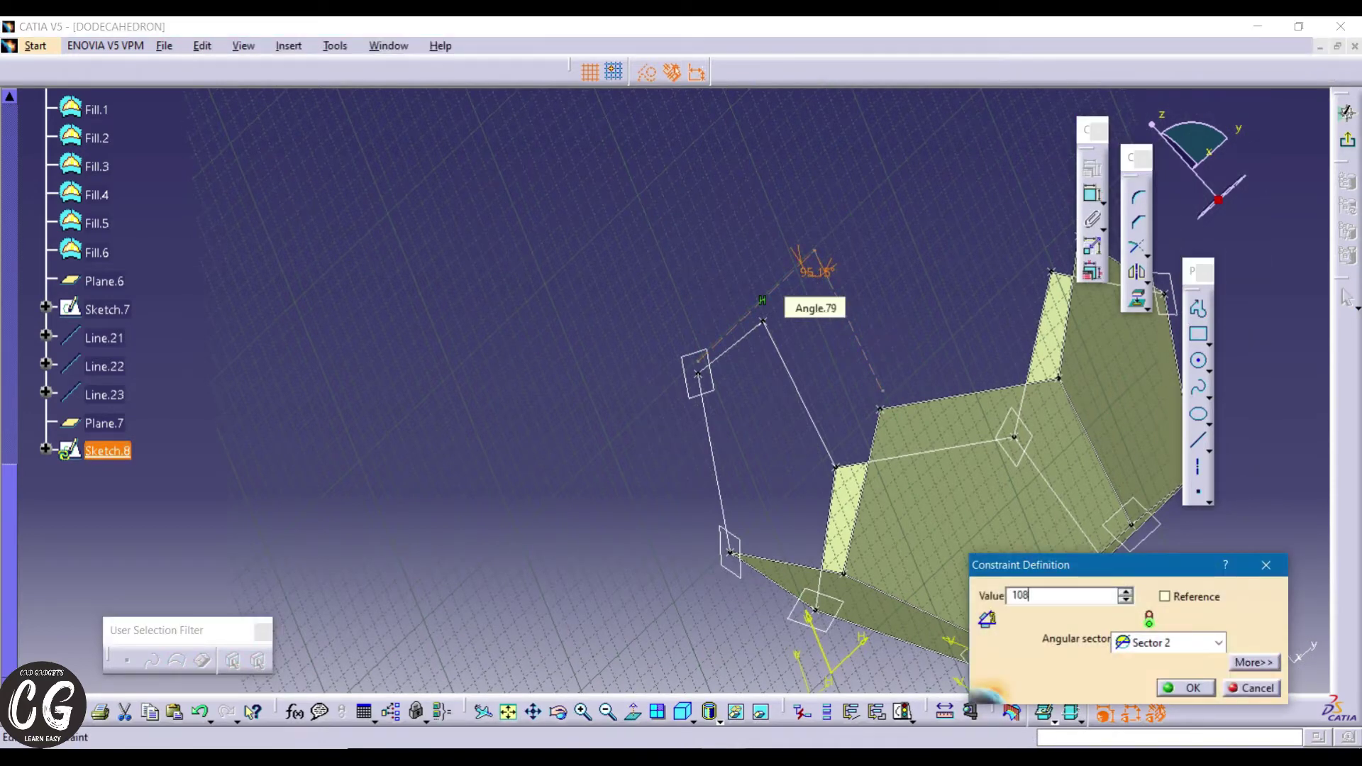
pyautogui.write('108')
pyautogui.press('Return')
pyautogui.moveTo(929, 309); pyautogui.dragTo(929, 277, button='middle')
pyautogui.click(1089, 194)
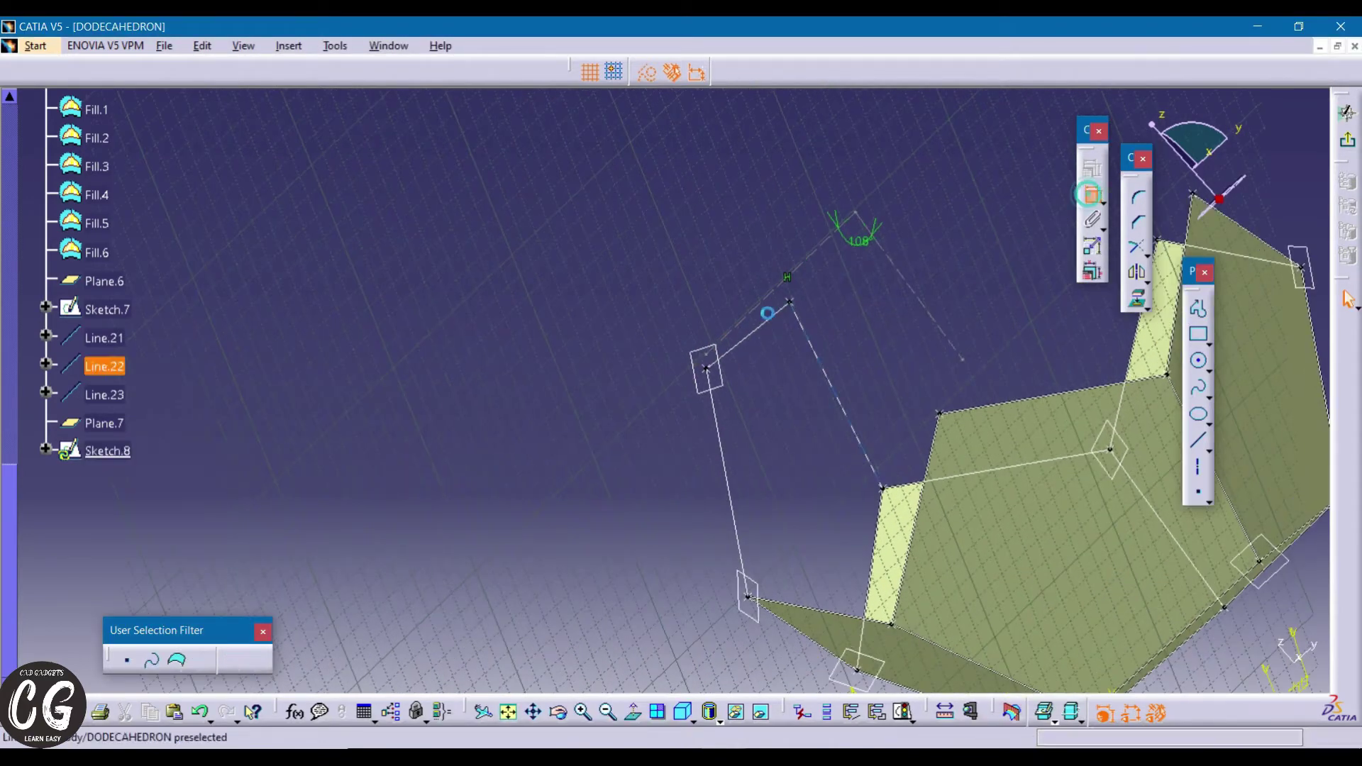
pyautogui.doubleClick(769, 278)
pyautogui.write('100')
pyautogui.press('Return')
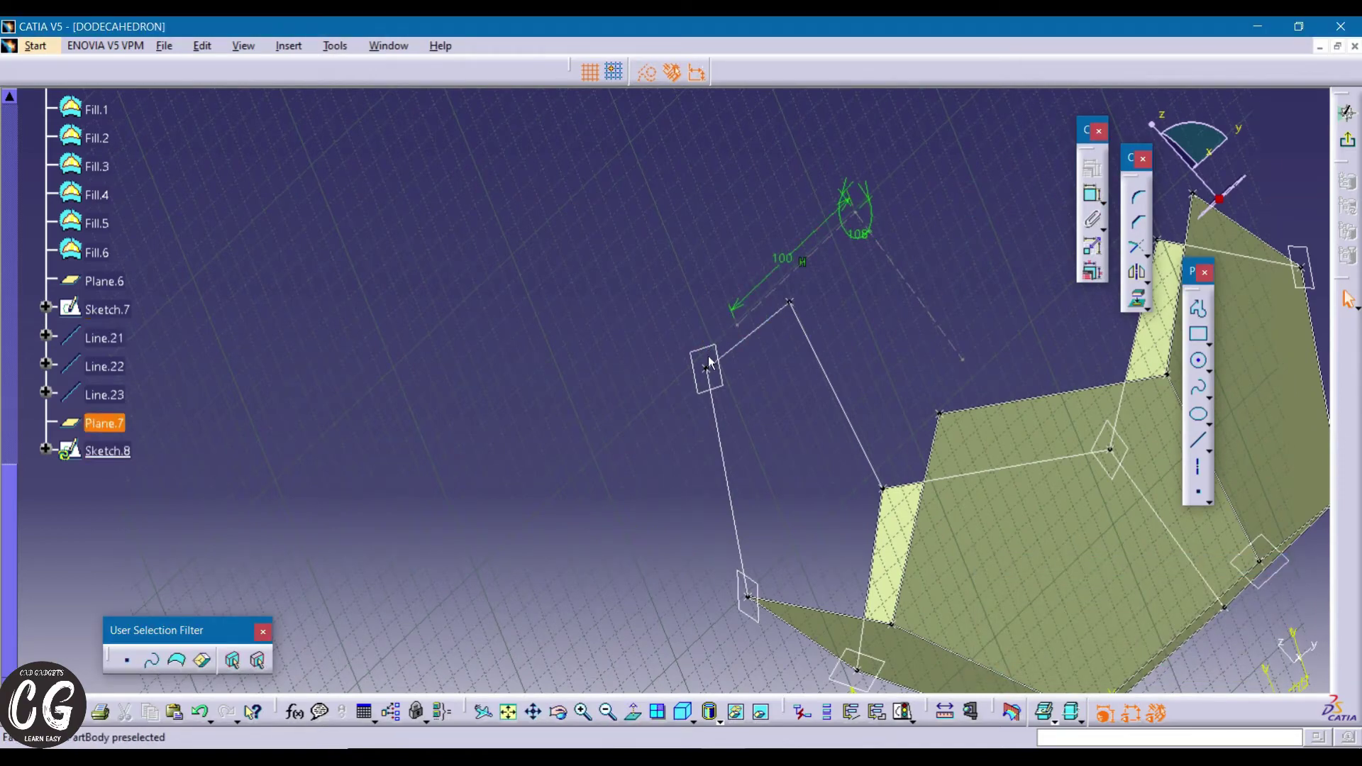
# - Make the two free ends of the construction profile coincident with the Plane.7 corner and the opposite rim corner
pyautogui.click(1092, 168)
pyautogui.click(1189, 483)
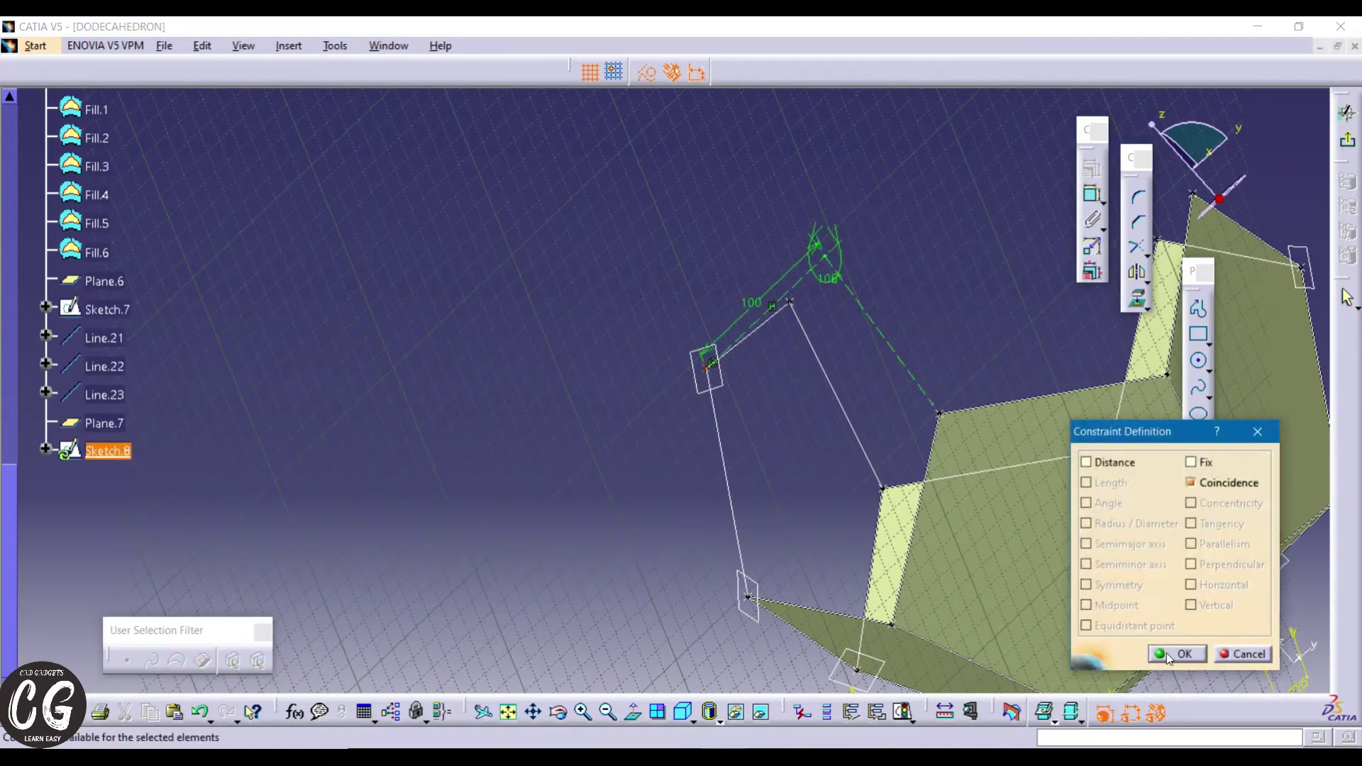
pyautogui.click(1174, 654)
pyautogui.moveTo(948, 404); pyautogui.dragTo(678, 436, button='middle')
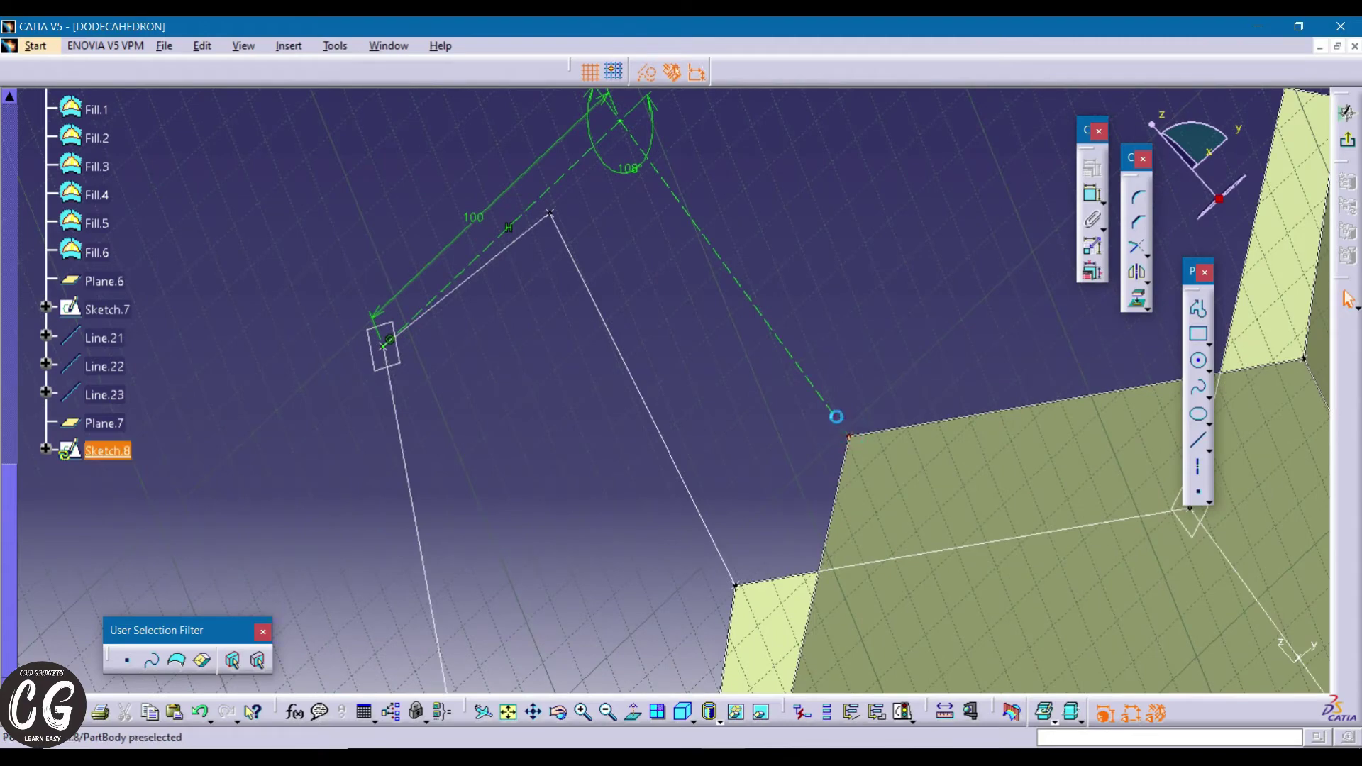
pyautogui.click(1091, 168)
pyautogui.click(1183, 654)
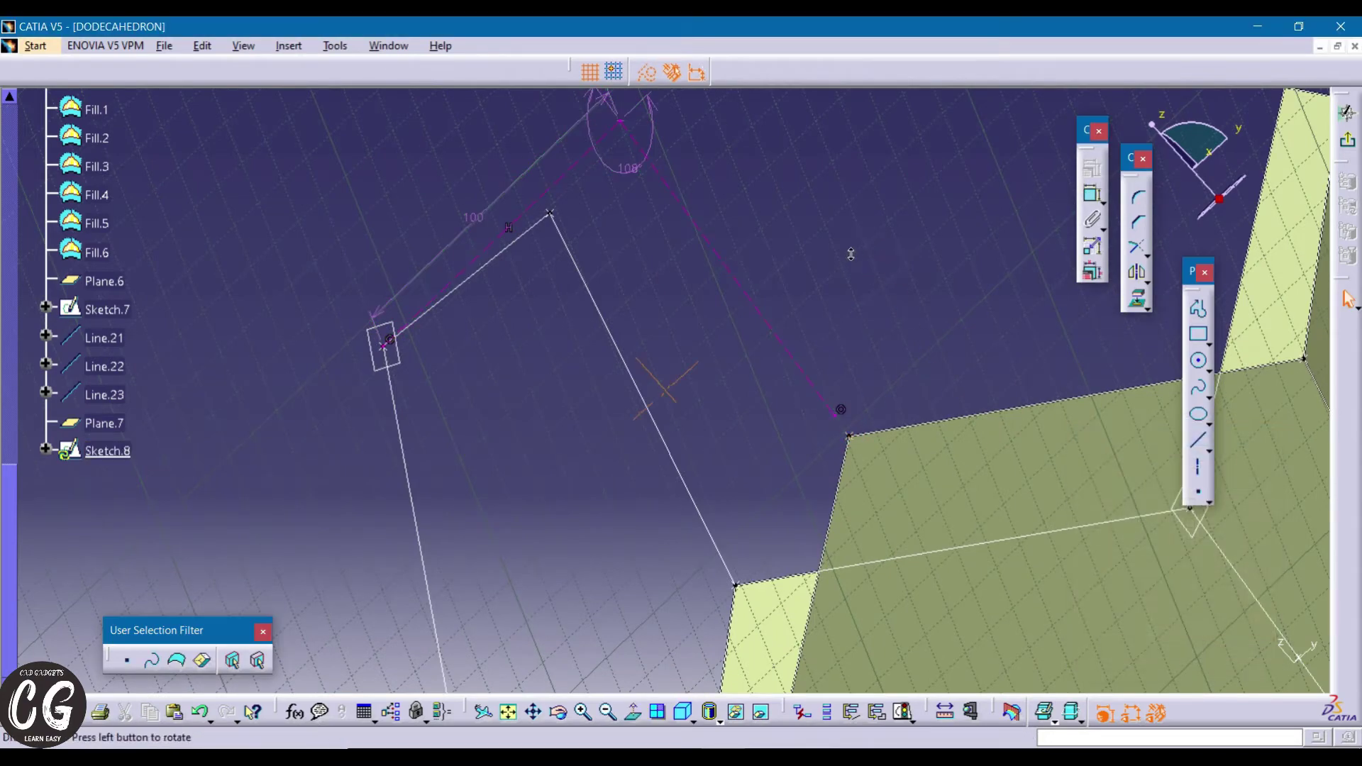
# - Delete the sketch's redundant 100 mm length dimension, then place a standard point where the two lines meet and exit the sketch
pyautogui.rightClick(533, 261)
pyautogui.click(589, 500)
pyautogui.moveTo(816, 289); pyautogui.dragTo(957, 335, button='middle')
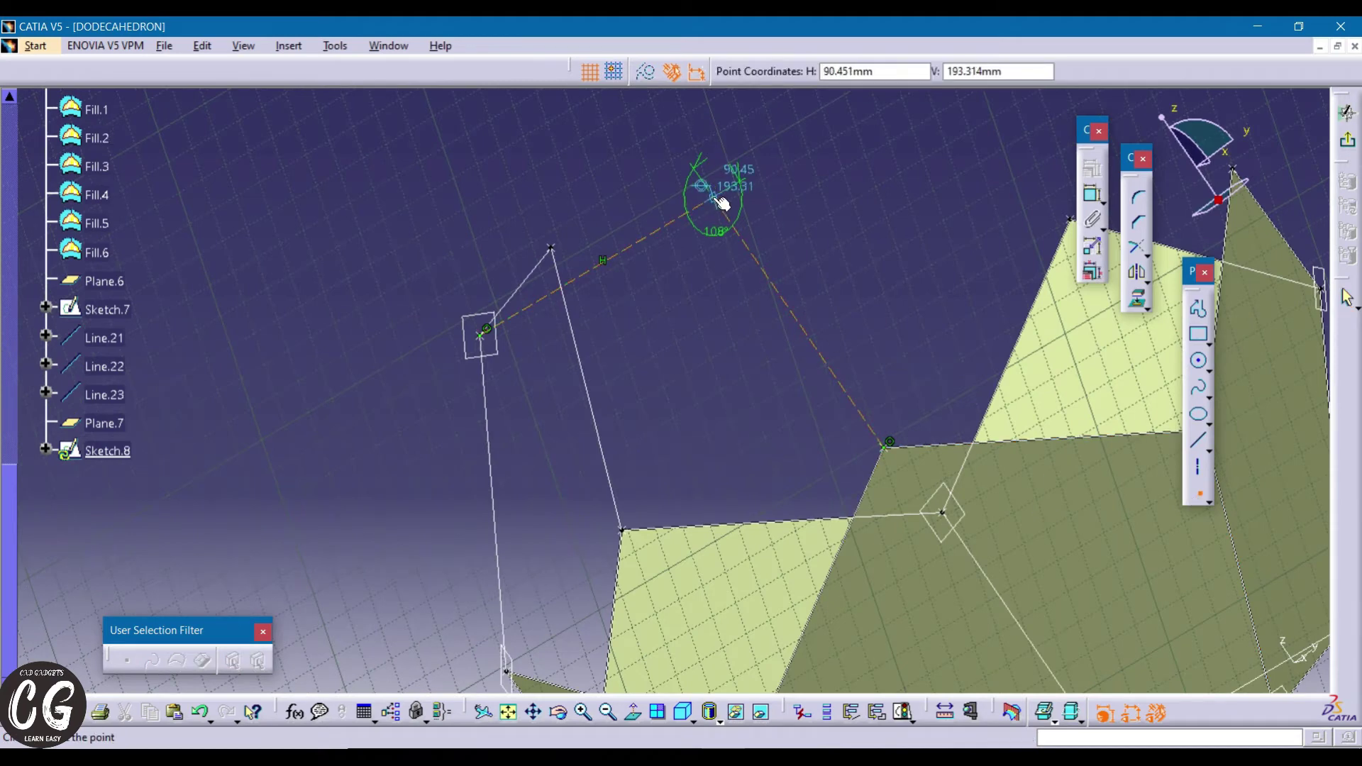
pyautogui.click(1350, 139)
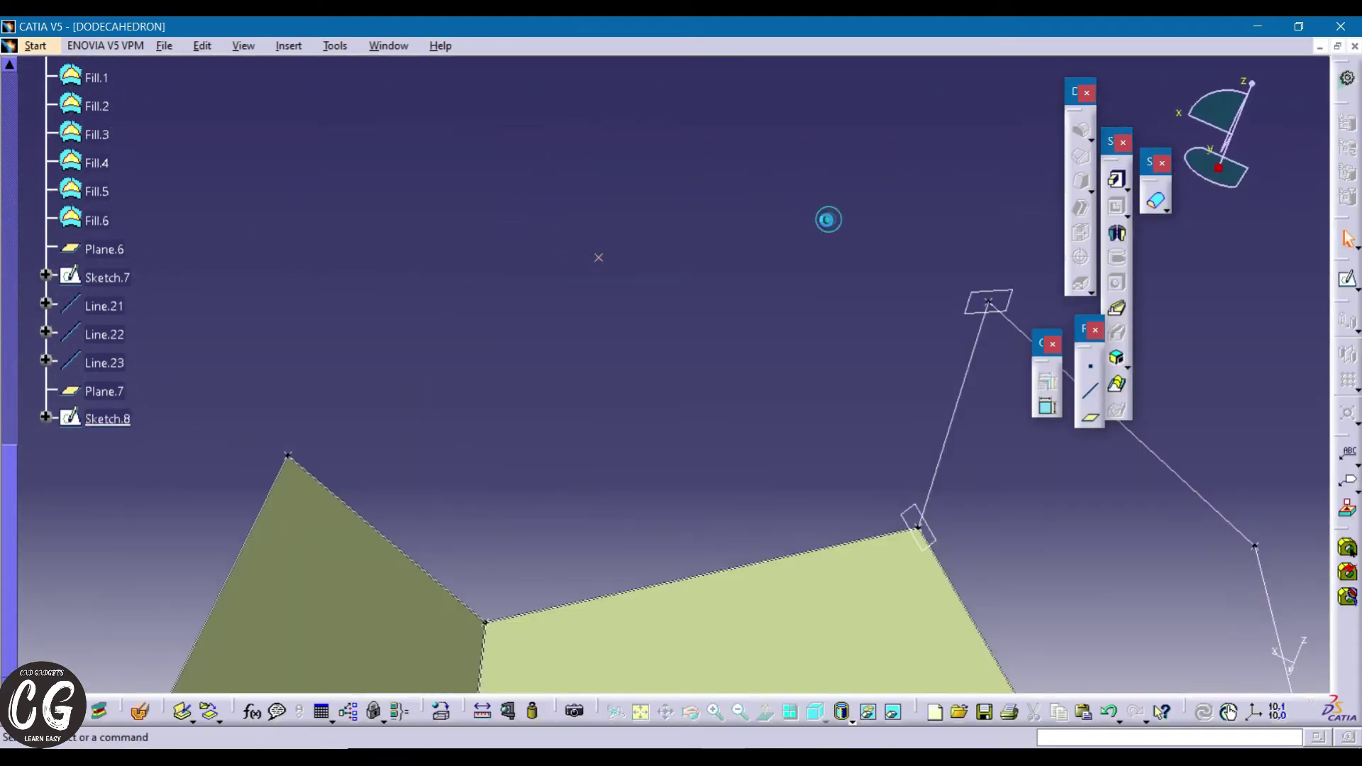
# - Create point-to-point lines from the Sketch.8 point to the adjacent rim corner and to the Sketch.7 vertex
pyautogui.moveTo(827, 219)
pyautogui.mouseDown(button='middle')
pyautogui.moveTo(753, 325)
pyautogui.moveTo(922, 256)
pyautogui.mouseUp(button='middle')
pyautogui.click(1087, 385)
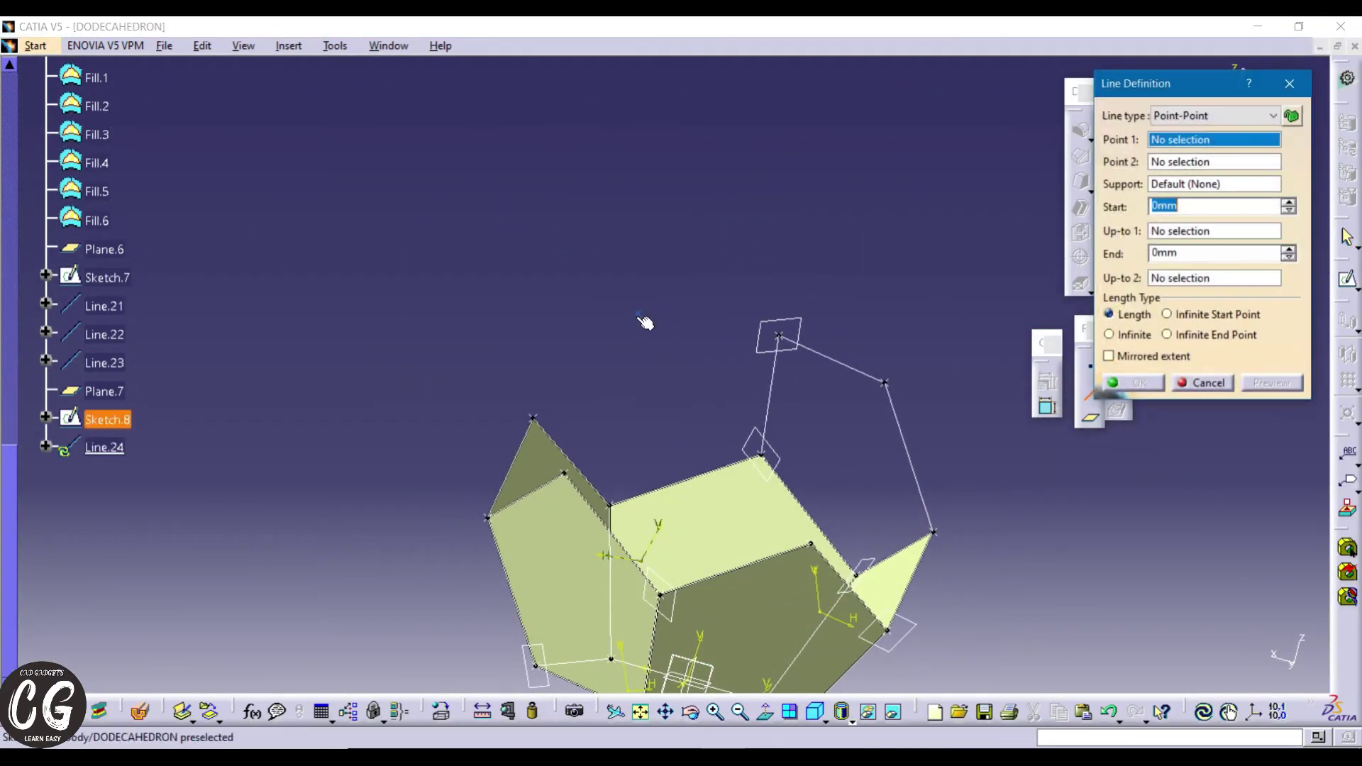
pyautogui.click(638, 312)
pyautogui.click(534, 419)
pyautogui.click(1138, 398)
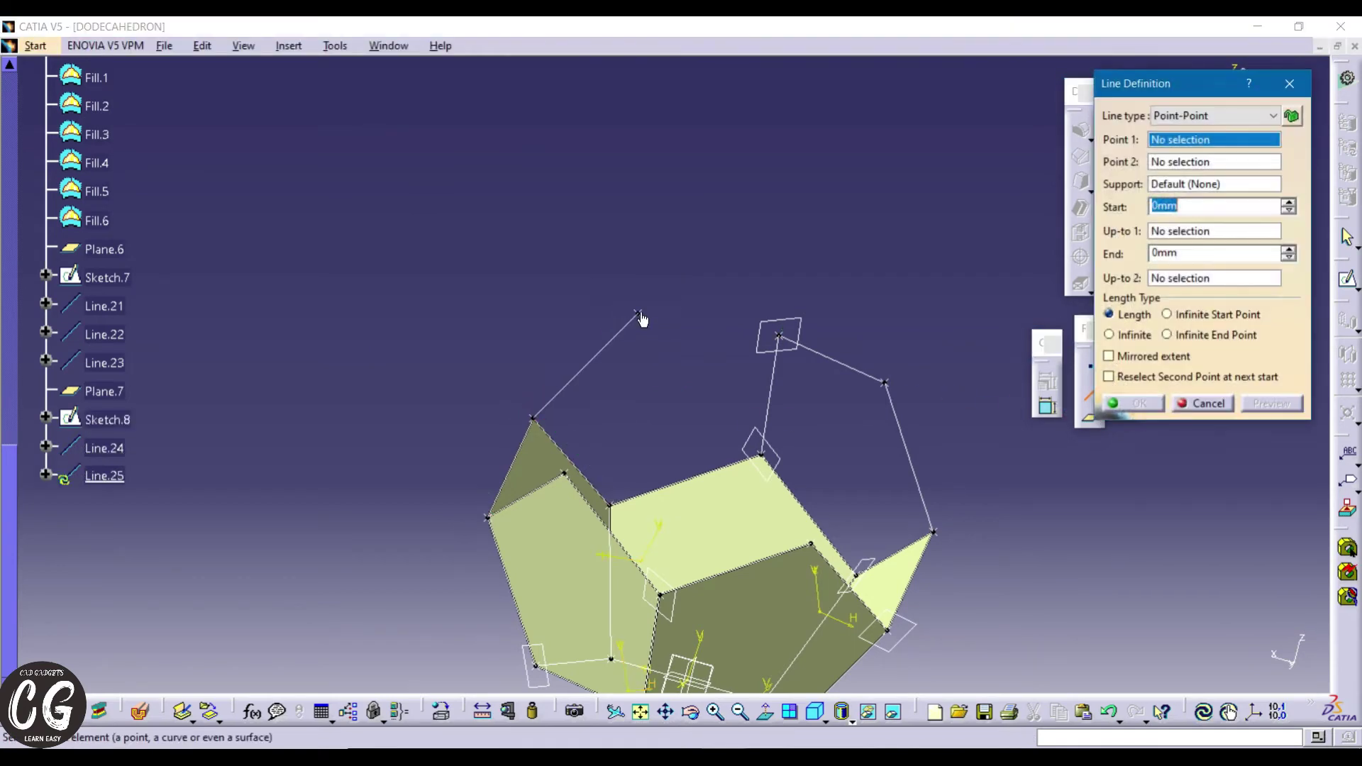
pyautogui.click(642, 308)
pyautogui.click(784, 329)
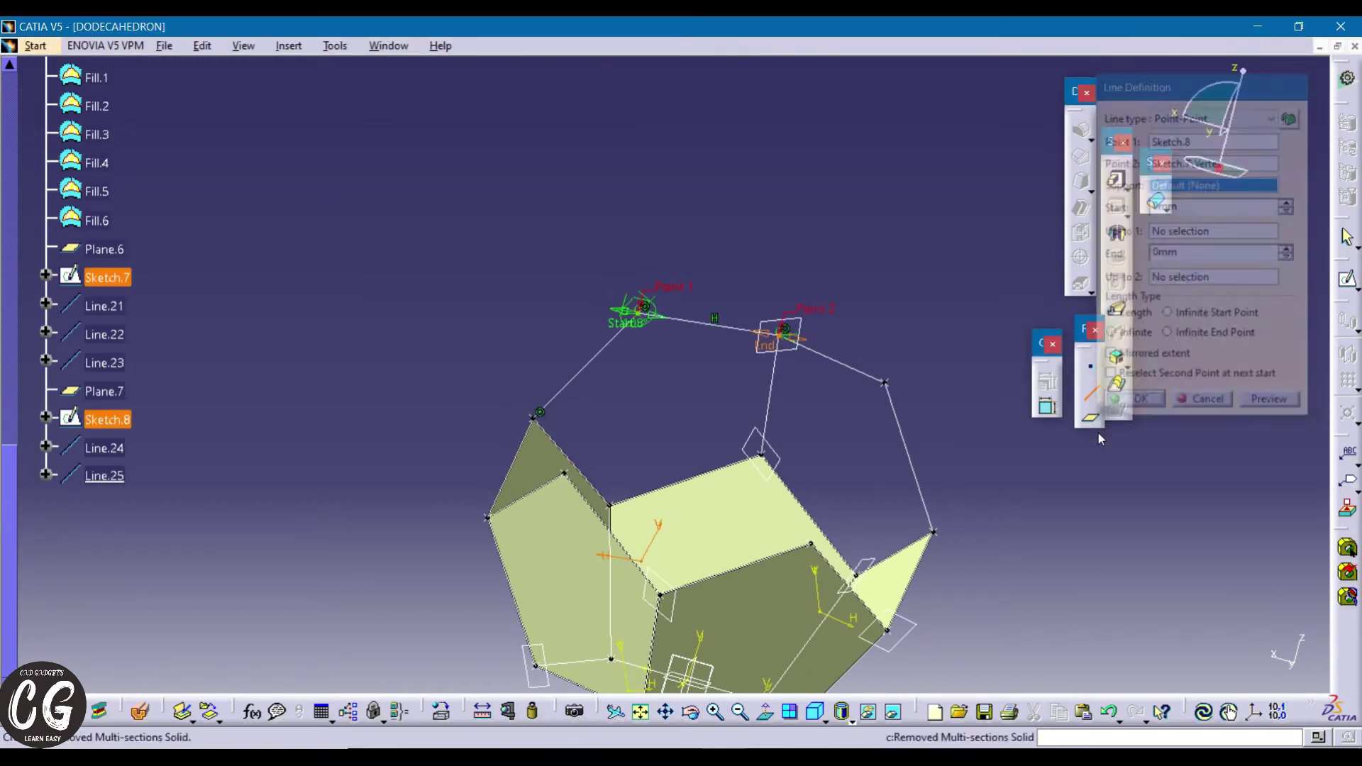
pyautogui.click(1203, 402)
# - Create a plane through three consecutive rim corners starting at the Sketch.4 vertex, and open a sketch on it
pyautogui.moveTo(1033, 486); pyautogui.dragTo(787, 537, button='middle')
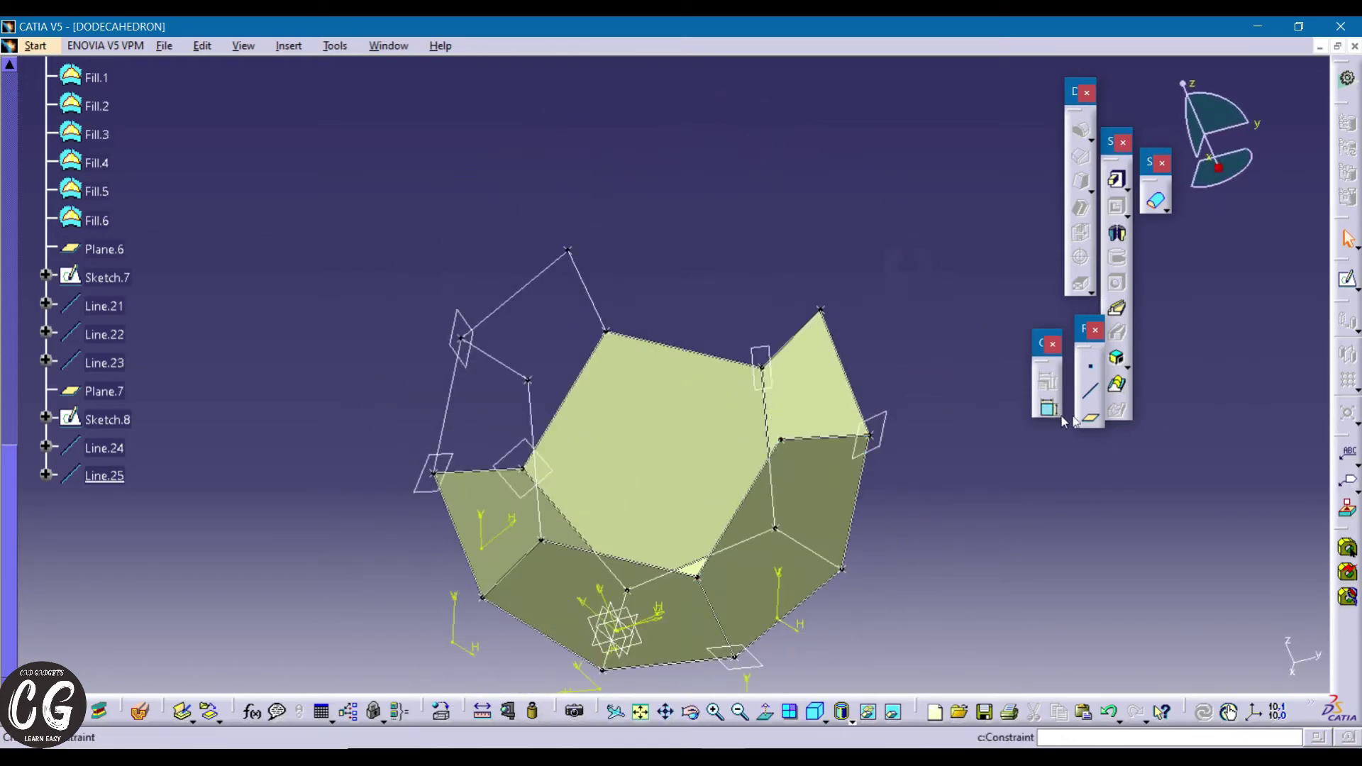
pyautogui.click(1090, 418)
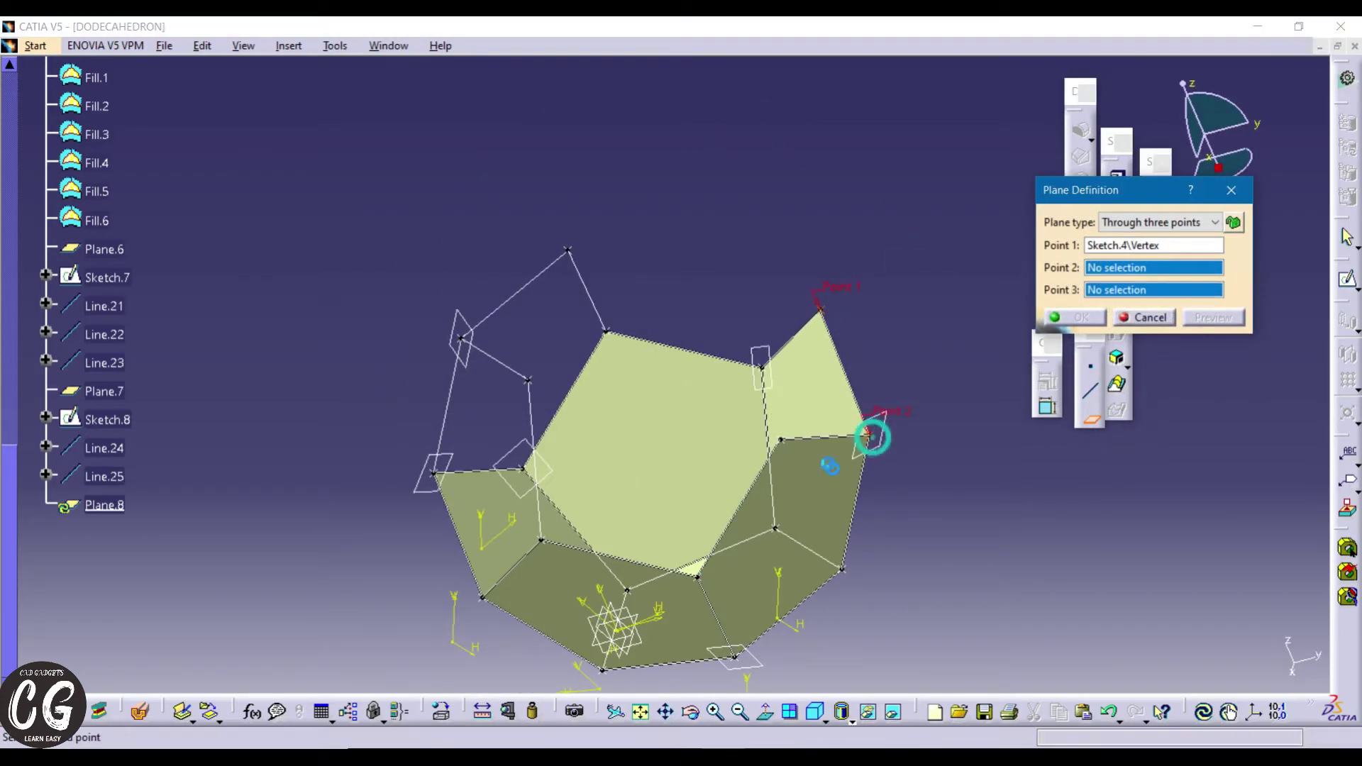
pyautogui.click(783, 441)
pyautogui.click(1057, 316)
pyautogui.click(830, 318)
pyautogui.click(1347, 279)
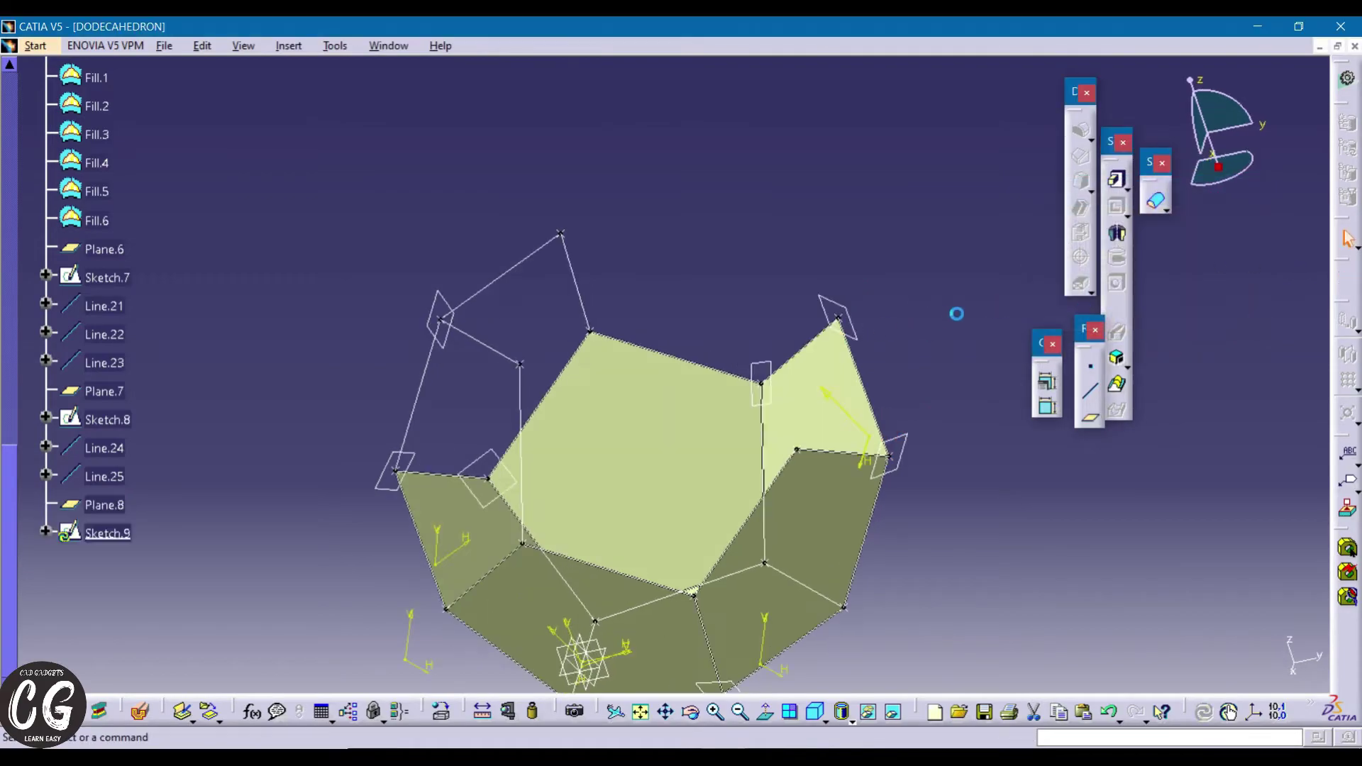
# - Sketch an open three-segment construction profile above the rim corners and set its middle and first side segments to 100 mm each
pyautogui.moveTo(884, 333)
pyautogui.mouseDown(button='middle')
pyautogui.moveTo(562, 352)
pyautogui.moveTo(365, 617)
pyautogui.moveTo(638, 553)
pyautogui.moveTo(686, 568)
pyautogui.moveTo(565, 438)
pyautogui.moveTo(799, 352)
pyautogui.moveTo(727, 320)
pyautogui.mouseUp(button='middle')
pyautogui.click(1197, 312)
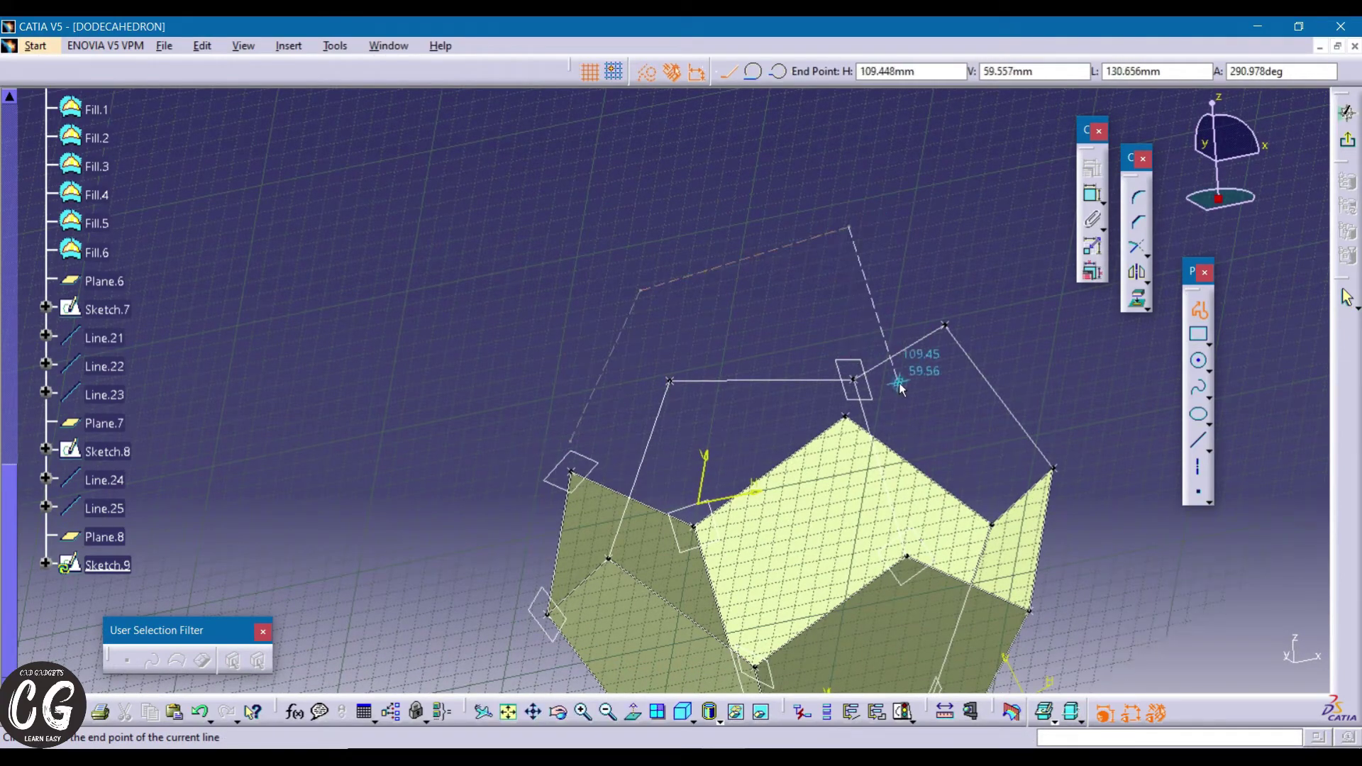
pyautogui.doubleClick(718, 253)
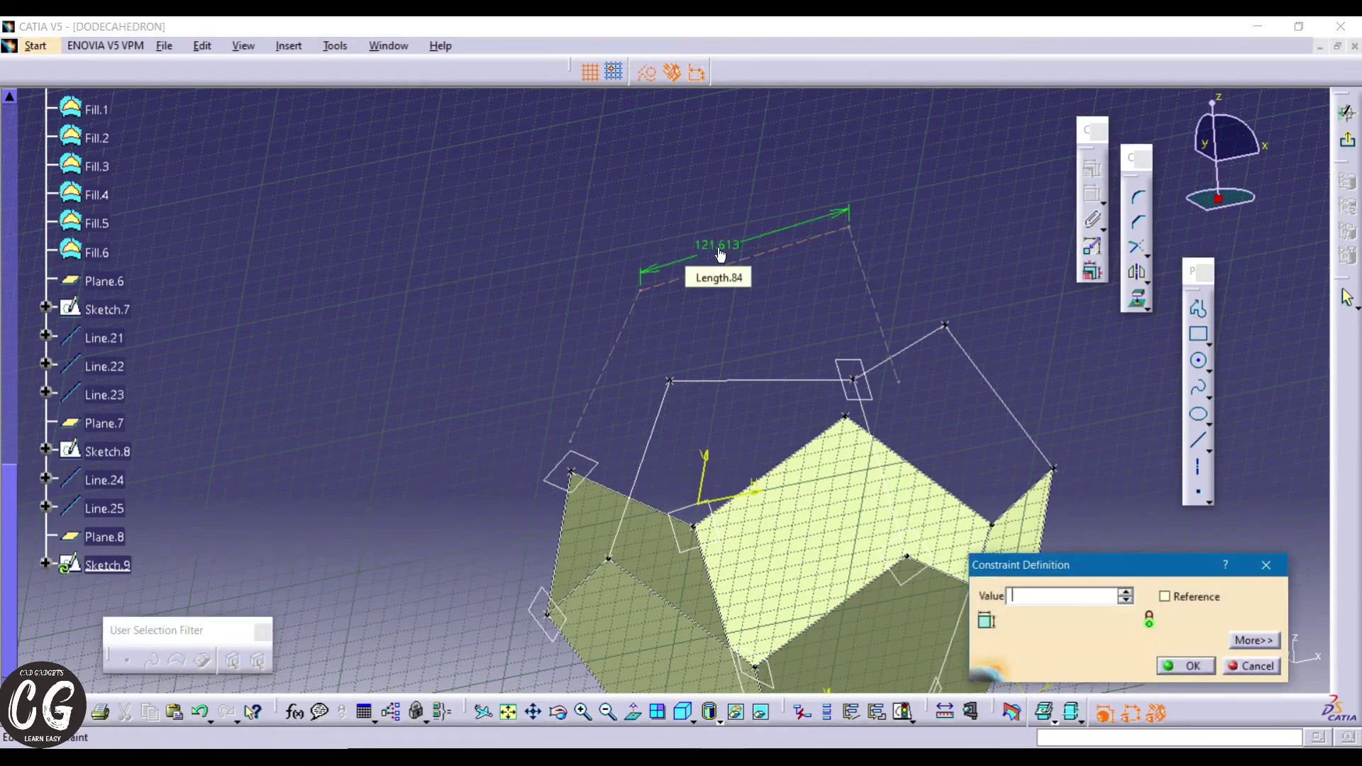
pyautogui.write('100mm')
pyautogui.press('Return')
pyautogui.doubleClick(590, 351)
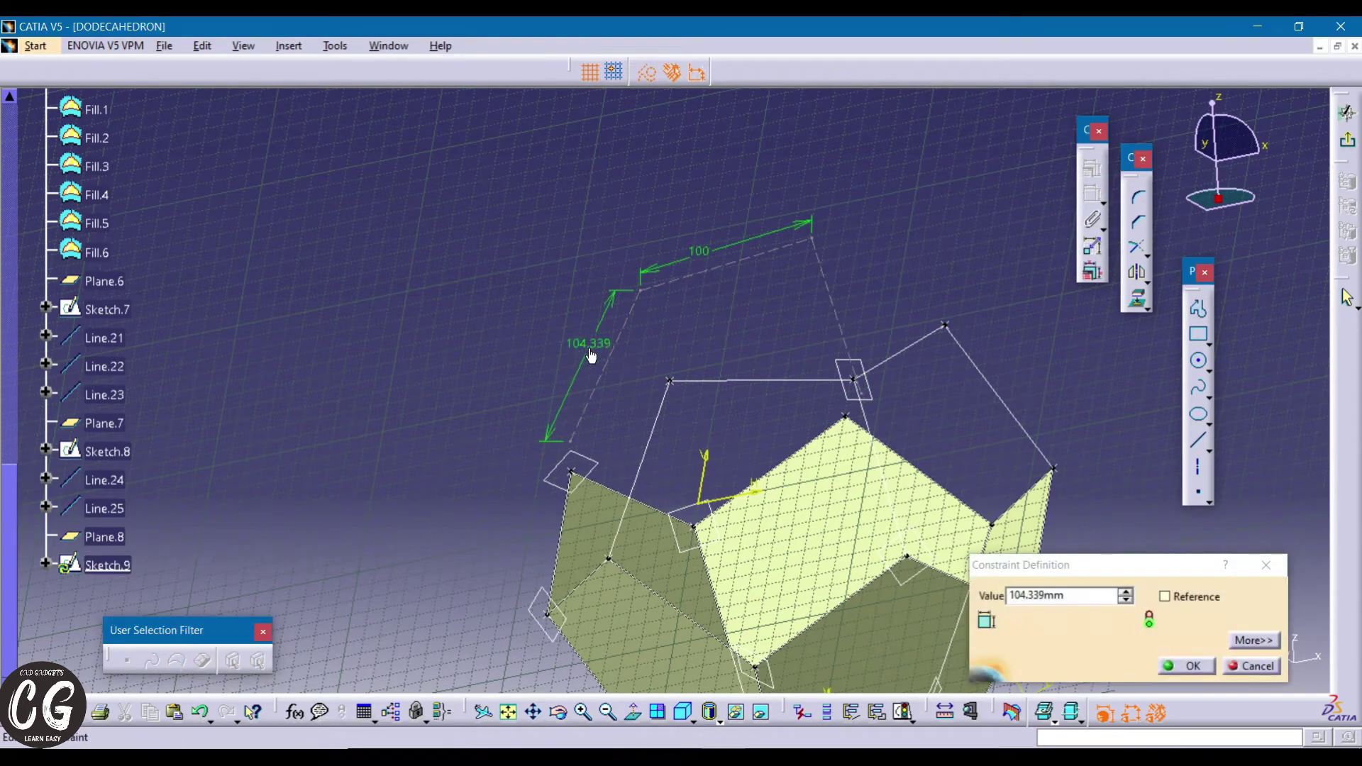
pyautogui.write('100')
pyautogui.press('Return')
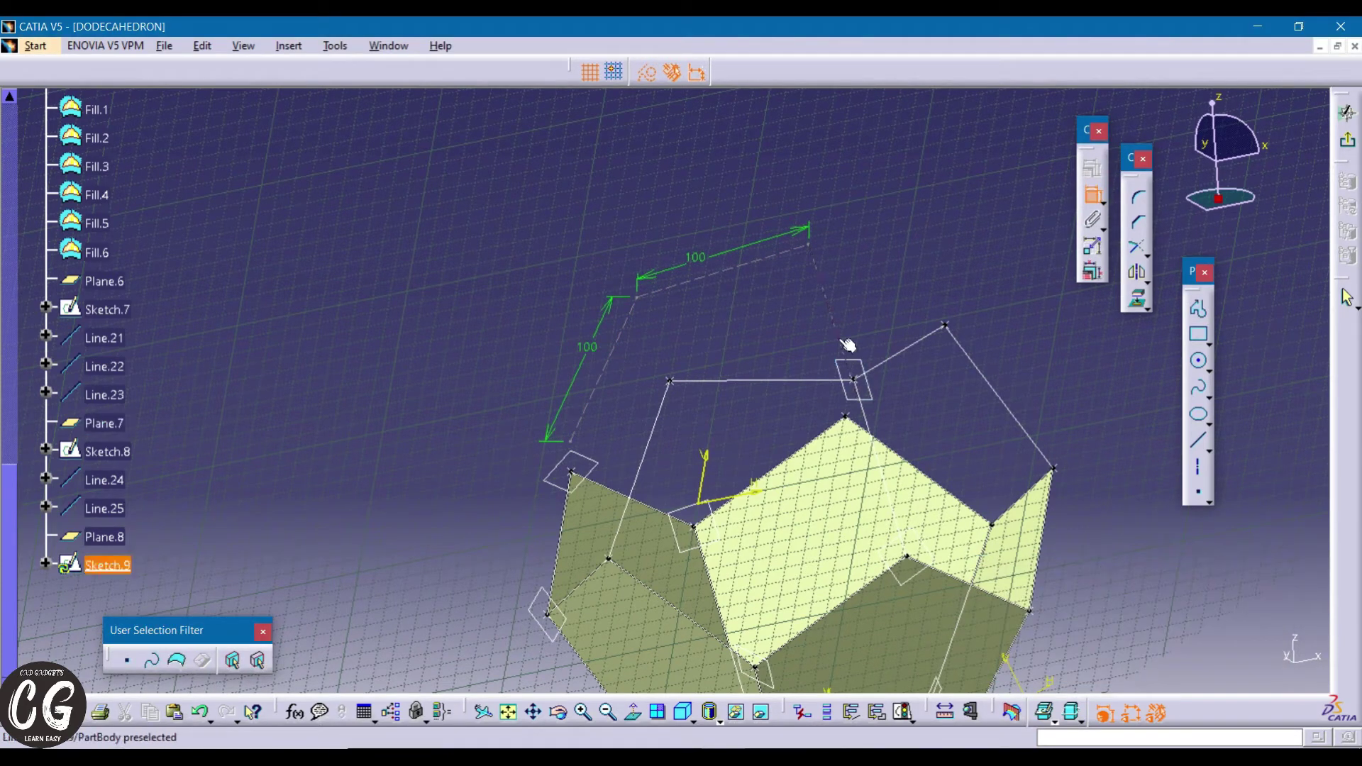
# - Dimension the remaining side segment to 100 mm and its angle with the middle segment to 108°
pyautogui.click(853, 313)
pyautogui.doubleClick(853, 313)
pyautogui.write('100')
pyautogui.press('Return')
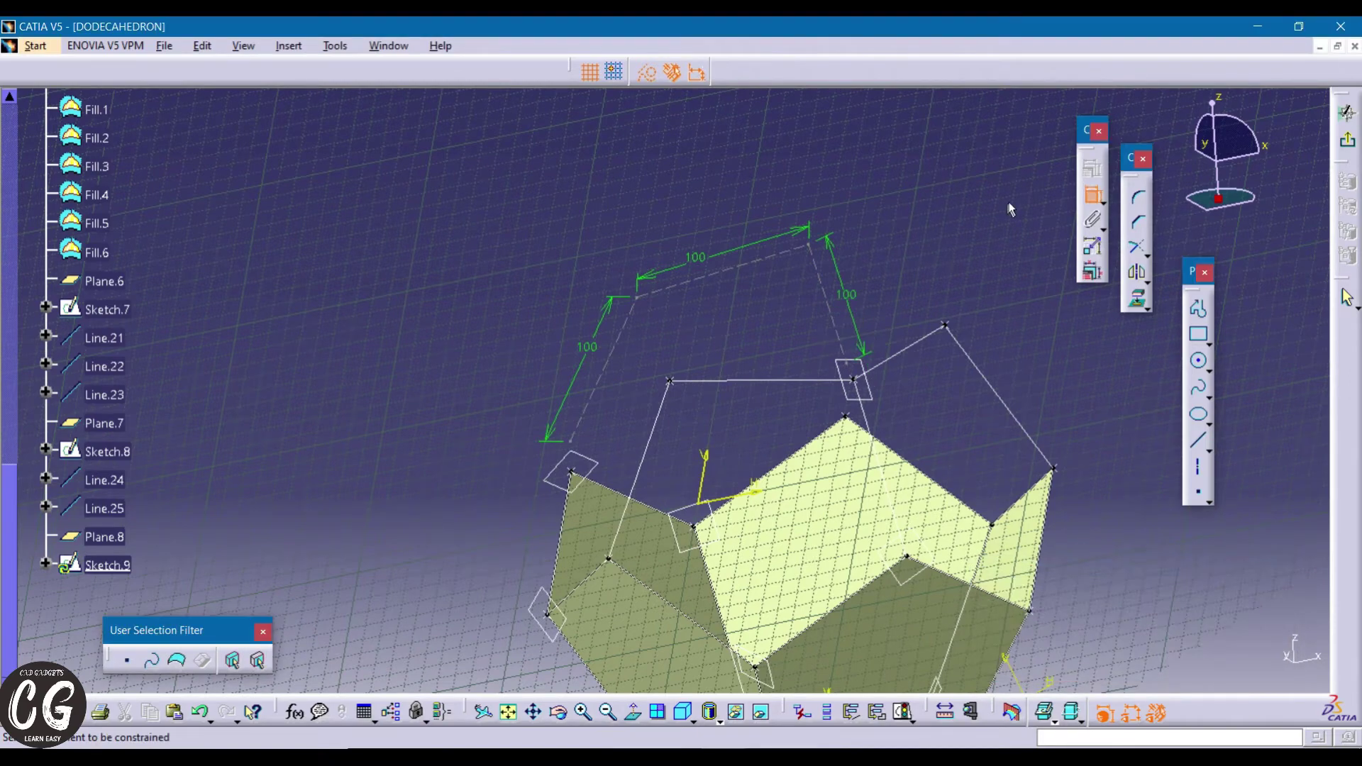
pyautogui.doubleClick(783, 282)
pyautogui.write('108deg')
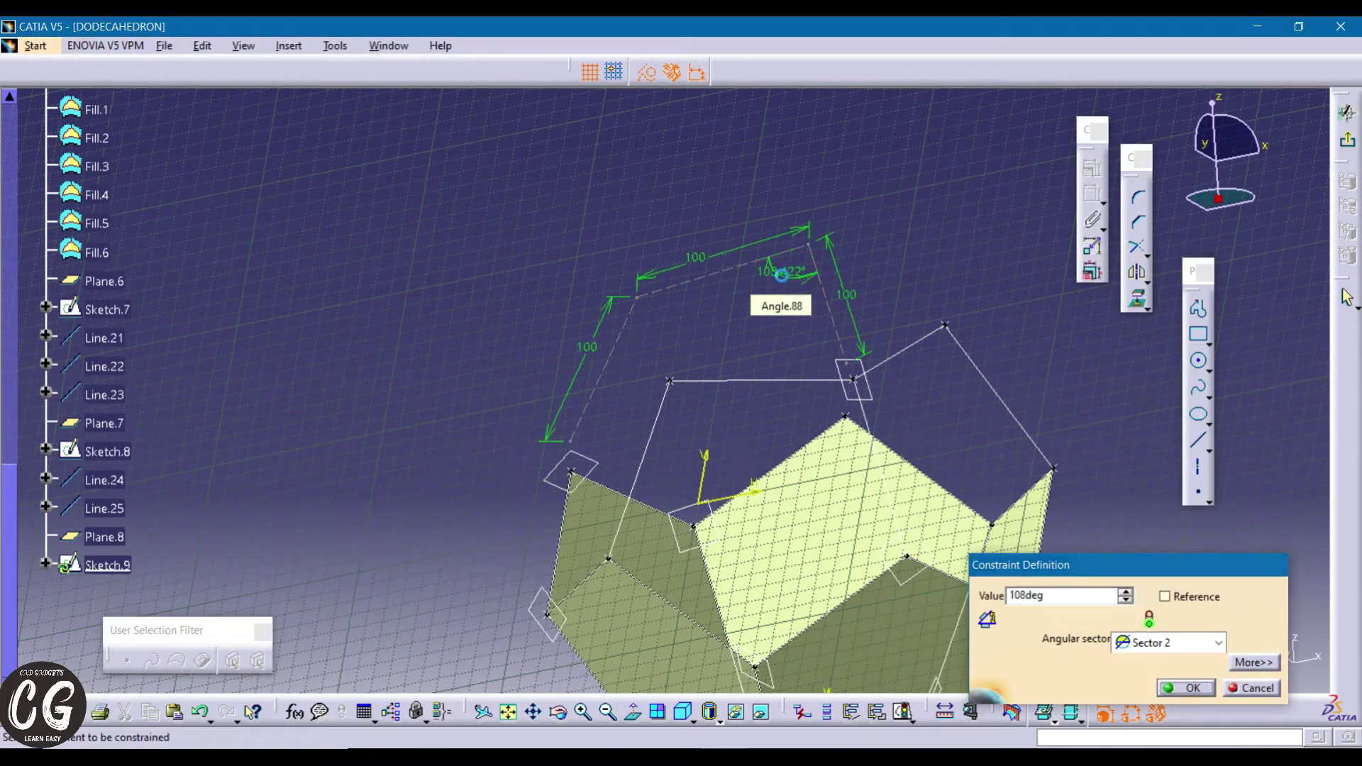
pyautogui.press('Return')
# - Make the profile's two free ends coincident with the outer two of the three rim corners defining Plane.8
pyautogui.moveTo(854, 249); pyautogui.dragTo(759, 298, button='middle')
pyautogui.scroll(1, 759, 298)
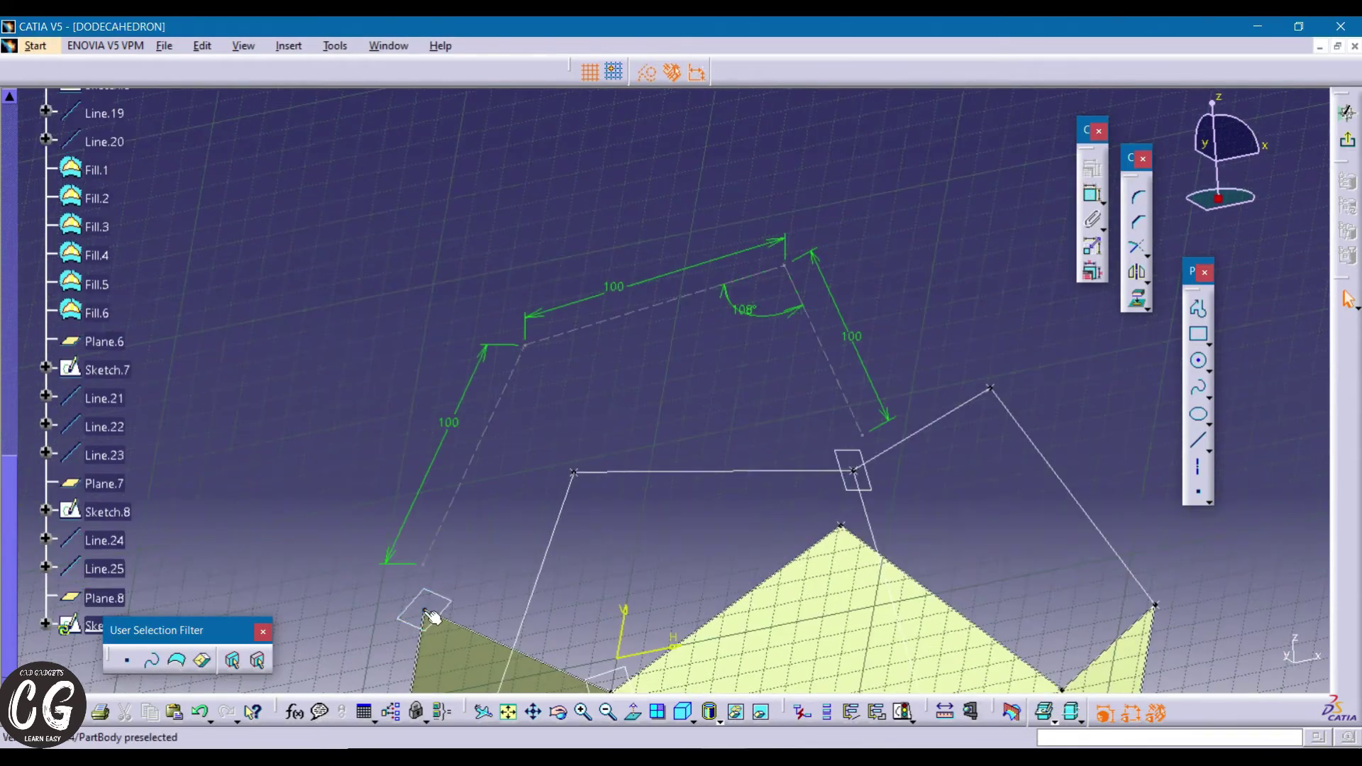
pyautogui.click(1095, 167)
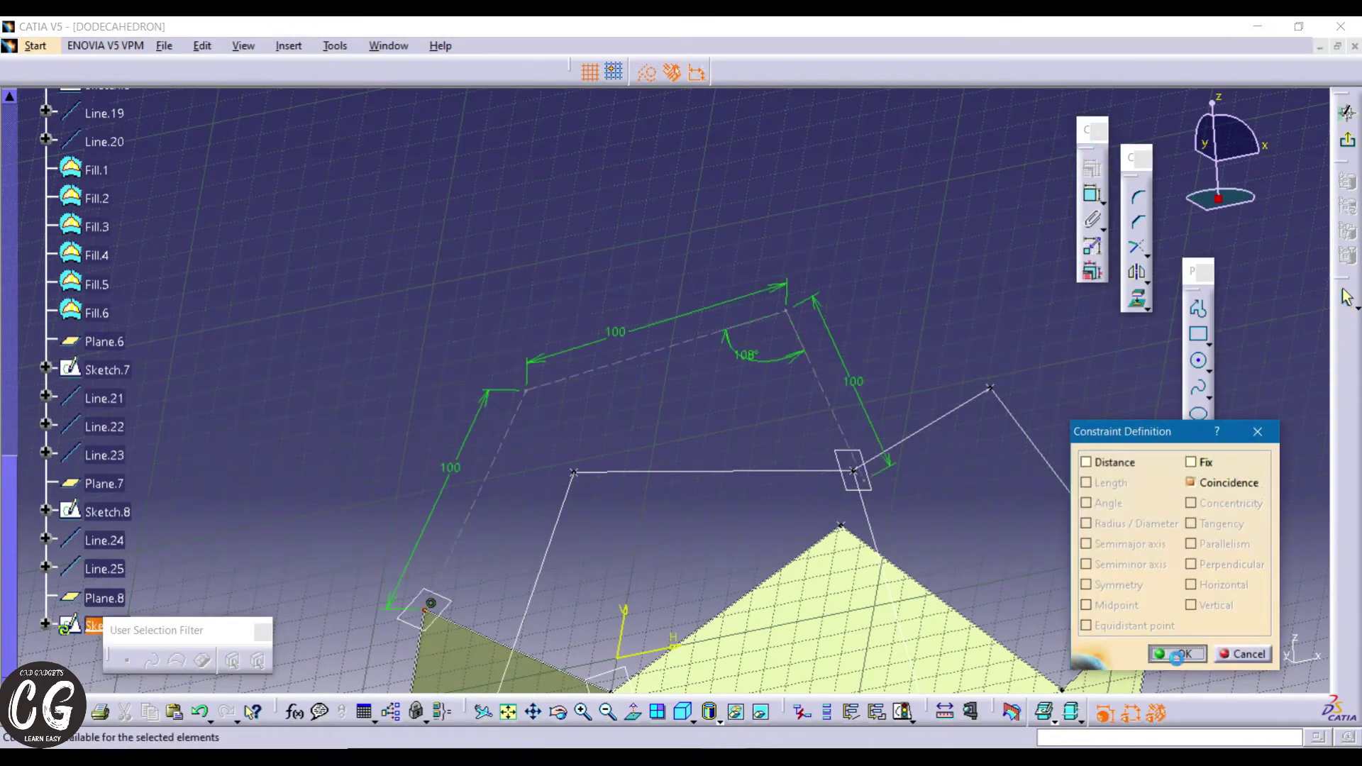
pyautogui.click(1176, 654)
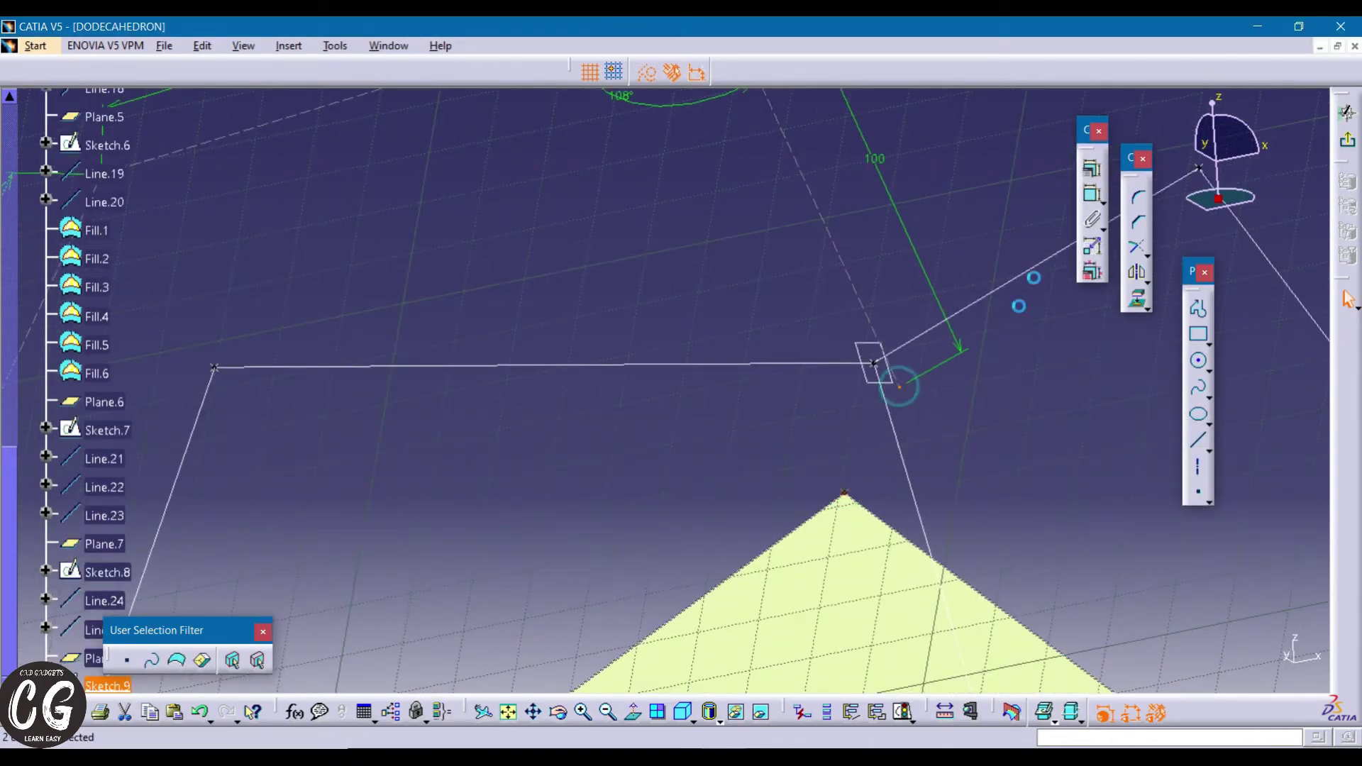
pyautogui.click(1088, 165)
pyautogui.click(1168, 651)
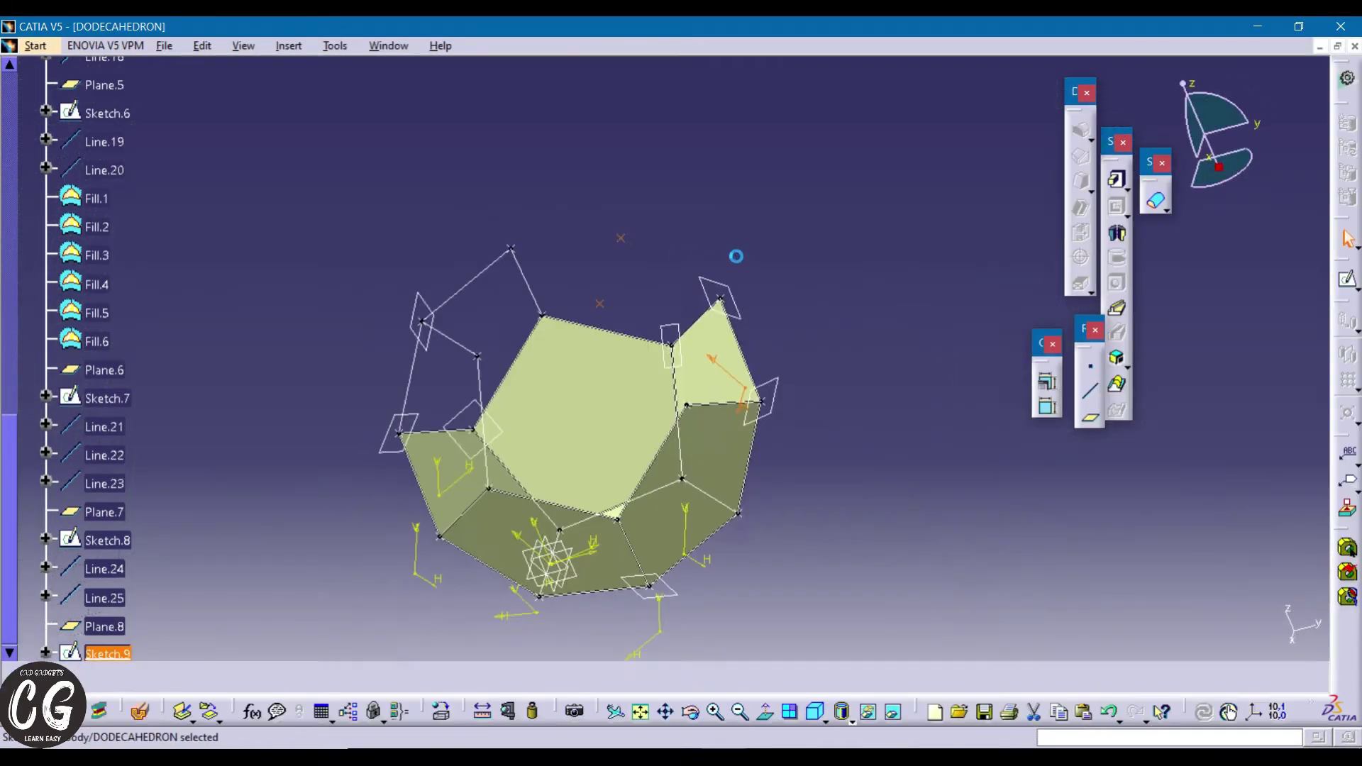
# - Create point-to-point lines joining the two Sketch.9 points to each other and each of them to its nearest rim corner
pyautogui.moveTo(733, 230)
pyautogui.mouseDown(button='middle')
pyautogui.moveTo(780, 213)
pyautogui.moveTo(782, 279)
pyautogui.mouseUp(button='middle')
pyautogui.click(1078, 388)
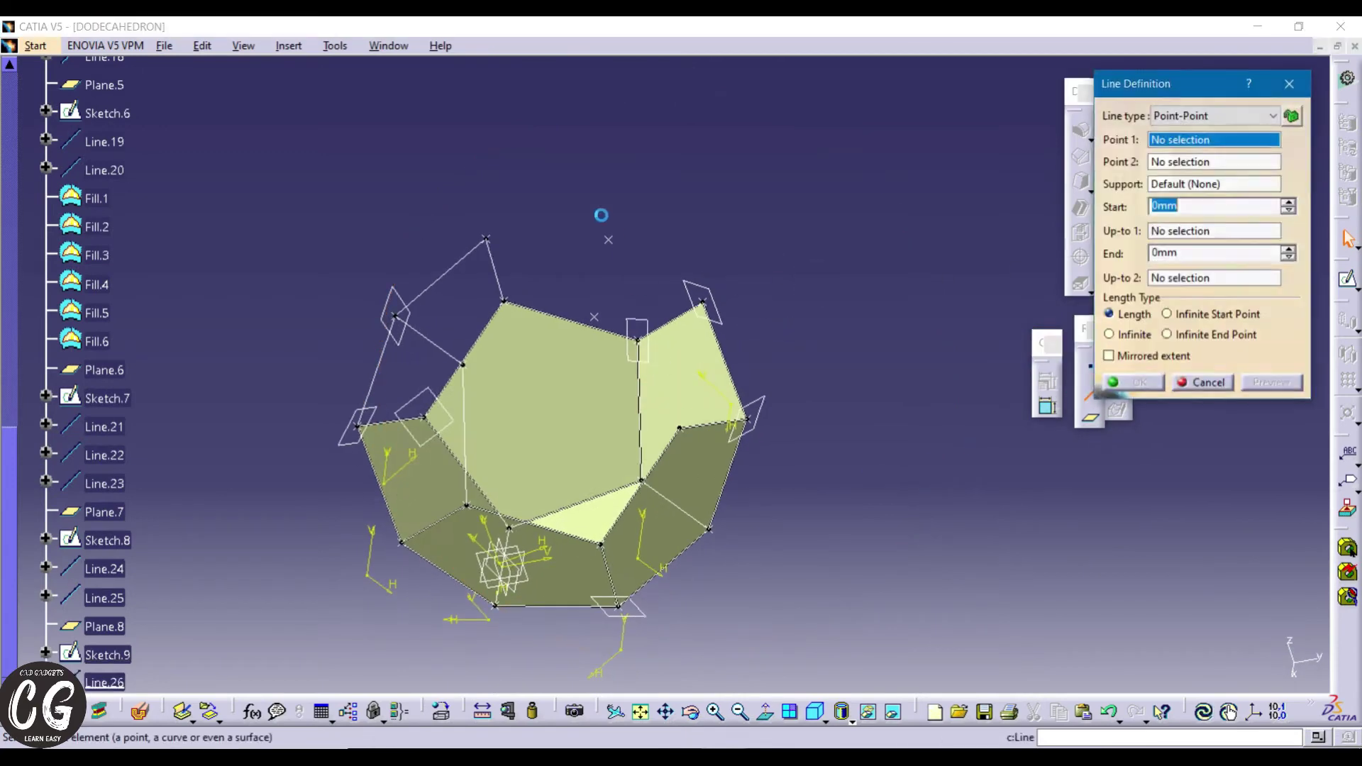
pyautogui.click(608, 239)
pyautogui.click(702, 302)
pyautogui.click(1138, 403)
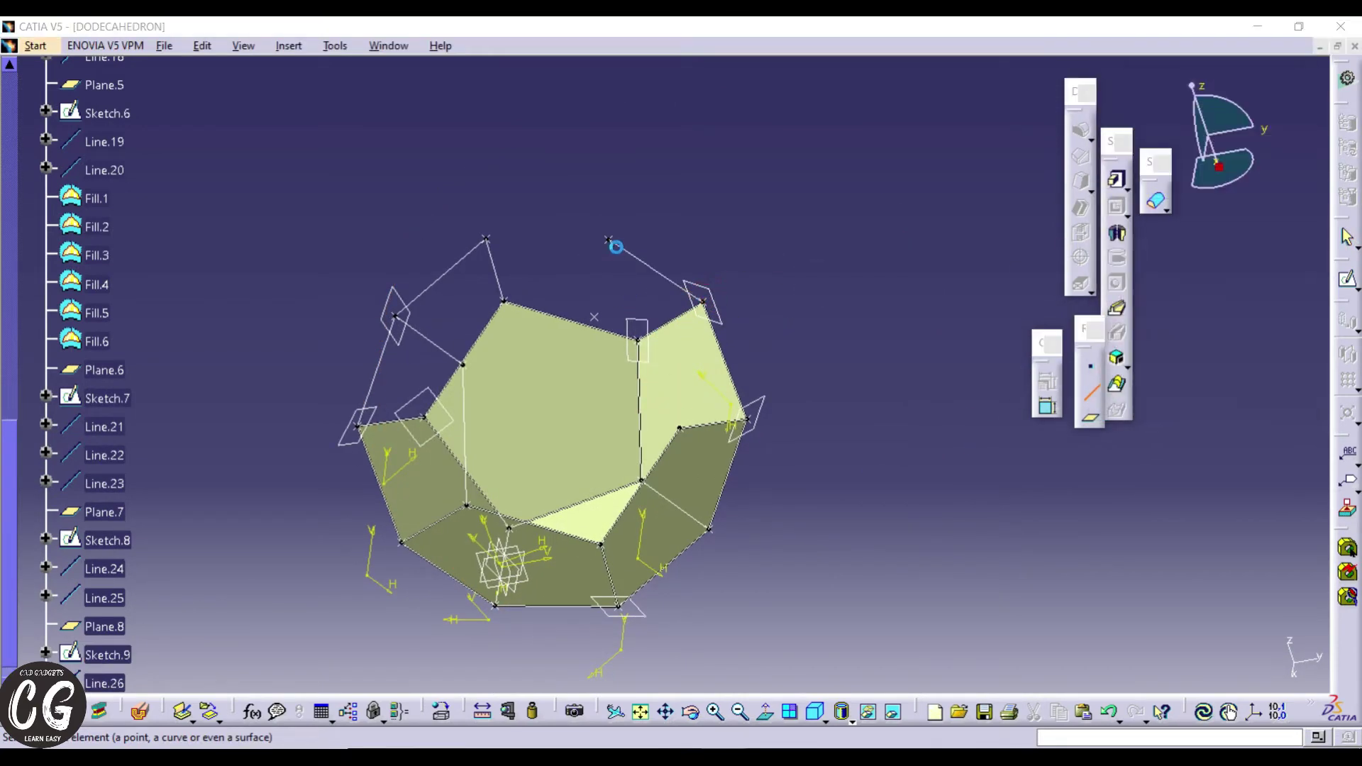
pyautogui.click(608, 240)
pyautogui.click(594, 317)
pyautogui.press('Return')
pyautogui.click(680, 429)
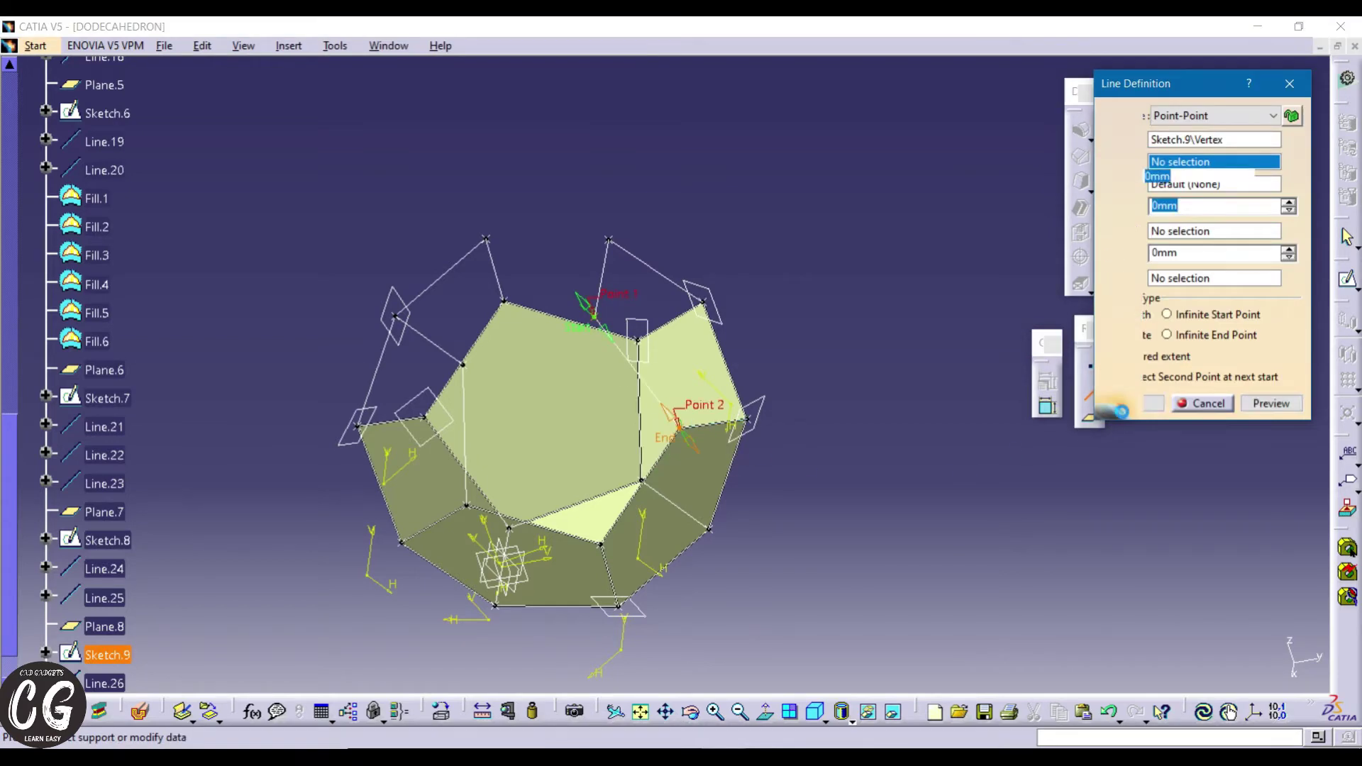
pyautogui.press('Return')
# - Close the last pentagon with point-to-point lines from the Sketch.9 vertices to the neighbouring Sketch.7 and Sketch.8 vertices
pyautogui.moveTo(146, 383); pyautogui.dragTo(563, 290, button='middle')
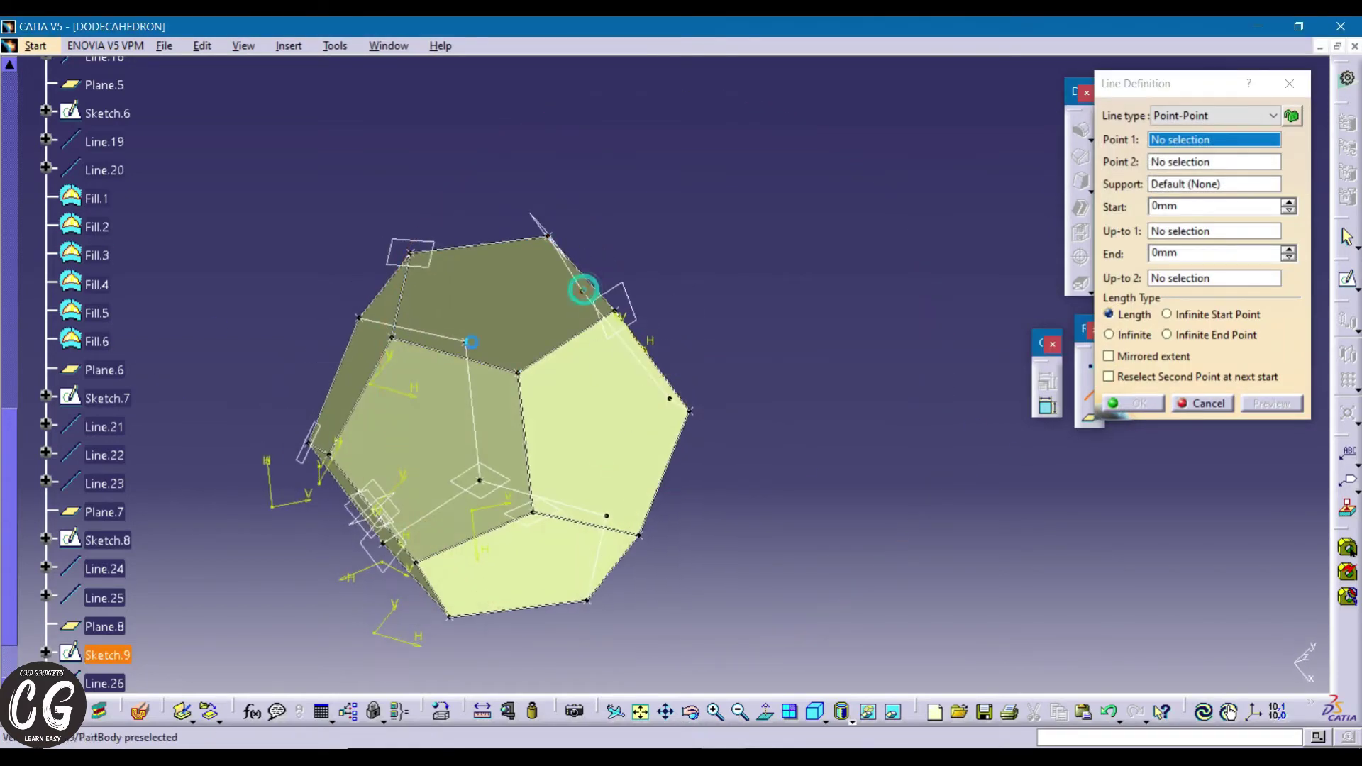
pyautogui.click(583, 289)
pyautogui.click(466, 342)
pyautogui.press('Return')
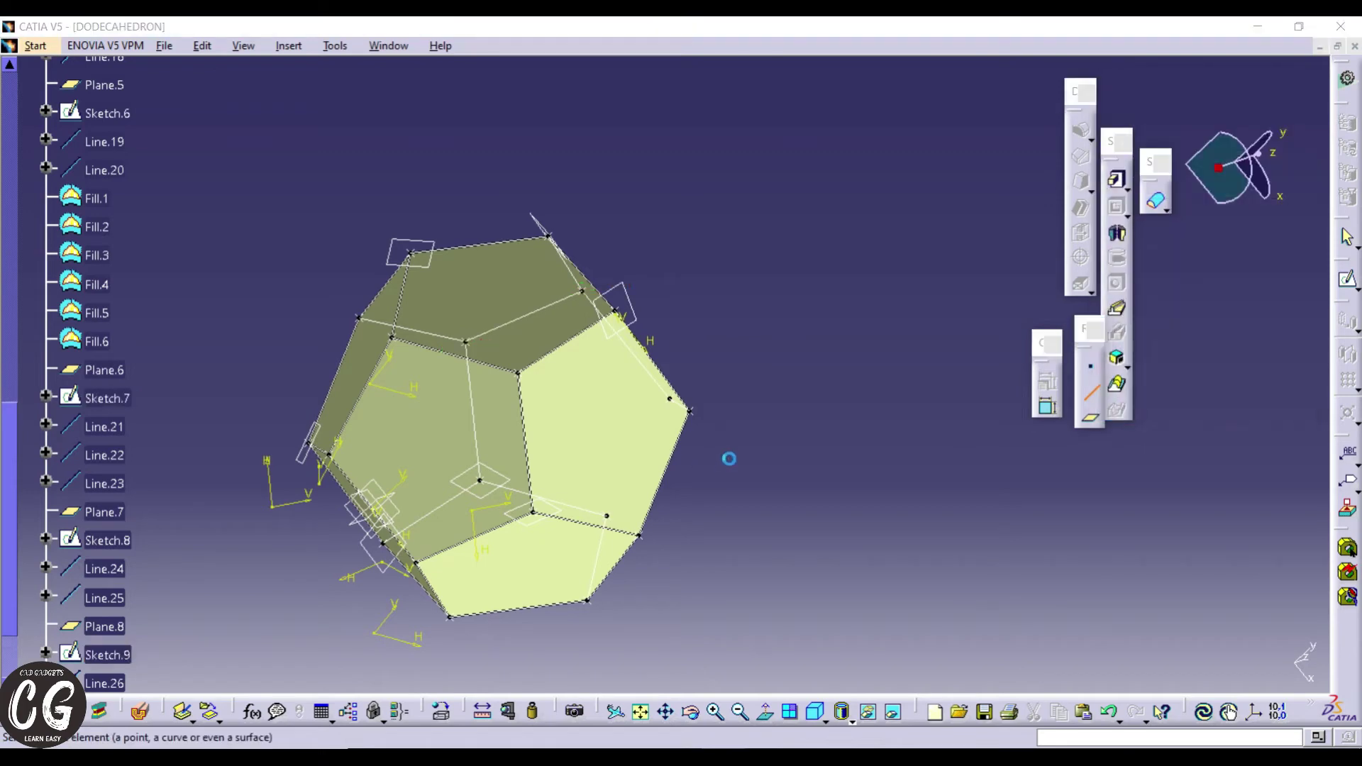
pyautogui.moveTo(729, 459); pyautogui.dragTo(650, 166, button='middle')
pyautogui.click(567, 330)
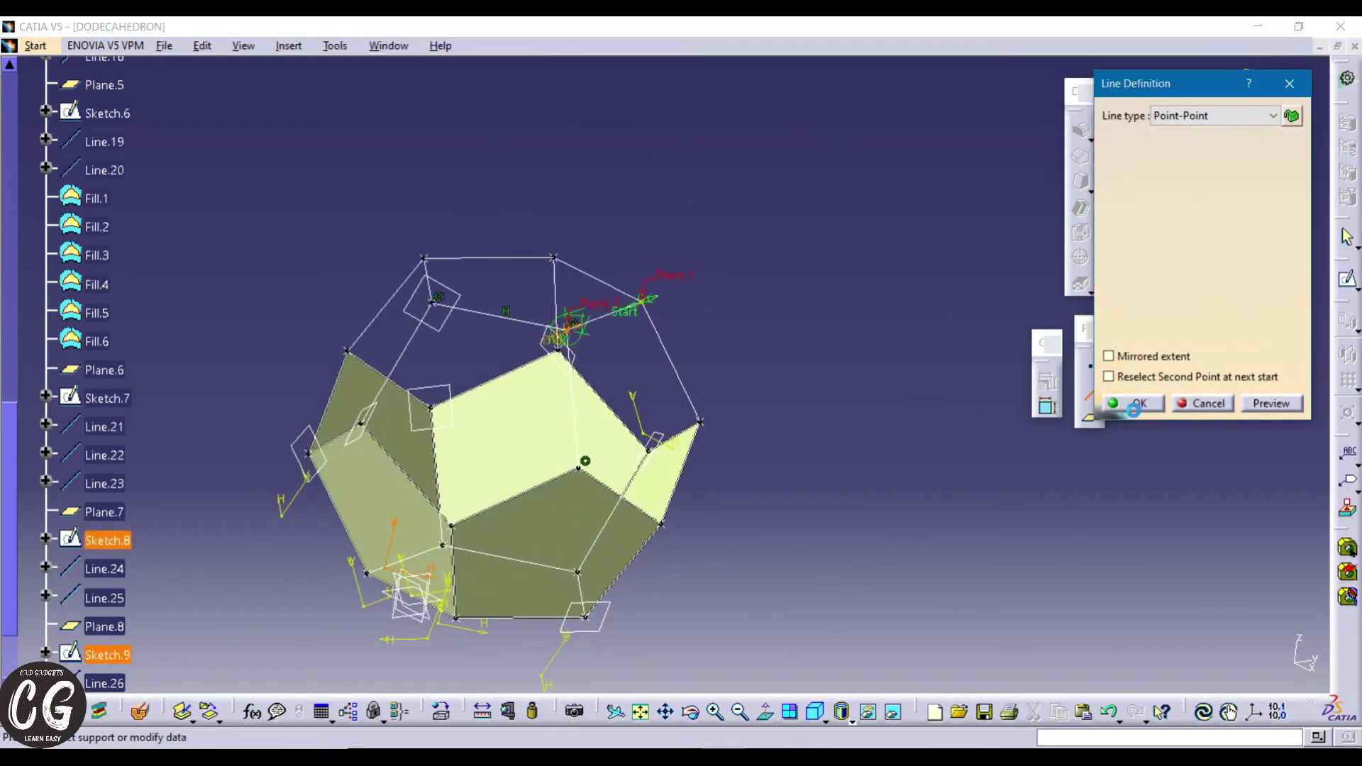
pyautogui.press('Return')
pyautogui.press('Escape')
# - Switch to the surface design workbench and fill the closing pentagon bounded by Line.27, Line.29, Line.21, Line.25 and Line.30
pyautogui.moveTo(415, 429); pyautogui.dragTo(795, 236, button='middle')
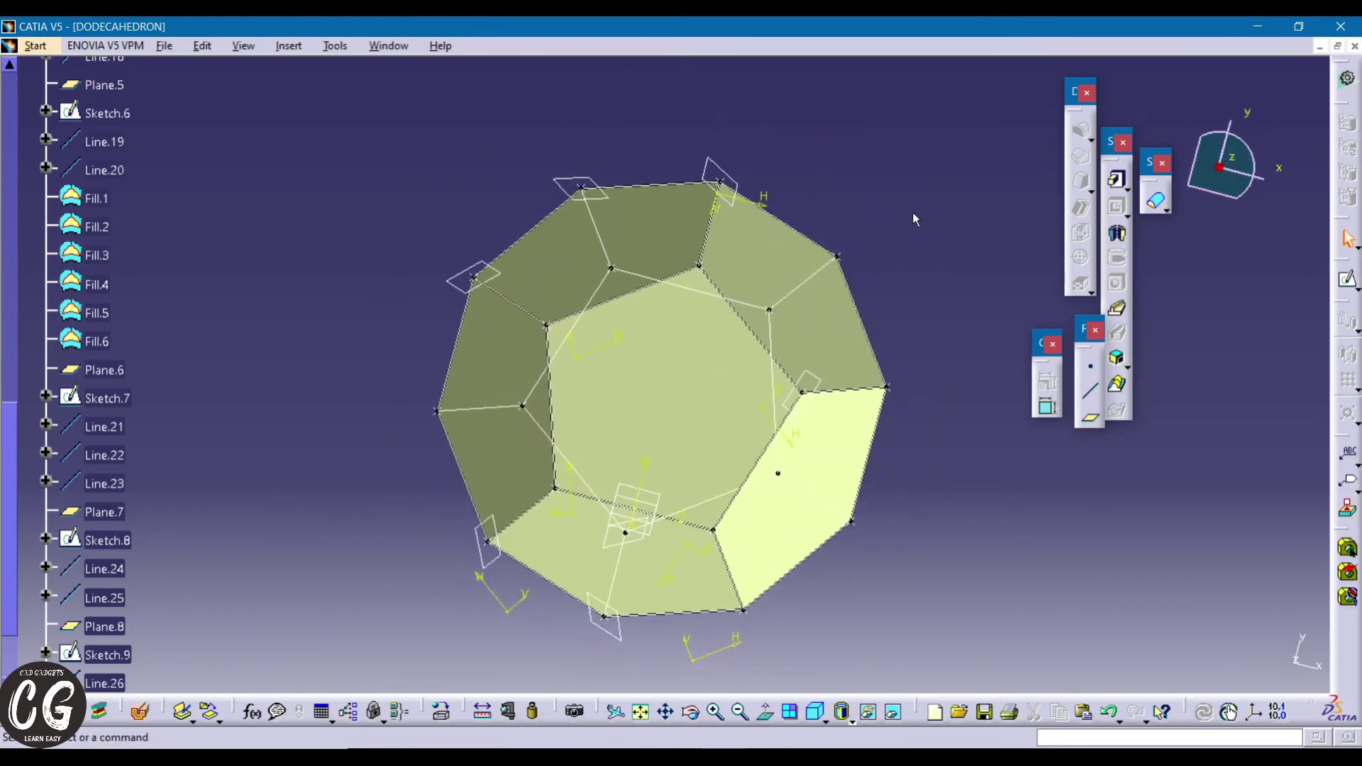
pyautogui.click(44, 48)
pyautogui.click(144, 90)
pyautogui.click(325, 425)
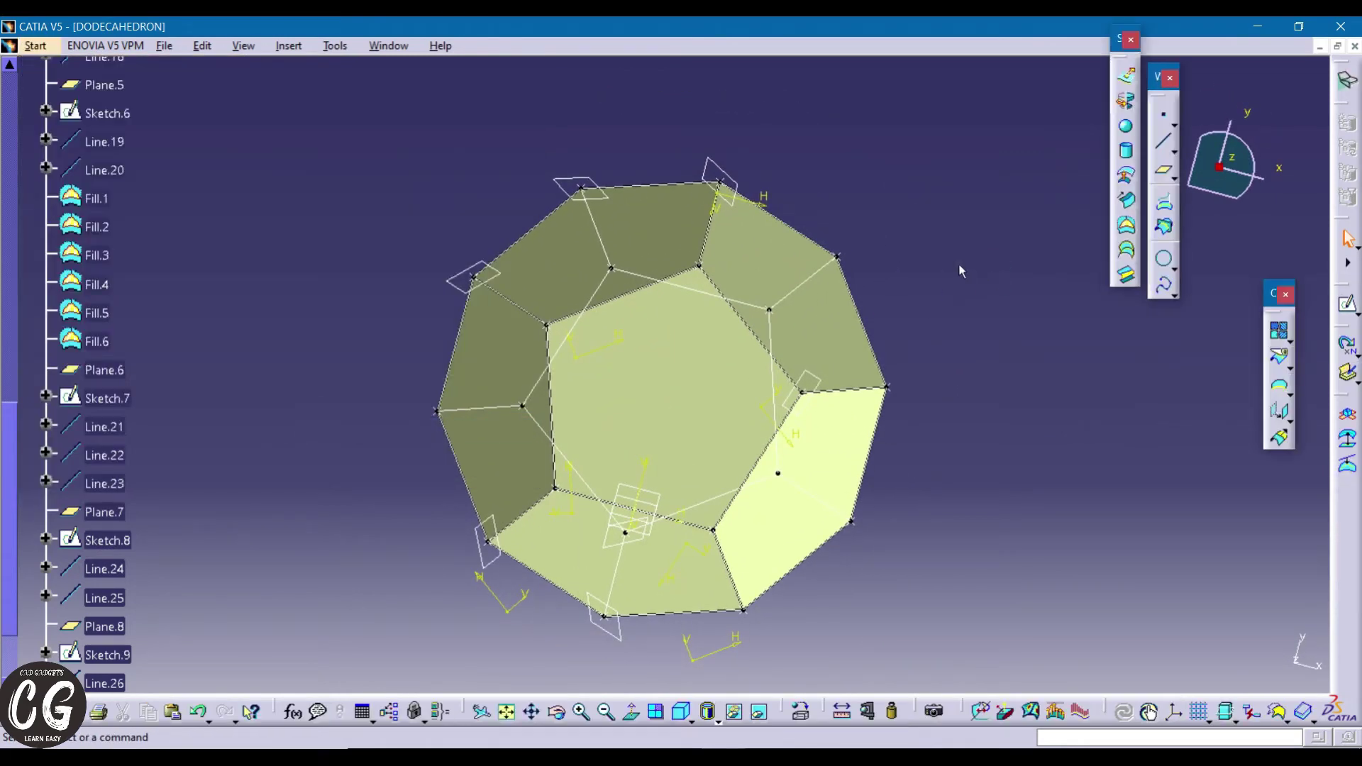
pyautogui.click(1125, 225)
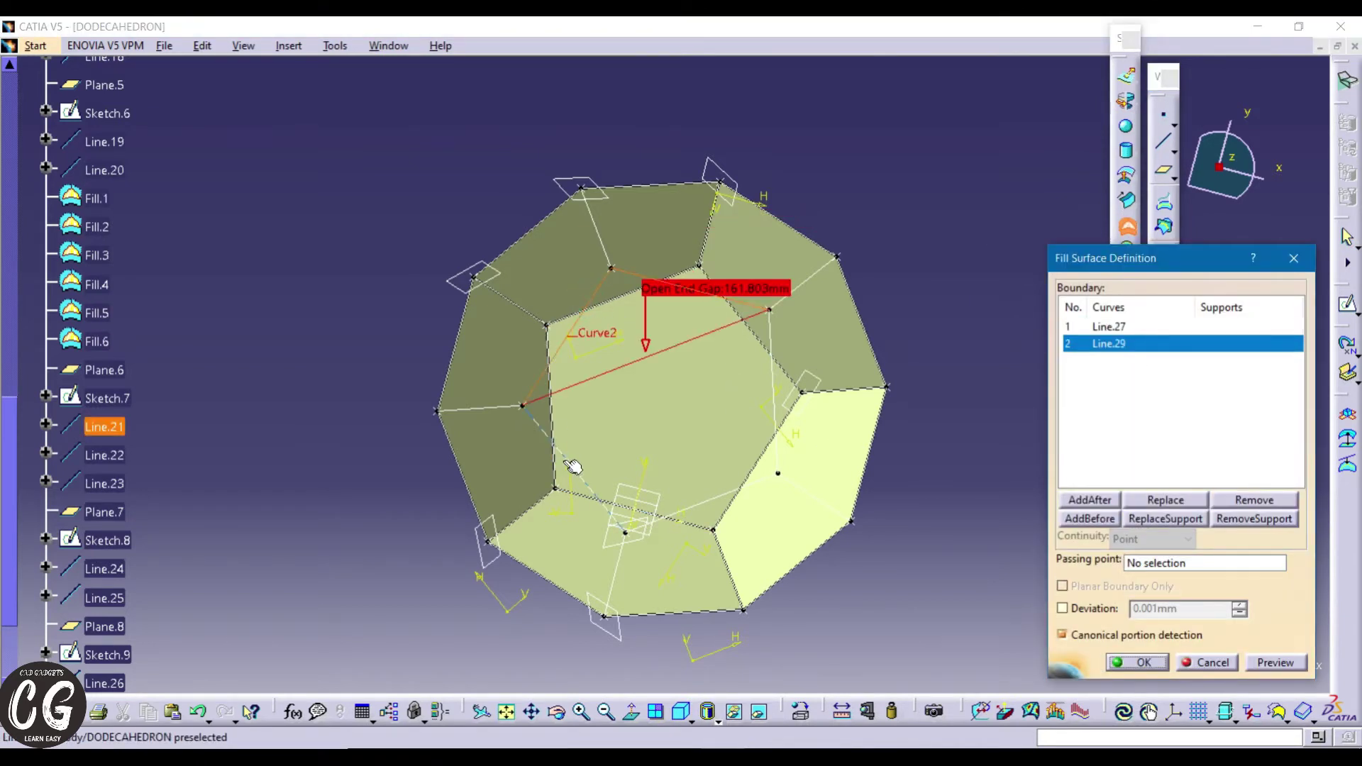
pyautogui.click(573, 466)
pyautogui.click(778, 367)
pyautogui.click(1135, 661)
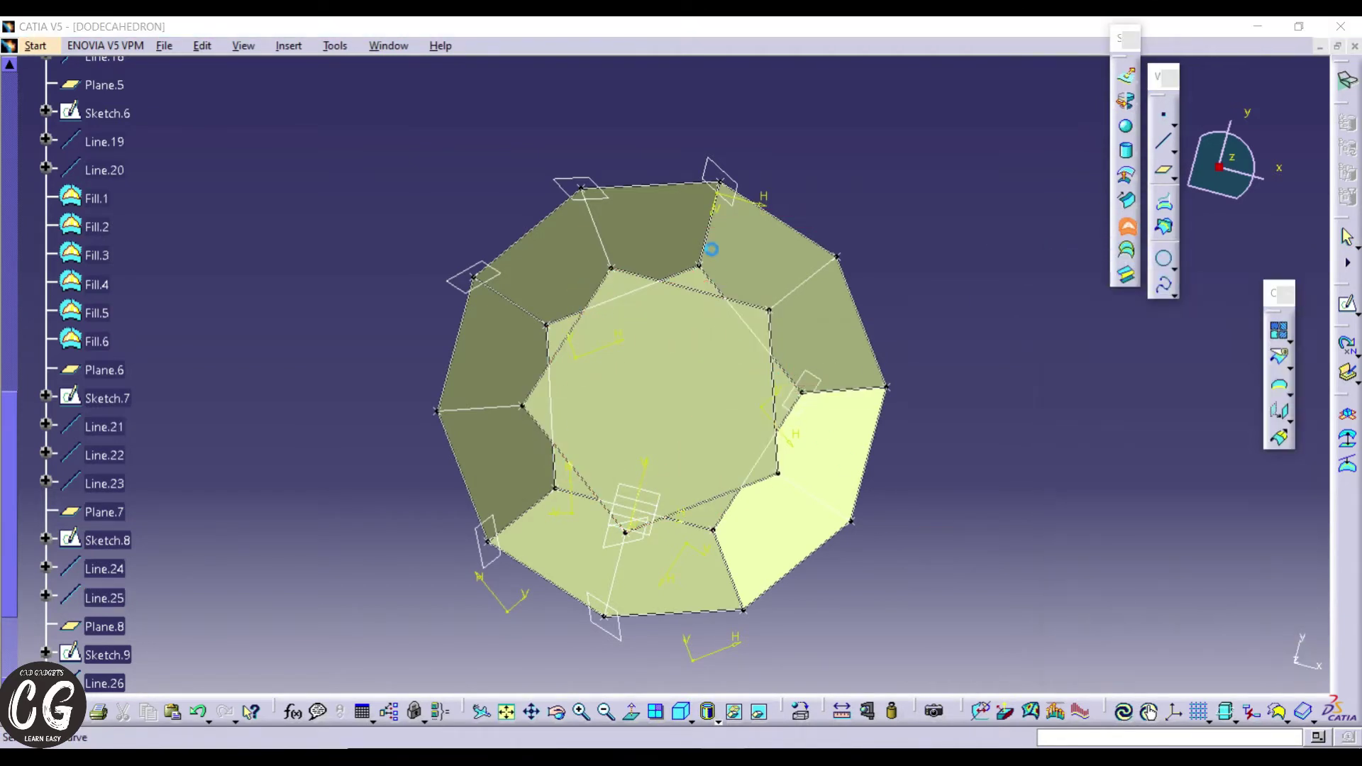
# - Fill the side face bounded by Line.14, Line.26, Line.27, Line.28 and Line.16
pyautogui.click(670, 181)
pyautogui.click(650, 278)
pyautogui.click(801, 284)
pyautogui.click(796, 230)
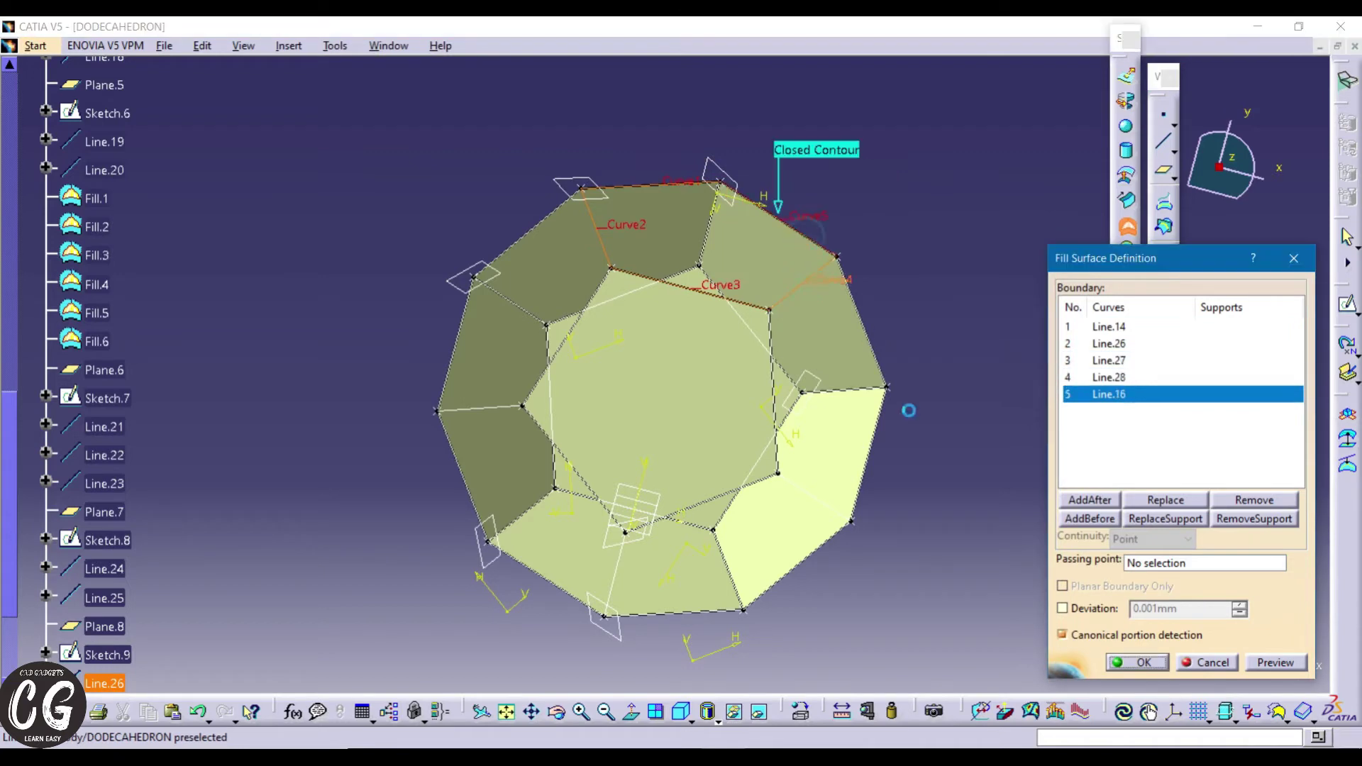
pyautogui.click(1136, 661)
# - Fill the adjacent side face bounded by Line.28, Line.17, Line.19, Line.24 and Line.30
pyautogui.click(795, 290)
pyautogui.click(855, 303)
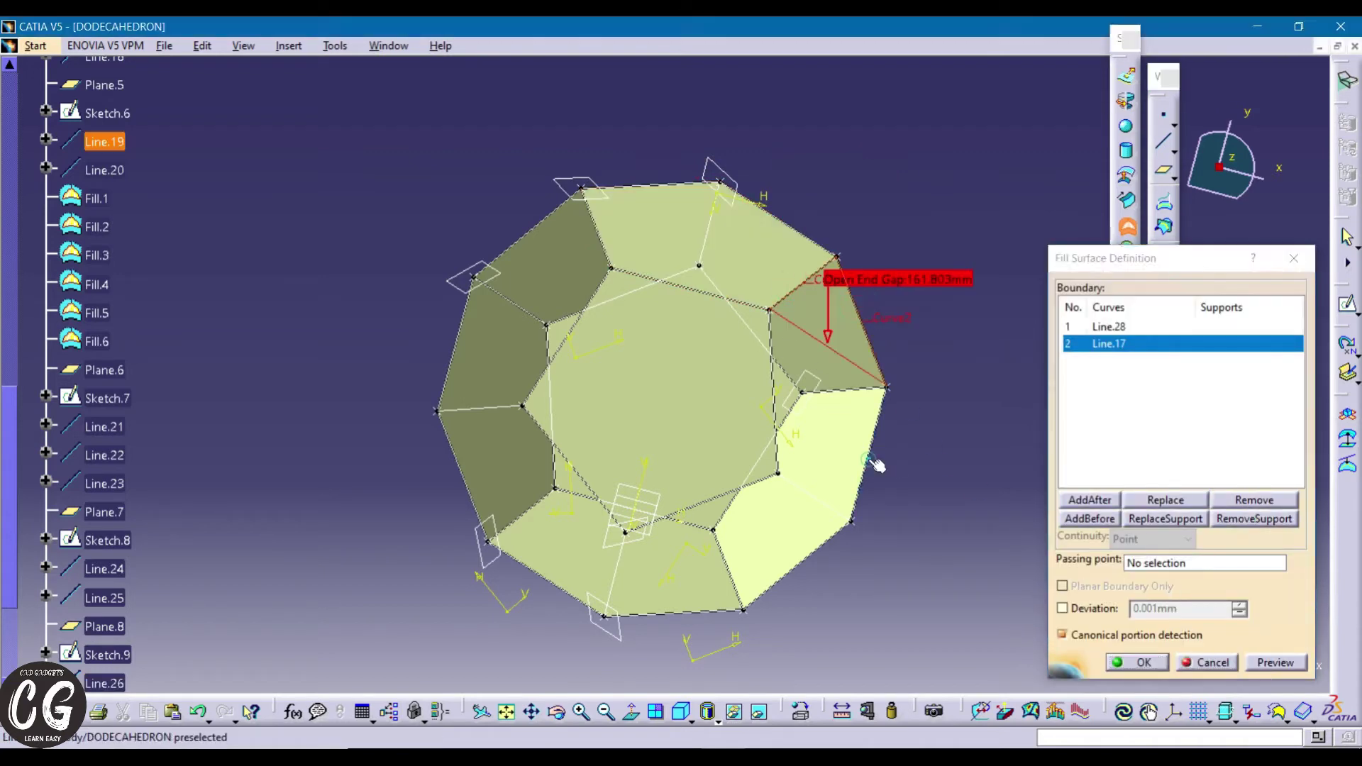
pyautogui.click(869, 456)
pyautogui.click(813, 496)
pyautogui.click(775, 389)
pyautogui.moveTo(780, 394); pyautogui.dragTo(798, 322, button='middle')
pyautogui.click(1136, 661)
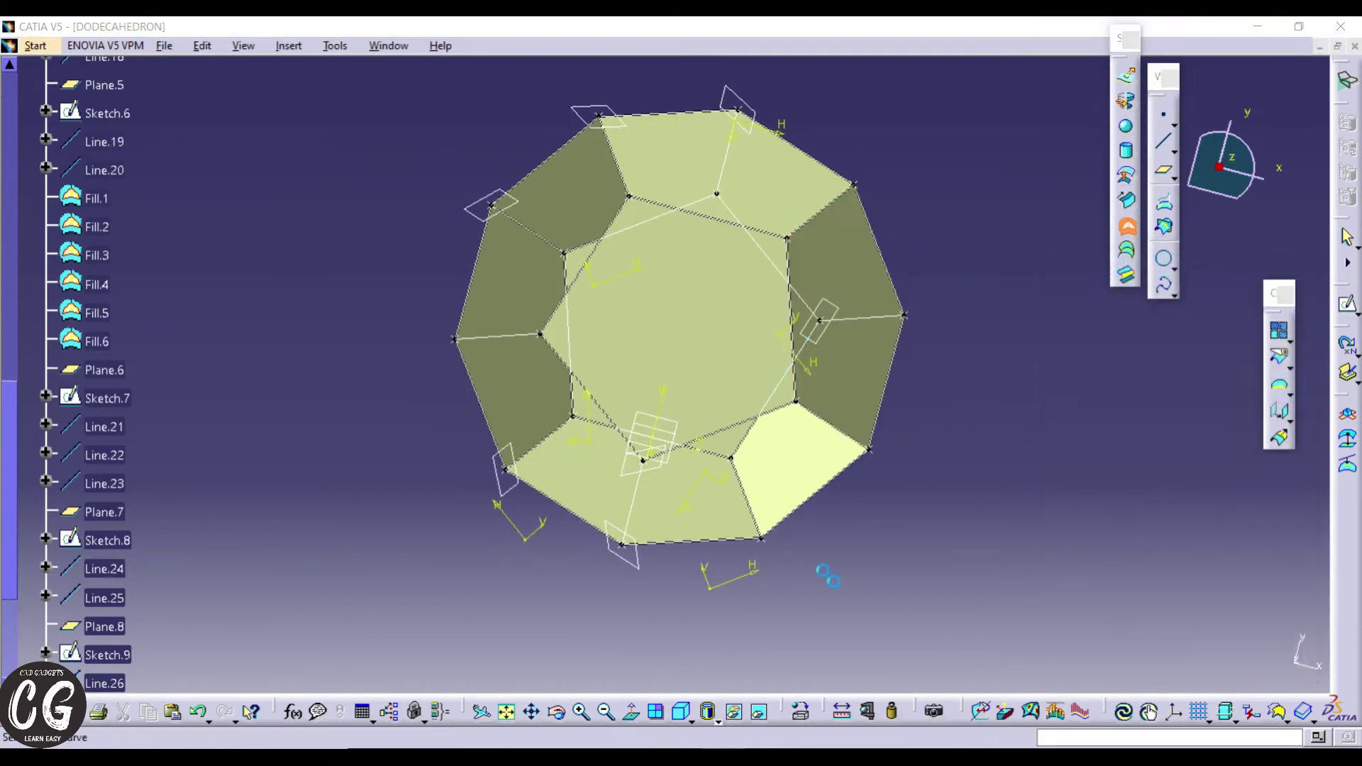
# - Fill the next two open side faces, one starting from Line.25 and Line.24 and the other from Line.21
pyautogui.click(742, 423)
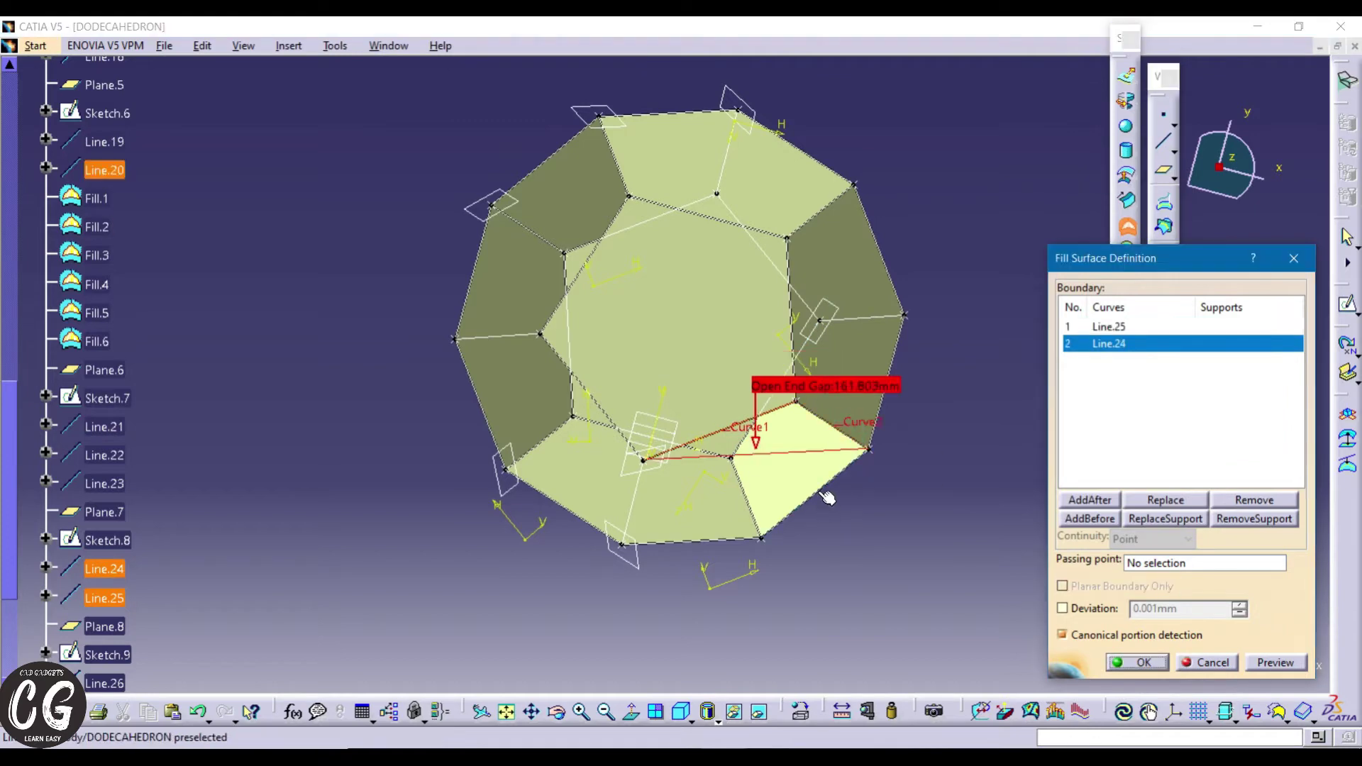
pyautogui.click(706, 541)
pyautogui.click(633, 500)
pyautogui.click(1137, 662)
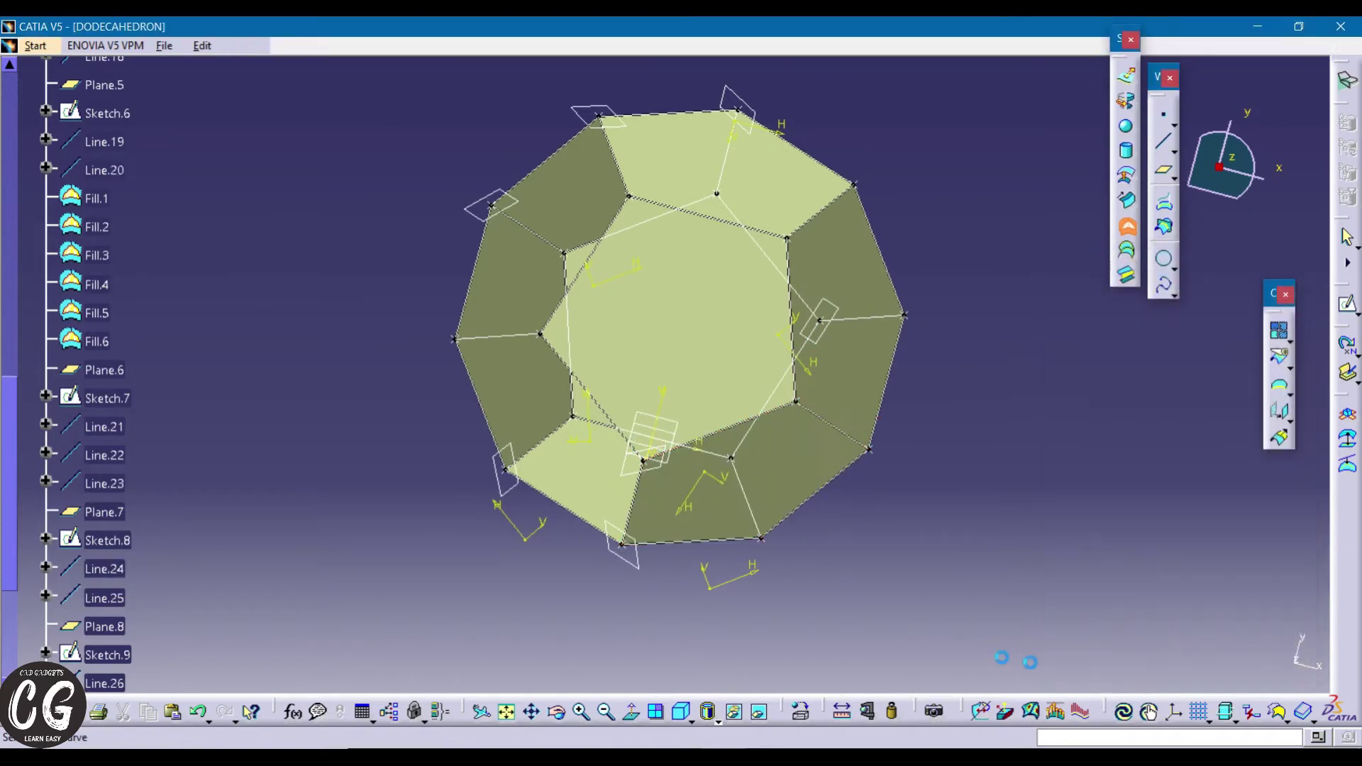
pyautogui.click(596, 409)
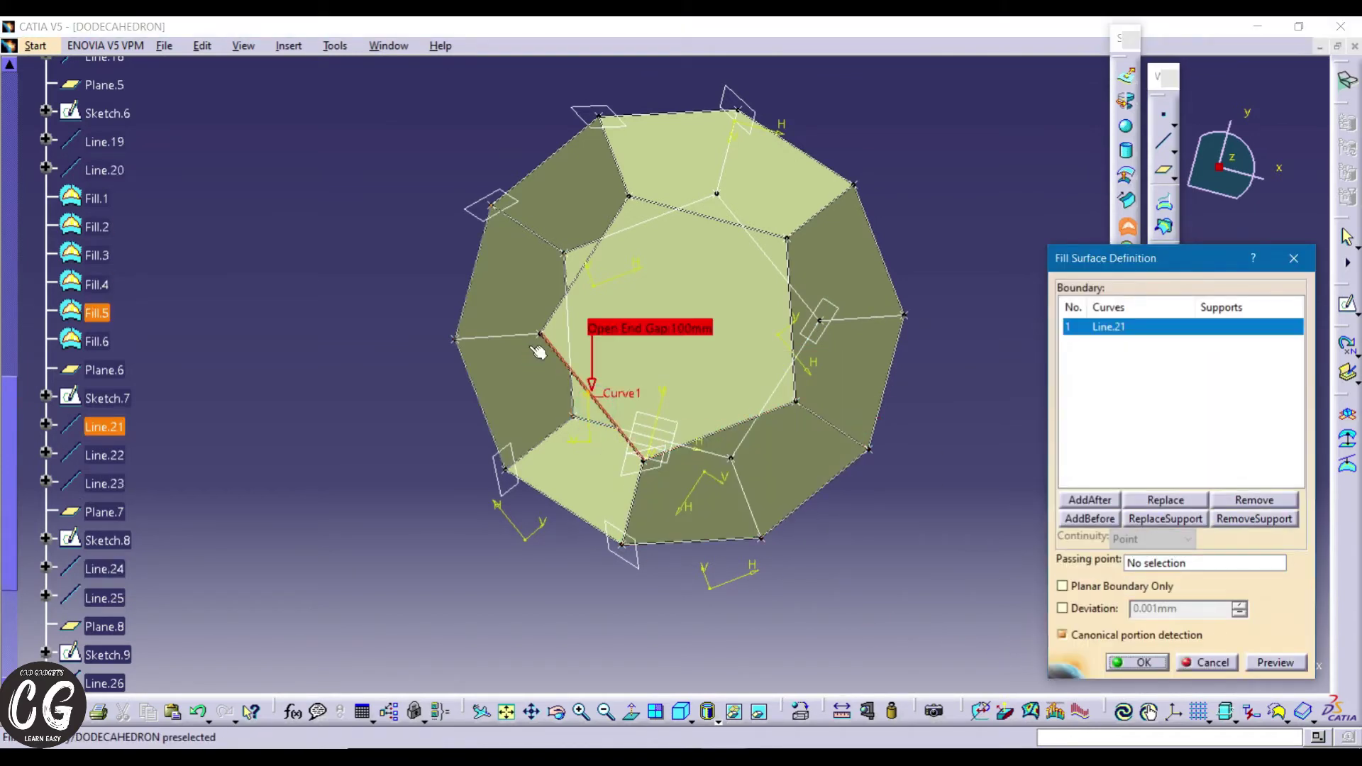
pyautogui.click(540, 503)
pyautogui.click(1137, 661)
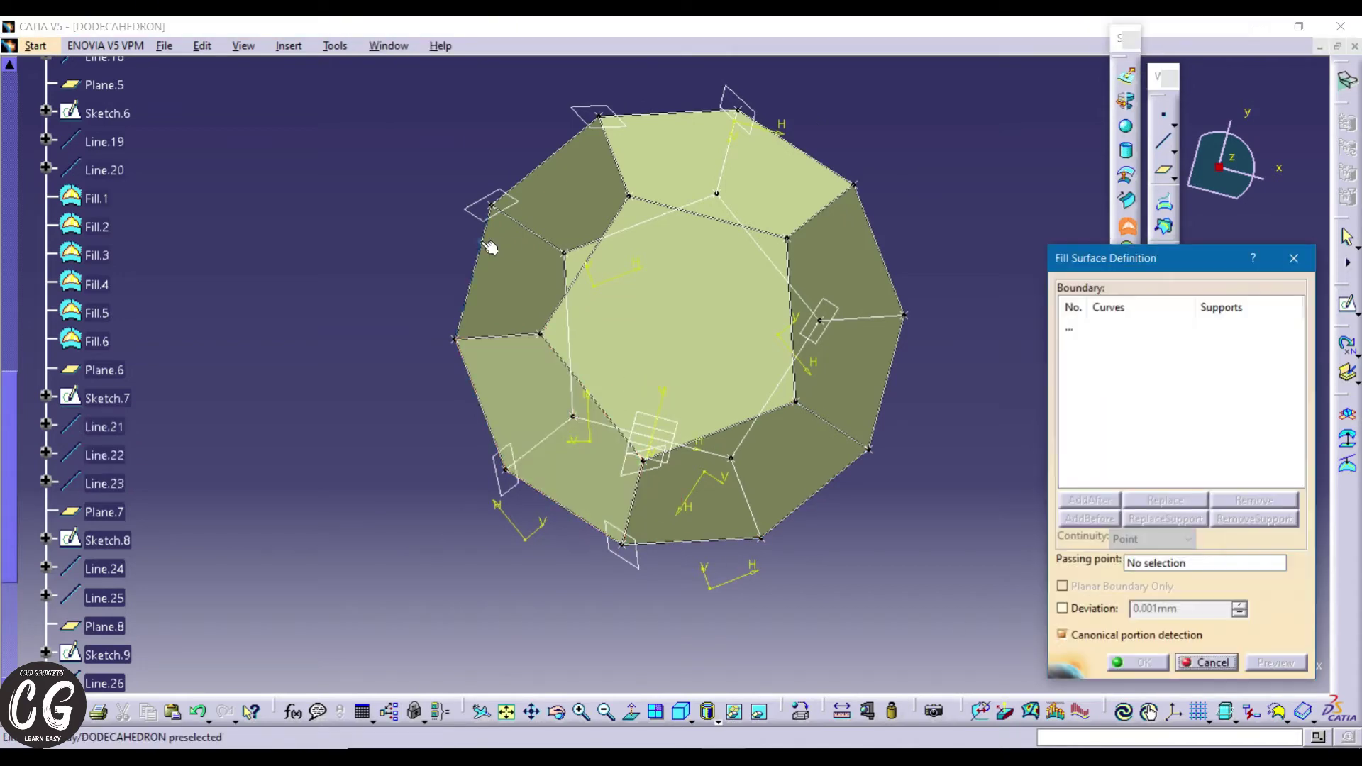
# - Fill the last open side face along Line.1, Line.13, Line.26, Line.29 and its remaining edge, and end the fill command
pyautogui.click(481, 242)
pyautogui.click(542, 165)
pyautogui.click(612, 152)
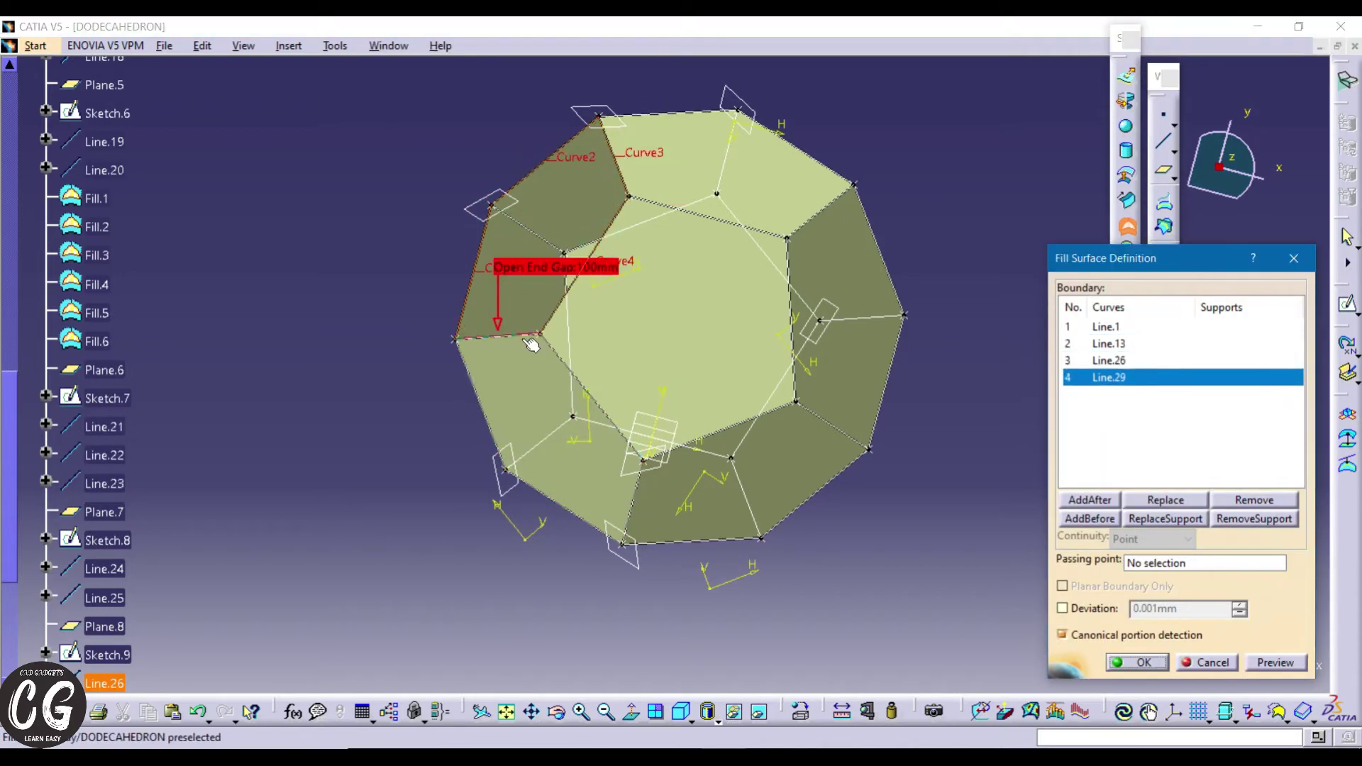
pyautogui.click(1137, 662)
pyautogui.click(1206, 661)
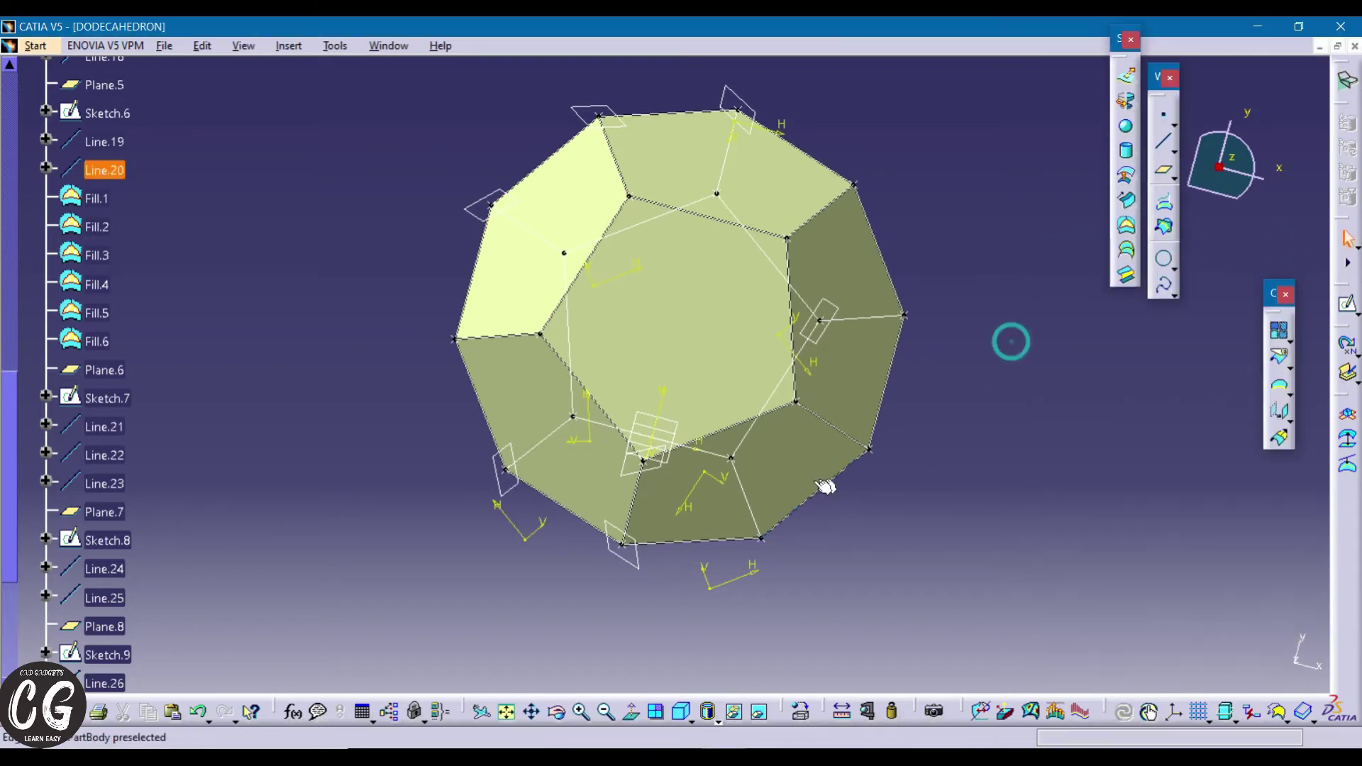
# - Hide the Fill.7 surface, look into the hollow solid, and show the surface again
pyautogui.scroll(-1, 741, 170)
pyautogui.moveTo(823, 487); pyautogui.dragTo(741, 234, button='middle')
pyautogui.scroll(-4, 316, 380)
pyautogui.rightClick(105, 448)
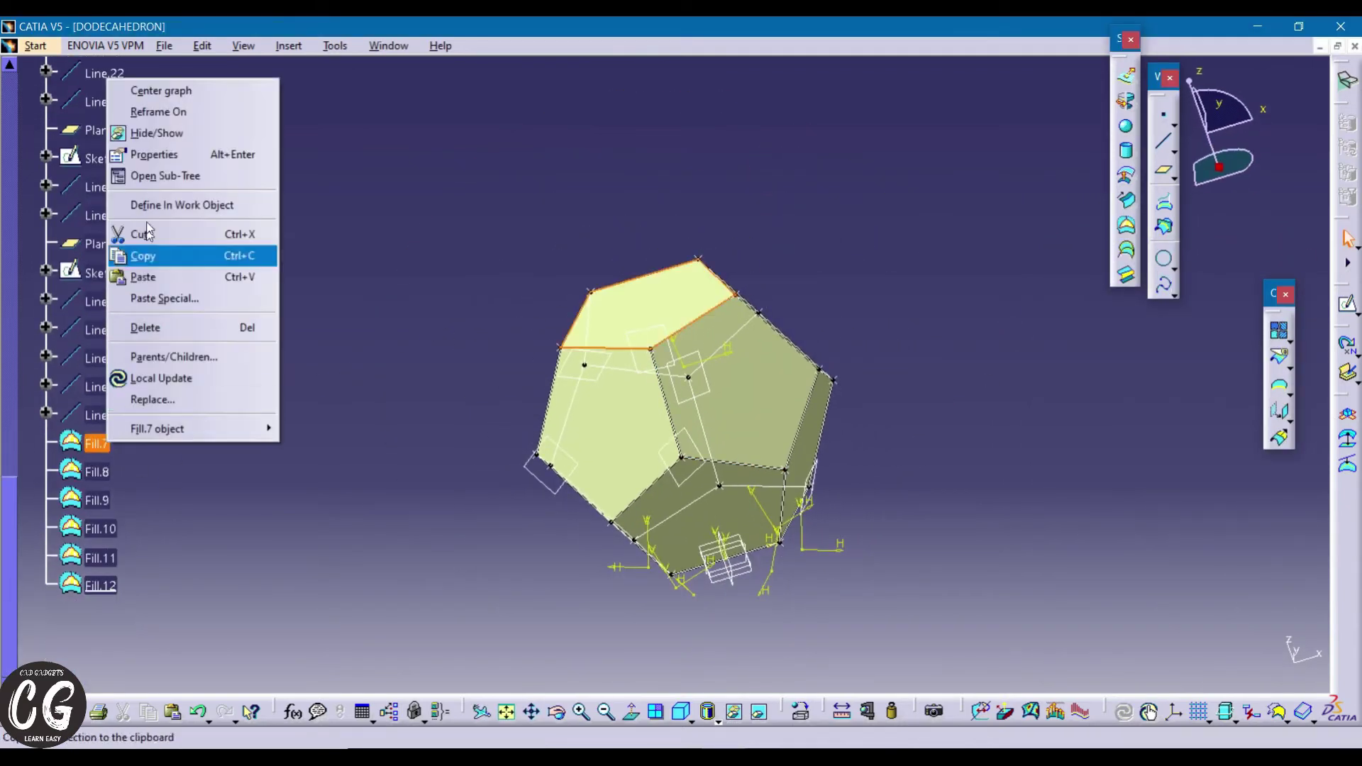
pyautogui.click(145, 135)
pyautogui.moveTo(347, 371); pyautogui.dragTo(457, 377, button='middle')
pyautogui.click(35, 45)
pyautogui.click(74, 443)
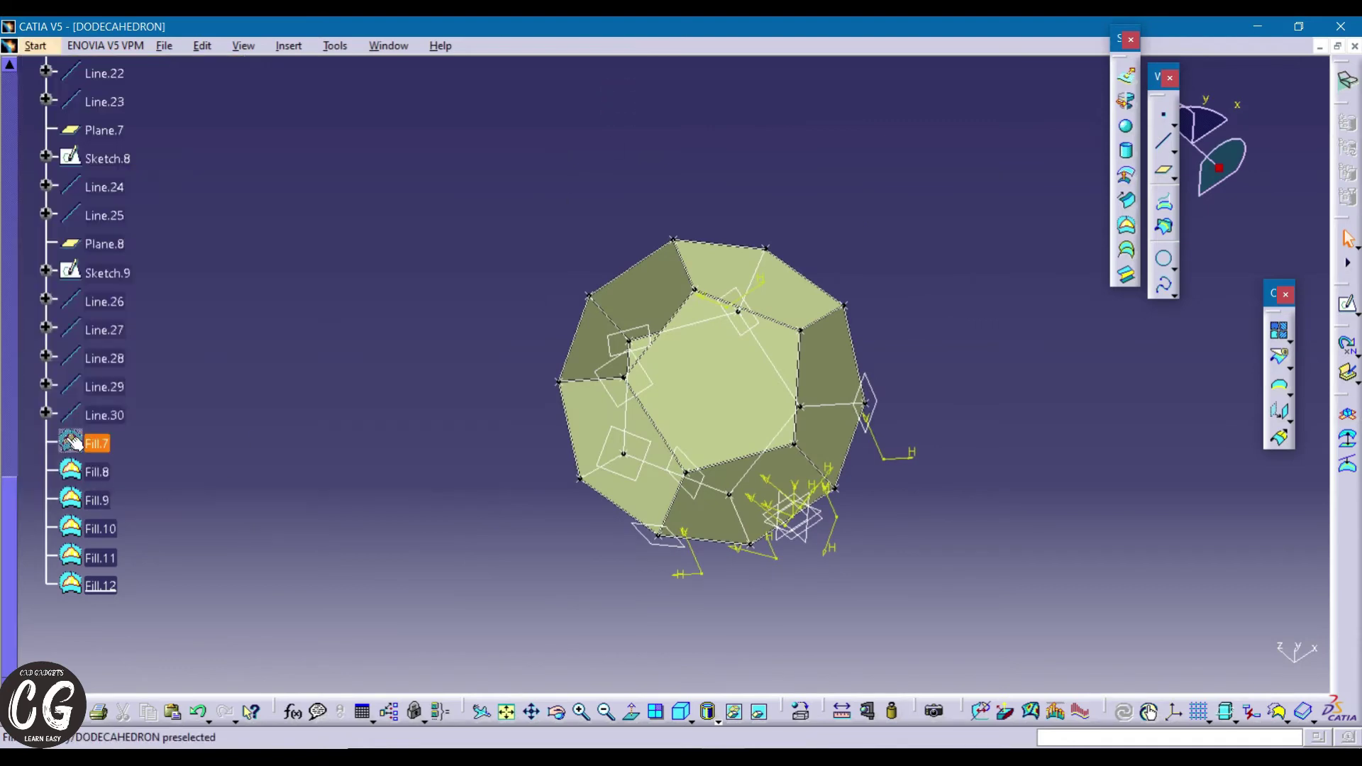
pyautogui.rightClick(75, 444)
pyautogui.click(145, 129)
pyautogui.click(52, 49)
pyautogui.click(635, 113)
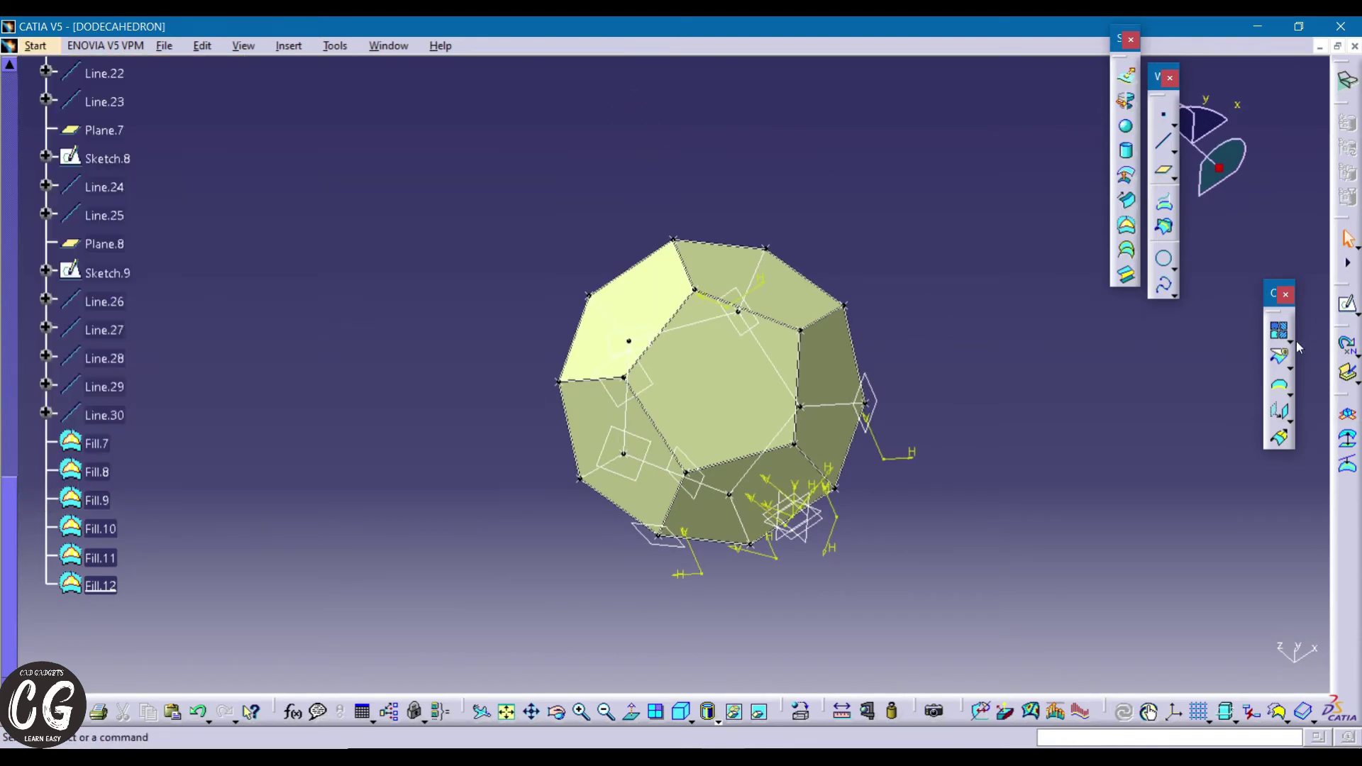
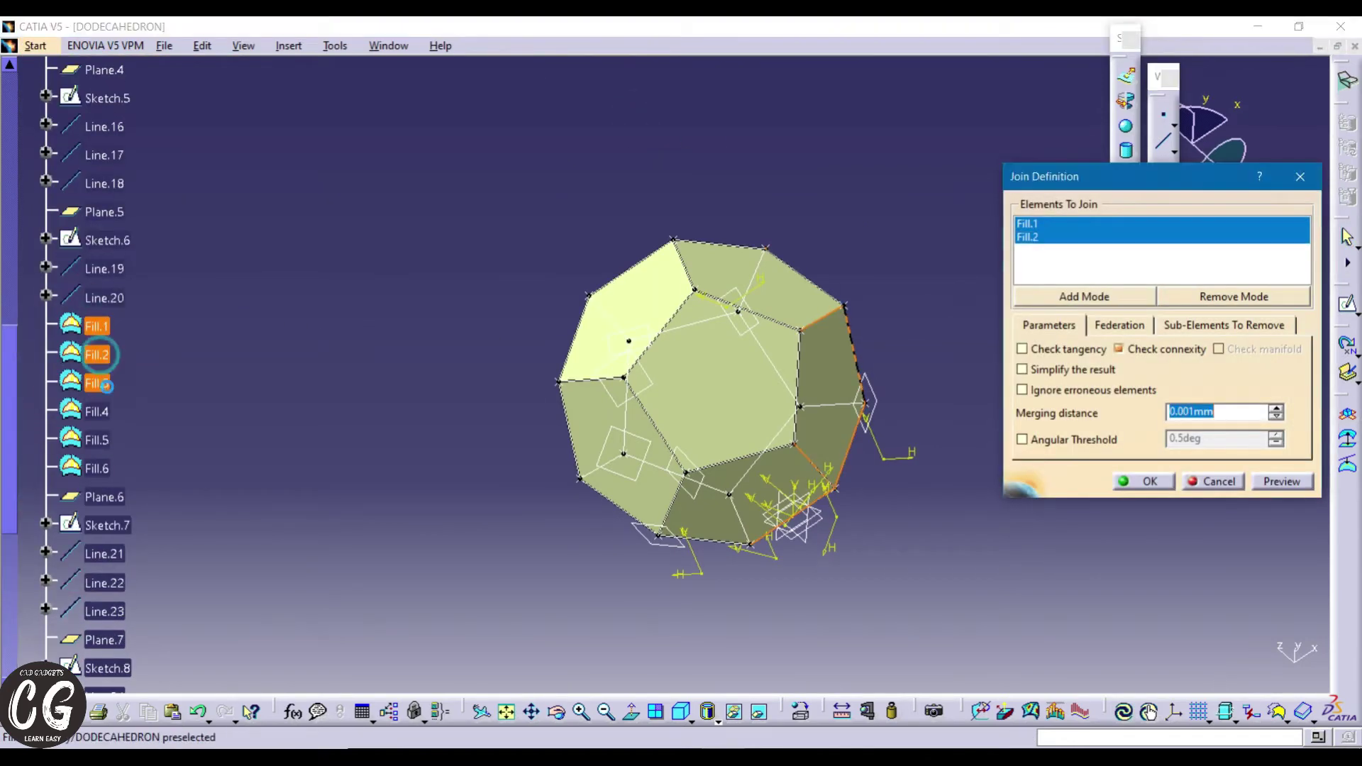
# - Add the remaining fill surfaces through Fill.12 to the join and create it with a 0.001 mm merging distance
pyautogui.click(97, 440)
pyautogui.click(97, 468)
pyautogui.scroll(-10, 99, 468)
pyautogui.click(97, 126)
pyautogui.click(98, 154)
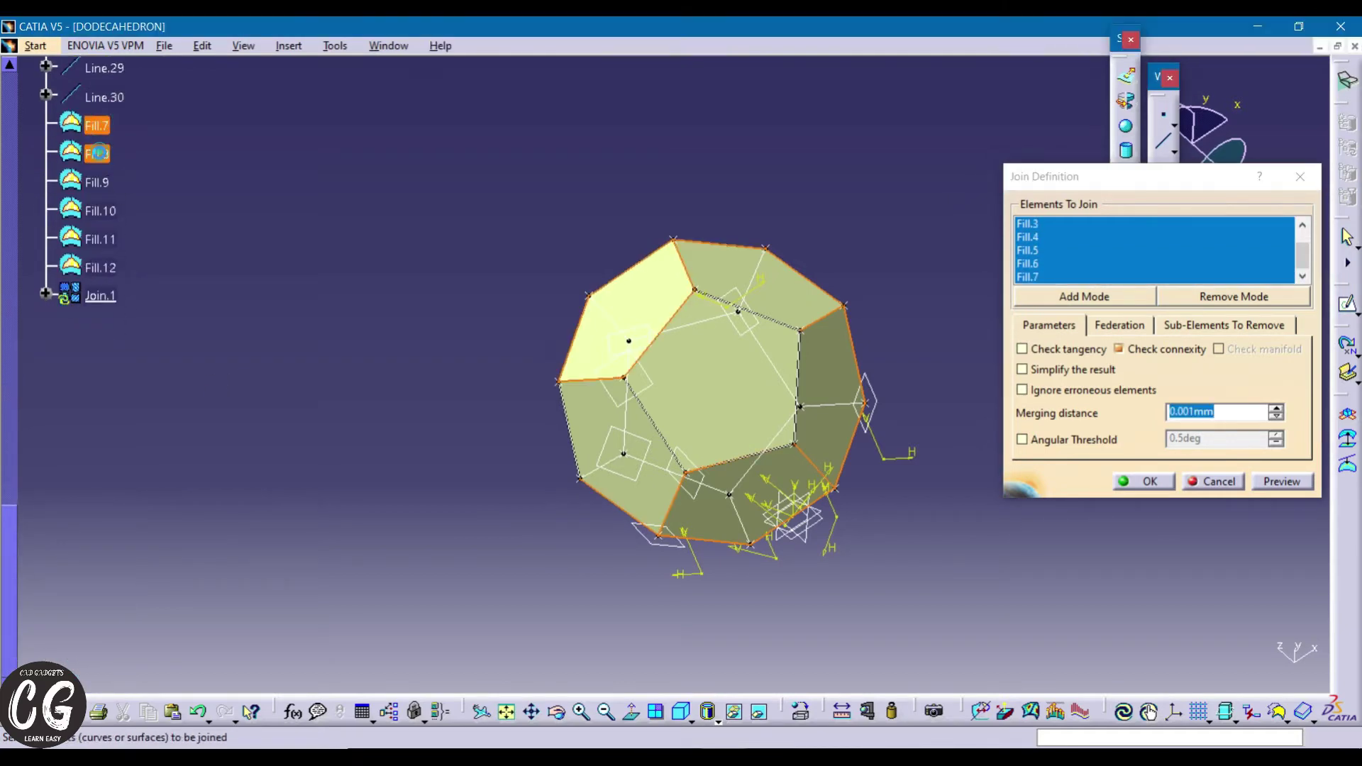
pyautogui.click(97, 182)
pyautogui.click(97, 211)
pyautogui.click(97, 239)
pyautogui.click(97, 267)
pyautogui.scroll(7, 260, 326)
pyautogui.scroll(1, 260, 325)
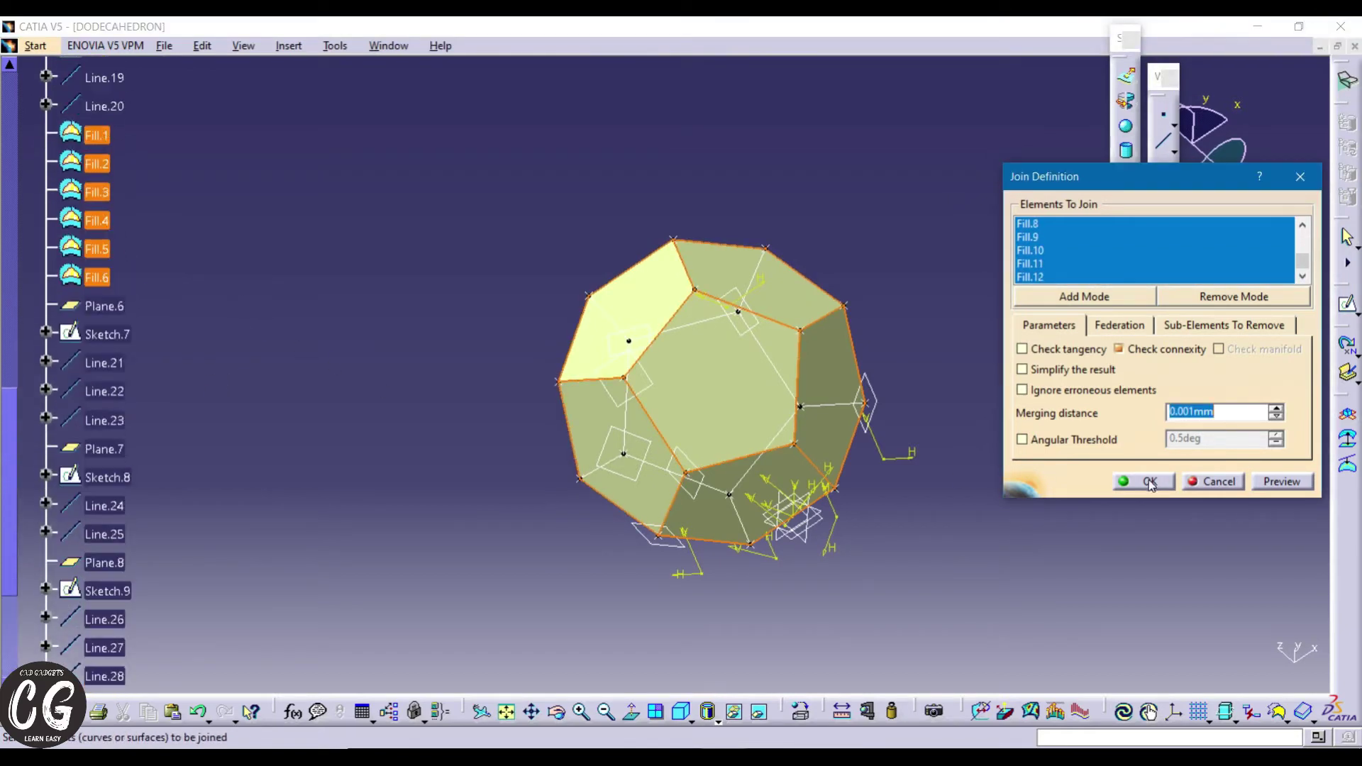
pyautogui.click(1147, 482)
# - Switch to the Part Design workbench and turn Join.1 into a solid with Close Surface
pyautogui.scroll(-6, 395, 312)
pyautogui.rightClick(94, 253)
pyautogui.click(36, 45)
pyautogui.moveTo(106, 85)
pyautogui.click(291, 85)
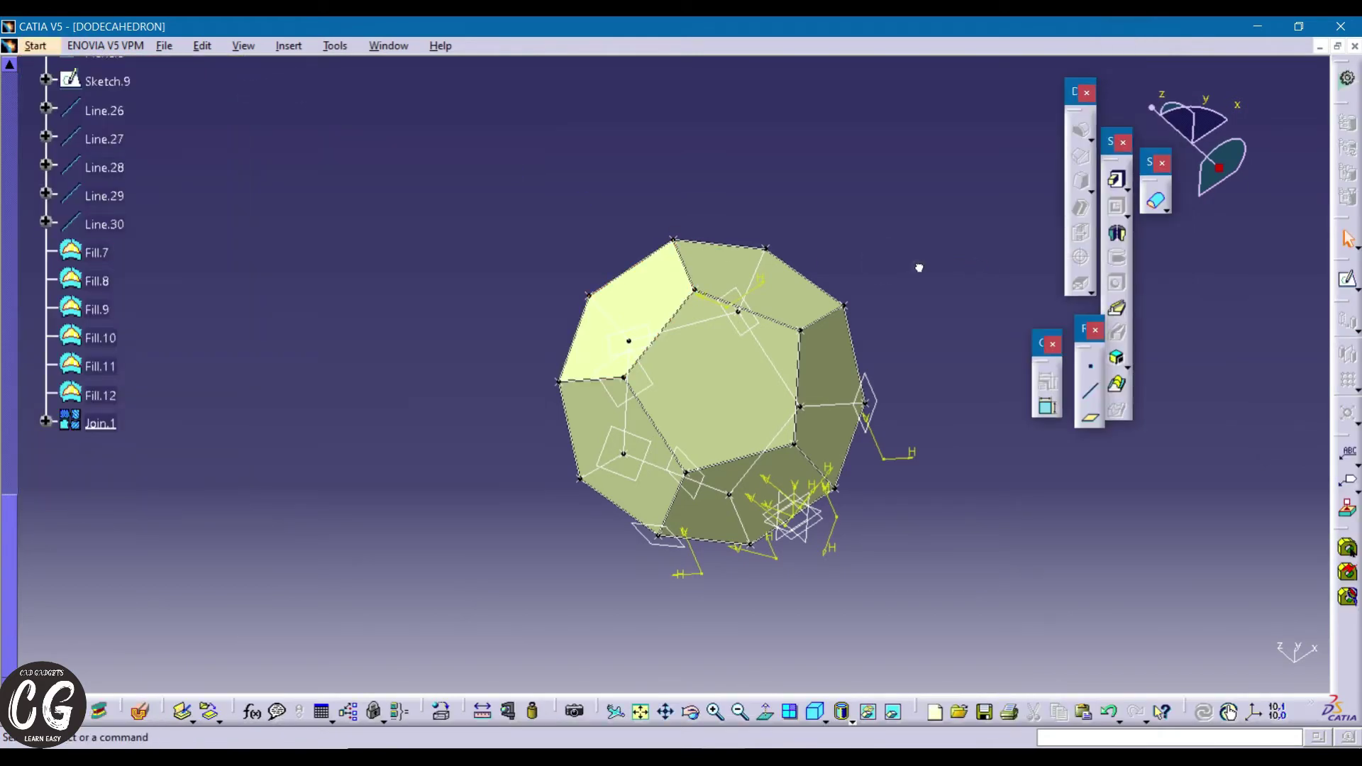
pyautogui.click(1164, 210)
pyautogui.click(1235, 225)
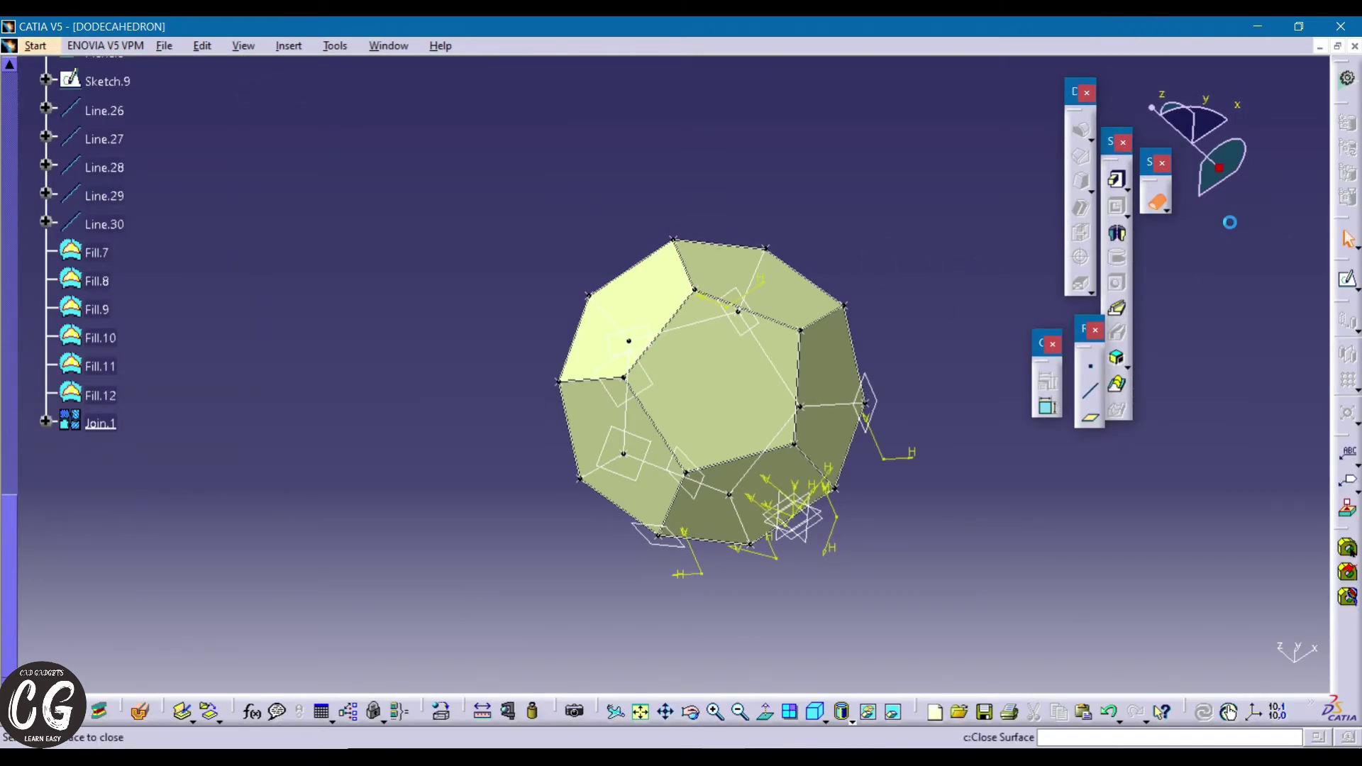
pyautogui.click(1201, 665)
# - Hide the Fill.7 and Join.1 surfaces
pyautogui.rightClick(97, 252)
pyautogui.click(234, 305)
pyautogui.rightClick(100, 429)
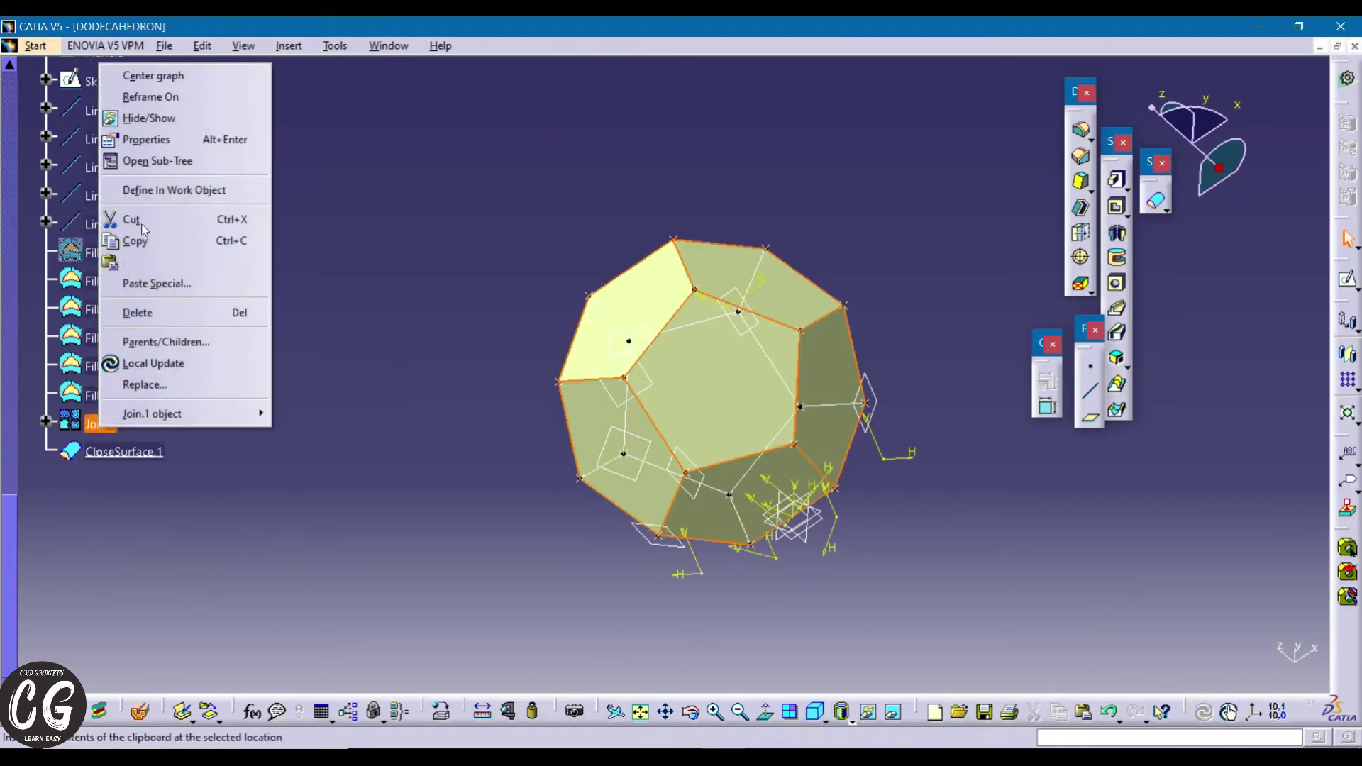
pyautogui.click(142, 118)
# - Hide the construction sketches, planes and lines from Sketch.1 through Line.12
pyautogui.middleClick(455, 318)
pyautogui.scroll(6, 429, 400)
pyautogui.moveTo(430, 400); pyautogui.dragTo(236, 390, button='middle')
pyautogui.scroll(-2, 237, 390)
pyautogui.scroll(20, 173, 380)
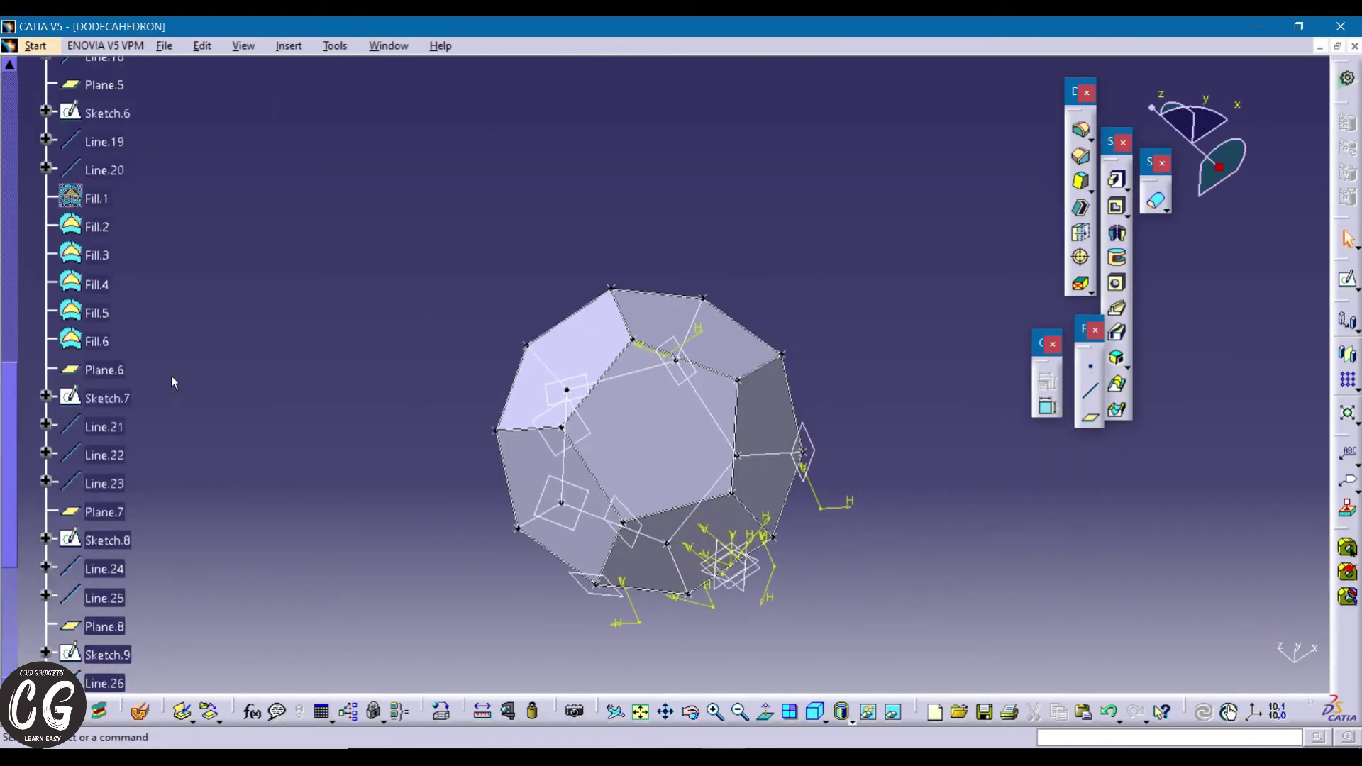
pyautogui.click(106, 206)
pyautogui.keyDown('ctrl'); pyautogui.click(108, 262); pyautogui.keyUp('ctrl')
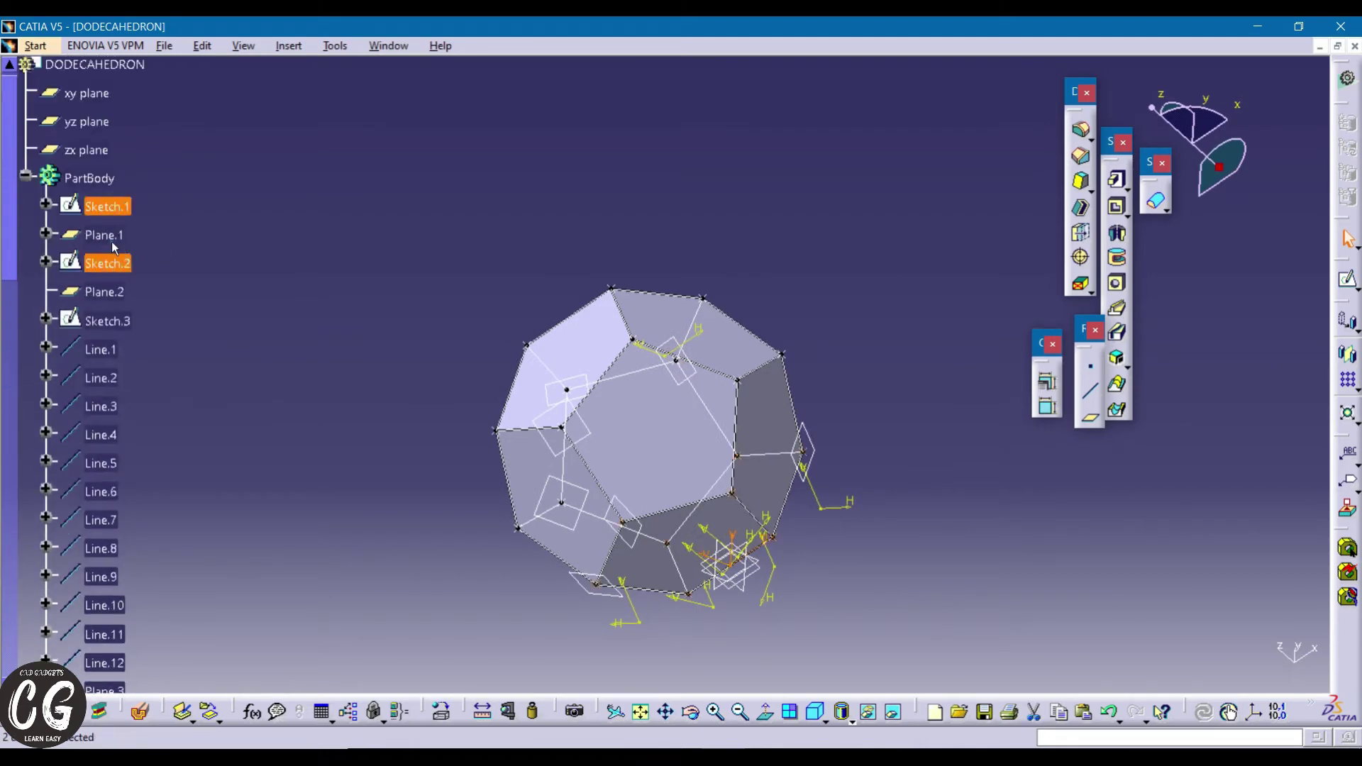
pyautogui.keyDown('ctrl'); pyautogui.click(107, 321); pyautogui.keyUp('ctrl')
pyautogui.keyDown('ctrl'); pyautogui.click(101, 348); pyautogui.keyUp('ctrl')
pyautogui.keyDown('ctrl'); pyautogui.click(103, 377); pyautogui.keyUp('ctrl')
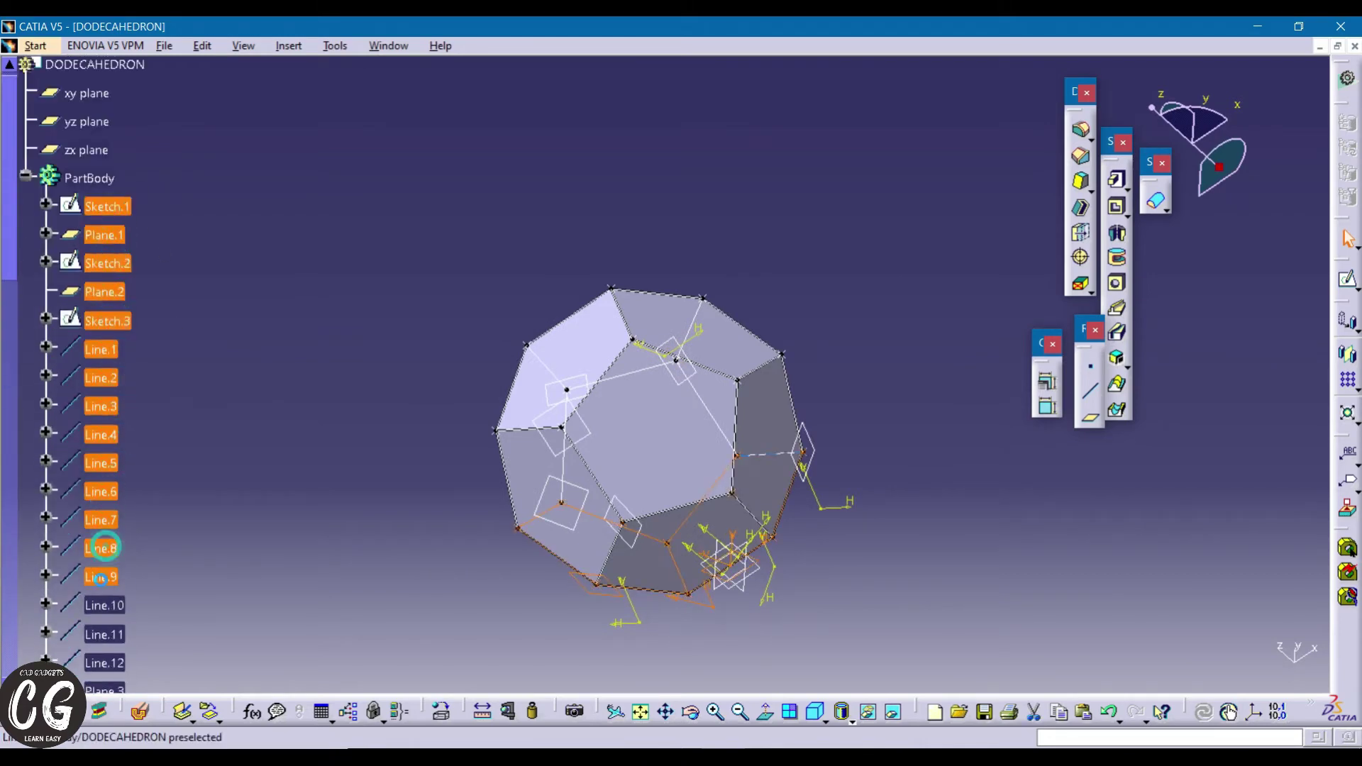
pyautogui.rightClick(99, 543)
pyautogui.click(145, 182)
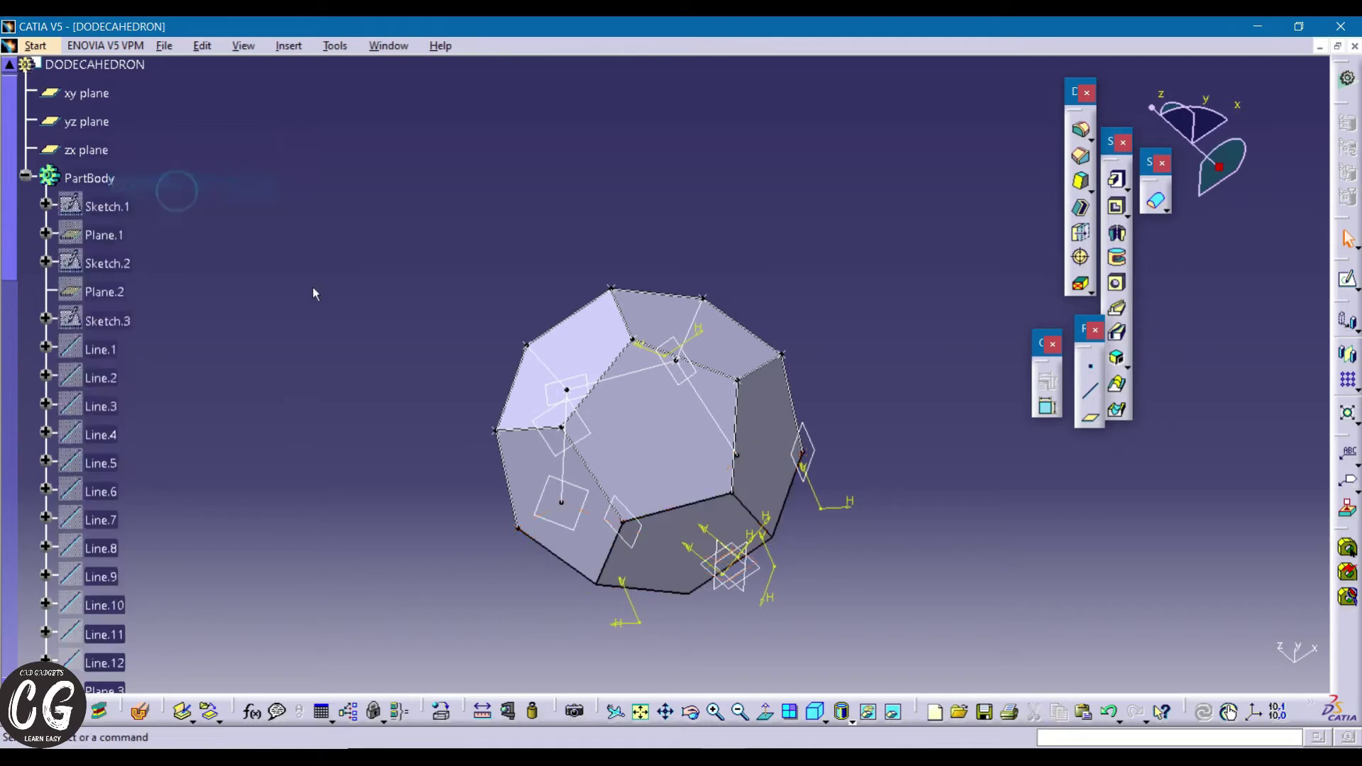
# - Hide the construction planes, sketches and lines from Plane.3 through Line.18
pyautogui.scroll(-7, 295, 322)
pyautogui.click(114, 117)
pyautogui.keyDown('ctrl'); pyautogui.click(111, 146); pyautogui.keyUp('ctrl')
pyautogui.keyDown('ctrl'); pyautogui.click(108, 175); pyautogui.keyUp('ctrl')
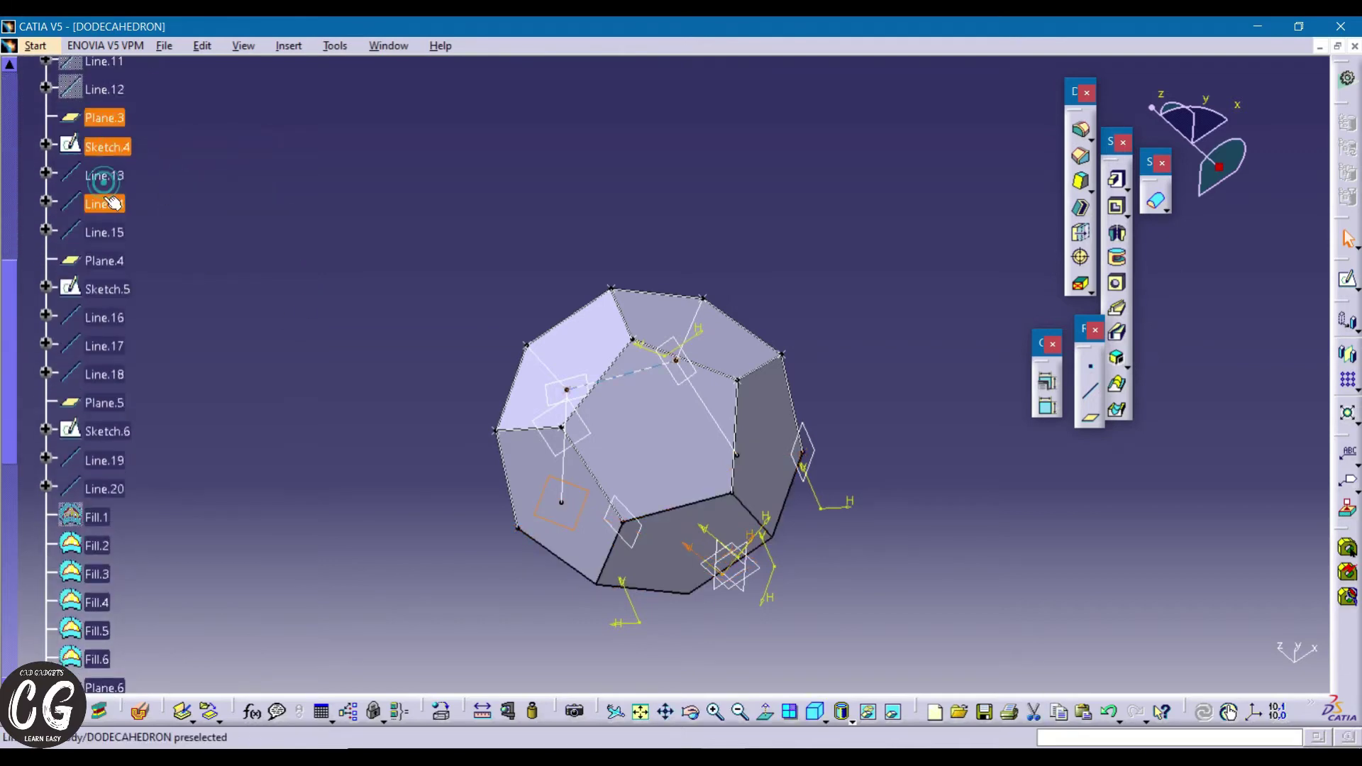
pyautogui.keyDown('ctrl'); pyautogui.click(109, 204); pyautogui.keyUp('ctrl')
pyautogui.keyDown('ctrl'); pyautogui.click(108, 231); pyautogui.keyUp('ctrl')
pyautogui.keyDown('ctrl'); pyautogui.click(109, 260); pyautogui.keyUp('ctrl')
pyautogui.keyDown('ctrl'); pyautogui.click(114, 288); pyautogui.keyUp('ctrl')
pyautogui.click(105, 374)
pyautogui.moveTo(103, 287); pyautogui.dragTo(114, 206)
pyautogui.rightClick(107, 175)
pyautogui.click(149, 229)
# - Hide Plane.5, Sketch.6, Line.19 and Line.20
pyautogui.scroll(6, 146, 287)
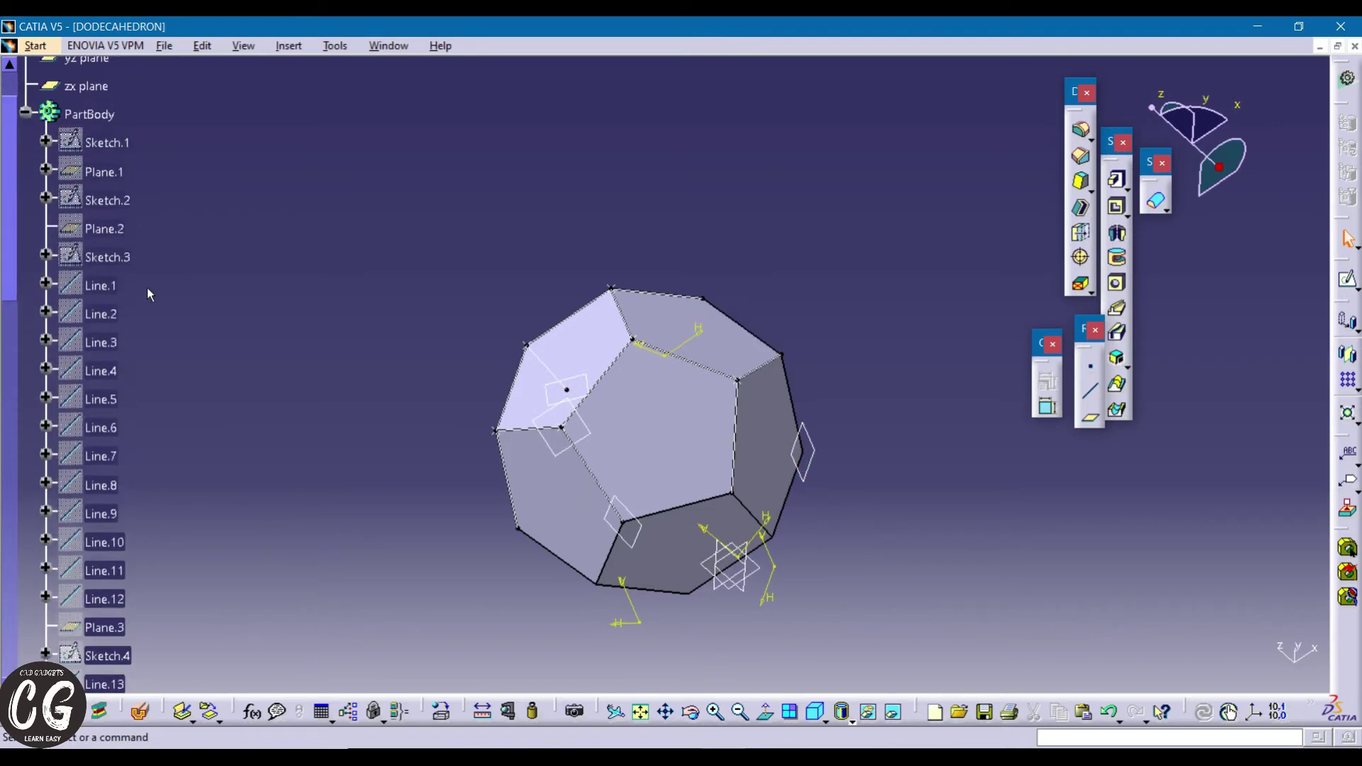
pyautogui.scroll(-10, 146, 287)
pyautogui.moveTo(104, 170); pyautogui.dragTo(106, 94)
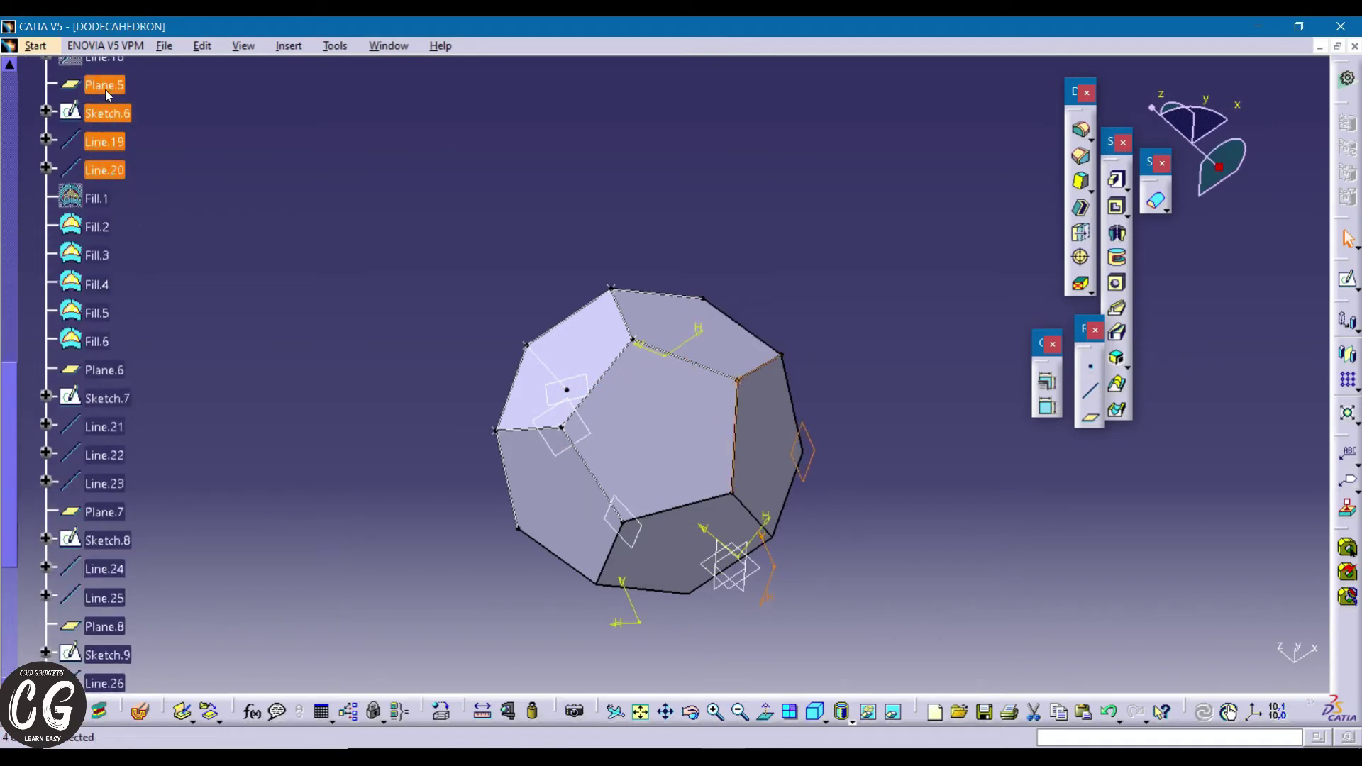
pyautogui.rightClick(106, 94)
pyautogui.click(148, 147)
# - Hide the construction planes, sketches and lines from Plane.7 through Line.30
pyautogui.scroll(1, 229, 314)
pyautogui.scroll(-6, 229, 315)
pyautogui.moveTo(107, 350); pyautogui.dragTo(108, 293)
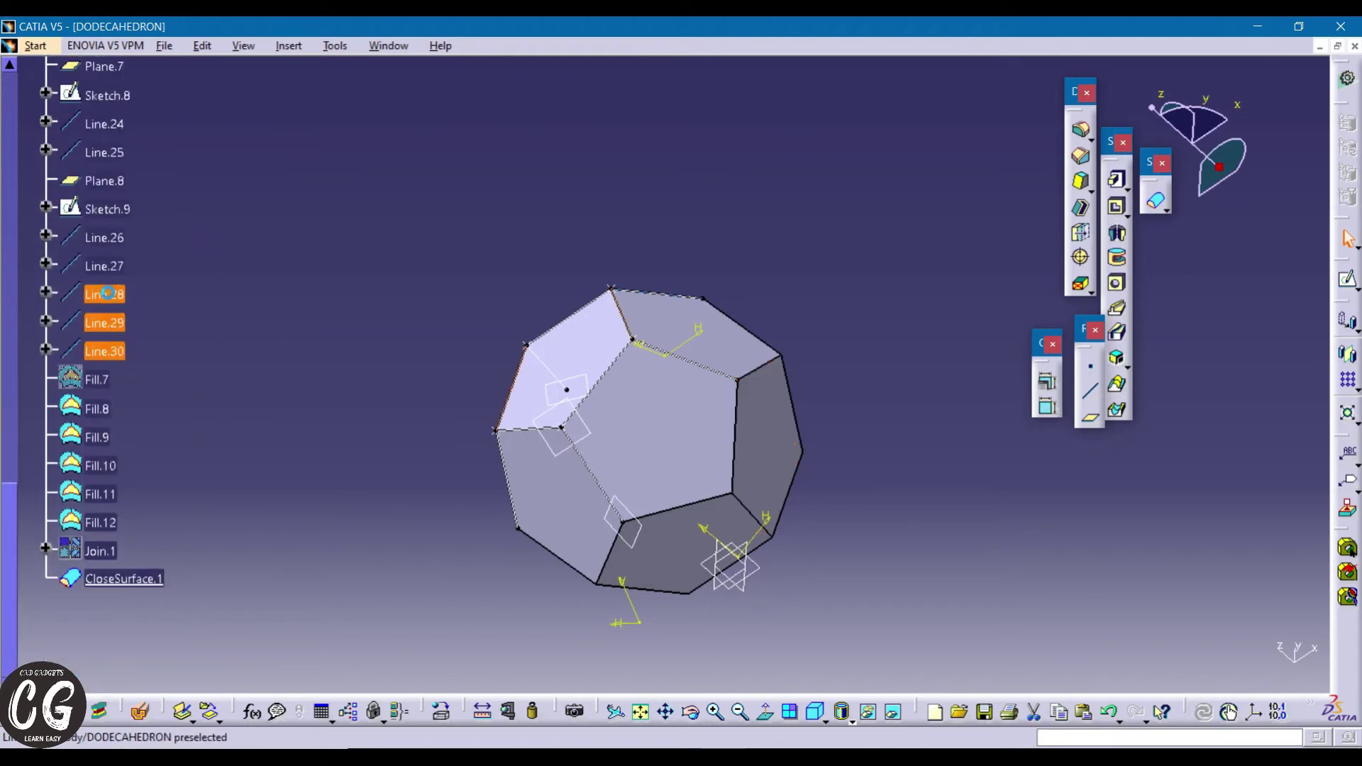
pyautogui.moveTo(112, 210); pyautogui.dragTo(107, 66)
pyautogui.rightClick(107, 66)
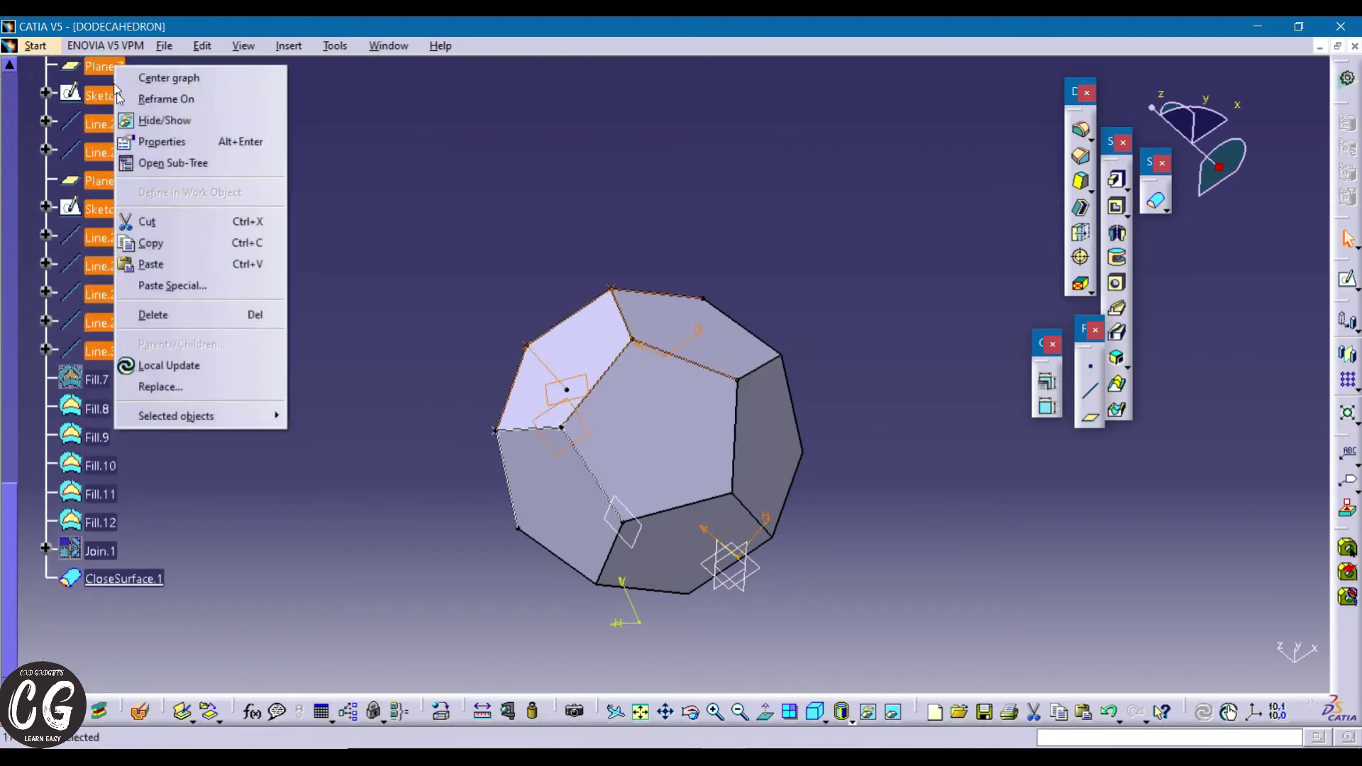
pyautogui.click(149, 119)
# - Hide the remaining construction elements listed between Fill.6 and Plane.7 and view the dodecahedron solid
pyautogui.scroll(5, 170, 354)
pyautogui.moveTo(105, 306); pyautogui.dragTo(117, 399)
pyautogui.rightClick(117, 399)
pyautogui.click(149, 82)
pyautogui.scroll(-5, 268, 365)
pyautogui.moveTo(795, 379); pyautogui.dragTo(411, 330, button='middle')
pyautogui.scroll(1, 687, 349)
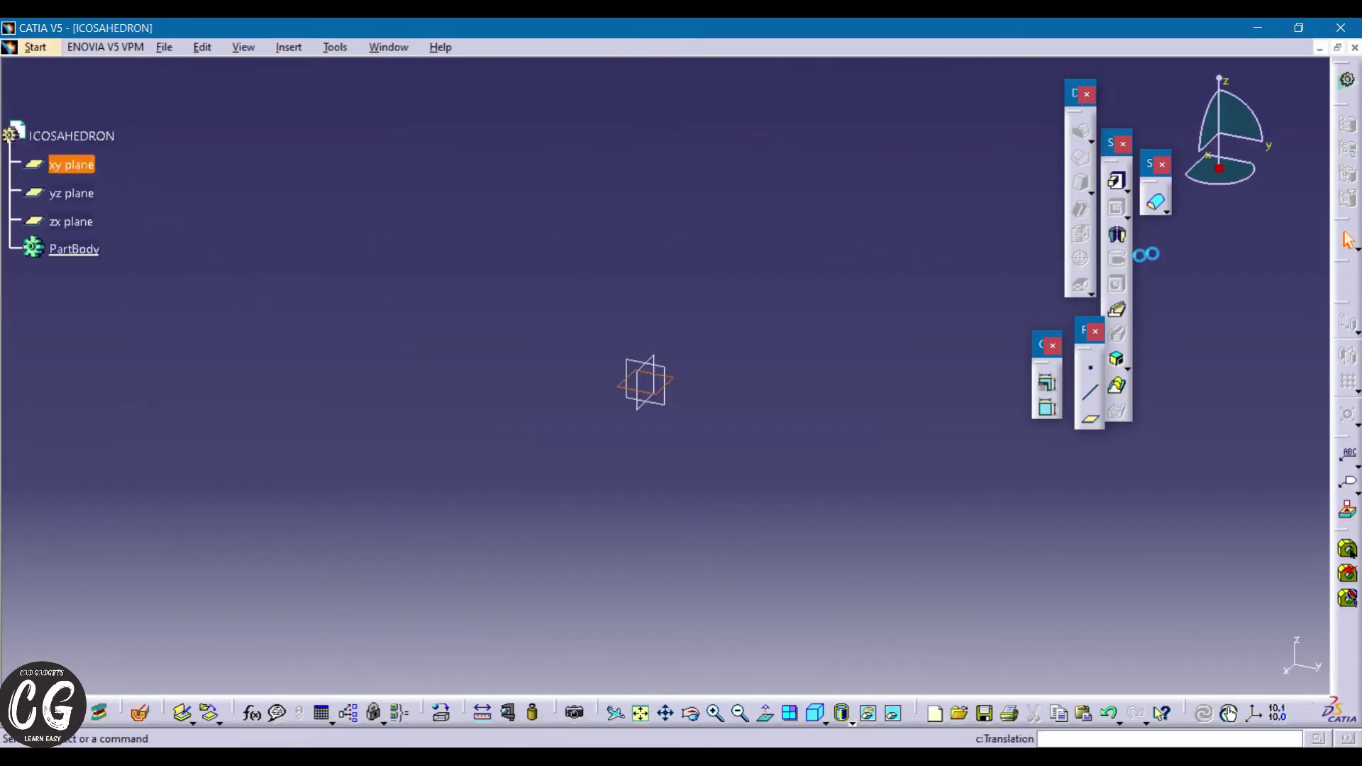
# - In the ICOSAHEDRON part, sketch a closed pentagon around the origin on the xy plane, with a horizontal bottom edge about 151 mm long
pyautogui.click(1156, 202)
pyautogui.click(1203, 320)
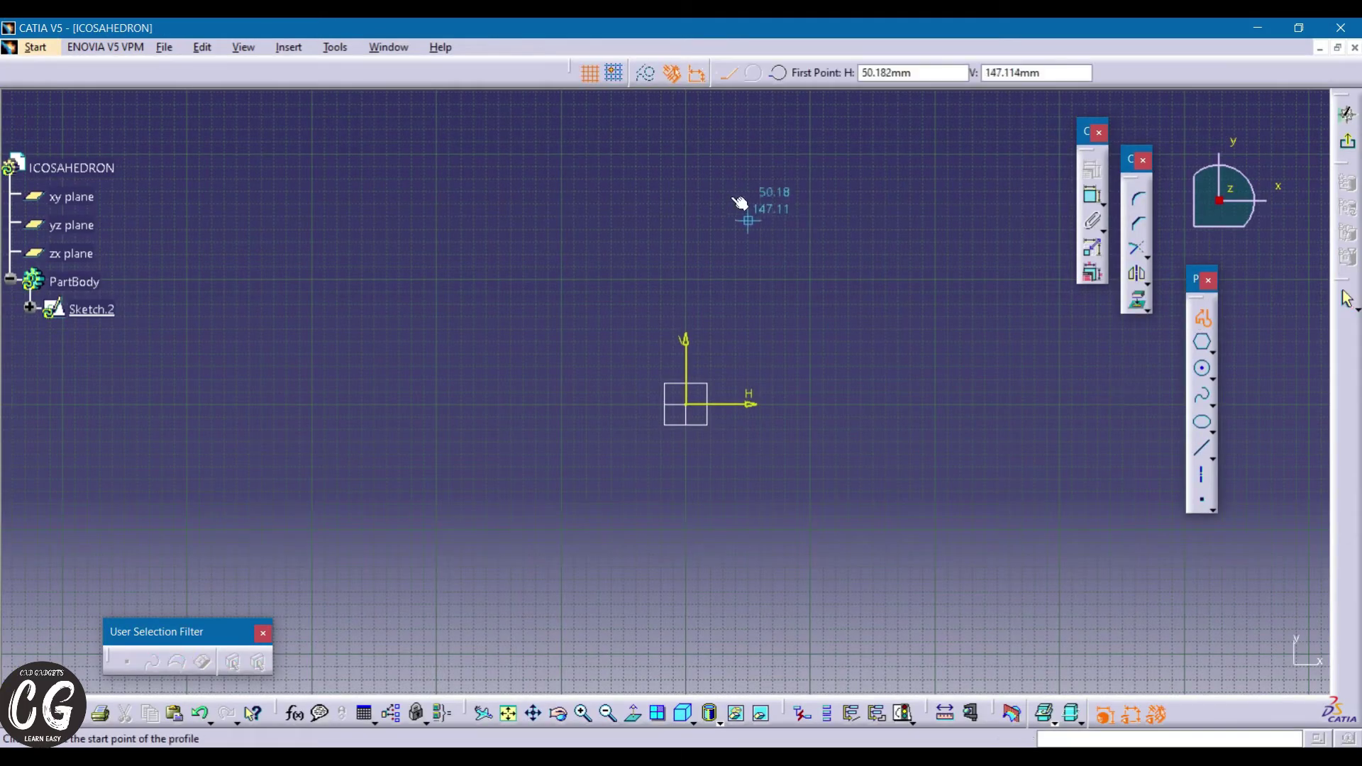
pyautogui.click(691, 267)
pyautogui.click(551, 380)
pyautogui.click(588, 516)
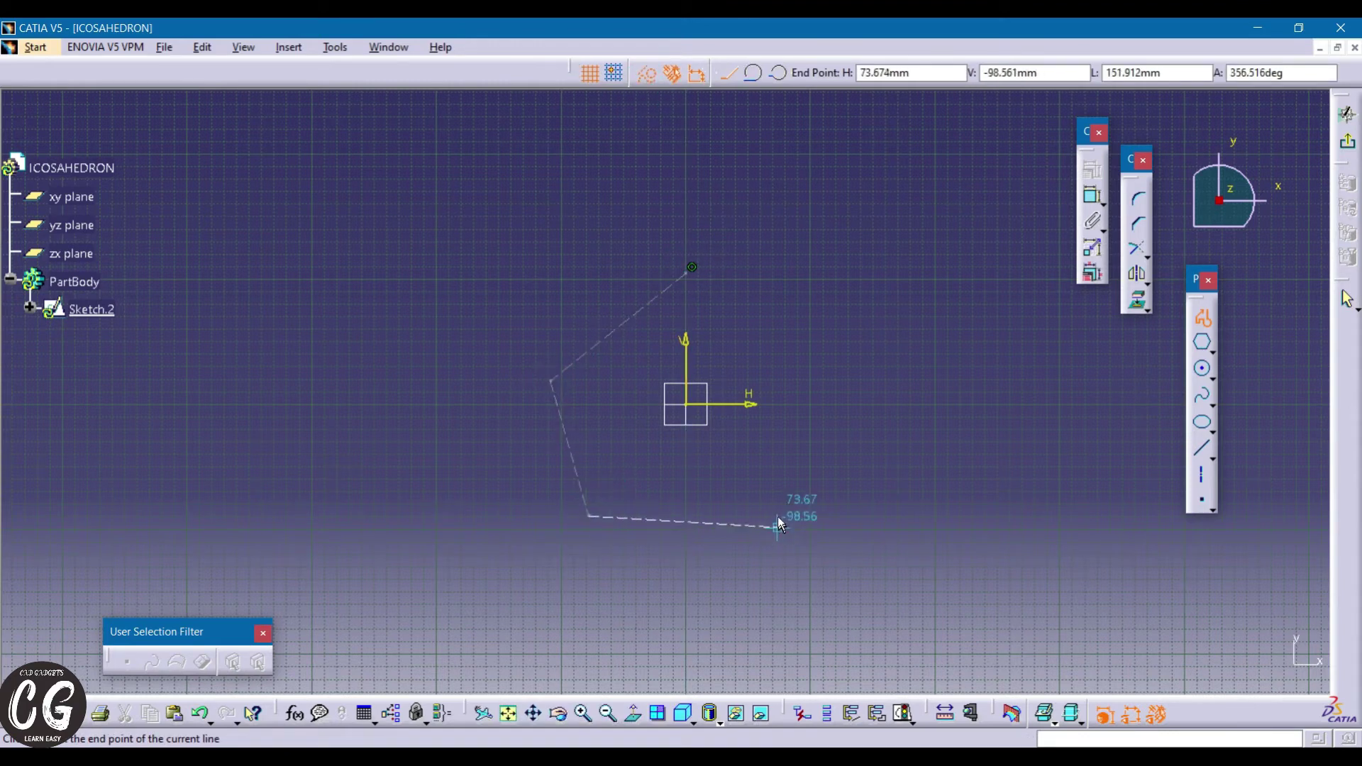
pyautogui.click(778, 516)
pyautogui.click(850, 398)
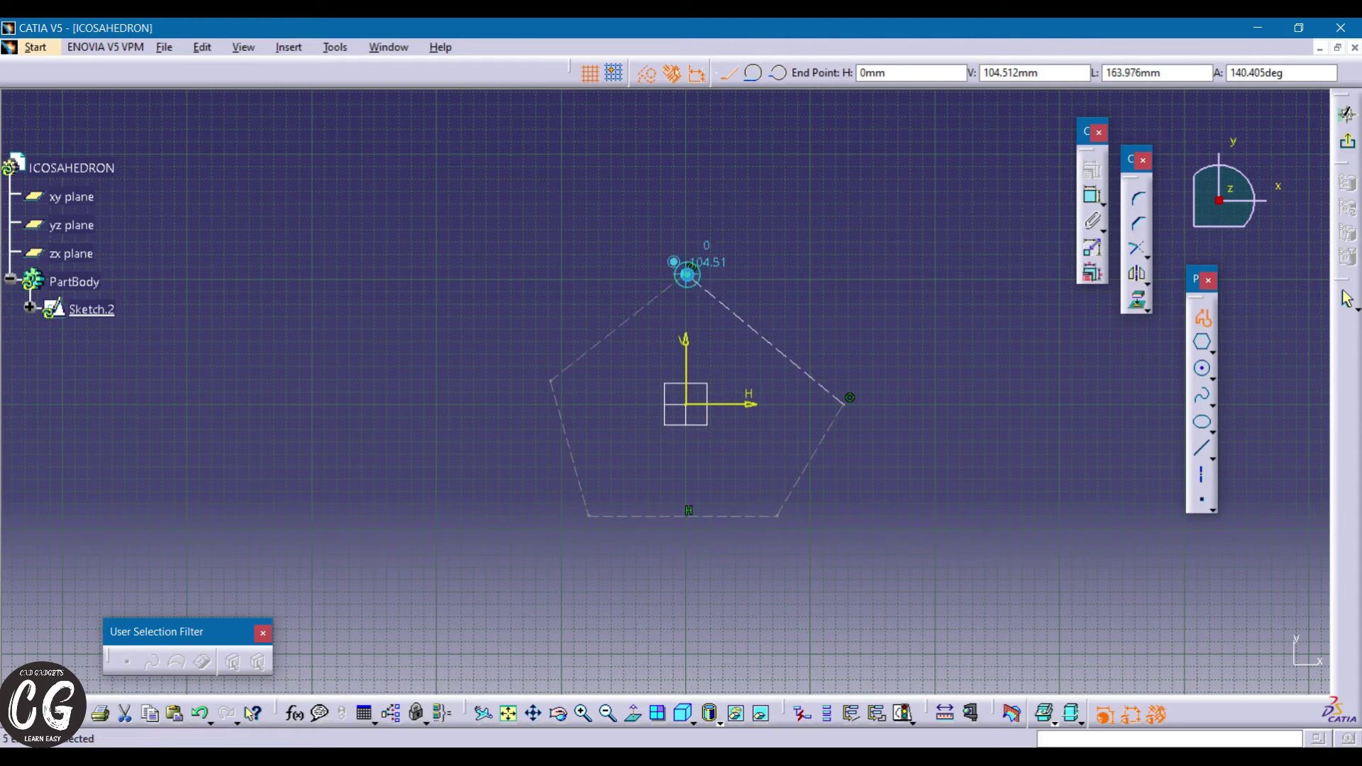
pyautogui.click(687, 274)
# - Delete the coincidence constraint at the pentagon's right vertex and dimension the upper-right edge to 100 mm
pyautogui.rightClick(851, 401)
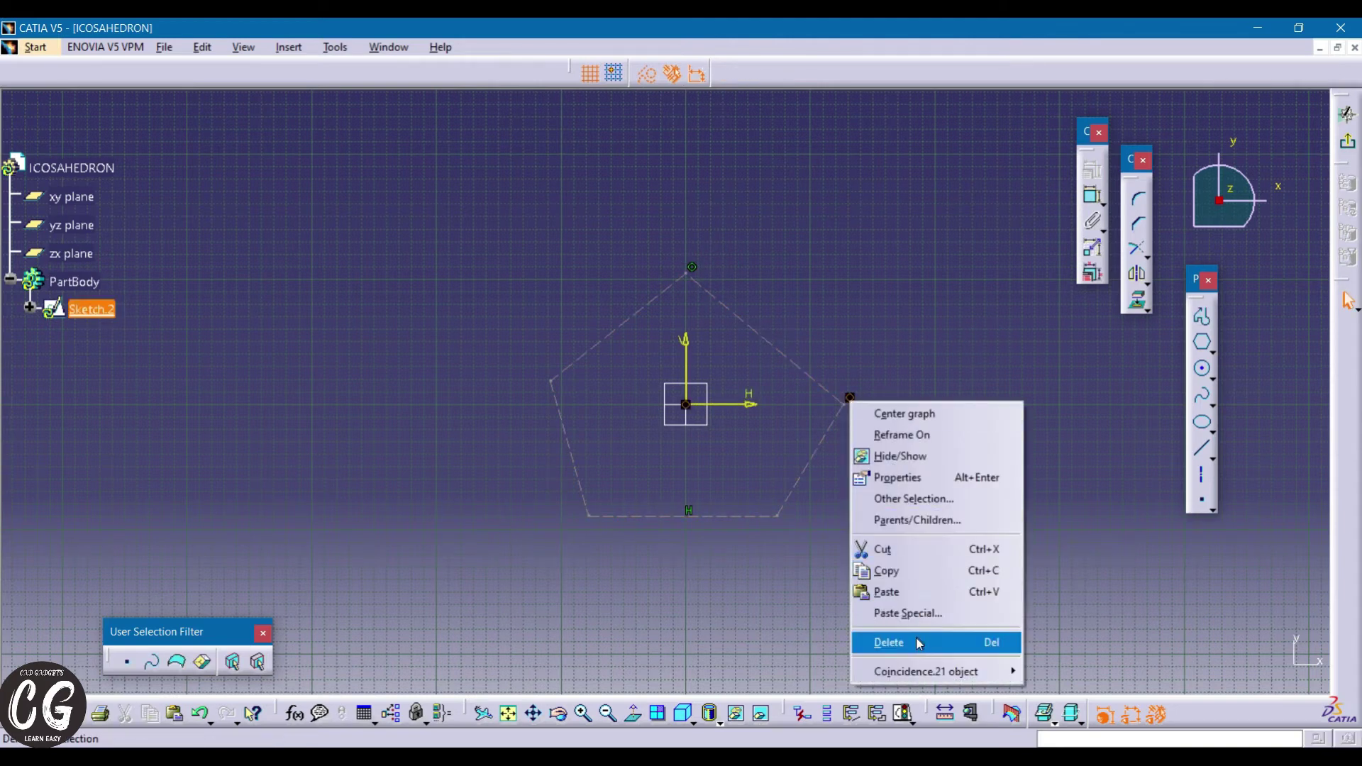
pyautogui.click(927, 421)
pyautogui.click(797, 361)
pyautogui.doubleClick(802, 353)
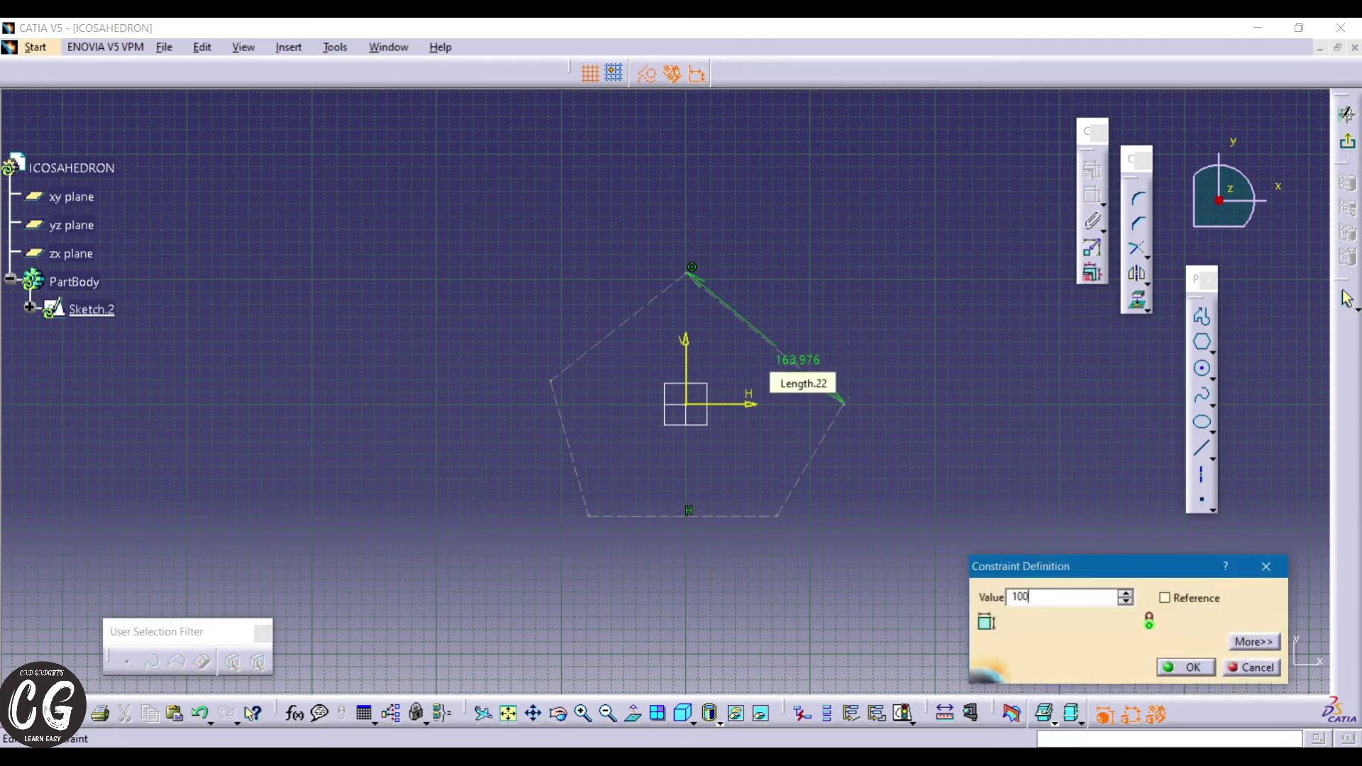
pyautogui.write('100')
pyautogui.press('Return')
# - Dimension the pentagon's upper-left and lower-left edges to 100 mm each
pyautogui.click(638, 301)
pyautogui.click(647, 280)
pyautogui.doubleClick(647, 284)
pyautogui.write('100')
pyautogui.press('Return')
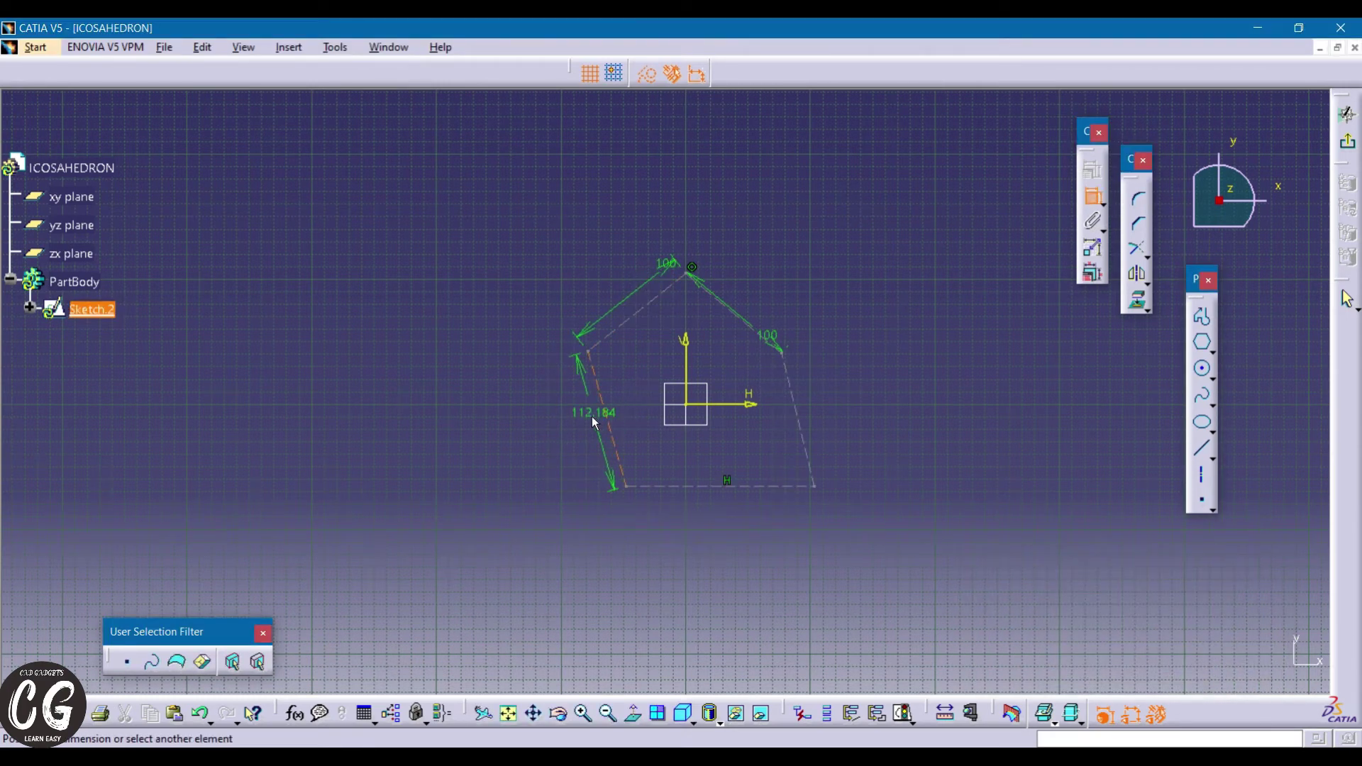
pyautogui.doubleClick(591, 423)
pyautogui.write('100mm')
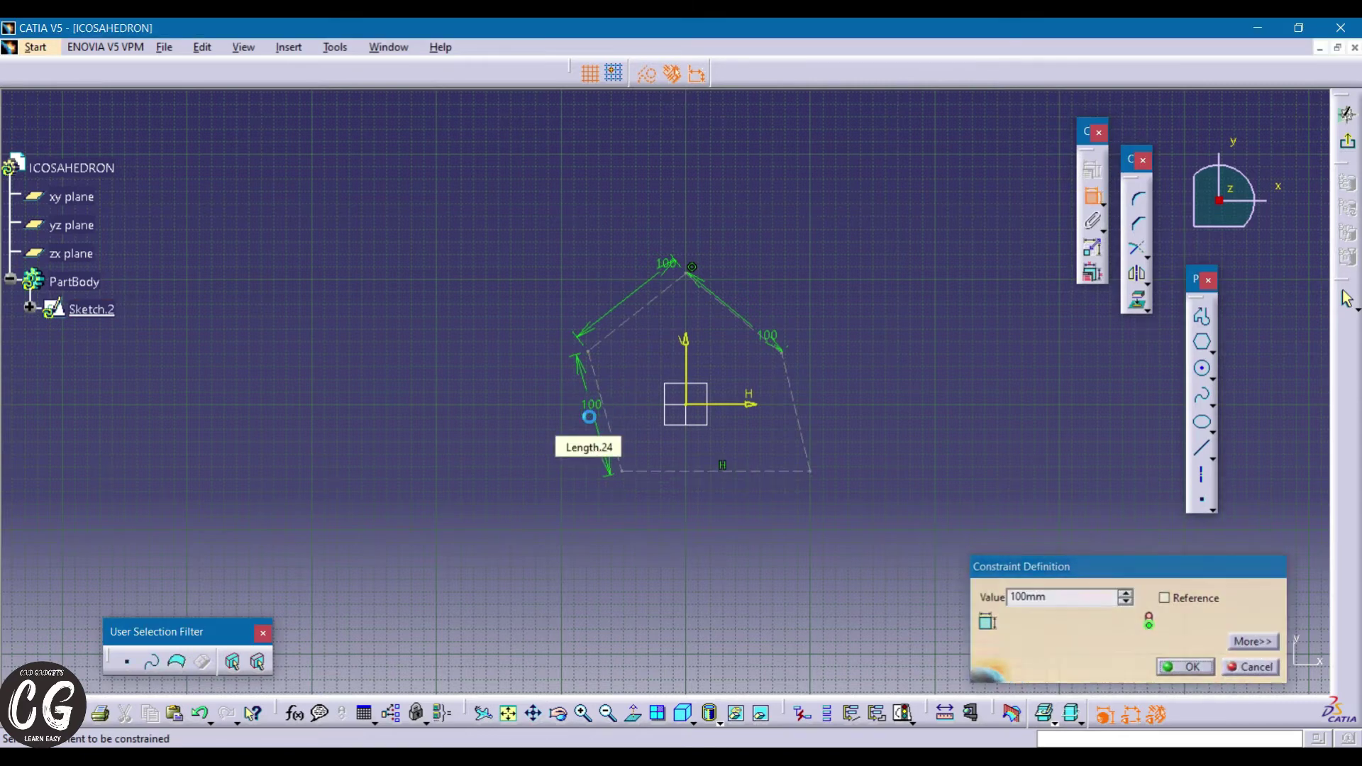
pyautogui.press('Return')
# - Dimension the pentagon's bottom and lower-right edges to 100 mm each
pyautogui.click(627, 471)
pyautogui.click(636, 484)
pyautogui.doubleClick(637, 487)
pyautogui.write('100')
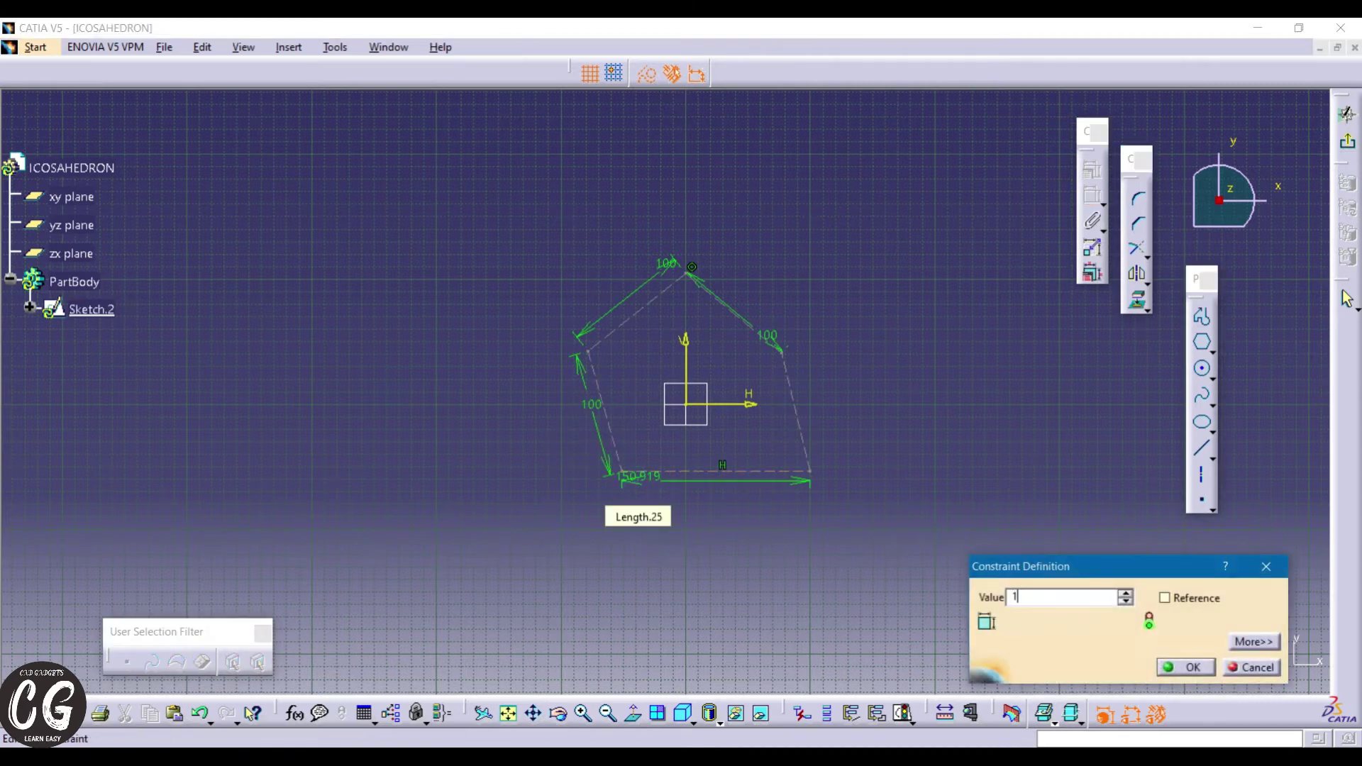
pyautogui.press('Return')
pyautogui.click(766, 409)
pyautogui.click(781, 412)
pyautogui.doubleClick(781, 410)
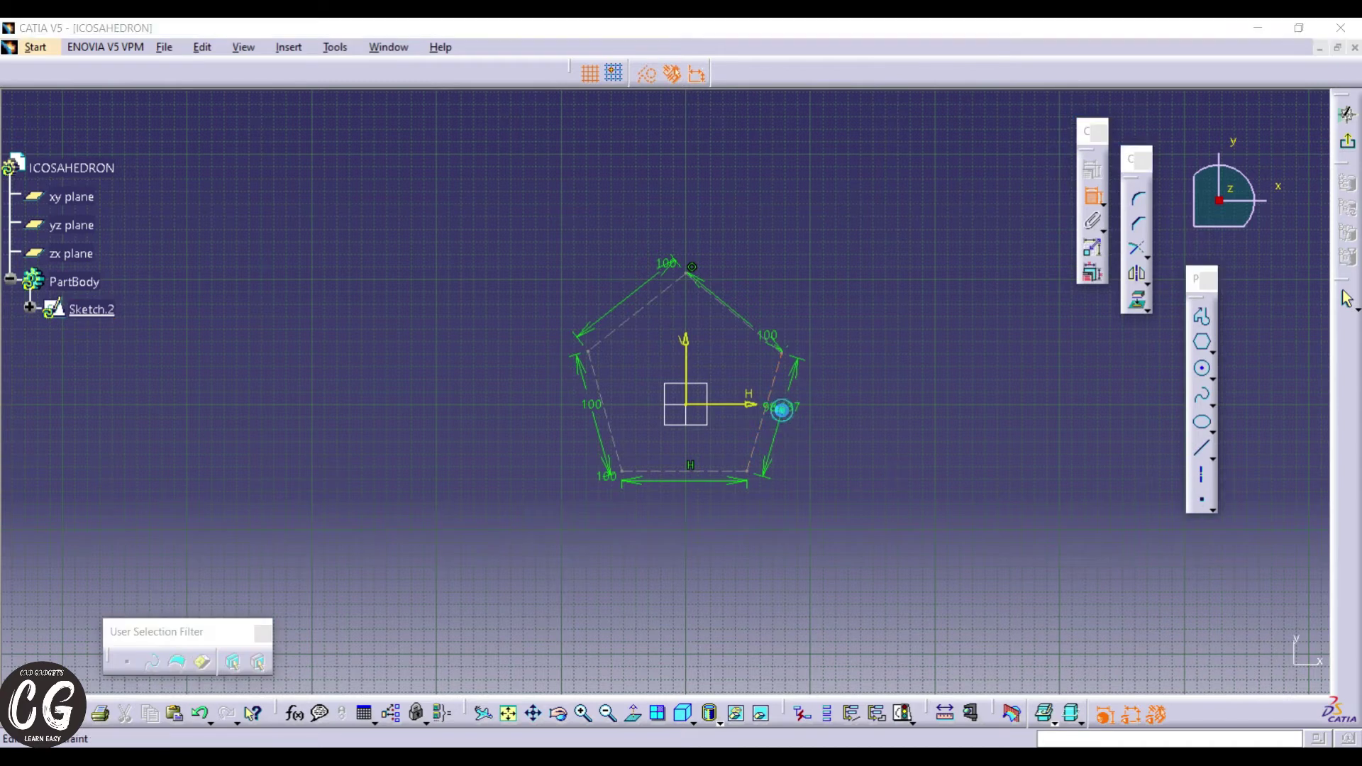
pyautogui.write('100')
pyautogui.press('Return')
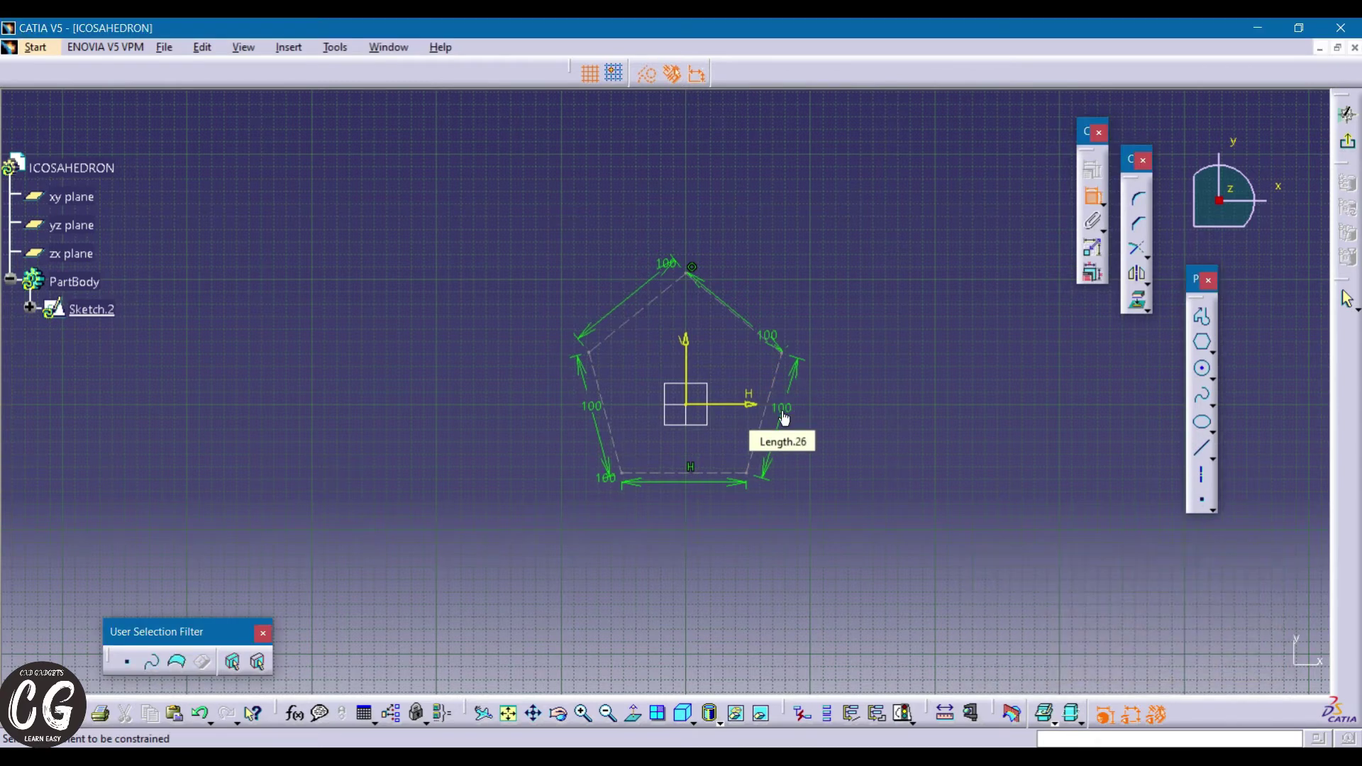
# - Dimension the pentagon's interior angles at the lower-left and top vertices to 108 degrees
pyautogui.click(680, 480)
pyautogui.click(618, 450)
pyautogui.doubleClick(637, 454)
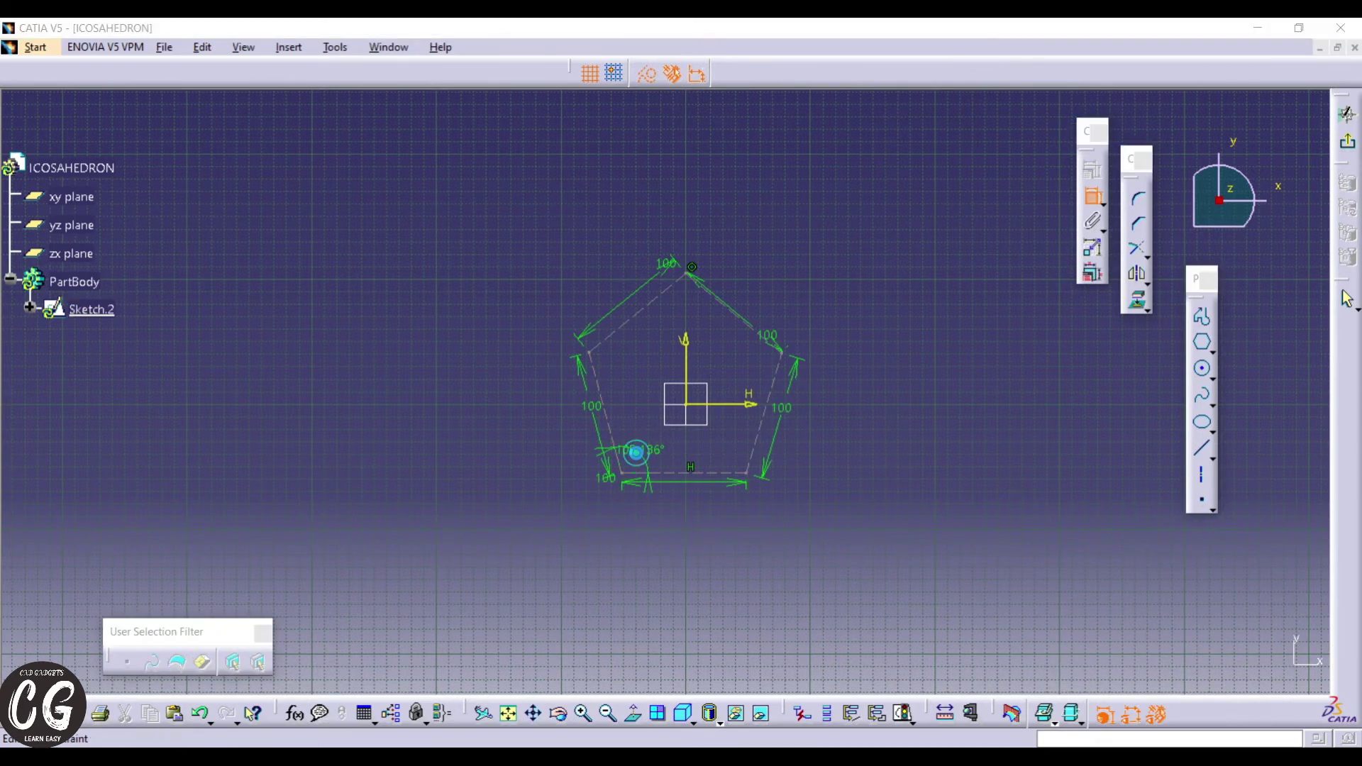
pyautogui.press('Return')
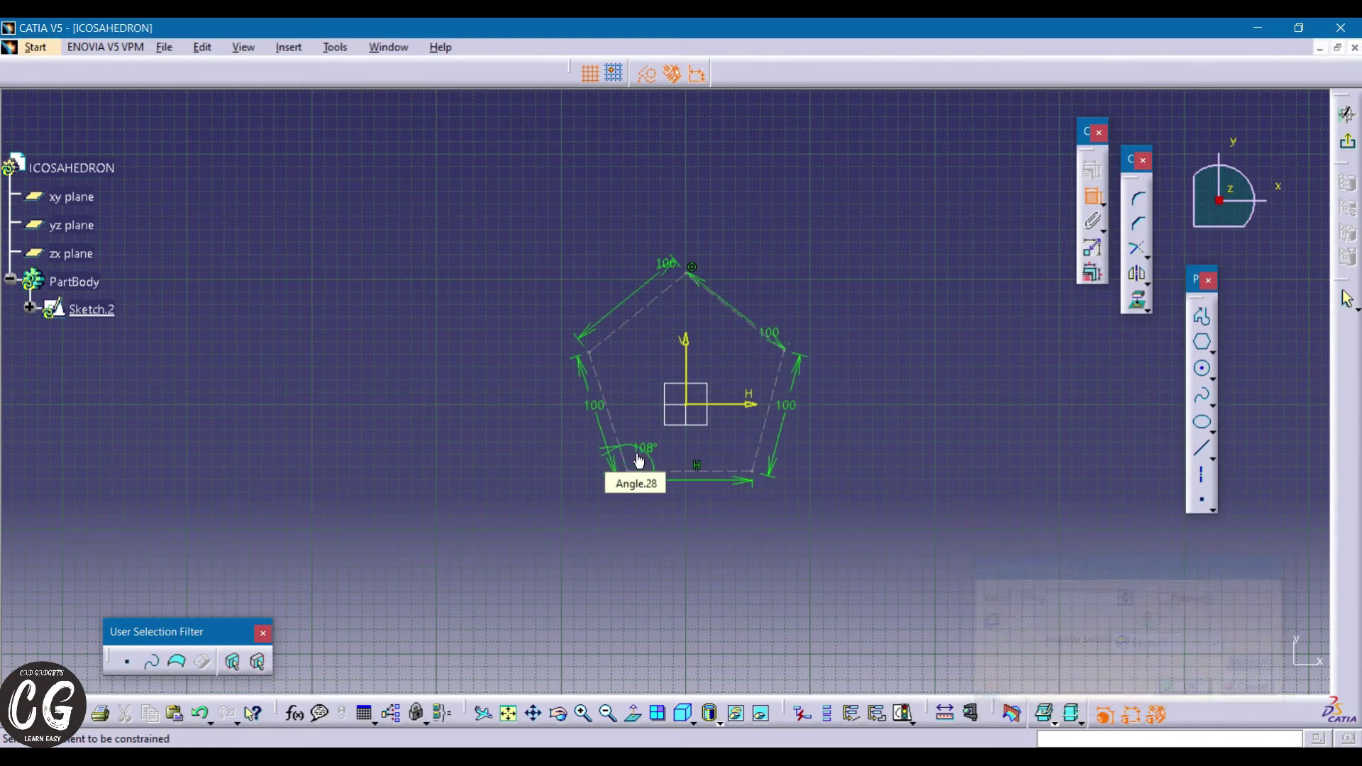
pyautogui.click(736, 310)
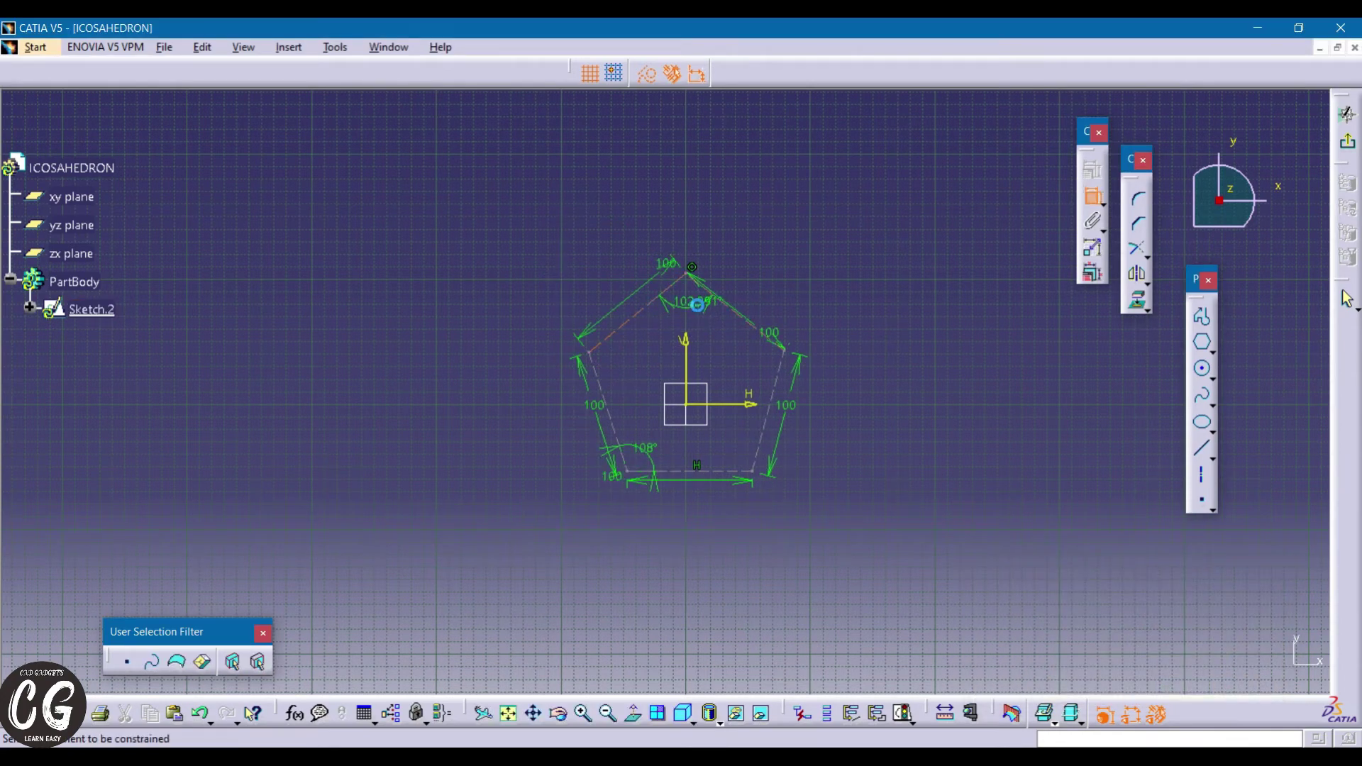
pyautogui.doubleClick(689, 312)
pyautogui.write('108')
pyautogui.press('Return')
pyautogui.moveTo(799, 434); pyautogui.dragTo(842, 361, button='middle')
pyautogui.click(853, 360)
pyautogui.click(834, 291)
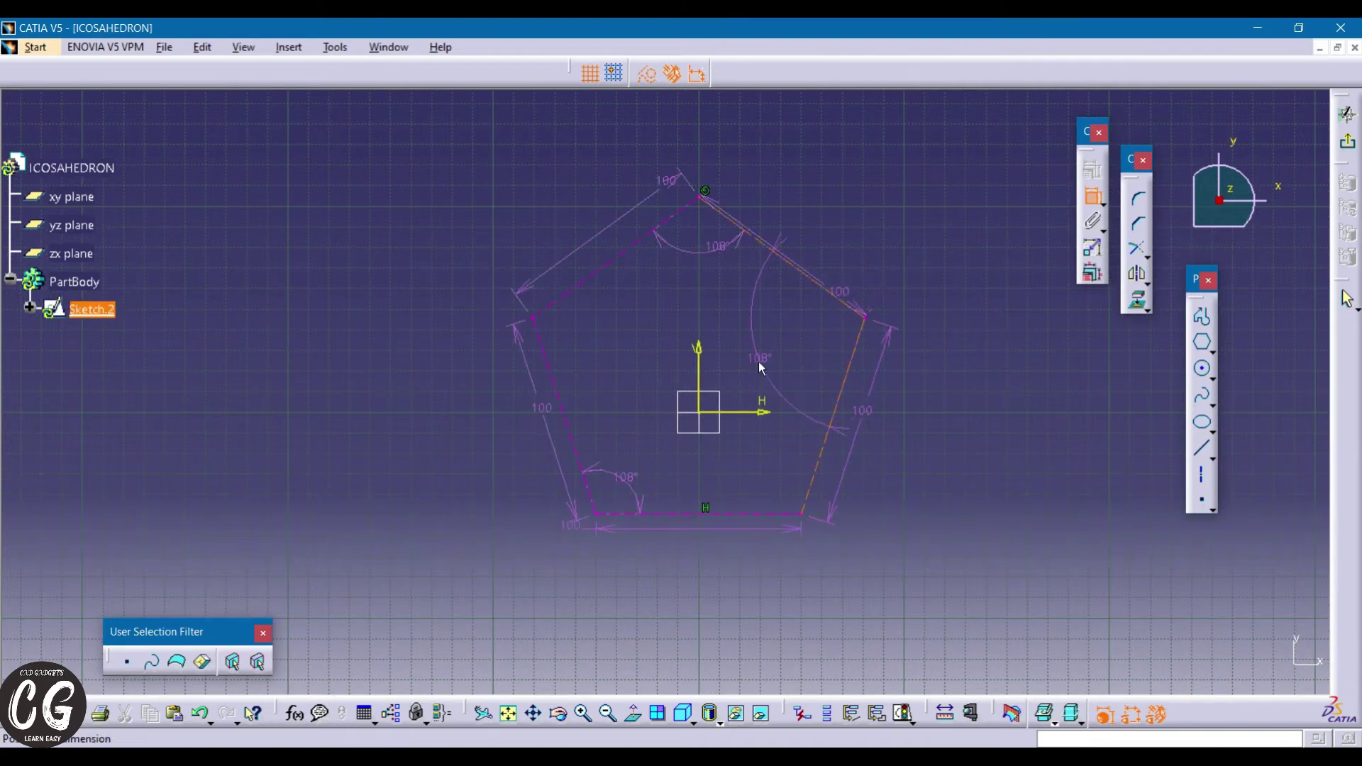
pyautogui.click(1028, 319)
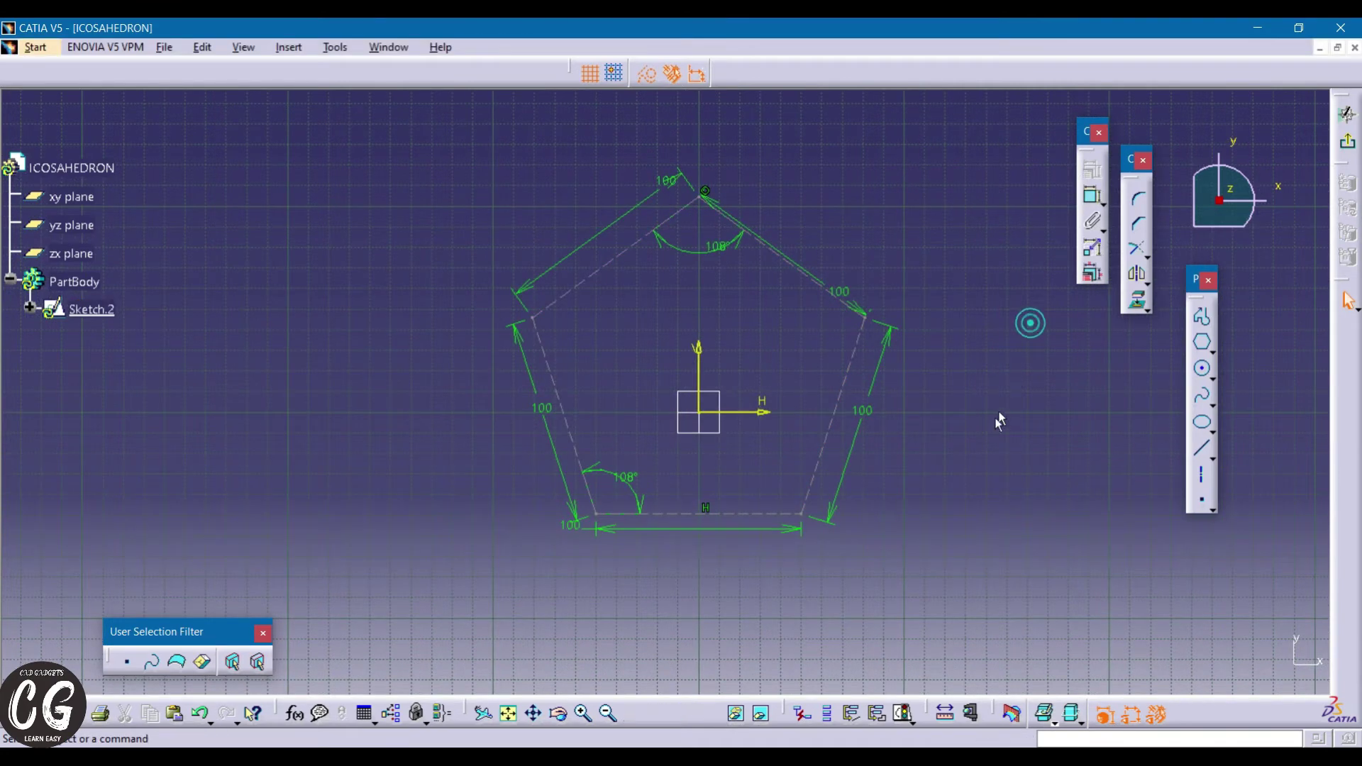
# - Draw an axis from the pentagon's top vertex down to the origin and another from its right vertex perpendicular to the lower-left edge
pyautogui.click(1203, 477)
pyautogui.click(701, 196)
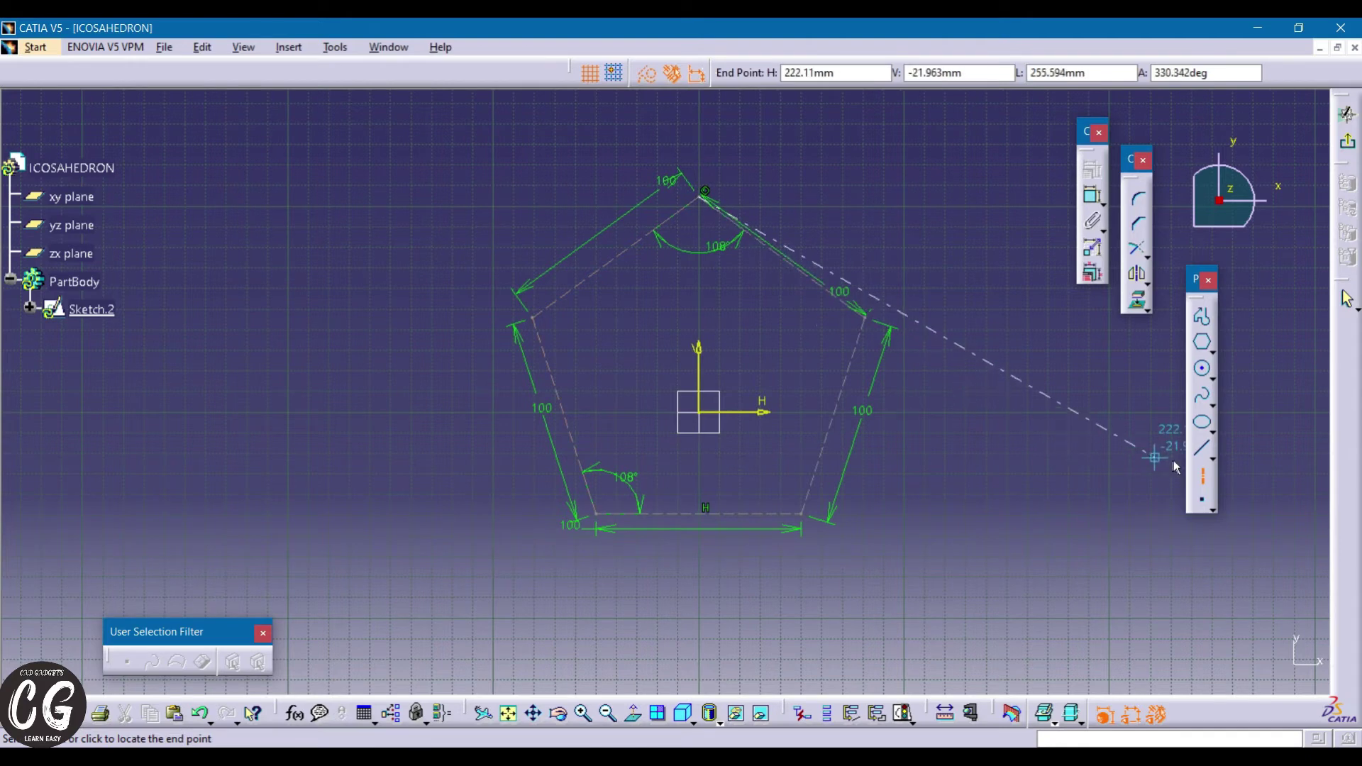
pyautogui.click(1202, 477)
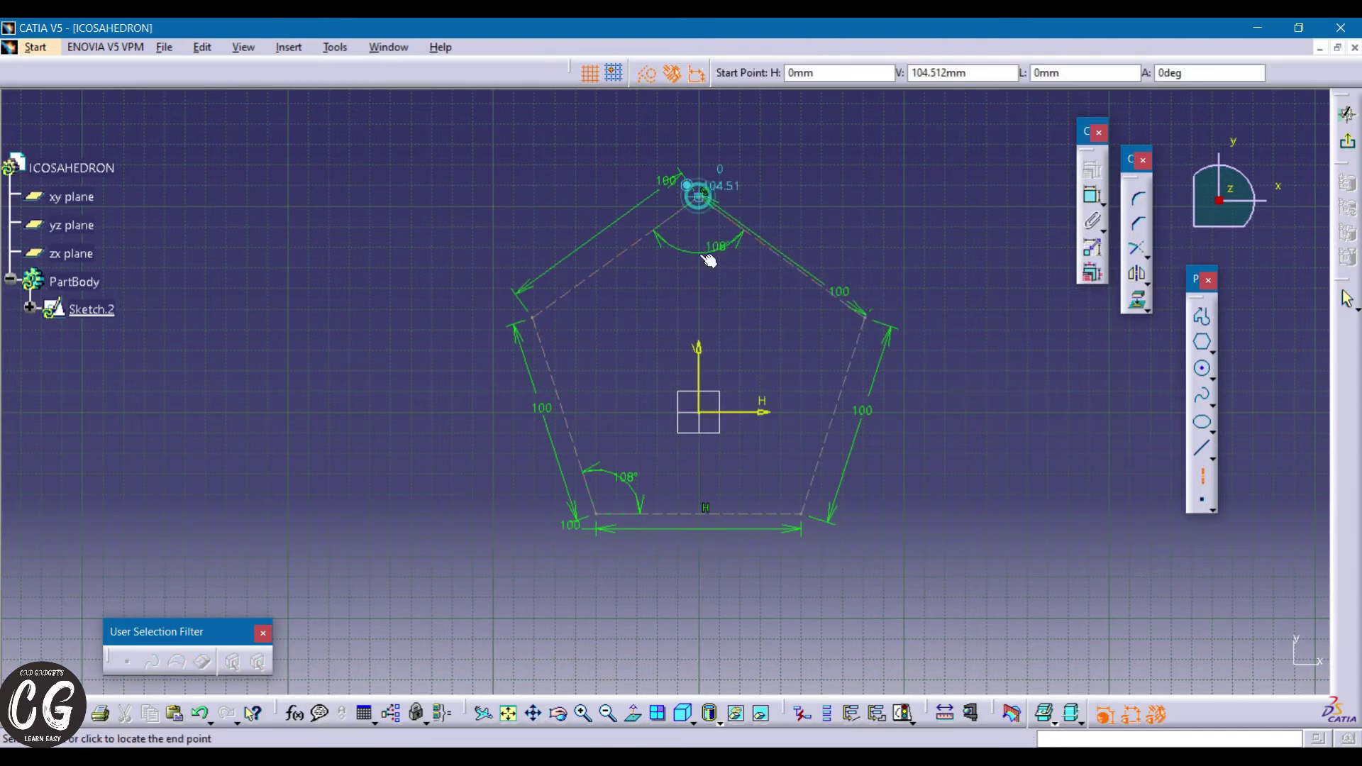
pyautogui.click(703, 415)
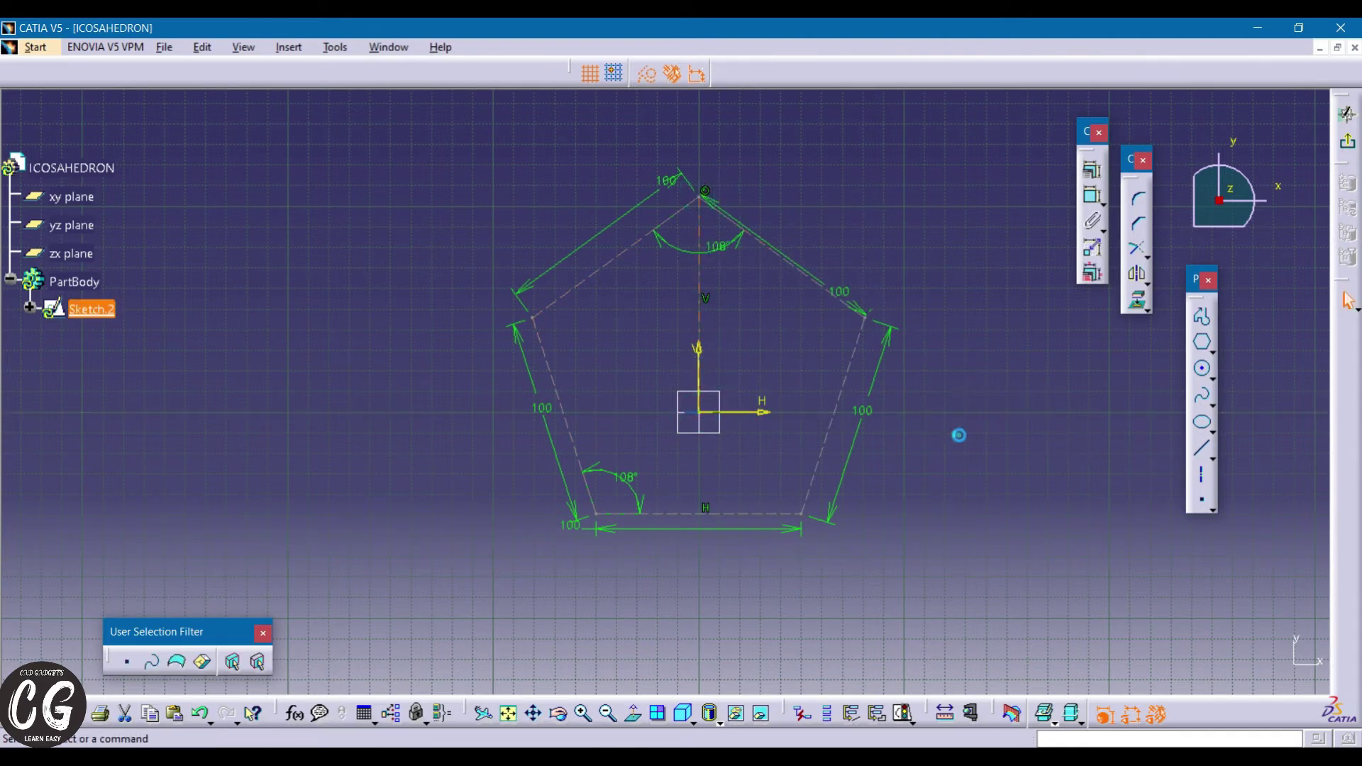
pyautogui.click(873, 320)
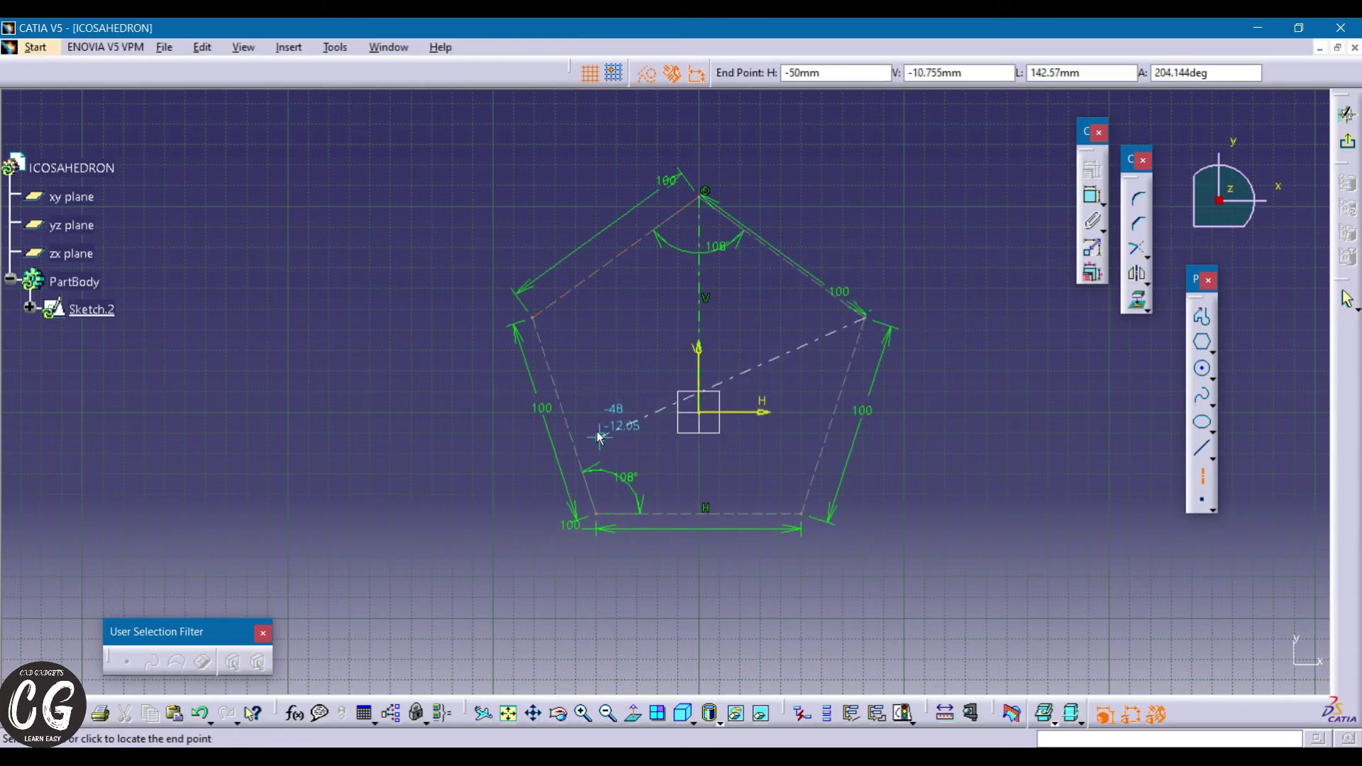
pyautogui.click(589, 410)
pyautogui.keyDown('ctrl'); pyautogui.moveTo(993, 472); pyautogui.dragTo(974, 418, button='middle'); pyautogui.keyUp('ctrl')
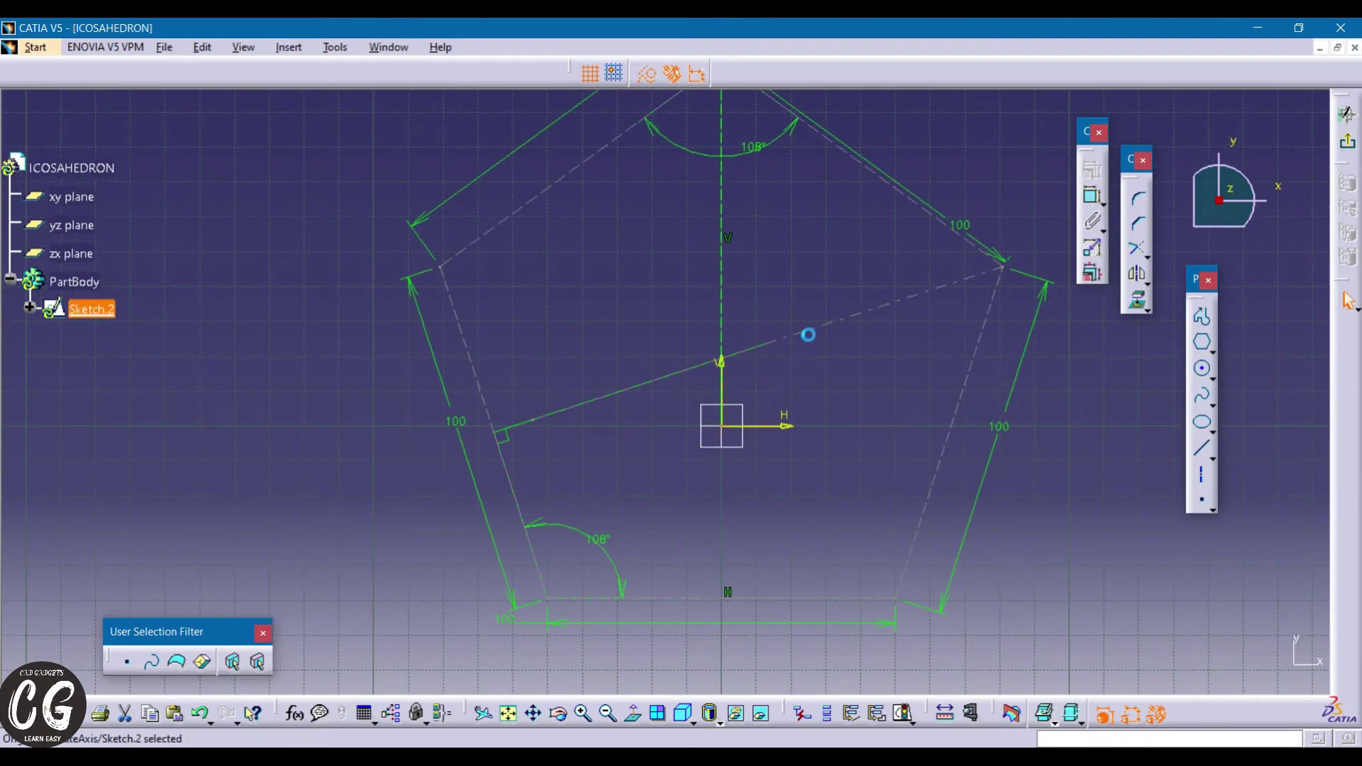
# - Constrain the slanted axis to be coincident with the sketch origin
pyautogui.click(1090, 170)
pyautogui.click(1189, 480)
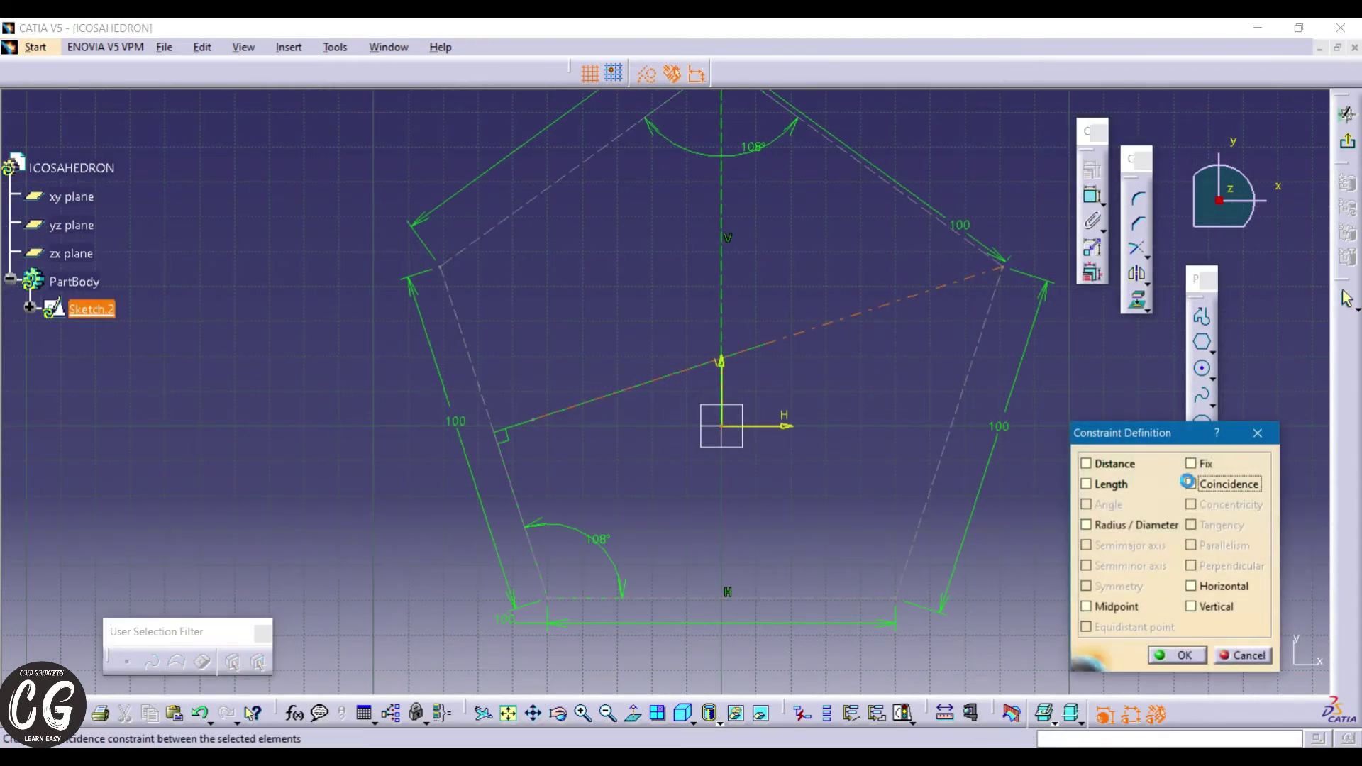
pyautogui.click(1164, 650)
# - Place standard points on the construction pentagon's five vertices and exit the sketch
pyautogui.keyDown('ctrl'); pyautogui.moveTo(801, 307); pyautogui.dragTo(957, 404, button='middle'); pyautogui.keyUp('ctrl')
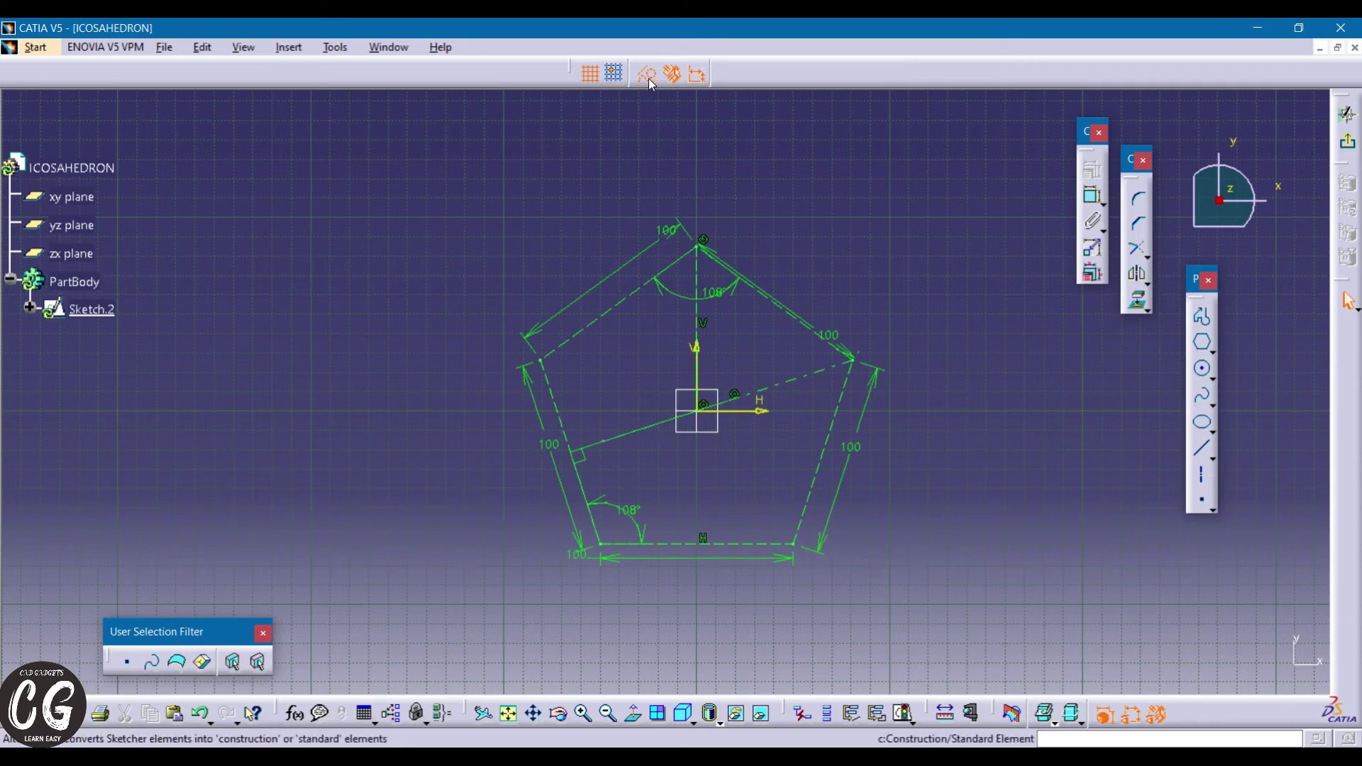
pyautogui.click(1199, 498)
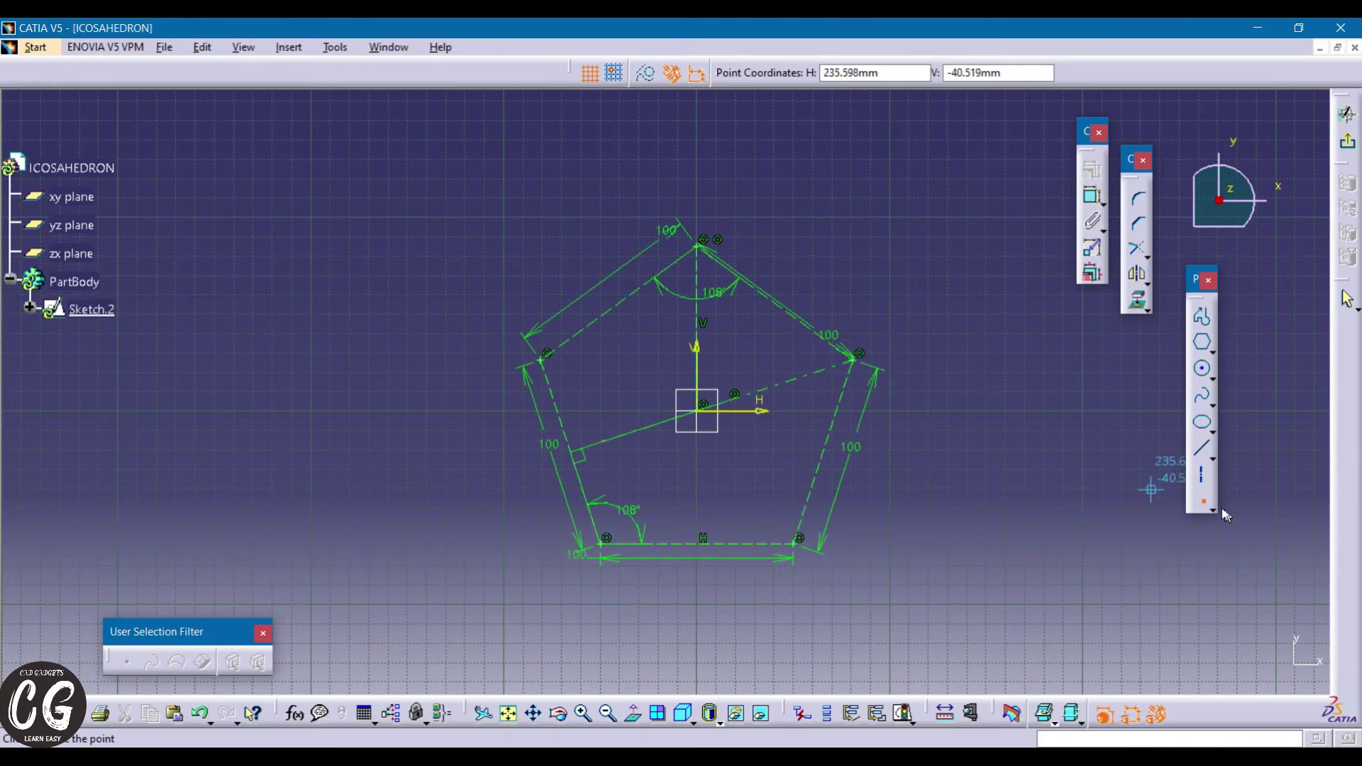
pyautogui.click(1202, 502)
pyautogui.click(1346, 142)
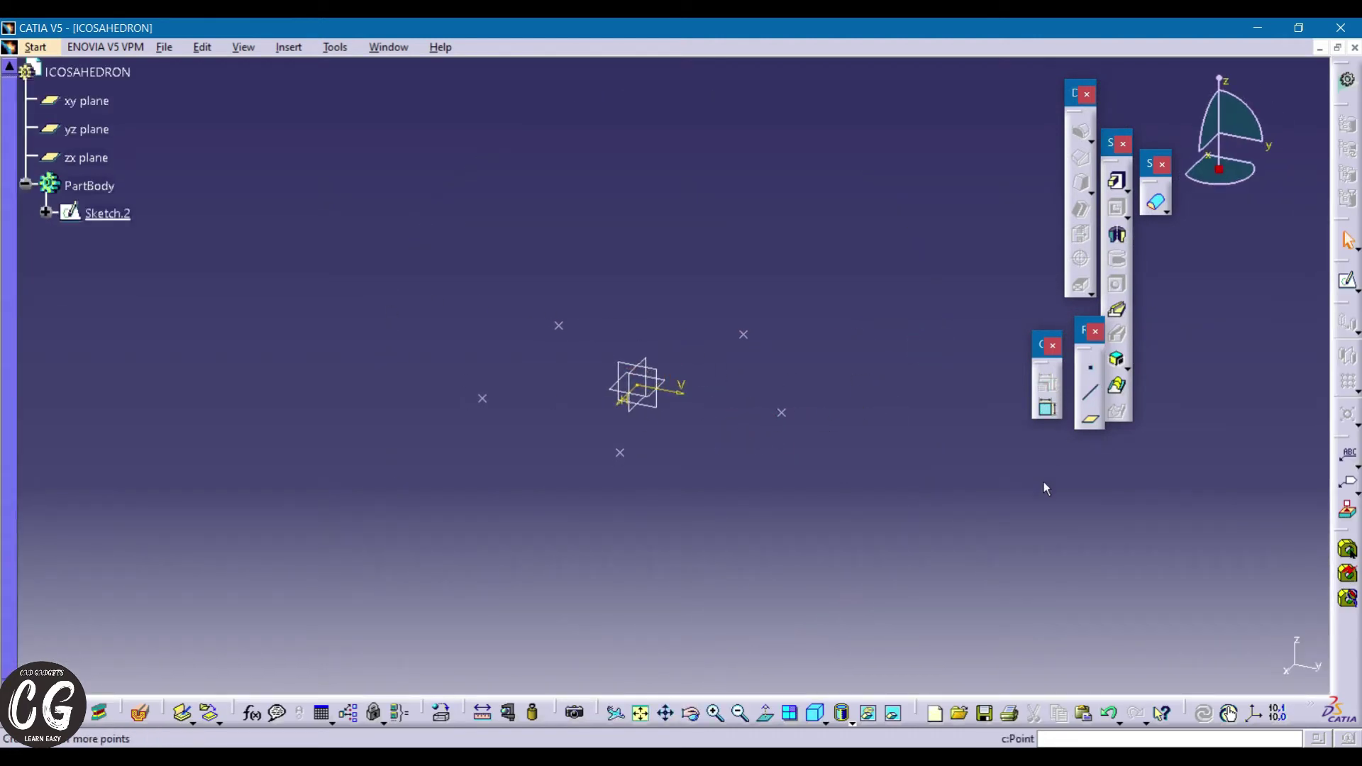
# - Create an apex point by coordinates at X 0 mm, Y 0 mm and Z 52.752 mm from the origin
pyautogui.hotkey('alt', 'Tab')
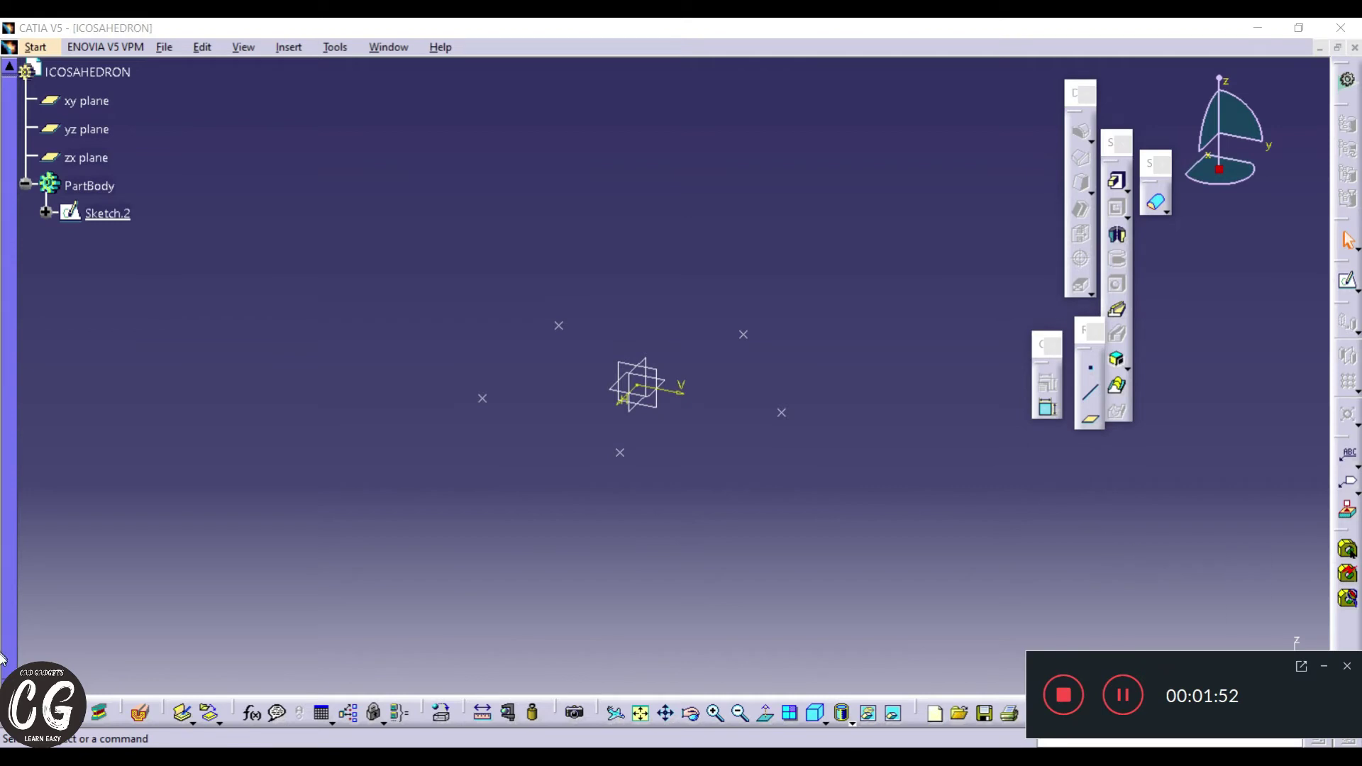
pyautogui.click(940, 461)
pyautogui.click(1090, 367)
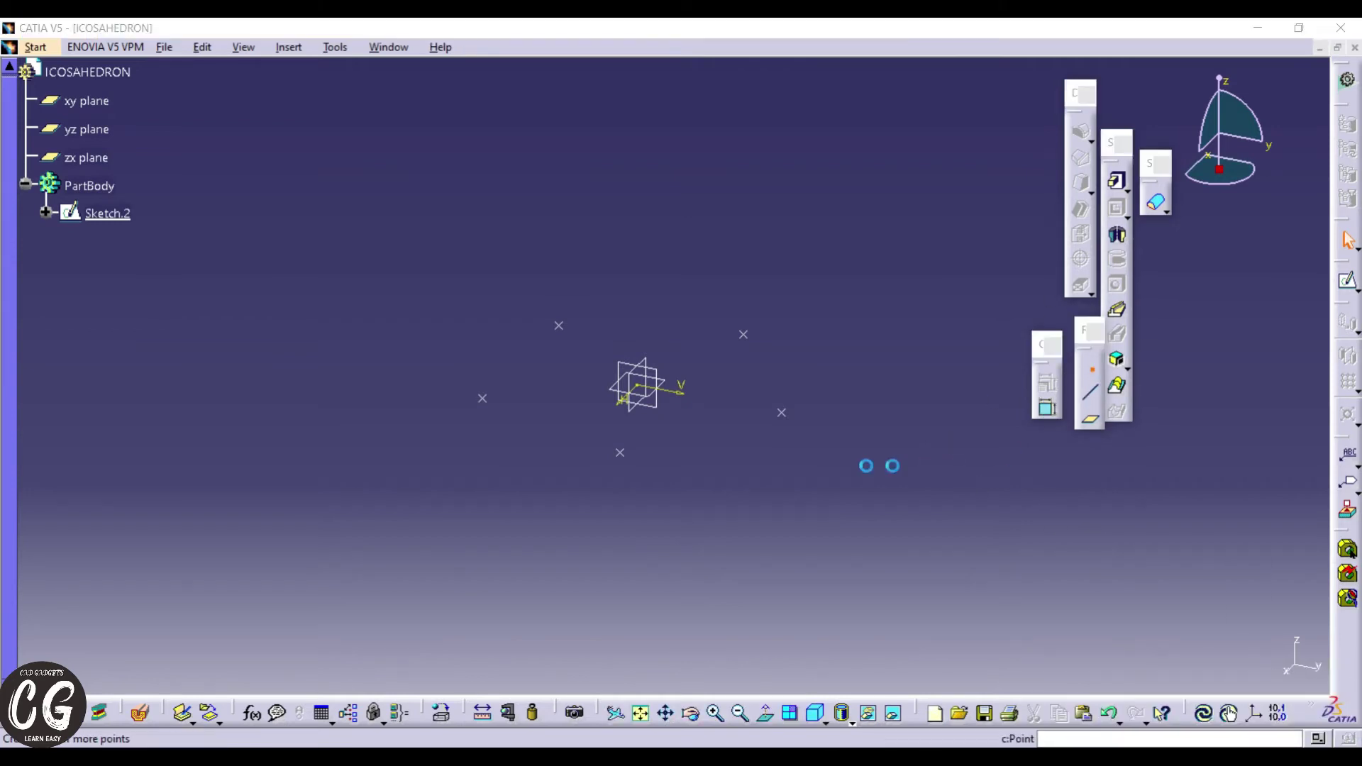
pyautogui.moveTo(1225, 402); pyautogui.dragTo(1228, 418)
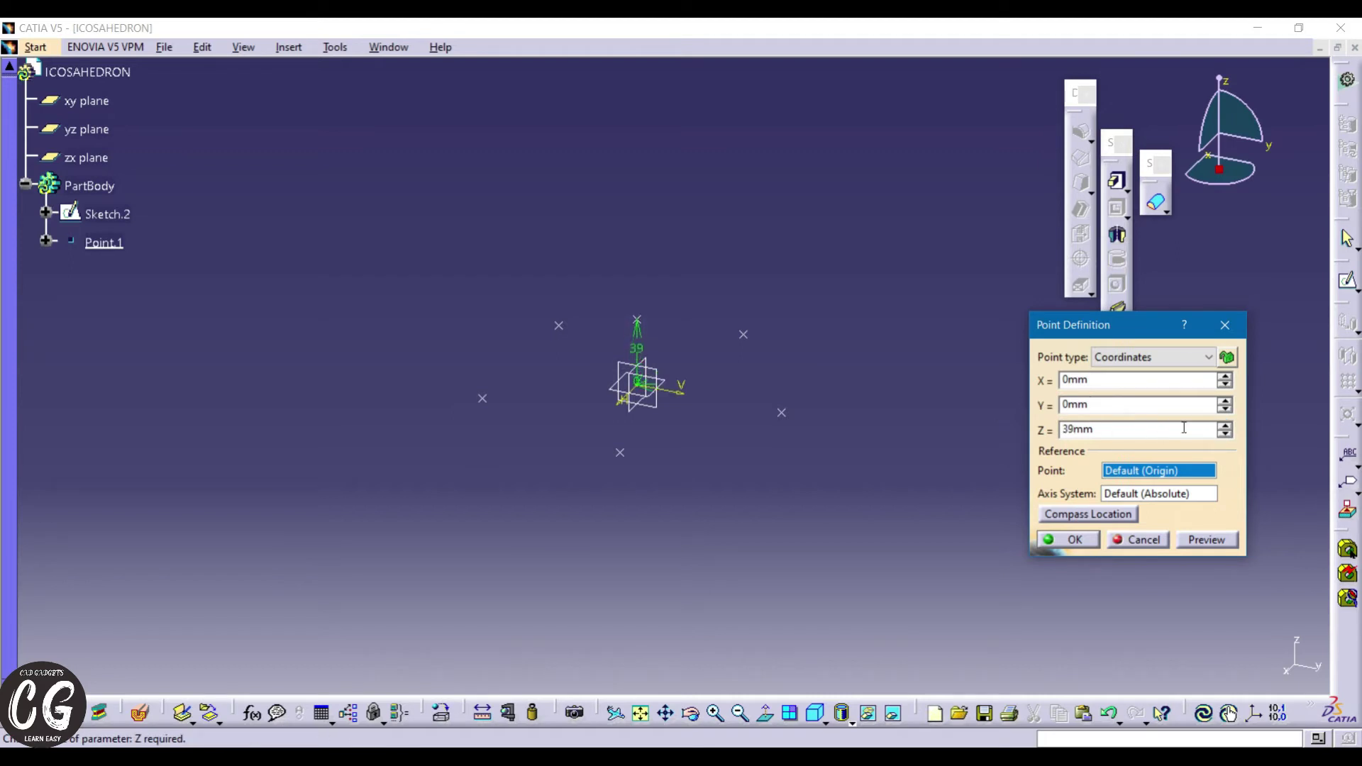
pyautogui.write('52.752')
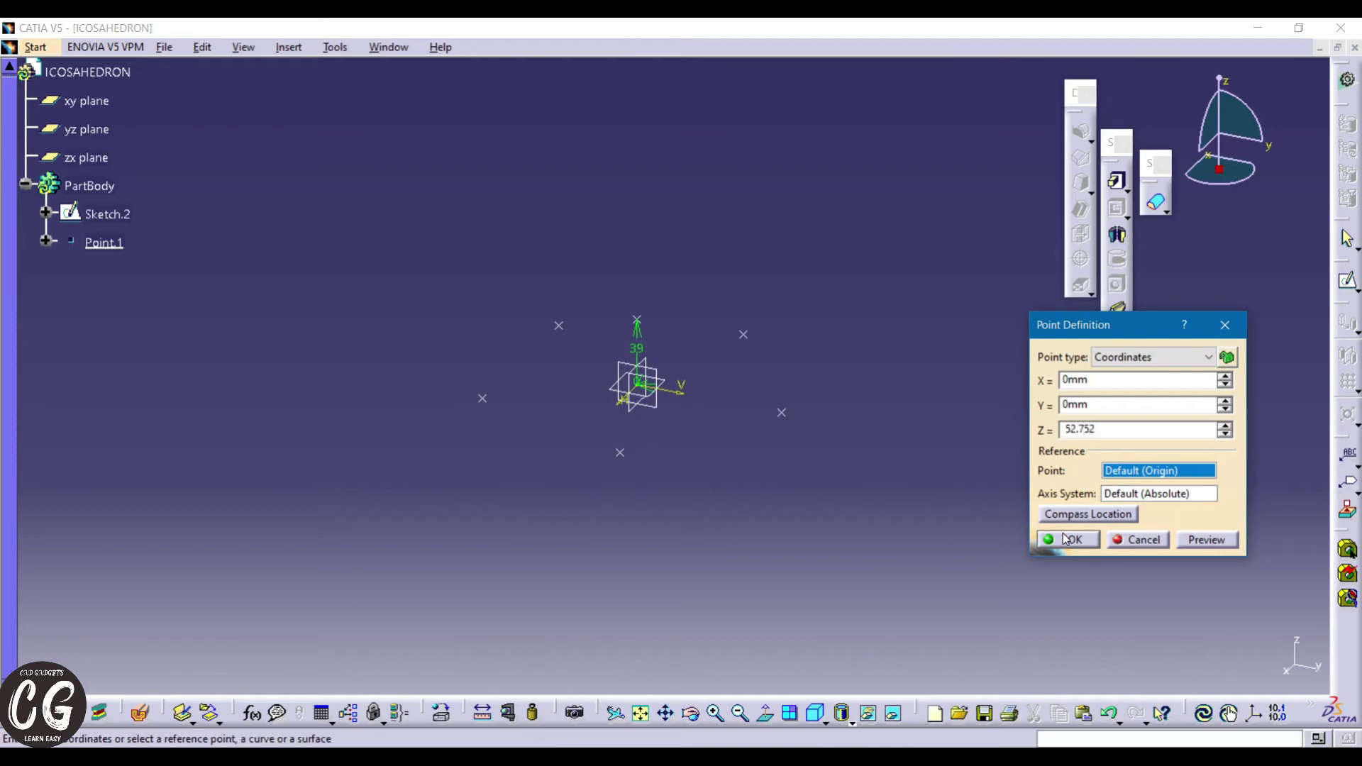
pyautogui.click(1065, 539)
# - Create a point-to-point line between the apex point and the front pentagon vertex
pyautogui.moveTo(752, 404); pyautogui.dragTo(701, 385, button='middle')
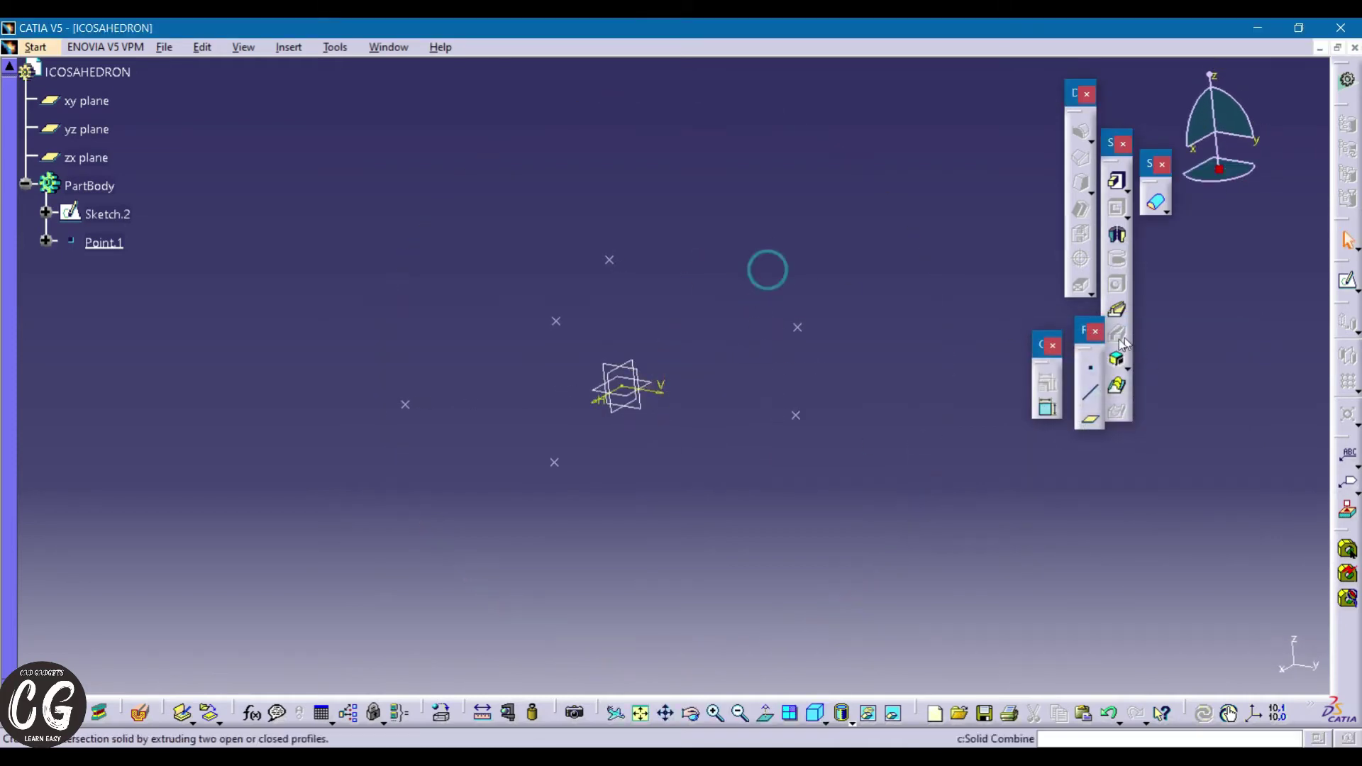
pyautogui.click(1090, 391)
pyautogui.click(555, 461)
pyautogui.click(1132, 384)
pyautogui.click(1088, 388)
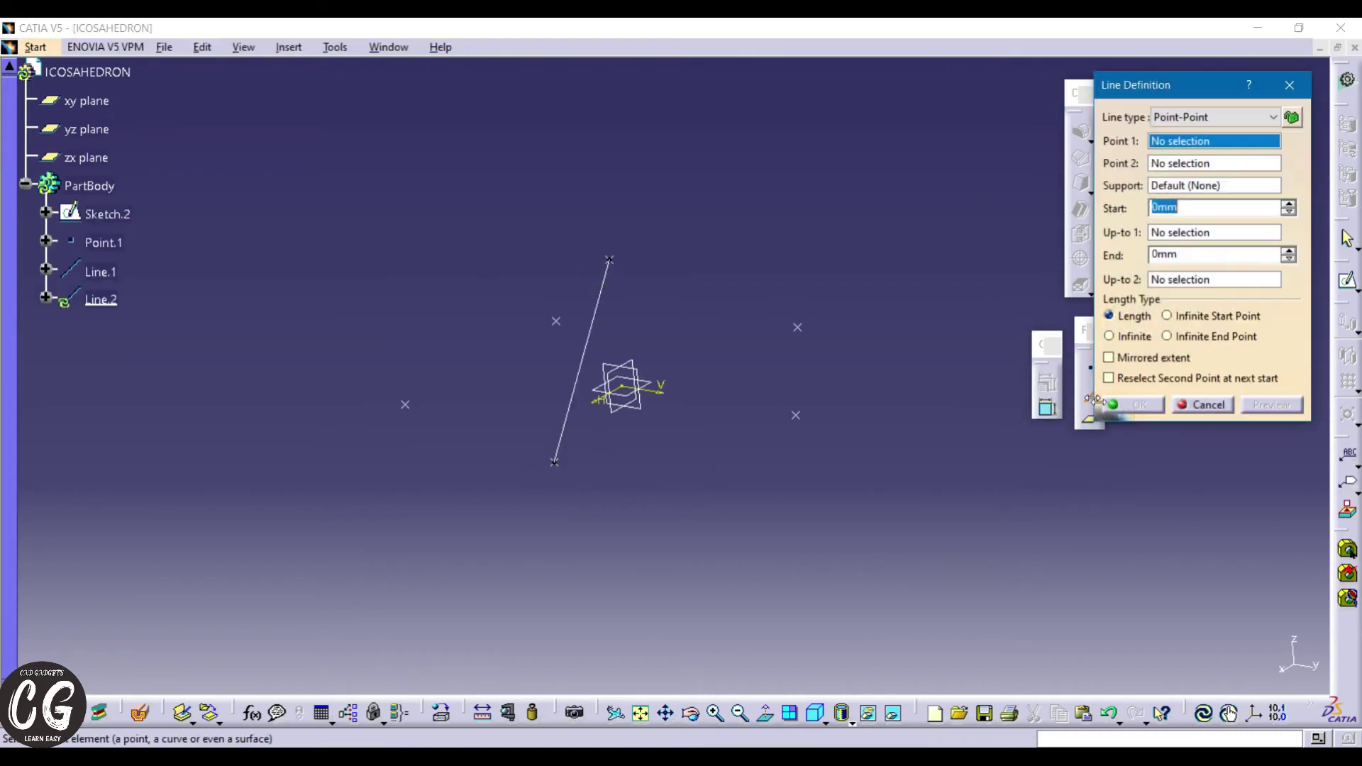
pyautogui.click(1204, 405)
# - Check the first line's length with a constraint preview and review the apex point's coordinates
pyautogui.click(582, 350)
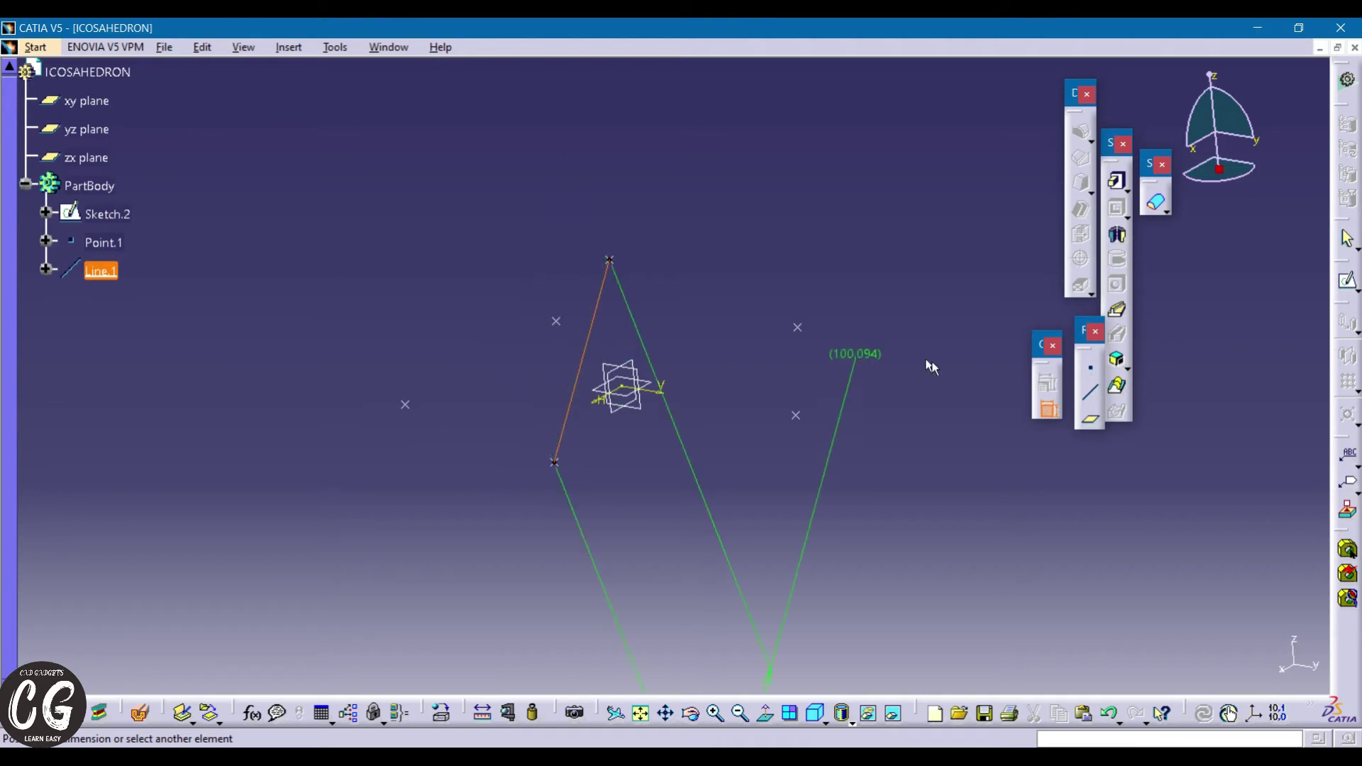
pyautogui.click(1044, 407)
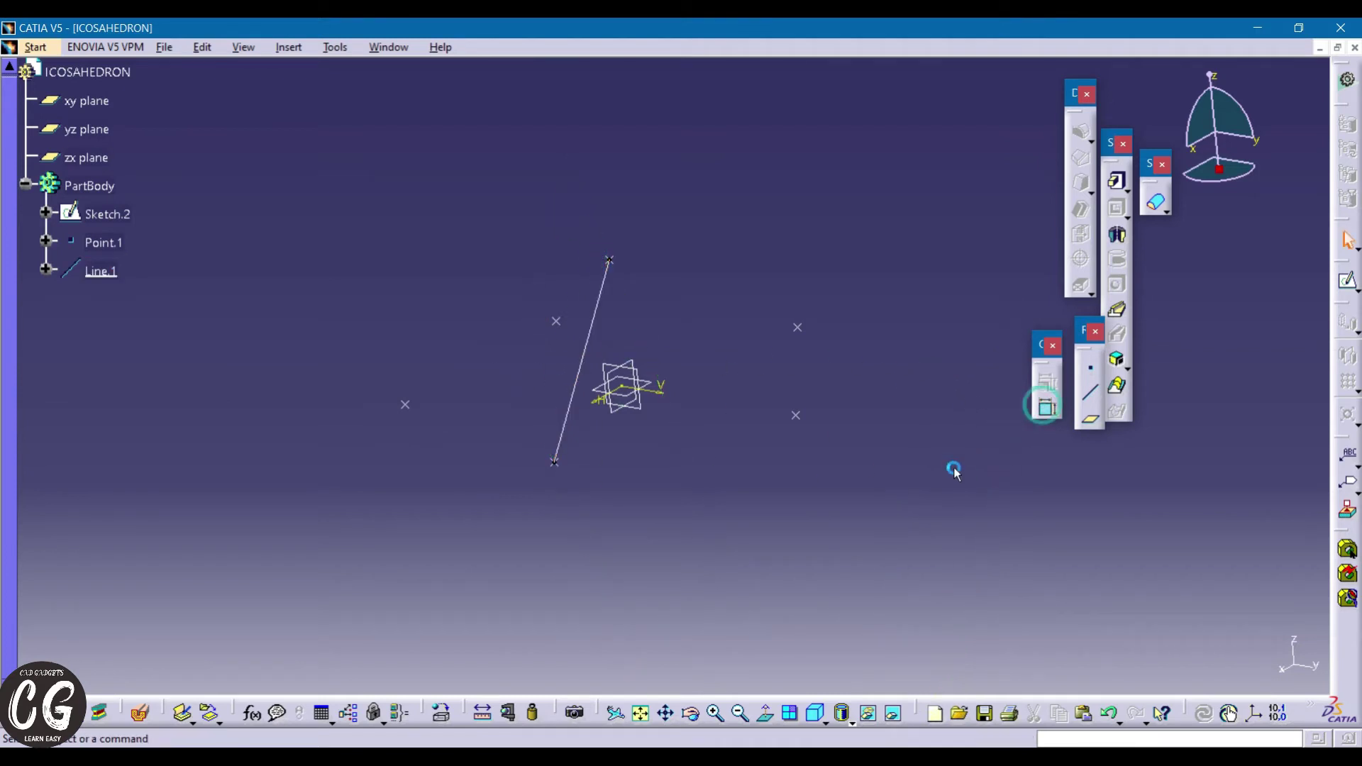
pyautogui.doubleClick(613, 261)
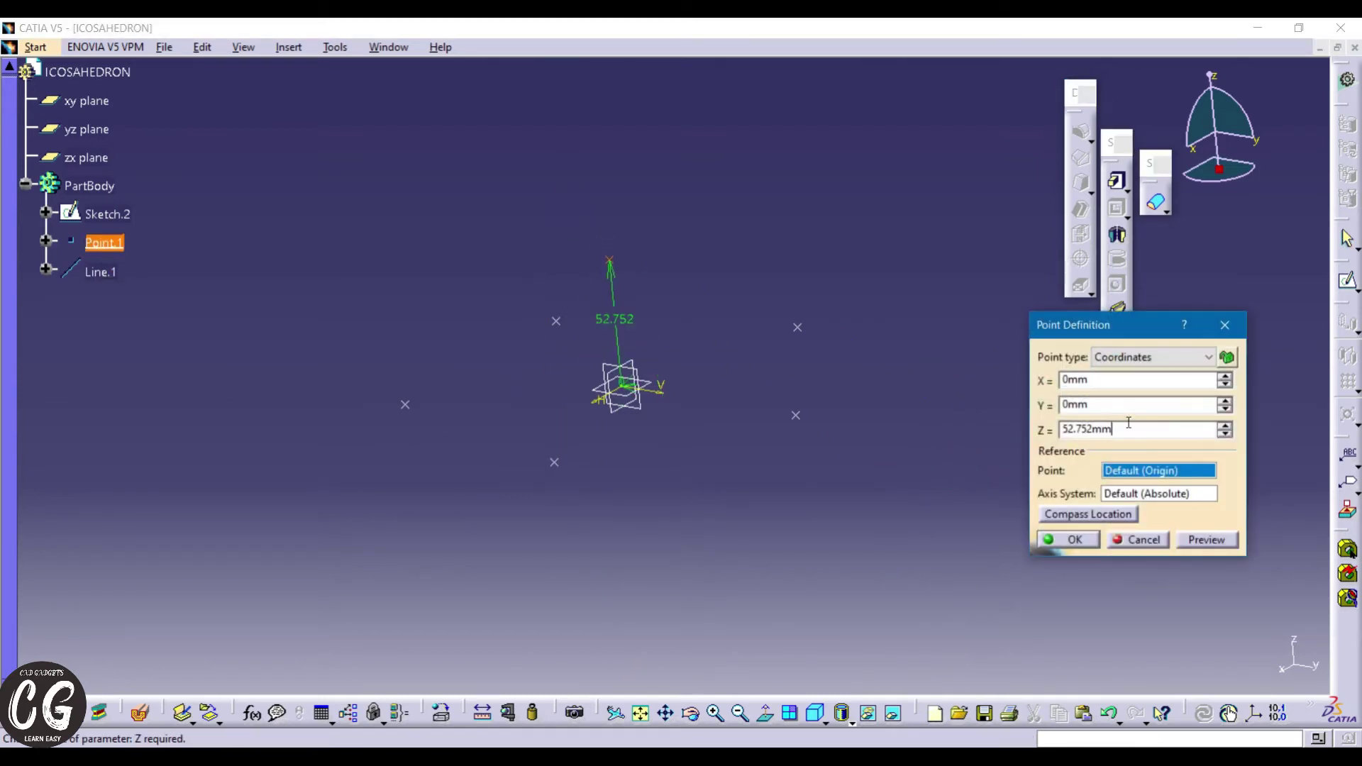
pyautogui.moveTo(1127, 423); pyautogui.dragTo(1038, 420)
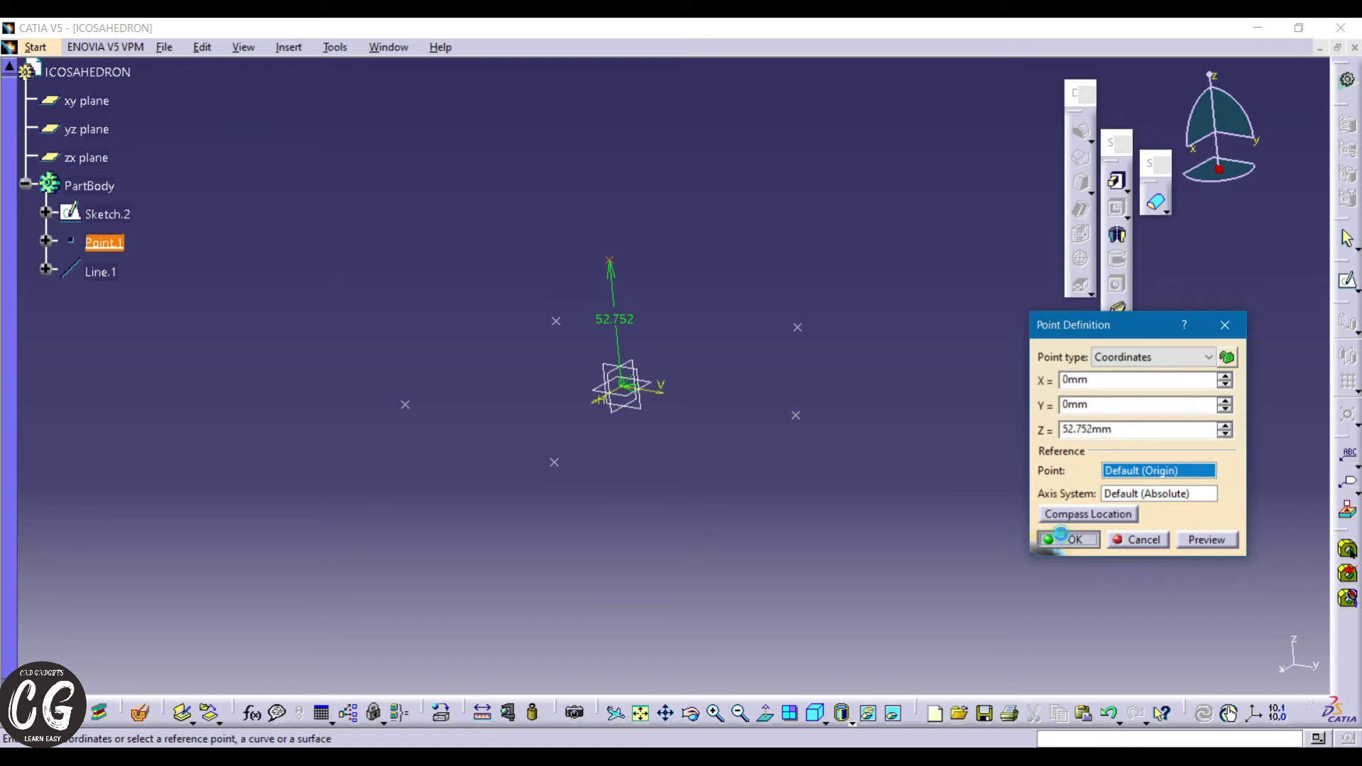
pyautogui.click(1059, 536)
# - Create point-to-point lines connecting the apex to the rear-right, front-right and rear-left pentagon vertices
pyautogui.click(1088, 396)
pyautogui.moveTo(681, 231); pyautogui.dragTo(638, 309, button='middle')
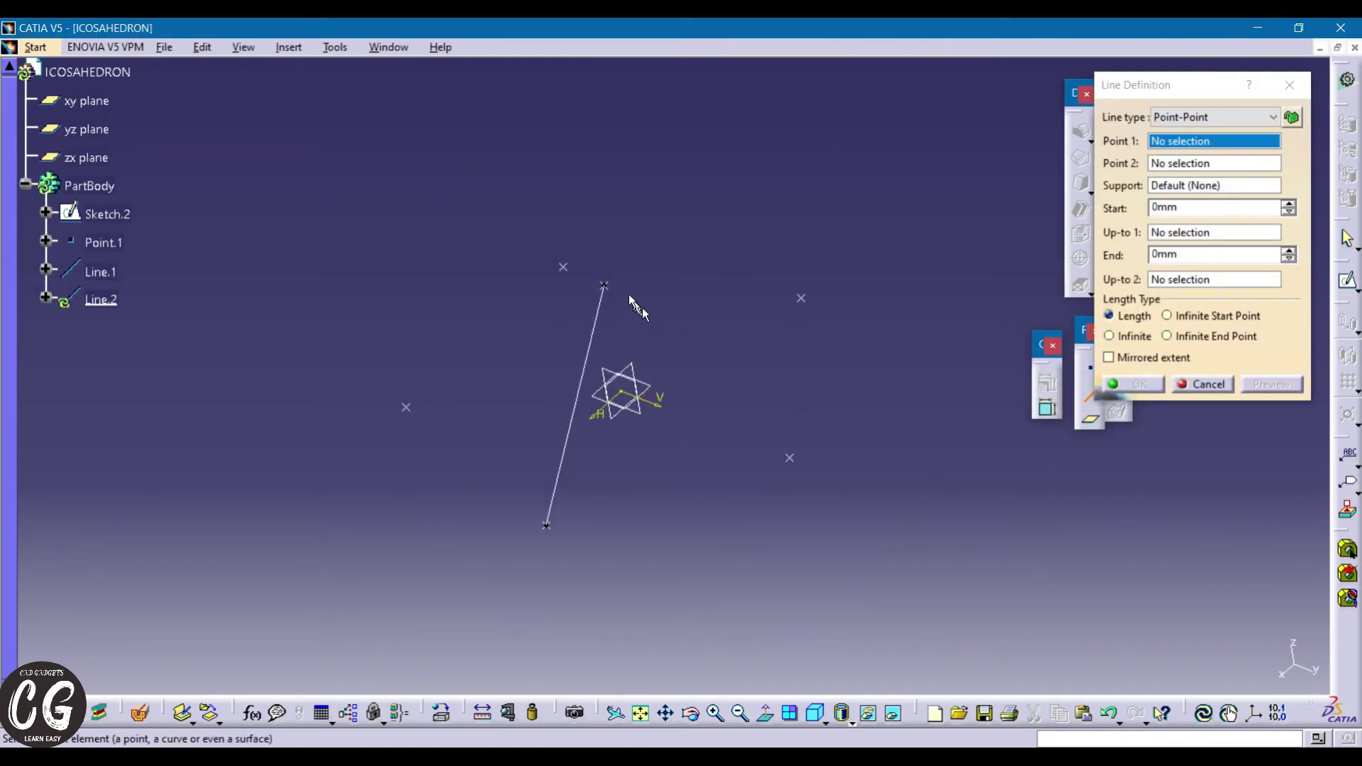
pyautogui.click(604, 285)
pyautogui.click(801, 298)
pyautogui.click(1141, 403)
pyautogui.click(789, 458)
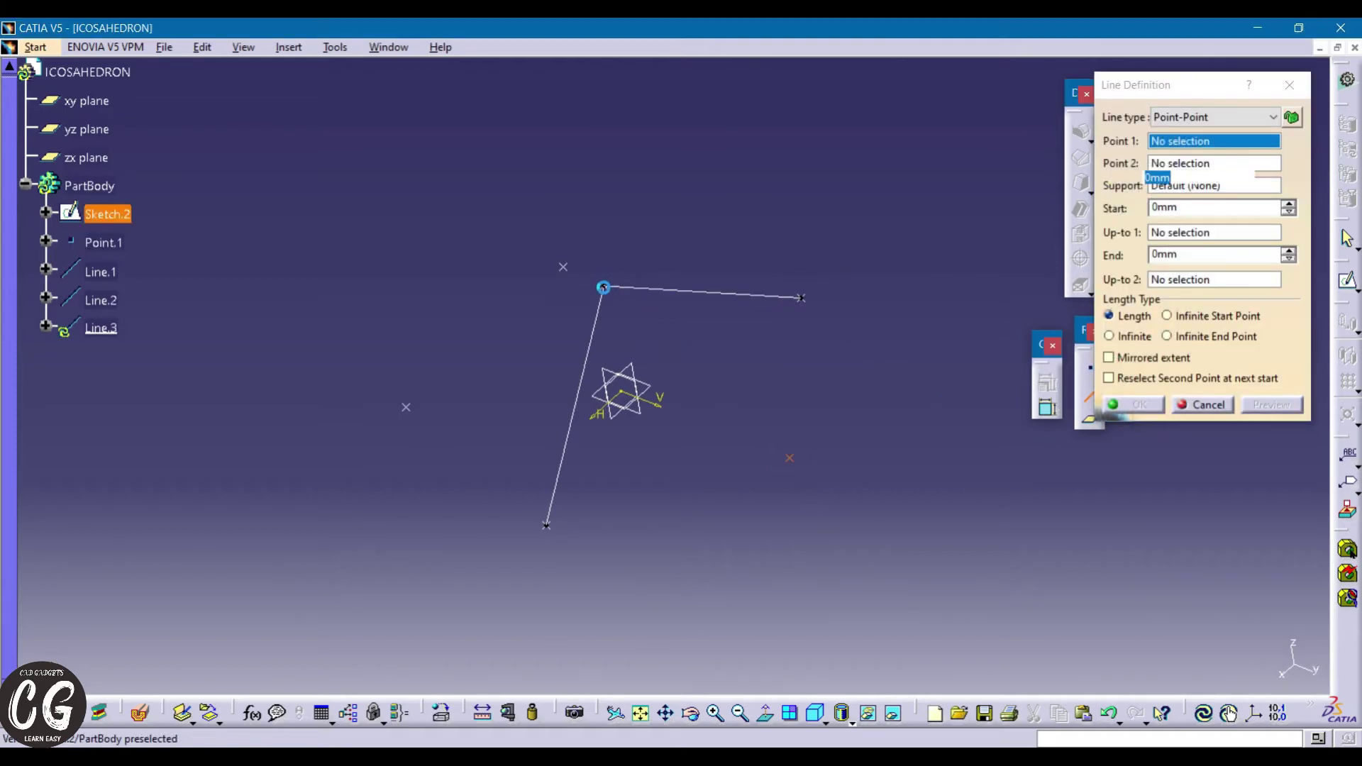
pyautogui.click(609, 289)
pyautogui.click(1135, 405)
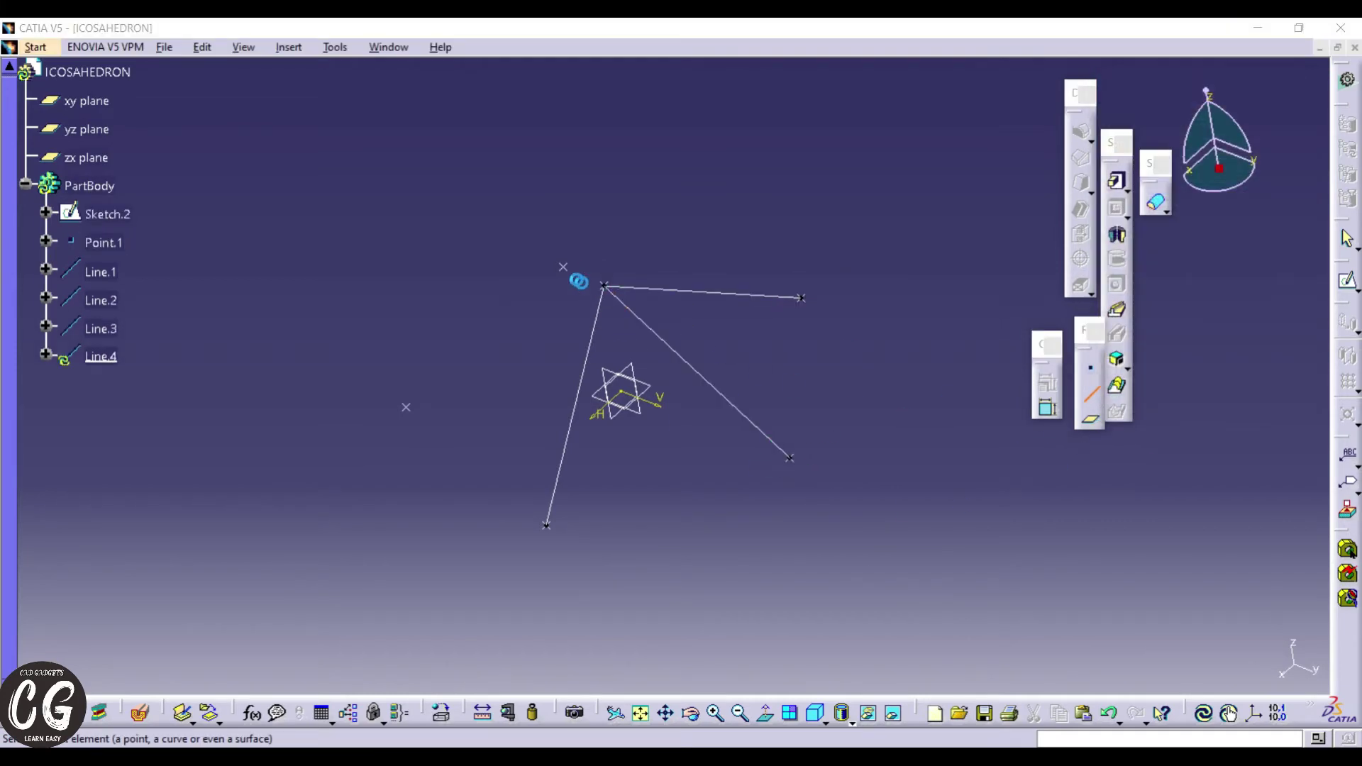
pyautogui.click(562, 263)
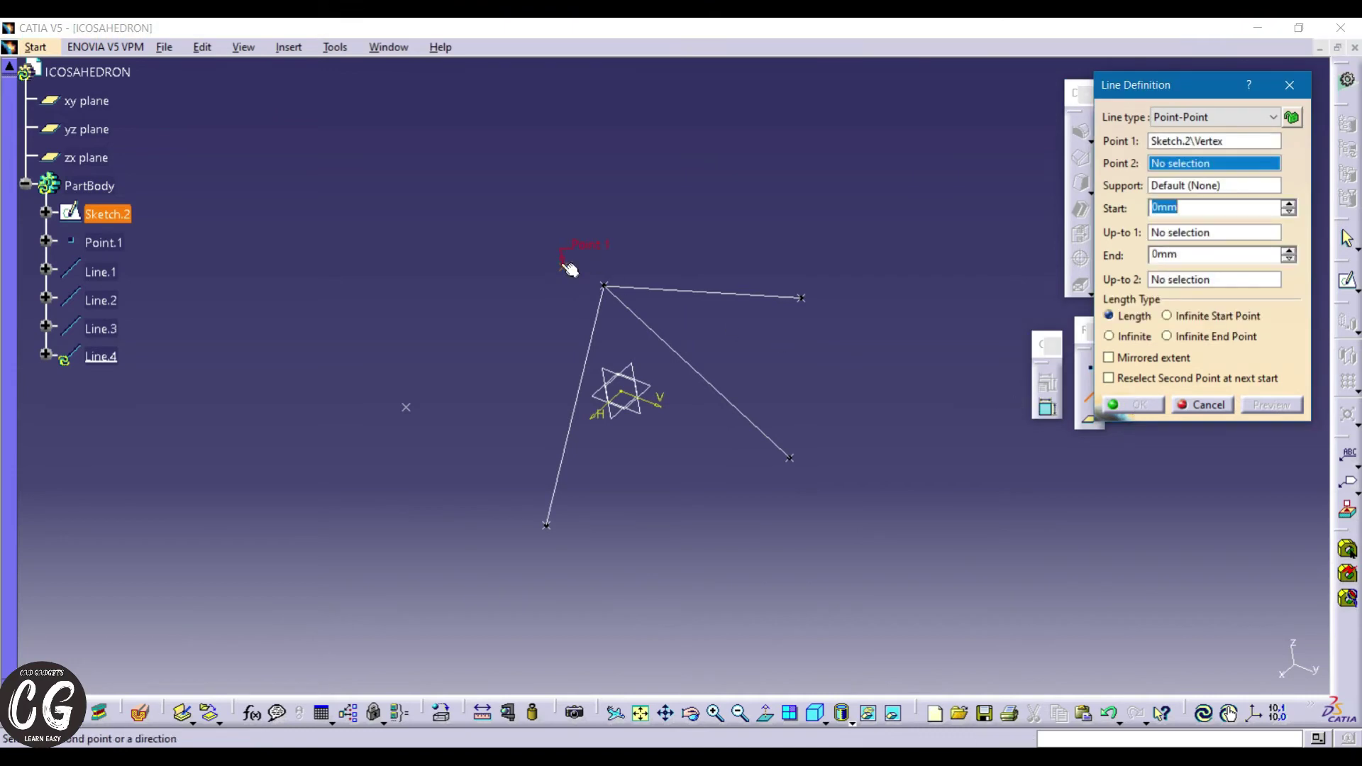
pyautogui.click(608, 289)
pyautogui.click(1134, 405)
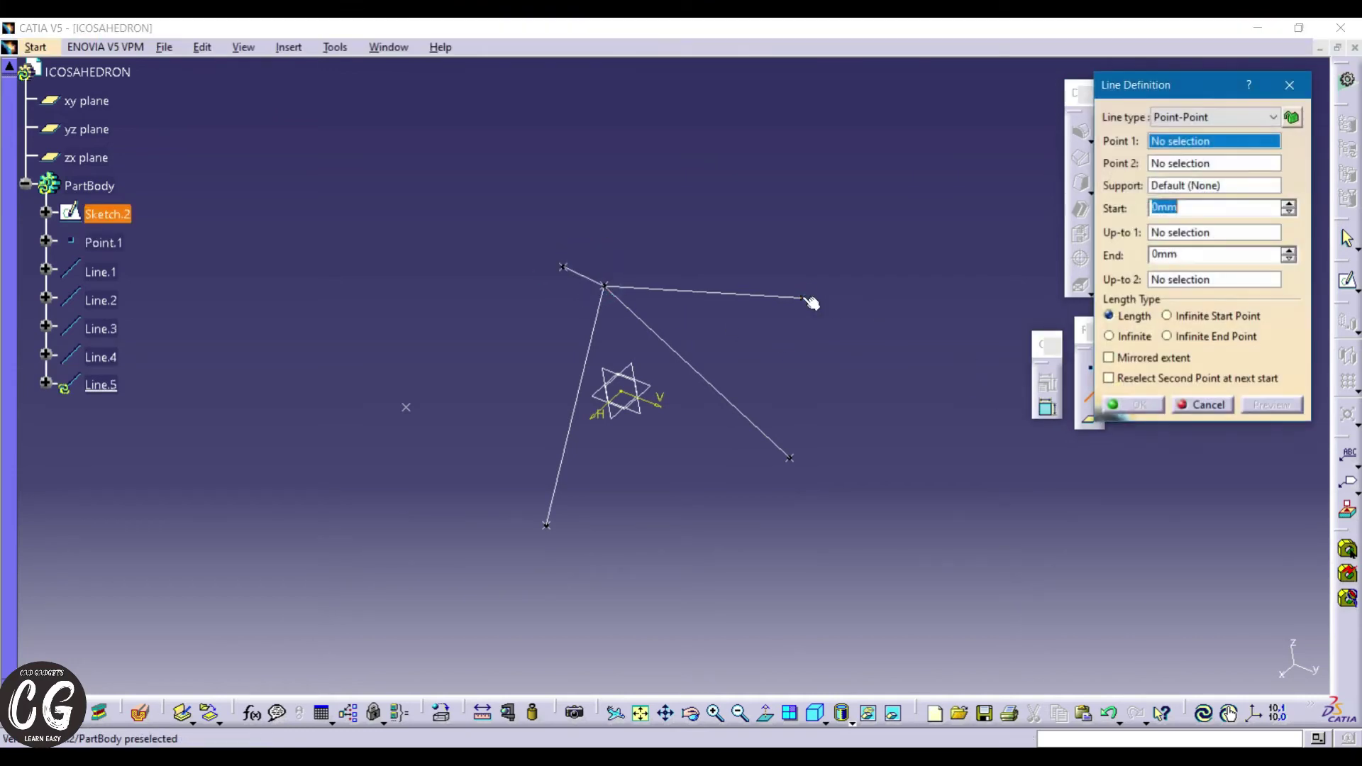
# - Create base lines joining the rear-left, rear-right, front-right and front pentagon vertices in sequence
pyautogui.click(562, 267)
pyautogui.click(805, 457)
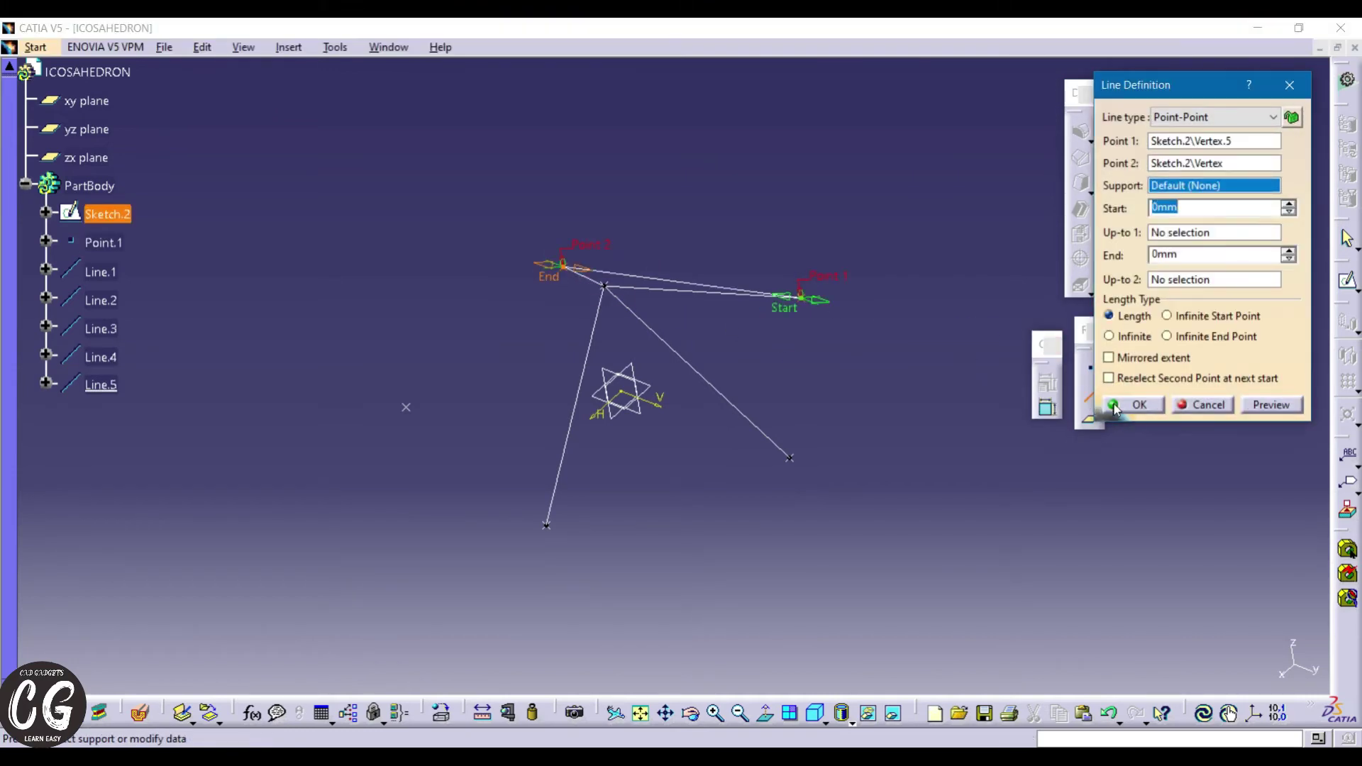
pyautogui.press('Return')
pyautogui.click(789, 456)
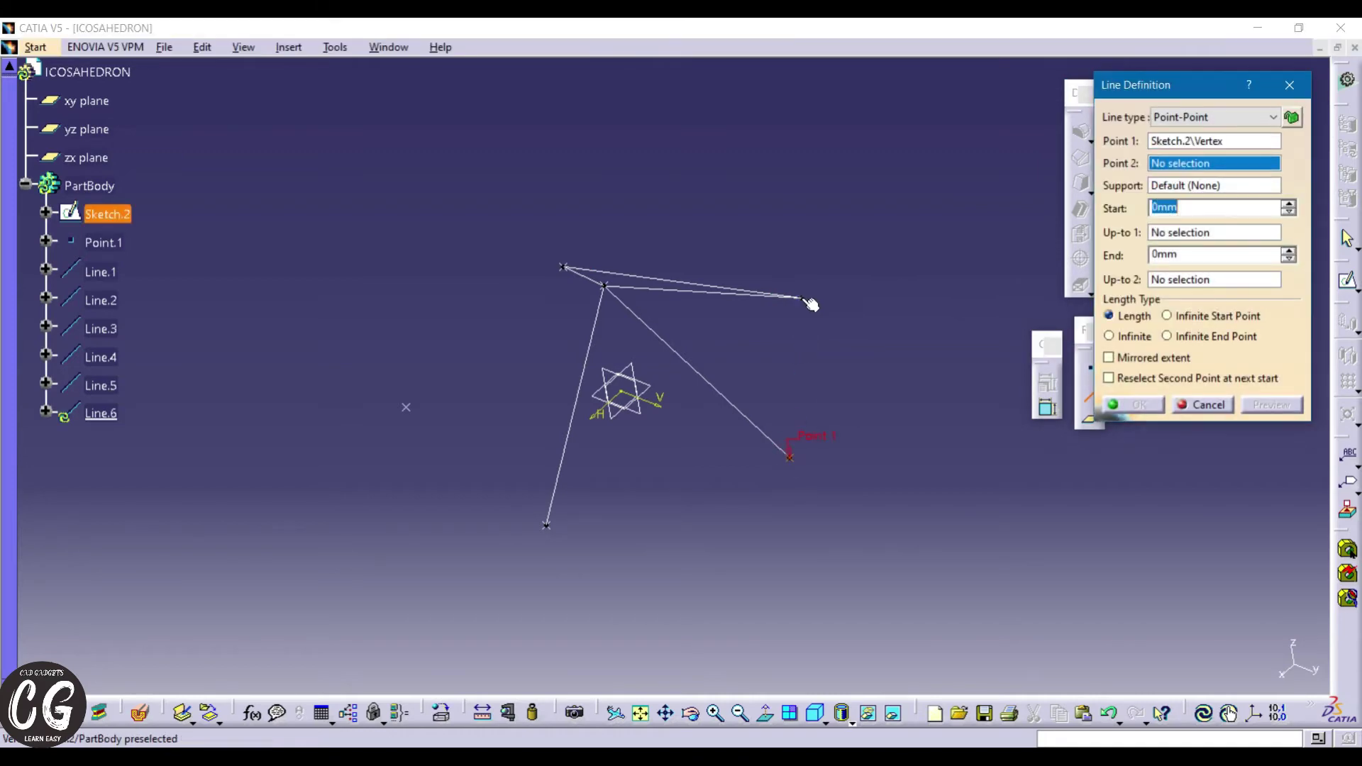
pyautogui.click(1135, 410)
pyautogui.click(546, 525)
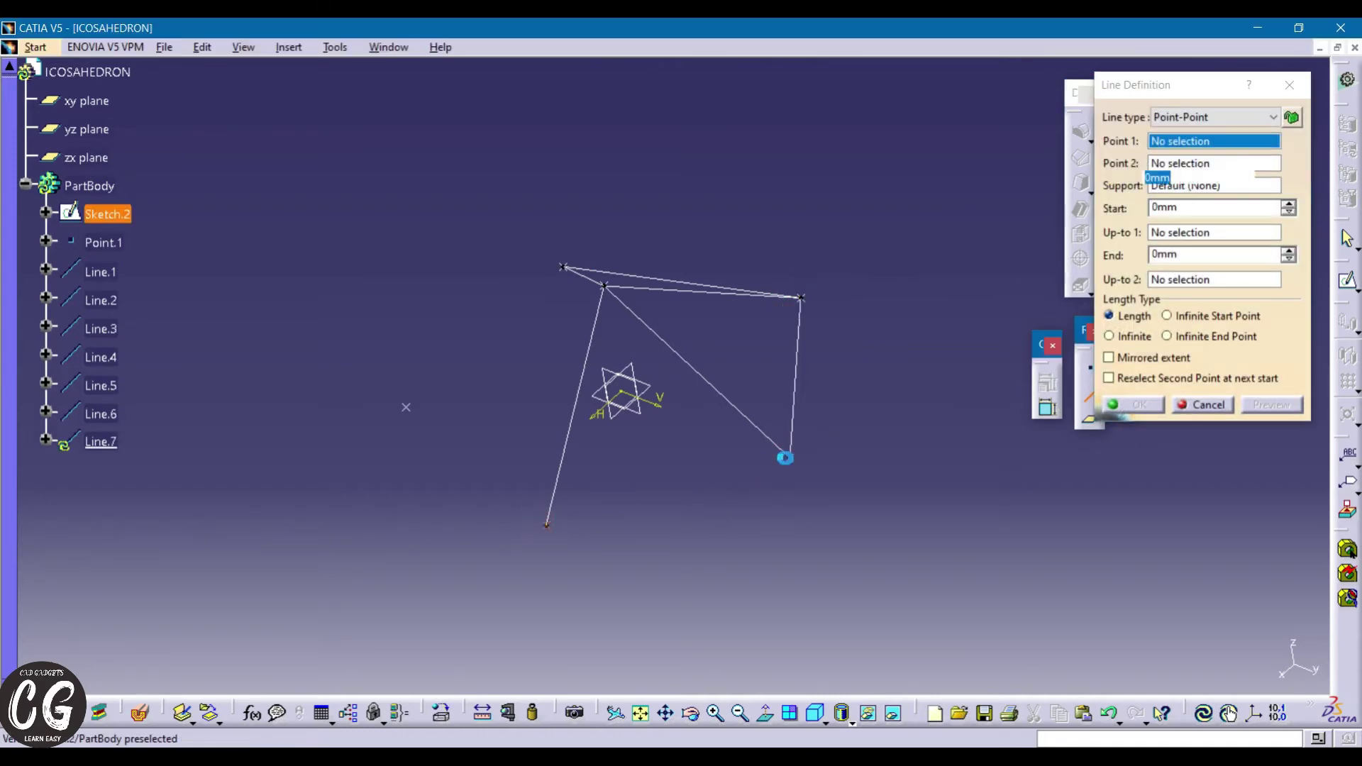
pyautogui.click(795, 461)
pyautogui.press('Return')
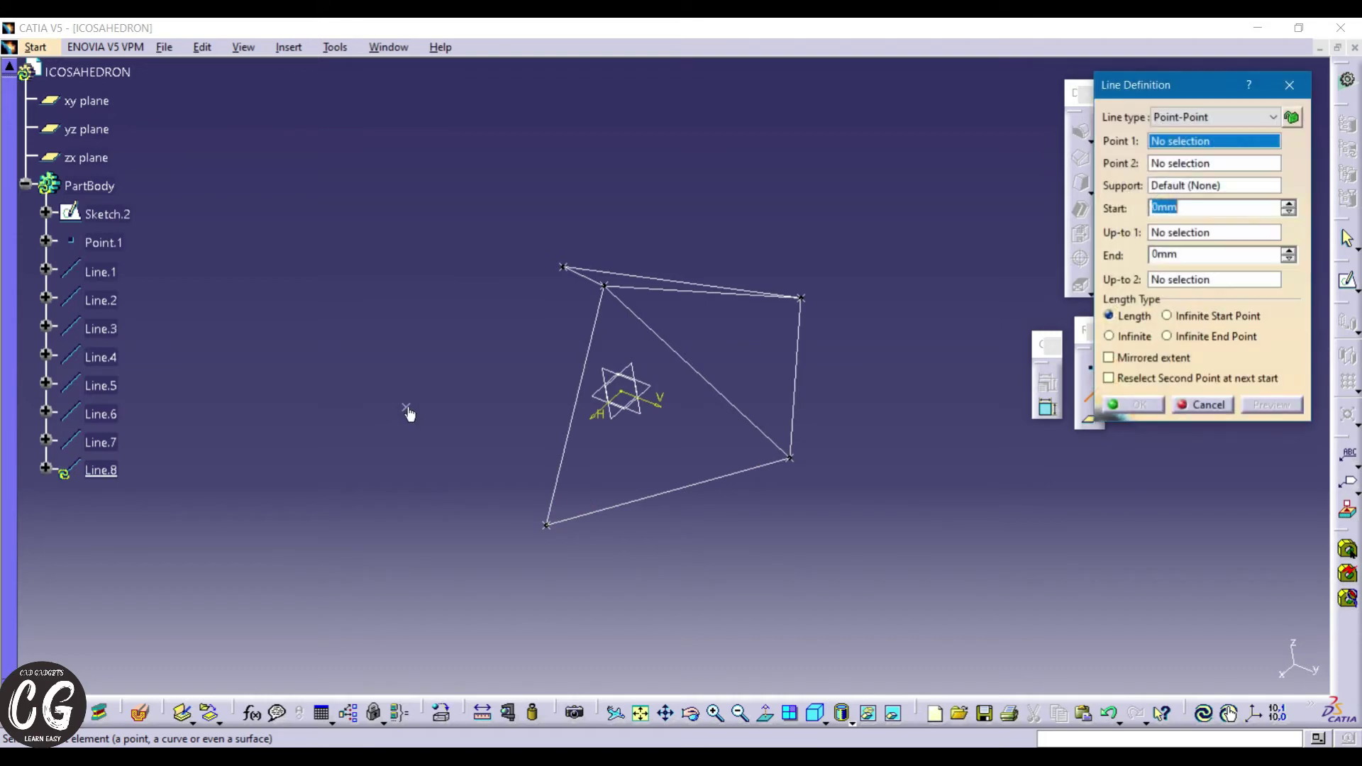
# - Create lines from the far-left pentagon vertex to the front vertex, the rear-left vertex and the apex
pyautogui.click(545, 524)
pyautogui.click(405, 407)
pyautogui.press('Return')
pyautogui.click(562, 267)
pyautogui.click(405, 407)
pyautogui.click(1125, 404)
pyautogui.click(609, 287)
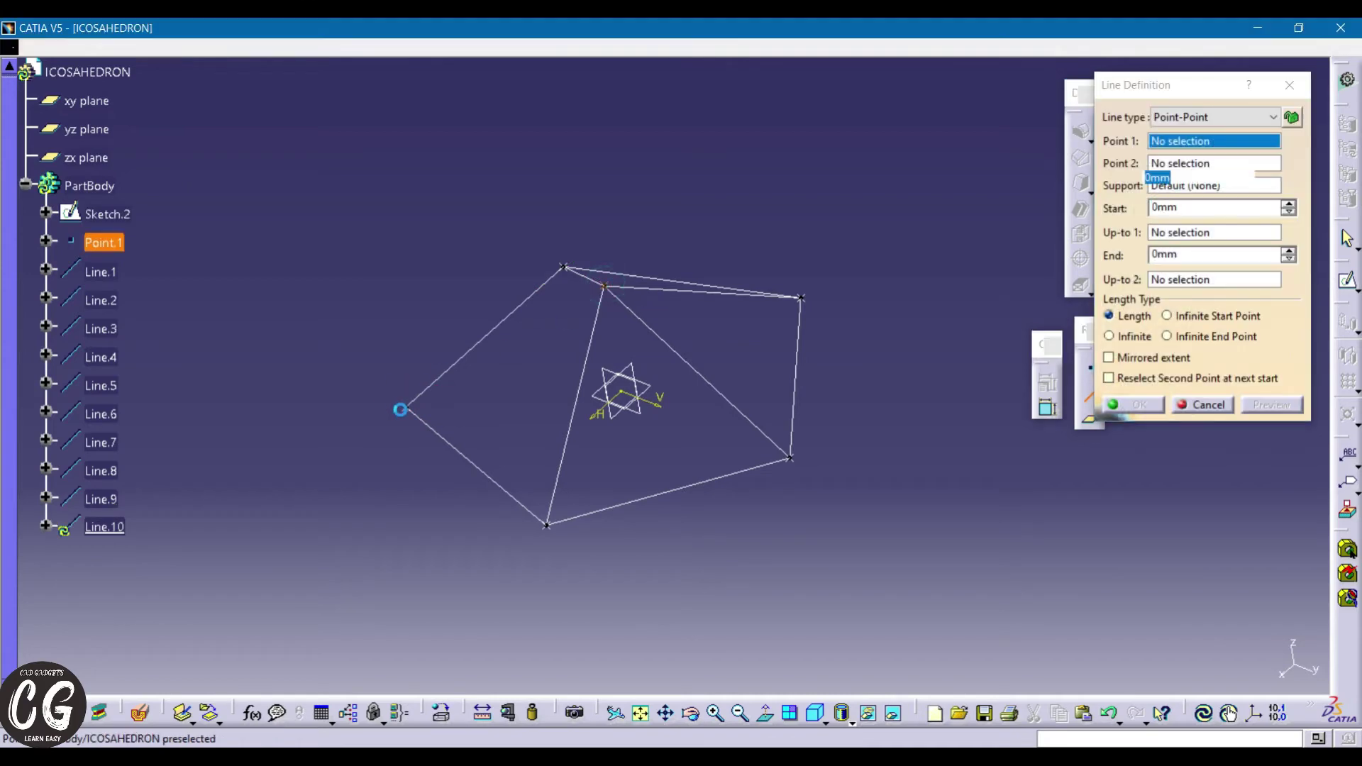
pyautogui.click(406, 407)
pyautogui.click(1125, 405)
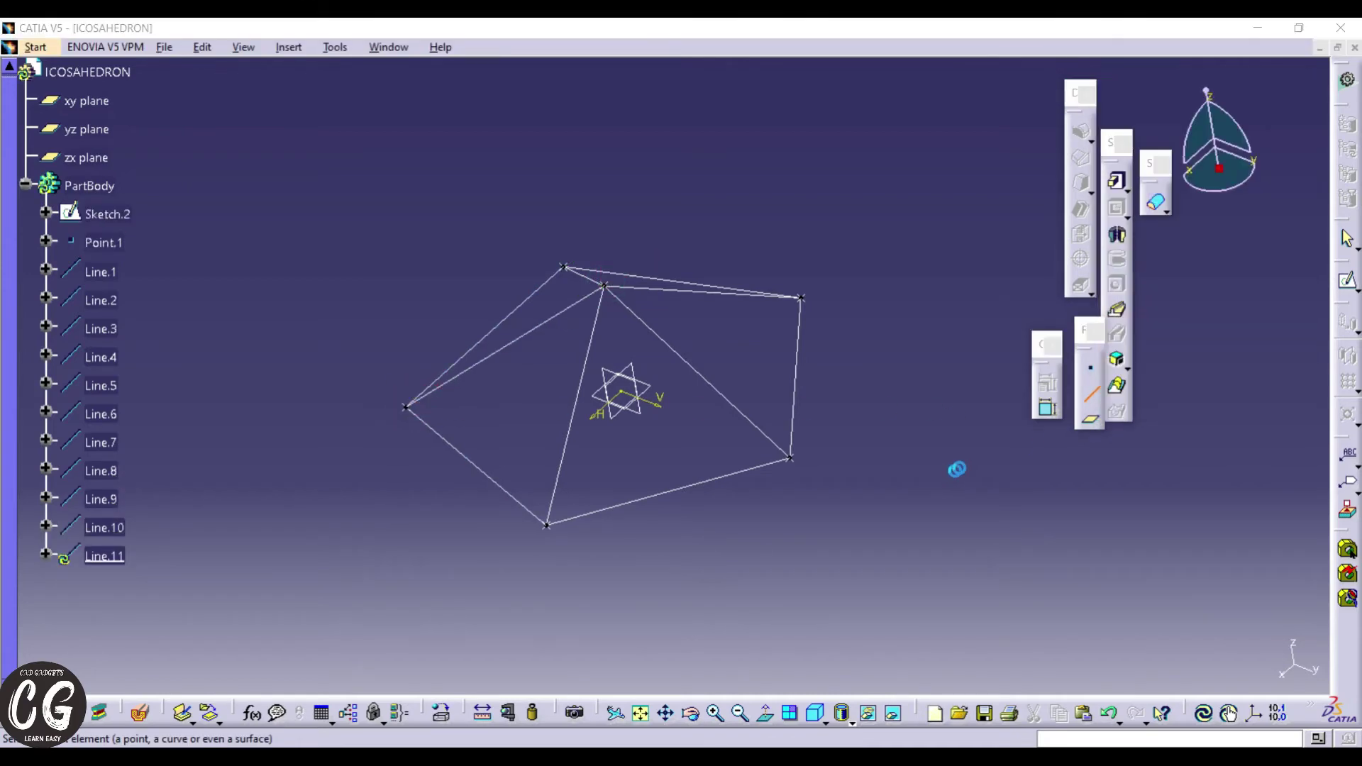
pyautogui.press('Escape')
# - Create a plane offset -85.065 mm from the xy plane, below the pentagonal pyramid
pyautogui.moveTo(844, 519); pyautogui.dragTo(767, 455, button='middle')
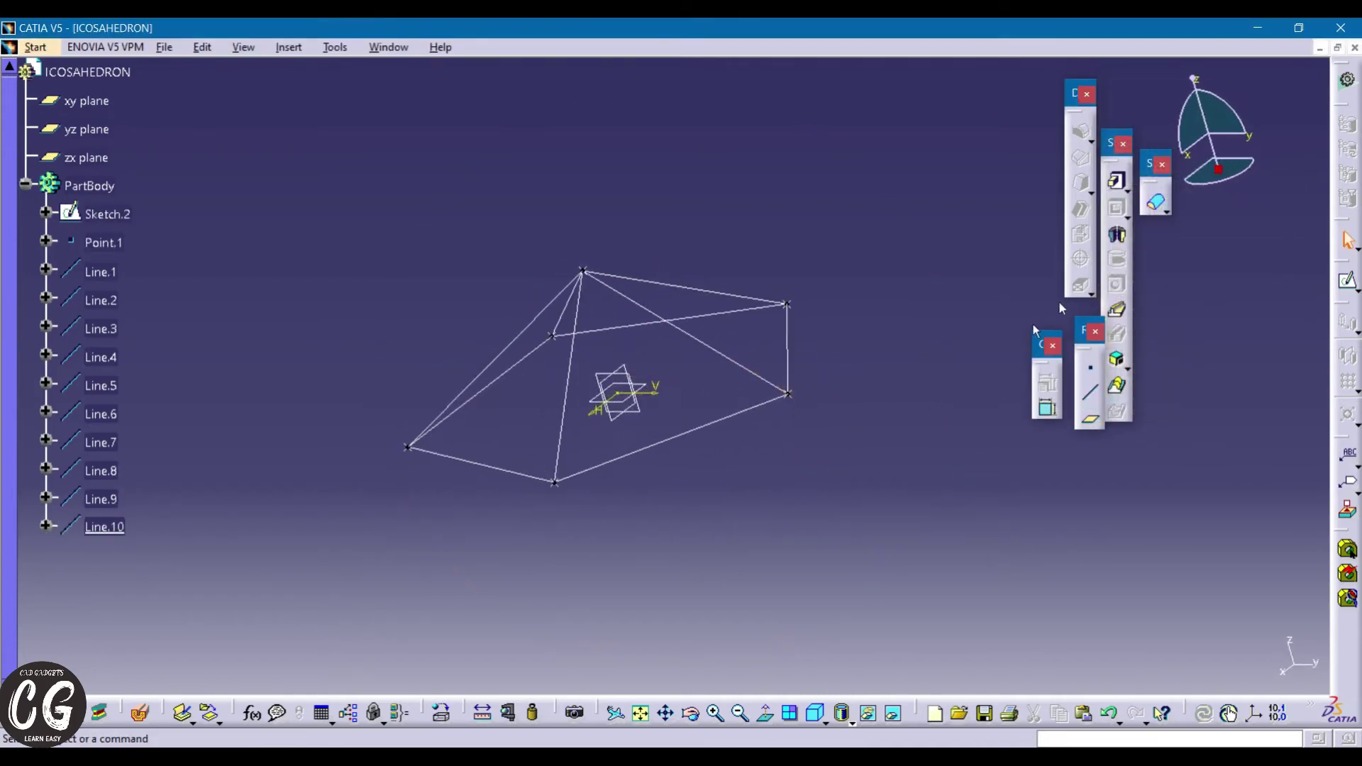
pyautogui.click(1086, 422)
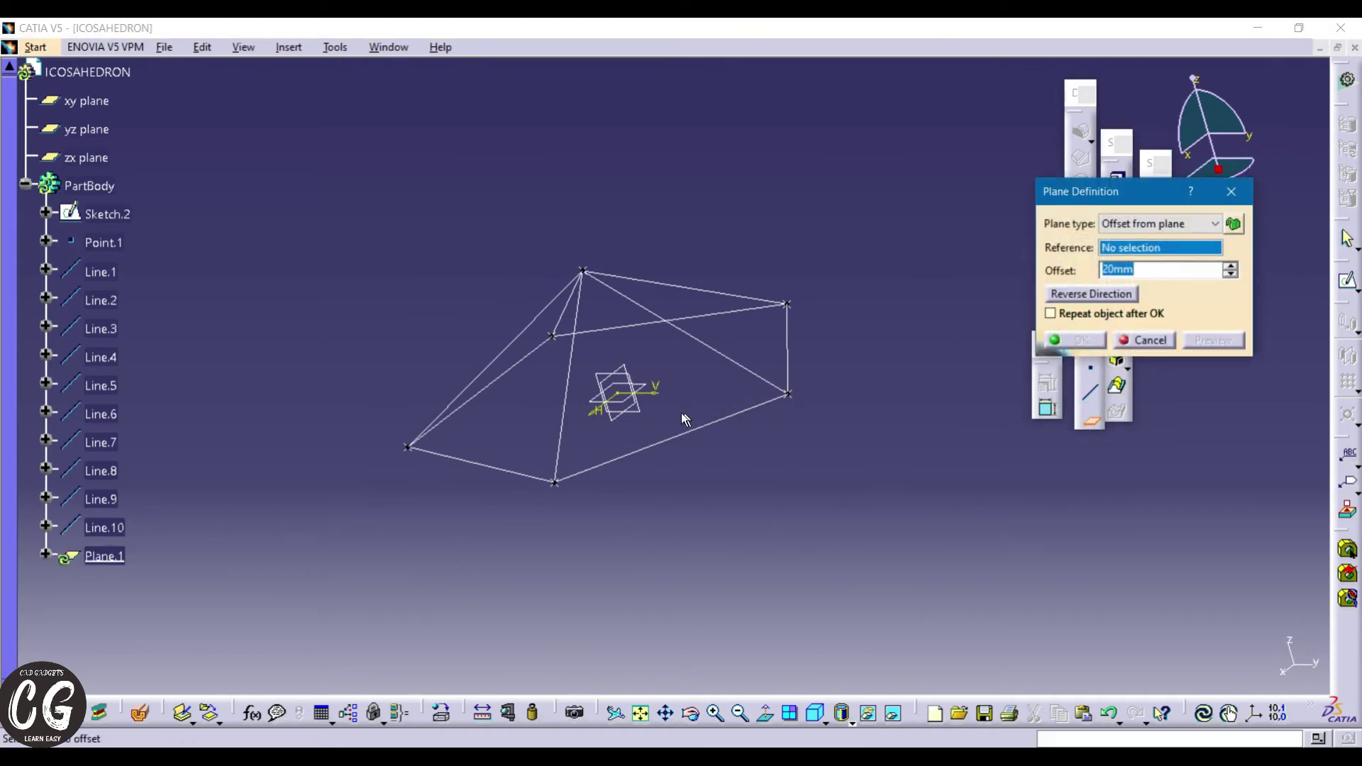
pyautogui.click(650, 389)
pyautogui.moveTo(480, 380); pyautogui.dragTo(534, 319, button='middle')
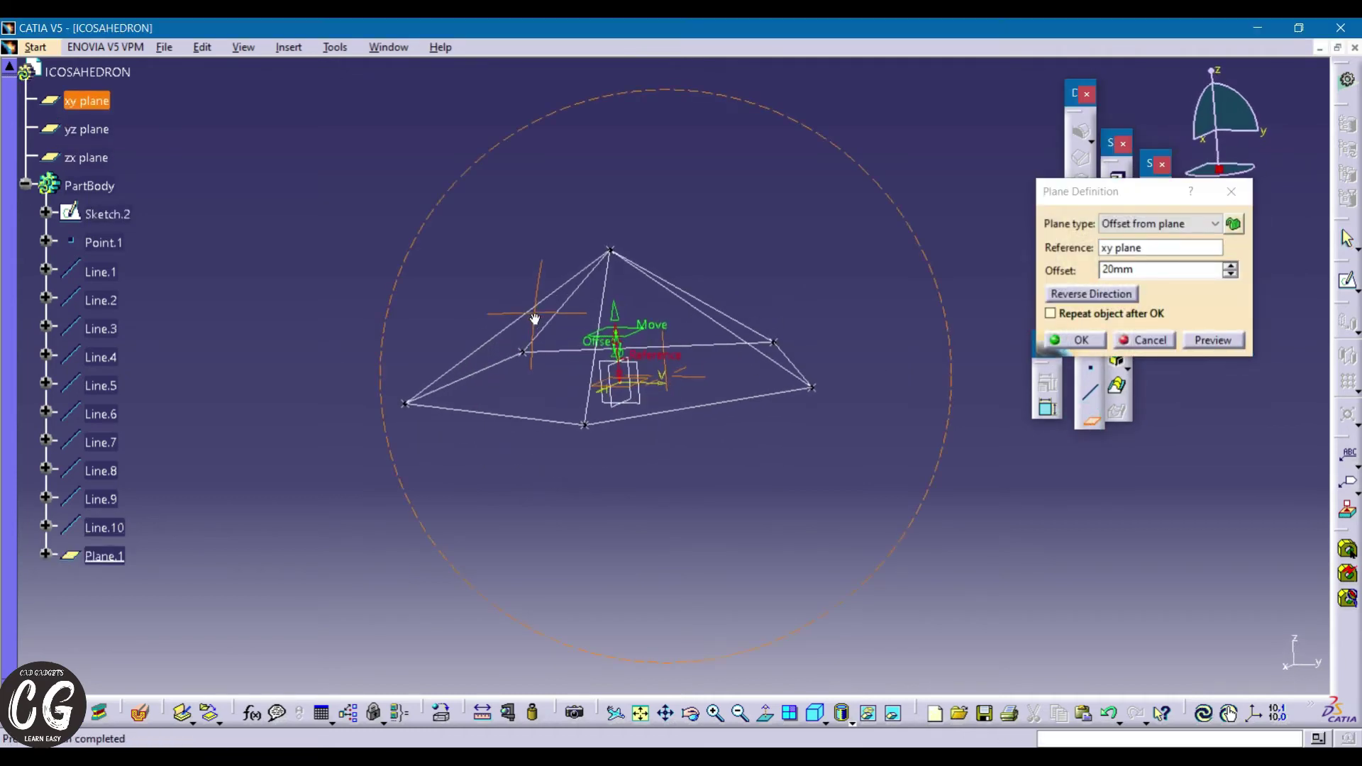
pyautogui.doubleClick(1149, 276)
pyautogui.press('BackSpace')
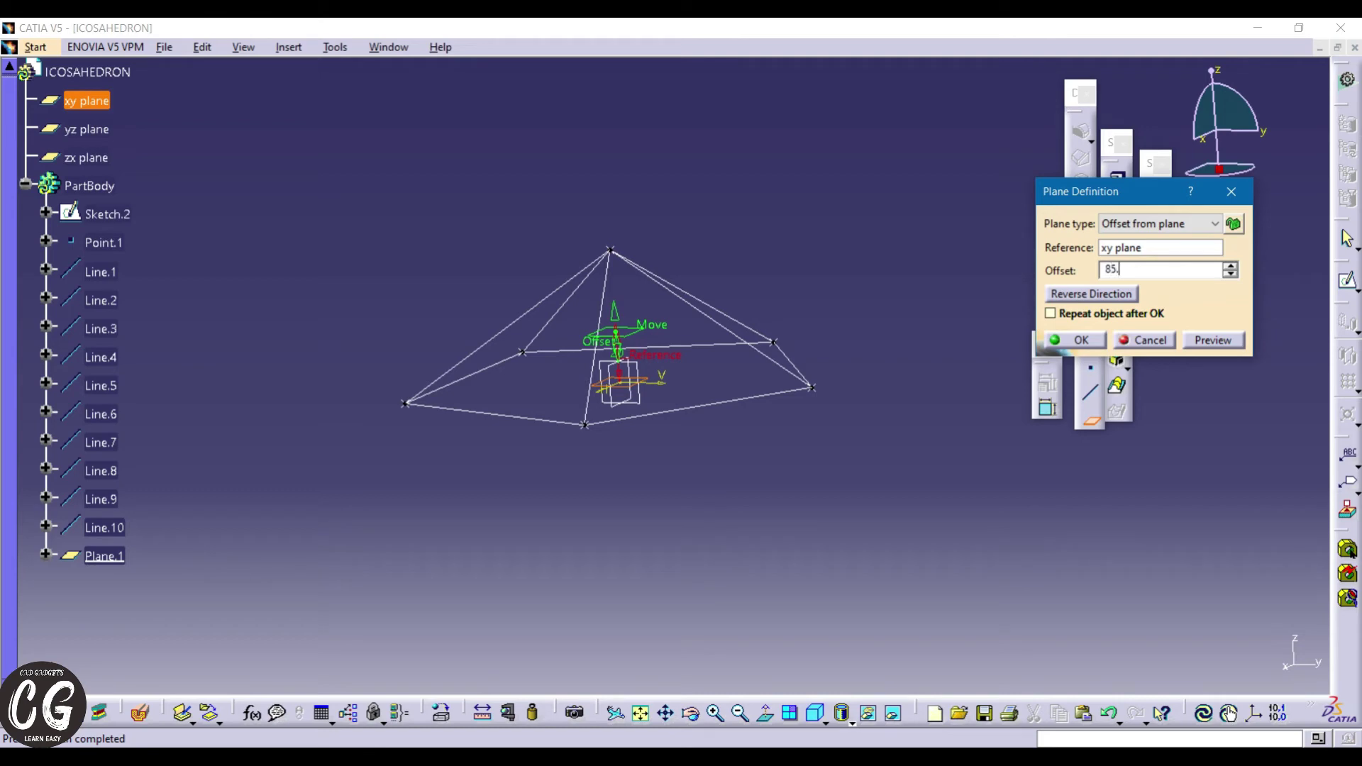
pyautogui.click(955, 410)
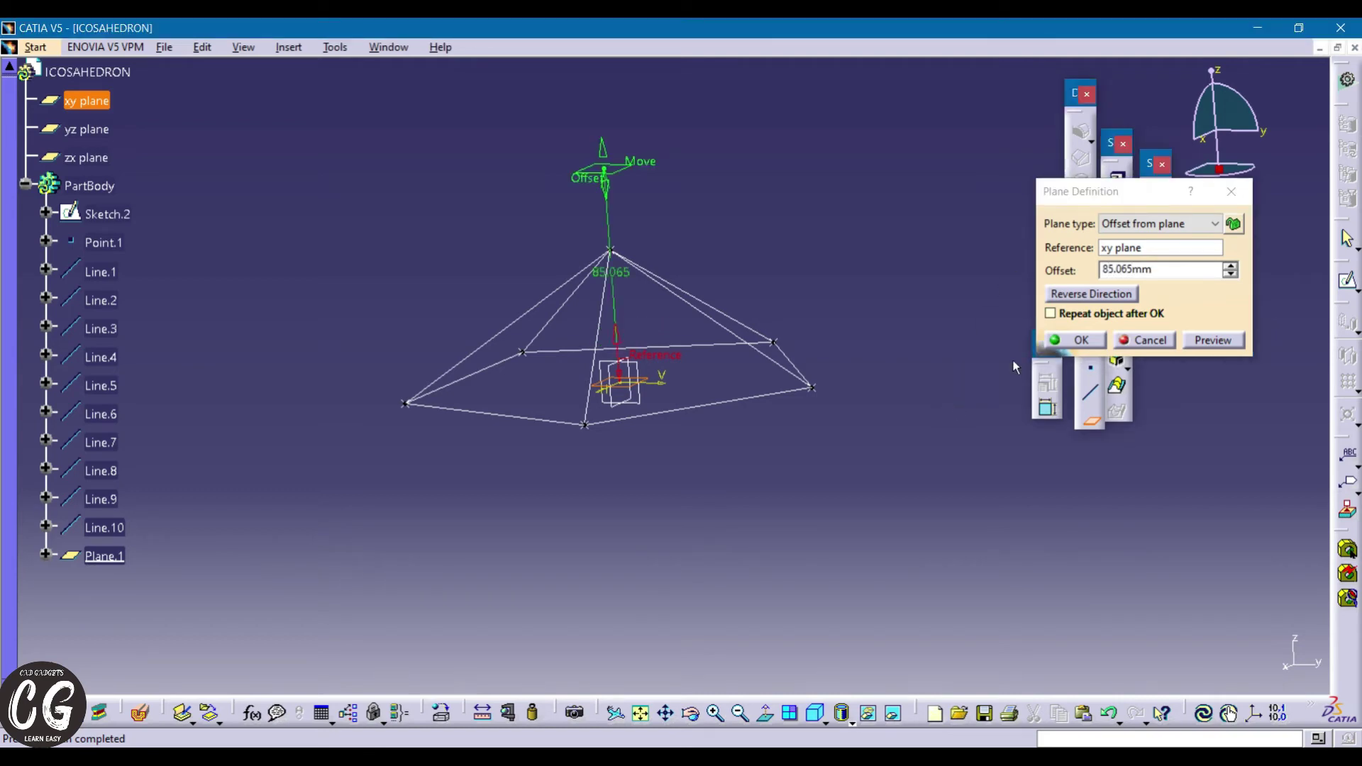
pyautogui.click(1102, 269)
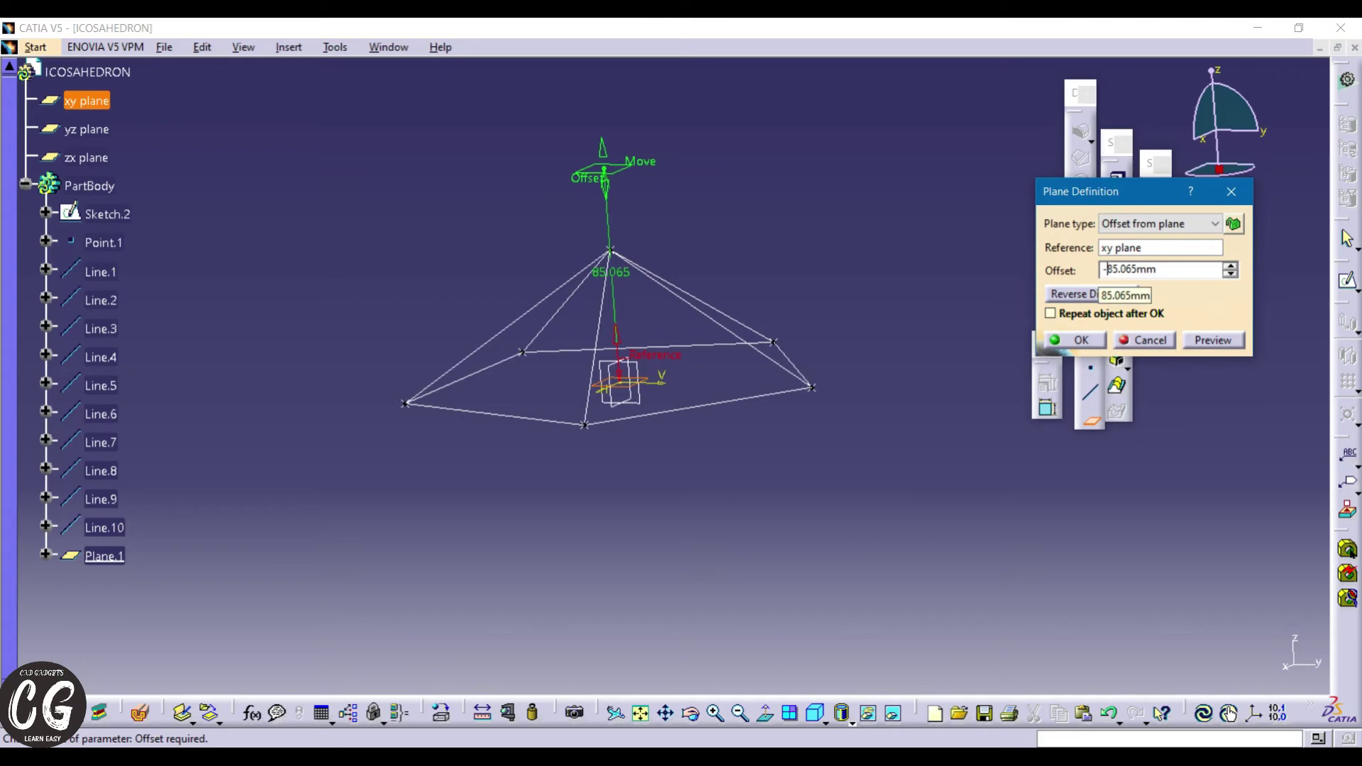
pyautogui.click(1157, 459)
pyautogui.moveTo(983, 473); pyautogui.dragTo(991, 377, button='middle')
pyautogui.click(1068, 342)
# - Sketch a closed five-sided construction outline around the origin on the offset plane, with a horizontal top edge about 119 mm long
pyautogui.moveTo(727, 402); pyautogui.dragTo(757, 298, button='middle')
pyautogui.click(737, 482)
pyautogui.click(1347, 280)
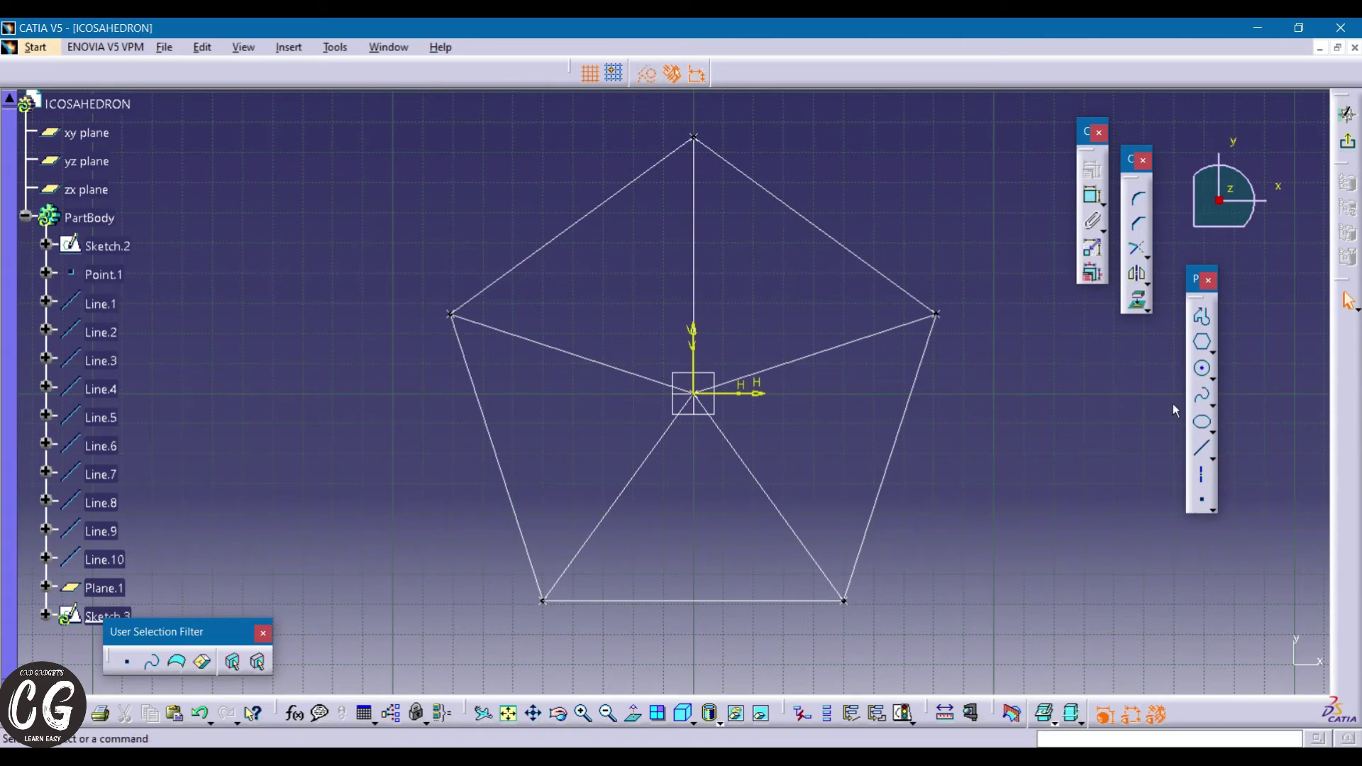
pyautogui.click(1201, 321)
pyautogui.click(562, 217)
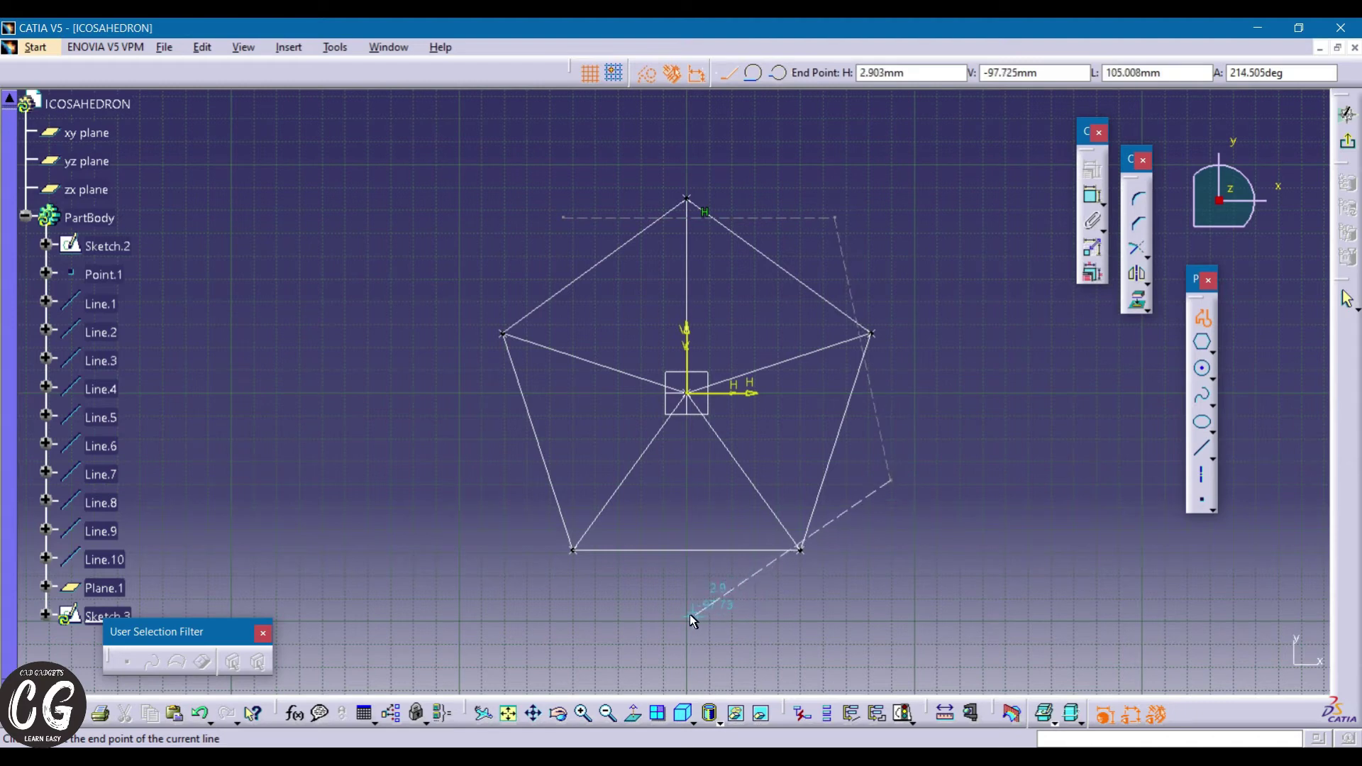
pyautogui.click(498, 447)
pyautogui.click(562, 217)
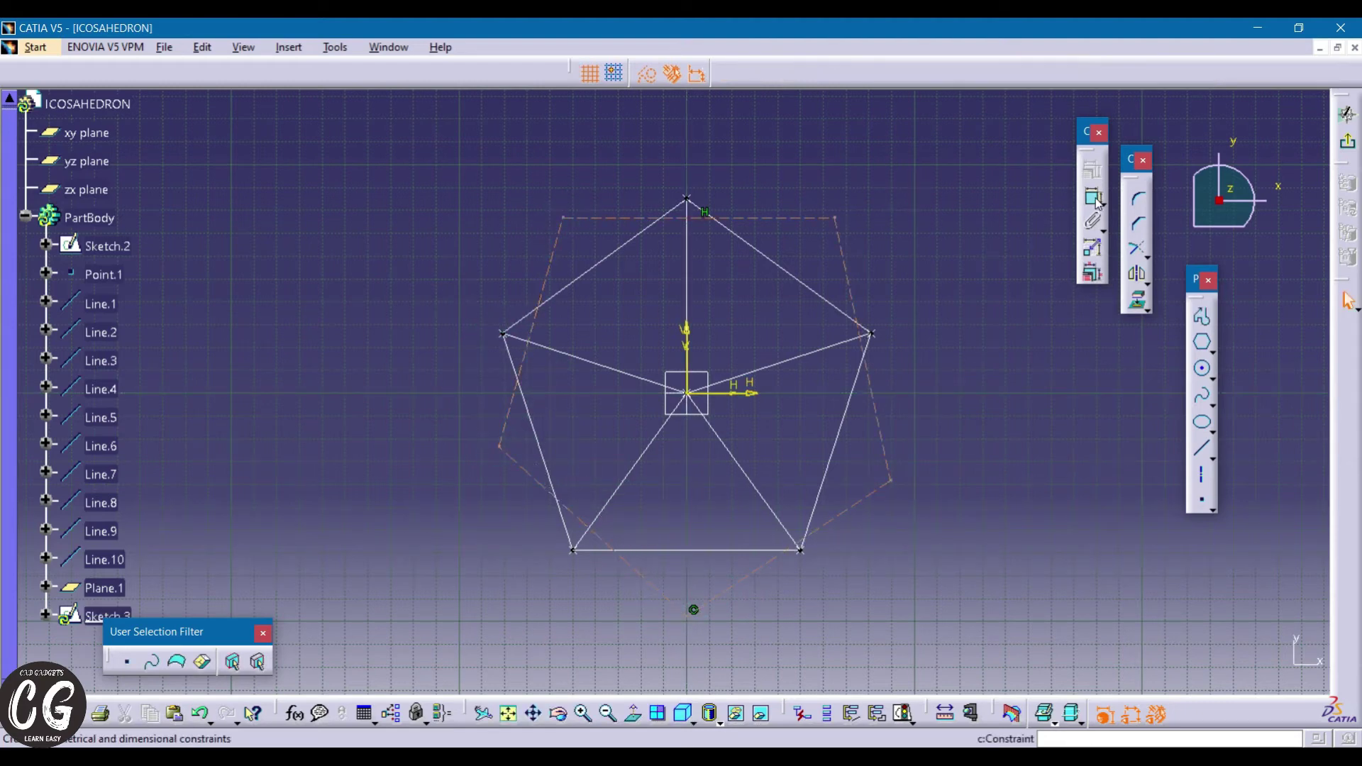
# - Dimension the construction outline's horizontal top edge and its adjoining right edge to 100 mm each
pyautogui.click(766, 218)
pyautogui.doubleClick(769, 209)
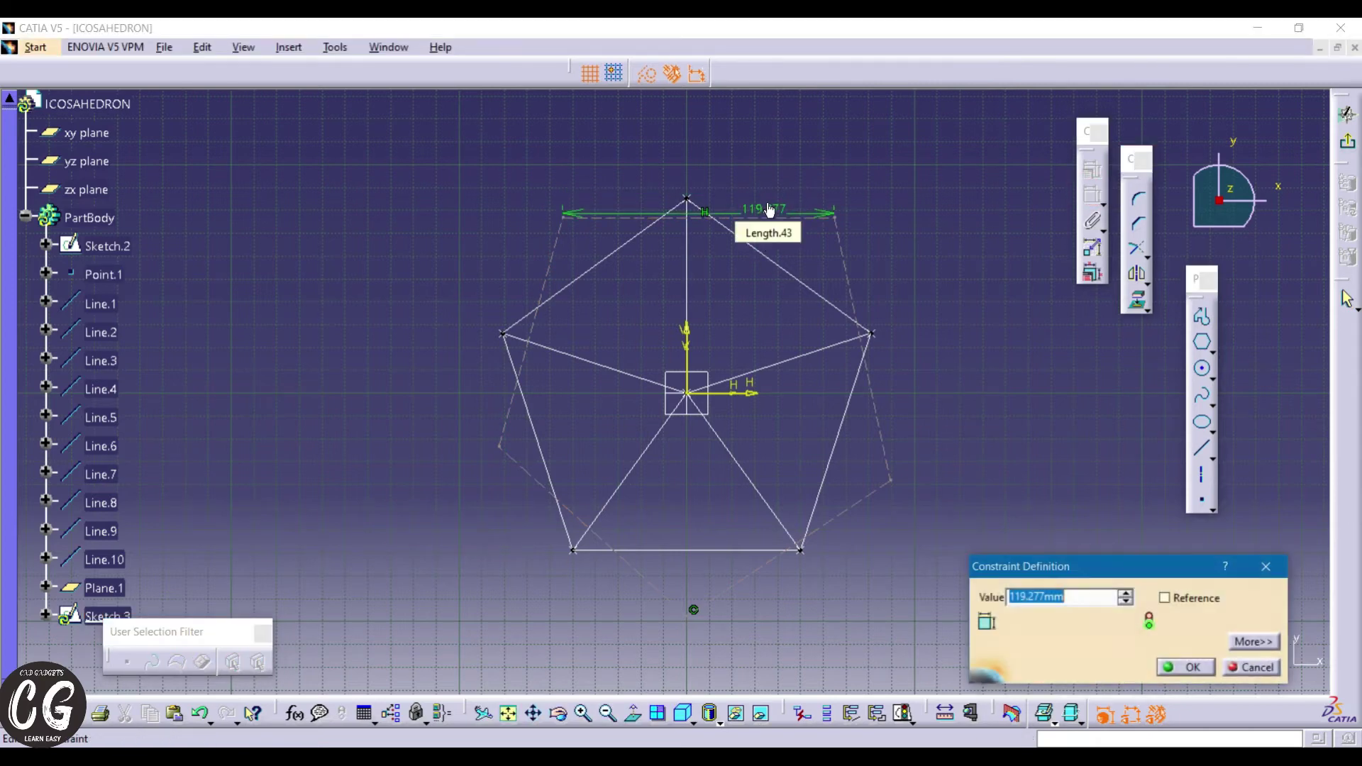
pyautogui.write('100')
pyautogui.press('Return')
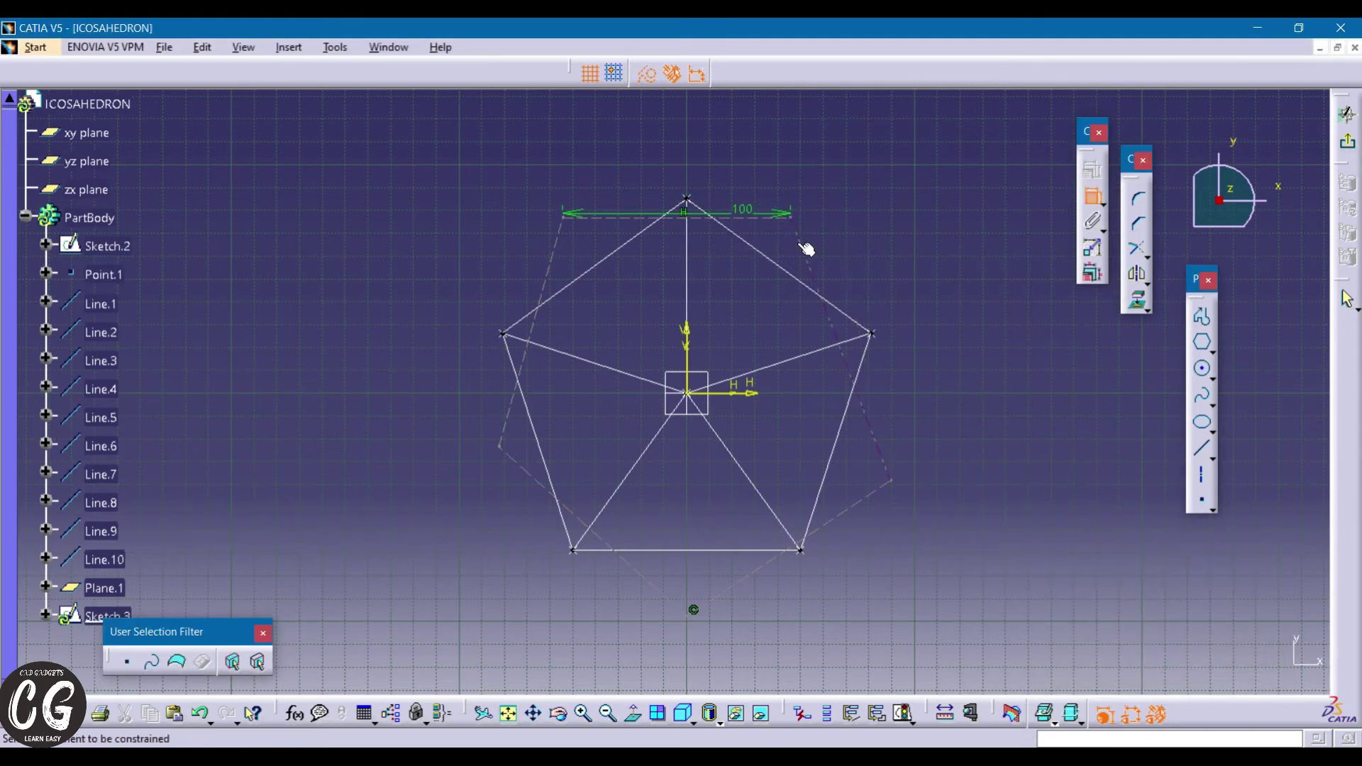
pyautogui.click(825, 237)
pyautogui.doubleClick(817, 226)
pyautogui.write('100mm')
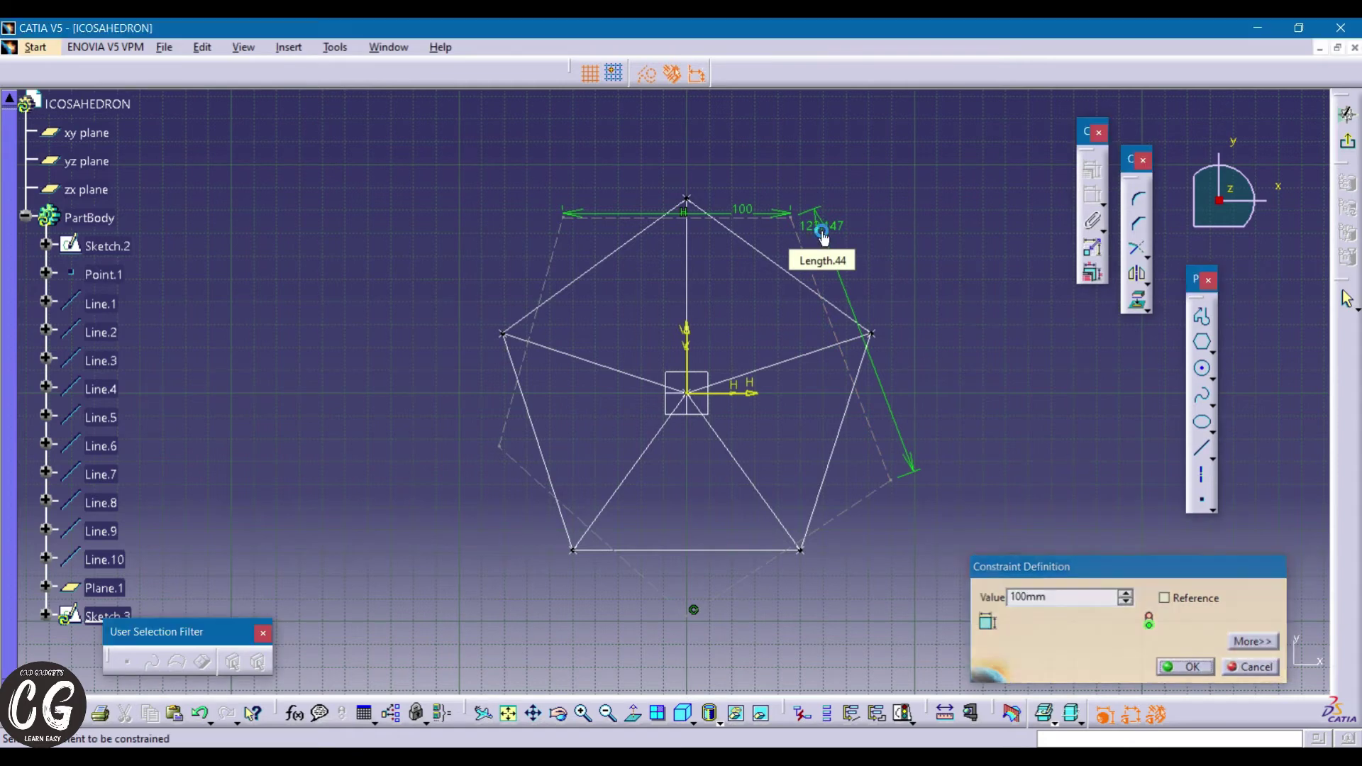
pyautogui.press('Return')
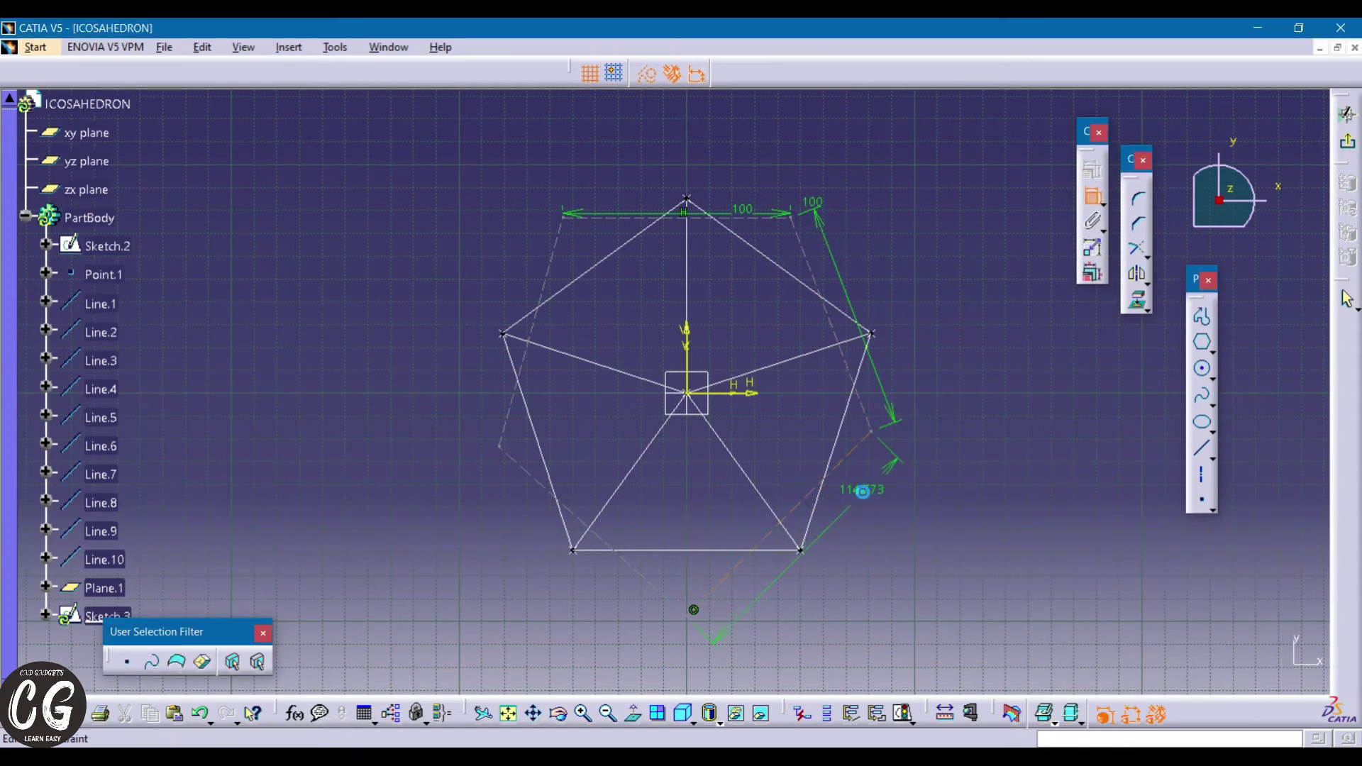
# - Dimension the outline's lower-right, lower-left and left edges to 100 mm each
pyautogui.doubleClick(862, 491)
pyautogui.press('Return')
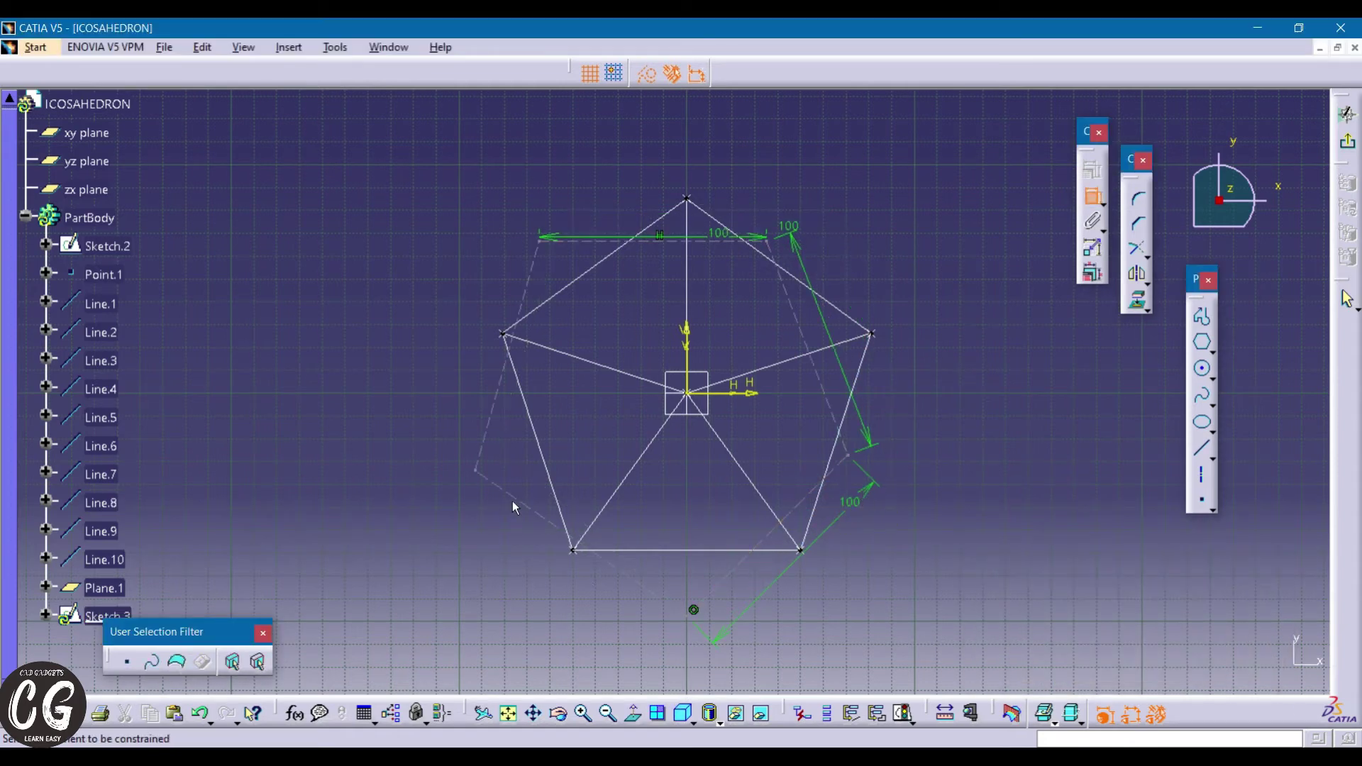
pyautogui.doubleClick(505, 531)
pyautogui.write('100')
pyautogui.press('Return')
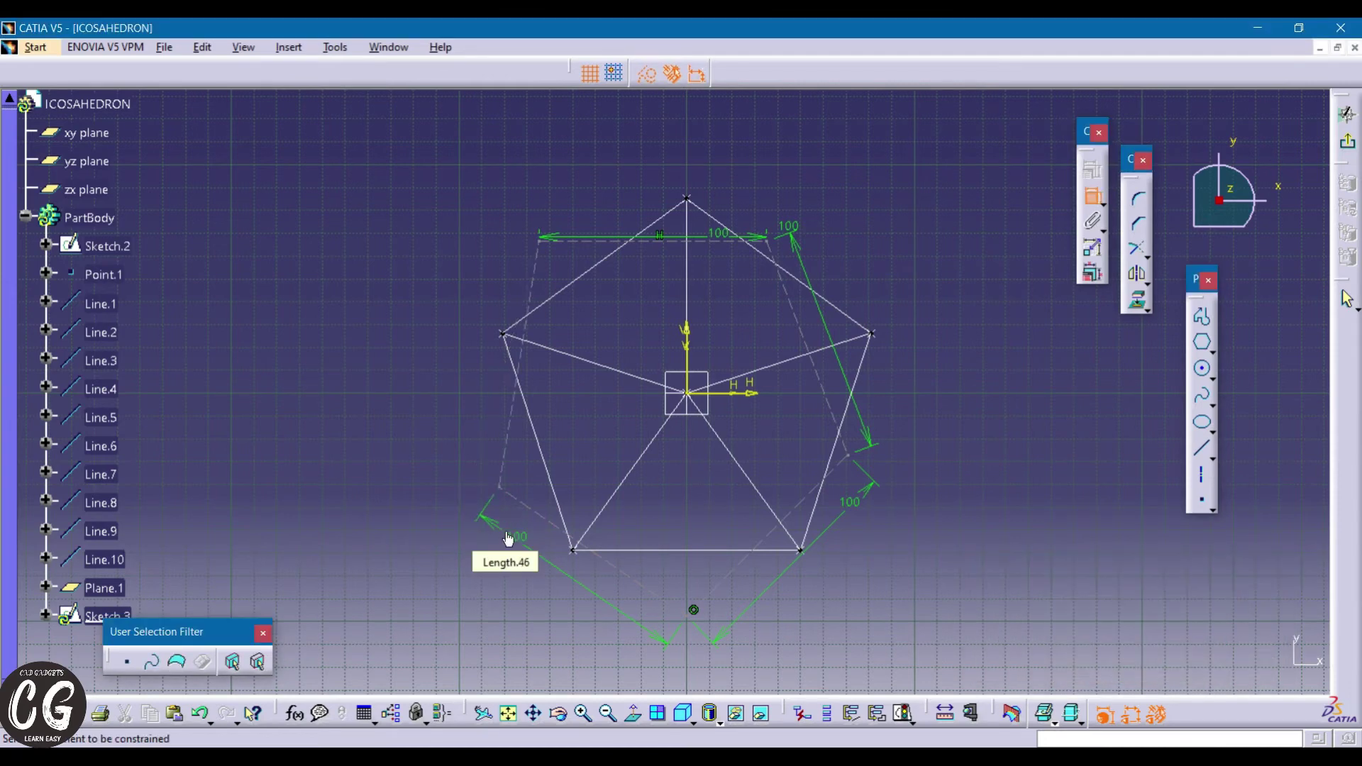
pyautogui.doubleClick(530, 264)
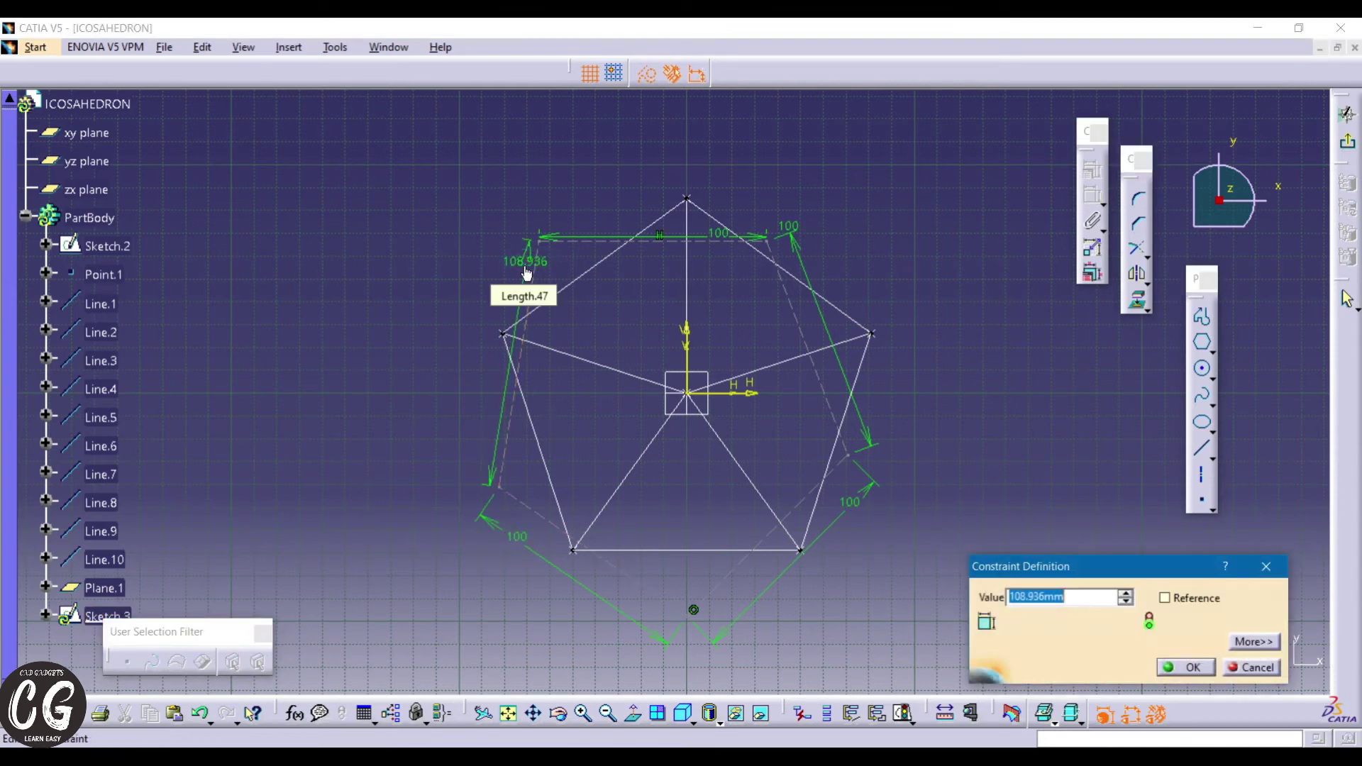
pyautogui.write('100')
pyautogui.press('Return')
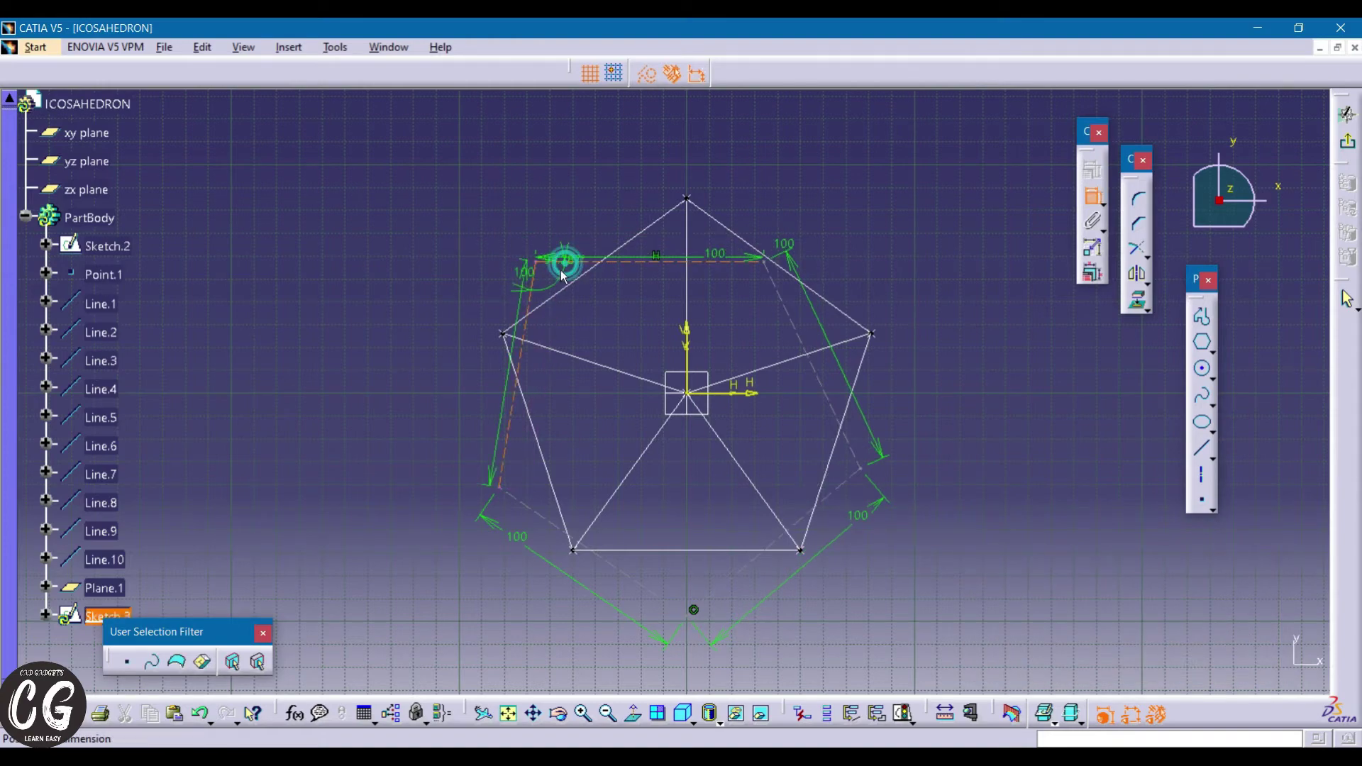
# - Constrain the outline's upper-left and bottom corner angles to 108° each
pyautogui.doubleClick(554, 275)
pyautogui.write('108deg')
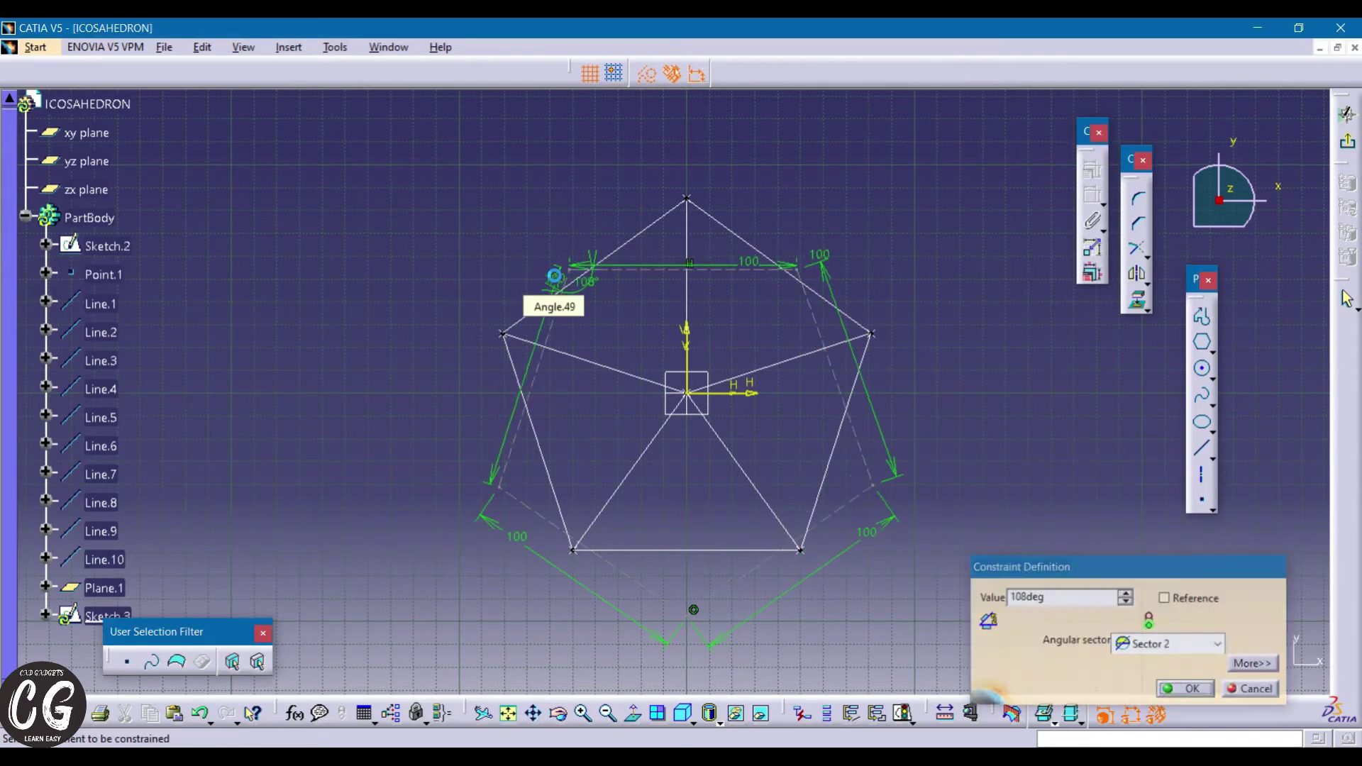
pyautogui.press('Return')
pyautogui.moveTo(672, 428); pyautogui.dragTo(664, 271, button='middle')
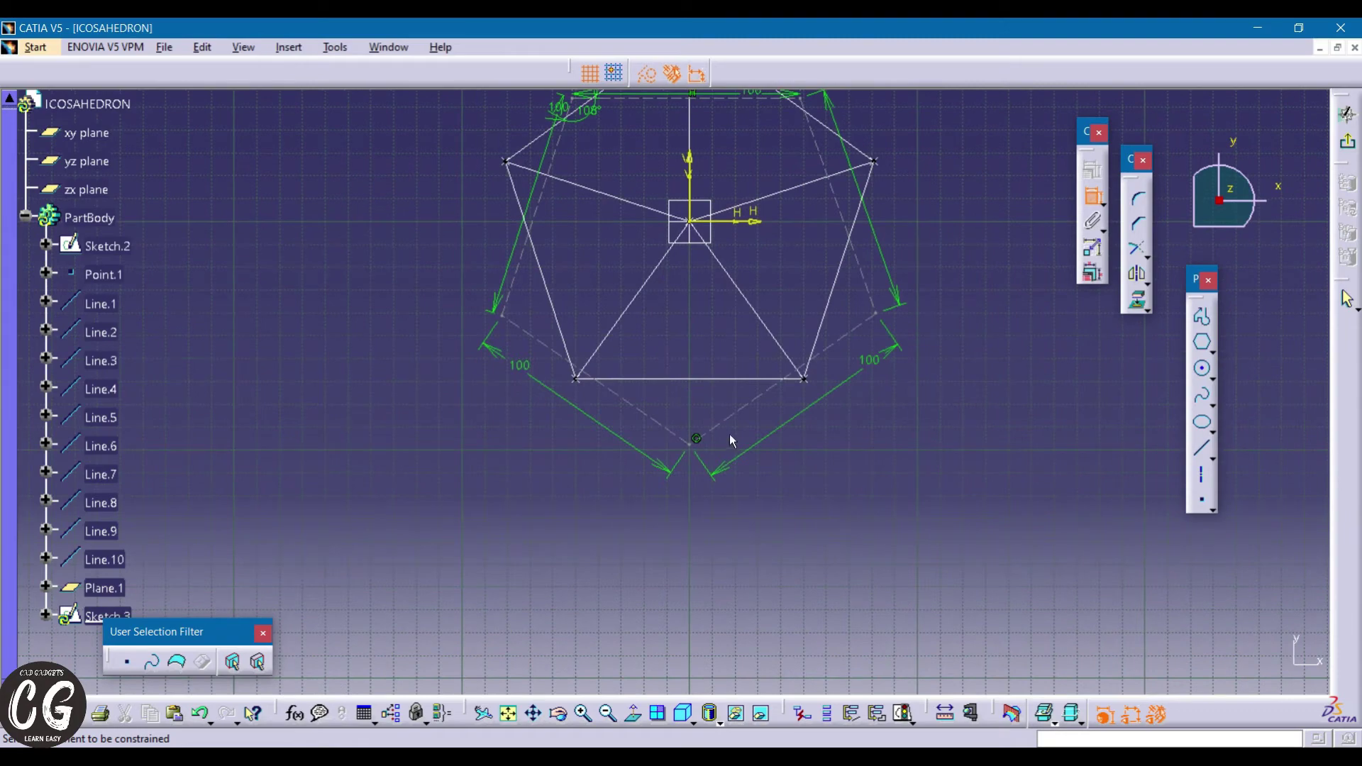
pyautogui.doubleClick(687, 421)
pyautogui.write('108deg')
pyautogui.press('Return')
pyautogui.moveTo(1000, 438); pyautogui.dragTo(986, 585, button='middle')
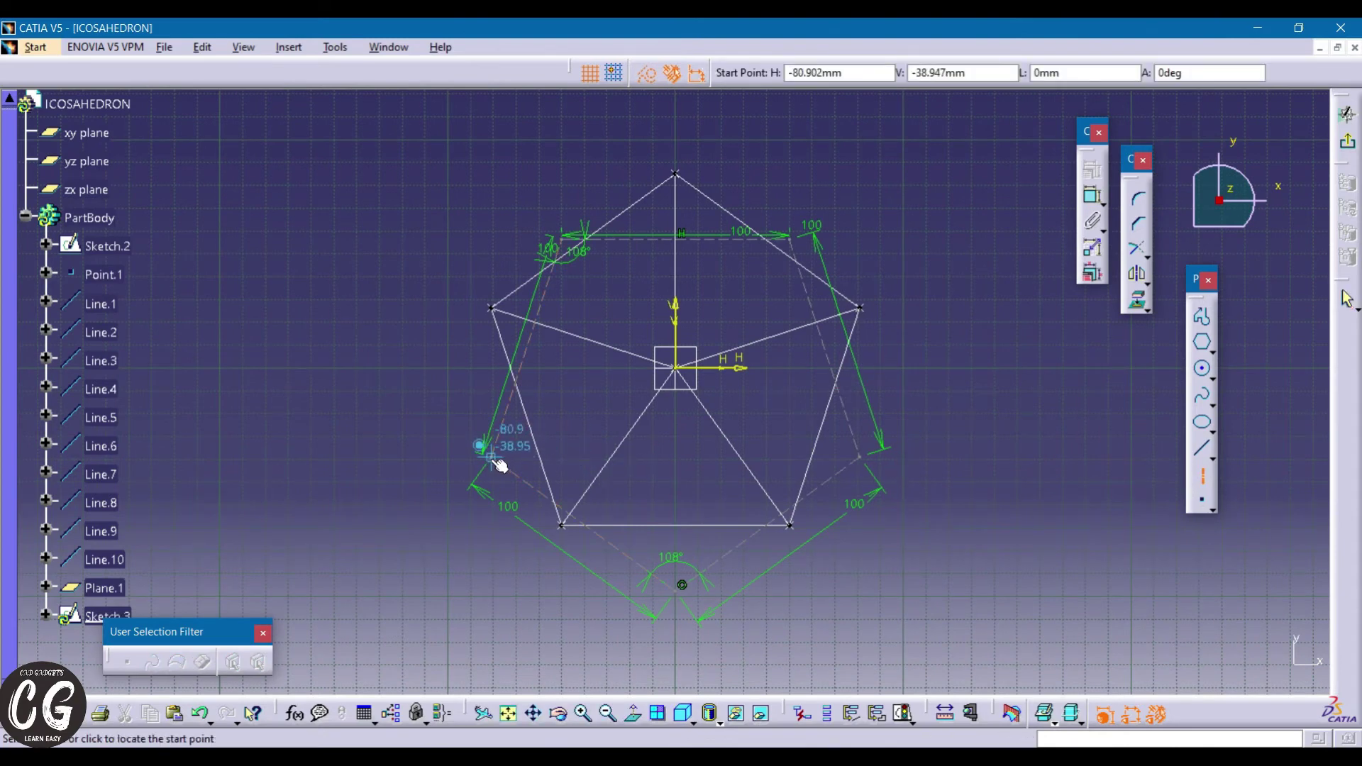
# - Draw an axis from the pentagon's left vertex perpendicular to its right edge and make it coincident with the origin
pyautogui.click(807, 353)
pyautogui.click(996, 404)
pyautogui.keyDown('ctrl'); pyautogui.moveTo(997, 405); pyautogui.dragTo(967, 315, button='middle'); pyautogui.keyUp('ctrl')
pyautogui.click(899, 466)
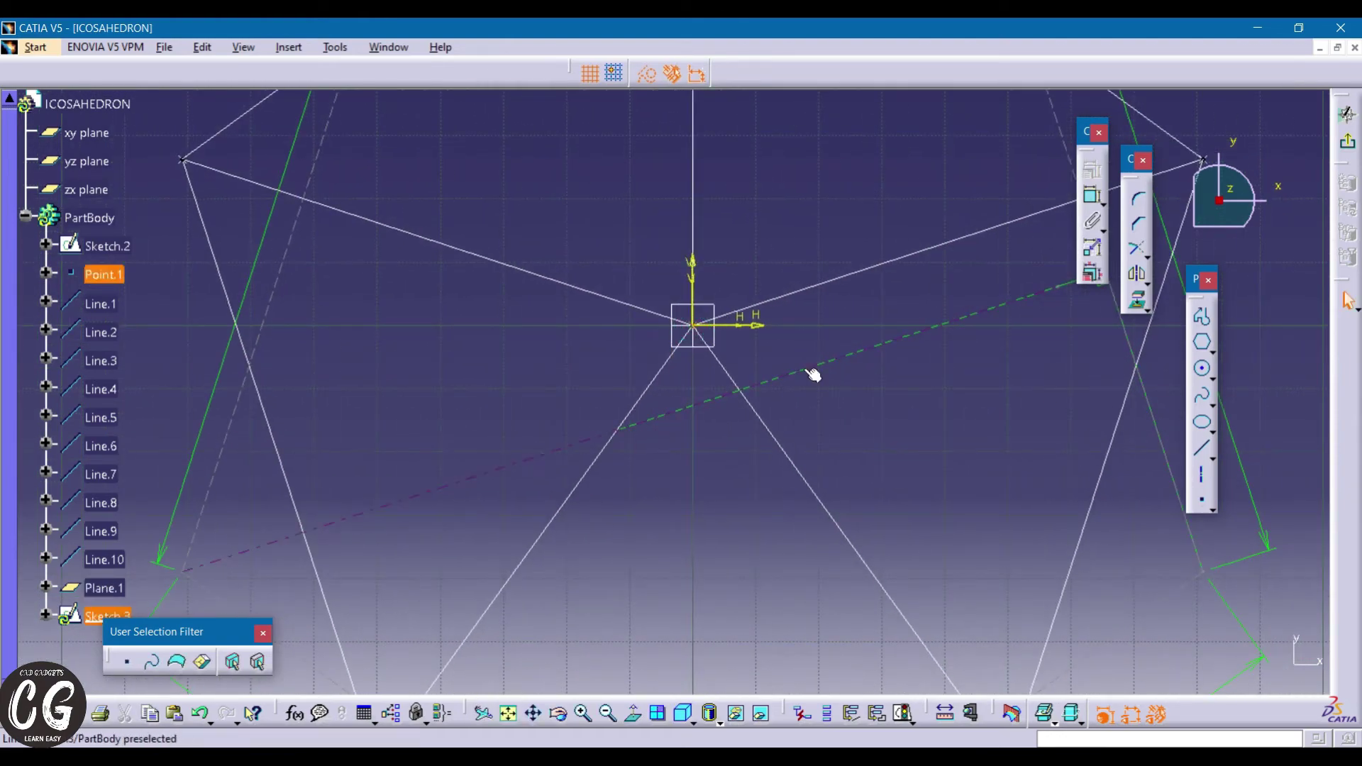
pyautogui.click(1083, 172)
pyautogui.click(1217, 486)
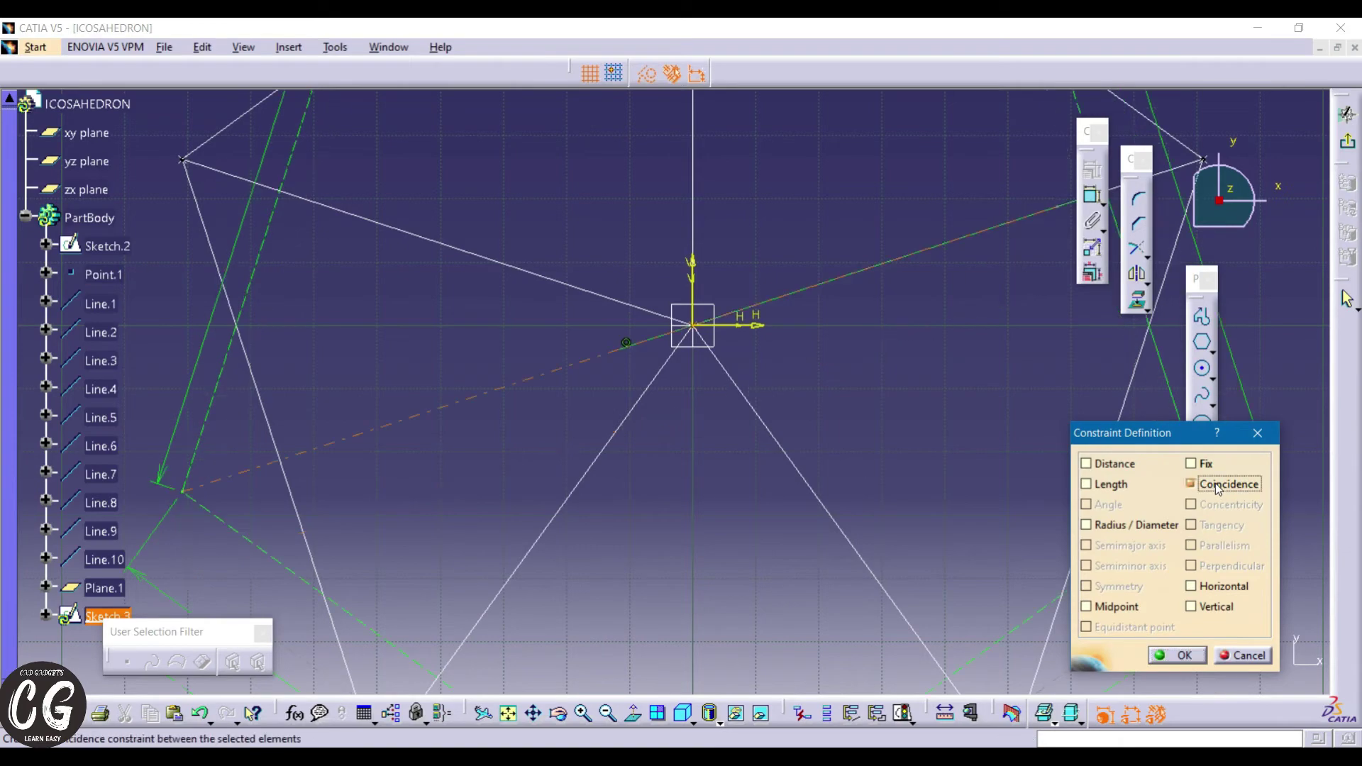
pyautogui.click(1186, 657)
pyautogui.moveTo(833, 390)
pyautogui.keyDown('ctrl'); pyautogui.mouseDown(button='middle')
pyautogui.moveTo(942, 496)
pyautogui.moveTo(899, 459)
pyautogui.moveTo(1005, 403)
pyautogui.mouseUp(button='middle'); pyautogui.keyUp('ctrl')
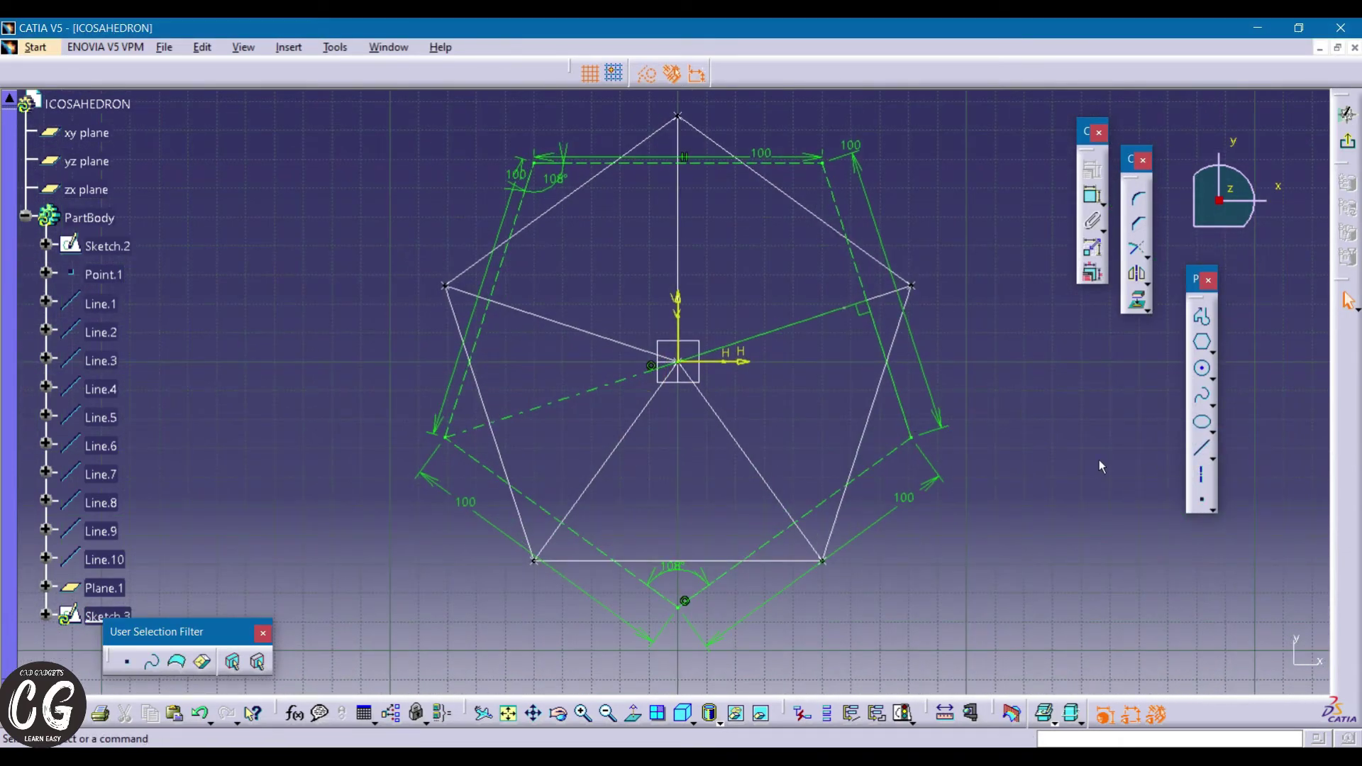
# - Place sketch points on all five vertices of the inverted construction pentagon and leave the sketch
pyautogui.click(1203, 494)
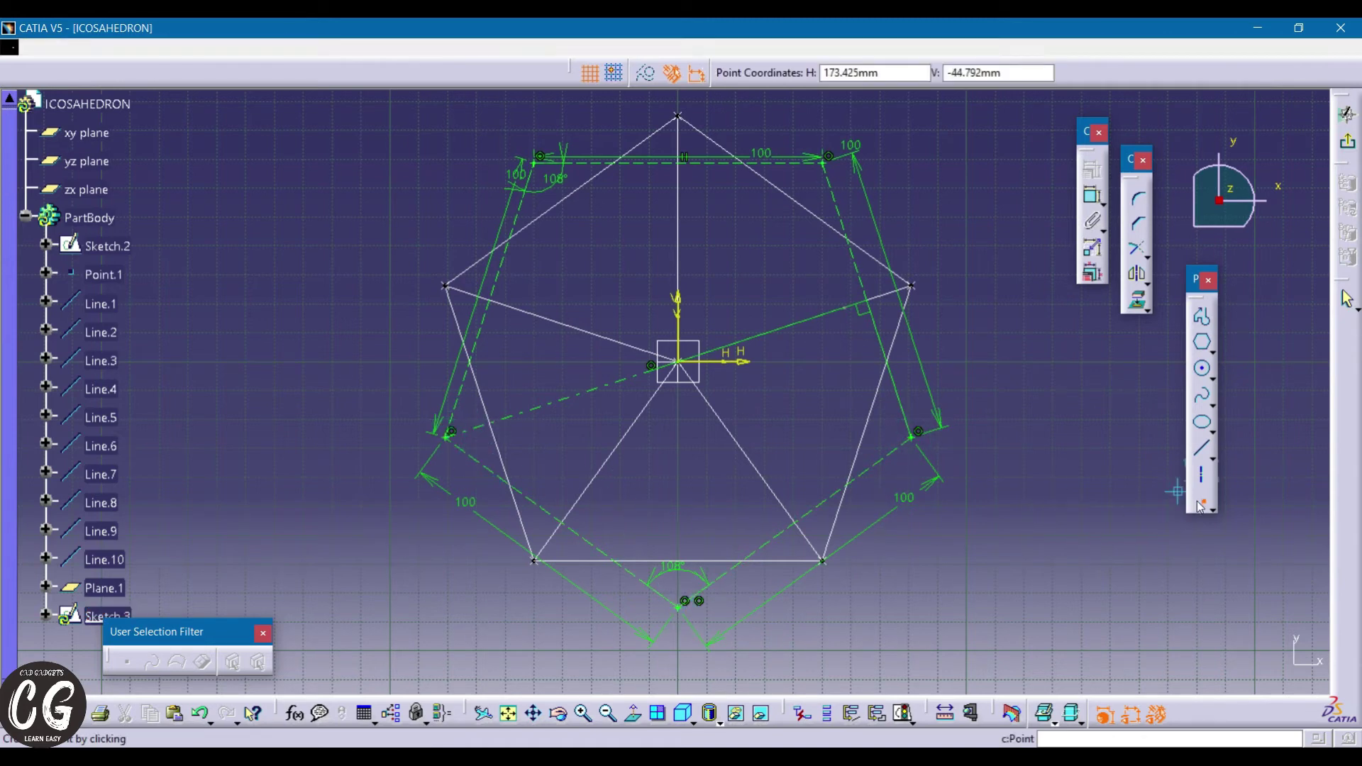
pyautogui.click(1083, 528)
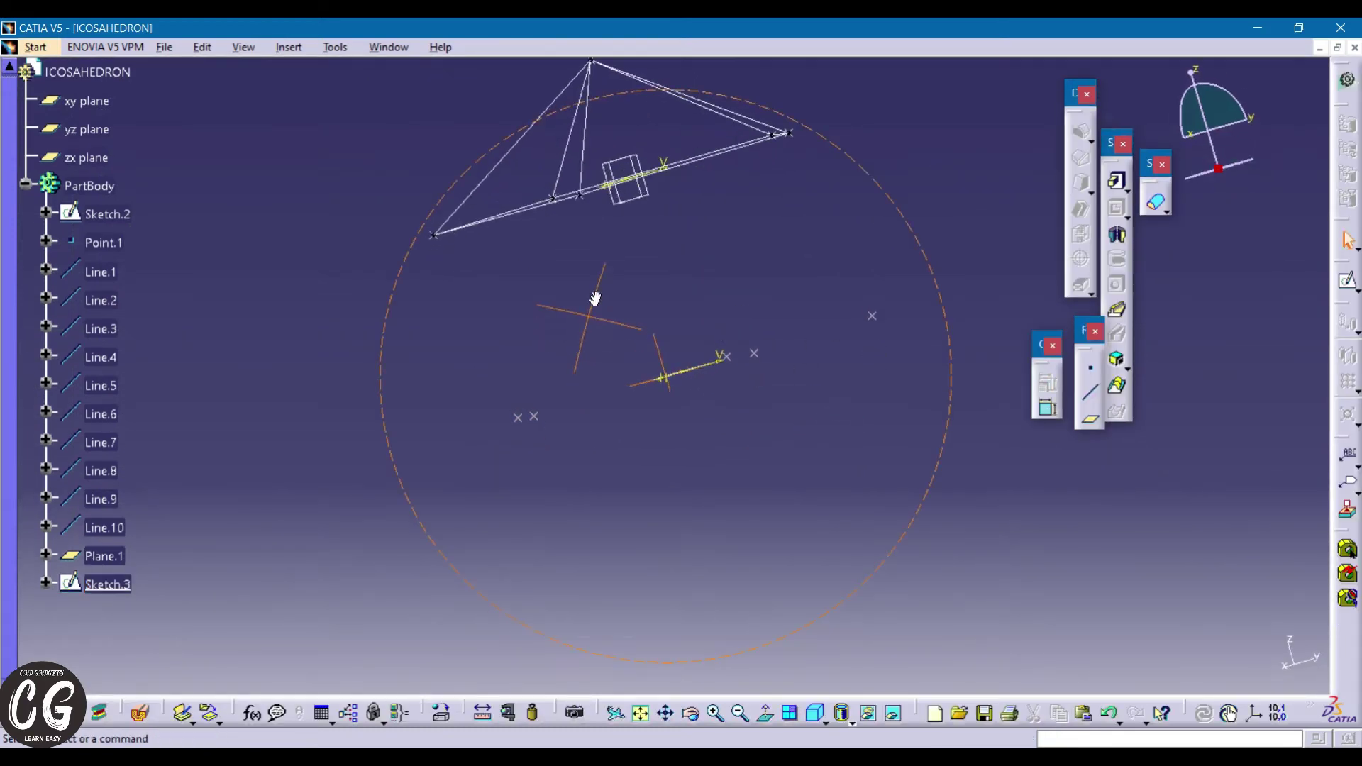
pyautogui.moveTo(595, 299); pyautogui.dragTo(690, 326, button='middle')
pyautogui.click(748, 288)
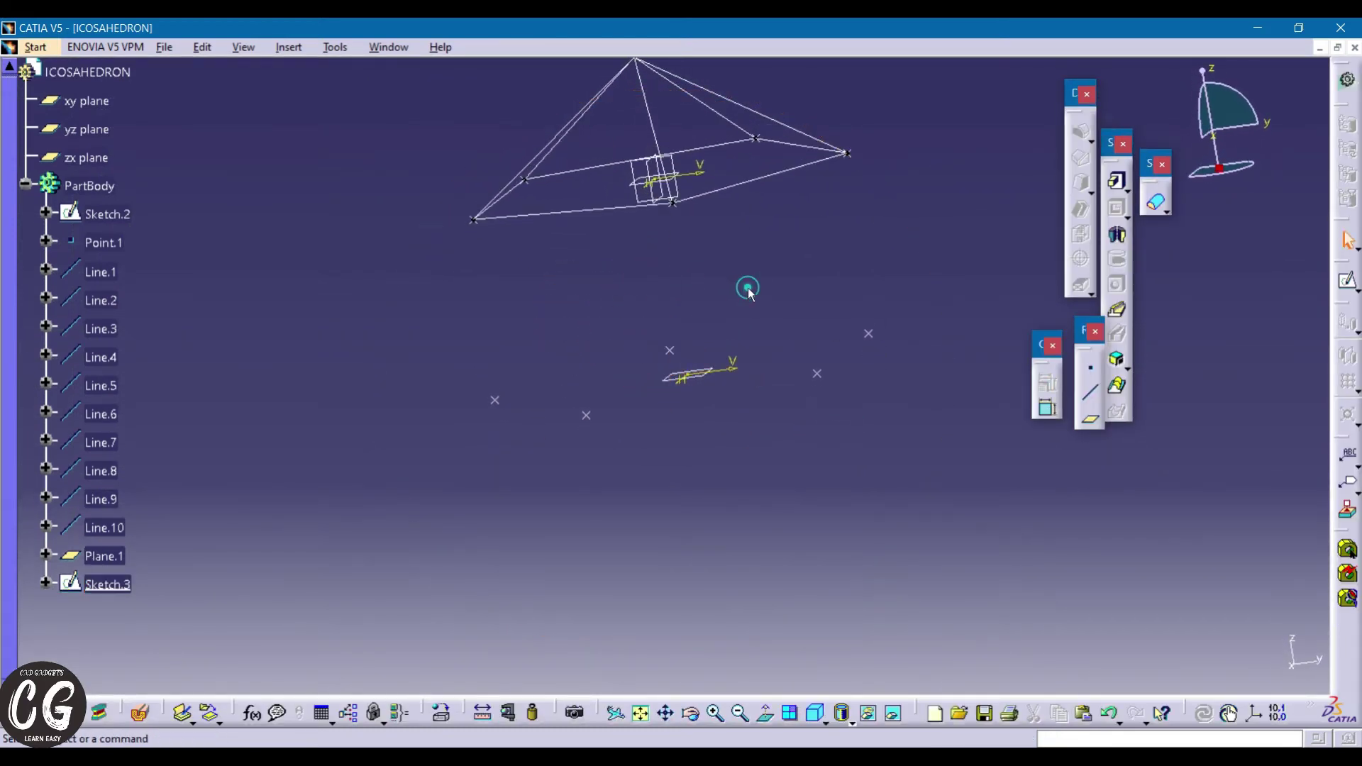
# - Create point-to-point lines for two adjacent sides of the offset pentagon, from the upper-left vertex through the top vertex to the right vertex
pyautogui.click(1090, 402)
pyautogui.moveTo(769, 511)
pyautogui.mouseDown(button='middle')
pyautogui.moveTo(690, 137)
pyautogui.moveTo(676, 275)
pyautogui.moveTo(598, 312)
pyautogui.mouseUp(button='middle')
pyautogui.click(519, 265)
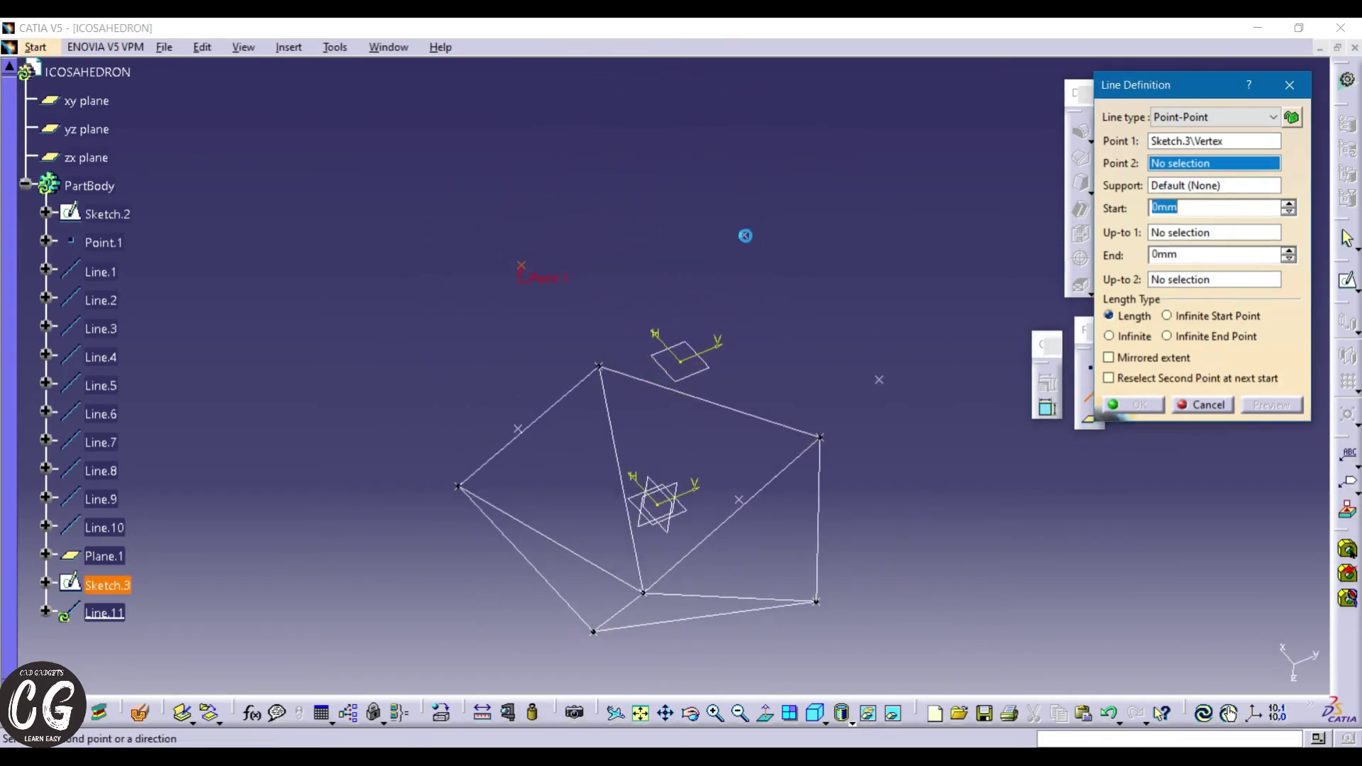
pyautogui.click(744, 235)
pyautogui.click(1142, 402)
pyautogui.click(744, 235)
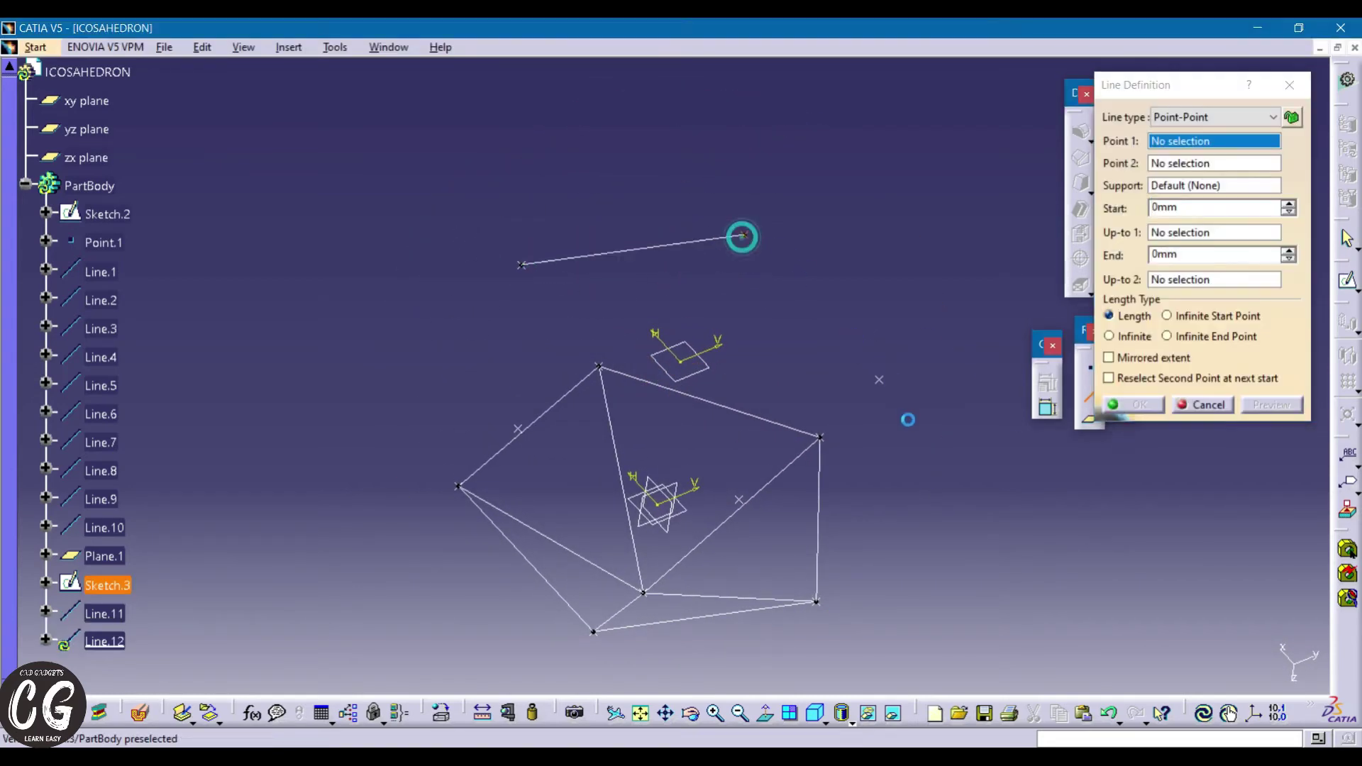
pyautogui.click(742, 235)
pyautogui.click(879, 380)
pyautogui.press('Return')
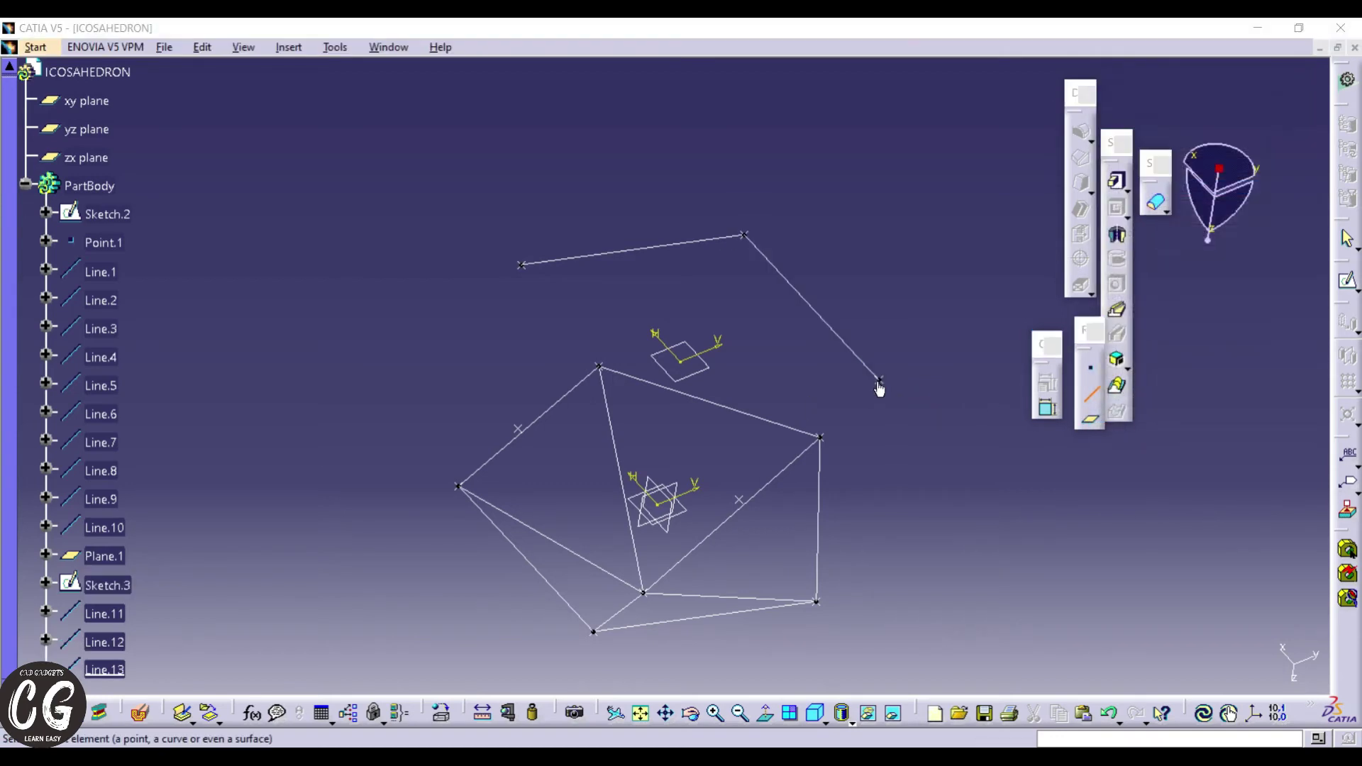
# - Close the offset pentagon with point-to-point lines for its three remaining sides
pyautogui.click(879, 380)
pyautogui.click(738, 499)
pyautogui.press('Return')
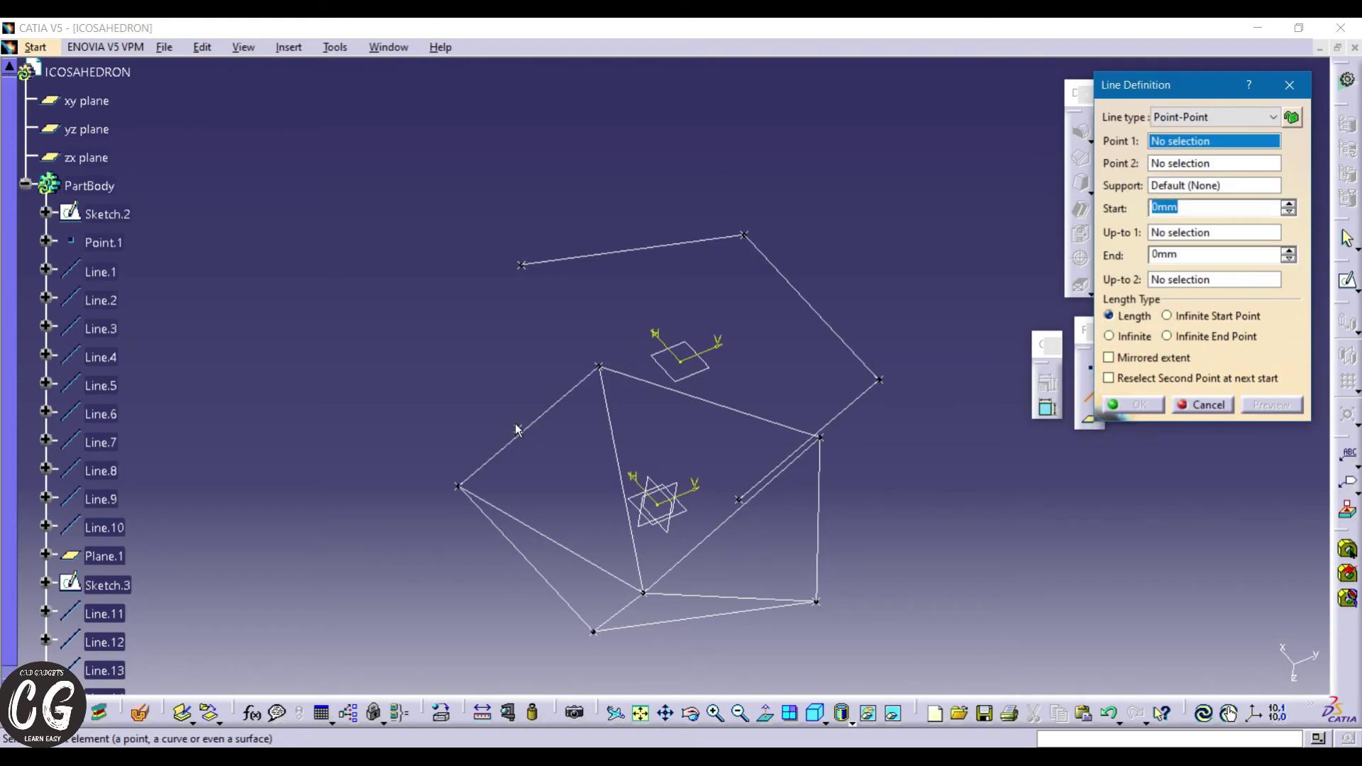
pyautogui.click(518, 430)
pyautogui.click(520, 266)
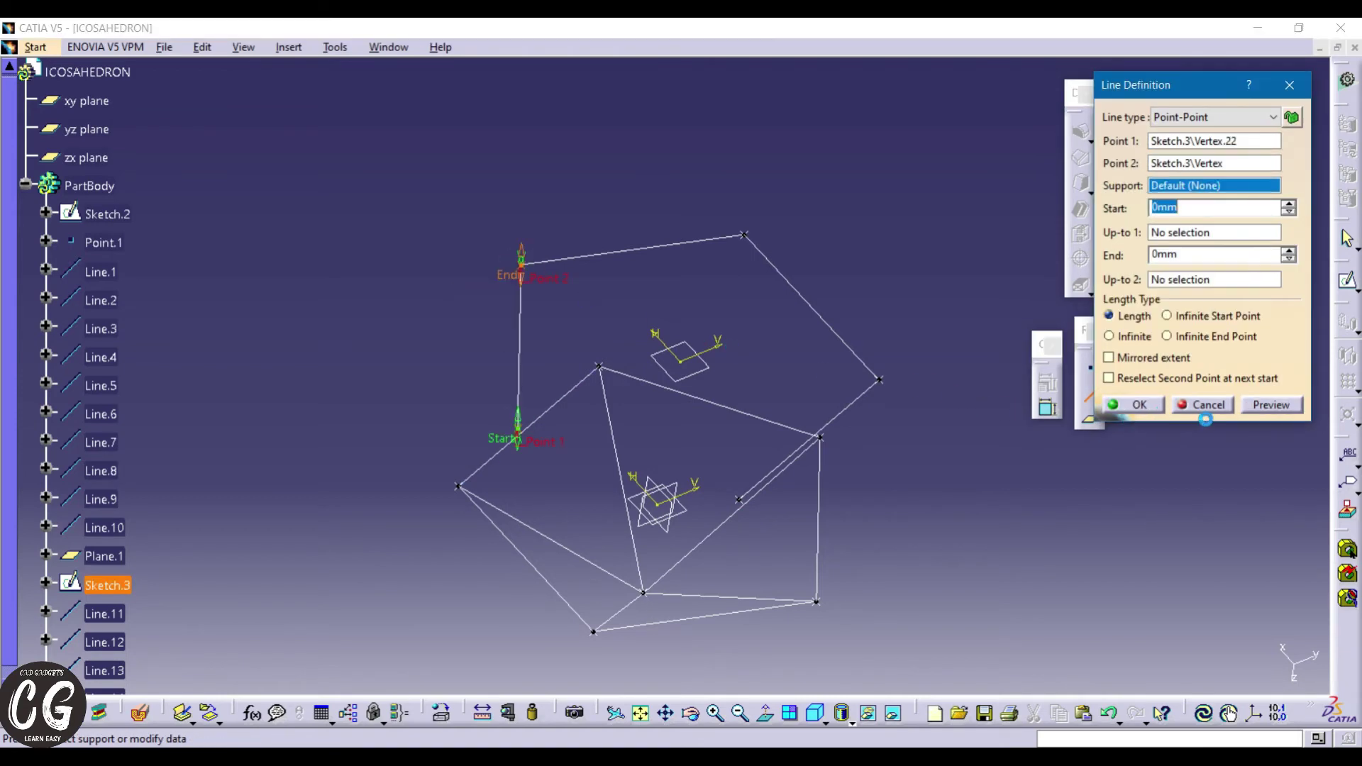
pyautogui.click(1128, 404)
pyautogui.moveTo(890, 486); pyautogui.dragTo(763, 429, button='middle')
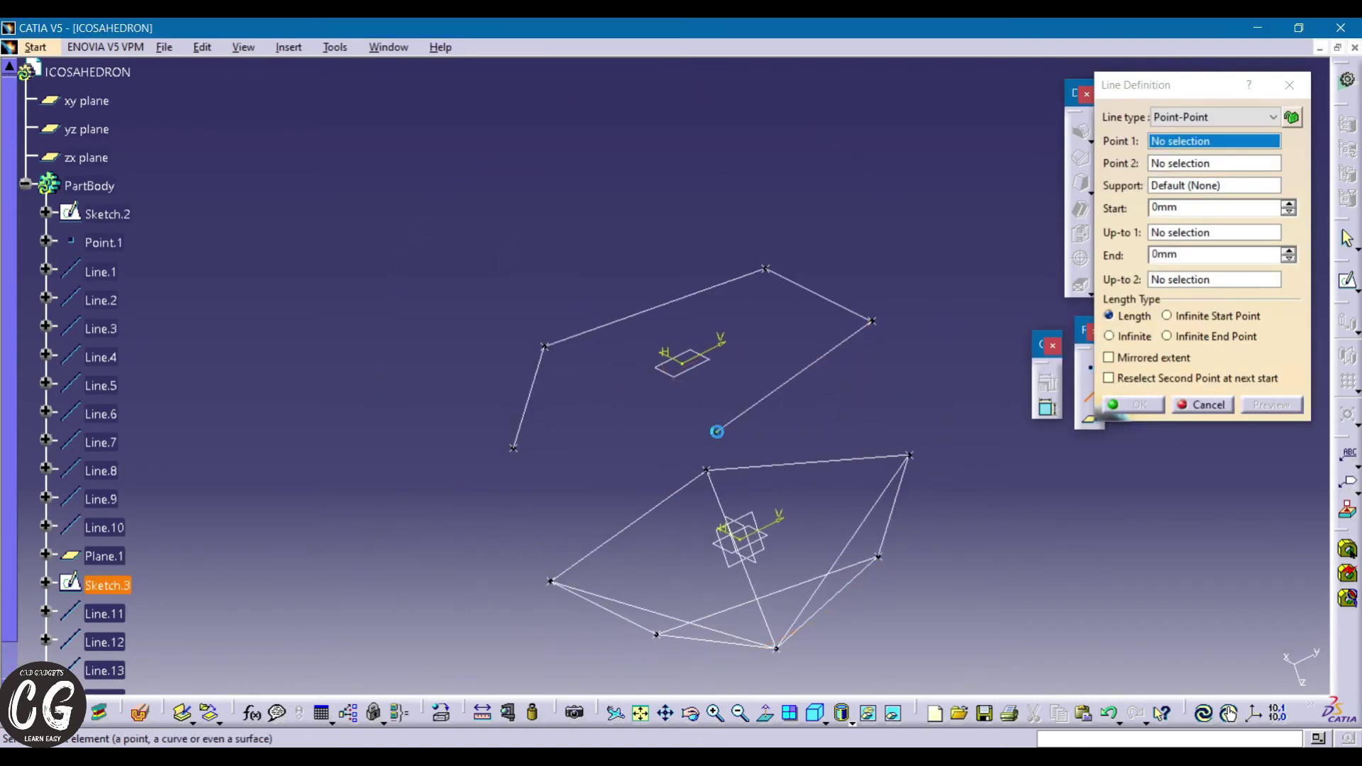
pyautogui.click(716, 431)
pyautogui.click(515, 449)
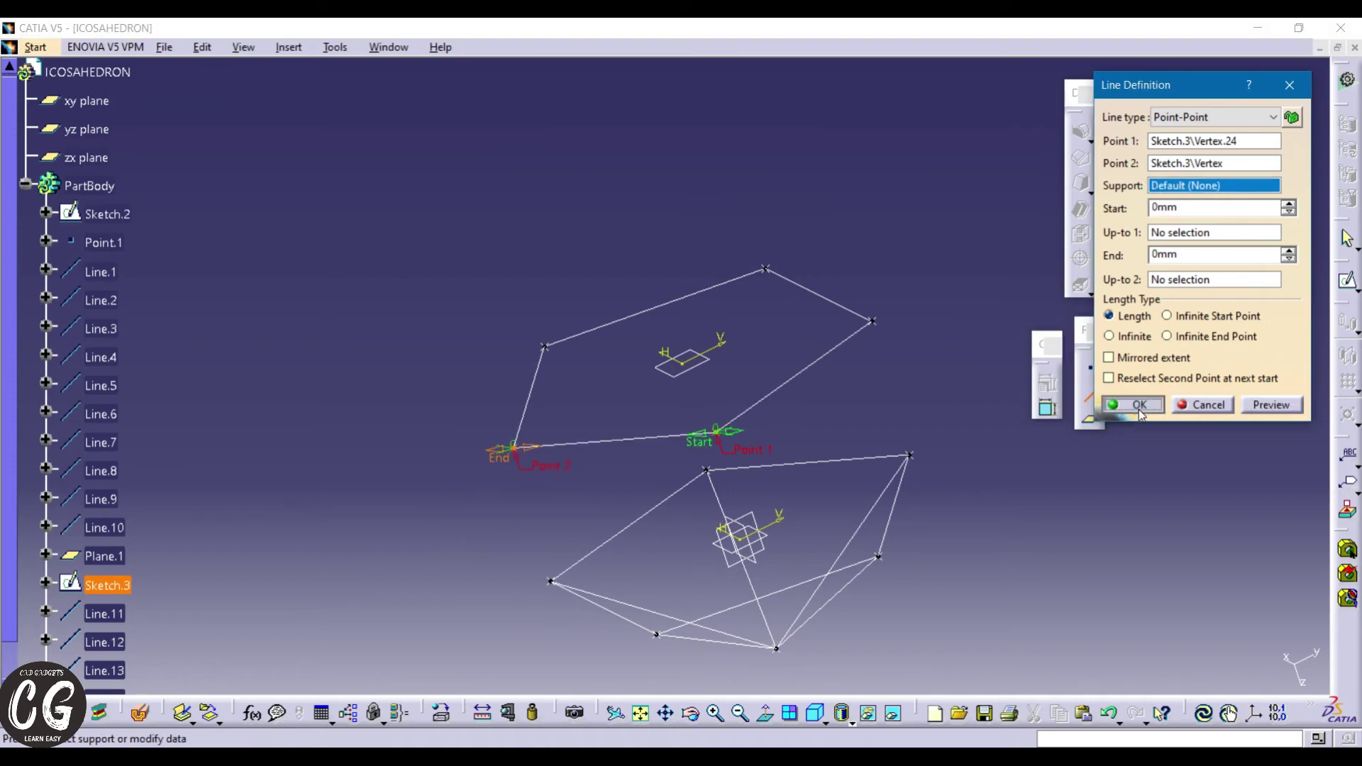
pyautogui.click(1133, 405)
# - Create lines from the offset pentagon's front vertex to the two nearest base vertices of the pyramid cap
pyautogui.click(716, 432)
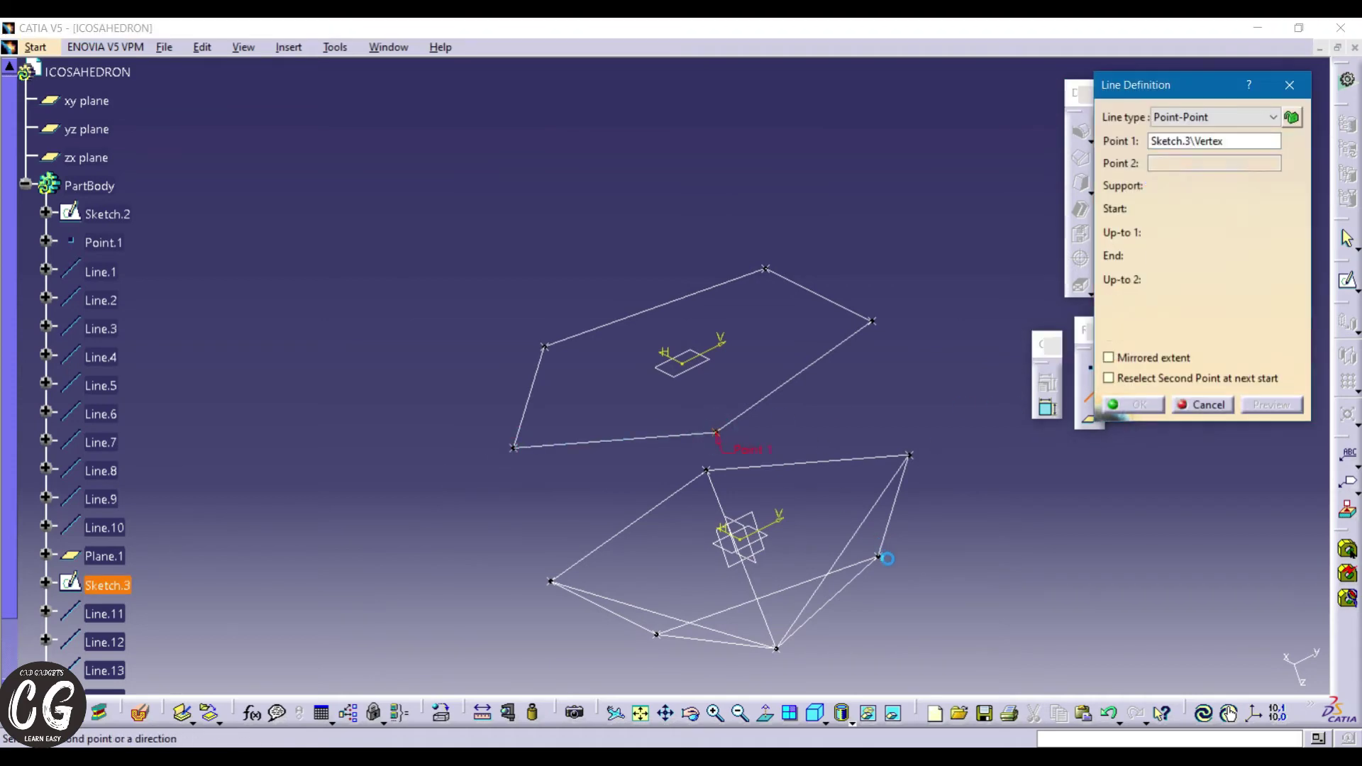
pyautogui.click(878, 556)
pyautogui.click(1134, 404)
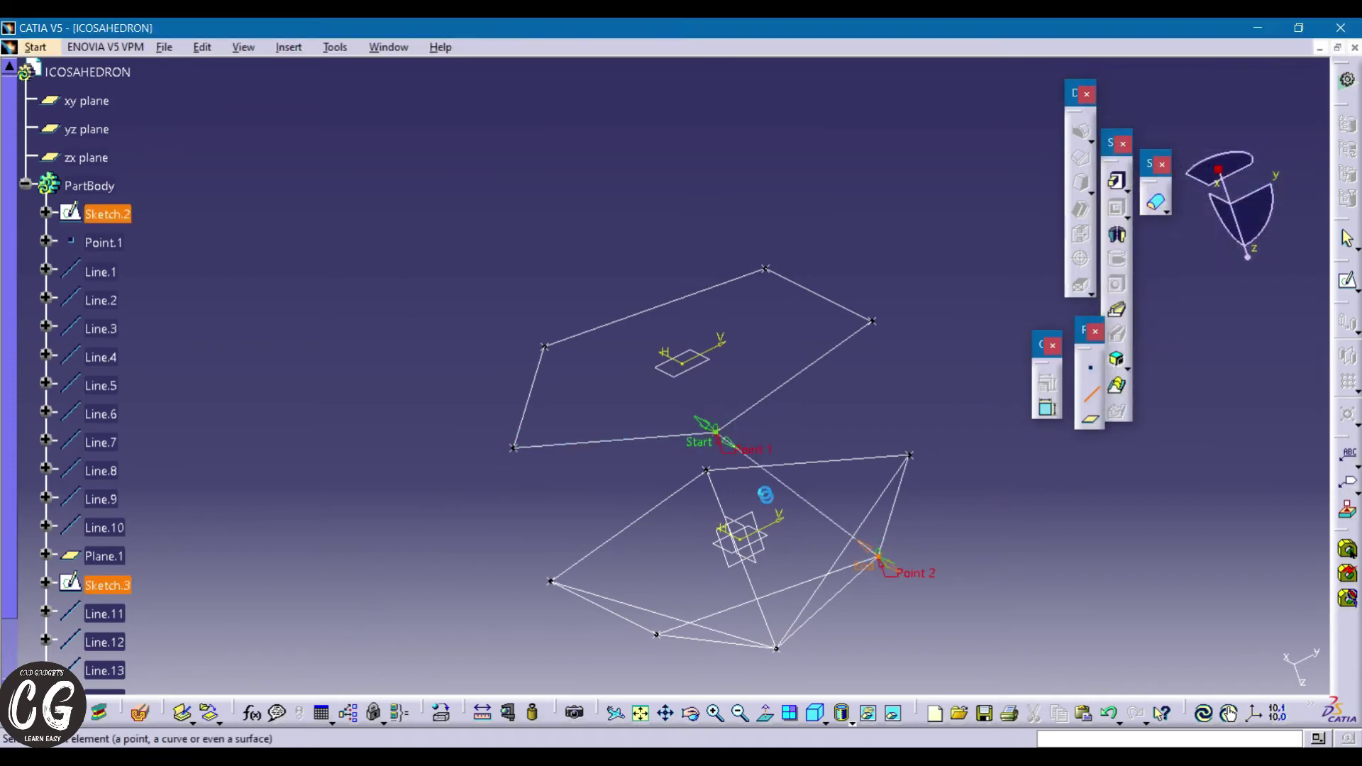
pyautogui.click(715, 431)
pyautogui.click(656, 634)
pyautogui.click(1133, 405)
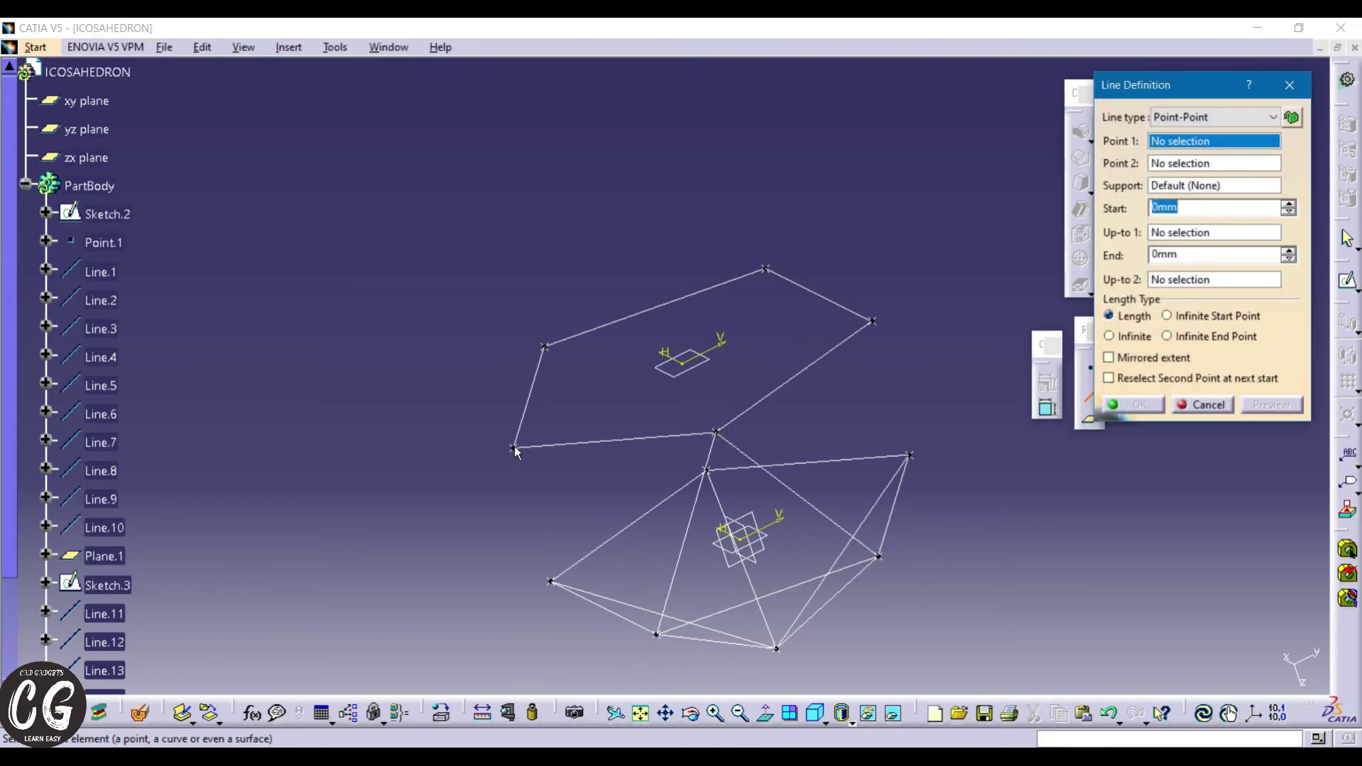
# - Create lines from the offset pentagon's far-left vertex to its two nearest cap base vertices
pyautogui.click(512, 448)
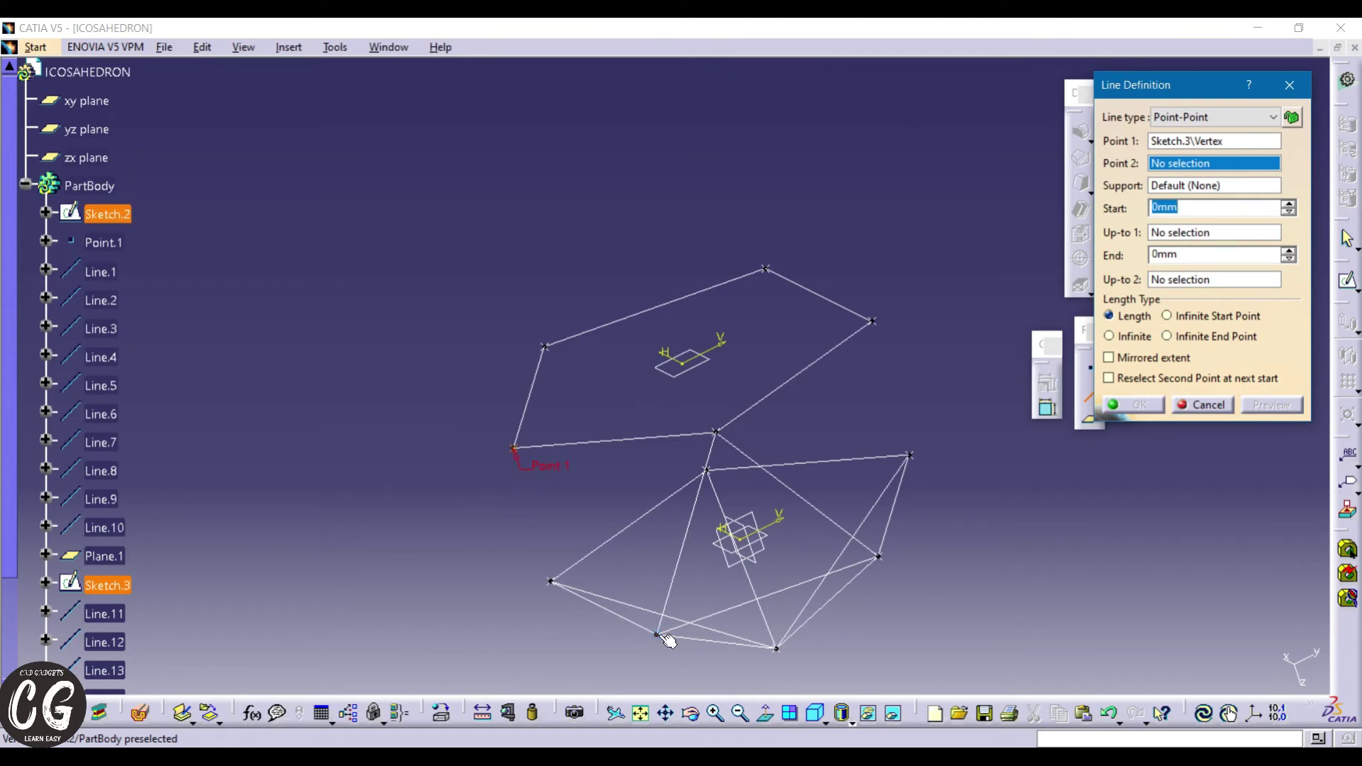
pyautogui.click(656, 635)
pyautogui.press('Return')
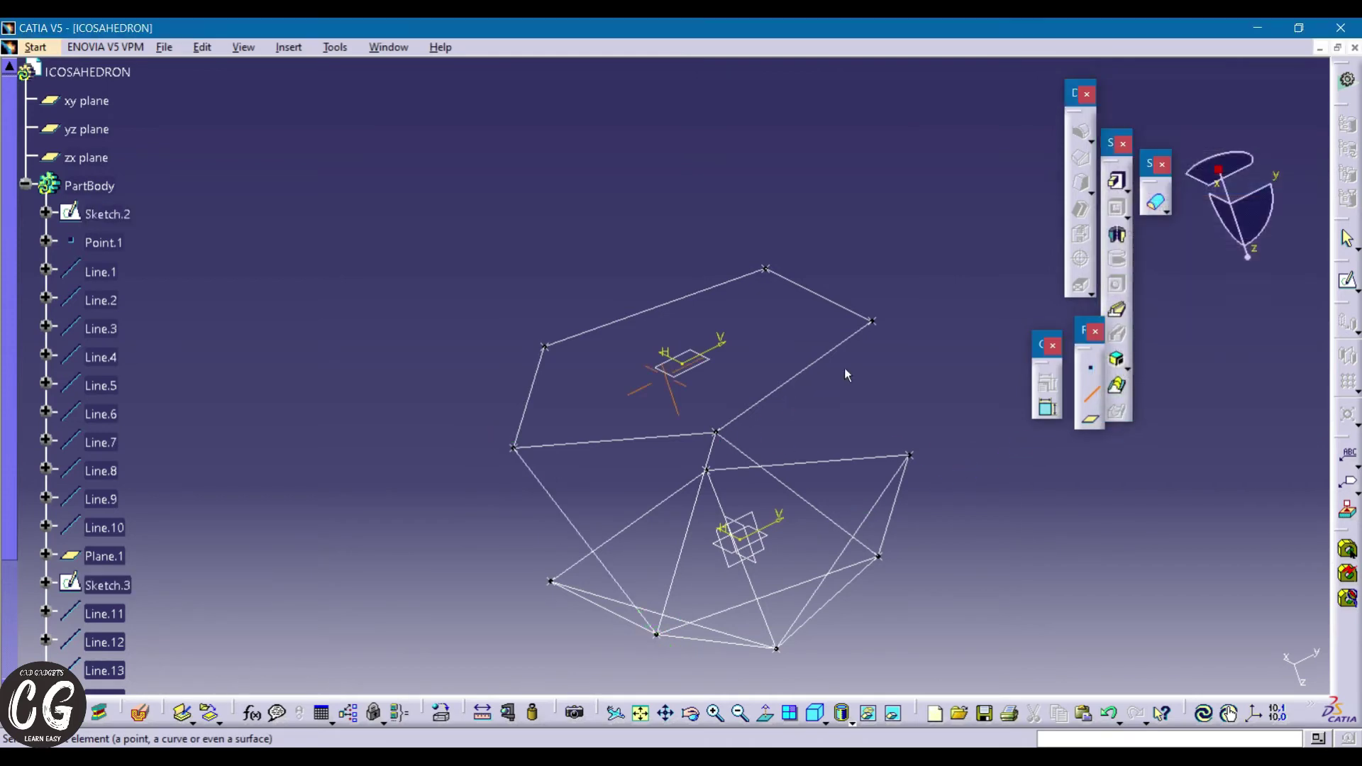
pyautogui.moveTo(846, 371); pyautogui.dragTo(924, 228, button='middle')
pyautogui.click(715, 379)
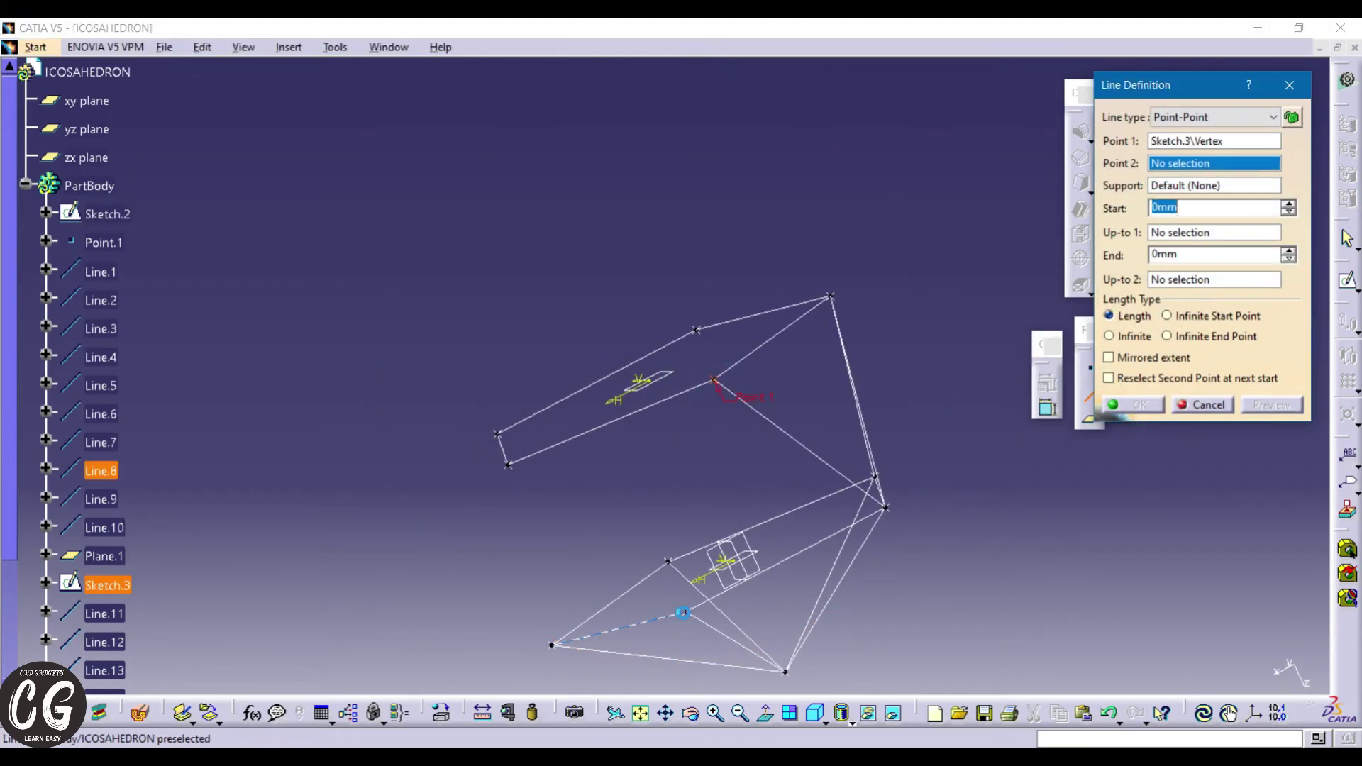
pyautogui.click(685, 611)
pyautogui.click(1130, 406)
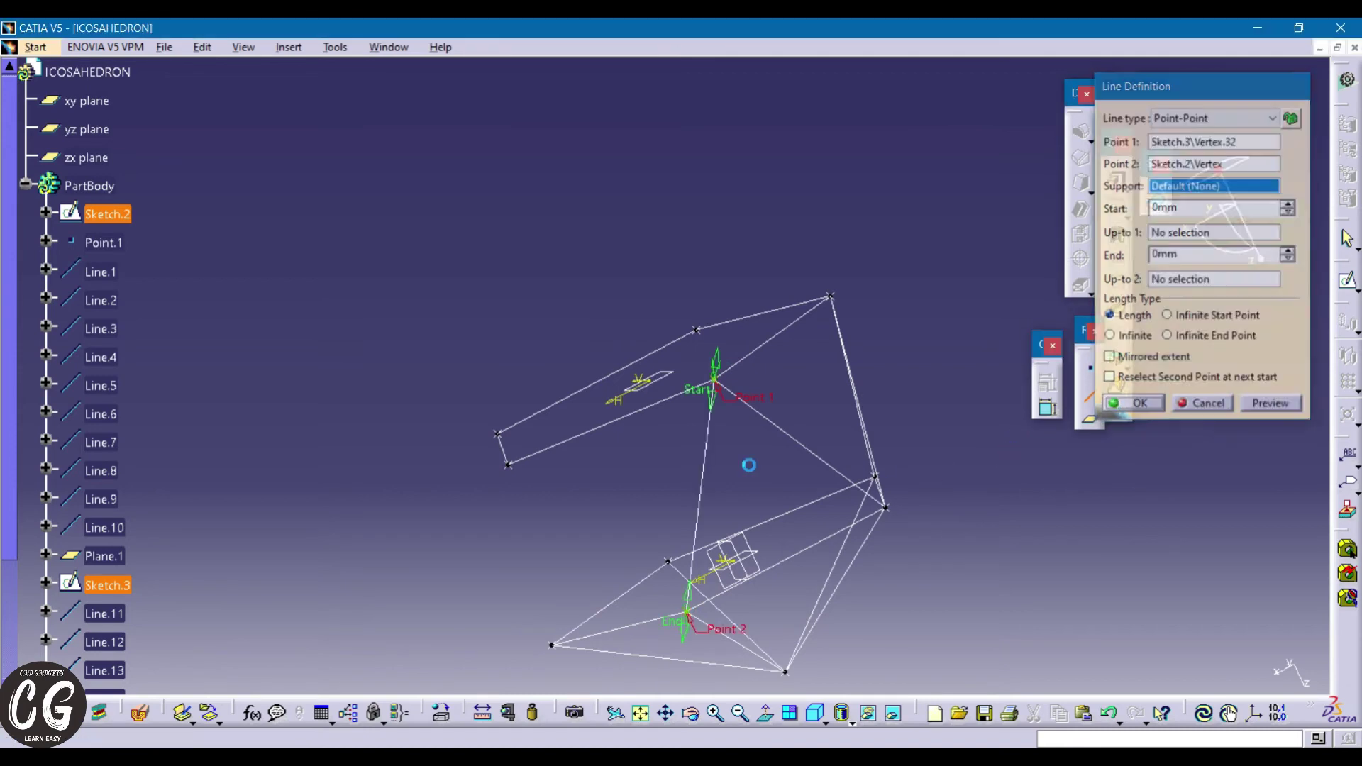
# - Create lines from the third offset pentagon vertex, following around the outline, to its two nearest cap base vertices
pyautogui.click(508, 466)
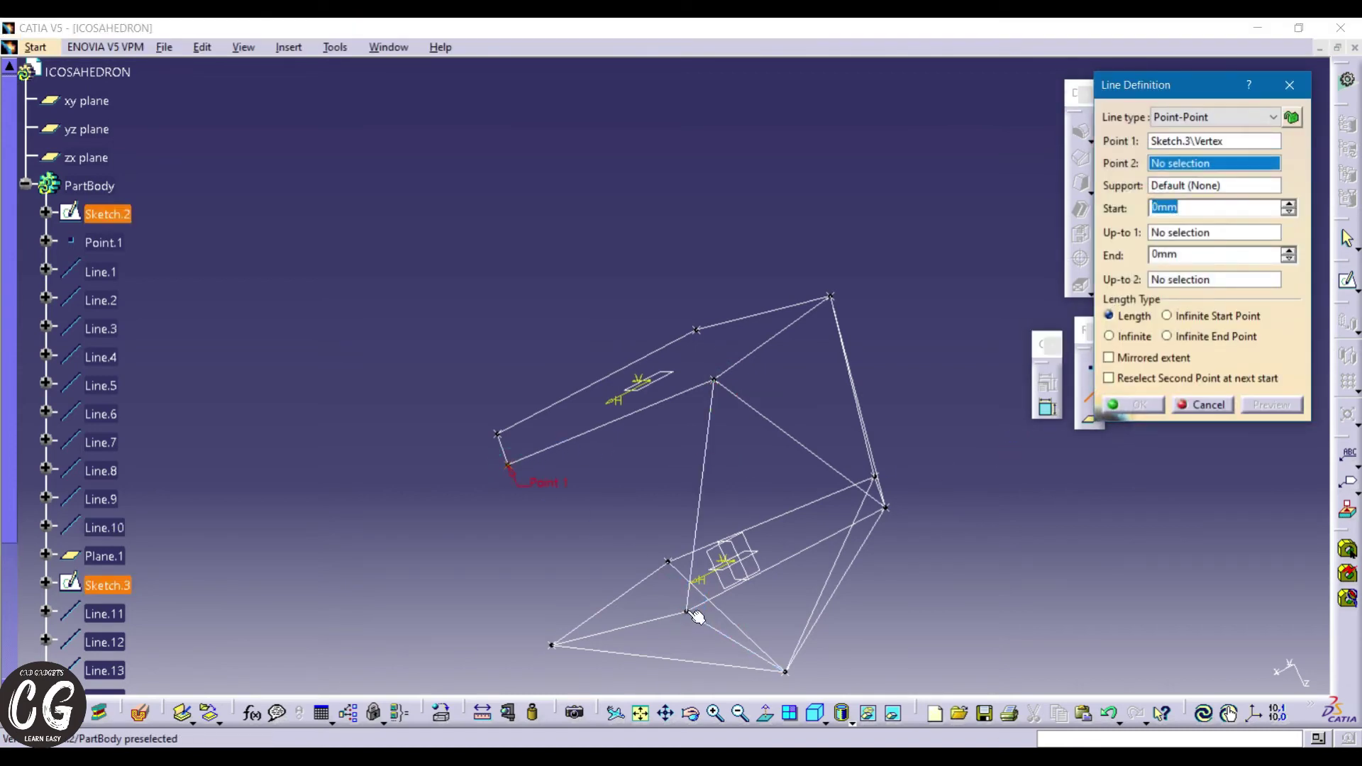
pyautogui.click(1135, 405)
pyautogui.moveTo(709, 379); pyautogui.dragTo(799, 198, button='middle')
pyautogui.click(654, 268)
pyautogui.click(725, 472)
pyautogui.press('Return')
# - Create a line from the last connected cap base vertex to the fourth, still unconnected, offset pentagon vertex
pyautogui.moveTo(717, 464); pyautogui.dragTo(648, 268, button='middle')
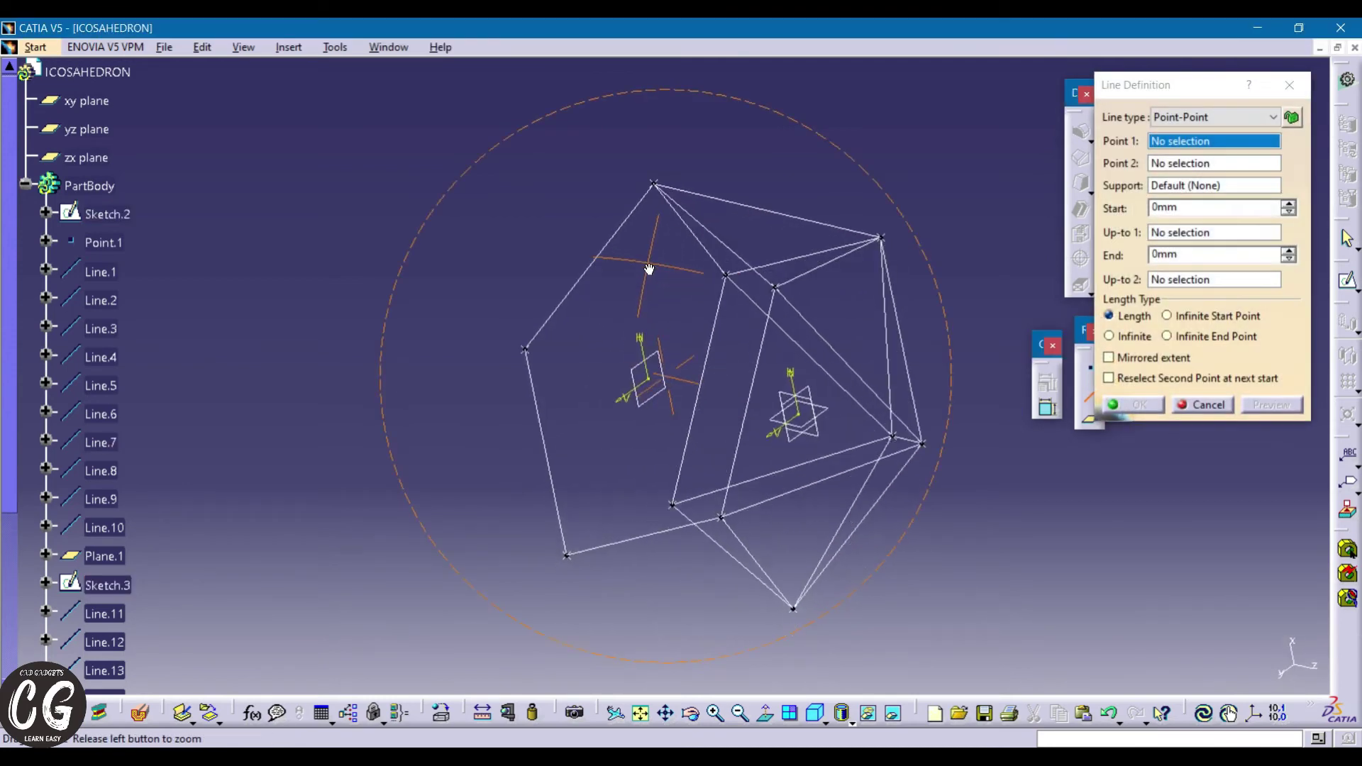
pyautogui.click(723, 274)
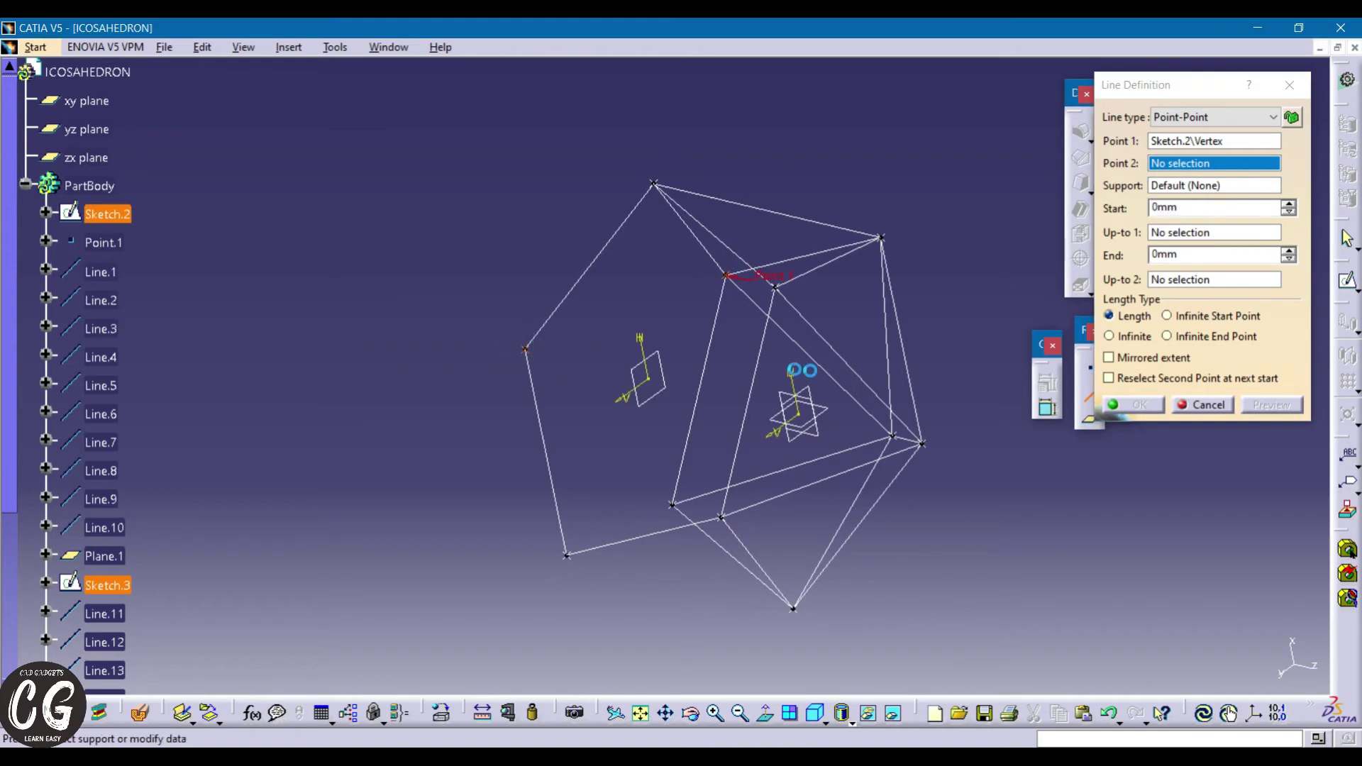
pyautogui.click(525, 349)
pyautogui.click(1113, 408)
pyautogui.moveTo(946, 441)
pyautogui.mouseDown(button='middle')
pyautogui.moveTo(821, 307)
pyautogui.moveTo(832, 222)
pyautogui.moveTo(723, 298)
pyautogui.moveTo(660, 397)
pyautogui.moveTo(653, 451)
pyautogui.moveTo(610, 496)
pyautogui.moveTo(510, 522)
pyautogui.moveTo(489, 453)
pyautogui.moveTo(667, 239)
pyautogui.moveTo(532, 216)
pyautogui.moveTo(745, 198)
pyautogui.moveTo(717, 204)
pyautogui.moveTo(739, 164)
pyautogui.moveTo(729, 213)
pyautogui.mouseUp(button='middle')
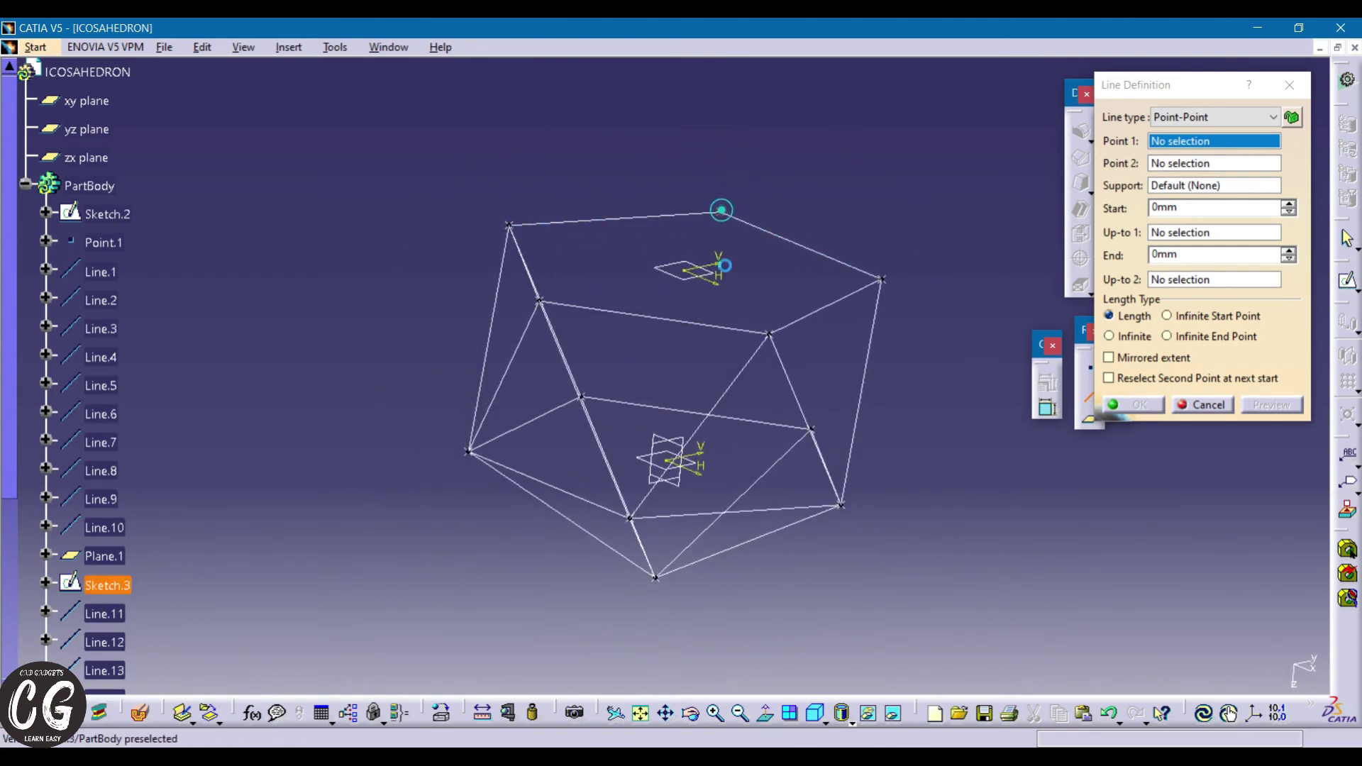
# - Create lines from the remaining unconnected offset pentagon vertex to its two nearest cap base vertices
pyautogui.click(721, 211)
pyautogui.moveTo(871, 395); pyautogui.dragTo(815, 425, button='middle')
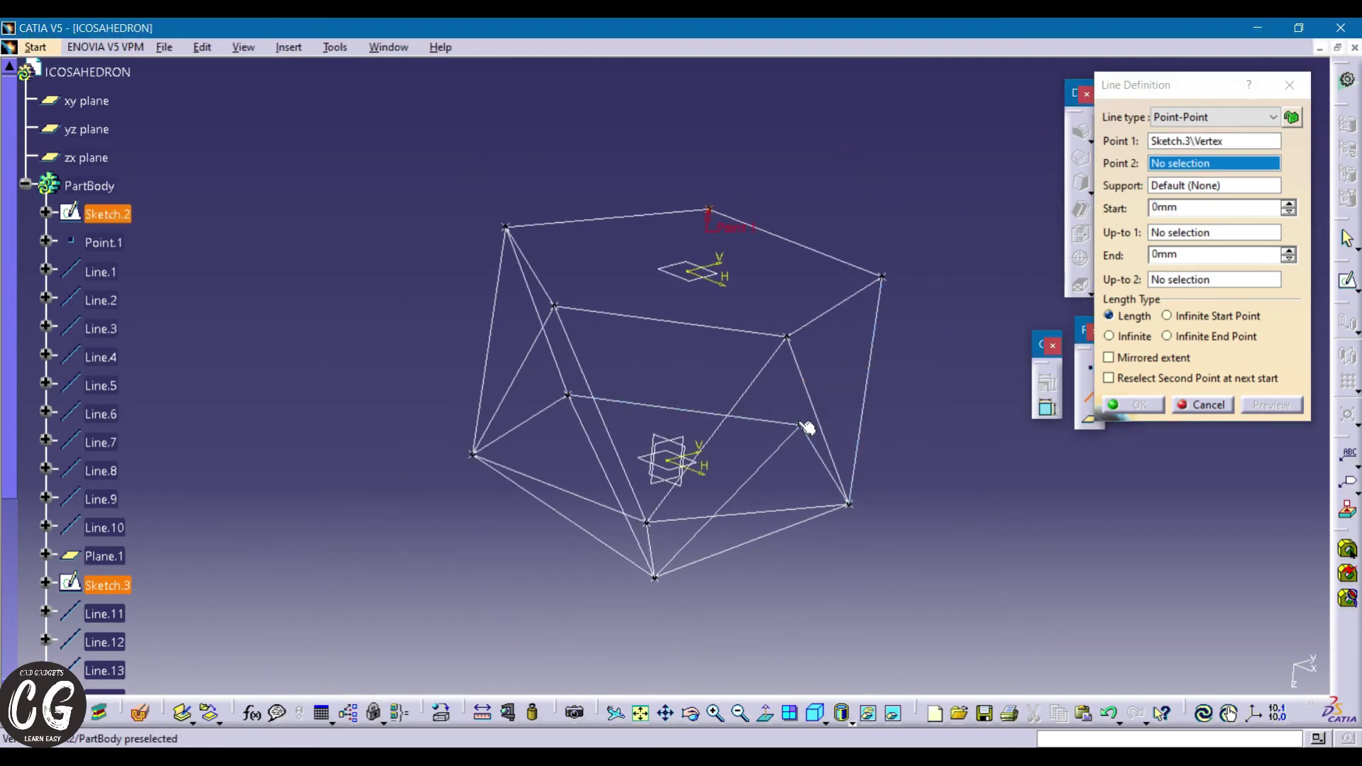
pyautogui.click(798, 421)
pyautogui.click(1133, 404)
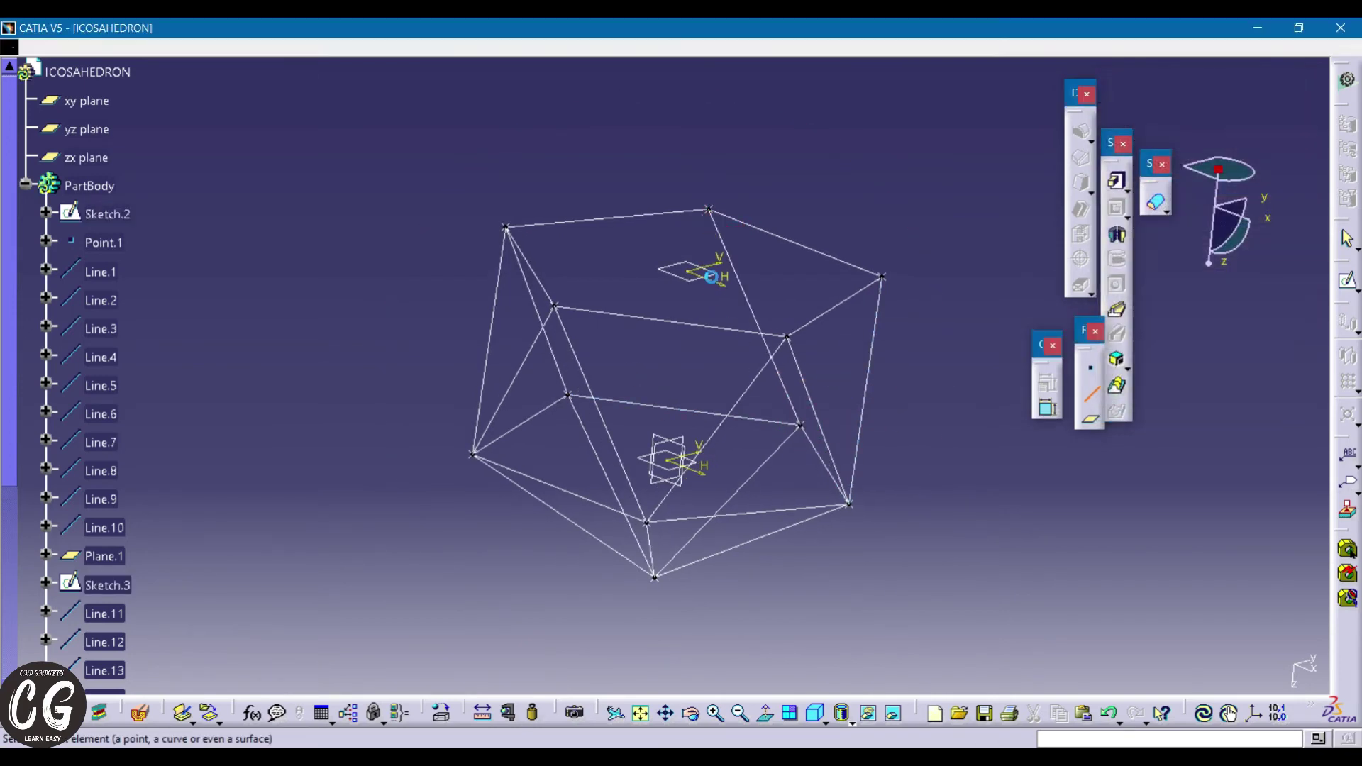
pyautogui.click(707, 210)
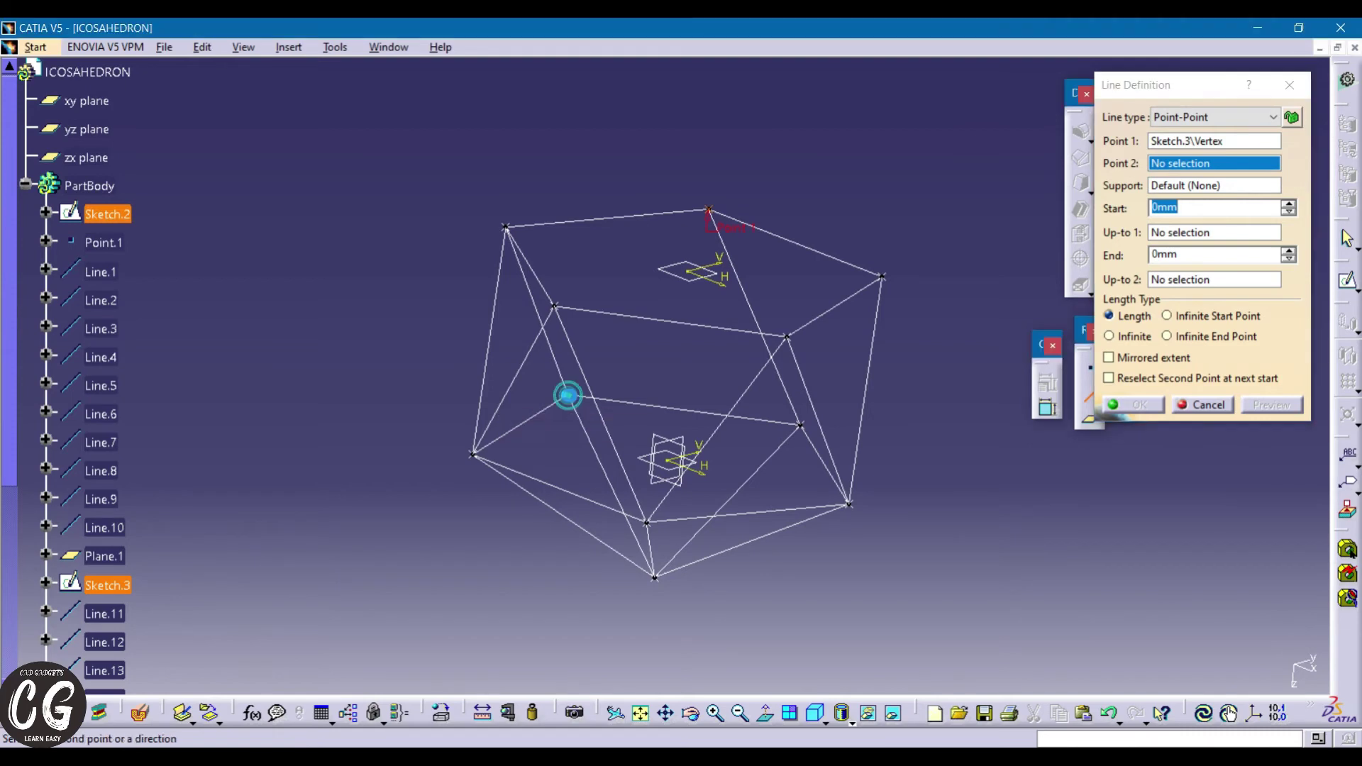
pyautogui.click(1113, 406)
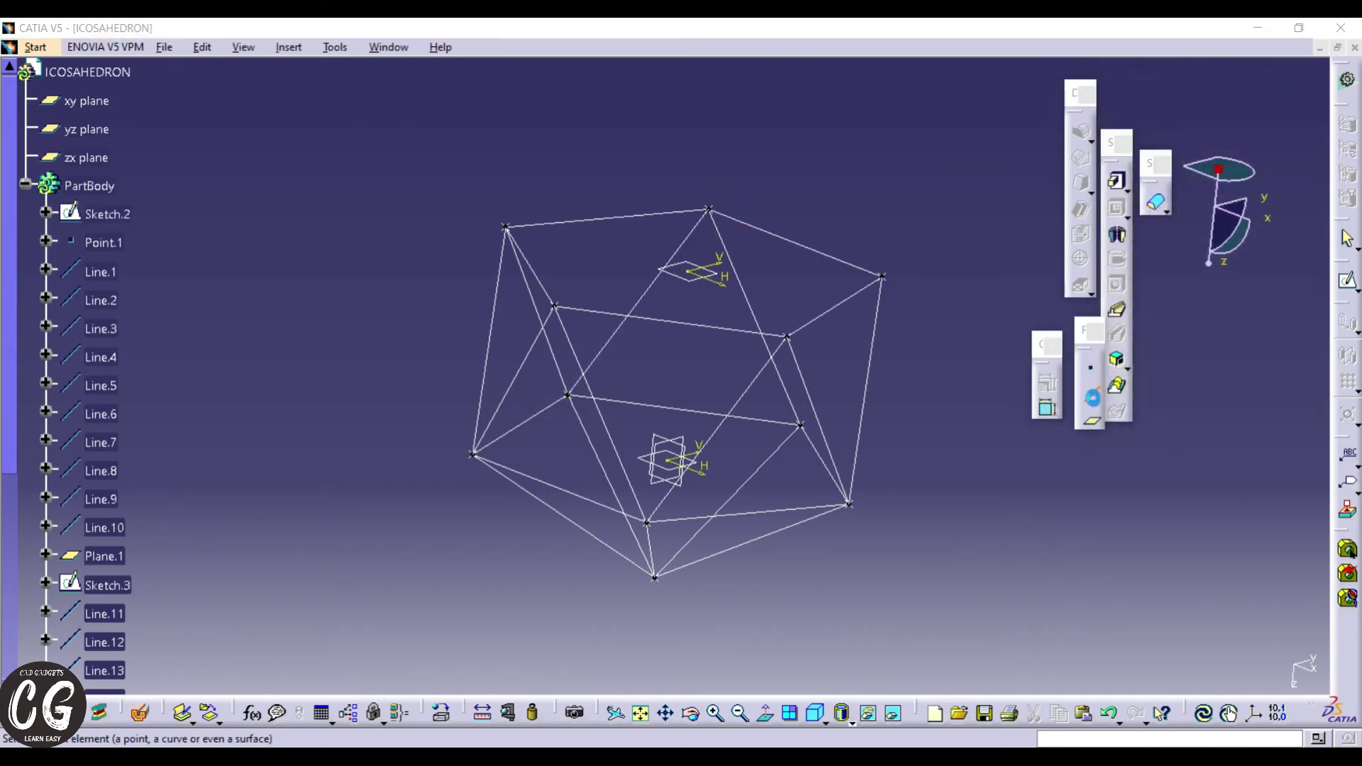
pyautogui.click(1087, 395)
# - Create a coordinate point centred beyond the offset pentagon at X 0 mm, Y 0 mm, Z -52.752 mm
pyautogui.moveTo(766, 164); pyautogui.dragTo(758, 358, button='middle')
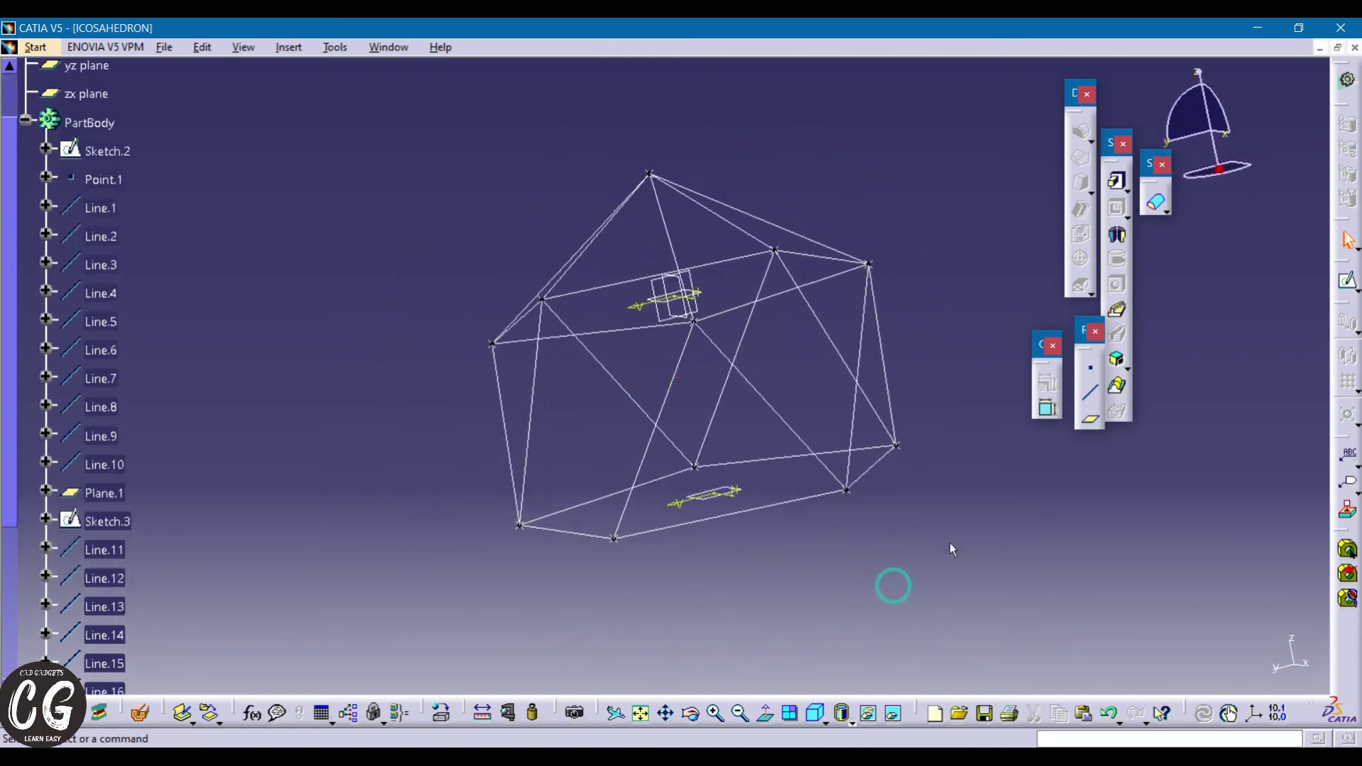
pyautogui.moveTo(1083, 519); pyautogui.dragTo(1027, 366, button='middle')
pyautogui.scroll(1, 1026, 366)
pyautogui.click(1092, 375)
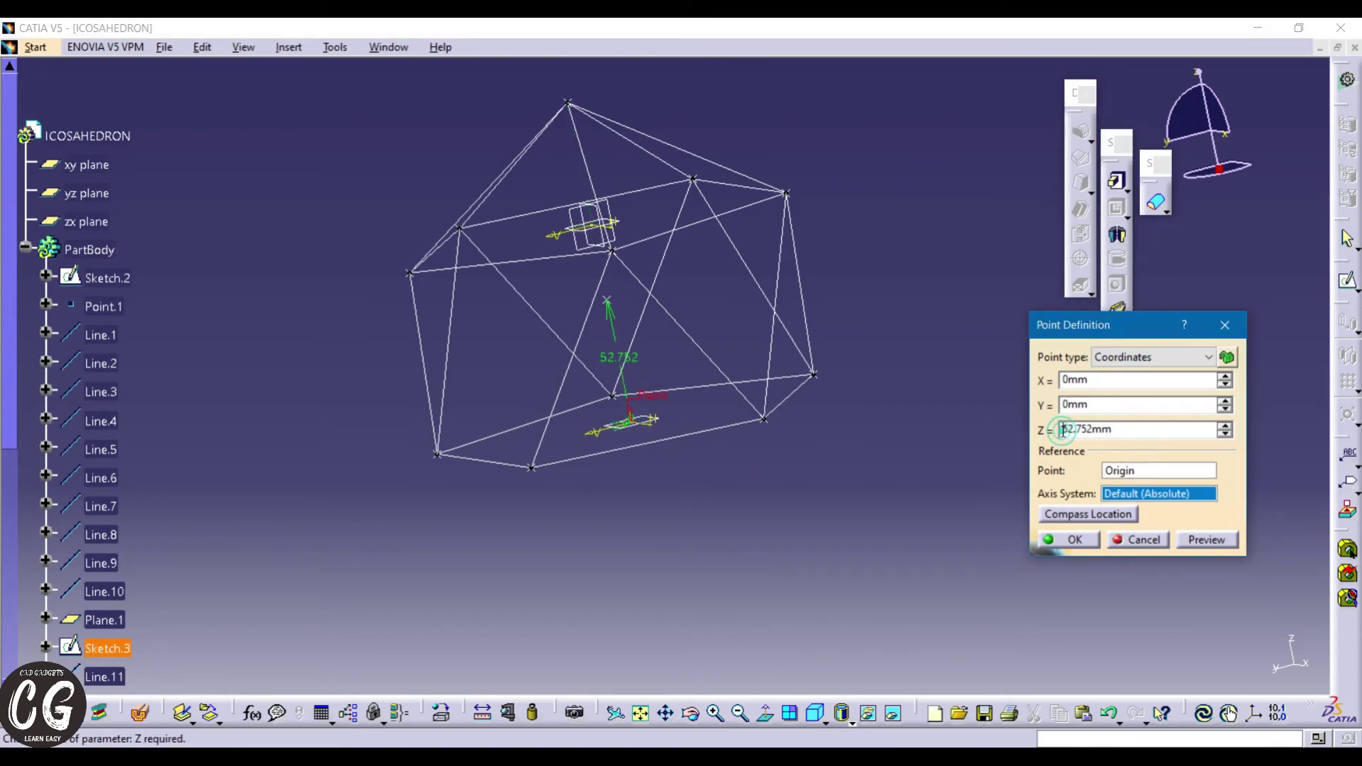
pyautogui.click(957, 470)
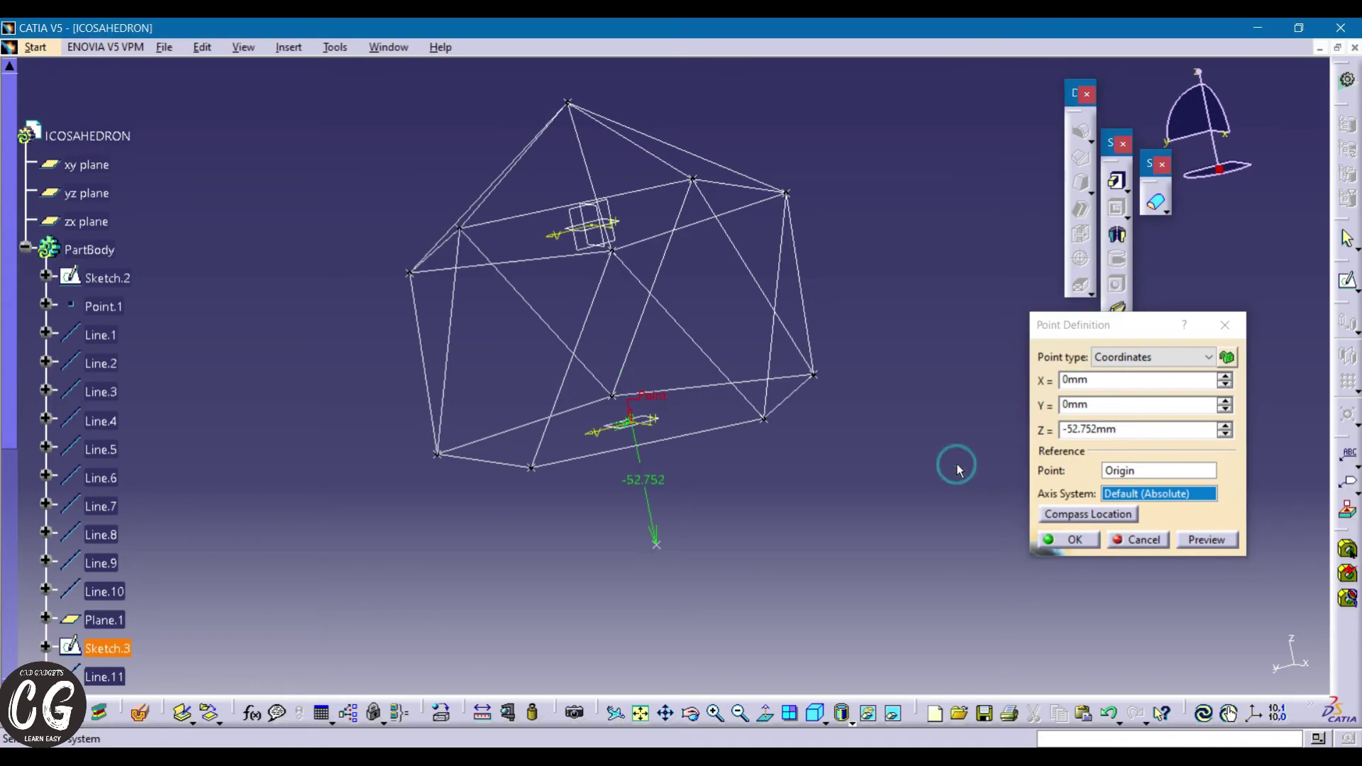
pyautogui.click(1088, 539)
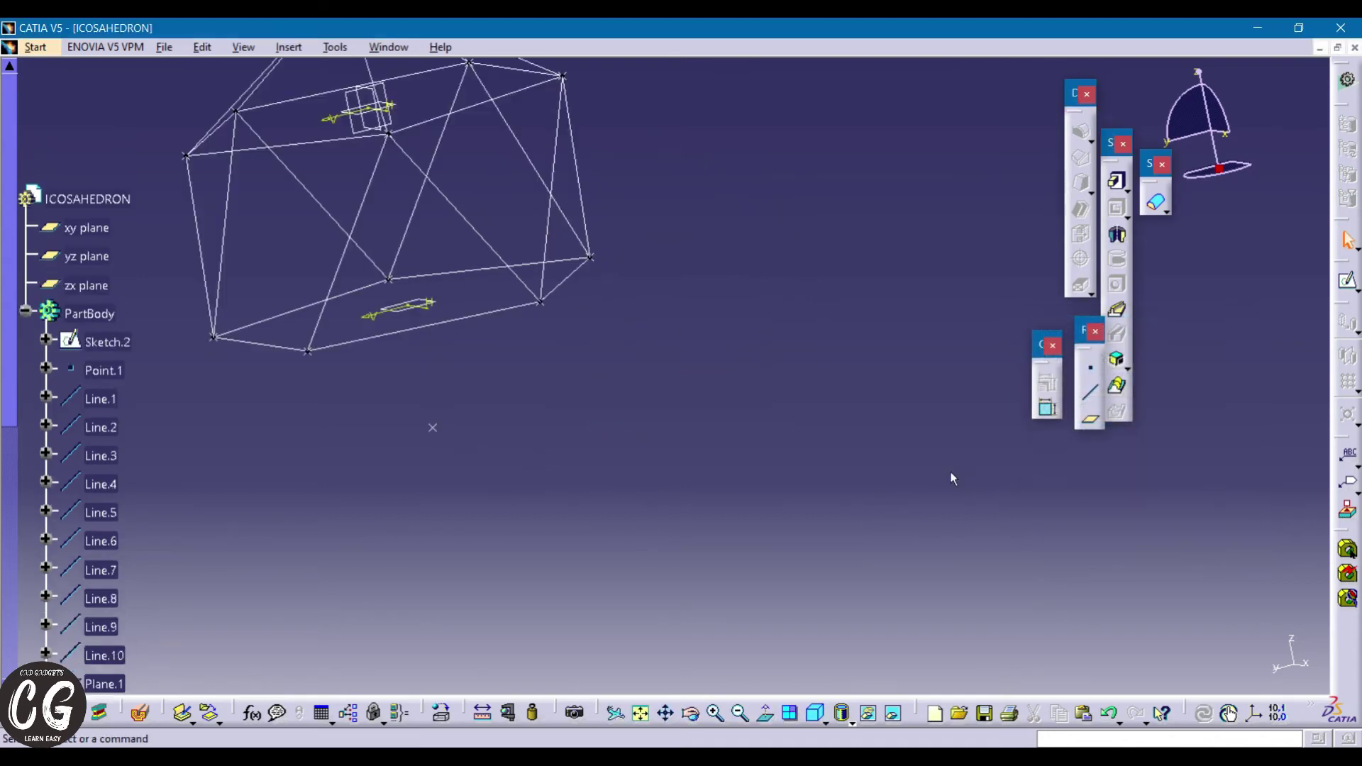
pyautogui.click(1092, 392)
pyautogui.click(382, 283)
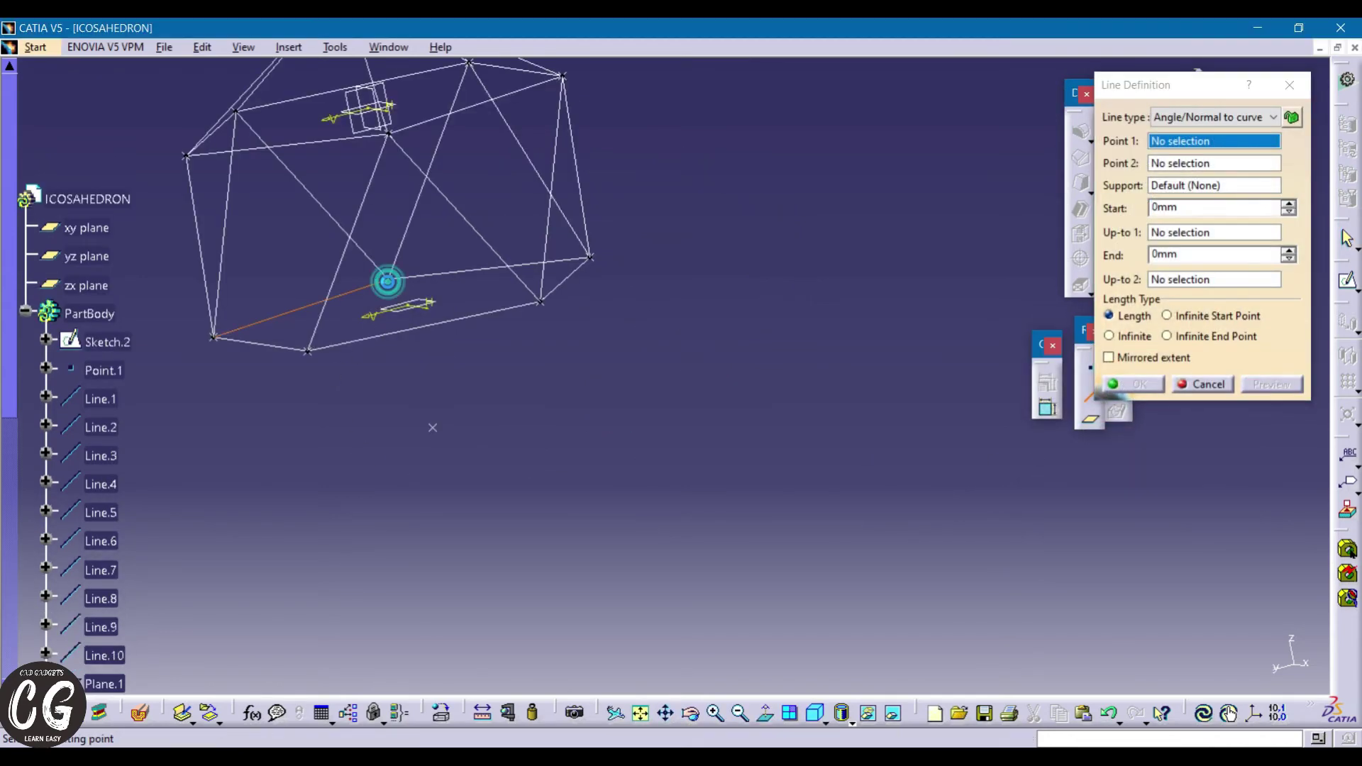
pyautogui.click(1289, 86)
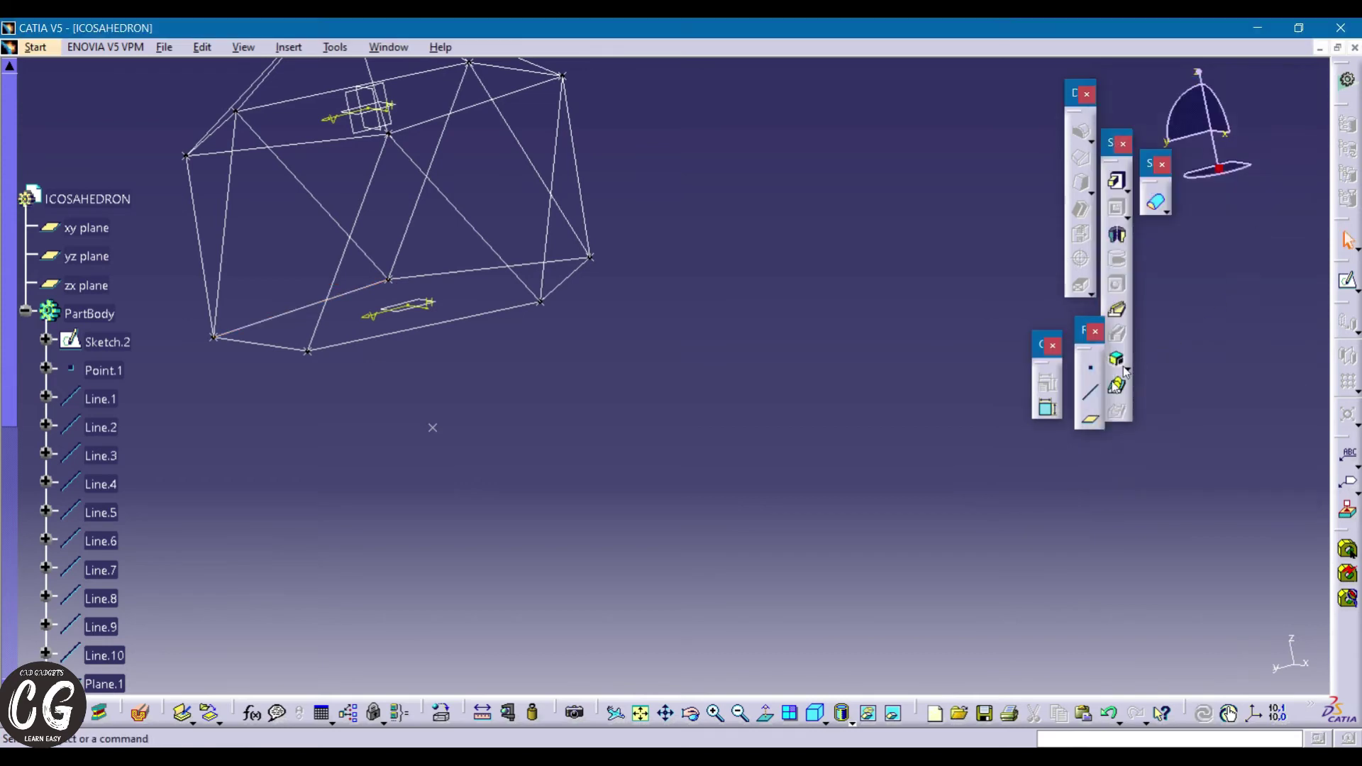
# - Create a point-to-point line from the offset pentagon's rear vertex to the new apex point
pyautogui.click(1092, 392)
pyautogui.moveTo(451, 322); pyautogui.dragTo(676, 395, button='middle')
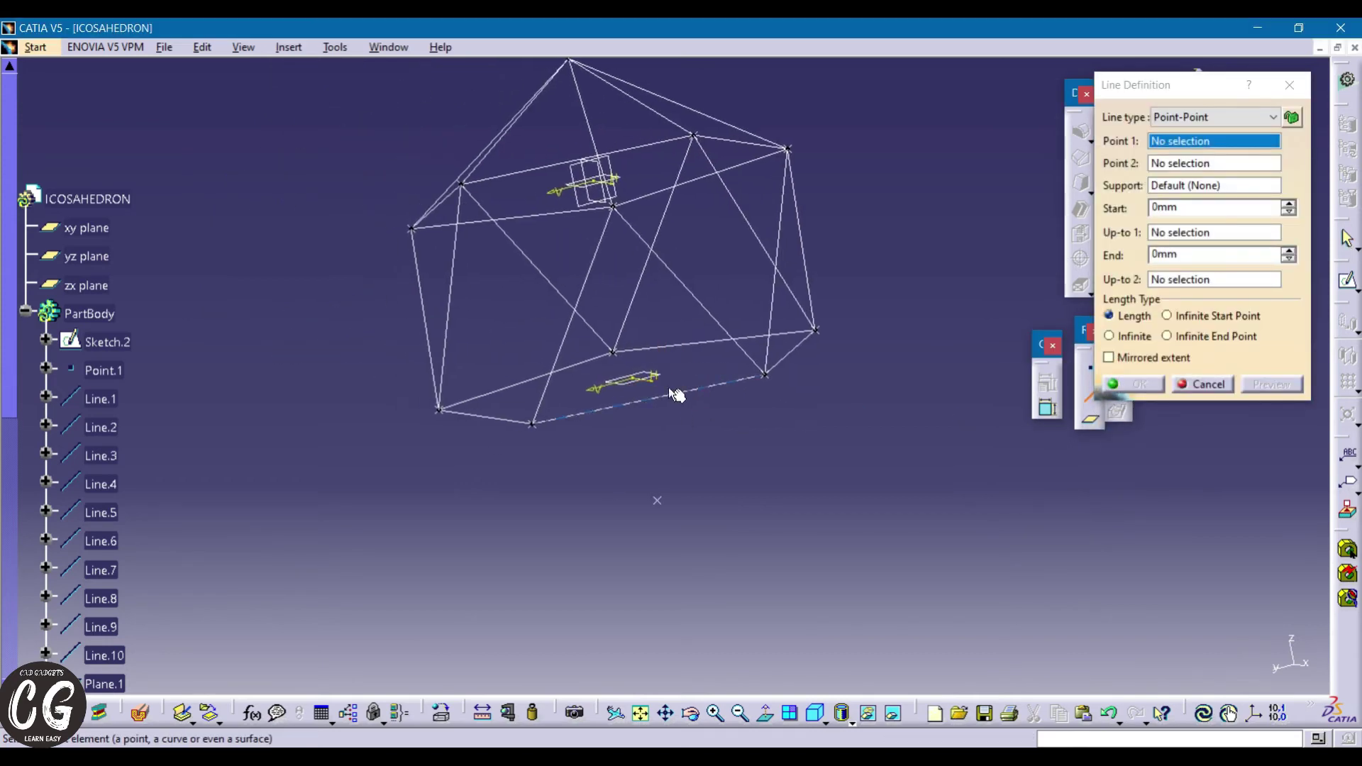
pyautogui.click(614, 352)
pyautogui.click(658, 499)
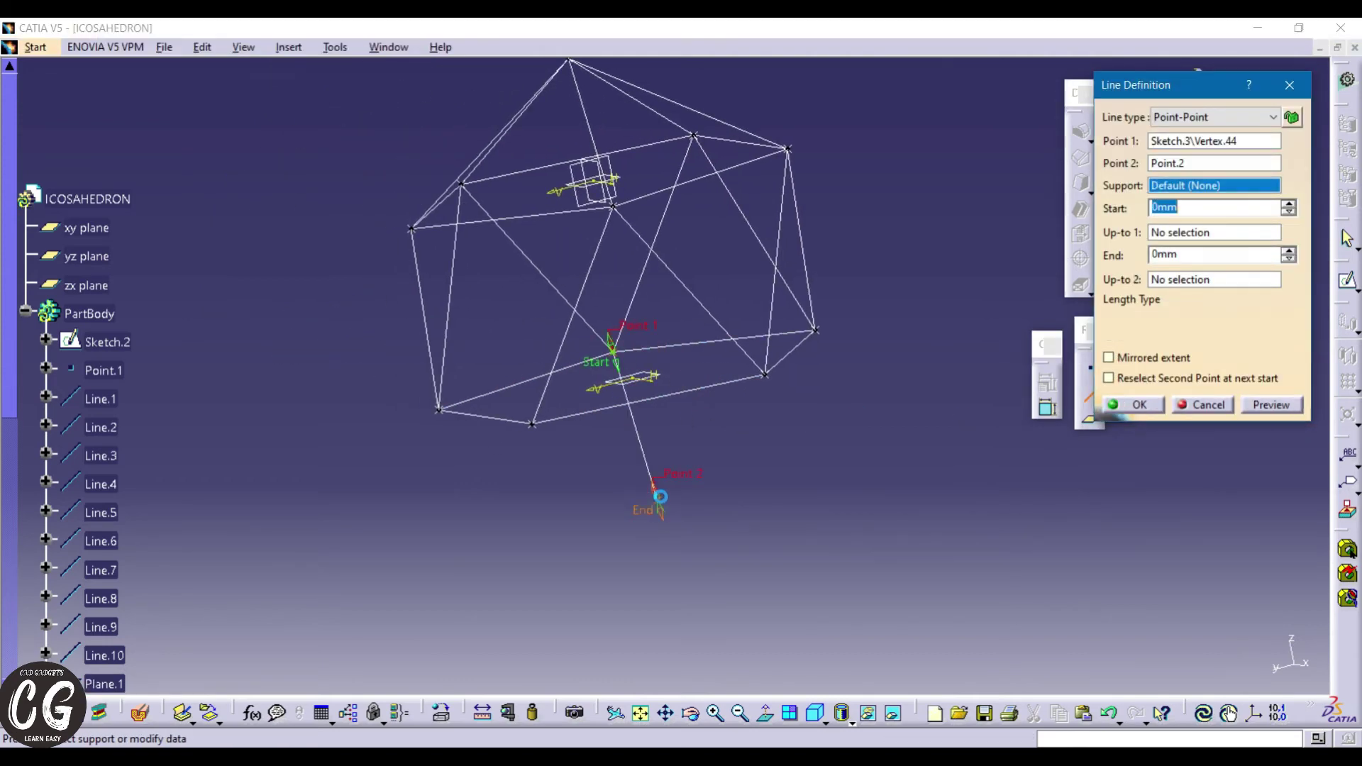
pyautogui.click(1133, 405)
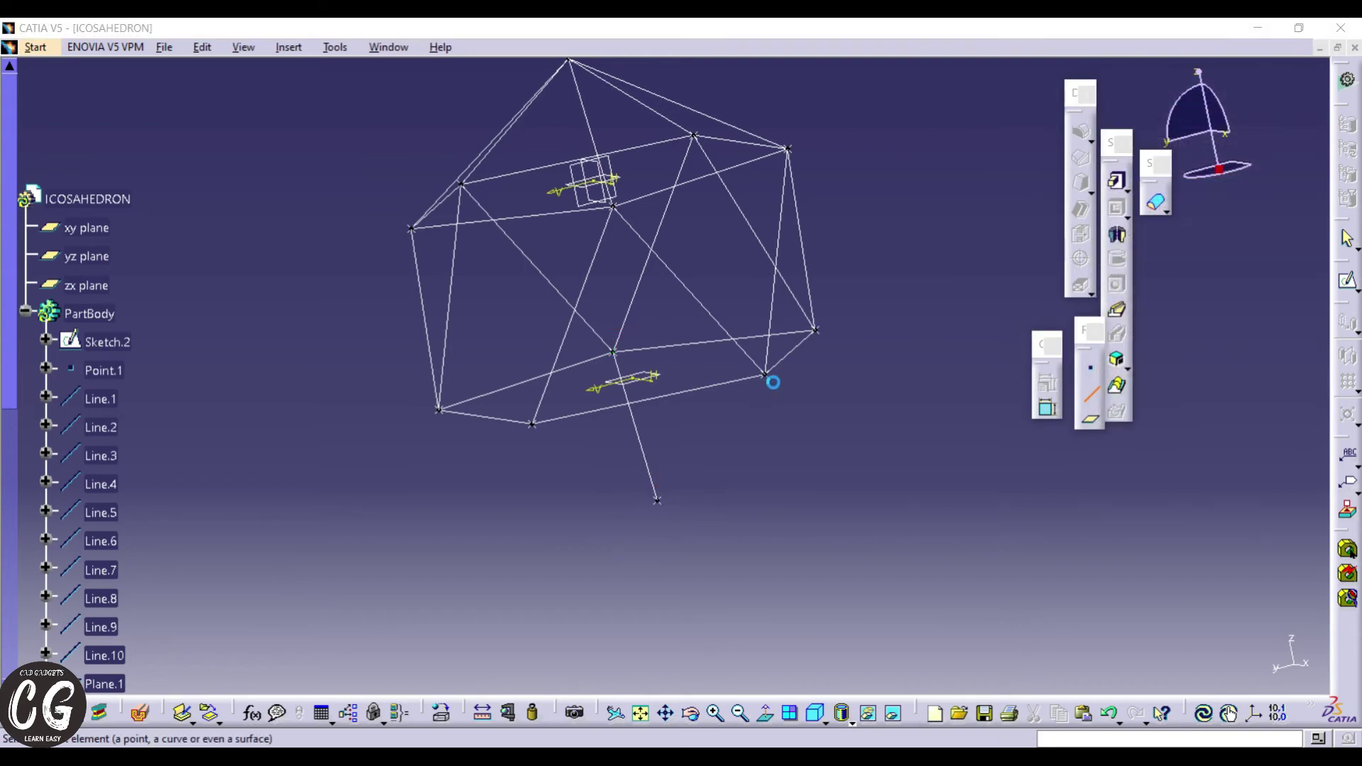
# - Create lines from the two far-right offset pentagon vertices to the new apex point
pyautogui.click(815, 331)
pyautogui.click(657, 499)
pyautogui.click(1154, 410)
pyautogui.click(766, 374)
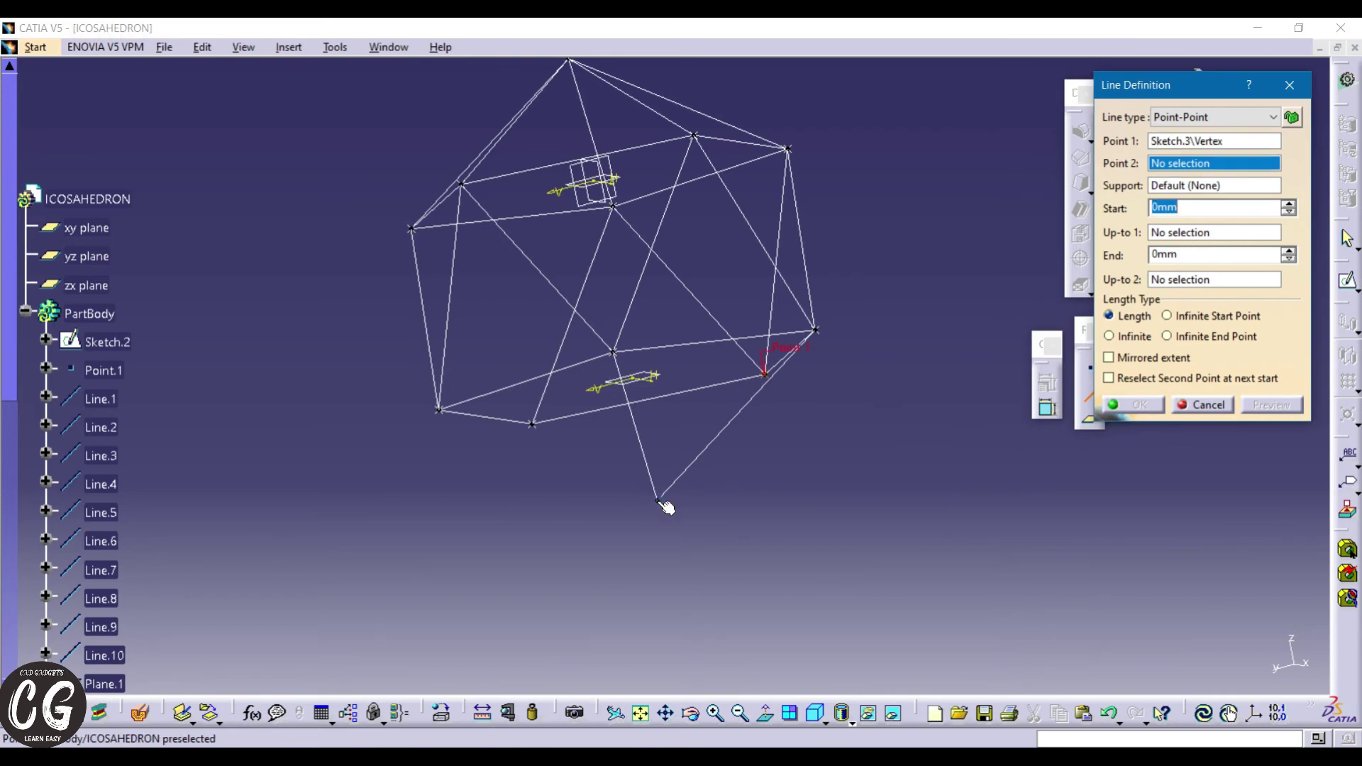
pyautogui.click(658, 499)
pyautogui.click(1139, 405)
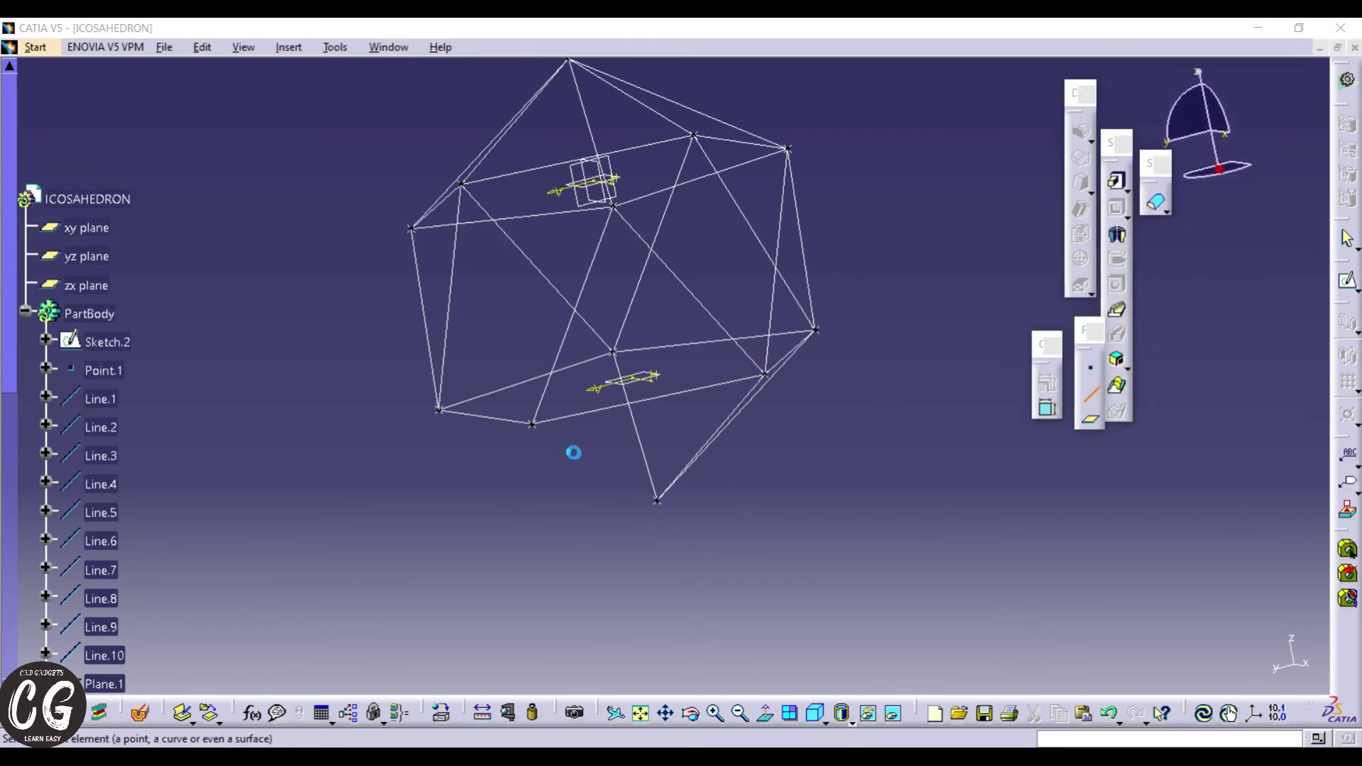
# - Create lines from the last two offset pentagon vertices to the apex point, completing the second cap, and end the Line command
pyautogui.click(535, 425)
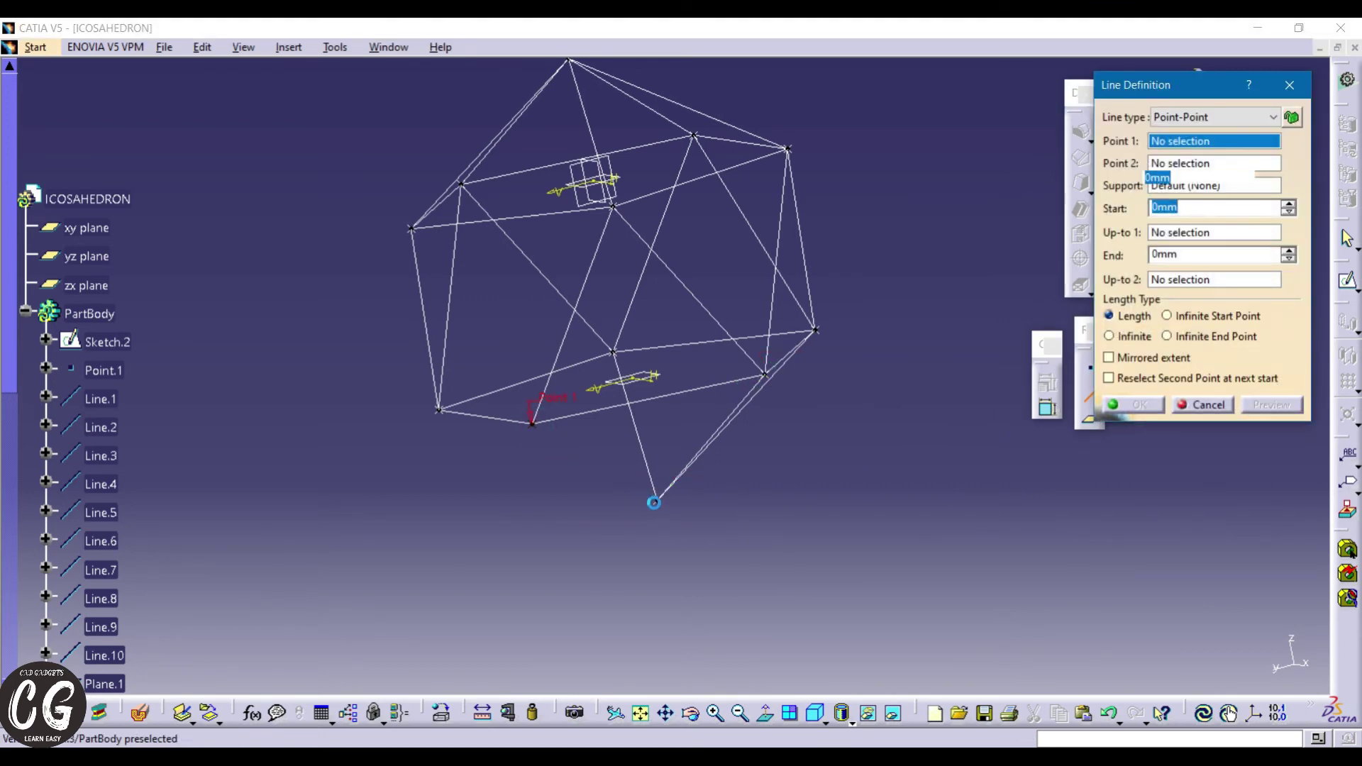
pyautogui.click(657, 499)
pyautogui.click(1128, 404)
pyautogui.click(439, 412)
pyautogui.click(657, 498)
pyautogui.click(1134, 404)
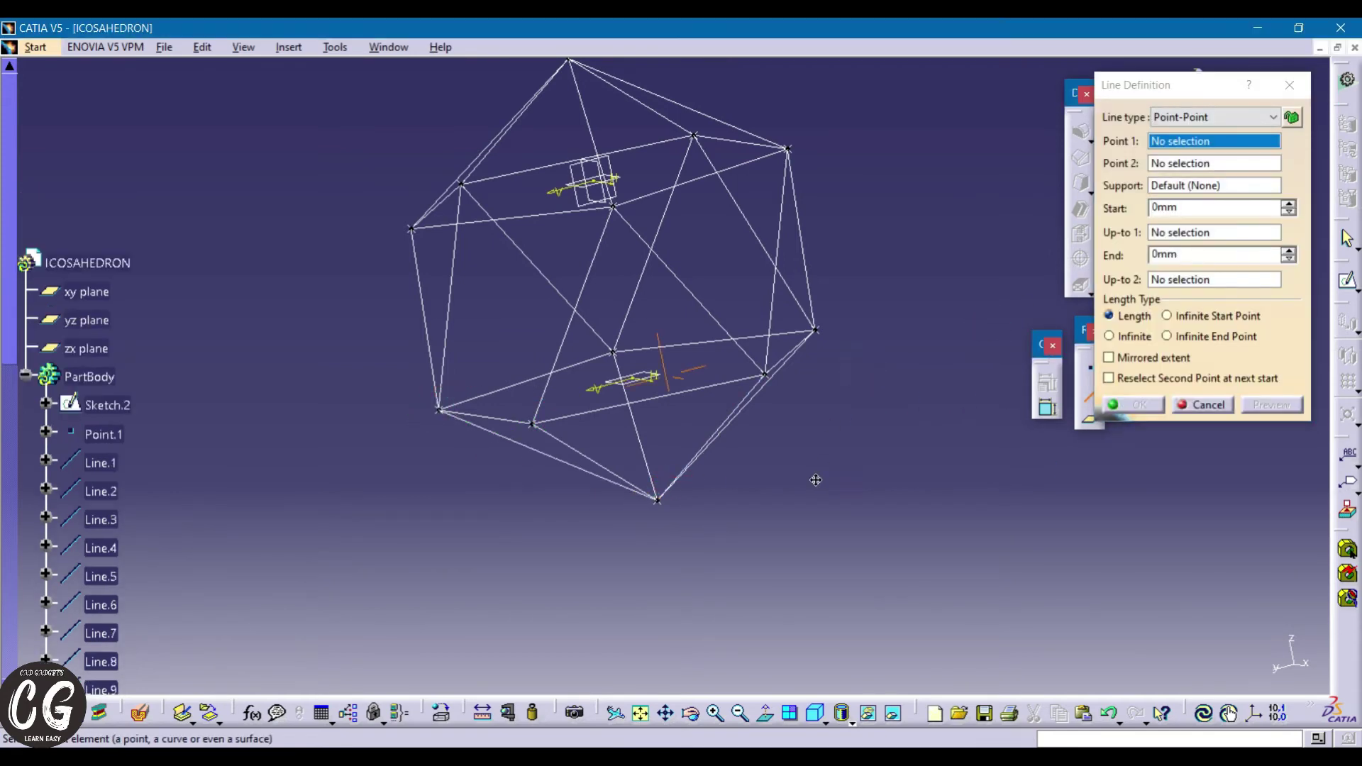
pyautogui.moveTo(816, 480); pyautogui.dragTo(798, 447, button='middle')
pyautogui.click(1287, 87)
# - Add the missing edge line between the cap base and the offset pentagon, joining the two vertices still unconnected in the band
pyautogui.moveTo(967, 426); pyautogui.dragTo(744, 276, button='middle')
pyautogui.moveTo(746, 335); pyautogui.dragTo(692, 377, button='middle')
pyautogui.moveTo(835, 428); pyautogui.dragTo(846, 318, button='middle')
pyautogui.moveTo(738, 582); pyautogui.dragTo(681, 412, button='middle')
pyautogui.click(1085, 405)
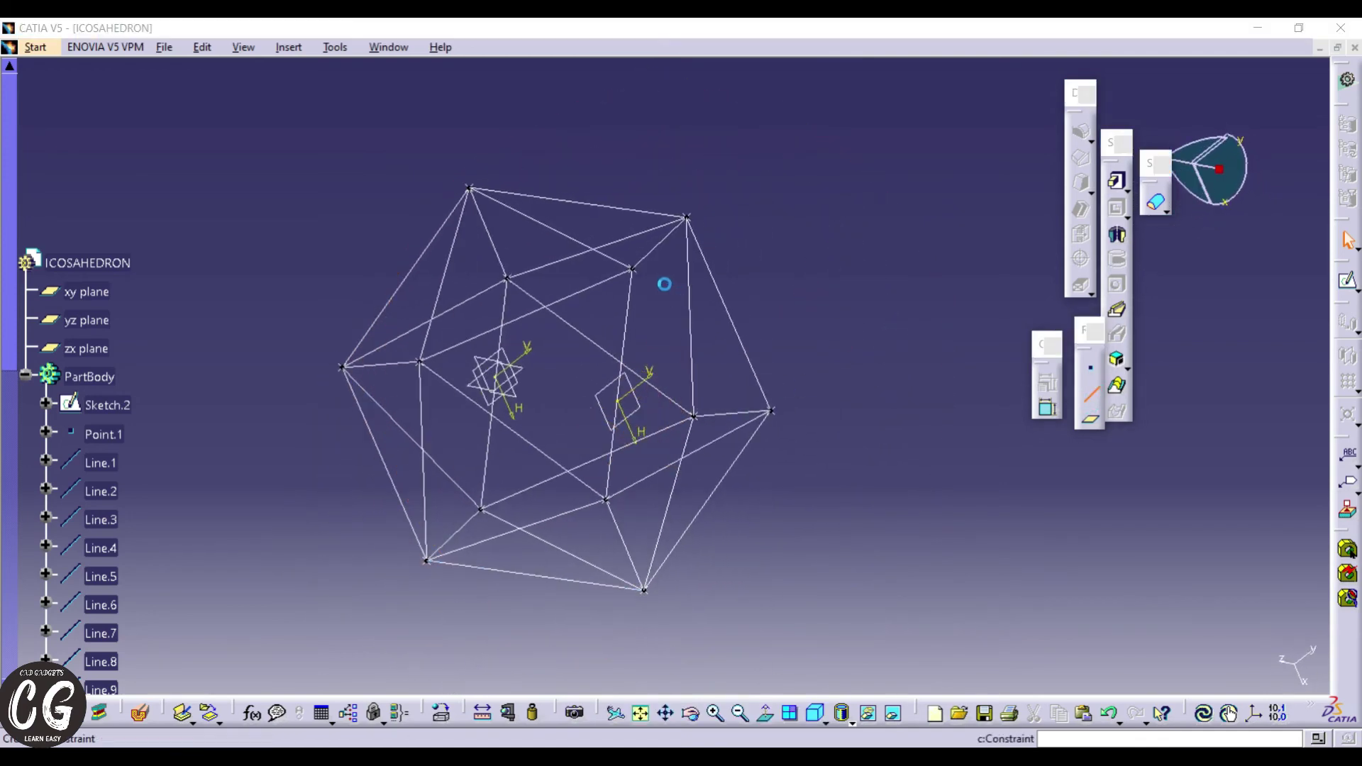
pyautogui.click(772, 412)
pyautogui.click(1131, 385)
# - Switch the part to the workbench with the surface and wireframe tools
pyautogui.moveTo(837, 446); pyautogui.dragTo(925, 462, button='middle')
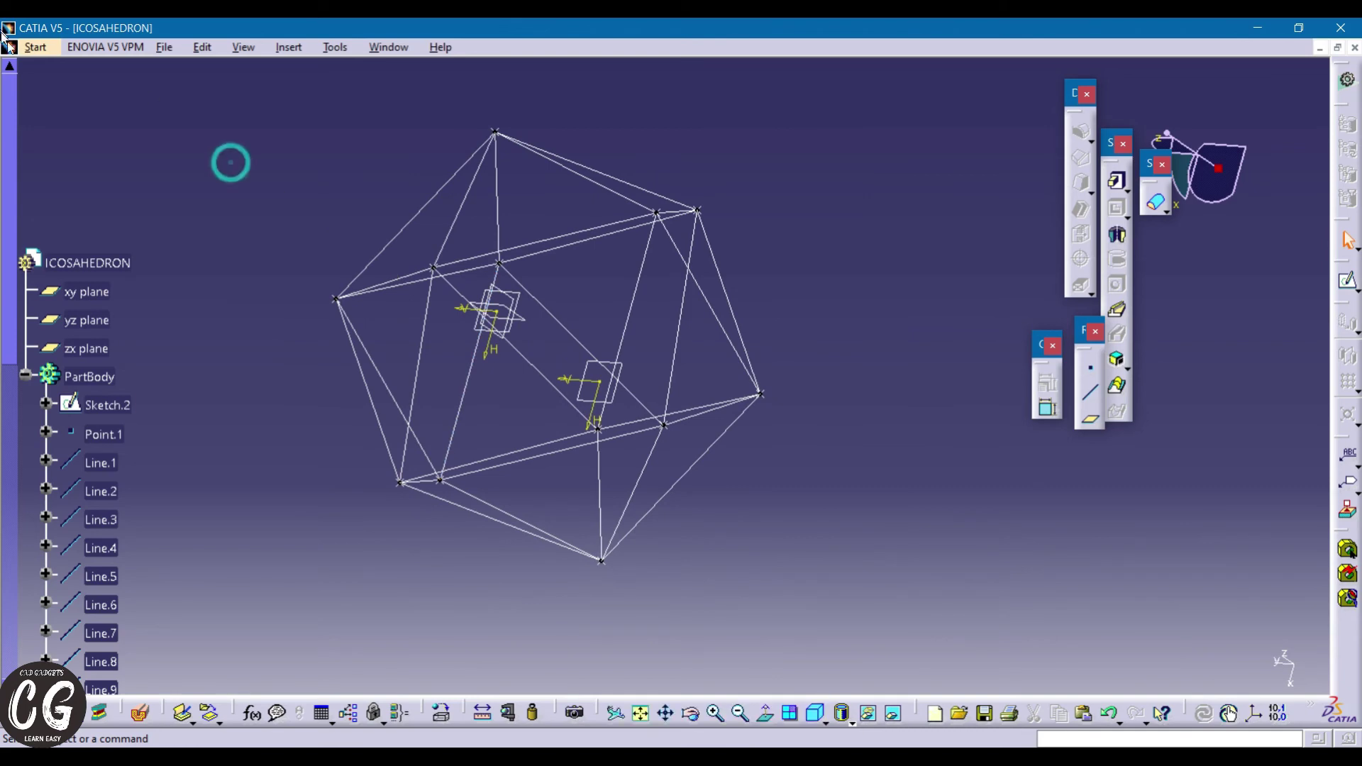
pyautogui.click(27, 47)
pyautogui.moveTo(142, 88)
pyautogui.click(383, 428)
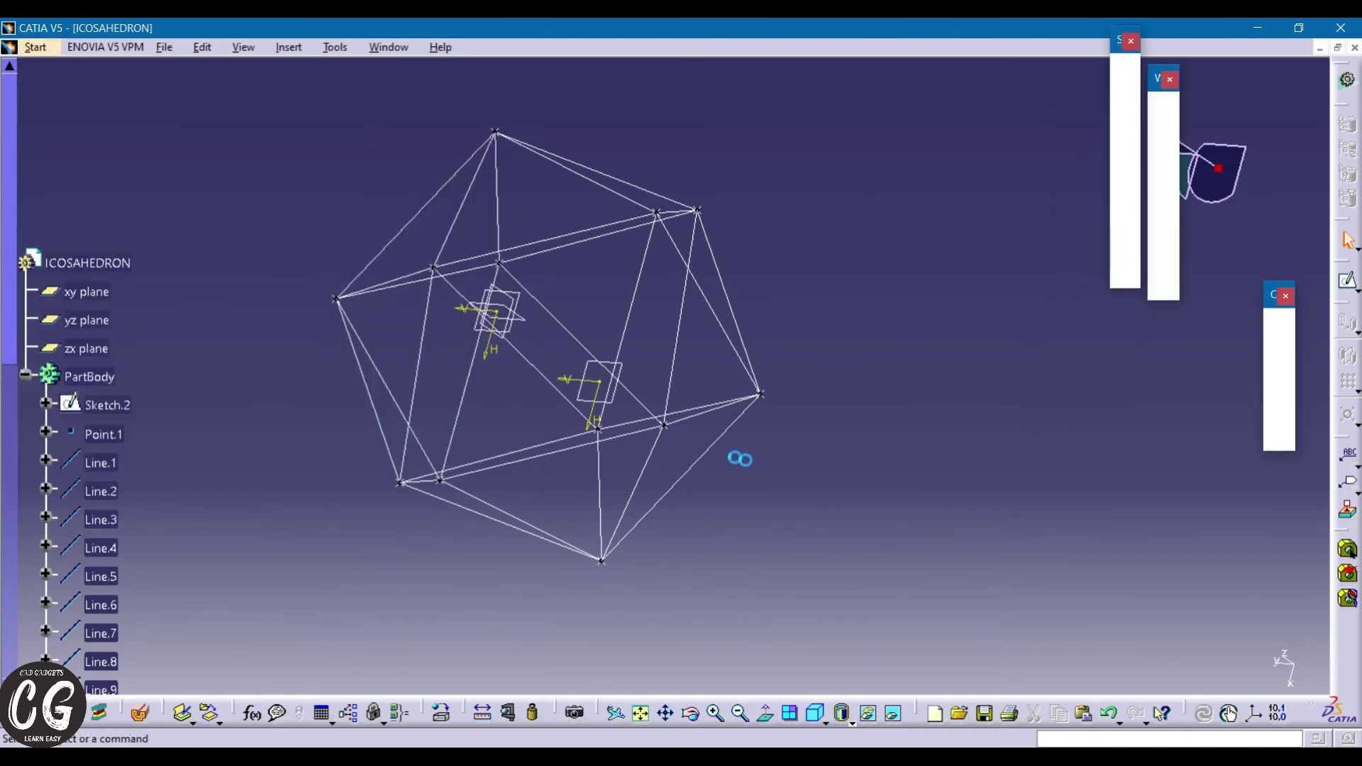
# - Fill a side triangle standing on an offset pentagon edge and the second cap's triangle sharing that edge, using their three edge lines each
pyautogui.moveTo(677, 195)
pyautogui.mouseDown(button='middle')
pyautogui.moveTo(730, 298)
pyautogui.moveTo(639, 176)
pyautogui.moveTo(760, 201)
pyautogui.moveTo(455, 229)
pyautogui.moveTo(599, 453)
pyautogui.moveTo(459, 298)
pyautogui.moveTo(662, 222)
pyautogui.moveTo(670, 310)
pyautogui.moveTo(648, 319)
pyautogui.moveTo(587, 168)
pyautogui.moveTo(686, 191)
pyautogui.mouseUp(button='middle')
pyautogui.click(1125, 227)
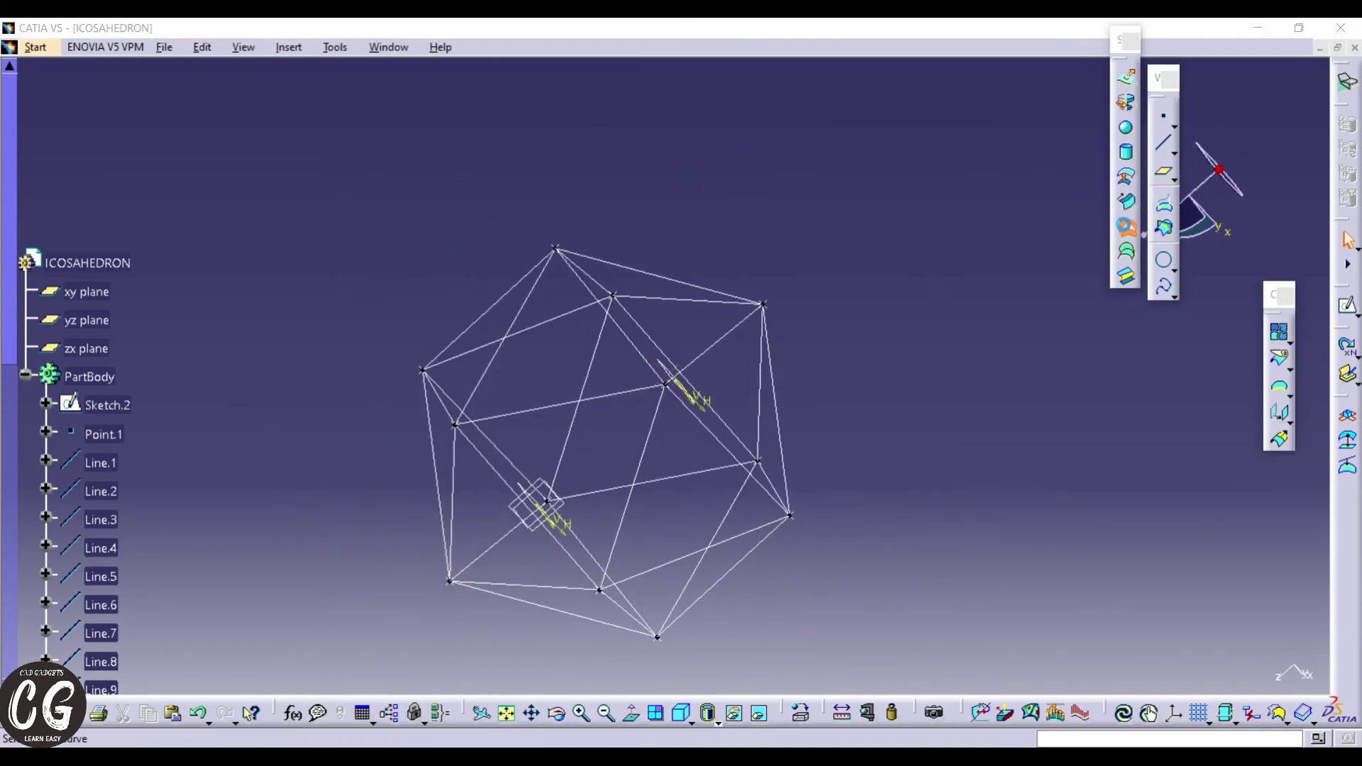
pyautogui.click(532, 284)
pyautogui.click(608, 313)
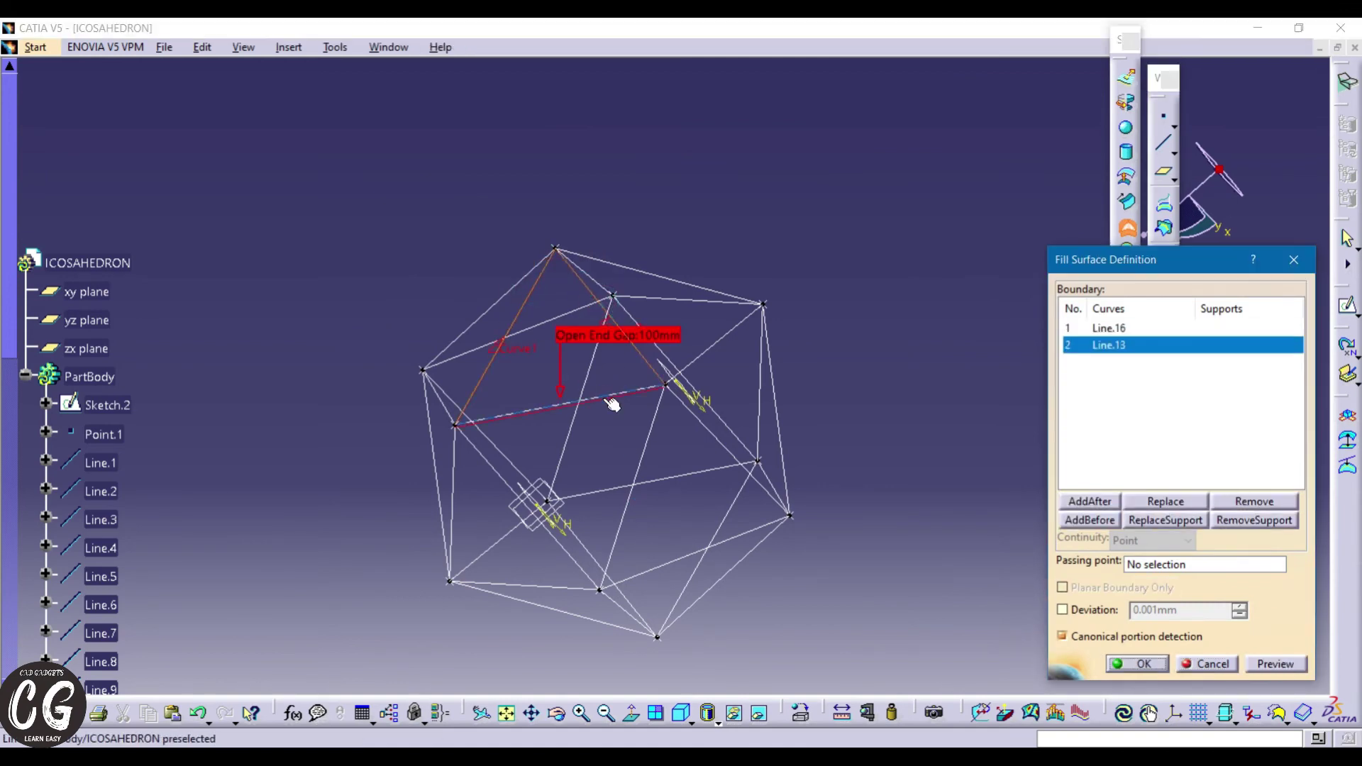
pyautogui.click(609, 395)
pyautogui.click(1135, 664)
pyautogui.moveTo(644, 304)
pyautogui.mouseDown(button='middle')
pyautogui.moveTo(674, 265)
pyautogui.moveTo(663, 307)
pyautogui.mouseUp(button='middle')
pyautogui.click(663, 304)
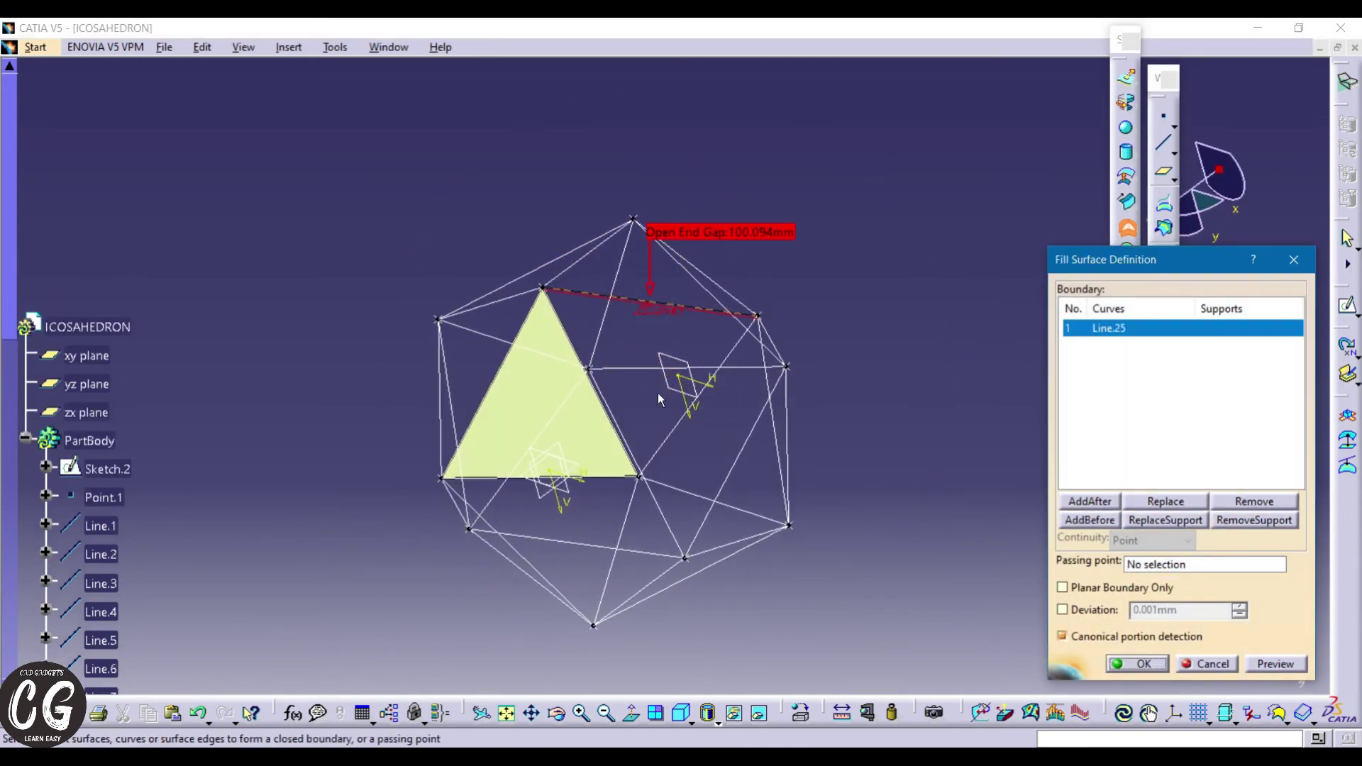
pyautogui.click(679, 426)
pyautogui.click(602, 397)
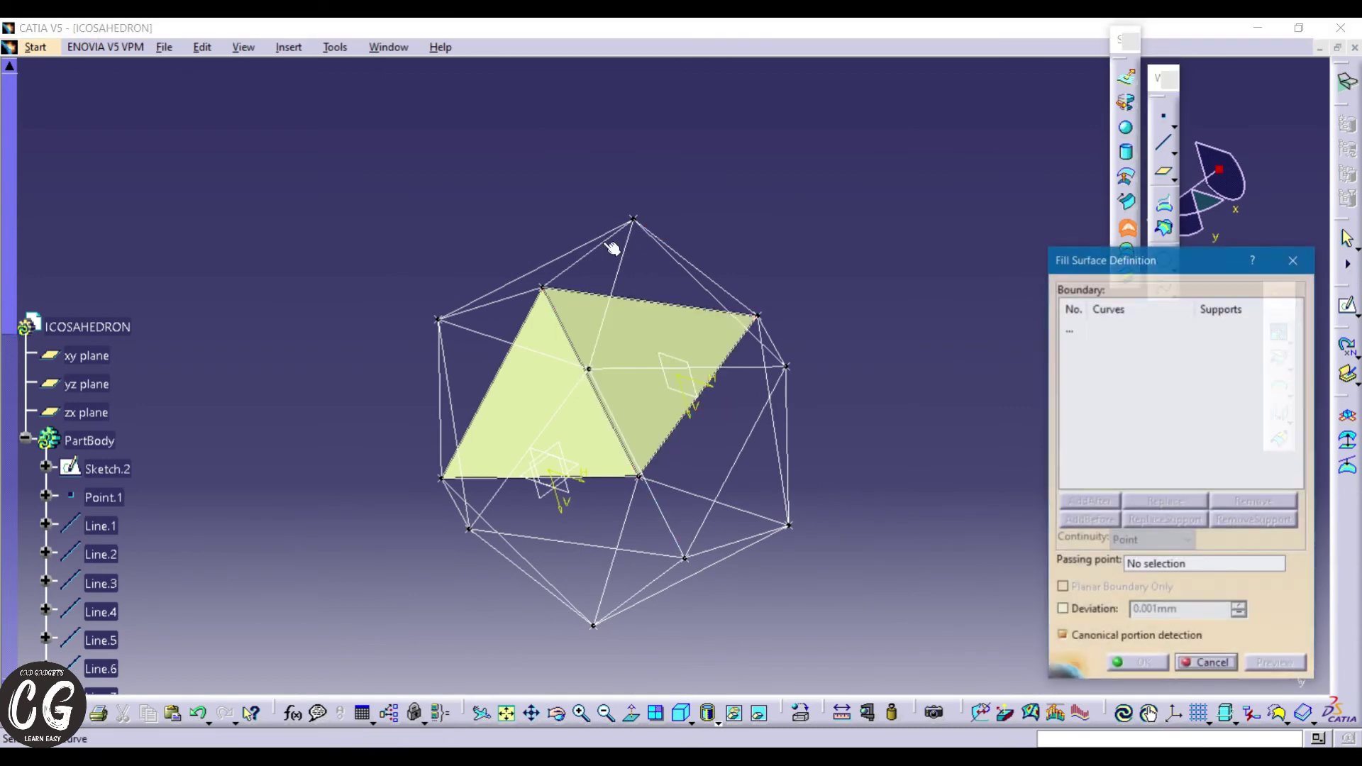
# - Fill the side triangle on the next offset pentagon edge and the second cap's triangle sharing that edge
pyautogui.click(607, 234)
pyautogui.moveTo(658, 198); pyautogui.dragTo(647, 244, button='middle')
pyautogui.click(619, 248)
pyautogui.click(618, 248)
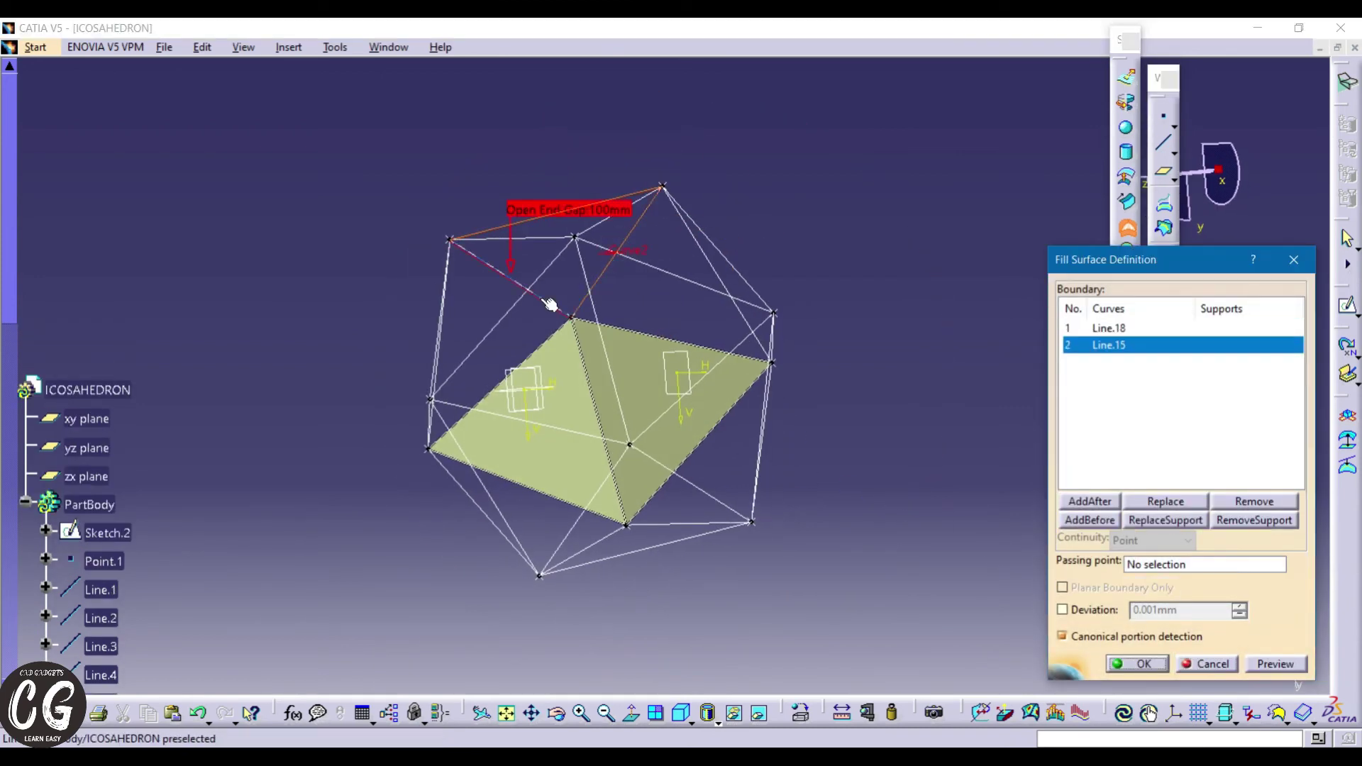
pyautogui.click(550, 304)
pyautogui.click(1135, 663)
pyautogui.click(717, 274)
pyautogui.click(610, 262)
pyautogui.click(660, 338)
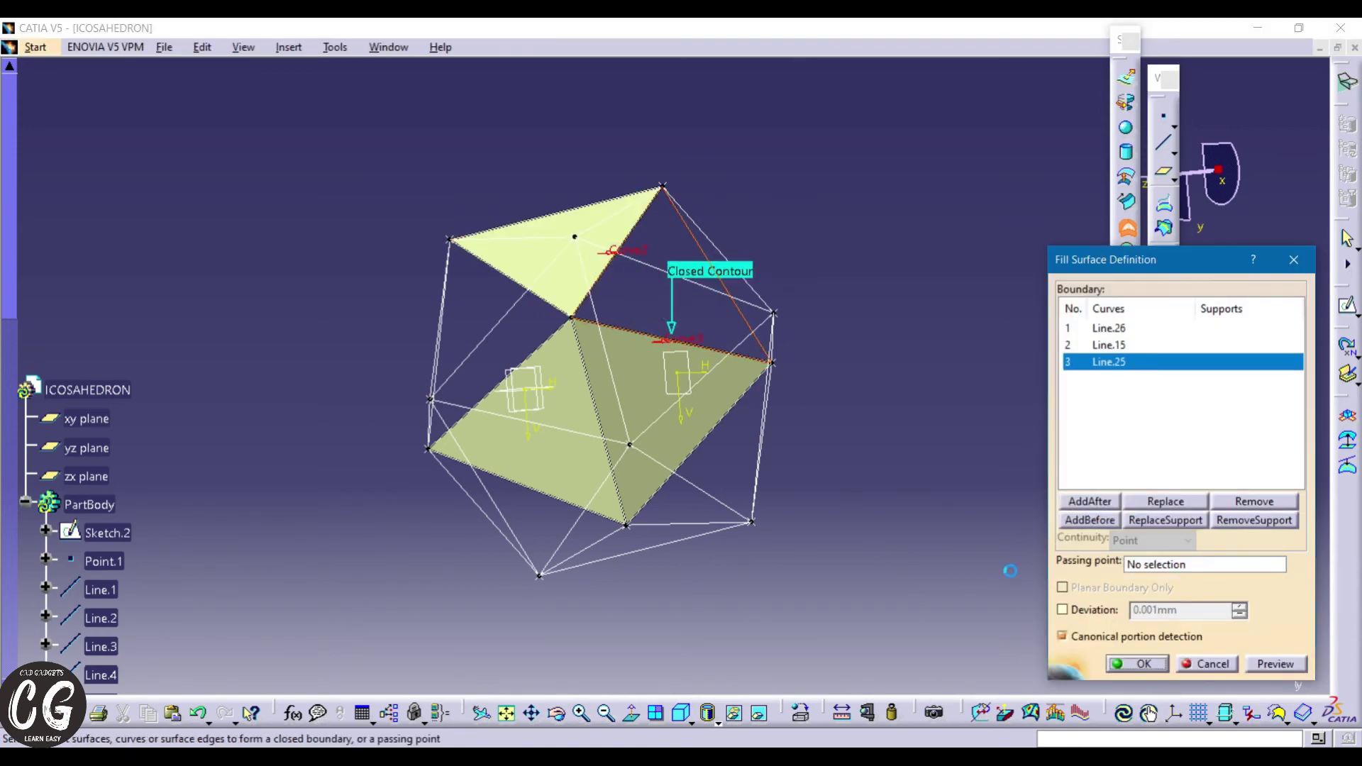
pyautogui.click(1149, 665)
# - Fill the open side triangle lying between the two already filled side triangles
pyautogui.click(490, 265)
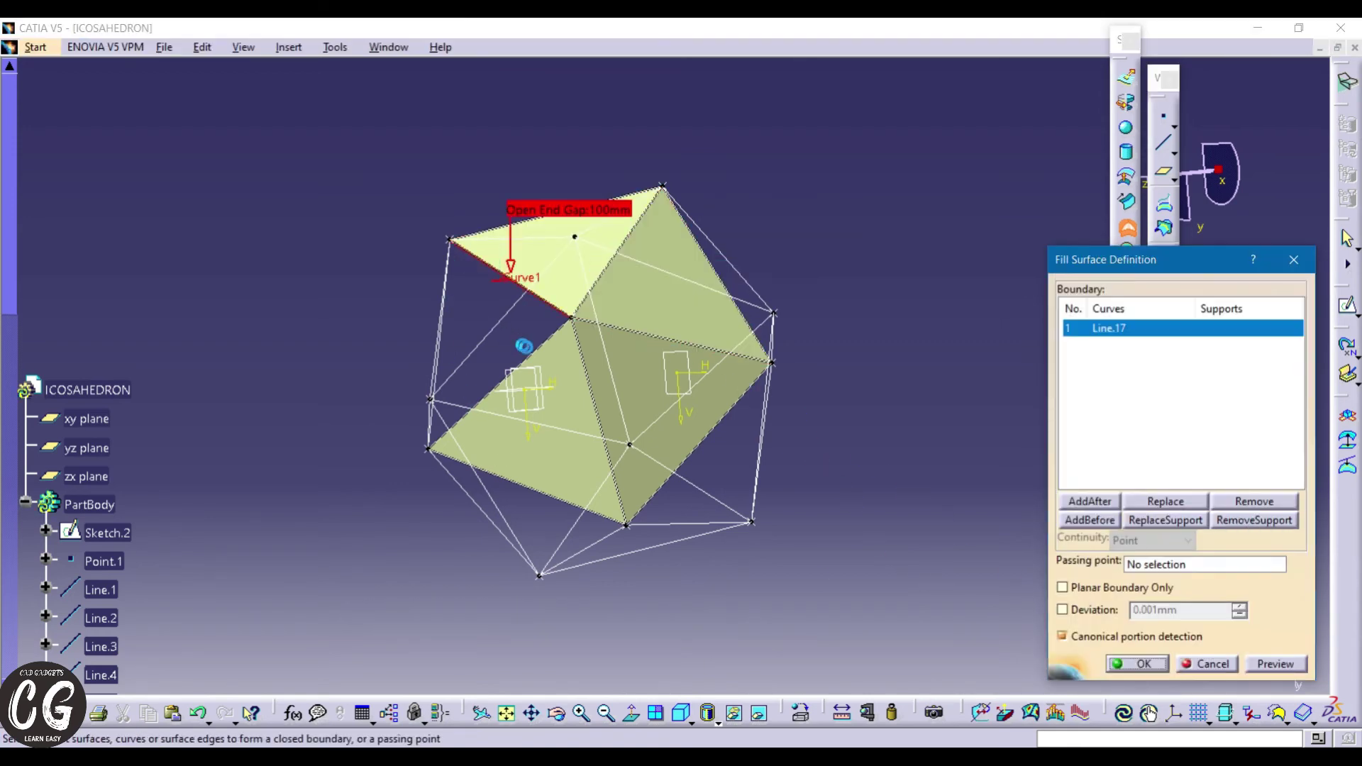
pyautogui.moveTo(466, 312); pyautogui.dragTo(531, 186, button='middle')
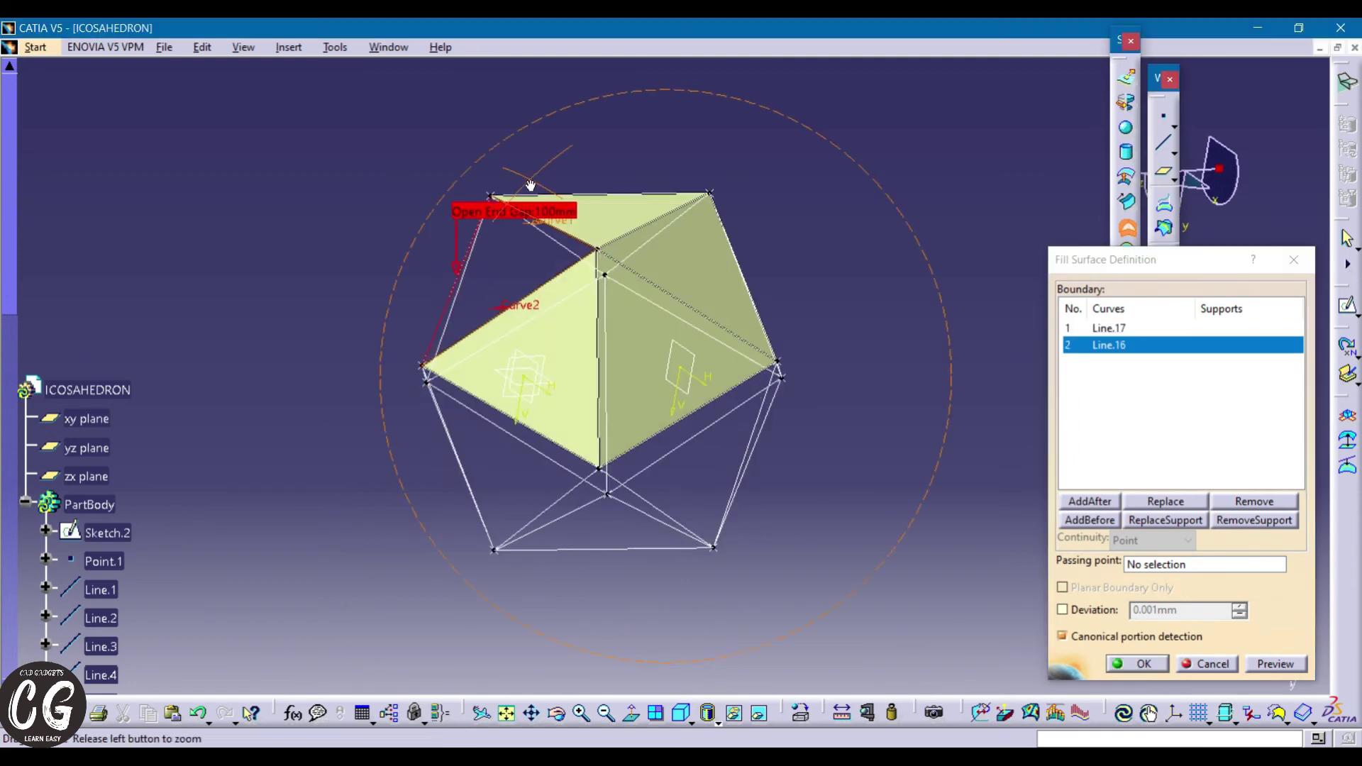
pyautogui.click(456, 280)
pyautogui.click(1137, 663)
# - Fill two neighbouring triangular faces of the first cap, on the side opposite the existing surfaces
pyautogui.moveTo(639, 333); pyautogui.dragTo(798, 207, button='middle')
pyautogui.click(750, 168)
pyautogui.click(689, 208)
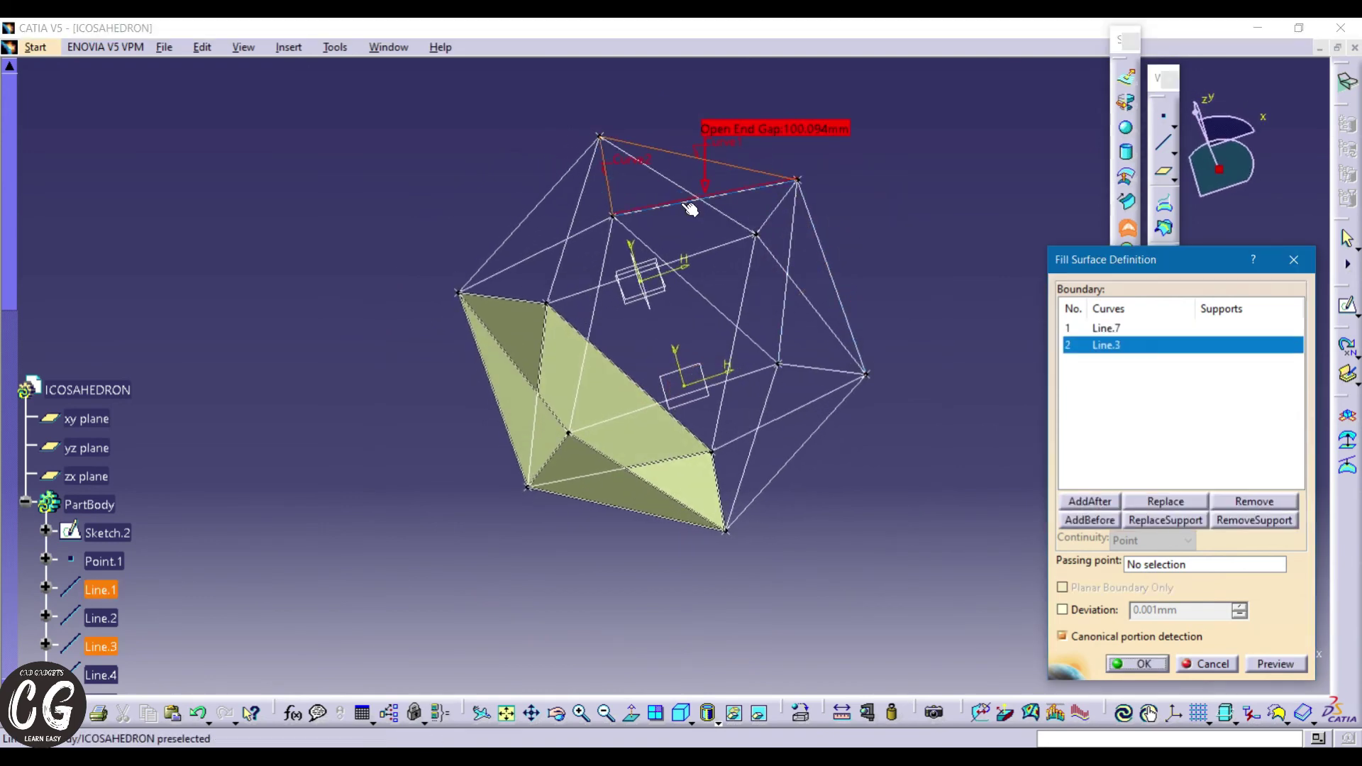
pyautogui.click(1136, 663)
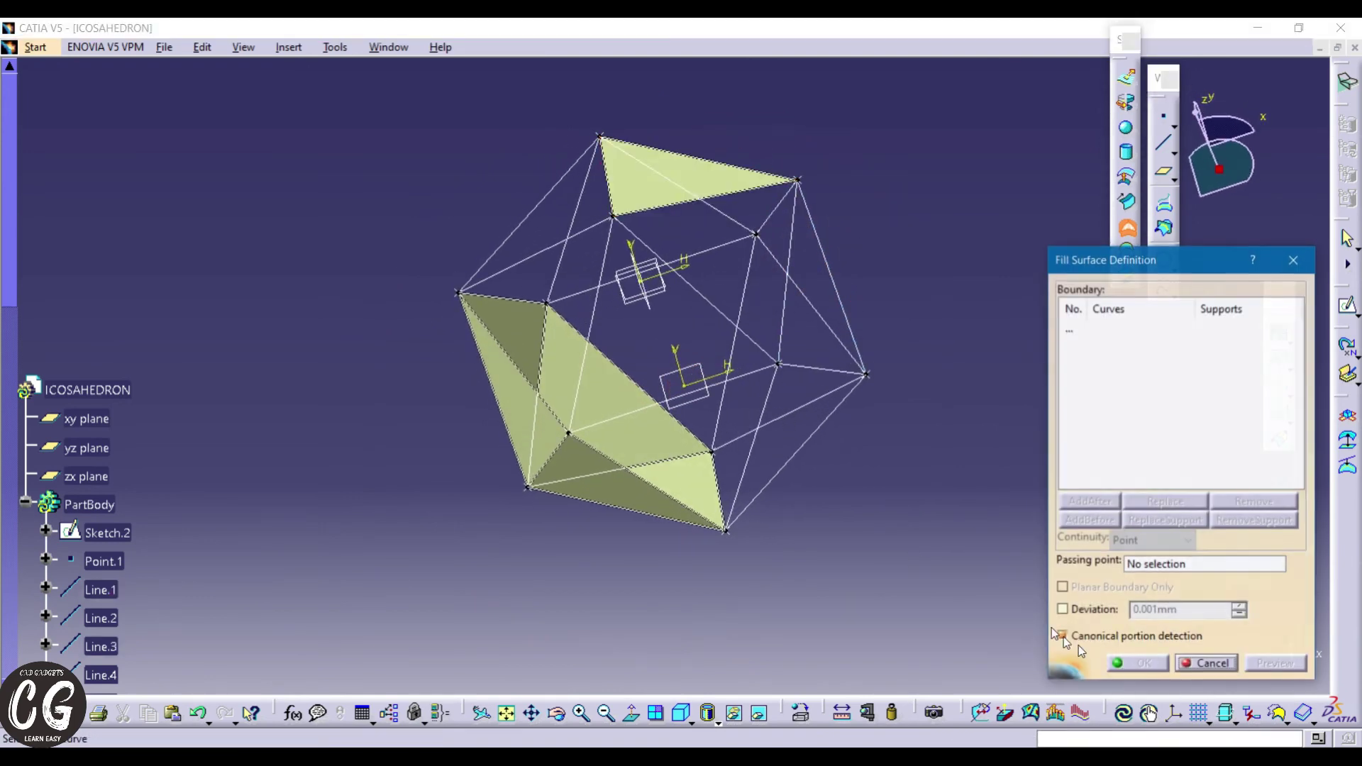
pyautogui.click(793, 255)
pyautogui.click(744, 193)
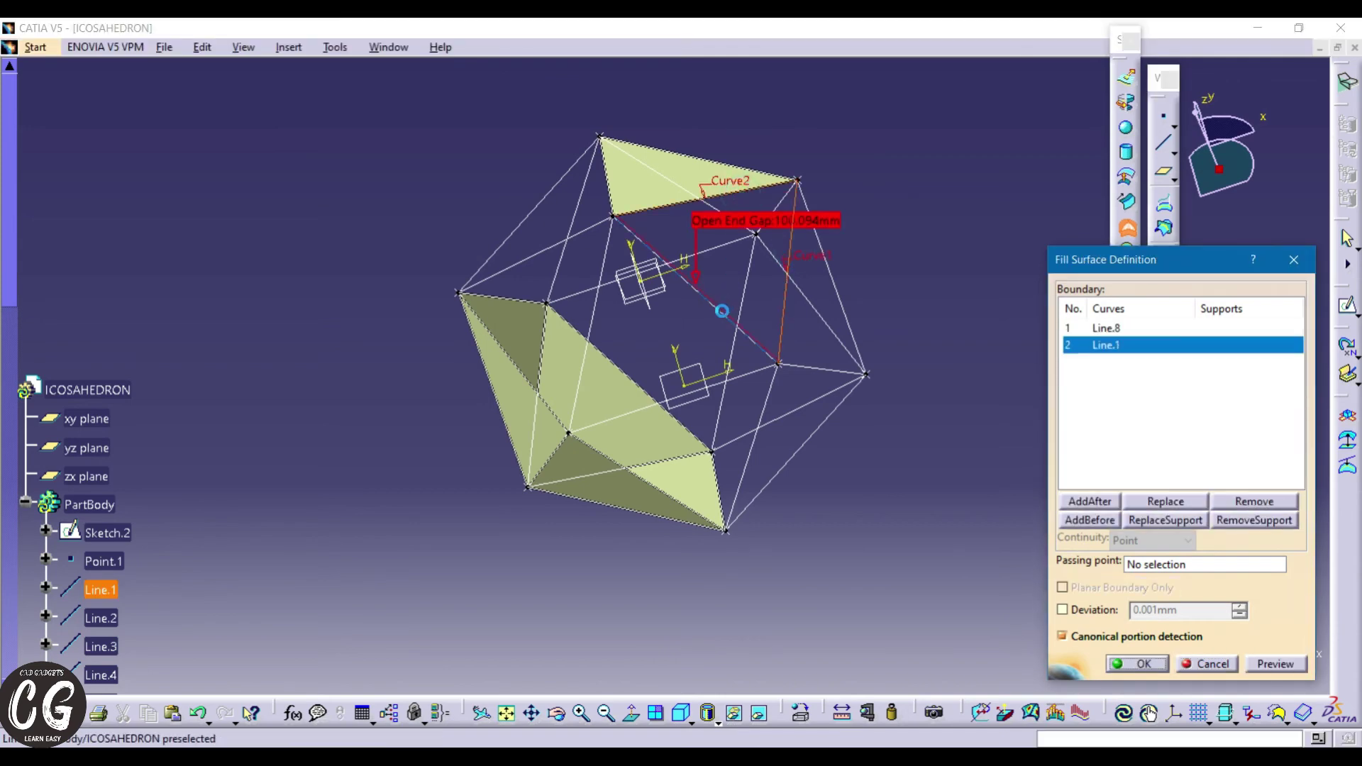
pyautogui.click(717, 307)
pyautogui.click(1128, 663)
# - Fill the side triangle adjoining the second filled first-cap face and the side triangle next to it
pyautogui.click(800, 245)
pyautogui.click(738, 241)
pyautogui.click(786, 353)
pyautogui.click(1135, 663)
pyautogui.moveTo(896, 292); pyautogui.dragTo(731, 341, button='middle')
pyautogui.click(696, 237)
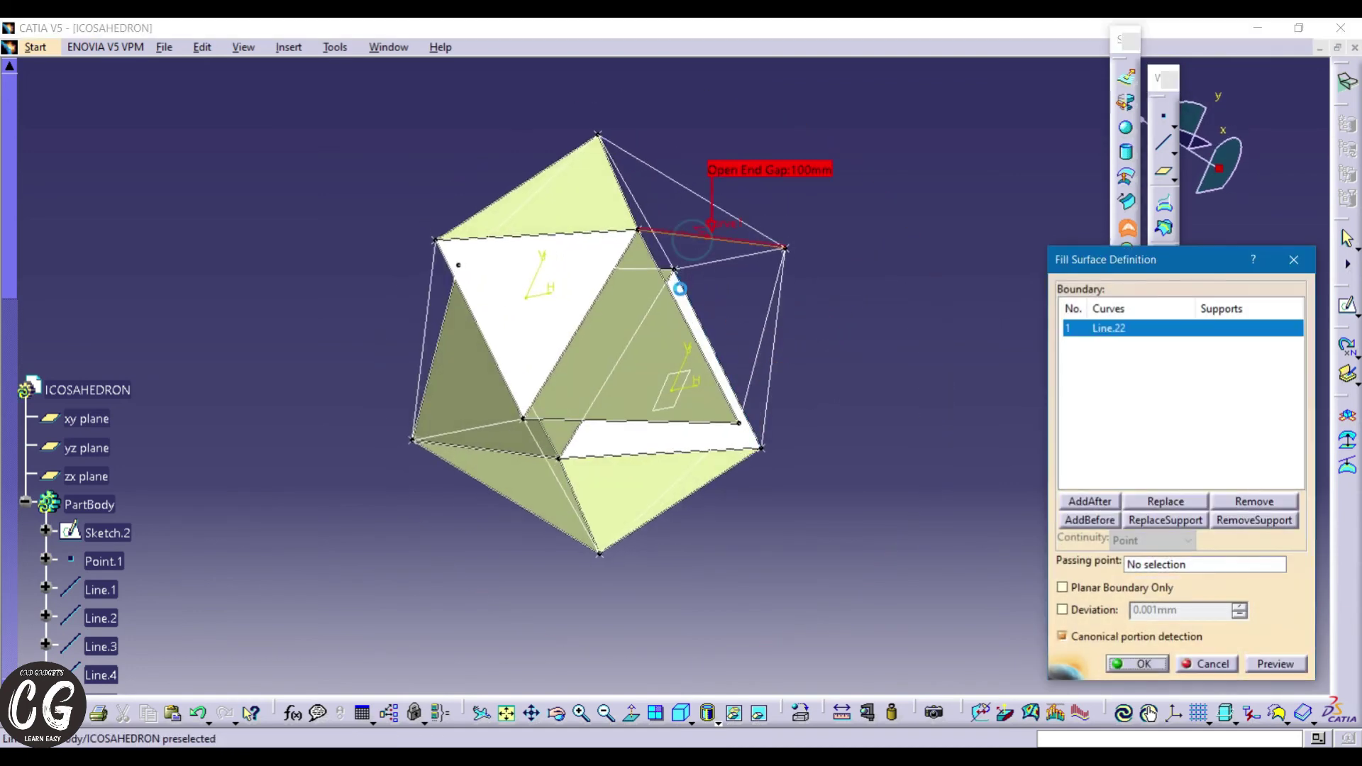
pyautogui.click(674, 297)
pyautogui.click(765, 319)
pyautogui.click(1135, 663)
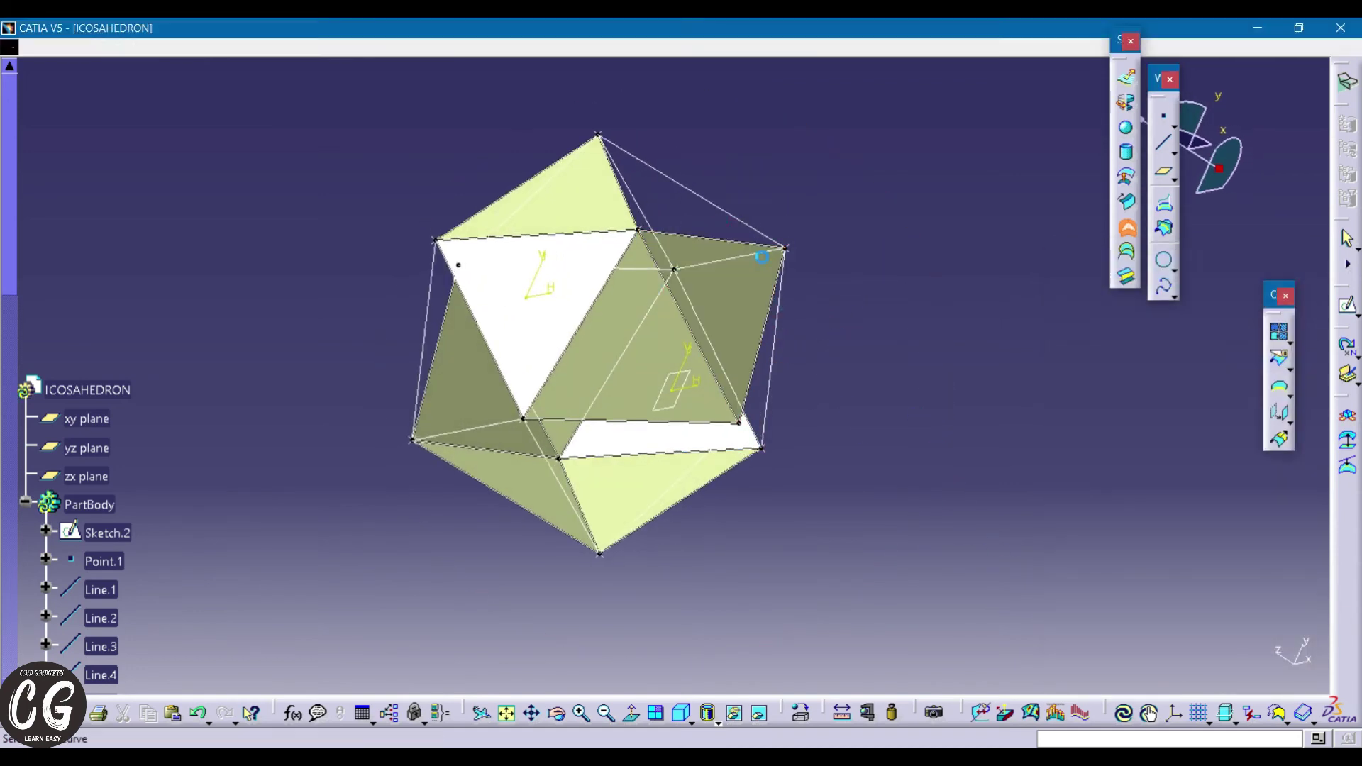
# - Fill the side triangle between the first cap's filled face and the last side triangle, plus another open side triangle around the band
pyautogui.click(718, 201)
pyautogui.click(629, 201)
pyautogui.click(709, 237)
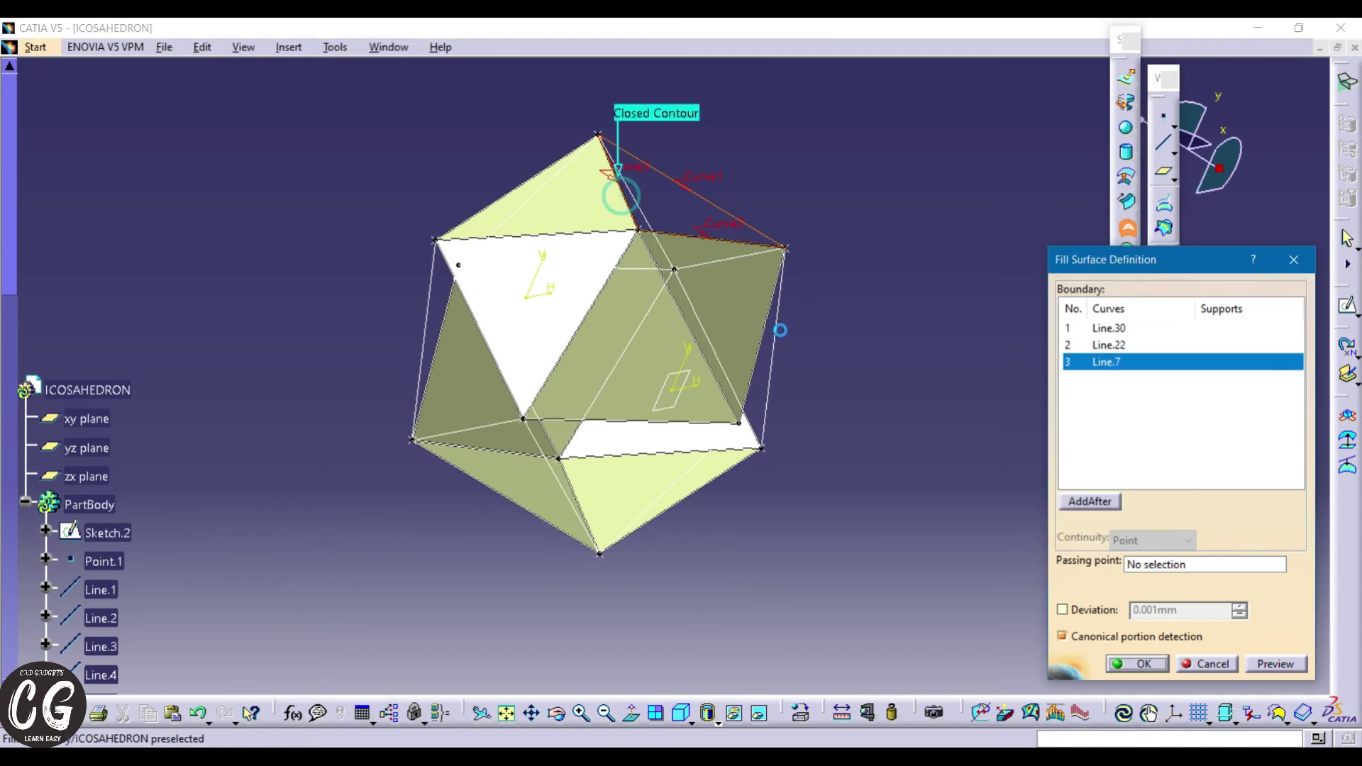
pyautogui.click(1129, 665)
pyautogui.moveTo(873, 397); pyautogui.dragTo(556, 155, button='middle')
pyautogui.click(643, 355)
pyautogui.click(653, 234)
pyautogui.click(554, 342)
pyautogui.click(1124, 664)
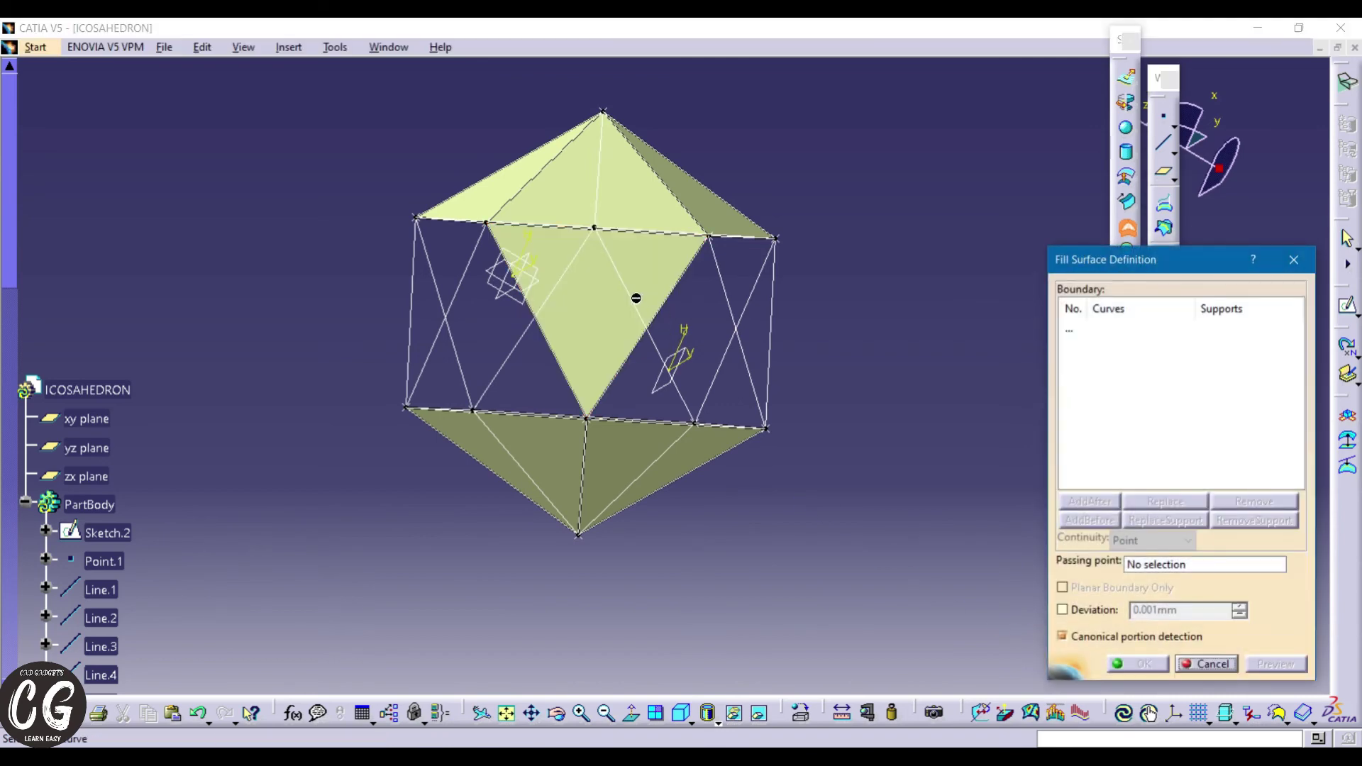
# - Fill the open side triangle on the far side of the band, opposite the filled front side triangle
pyautogui.click(632, 295)
pyautogui.click(562, 278)
pyautogui.moveTo(647, 376); pyautogui.dragTo(667, 396, button='middle')
pyautogui.click(667, 399)
pyautogui.click(1135, 664)
# - Fill the open side triangle bounded by Line.27, Line.14 and the edge that closes their contour
pyautogui.moveTo(823, 437); pyautogui.dragTo(907, 219, button='middle')
pyautogui.click(763, 261)
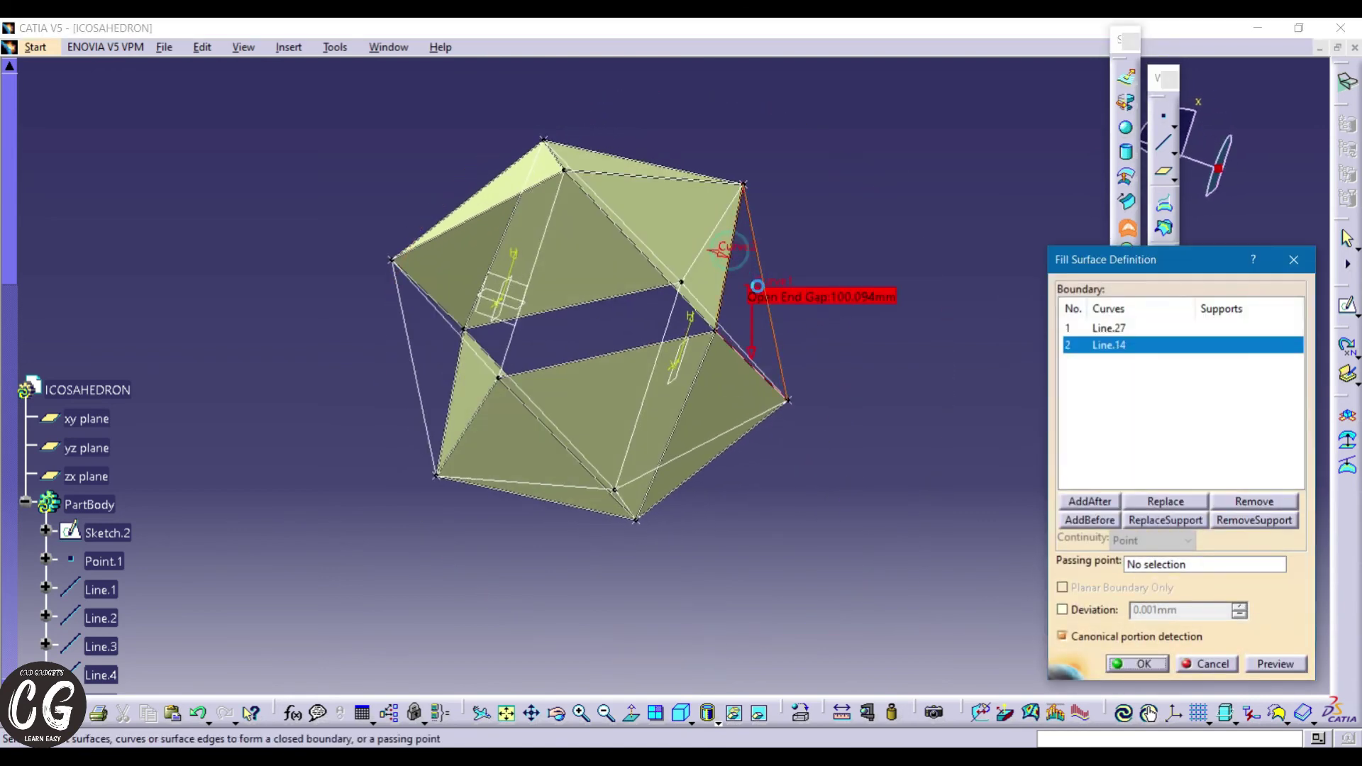
pyautogui.moveTo(758, 286); pyautogui.dragTo(871, 322, button='middle')
pyautogui.click(767, 376)
pyautogui.click(1135, 663)
# - Fill the open triangle bounded by Line.2, Line.4 and the edge joining their free ends
pyautogui.moveTo(894, 419); pyautogui.dragTo(931, 214, button='middle')
pyautogui.moveTo(831, 222); pyautogui.dragTo(598, 319, button='middle')
pyautogui.click(589, 320)
pyautogui.click(649, 256)
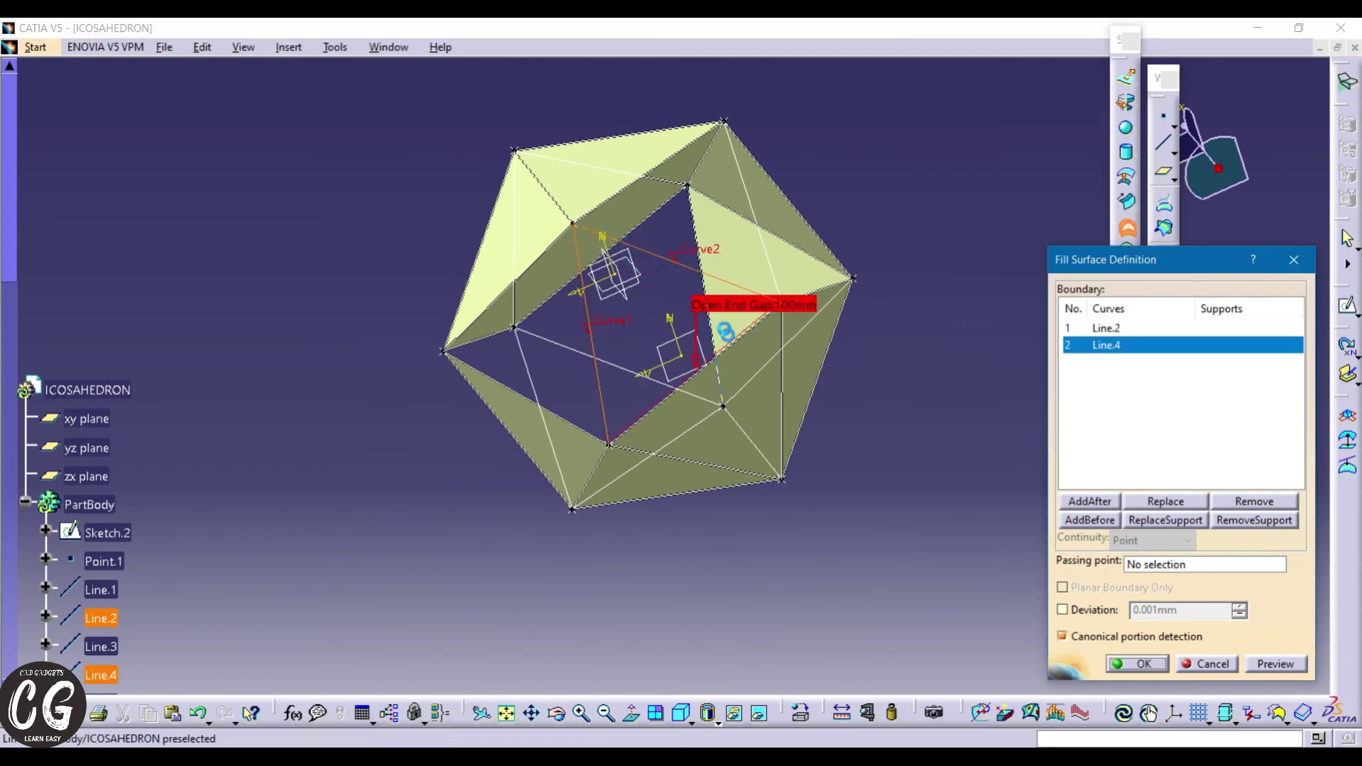
pyautogui.click(733, 344)
pyautogui.click(1136, 663)
# - Fill the open side triangle bounded by Line.9, Line.19 and Line.18
pyautogui.moveTo(916, 337); pyautogui.dragTo(816, 351, button='middle')
pyautogui.click(675, 212)
pyautogui.moveTo(797, 204); pyautogui.dragTo(773, 266, button='middle')
pyautogui.click(721, 284)
pyautogui.click(745, 371)
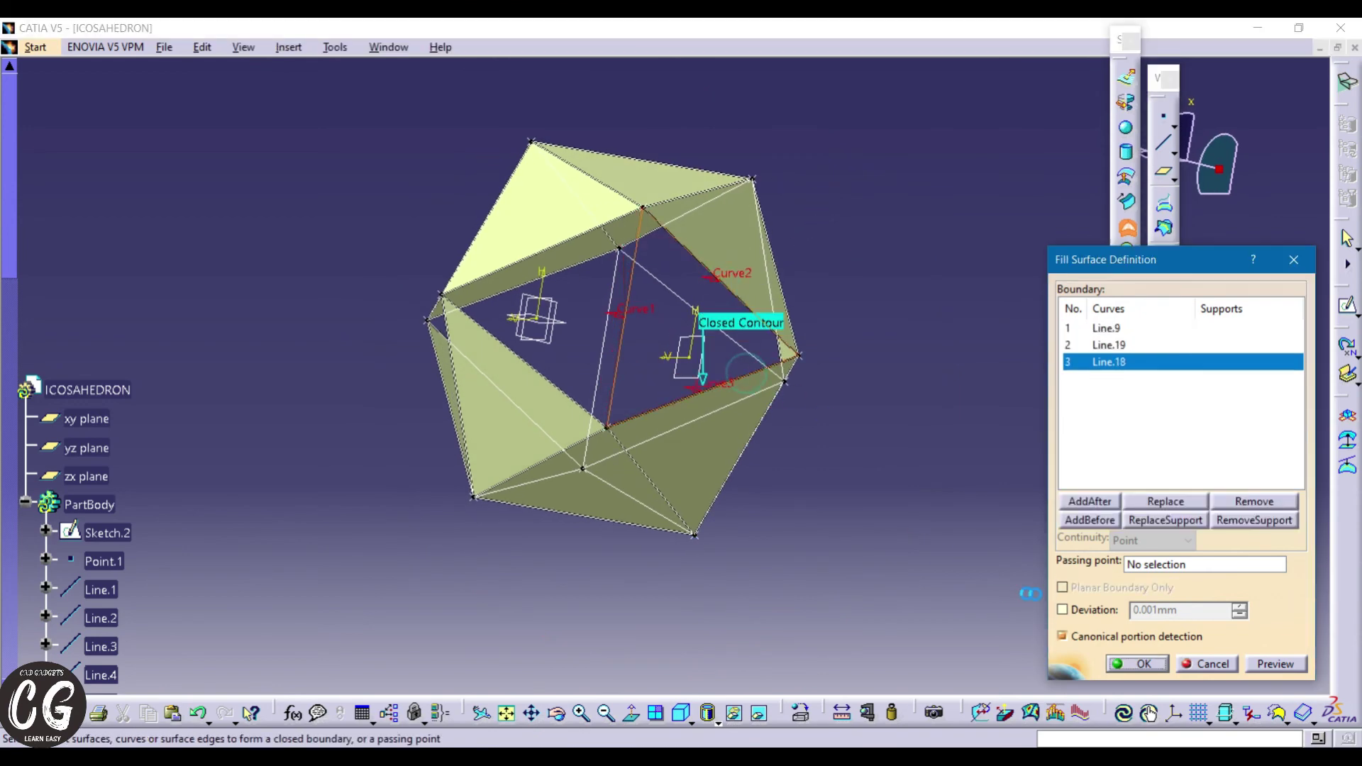
pyautogui.click(1116, 662)
# - Fill the neighbouring open triangle bounded by Line.10, Line.9 and the edge that closes them
pyautogui.click(568, 242)
pyautogui.click(629, 298)
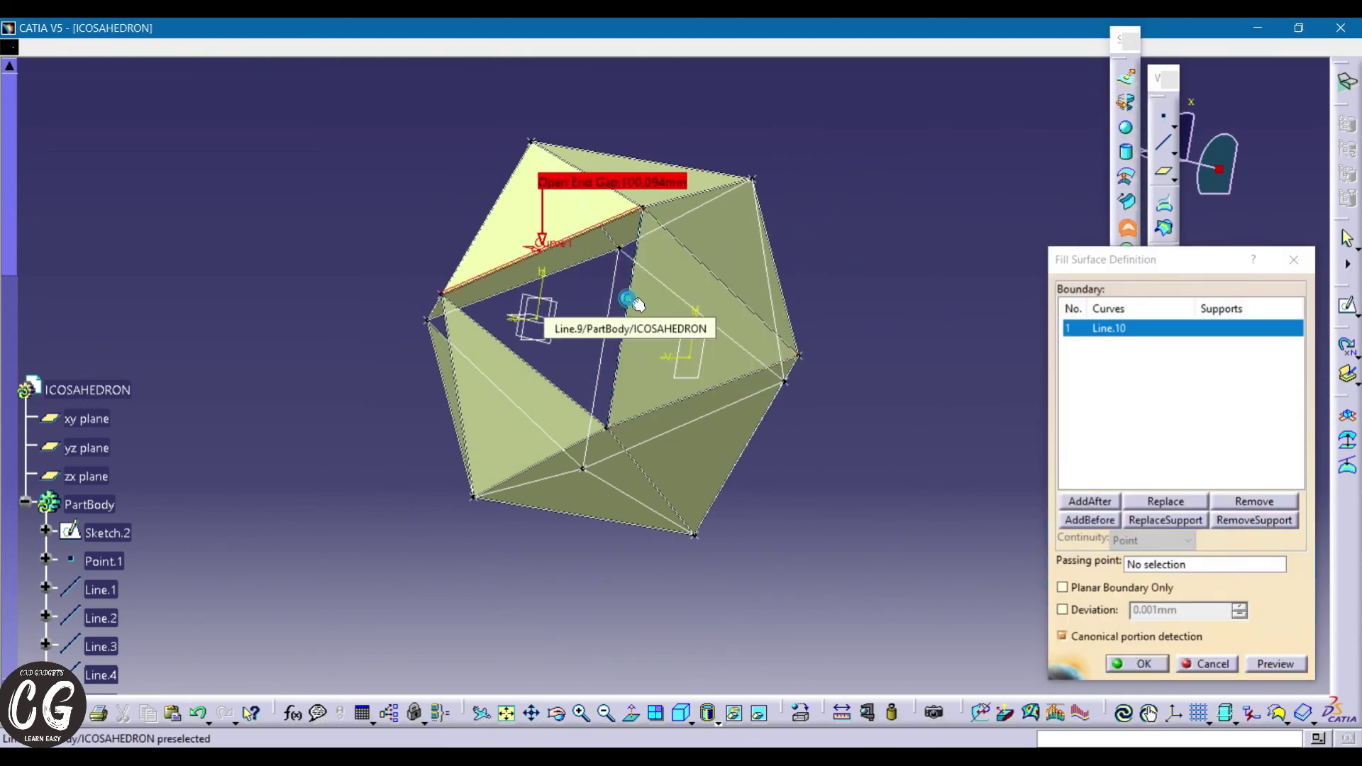
pyautogui.click(553, 381)
pyautogui.click(1137, 663)
# - Fill the open triangle bounded by Line.2, Line.3 and Line.6
pyautogui.moveTo(503, 242); pyautogui.dragTo(667, 144, button='middle')
pyautogui.click(665, 244)
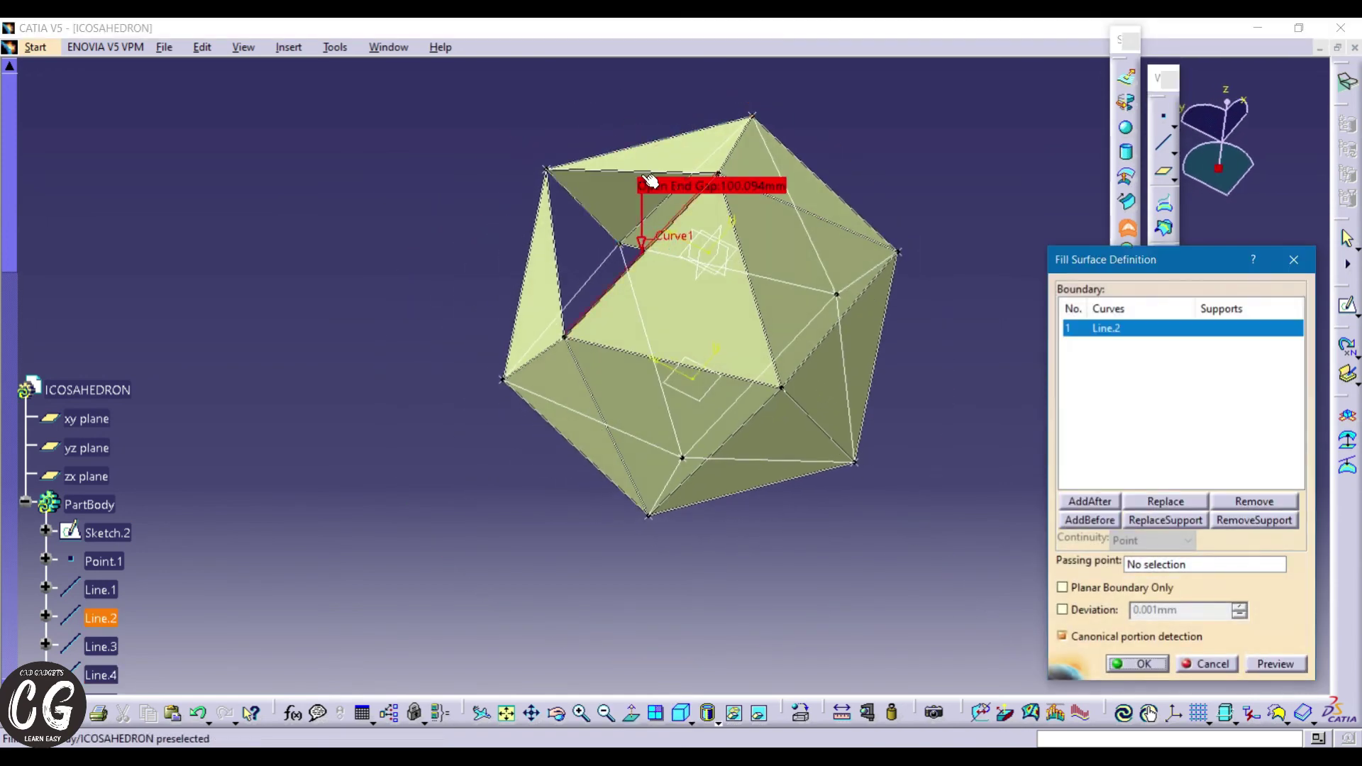
pyautogui.click(561, 241)
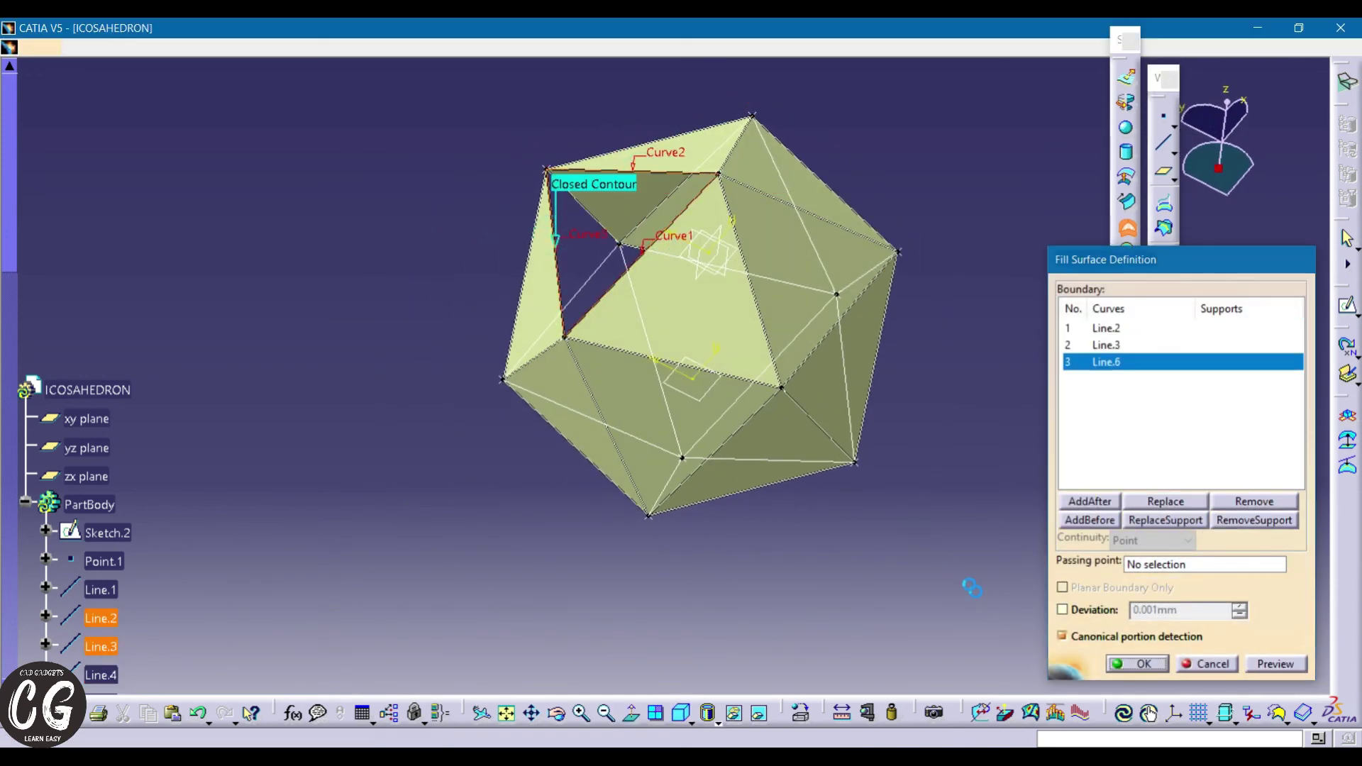
pyautogui.click(1137, 663)
# - Fill the open cap triangle bounded by Line.30, Line.12 and Line.23
pyautogui.moveTo(886, 298); pyautogui.dragTo(740, 198, button='middle')
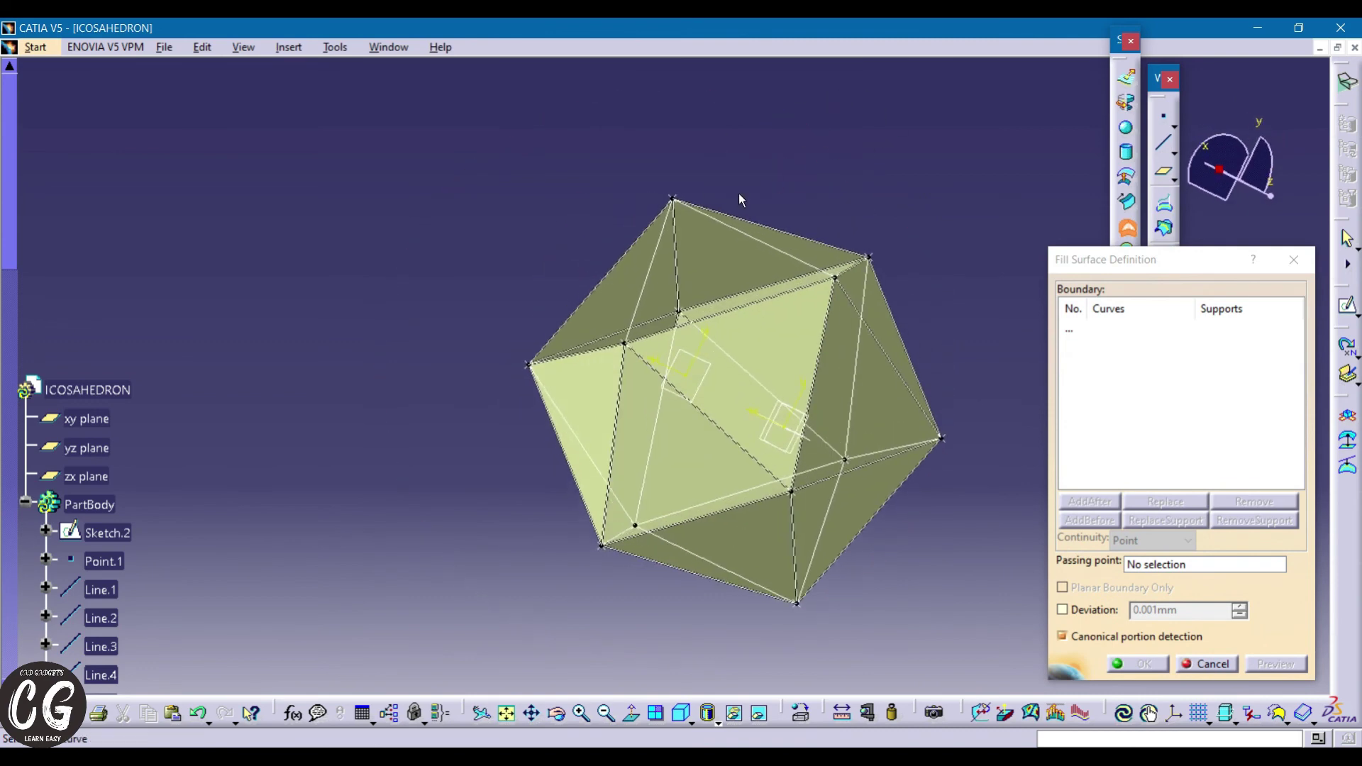
pyautogui.click(761, 224)
pyautogui.click(788, 248)
pyautogui.click(854, 265)
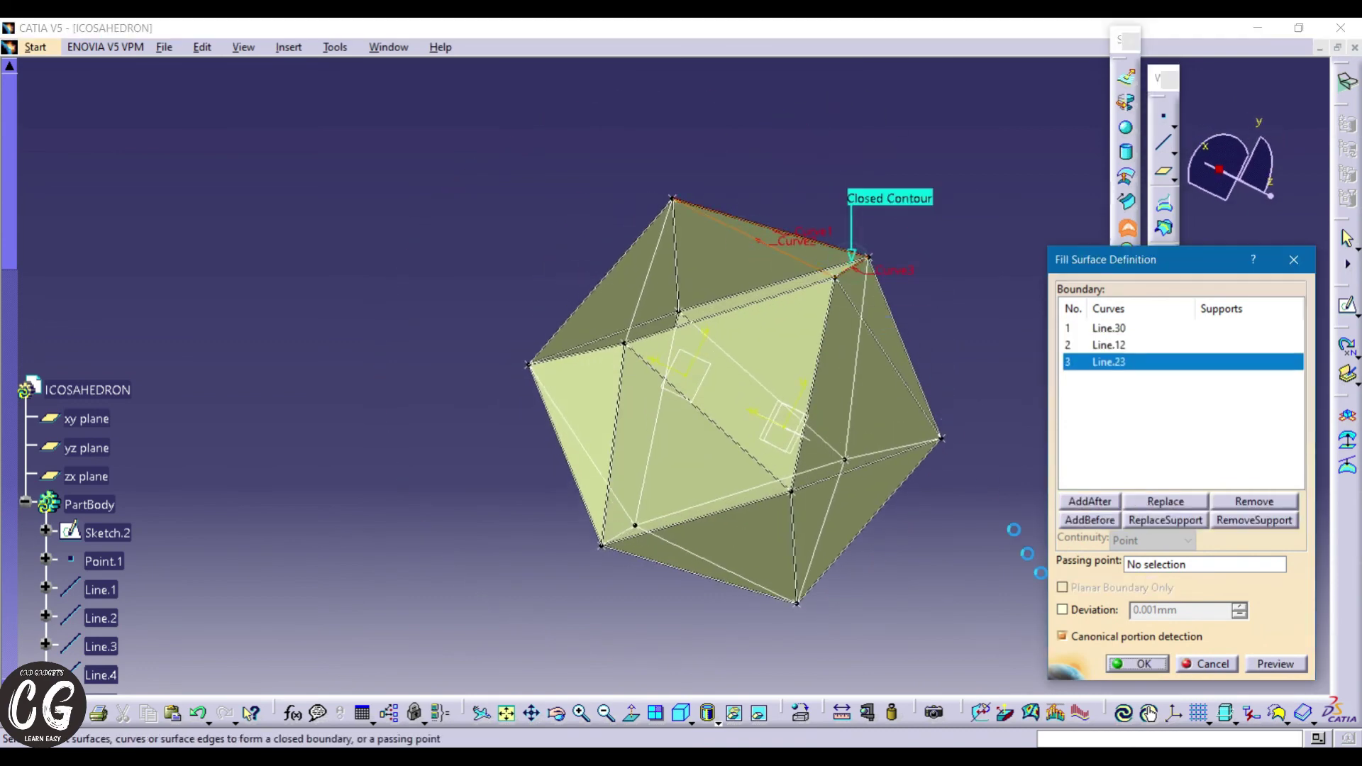
pyautogui.click(1121, 663)
# - Fill the last two open cap triangles, one starting from Line.11 and the other bounded by Line.28, Line.12 and Line.29
pyautogui.click(647, 277)
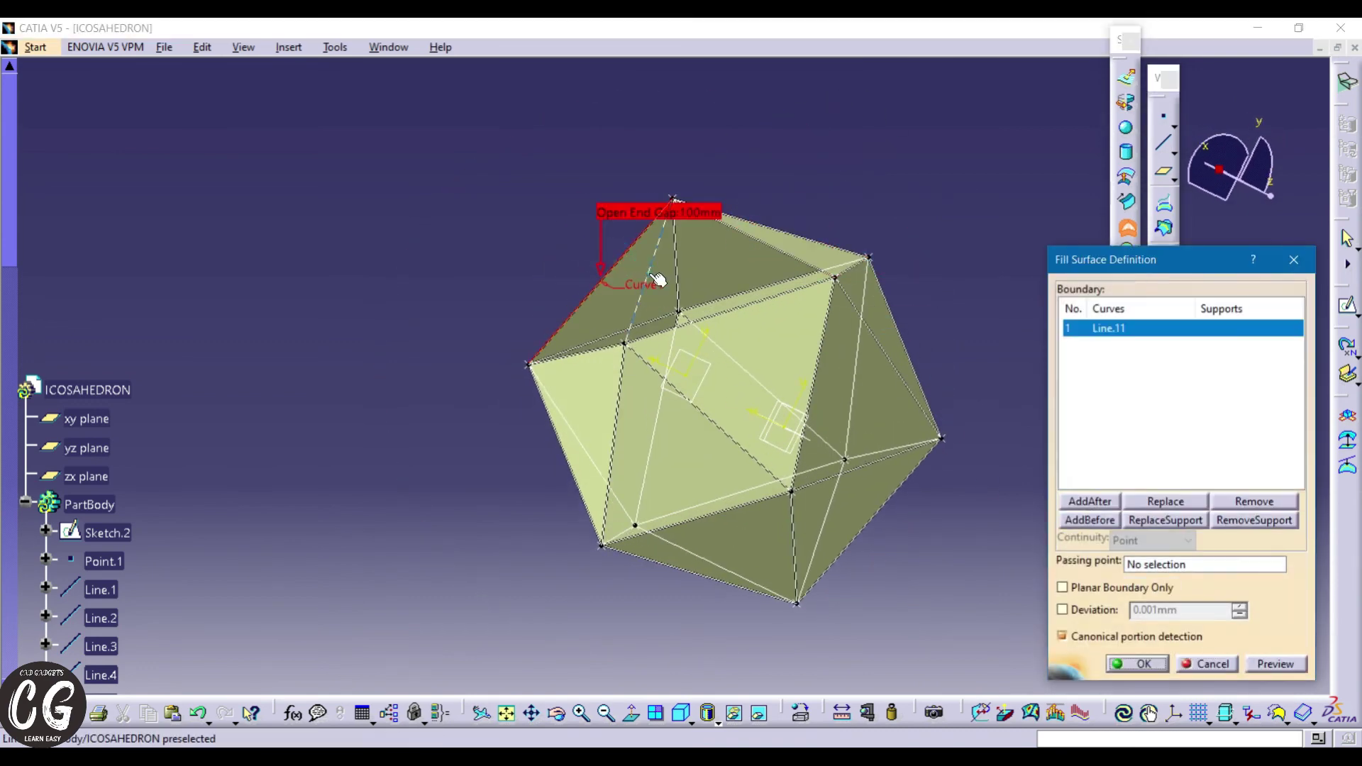
pyautogui.click(610, 356)
pyautogui.click(1144, 663)
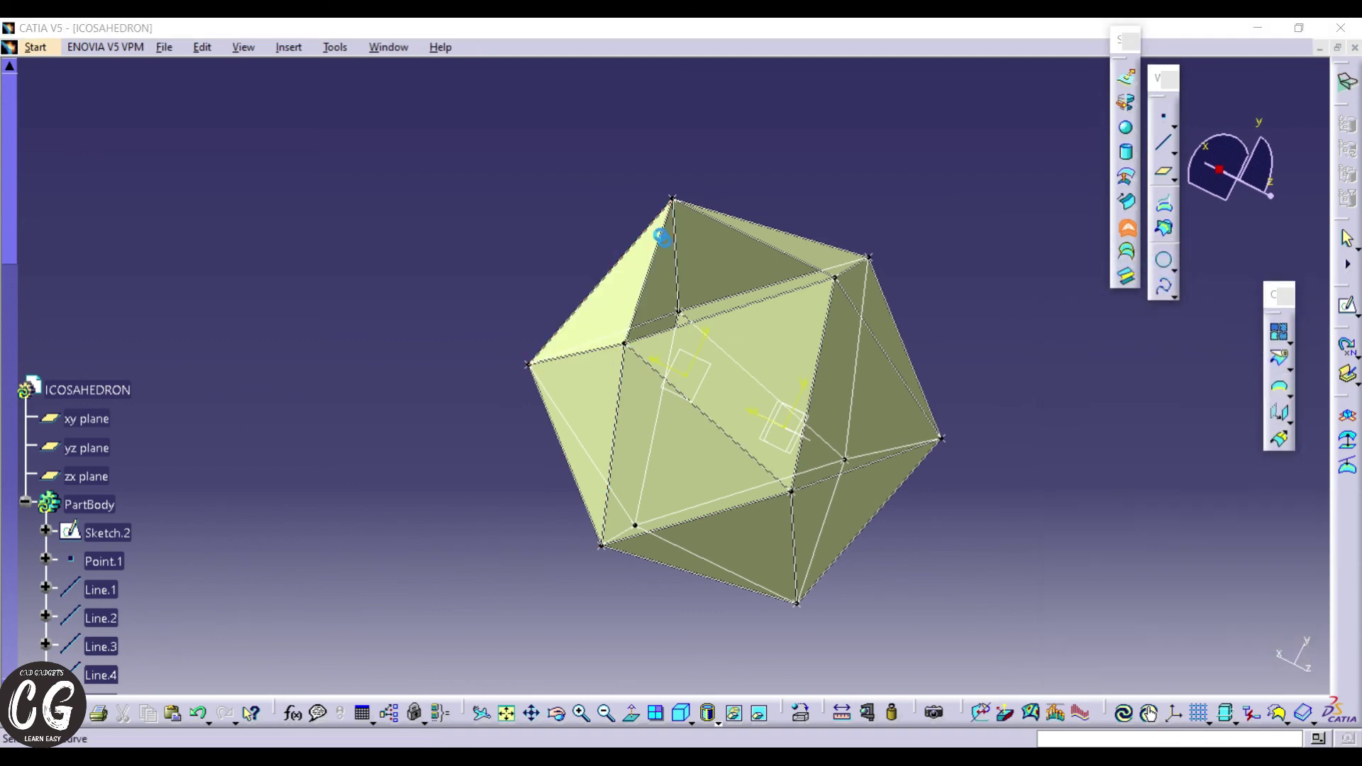
pyautogui.click(662, 238)
pyautogui.click(766, 243)
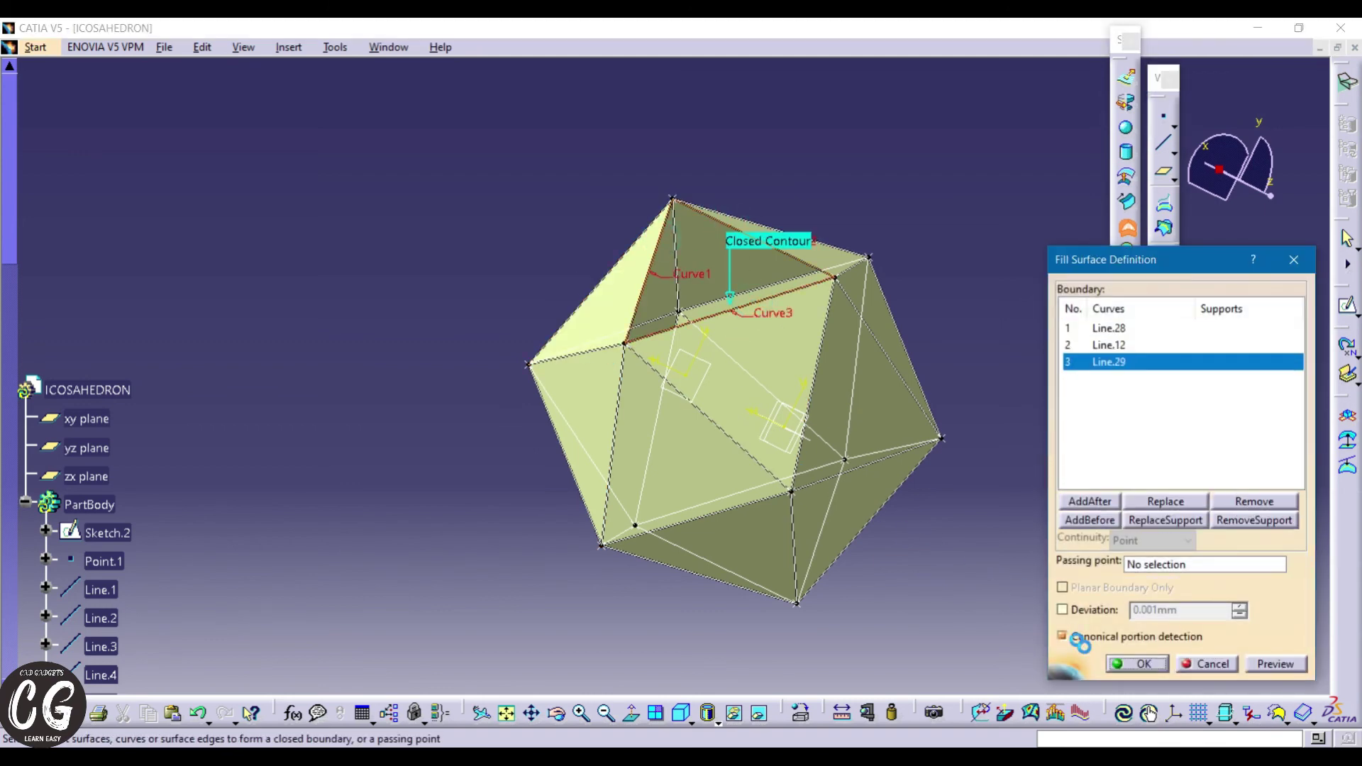
pyautogui.click(1137, 663)
# - Join the fill surfaces Fill.1 through Fill.20 into one surface, keeping connexity checking and the 0.001 mm merging distance
pyautogui.moveTo(1018, 226); pyautogui.dragTo(888, 185, button='middle')
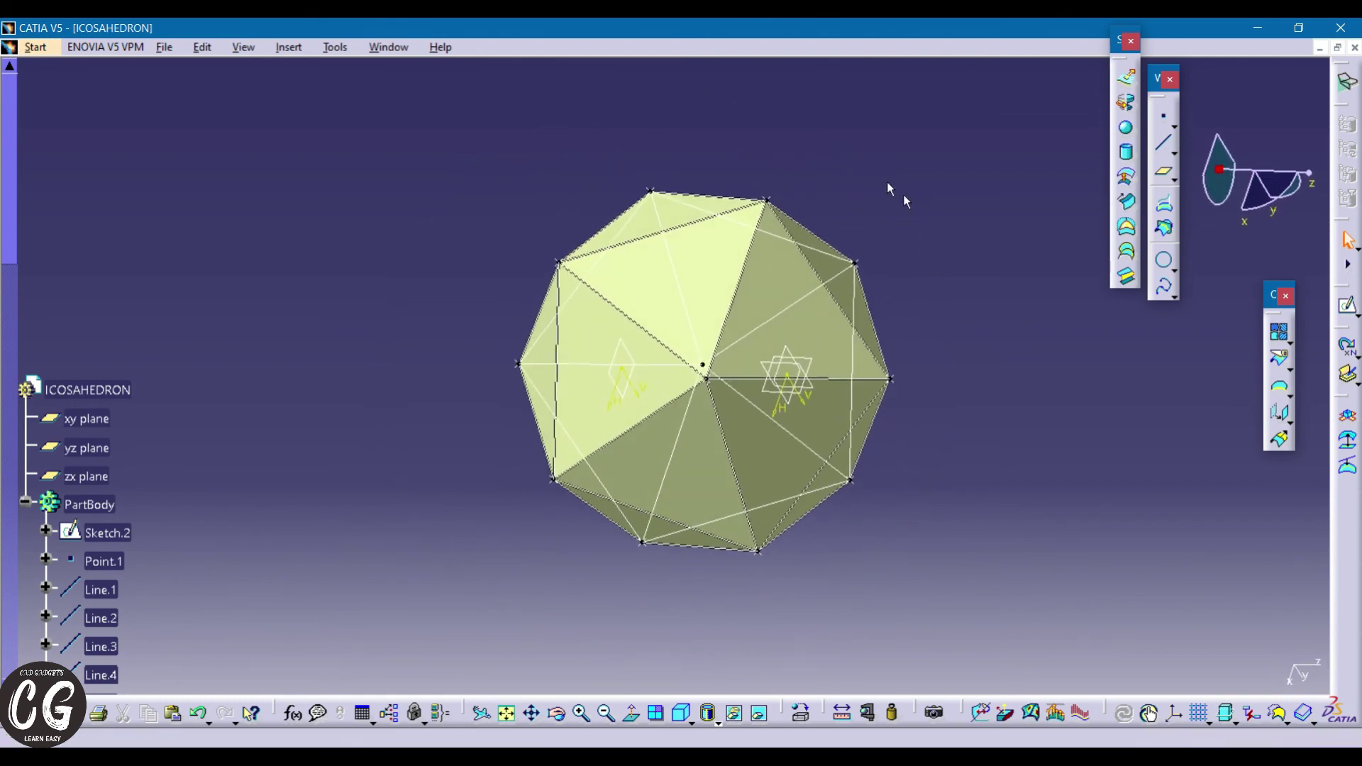
pyautogui.scroll(-5, 247, 389)
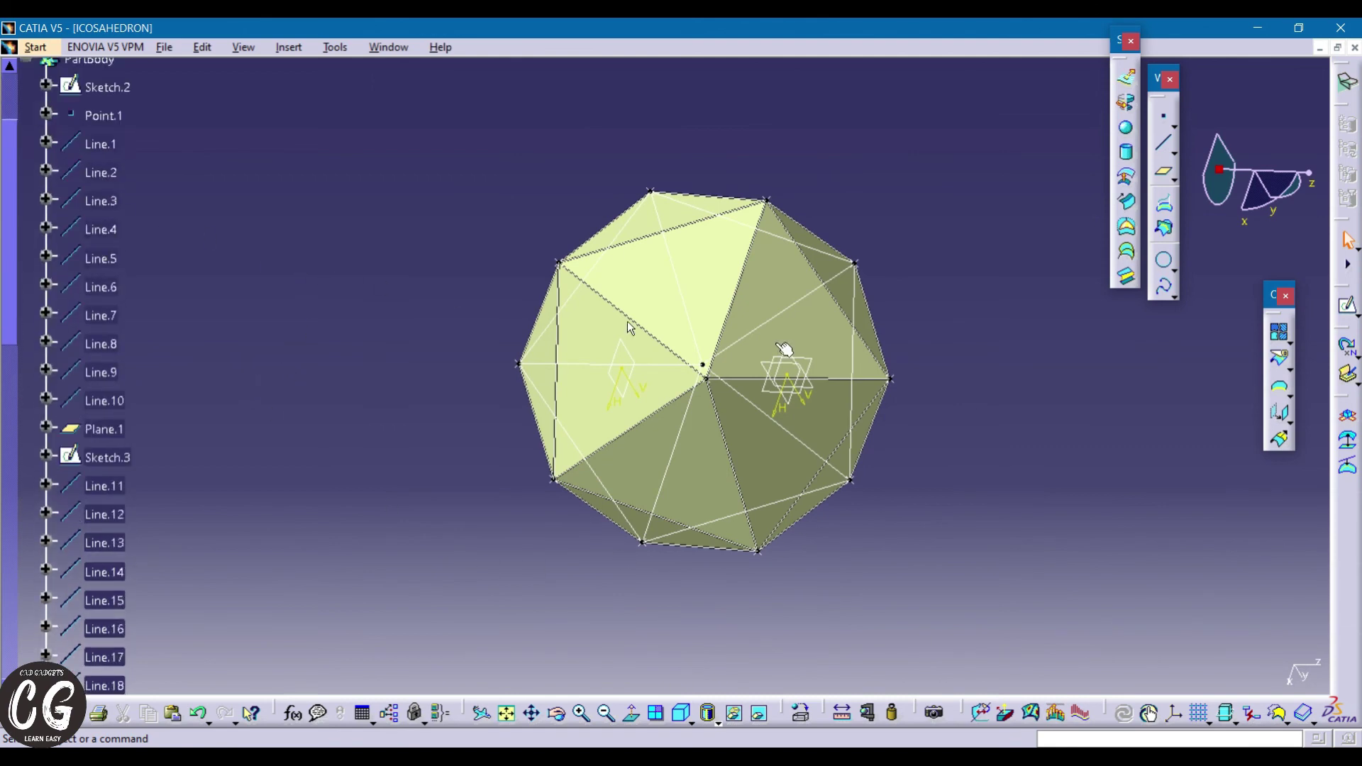
pyautogui.click(1278, 338)
pyautogui.scroll(-10, 299, 364)
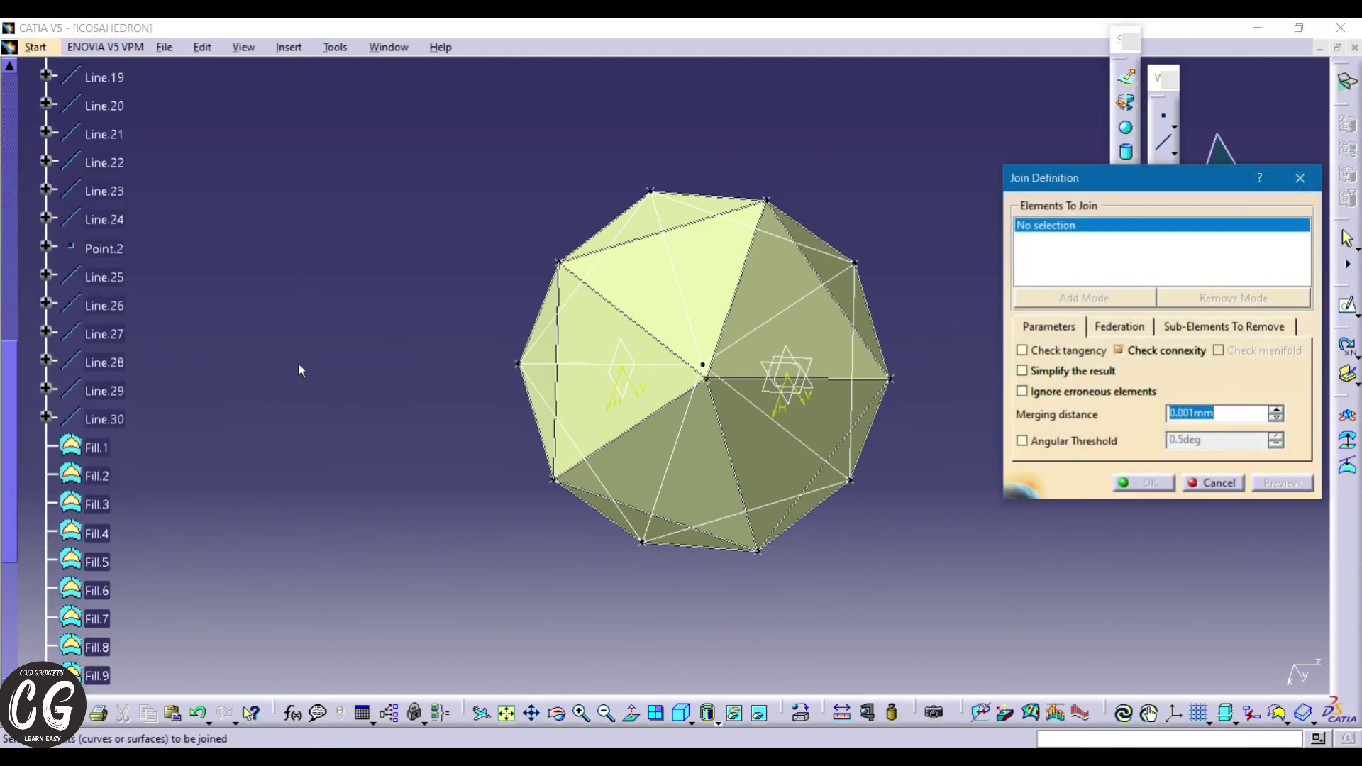
pyautogui.scroll(-4, 277, 390)
pyautogui.scroll(3, 261, 415)
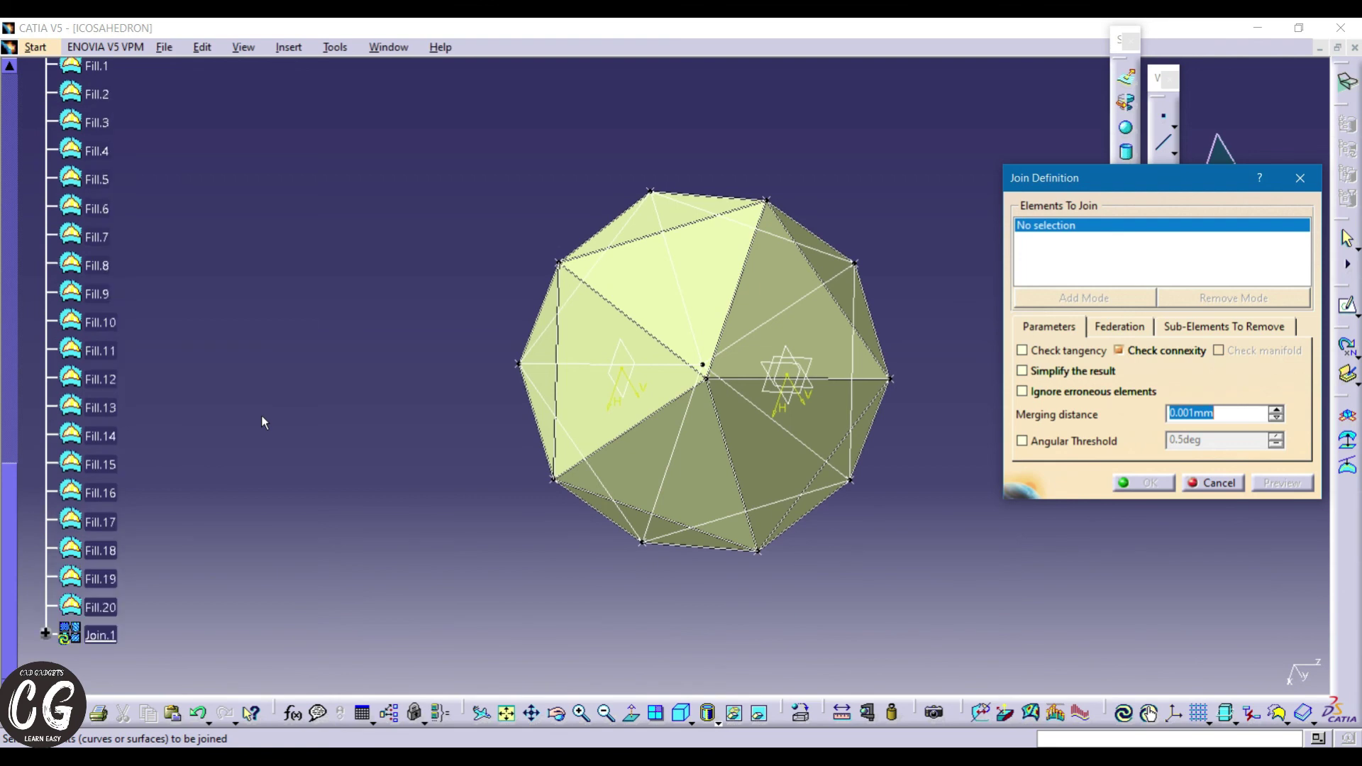
pyautogui.click(97, 94)
pyautogui.click(97, 122)
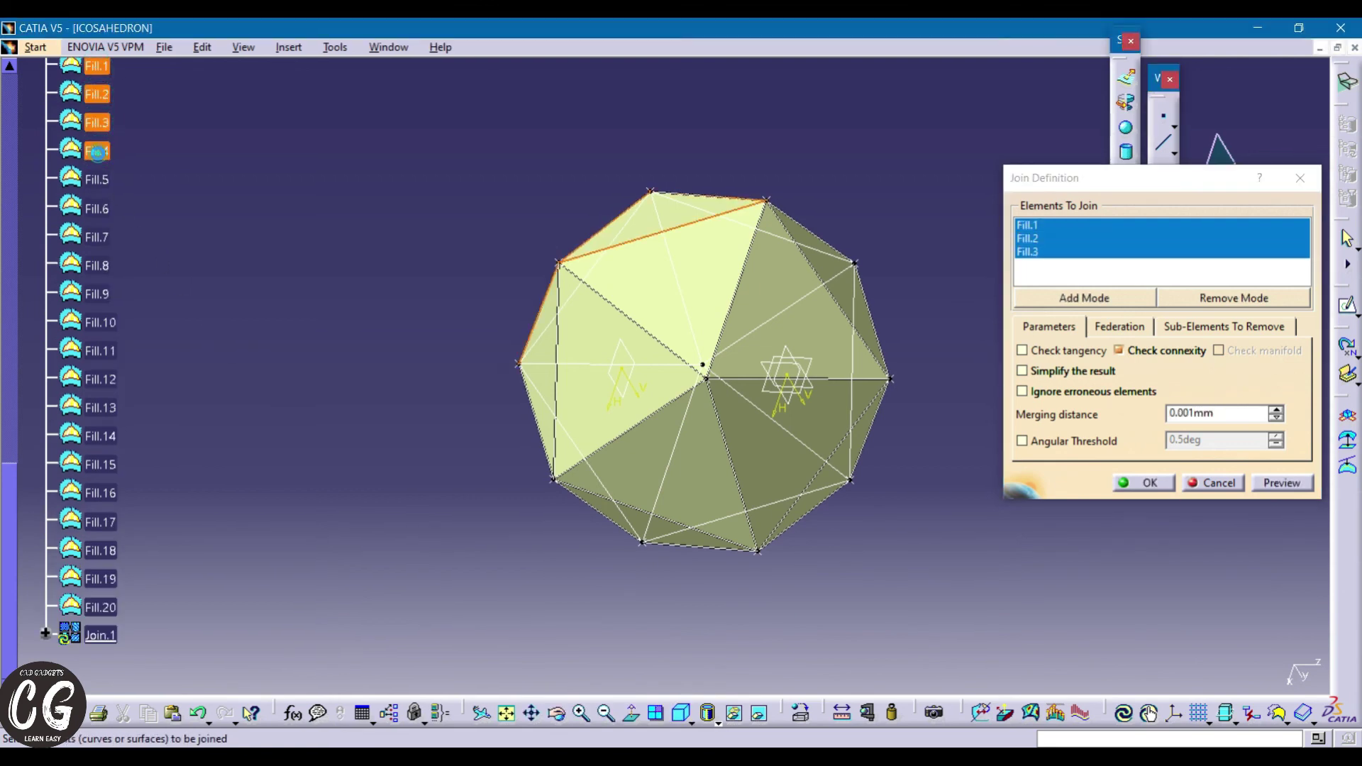
pyautogui.click(98, 151)
pyautogui.click(97, 180)
pyautogui.click(97, 209)
pyautogui.click(97, 237)
pyautogui.click(100, 266)
pyautogui.click(100, 322)
pyautogui.click(100, 350)
pyautogui.click(100, 465)
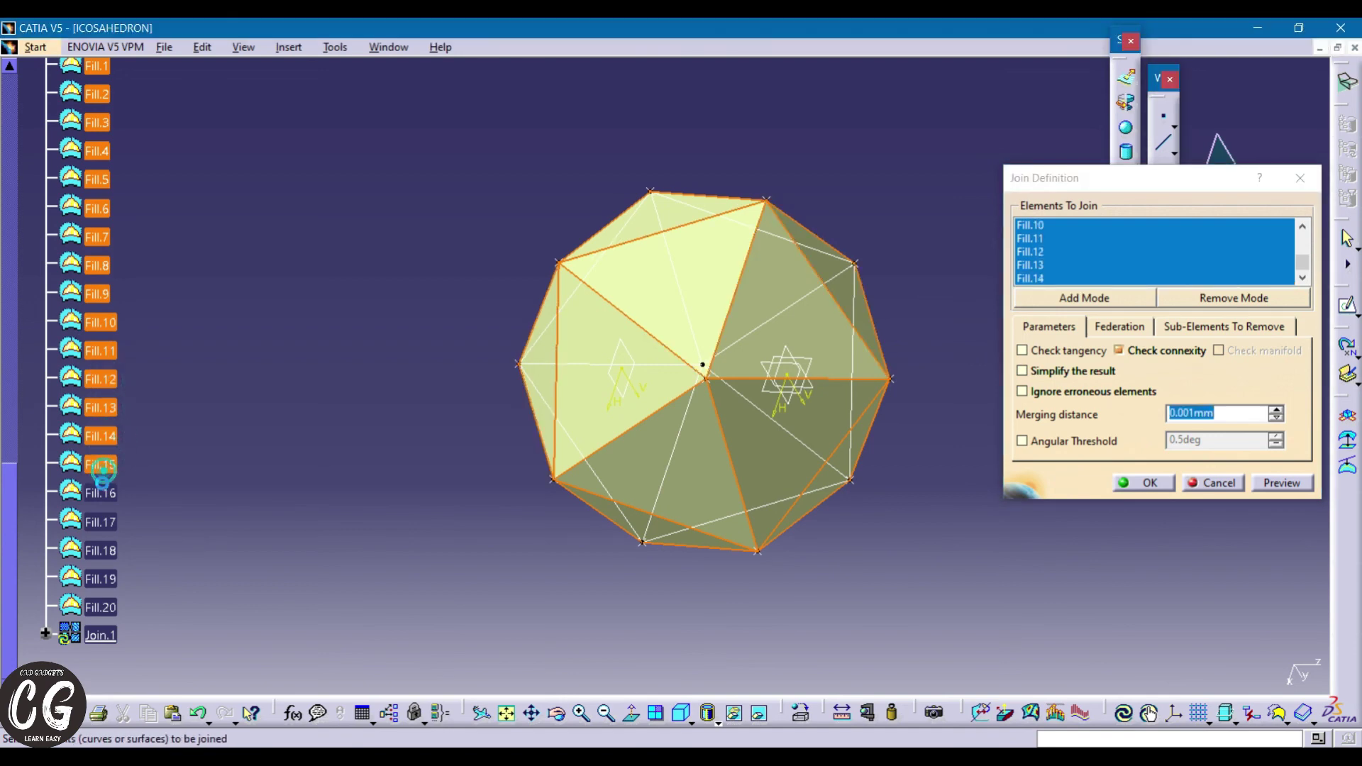
pyautogui.click(100, 493)
pyautogui.click(102, 579)
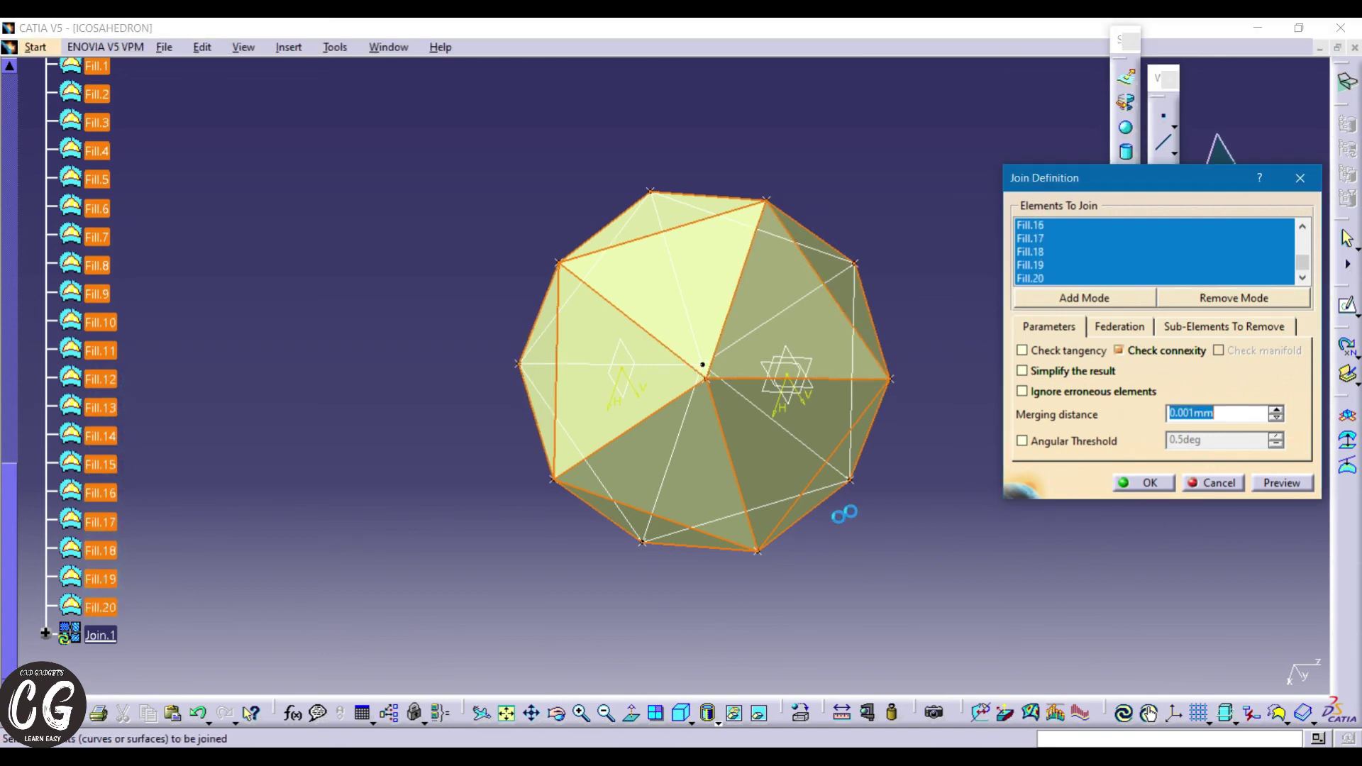
pyautogui.click(1137, 486)
# - Switch to the Part Design workbench and turn Join.1 into a solid with Close Surface
pyautogui.moveTo(1019, 462); pyautogui.dragTo(137, 86, button='middle')
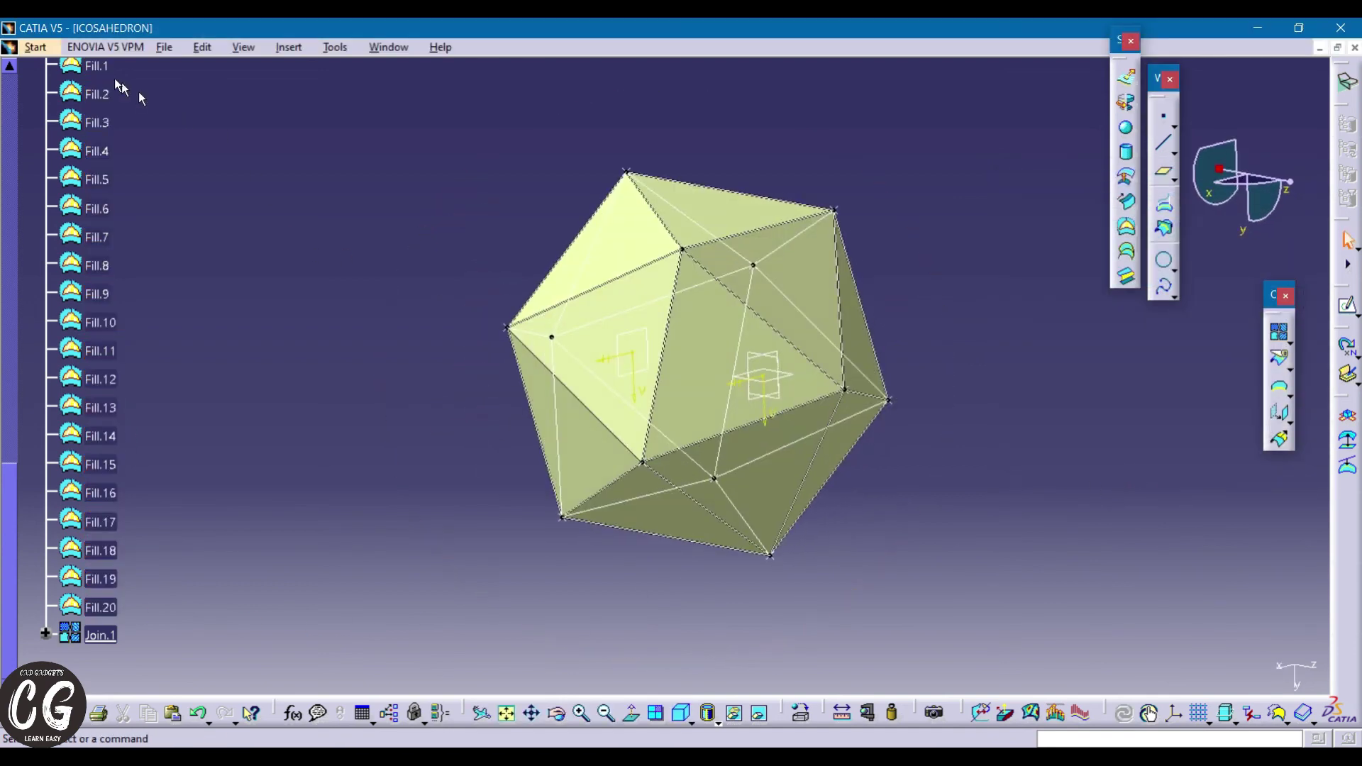
pyautogui.click(36, 47)
pyautogui.moveTo(78, 90)
pyautogui.click(288, 89)
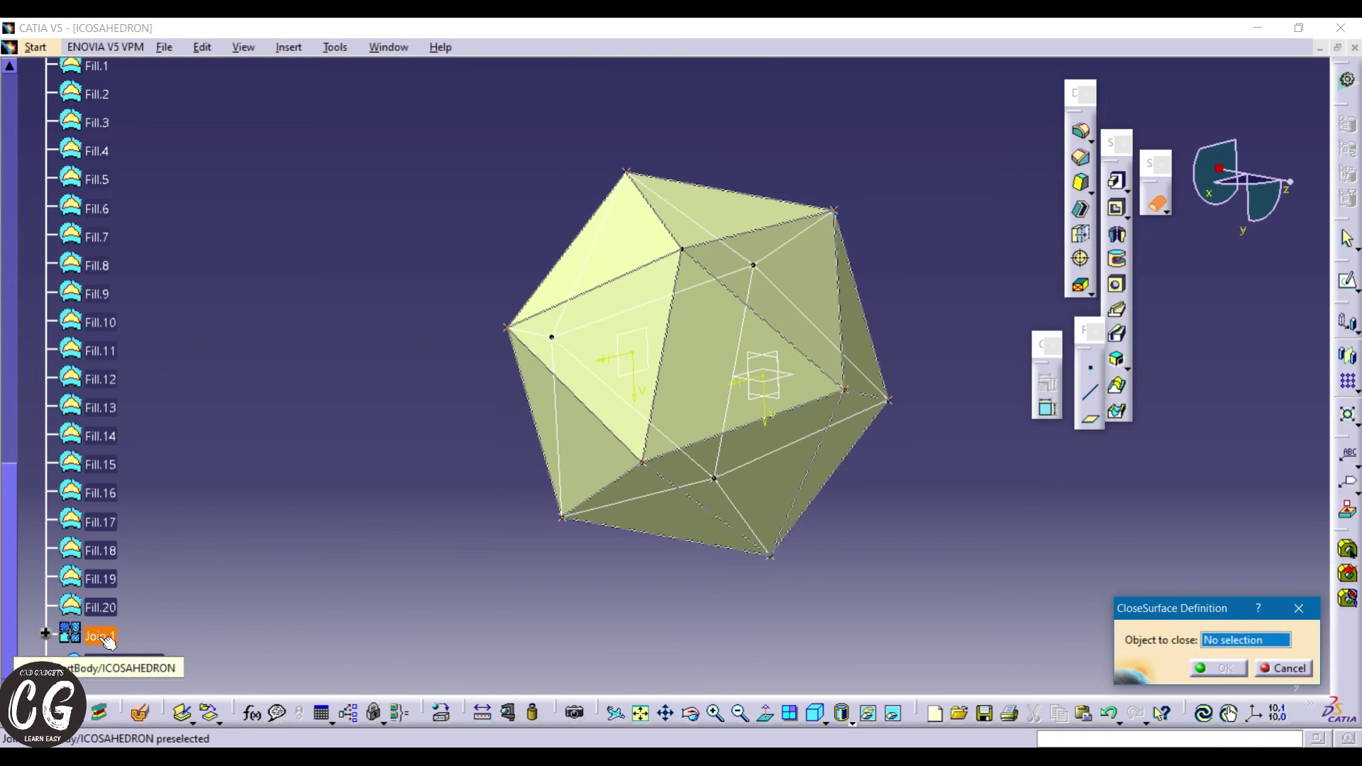
pyautogui.click(1221, 670)
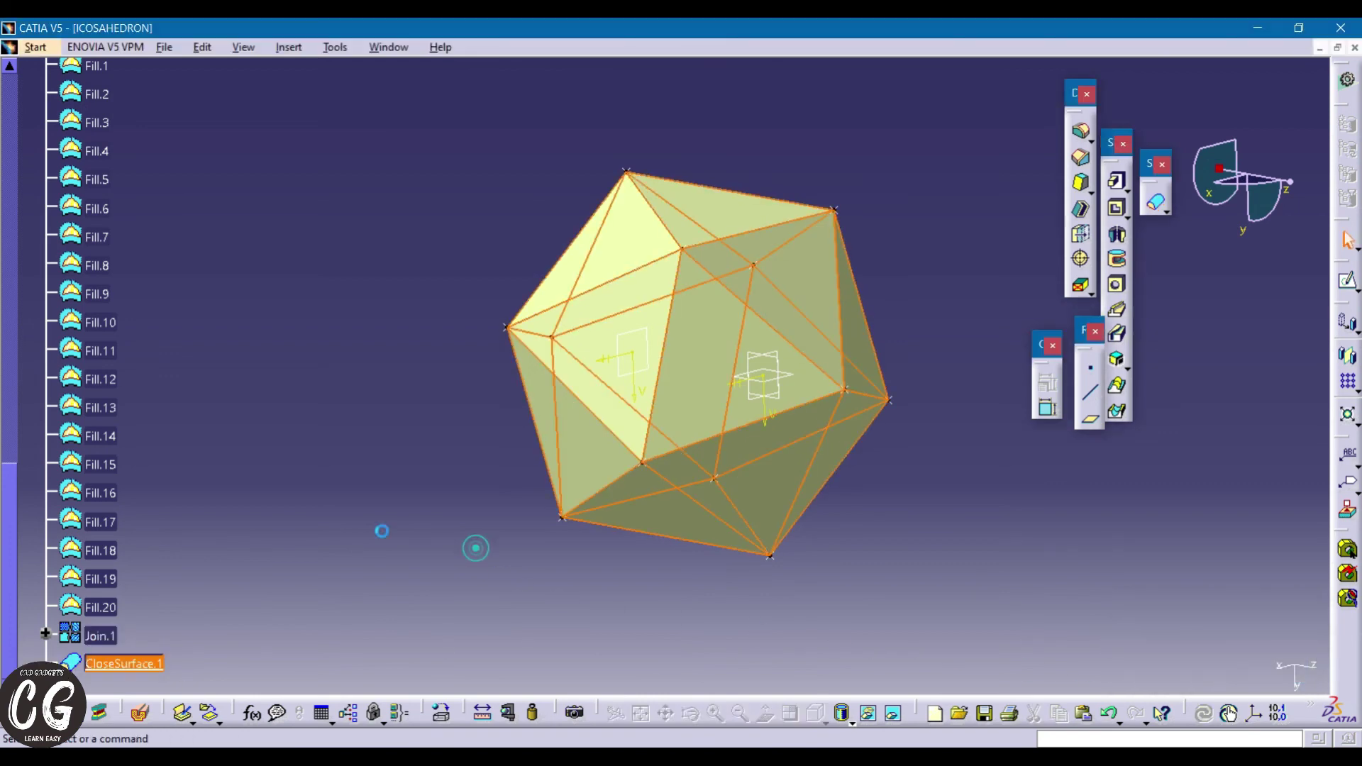
# - Hide Fill.20 and the joined surface Join.1 so the solid shows
pyautogui.rightClick(104, 608)
pyautogui.click(151, 298)
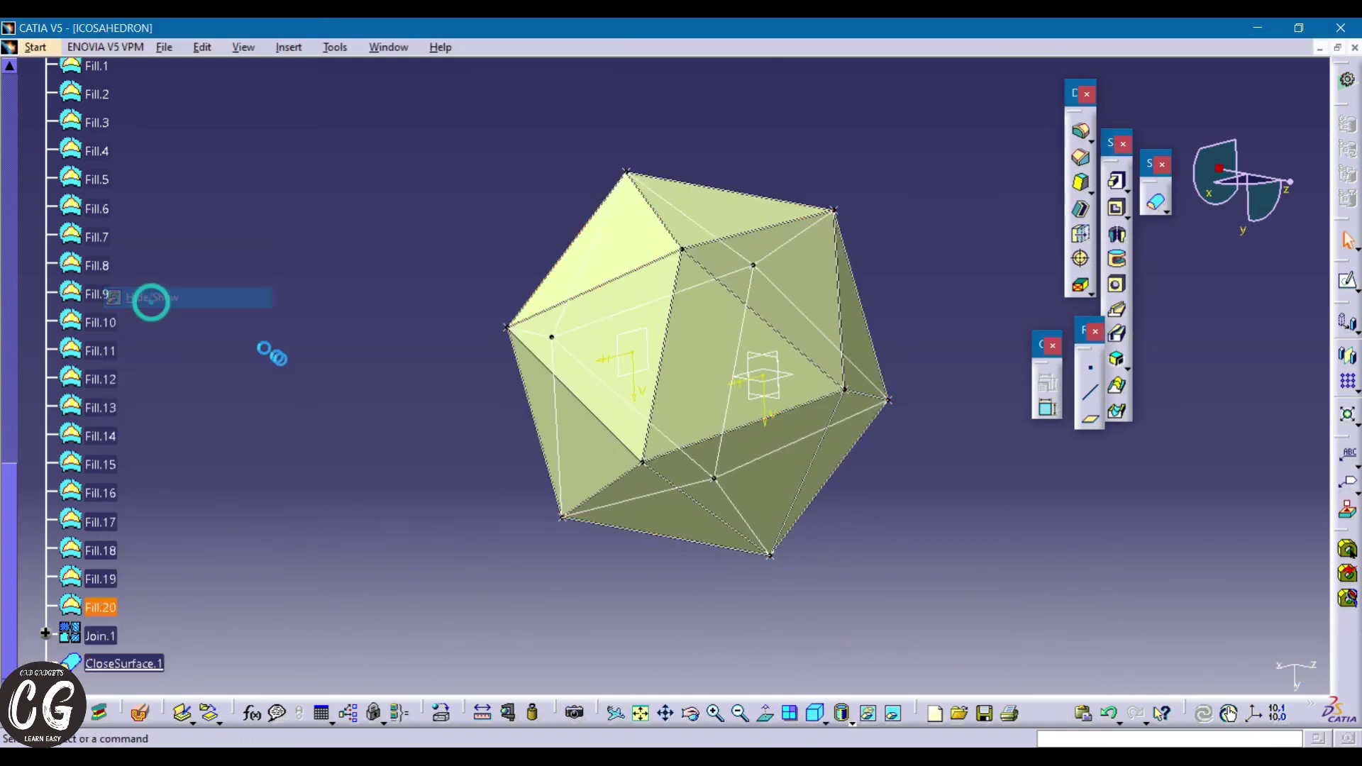
pyautogui.rightClick(105, 638)
pyautogui.click(146, 330)
pyautogui.moveTo(511, 340); pyautogui.dragTo(280, 397, button='middle')
# - Hide the construction elements from Sketch.2 through Line.13, including Point.1, Plane.1 and Sketch.3
pyautogui.scroll(10, 272, 393)
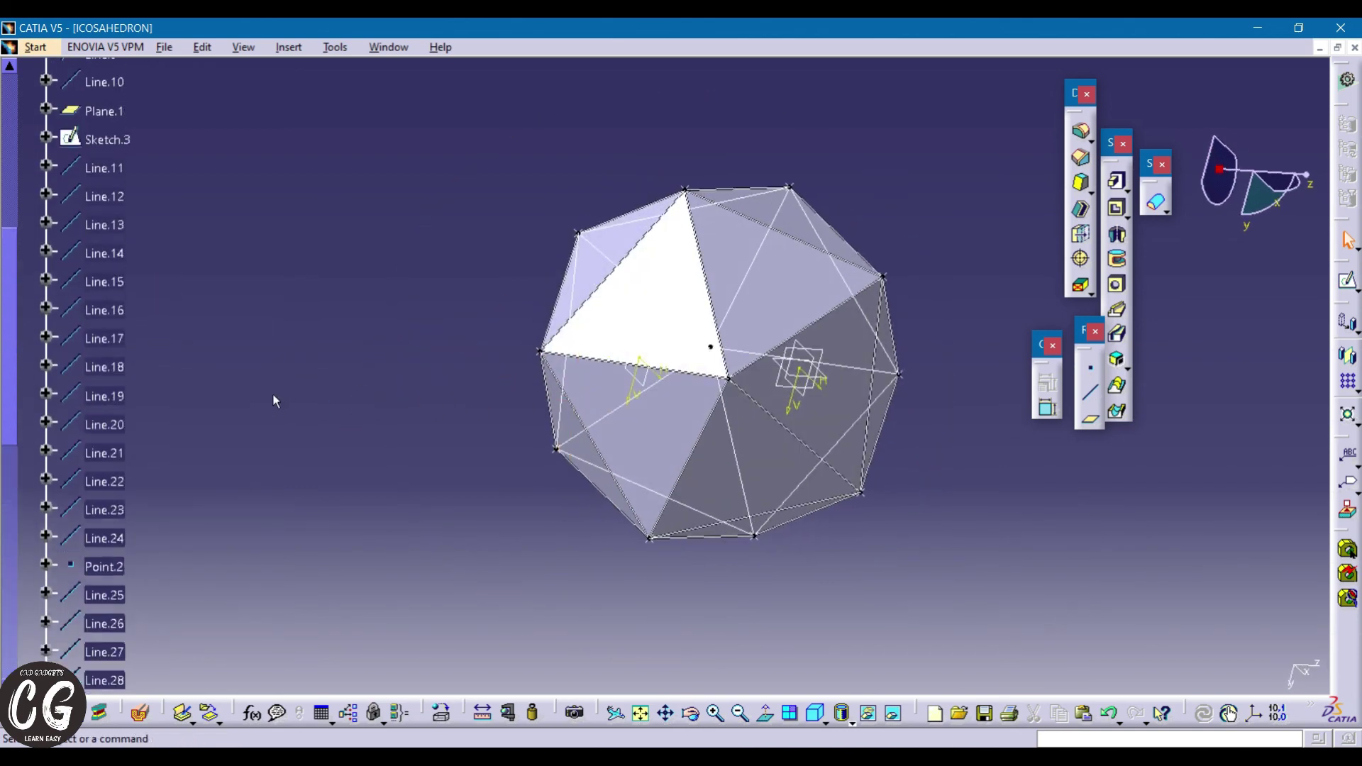
pyautogui.click(119, 213)
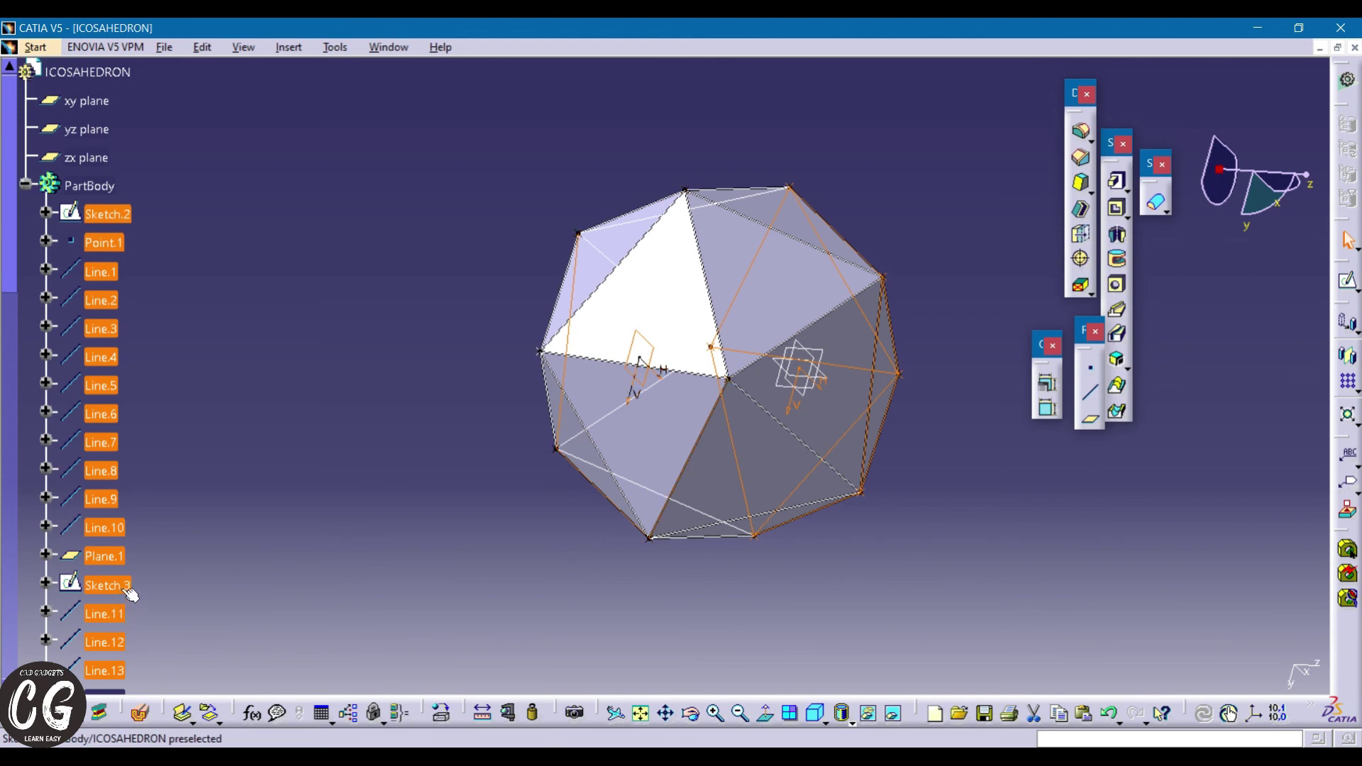
pyautogui.rightClick(126, 588)
pyautogui.click(177, 279)
# - Hide the remaining wireframe from Line.14 through Line.30, together with Point.2 and Fill.1
pyautogui.scroll(-3, 167, 367)
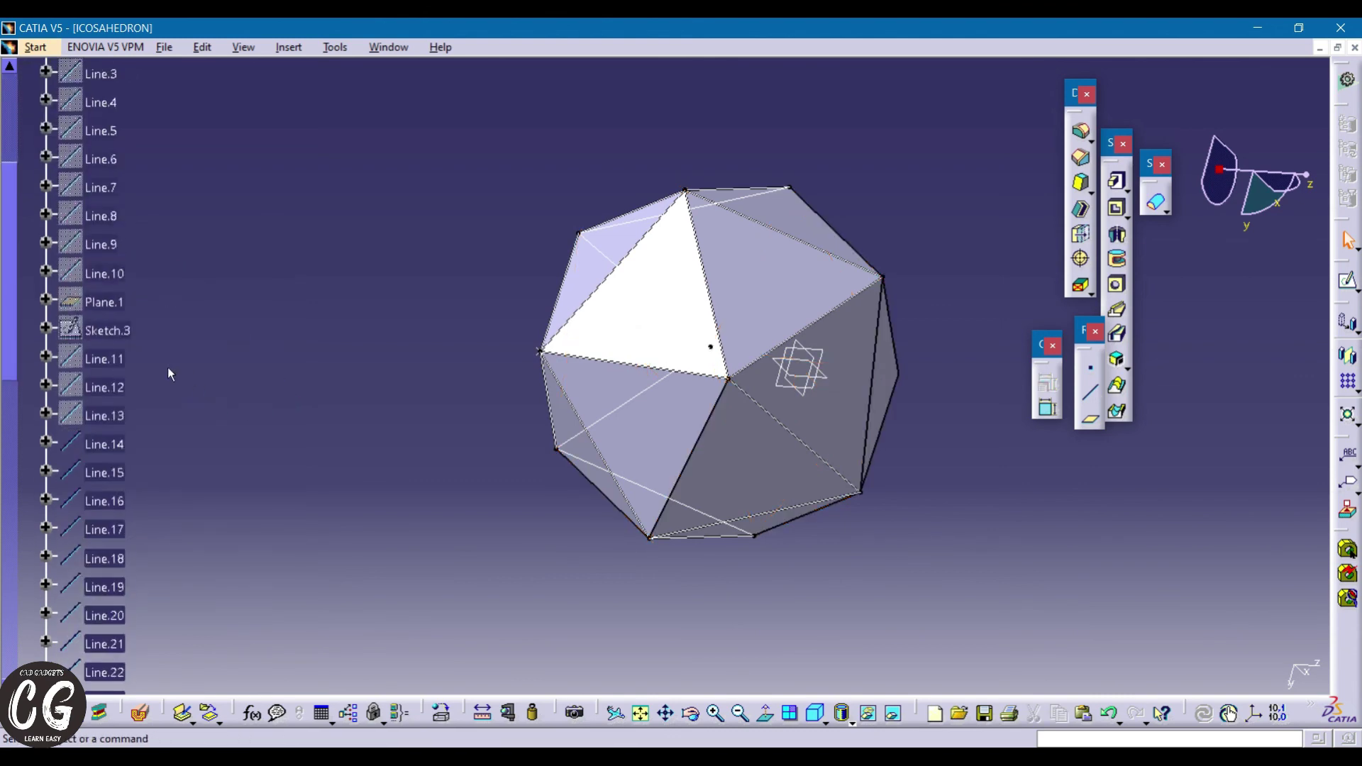
pyautogui.scroll(-3, 159, 398)
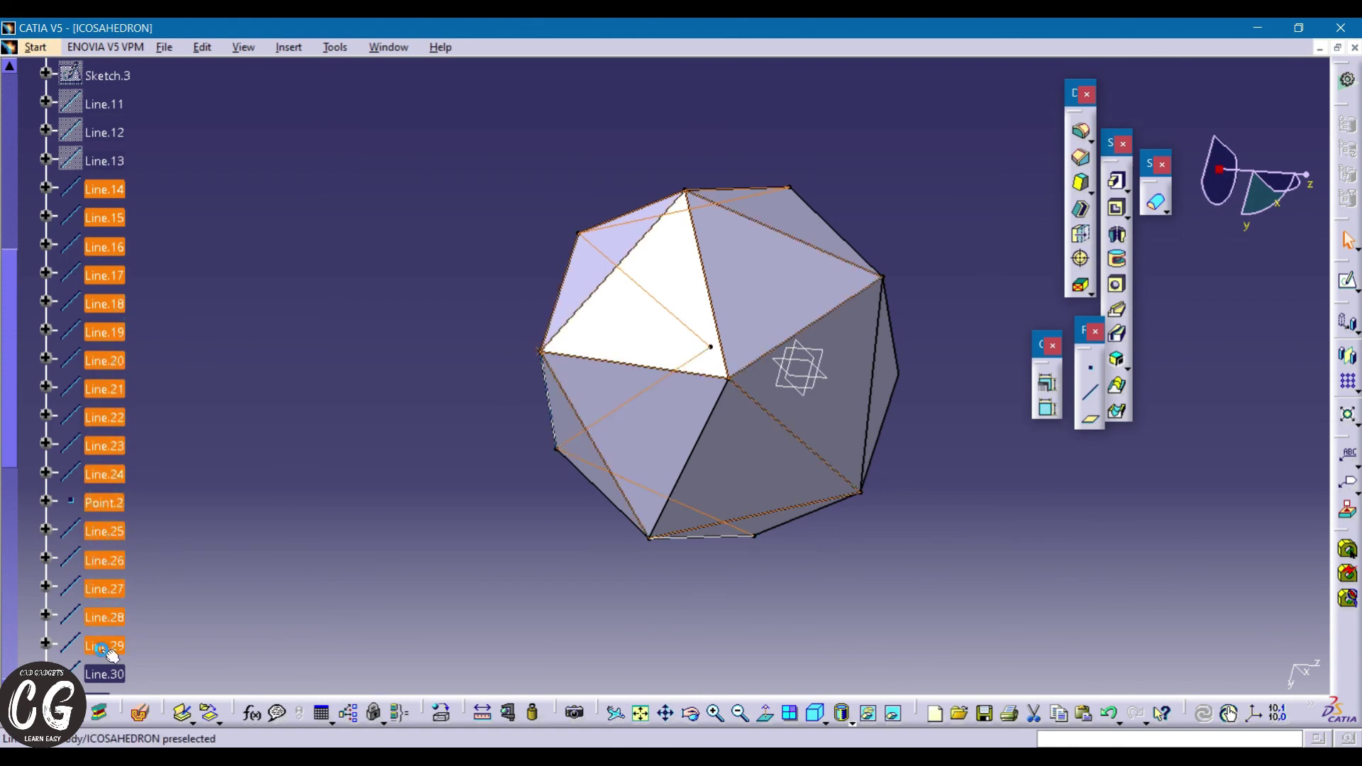
pyautogui.click(98, 669)
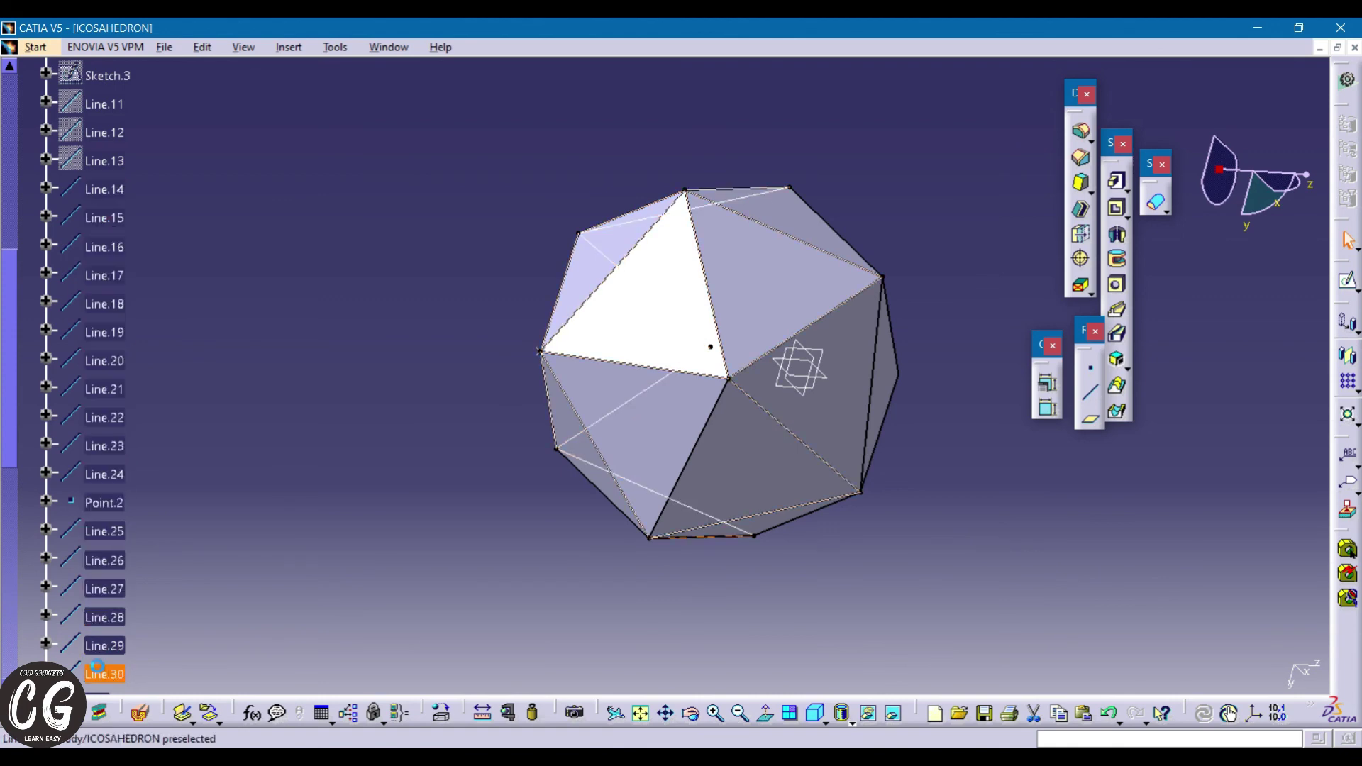
pyautogui.rightClick(116, 590)
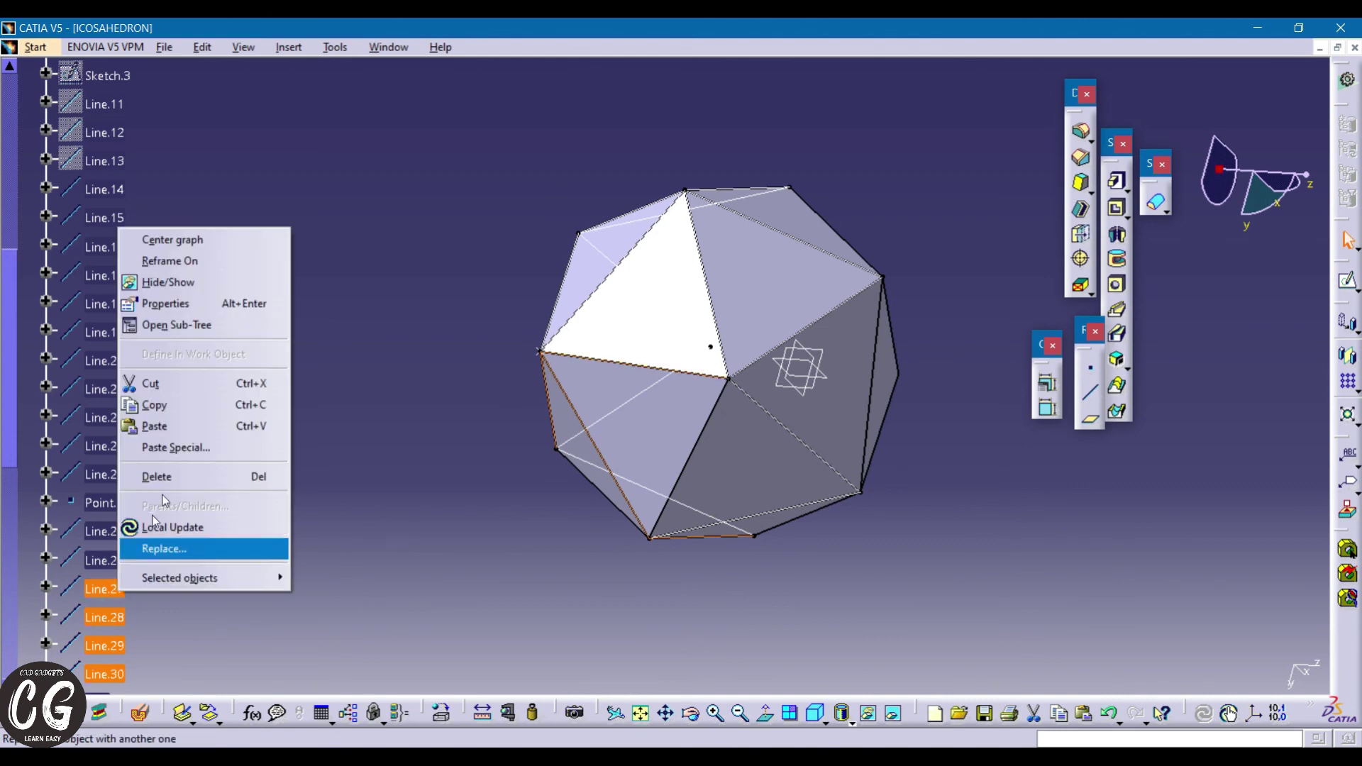
pyautogui.click(194, 324)
pyautogui.scroll(-10, 219, 328)
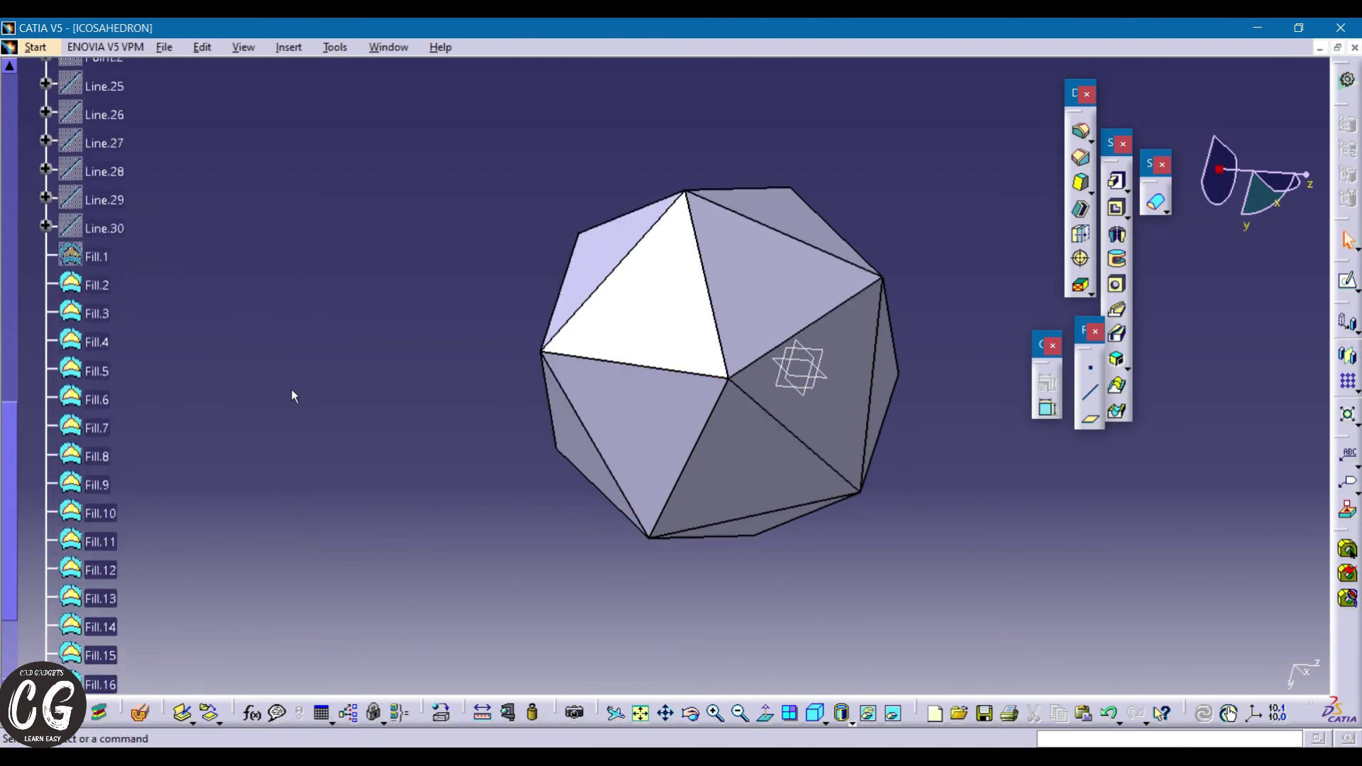
pyautogui.scroll(-5, 291, 391)
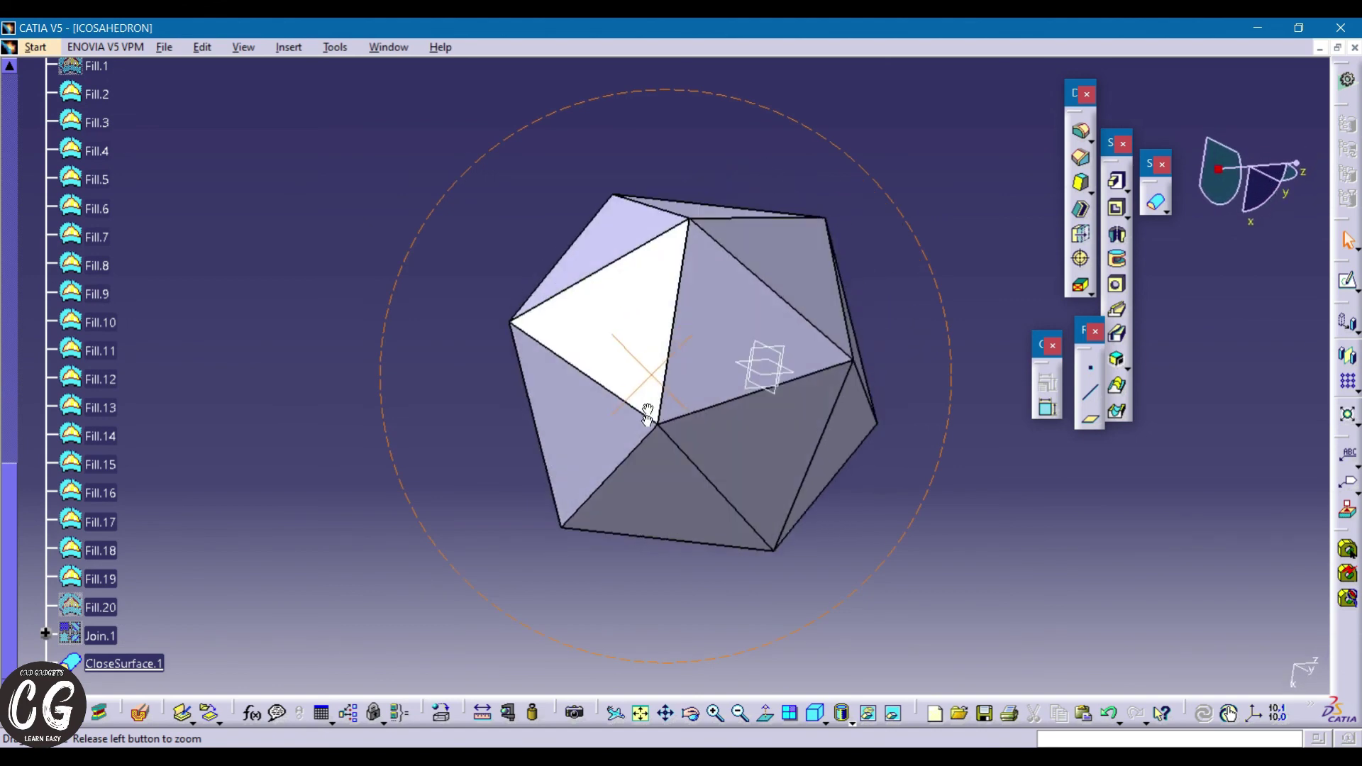